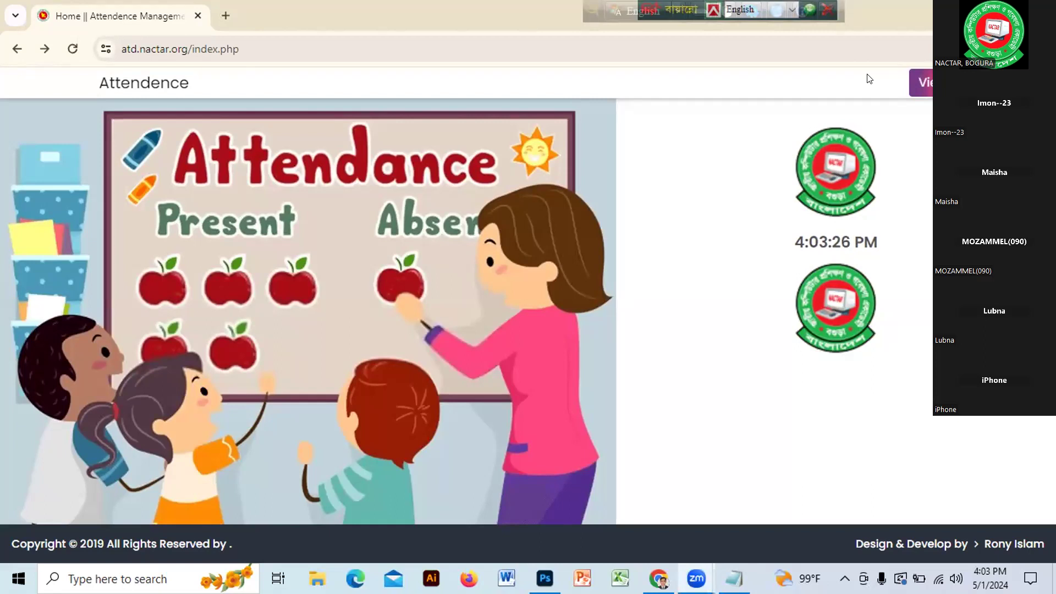
Close the attendance web page, minimize the Notepad note and switch to the Untitled-1 document in Photoshop.
{"action": "left_click", "coordinate": [192, 16]}
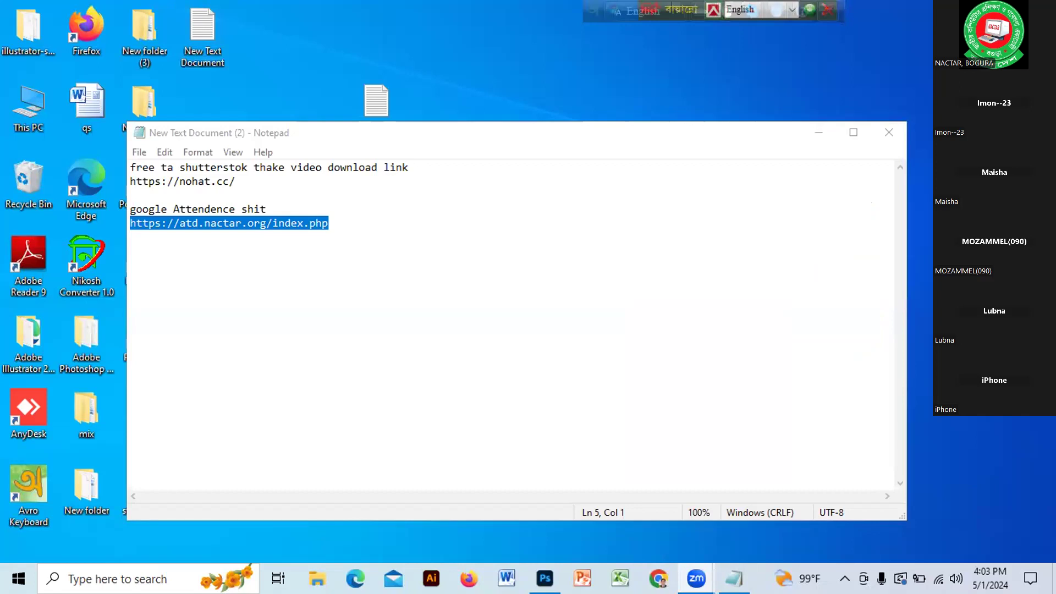
{"action": "left_click", "coordinate": [819, 134]}
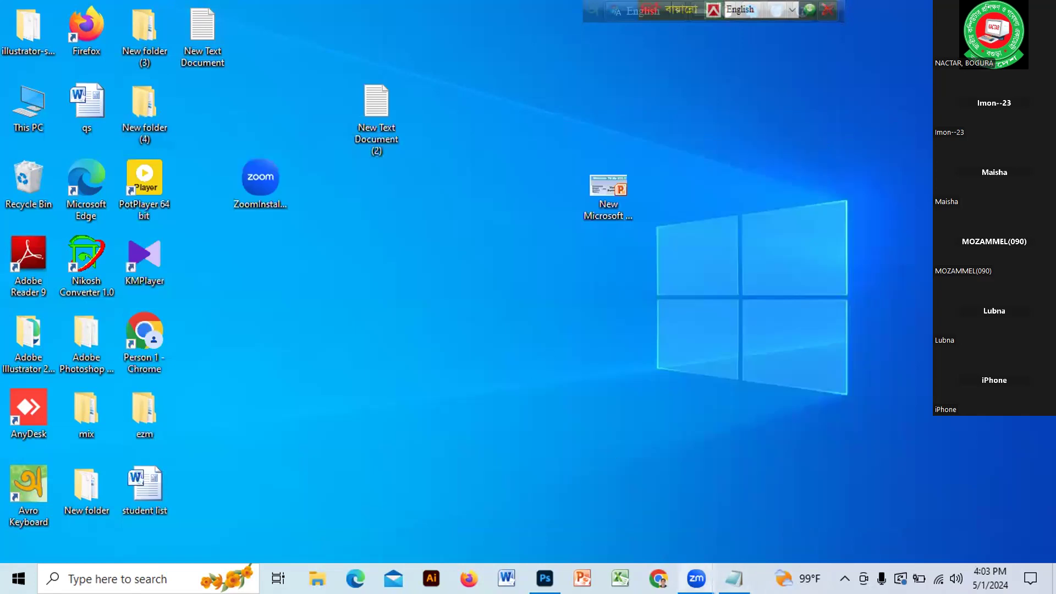
{"action": "mouse_move", "coordinate": [695, 579]}
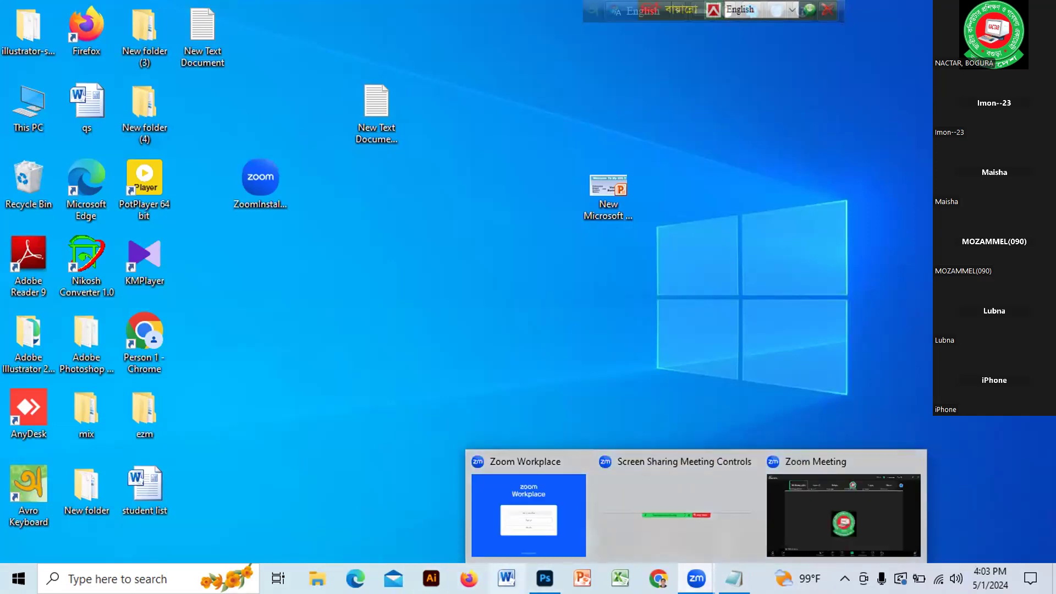
{"action": "left_click", "coordinate": [544, 578]}
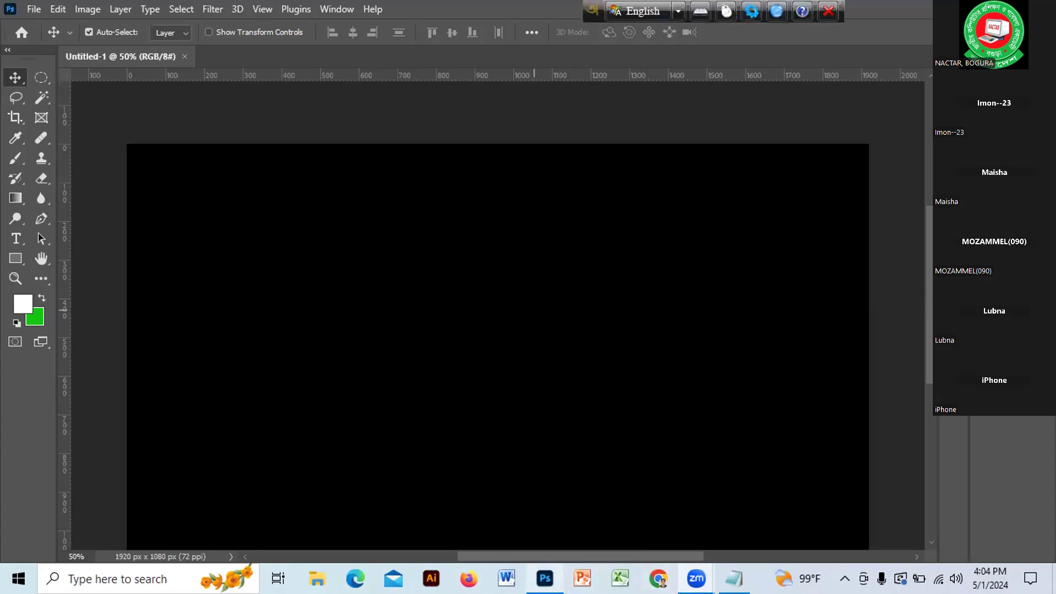
{"action": "left_click", "coordinate": [544, 578]}
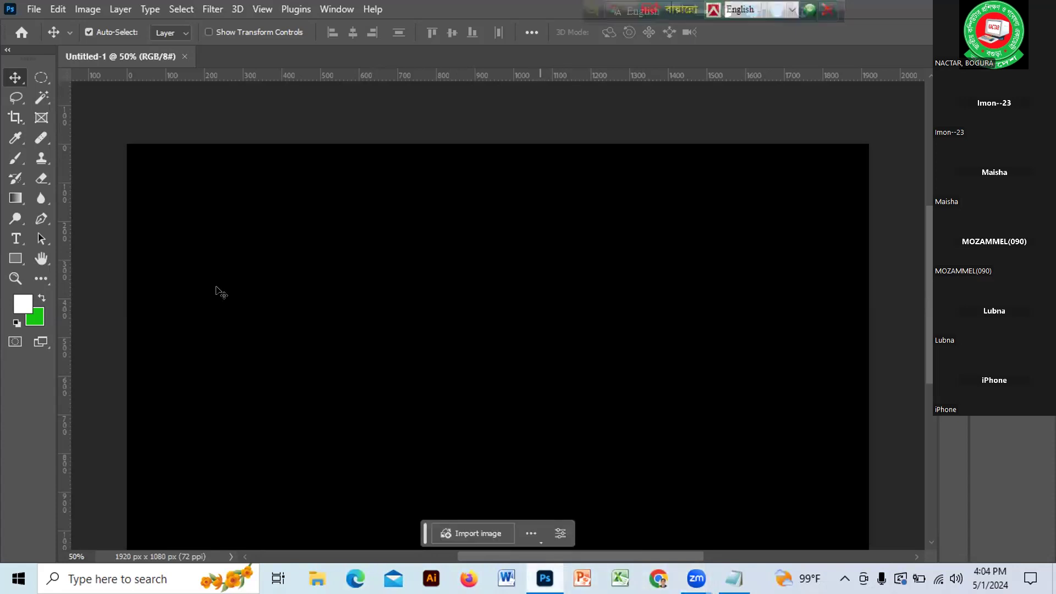
{"action": "left_click", "coordinate": [30, 8]}
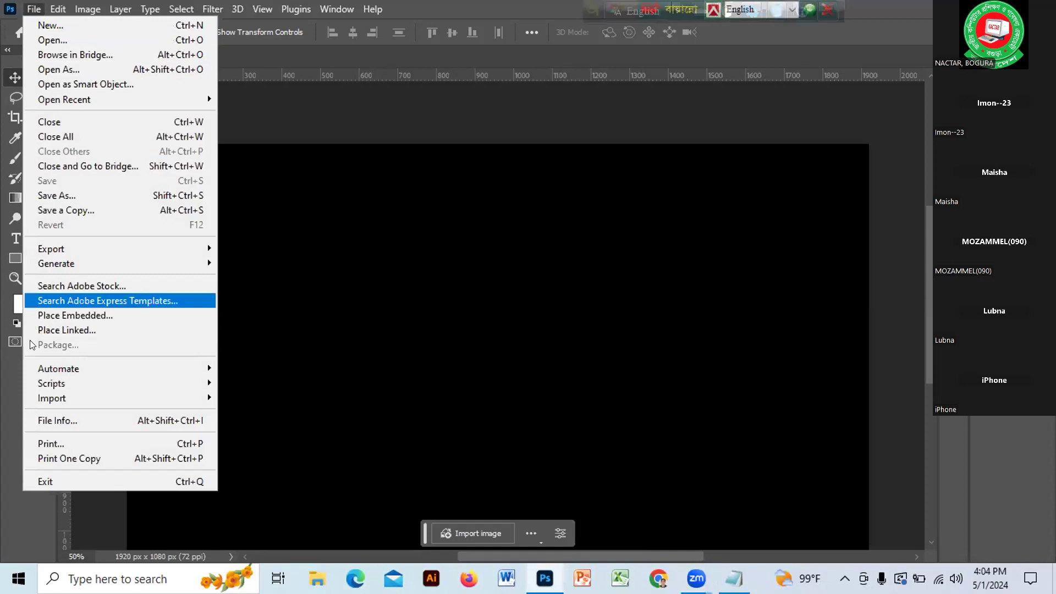
{"action": "left_click", "coordinate": [62, 327]}
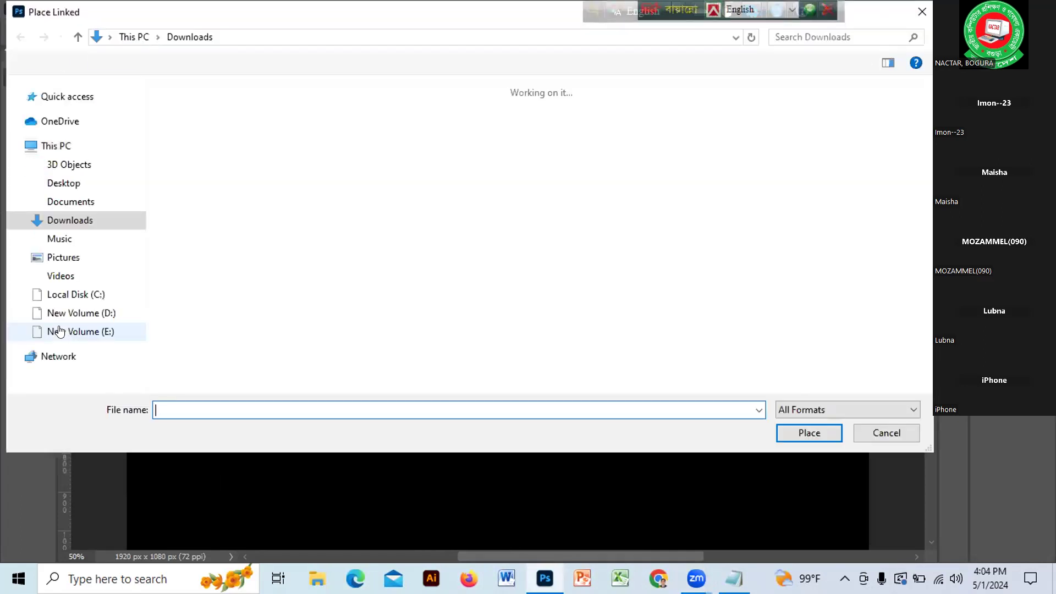
{"action": "left_click", "coordinate": [321, 166]}
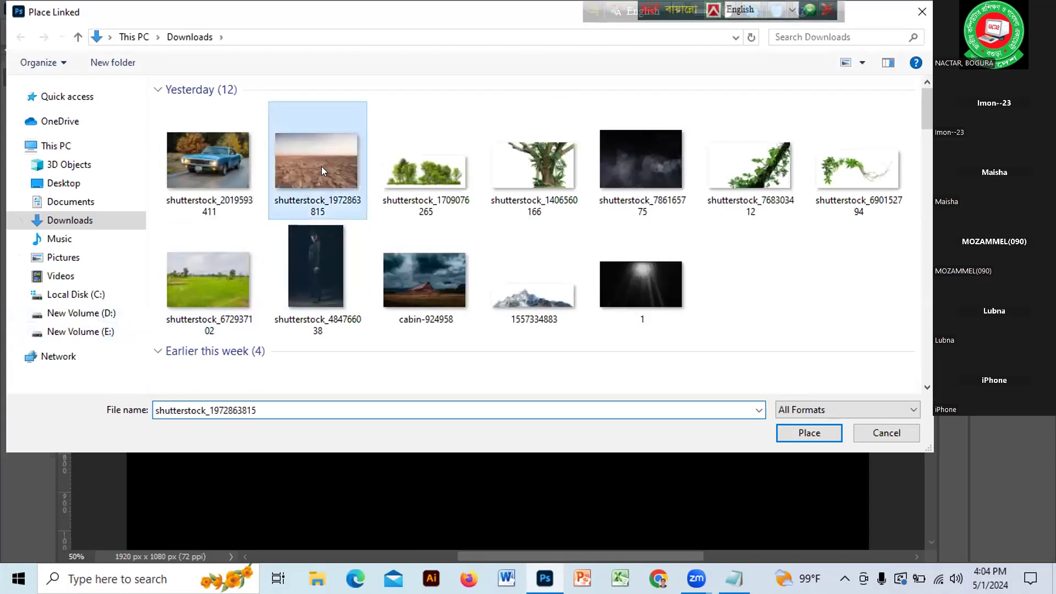
{"action": "left_click", "coordinate": [809, 433]}
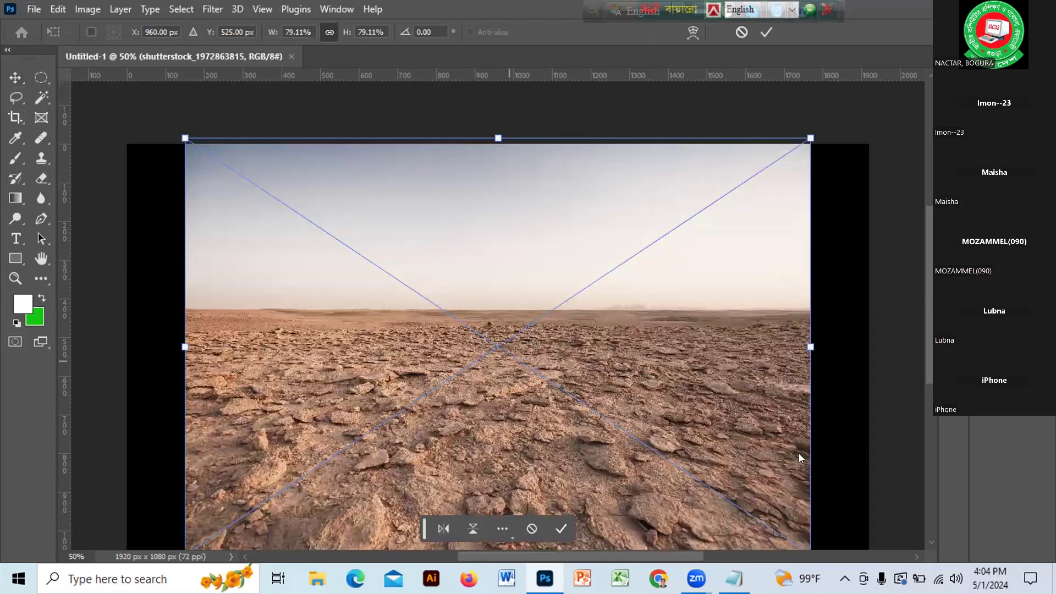
{"action": "scroll", "coordinate": [800, 458], "scroll_direction": "down", "scroll_amount": 3}
{"action": "left_click_drag", "start_coordinate": [803, 453], "coordinate": [874, 480]}
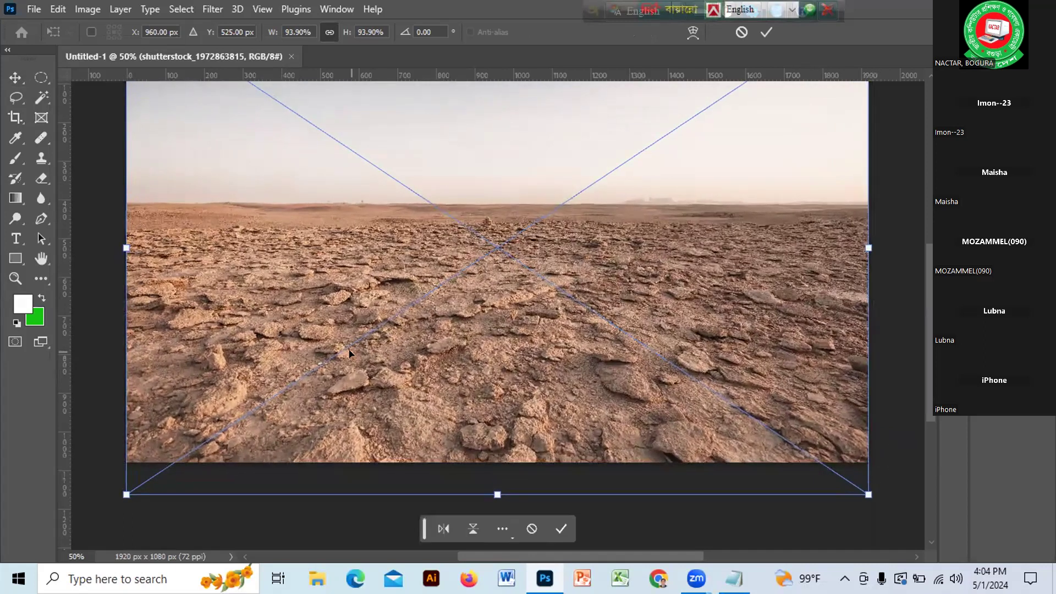
Squash the placed desert image from its upper edge to about 52.45% height and apply the transform.
{"action": "scroll", "coordinate": [101, 145], "scroll_direction": "up", "scroll_amount": 3}
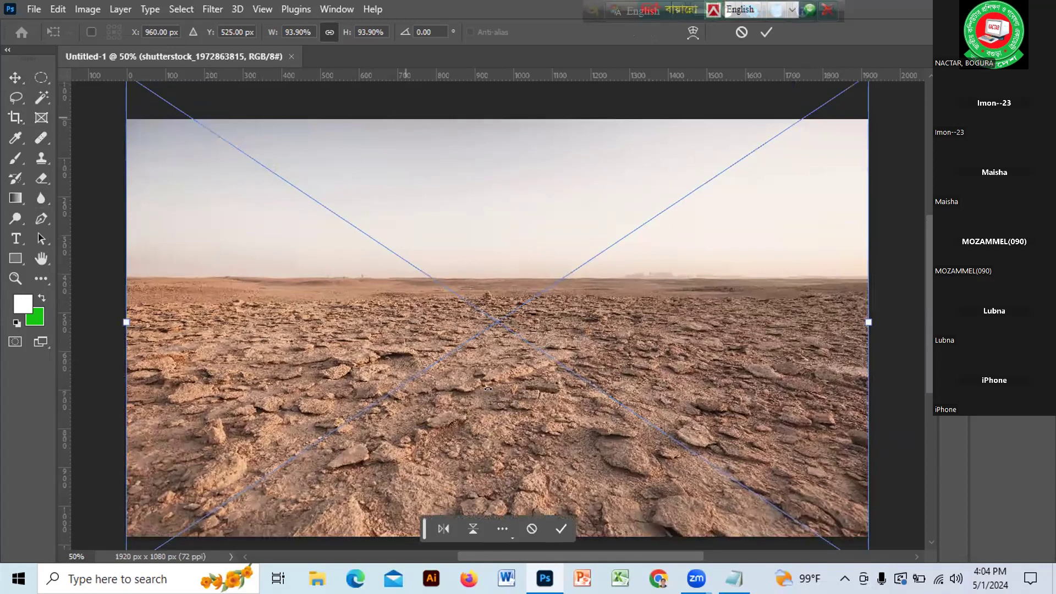
{"action": "scroll", "coordinate": [494, 316], "scroll_direction": "up", "scroll_amount": 8}
{"action": "scroll", "coordinate": [502, 302], "scroll_direction": "down", "scroll_amount": 5}
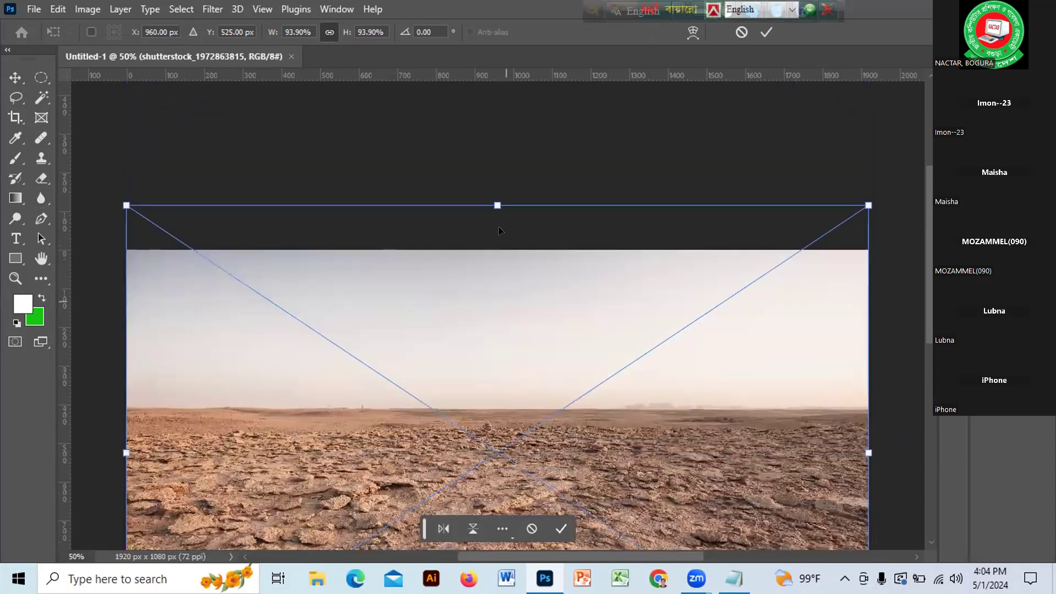
{"action": "left_click_drag", "start_coordinate": [496, 167], "coordinate": [514, 387]}
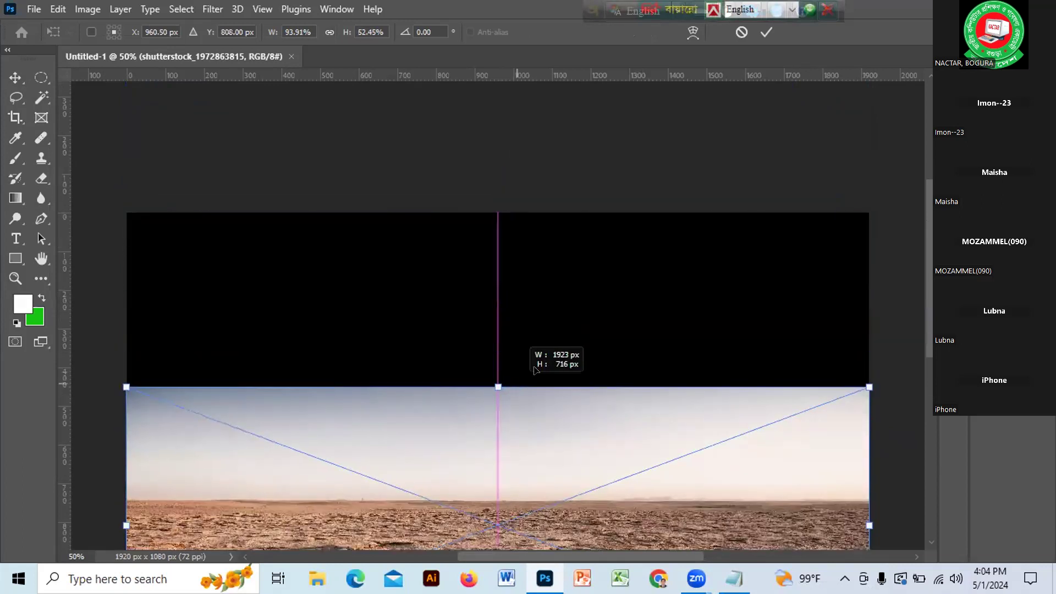
{"action": "scroll", "coordinate": [511, 339], "scroll_direction": "down", "scroll_amount": 4}
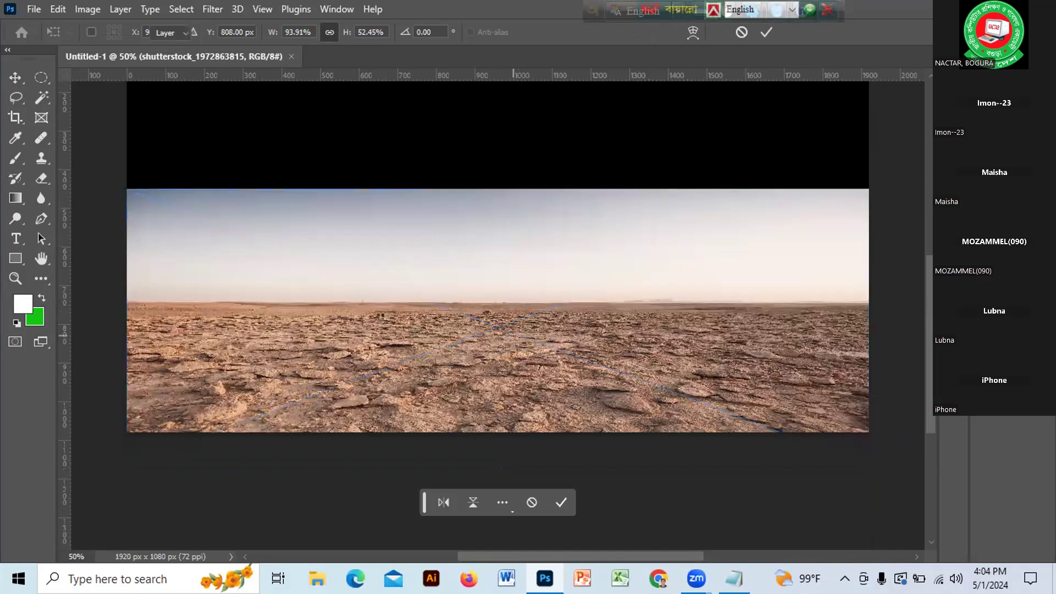
{"action": "key", "text": "Return"}
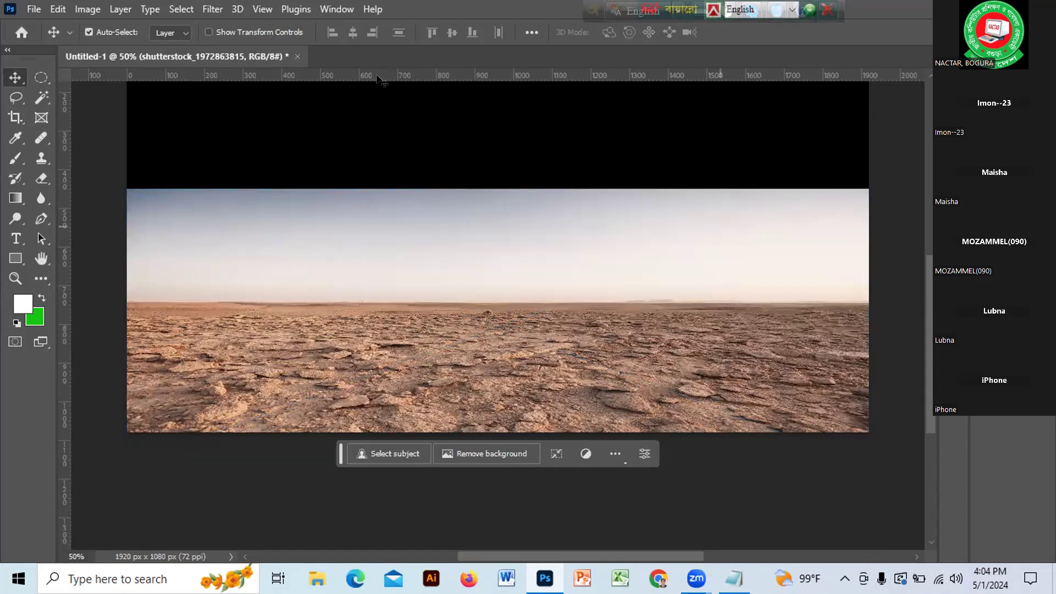
Show the Layers panel and move it so the layer names and thumbnails are readable beside the canvas.
{"action": "left_click", "coordinate": [336, 11]}
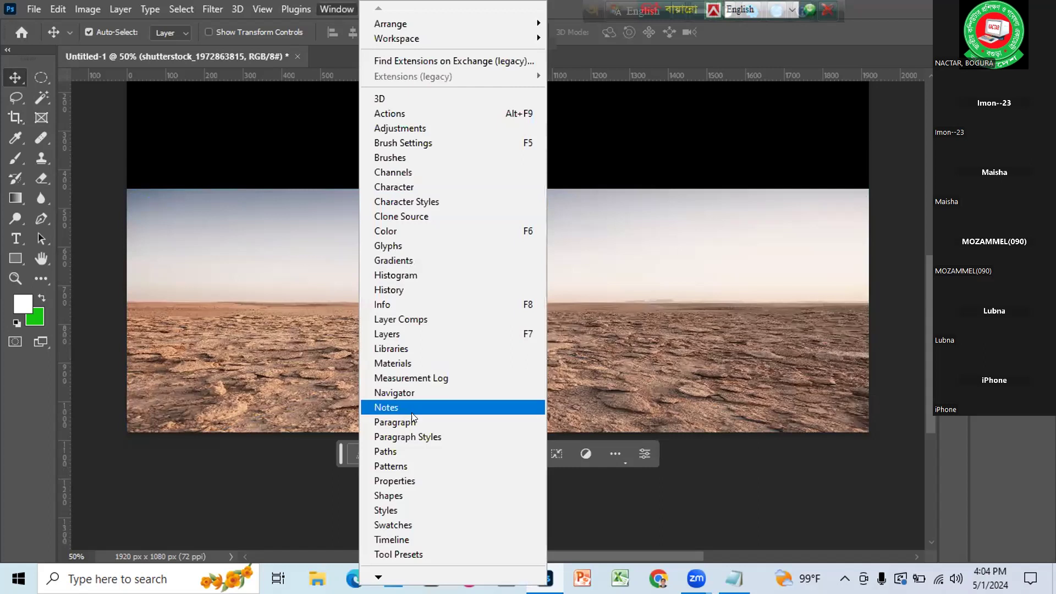
{"action": "left_click", "coordinate": [385, 330]}
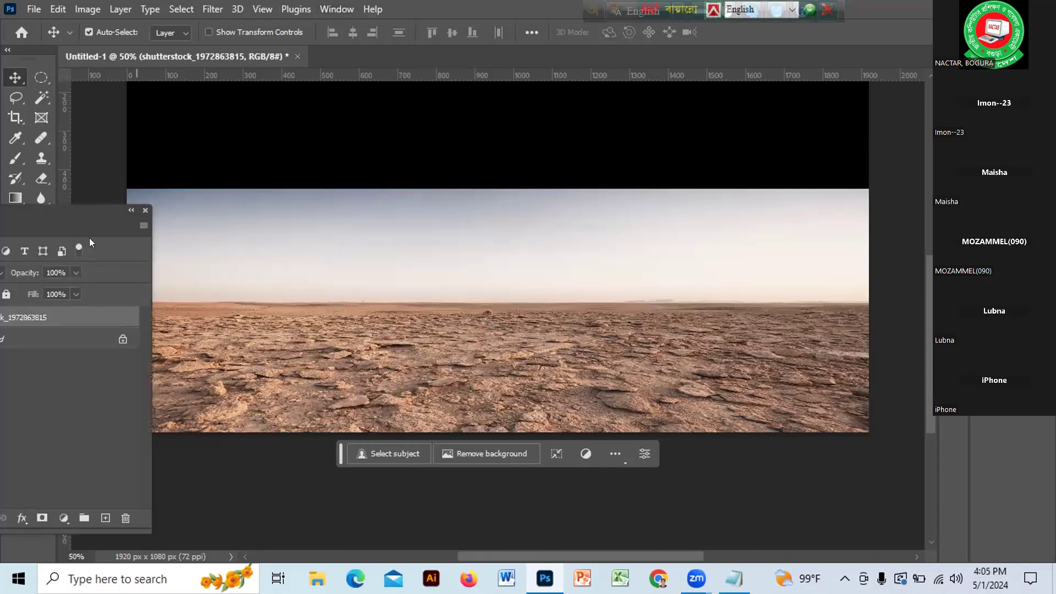
{"action": "left_click_drag", "start_coordinate": [508, 557], "coordinate": [480, 559]}
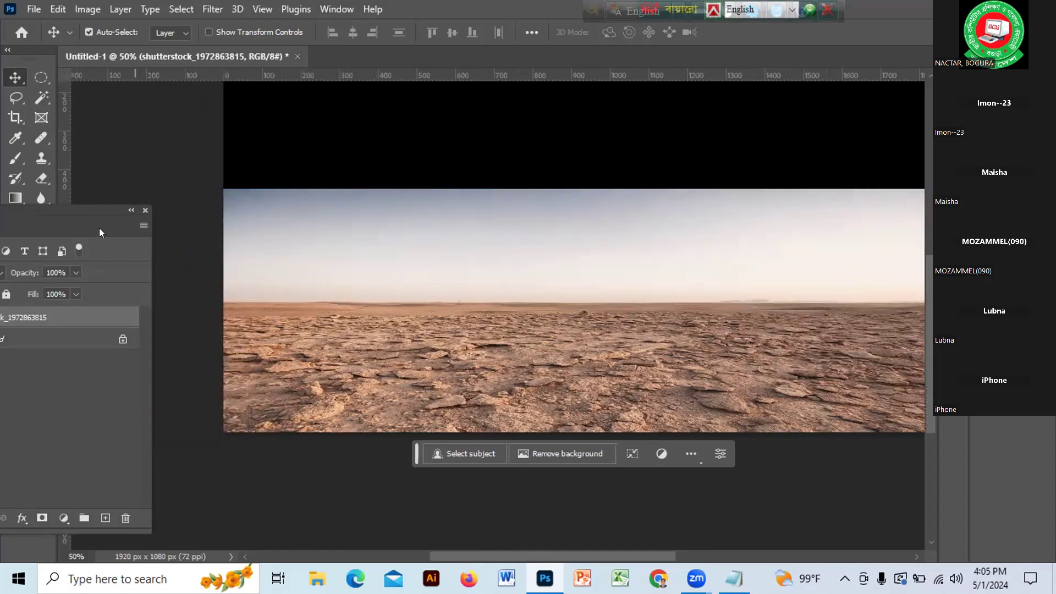
{"action": "left_click_drag", "start_coordinate": [89, 218], "coordinate": [174, 217]}
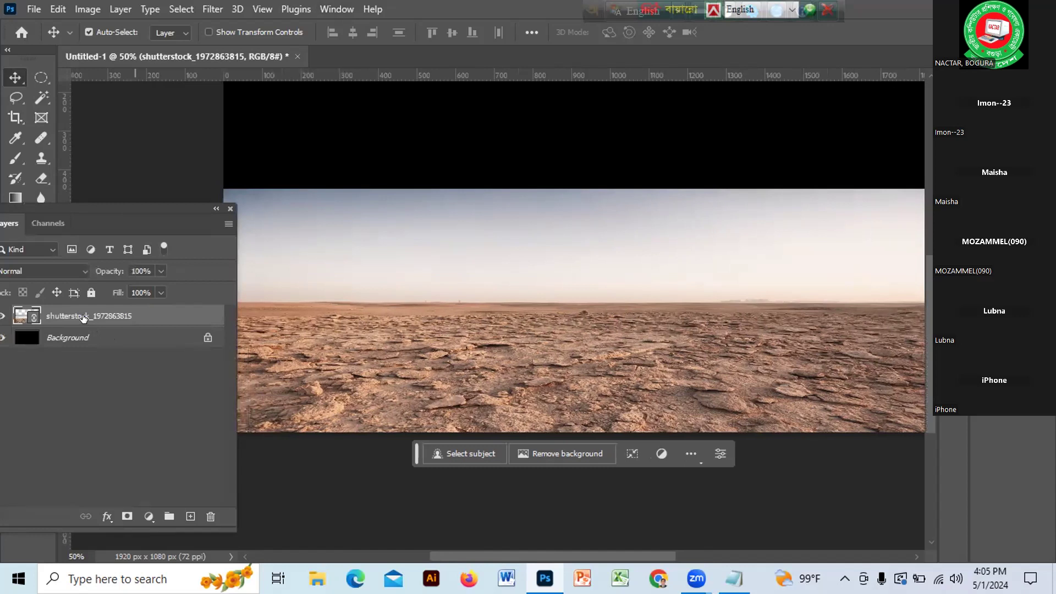
Add a mask to the desert image layer and set the Gradient tool to the Foreground to Transparent preset.
{"action": "left_click", "coordinate": [124, 516]}
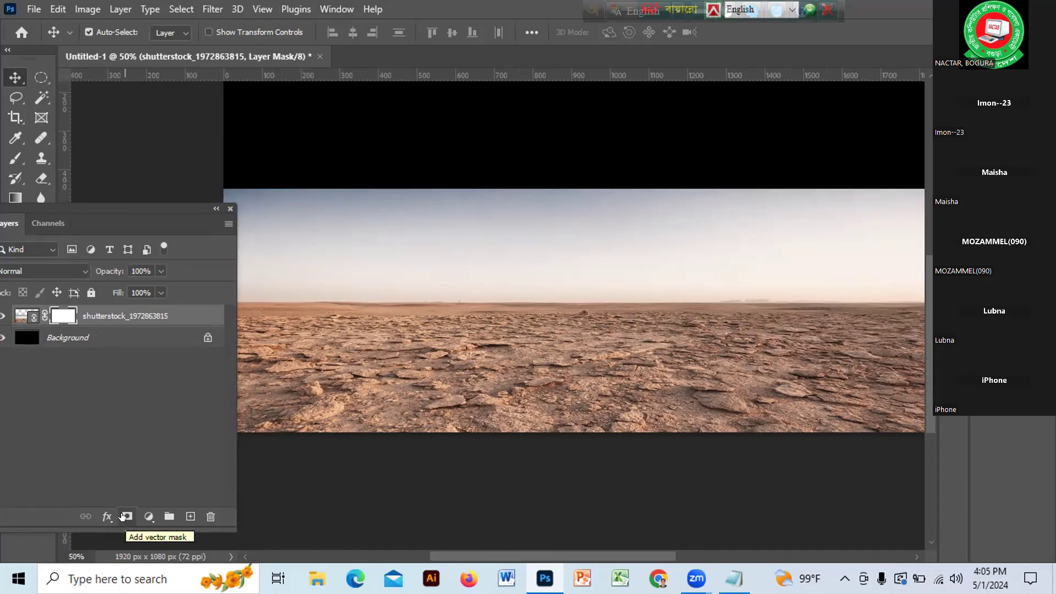
{"action": "left_click", "coordinate": [17, 197]}
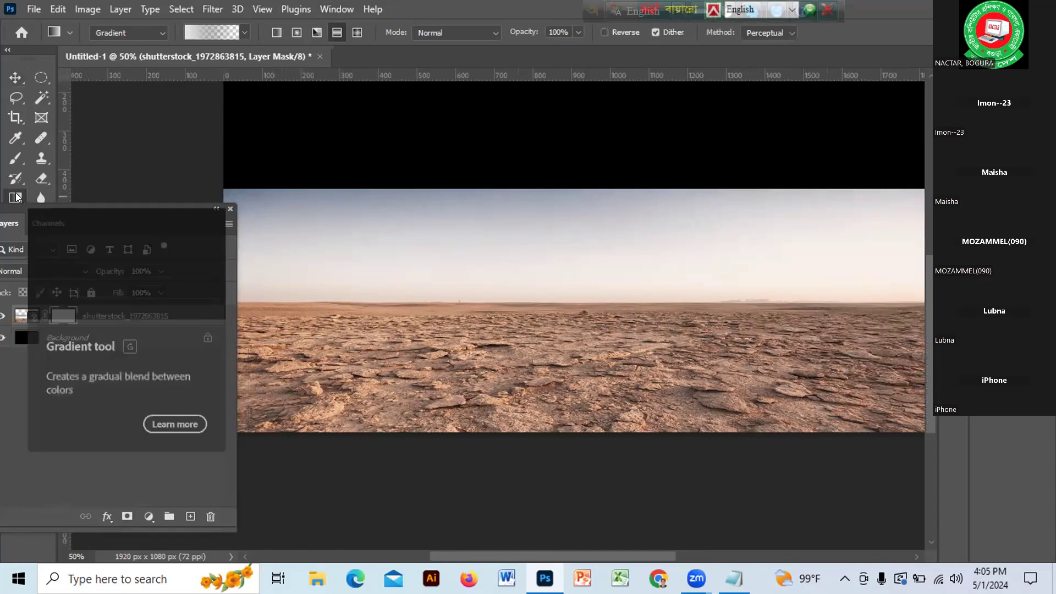
{"action": "left_click", "coordinate": [218, 33]}
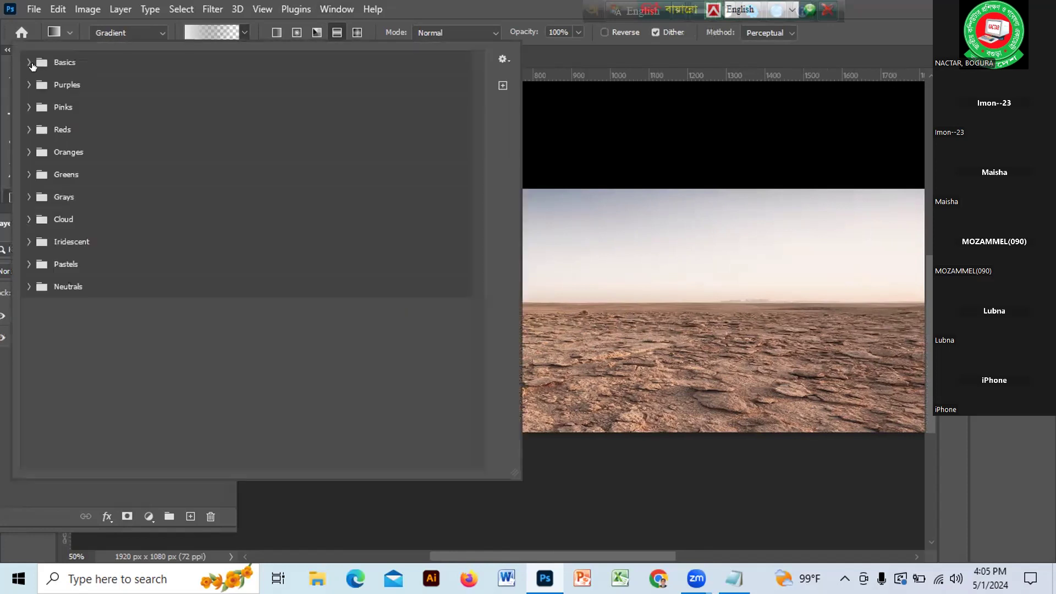
{"action": "left_click", "coordinate": [26, 62]}
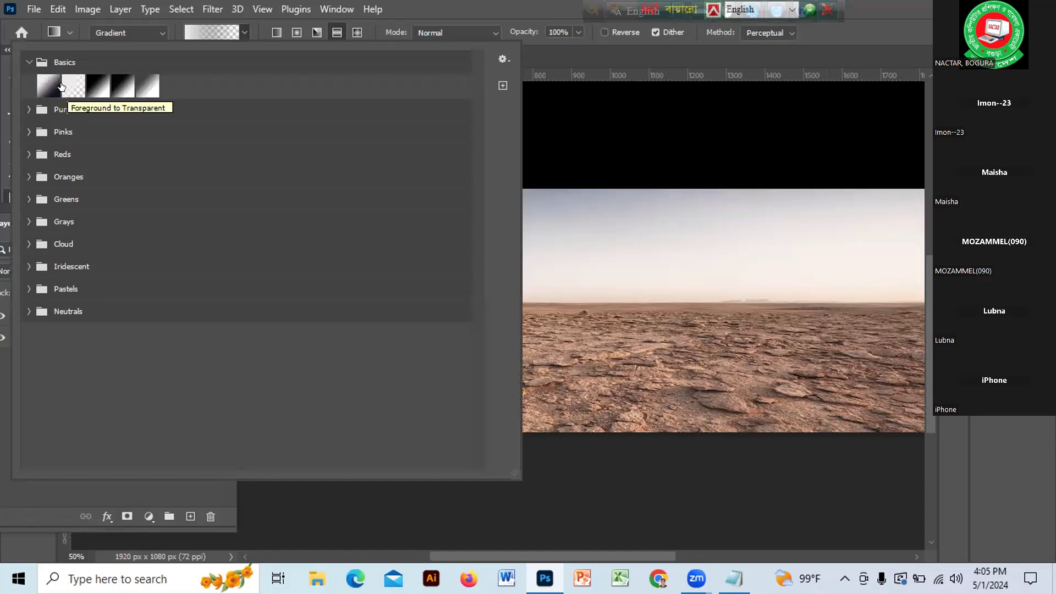
{"action": "double_click", "coordinate": [61, 87]}
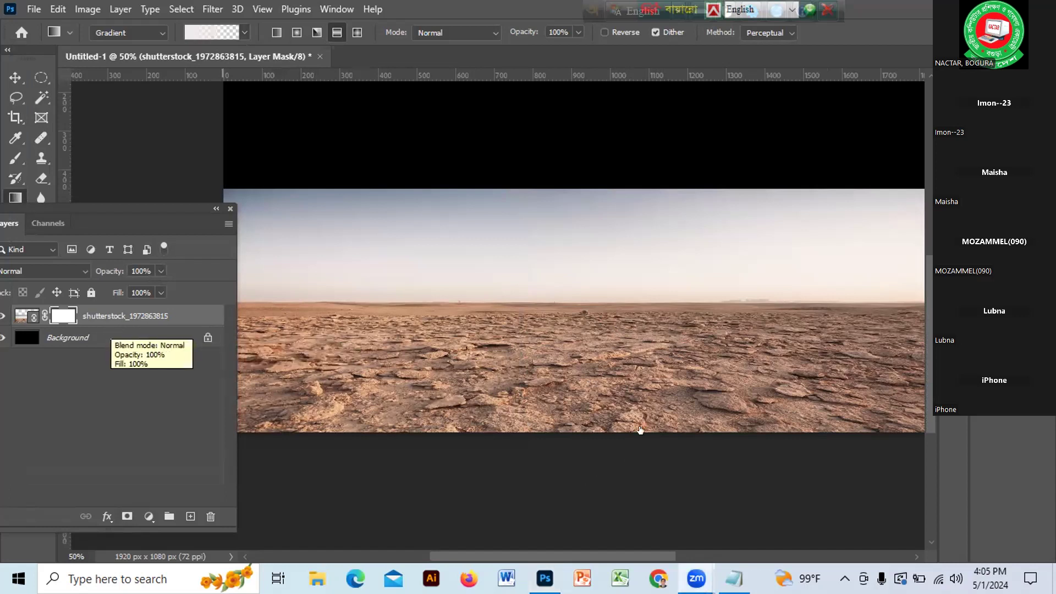
Set the gradient style to Linear and show the Gradients panel.
{"action": "left_click", "coordinate": [337, 10]}
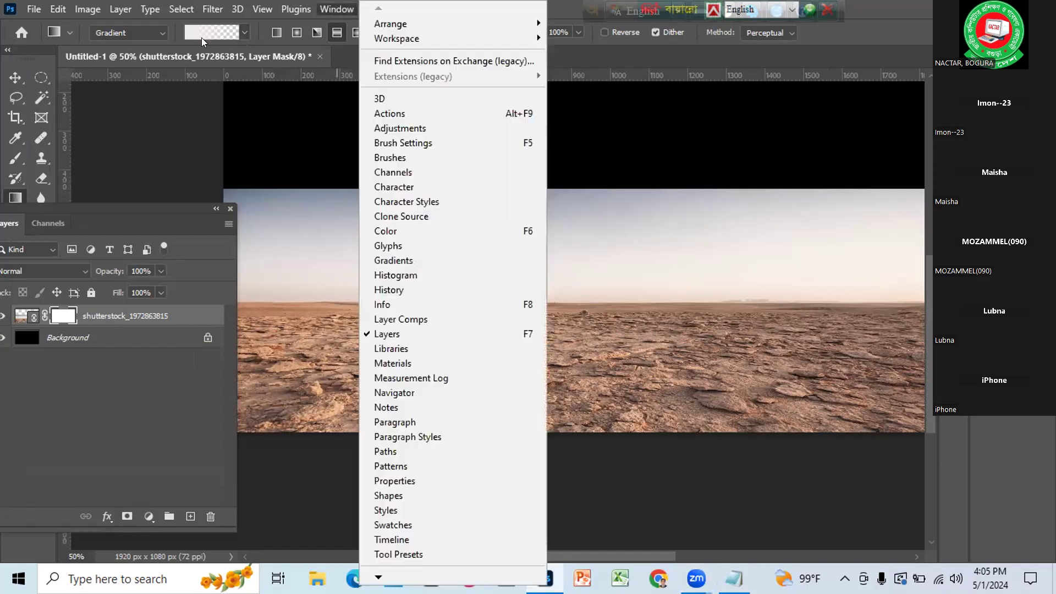
{"action": "left_click", "coordinate": [659, 94]}
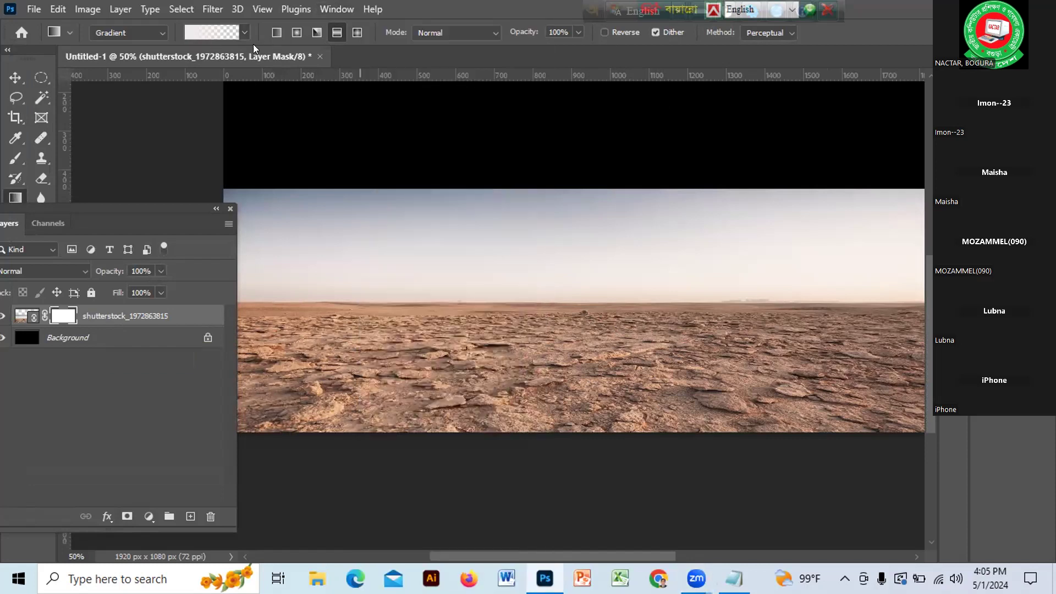
{"action": "left_click", "coordinate": [276, 34]}
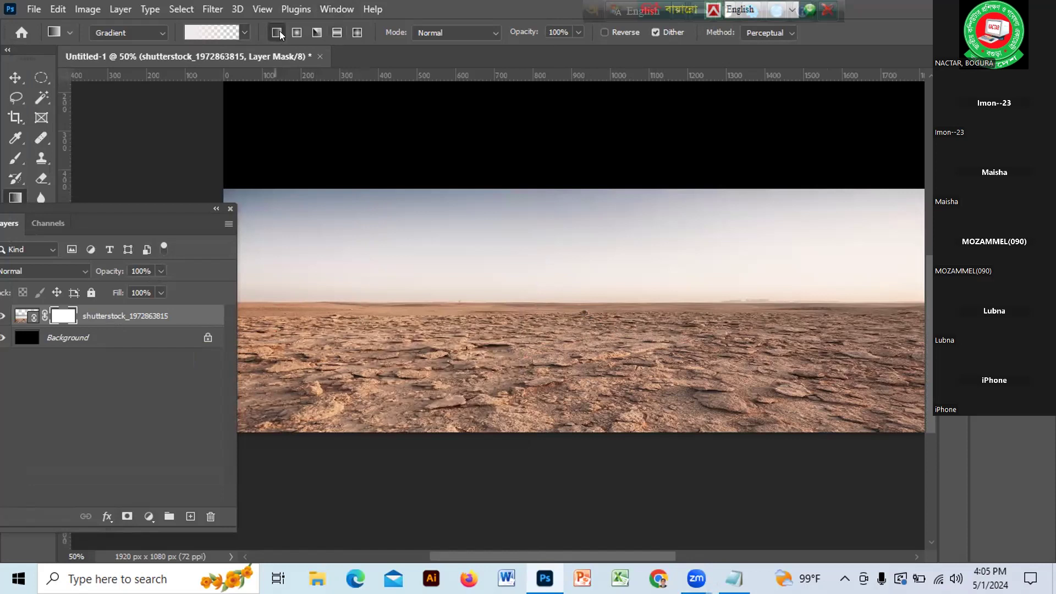
{"action": "left_click", "coordinate": [321, 8]}
{"action": "left_click", "coordinate": [324, 9]}
{"action": "left_click", "coordinate": [336, 10]}
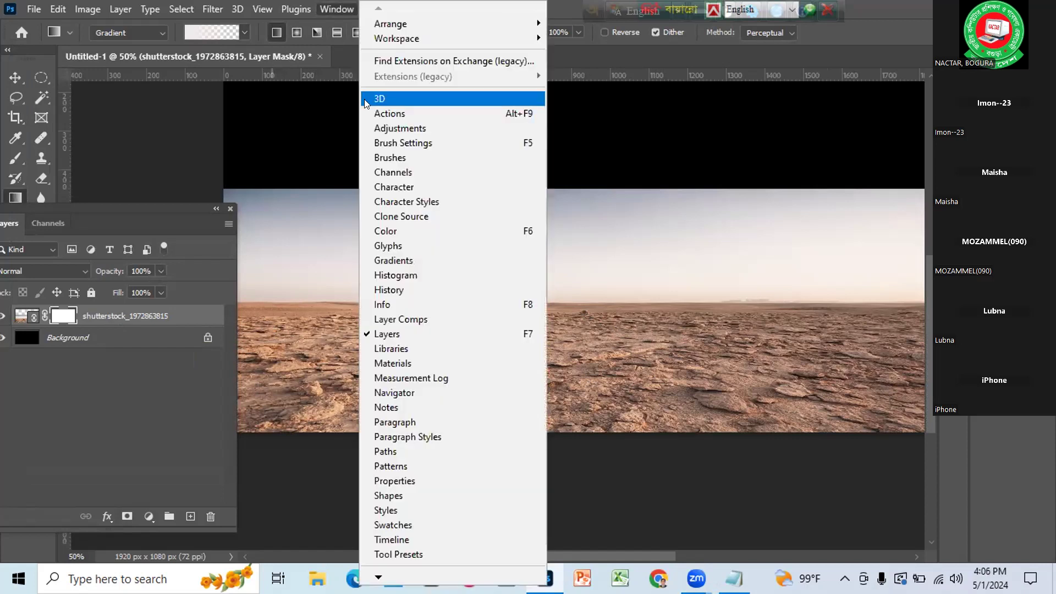
{"action": "left_click", "coordinate": [387, 260]}
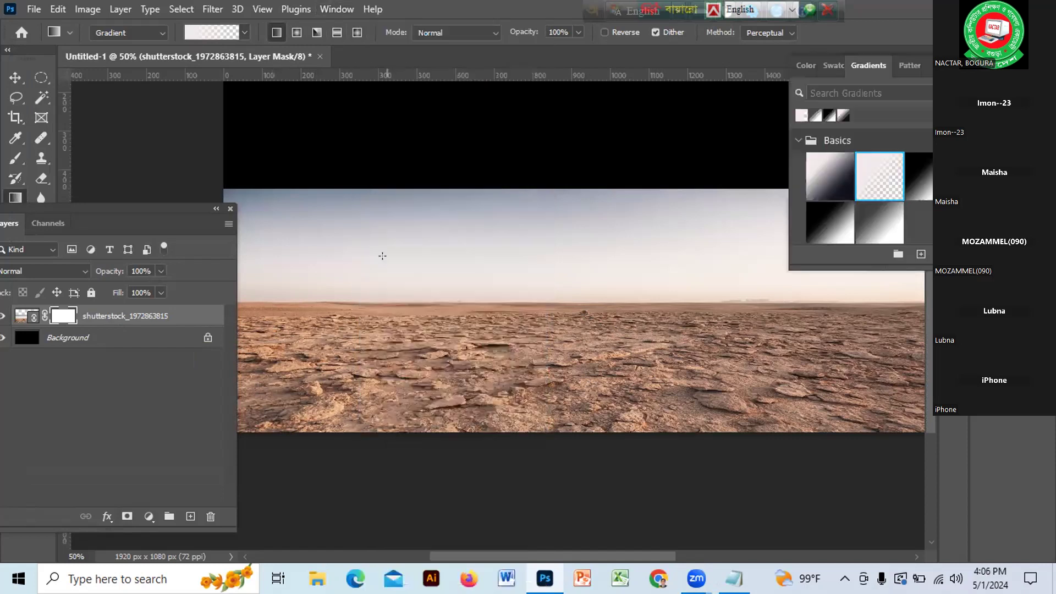
Apply the Foreground to Transparent gradient from the Basics presets to the desert image, leaving the preset's name as it is.
{"action": "left_click", "coordinate": [872, 172]}
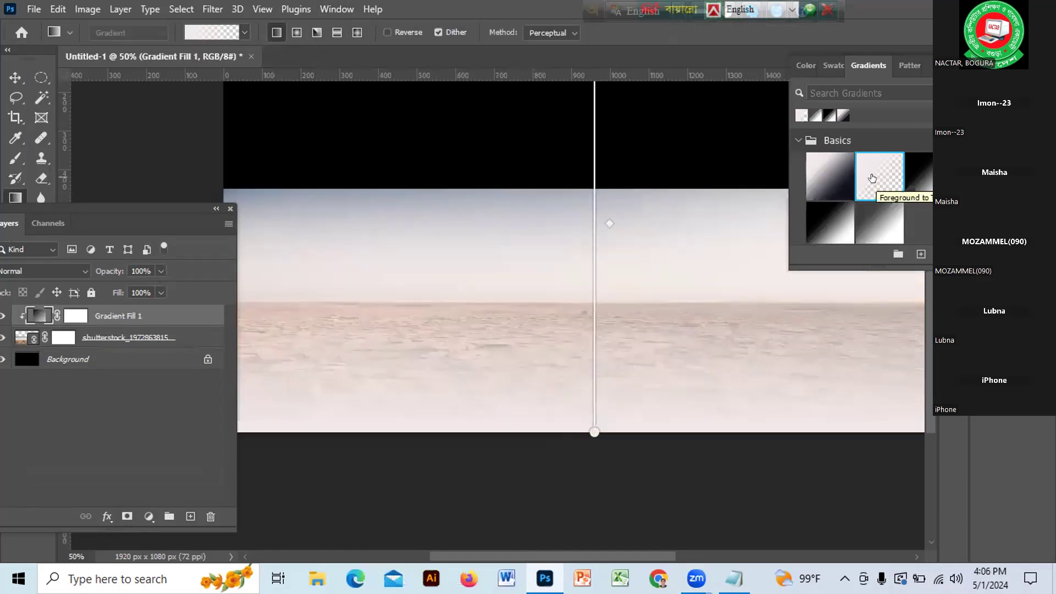
{"action": "double_click", "coordinate": [872, 178]}
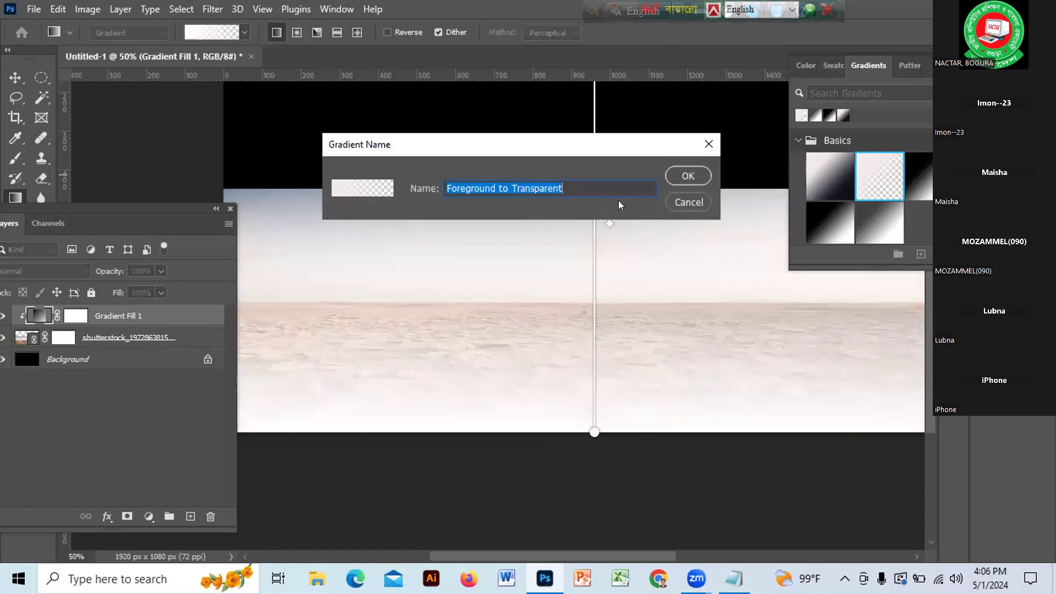
{"action": "left_click", "coordinate": [687, 202]}
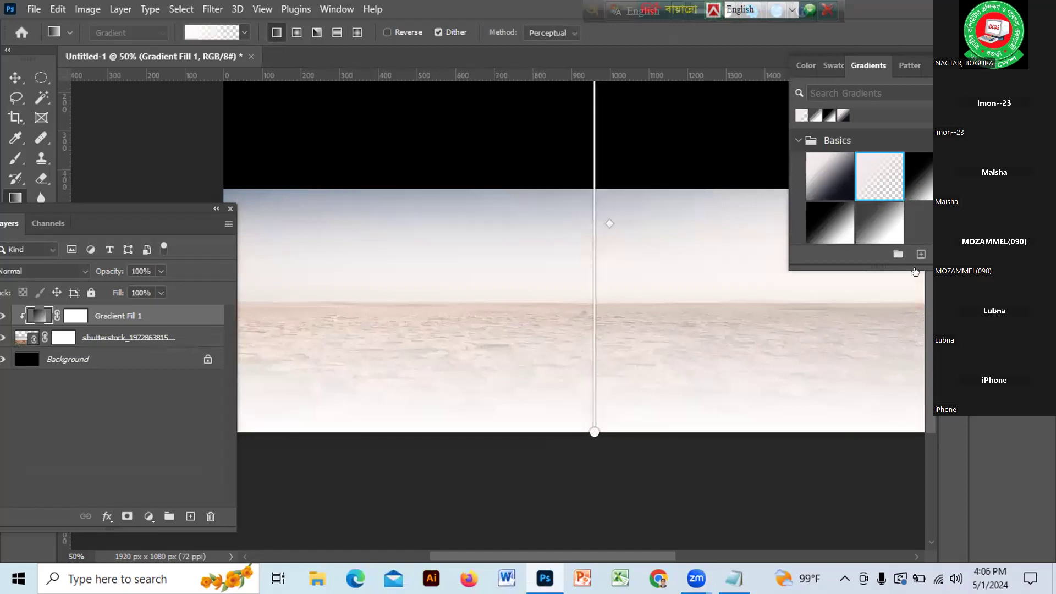
Choose Foreground to Transparent from the Basics presets again for the gradient fill layer over the desert.
{"action": "left_click", "coordinate": [961, 66]}
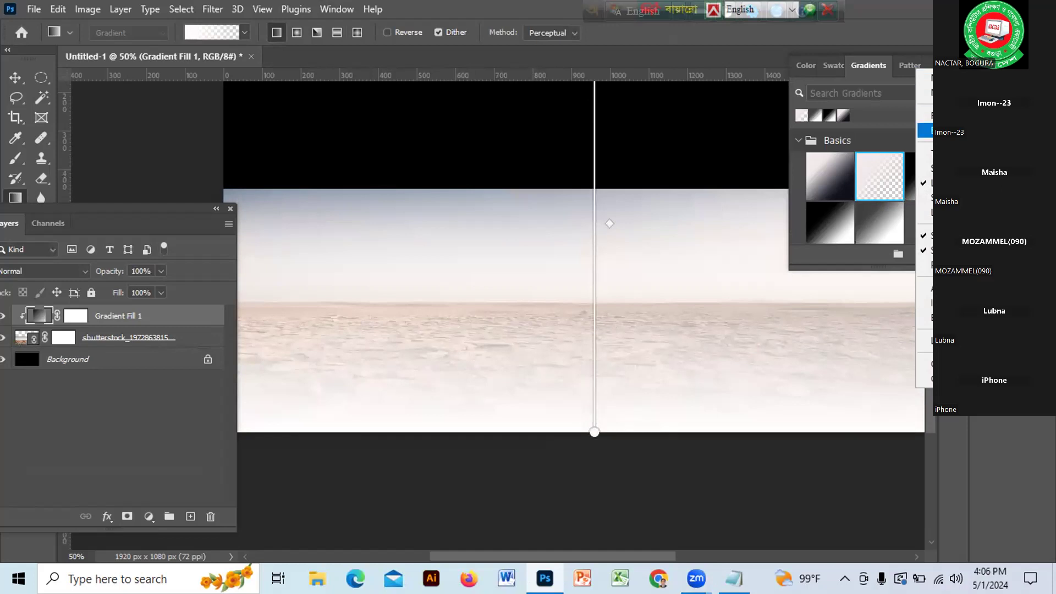
{"action": "left_click", "coordinate": [838, 266]}
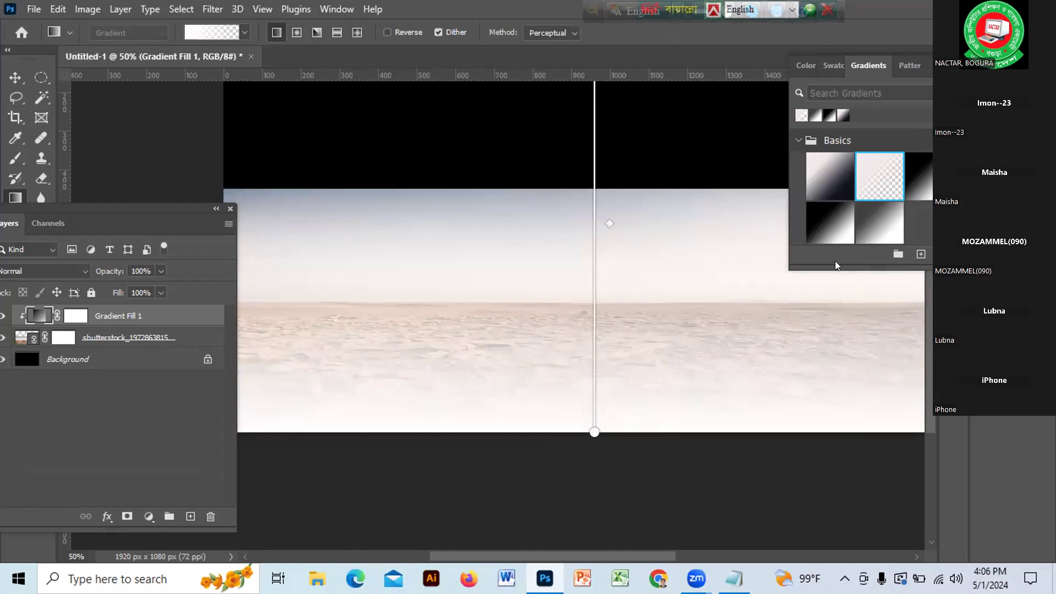
{"action": "left_click", "coordinate": [203, 32]}
{"action": "left_click", "coordinate": [73, 83]}
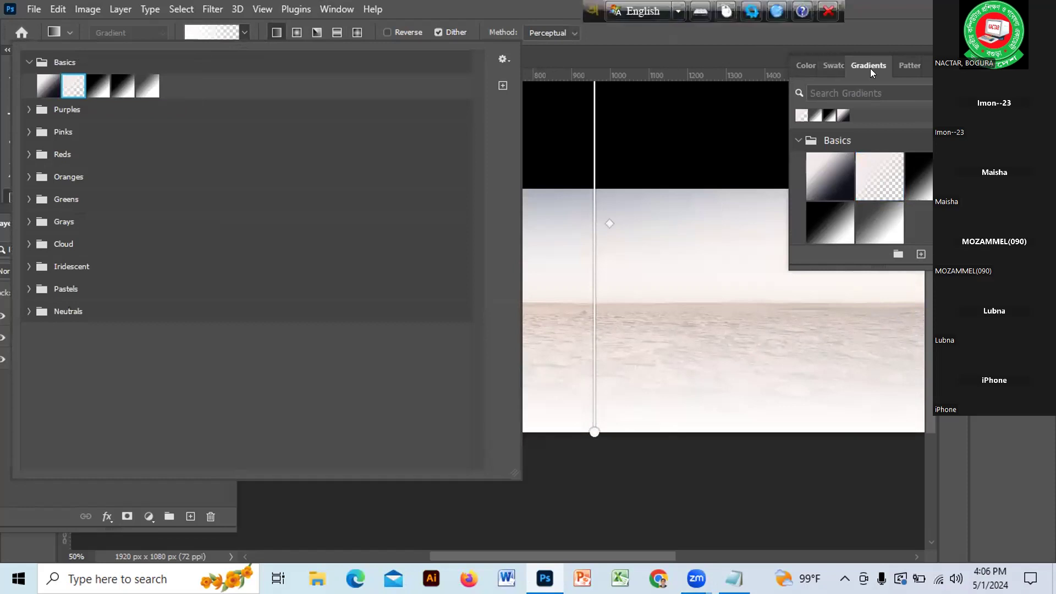
Recolour the starting colour stop of the Gradient Fill 1 layer's gradient to black (000000) and apply the edited gradient.
{"action": "left_click", "coordinate": [880, 110]}
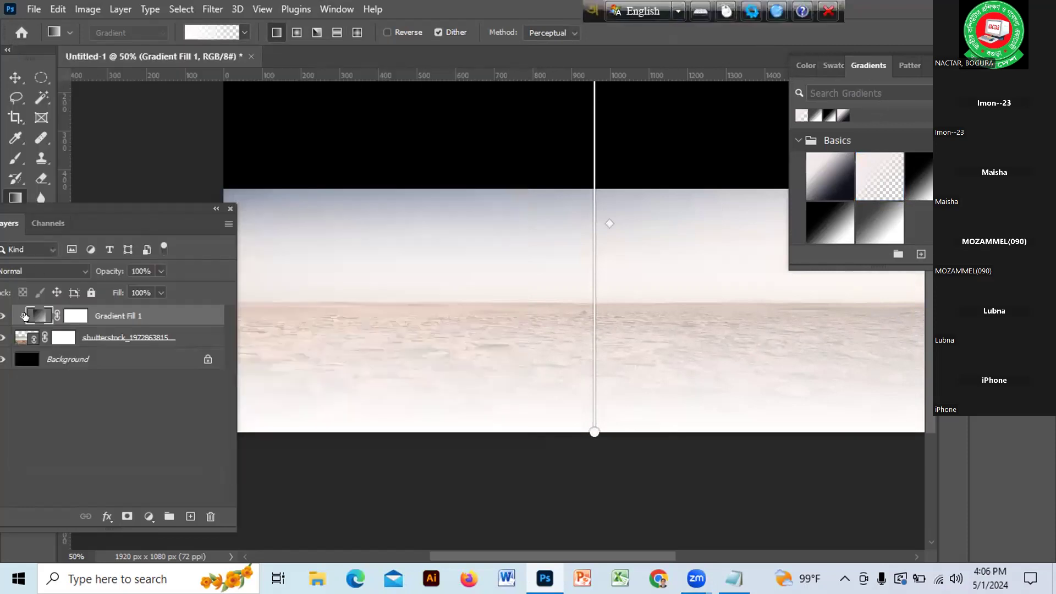
{"action": "double_click", "coordinate": [34, 315]}
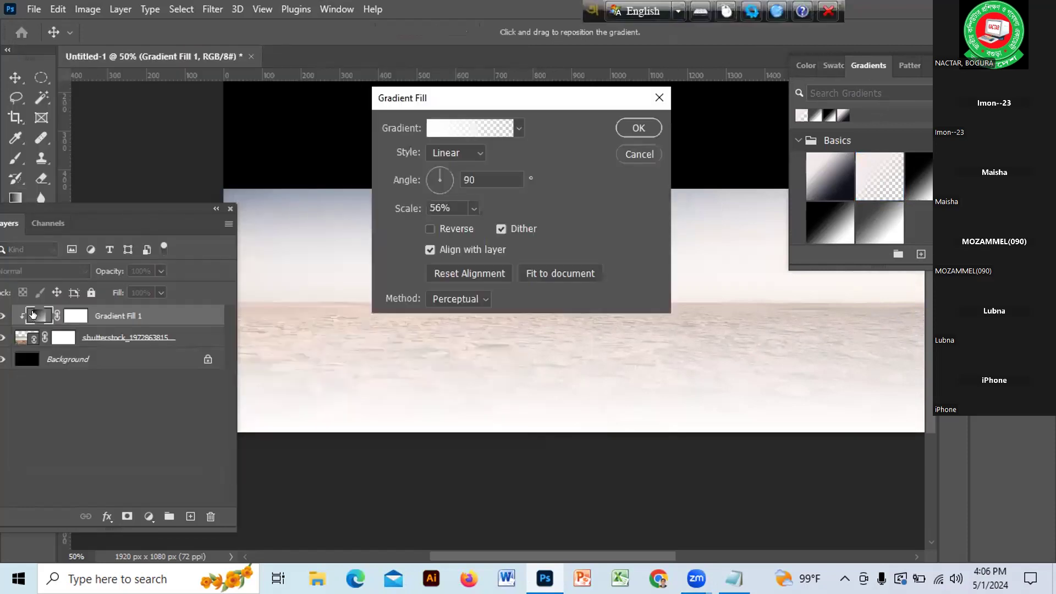
{"action": "left_click", "coordinate": [471, 129]}
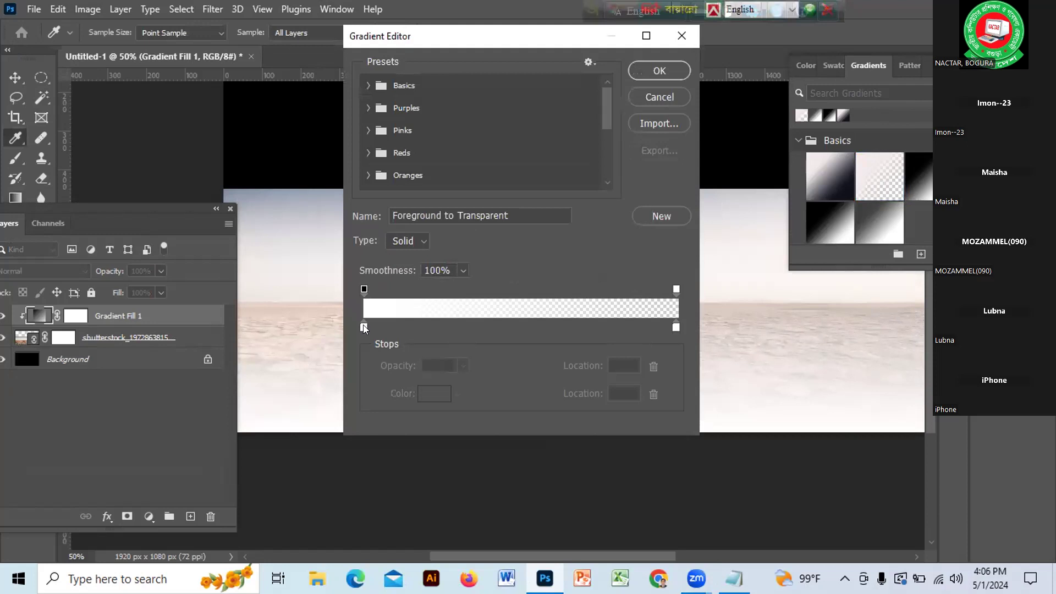
{"action": "double_click", "coordinate": [364, 328]}
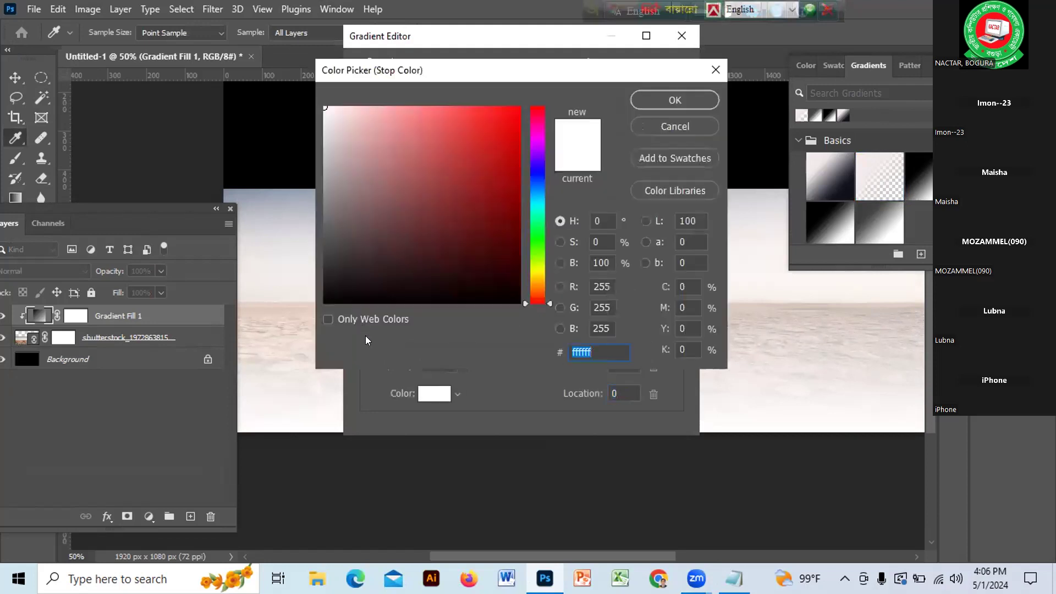
{"action": "mouse_move", "coordinate": [394, 190]}
{"action": "left_mouse_down"}
{"action": "mouse_move", "coordinate": [330, 292]}
{"action": "mouse_move", "coordinate": [290, 303]}
{"action": "left_mouse_up"}
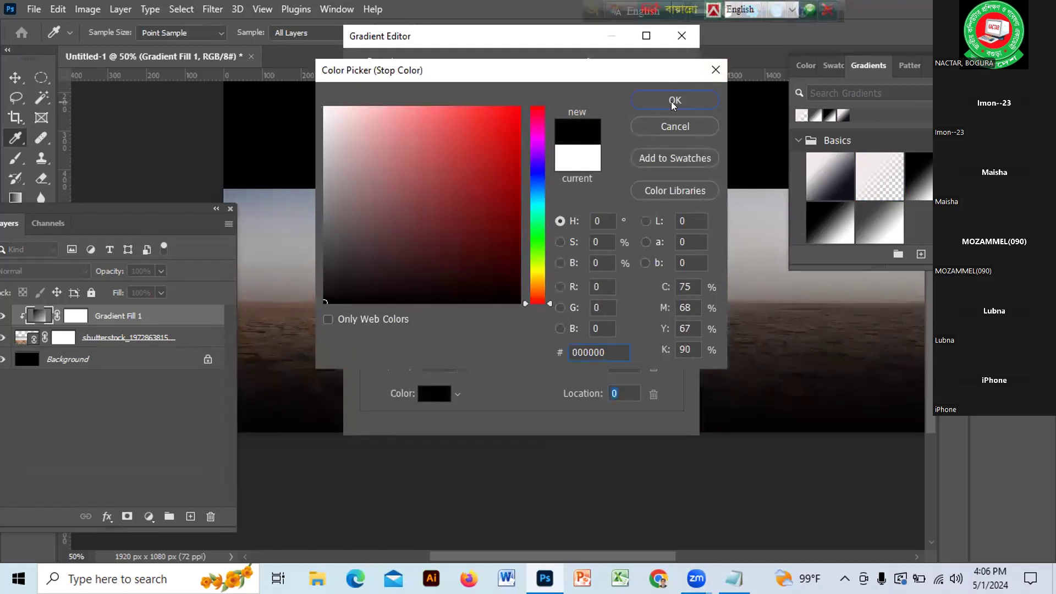
{"action": "left_click", "coordinate": [674, 101]}
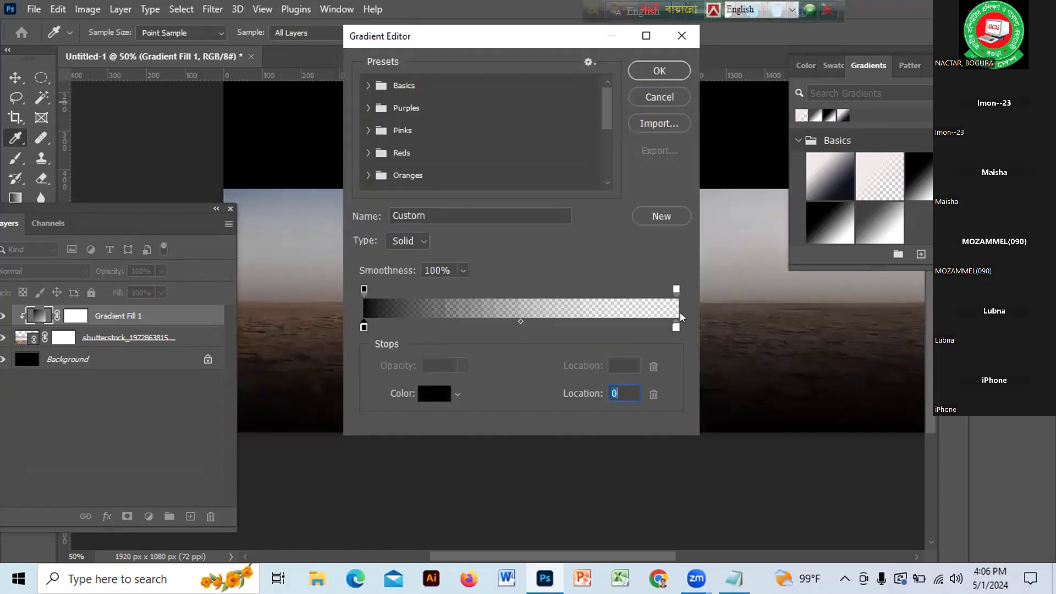
{"action": "left_click", "coordinate": [673, 327]}
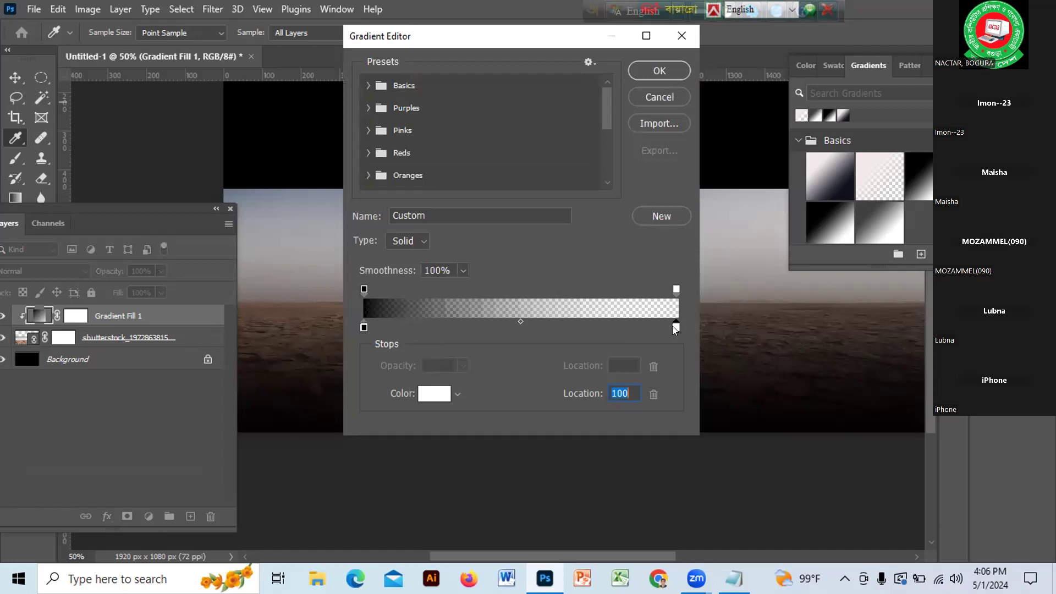
{"action": "left_click", "coordinate": [676, 289]}
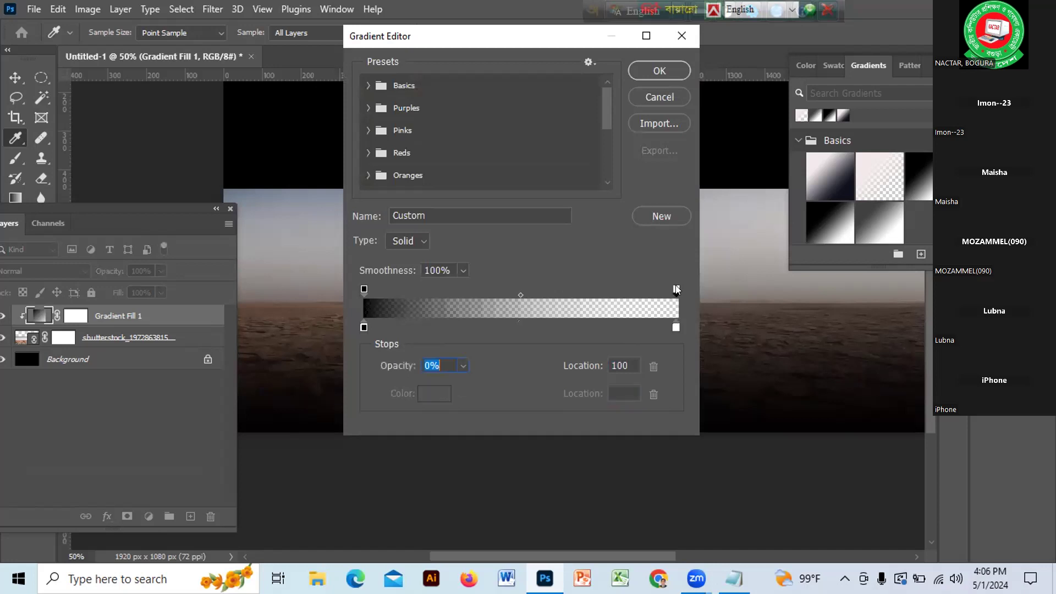
{"action": "left_click", "coordinate": [364, 288]}
{"action": "left_click", "coordinate": [648, 70]}
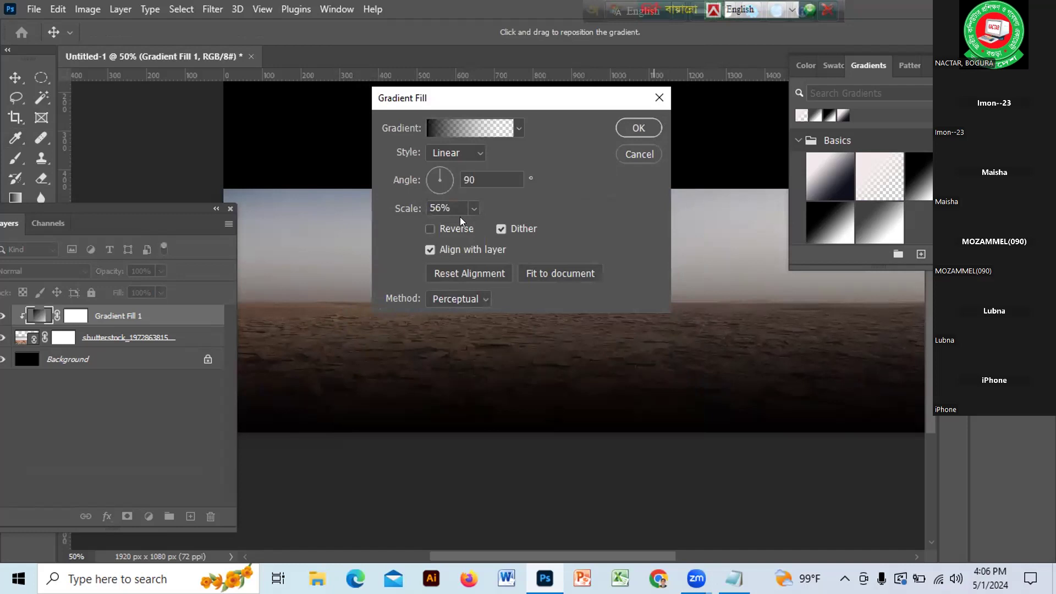
{"action": "left_click", "coordinate": [641, 123]}
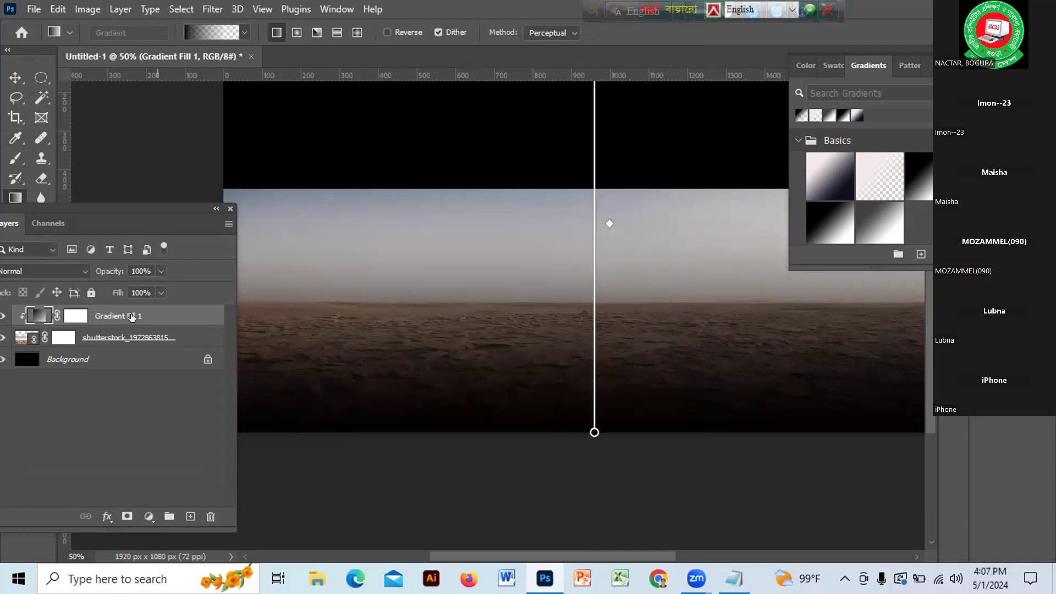
Release the Gradient Fill 1 layer's clipping mask and make its layer mask active.
{"action": "right_click", "coordinate": [179, 312]}
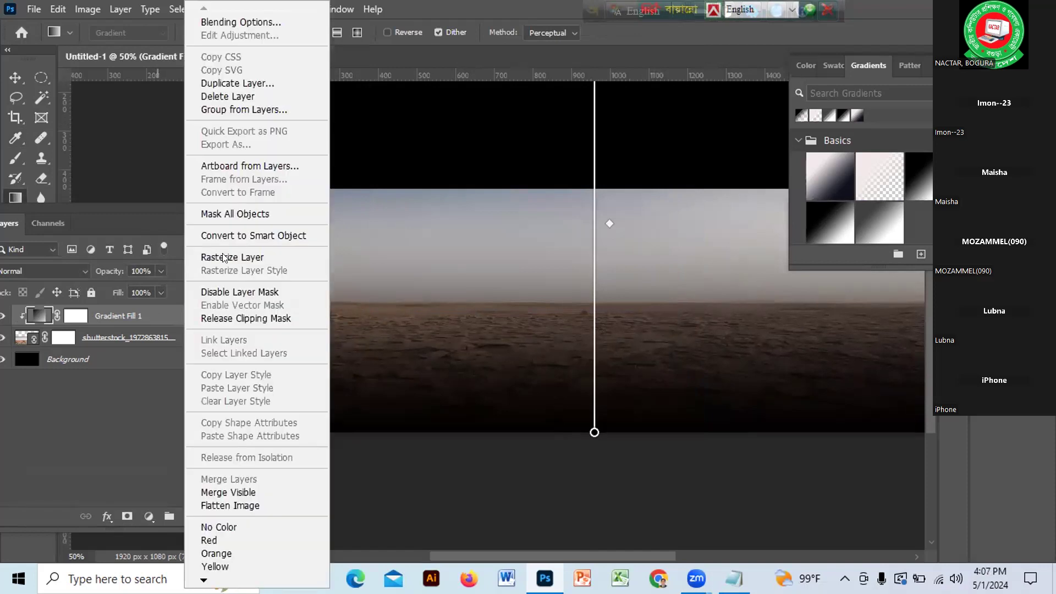
{"action": "left_click", "coordinate": [247, 318]}
{"action": "left_click", "coordinate": [58, 318]}
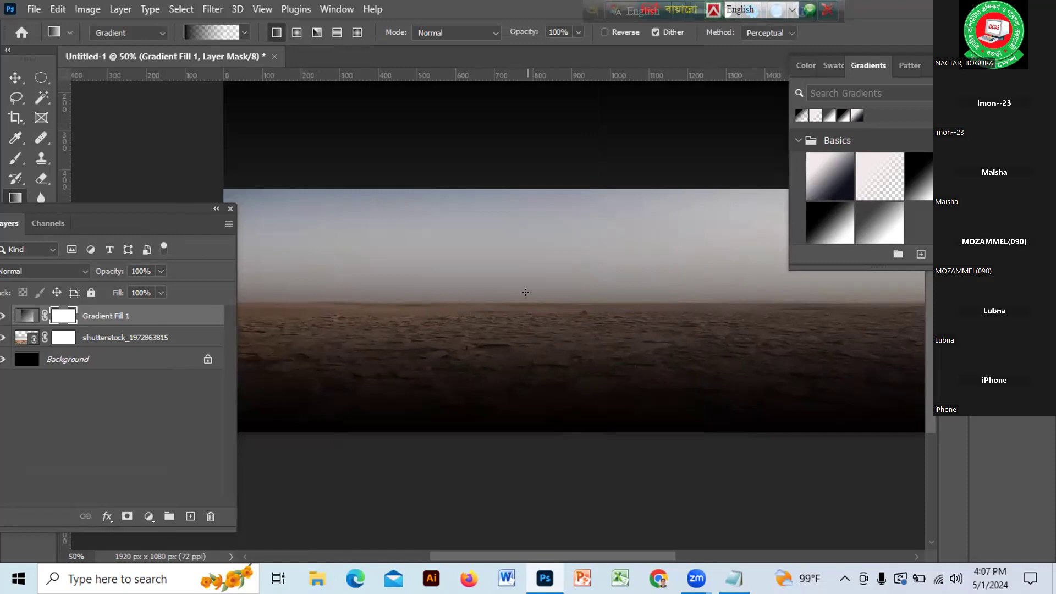
{"action": "mouse_move", "coordinate": [527, 297]}
{"action": "left_mouse_down"}
{"action": "mouse_move", "coordinate": [523, 314]}
{"action": "mouse_move", "coordinate": [535, 301]}
{"action": "mouse_move", "coordinate": [527, 282]}
{"action": "left_mouse_up"}
{"action": "key", "text": "ctrl+z"}
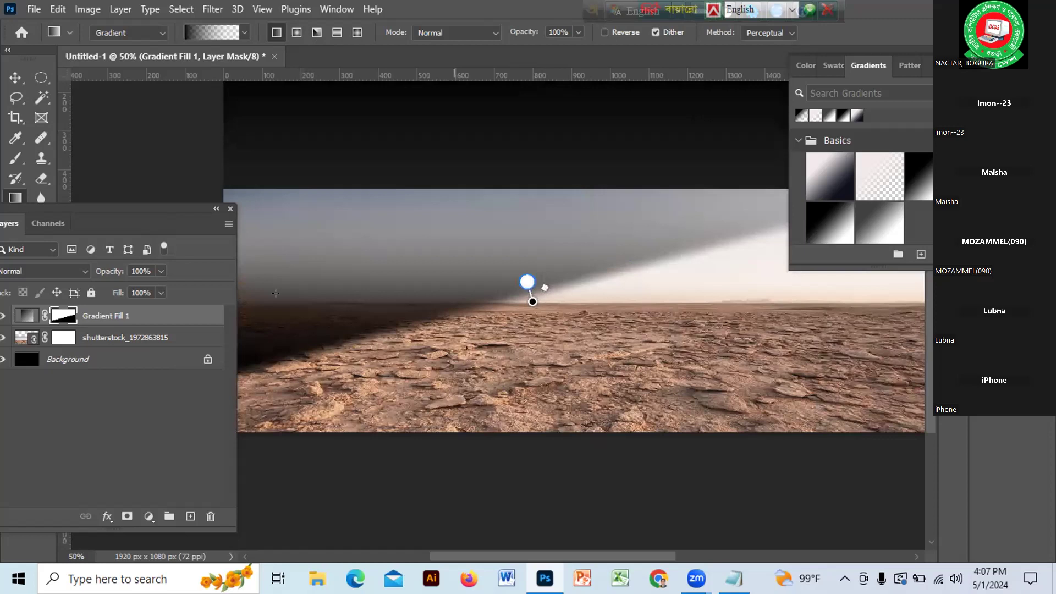
{"action": "key", "text": "ctrl+z"}
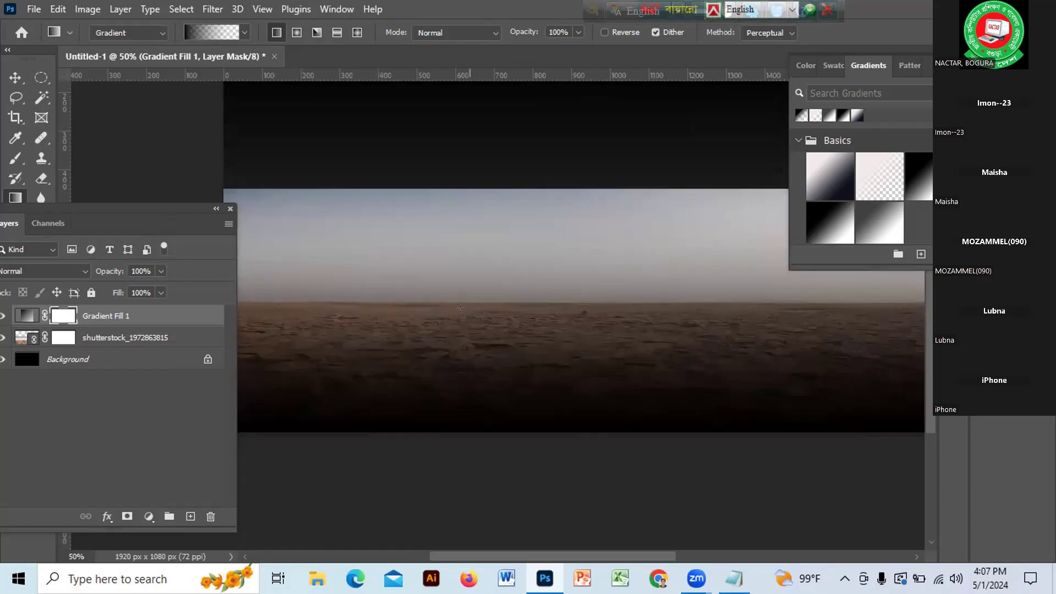
Draw a short vertical linear gradient upward from the horizon on the Gradient Fill 1 mask and shift its midpoint toward the horizon.
{"action": "left_click_drag", "start_coordinate": [486, 301], "coordinate": [487, 276]}
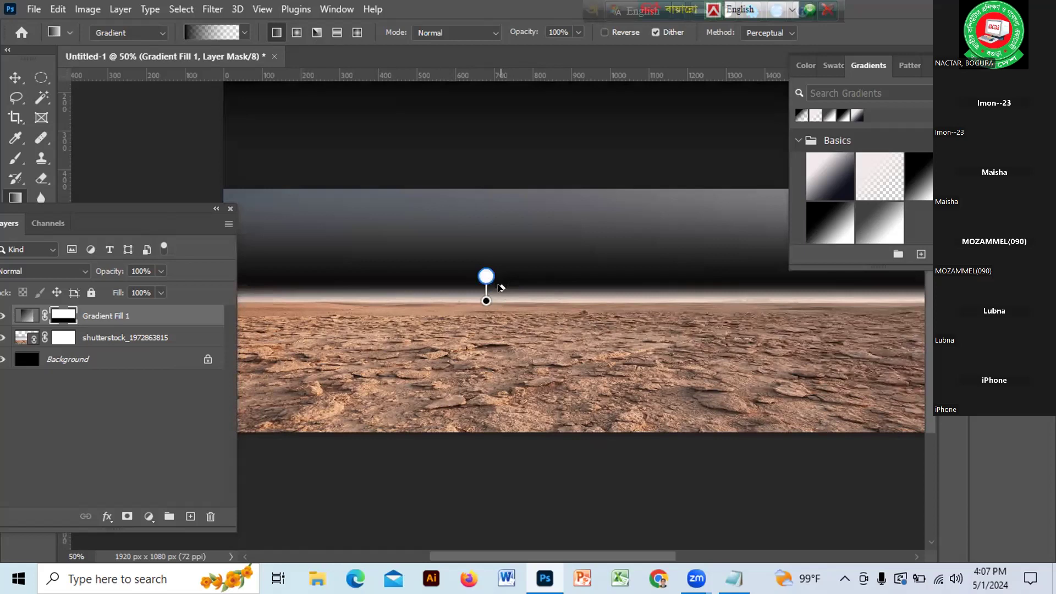
{"action": "left_click_drag", "start_coordinate": [501, 289], "coordinate": [500, 307]}
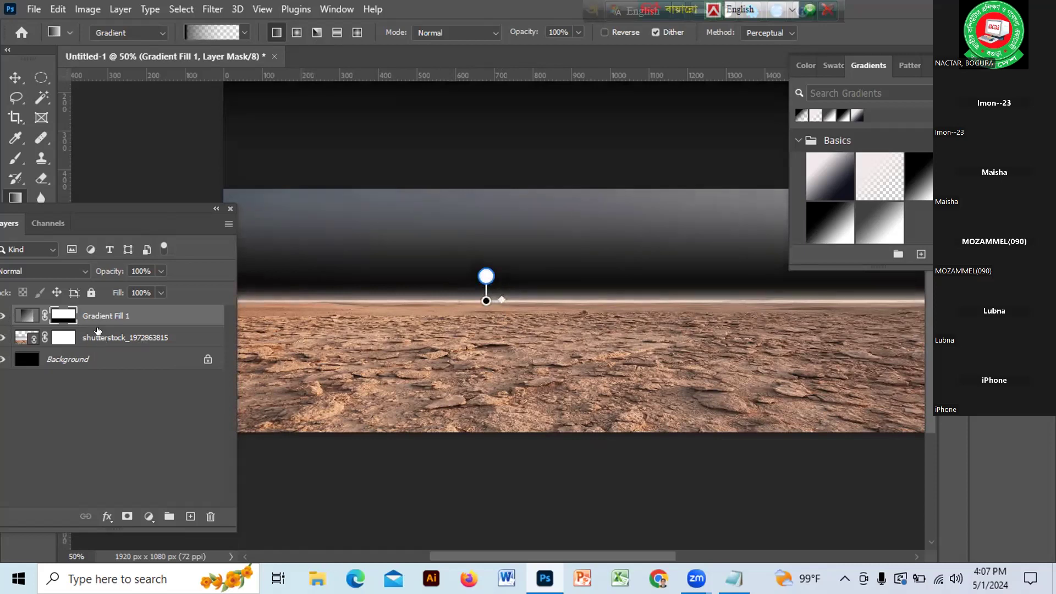
{"action": "left_click", "coordinate": [198, 29]}
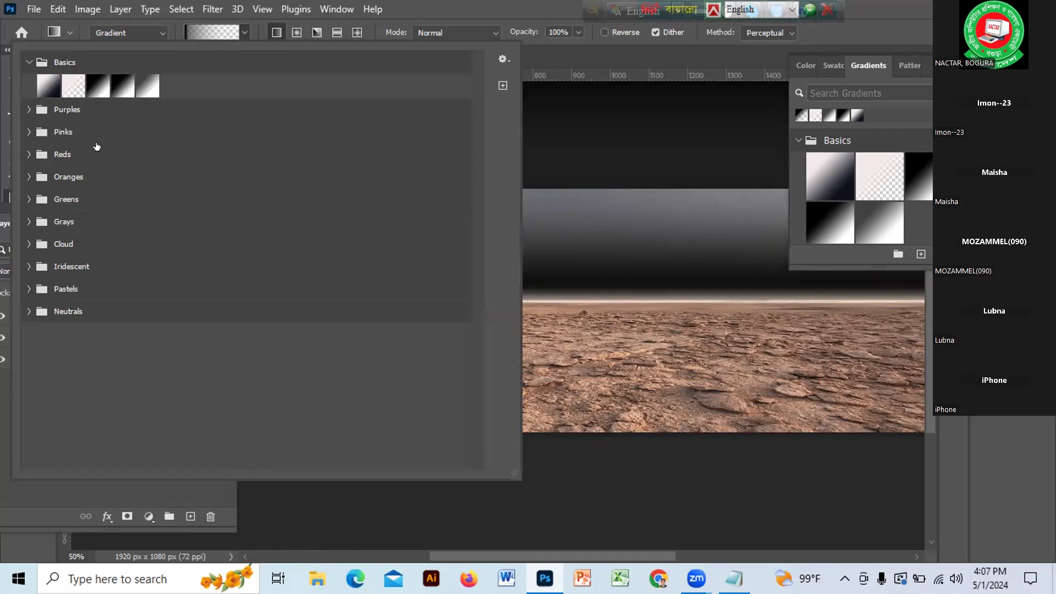
{"action": "scroll", "coordinate": [97, 146], "scroll_direction": "up", "scroll_amount": 2}
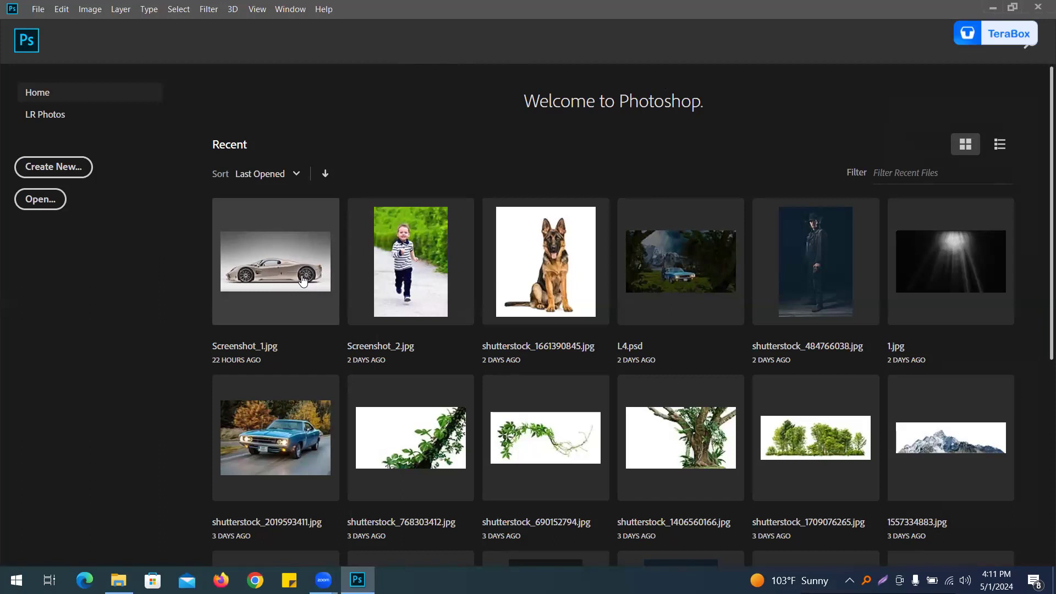
Open the recent car image Screenshot_1.jpg, show its layers and duplicate the Background layer.
{"action": "left_click", "coordinate": [267, 300]}
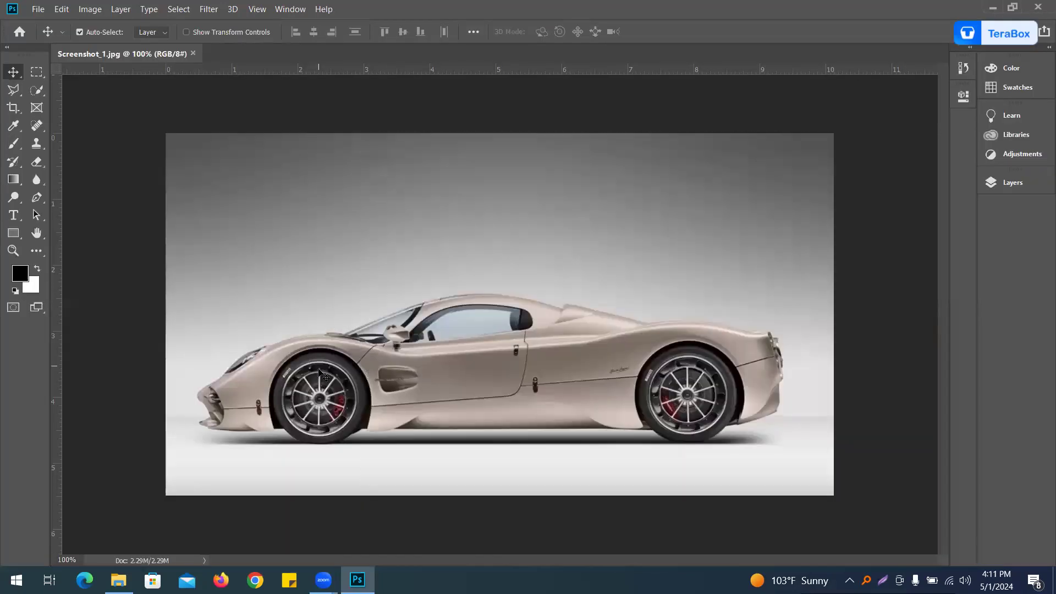
{"action": "left_click", "coordinate": [332, 400], "text": "ctrl"}
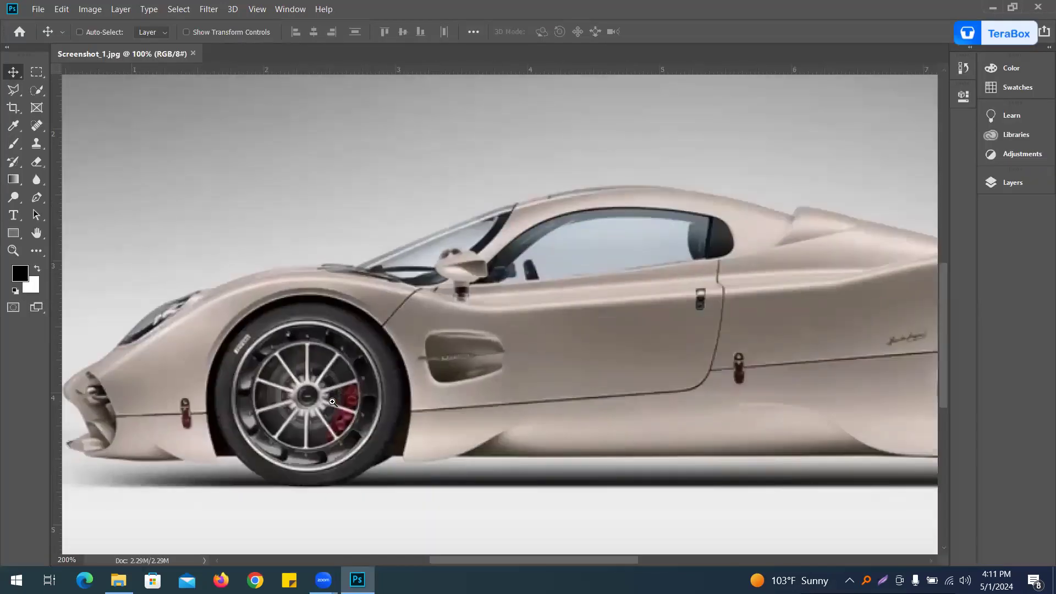
{"action": "left_click", "coordinate": [331, 401], "text": "ctrl"}
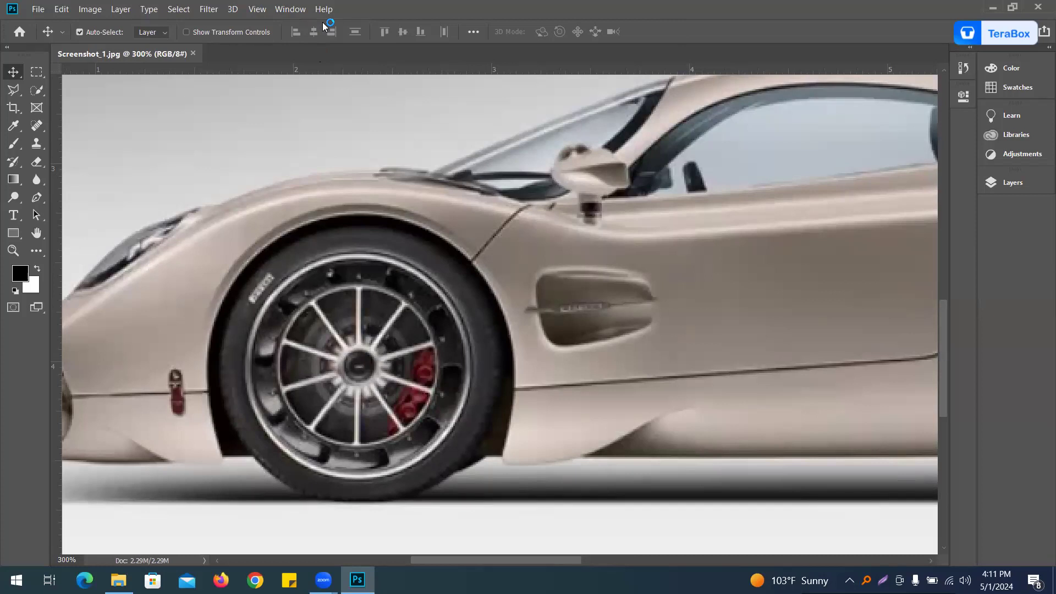
{"action": "key", "text": "F7"}
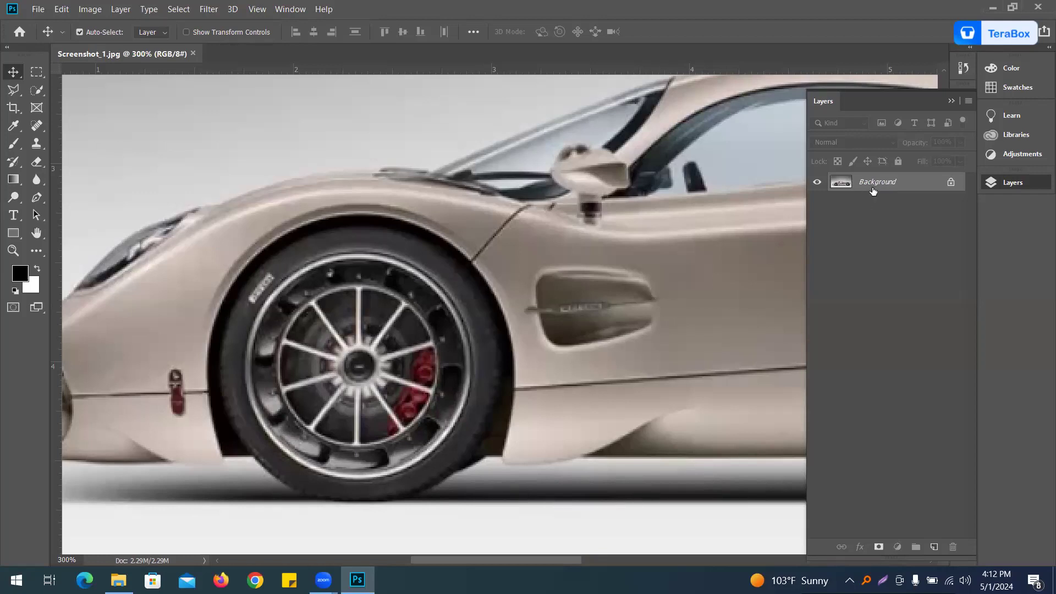
{"action": "key", "text": "ctrl+j"}
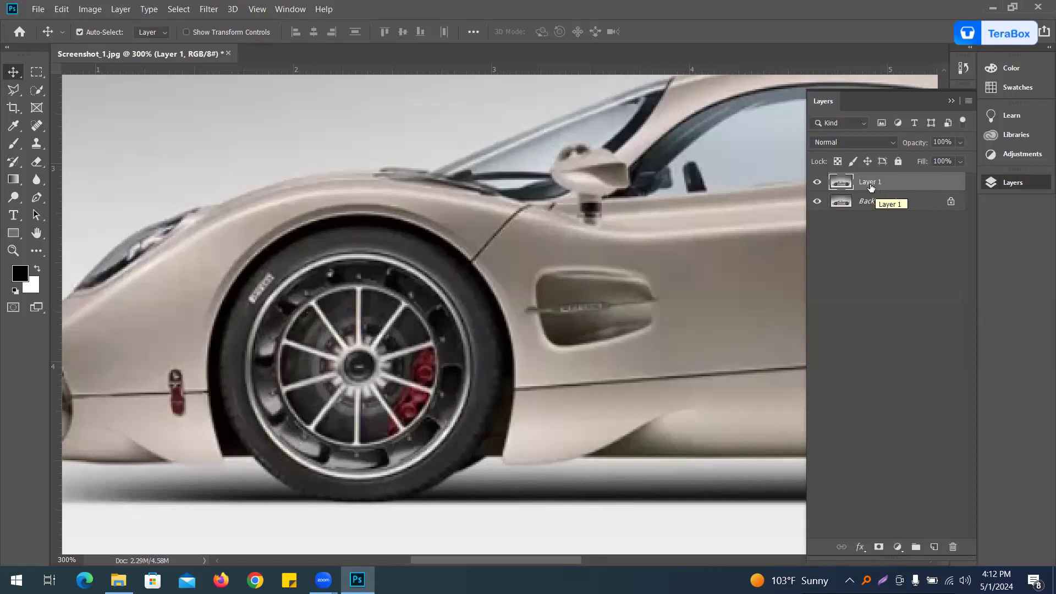
Start the Blur Gallery's Spin Blur filter on the duplicated car layer.
{"action": "left_click", "coordinate": [290, 9]}
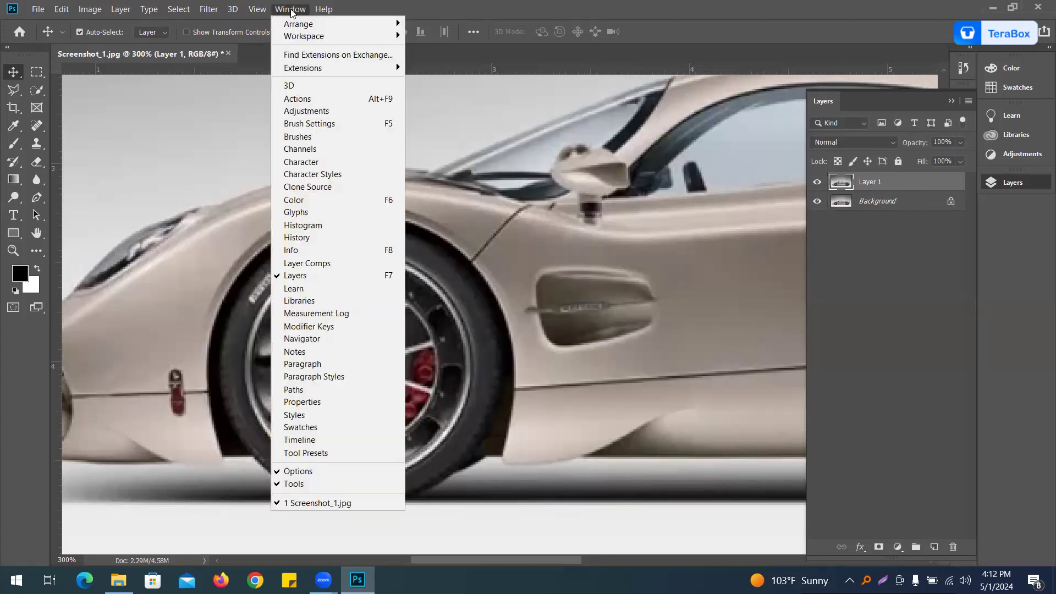
{"action": "left_click", "coordinate": [290, 10]}
{"action": "left_click", "coordinate": [208, 10]}
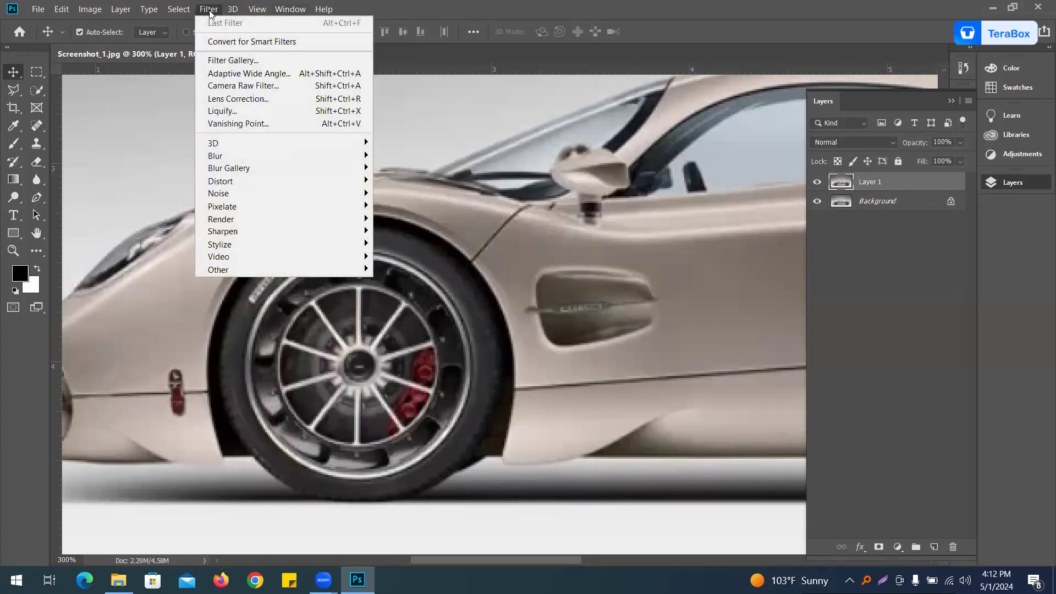
{"action": "mouse_move", "coordinate": [247, 156]}
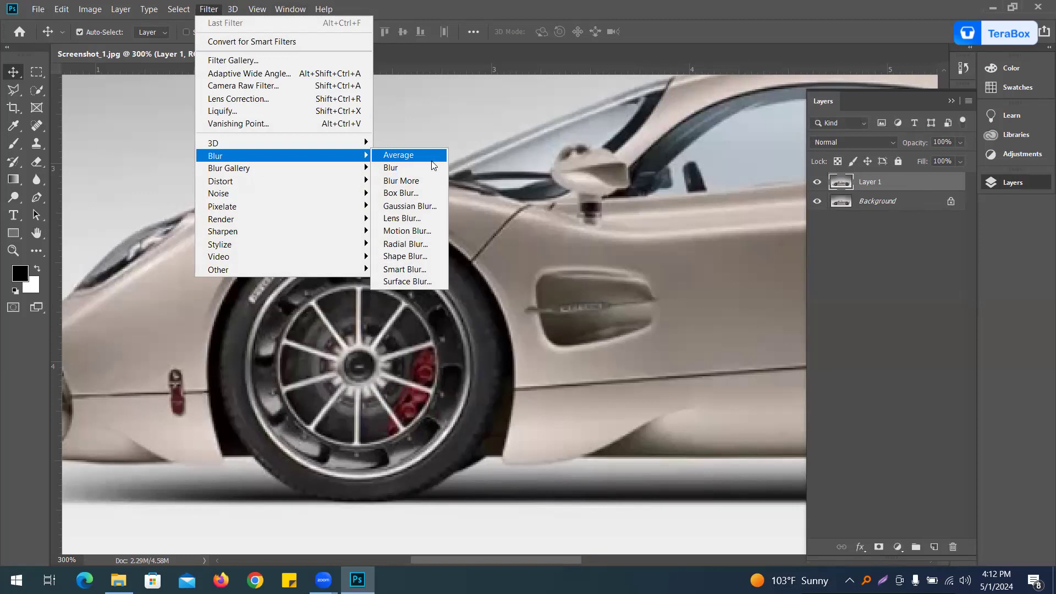
{"action": "mouse_move", "coordinate": [291, 173]}
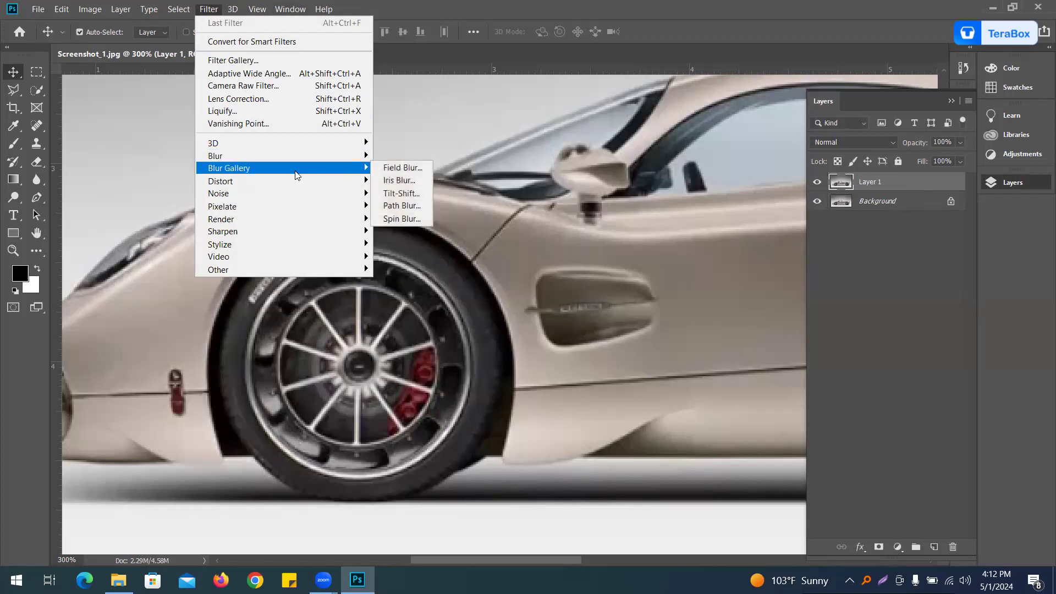
{"action": "mouse_move", "coordinate": [224, 171]}
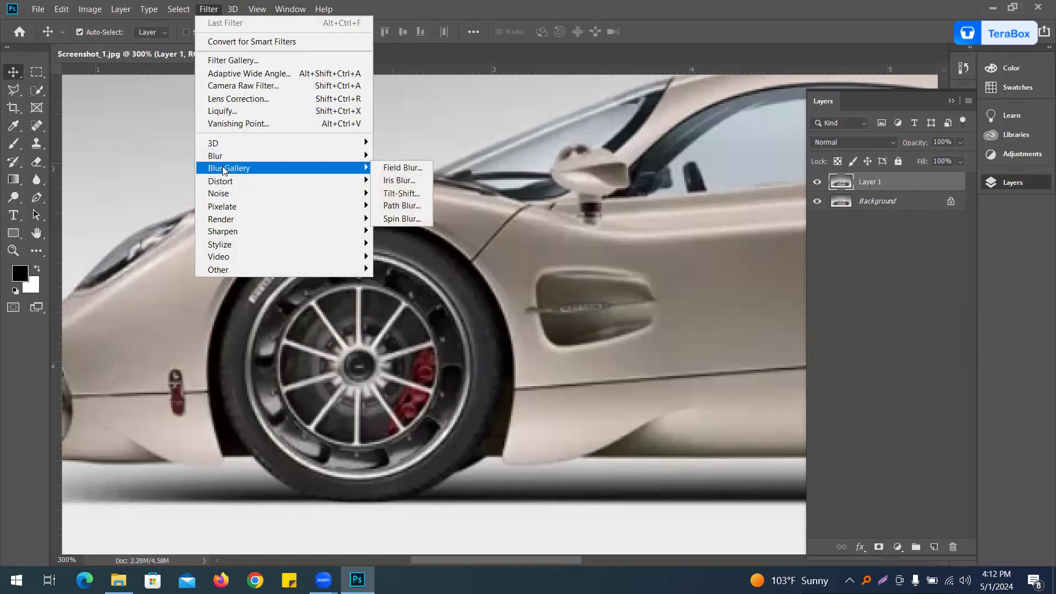
{"action": "left_click", "coordinate": [407, 220]}
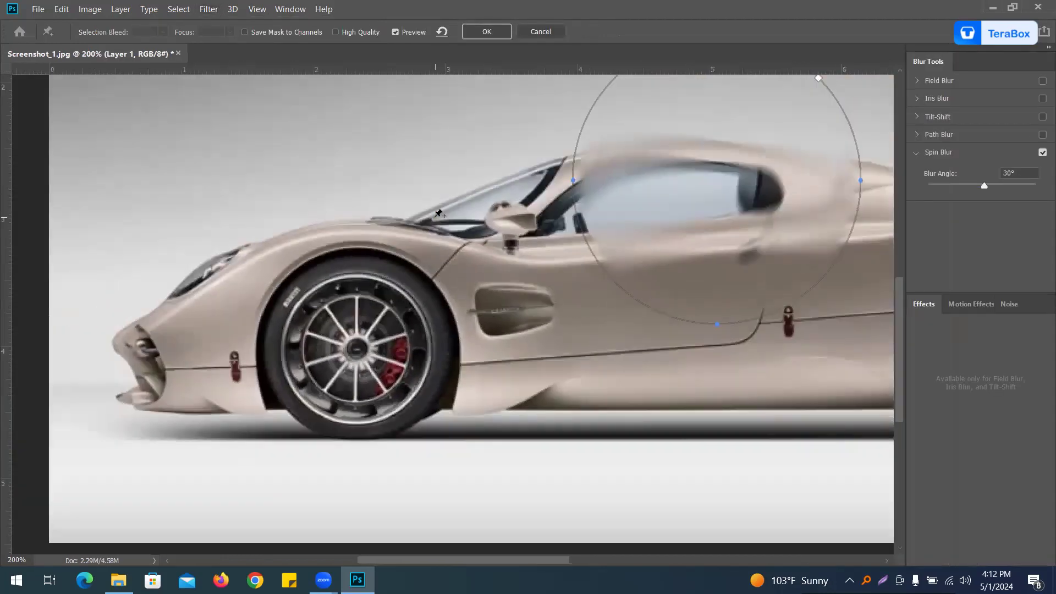
Centre the spin blur on the car's front wheel with a 15° blur angle and pull its feather handles inward toward the tyre.
{"action": "key", "text": "ctrl+plus"}
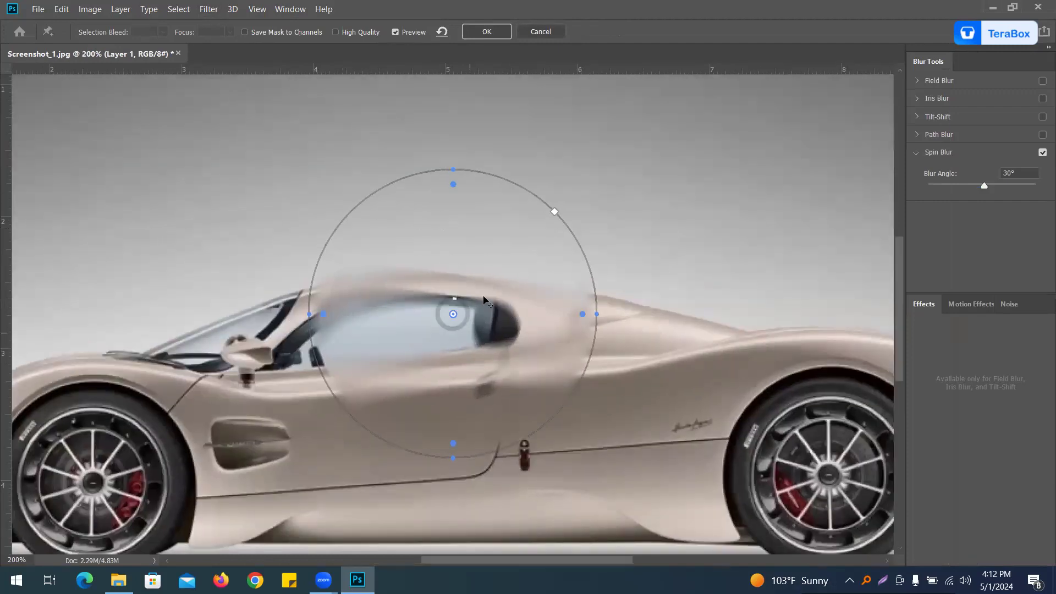
{"action": "left_click_drag", "start_coordinate": [285, 395], "coordinate": [402, 306]}
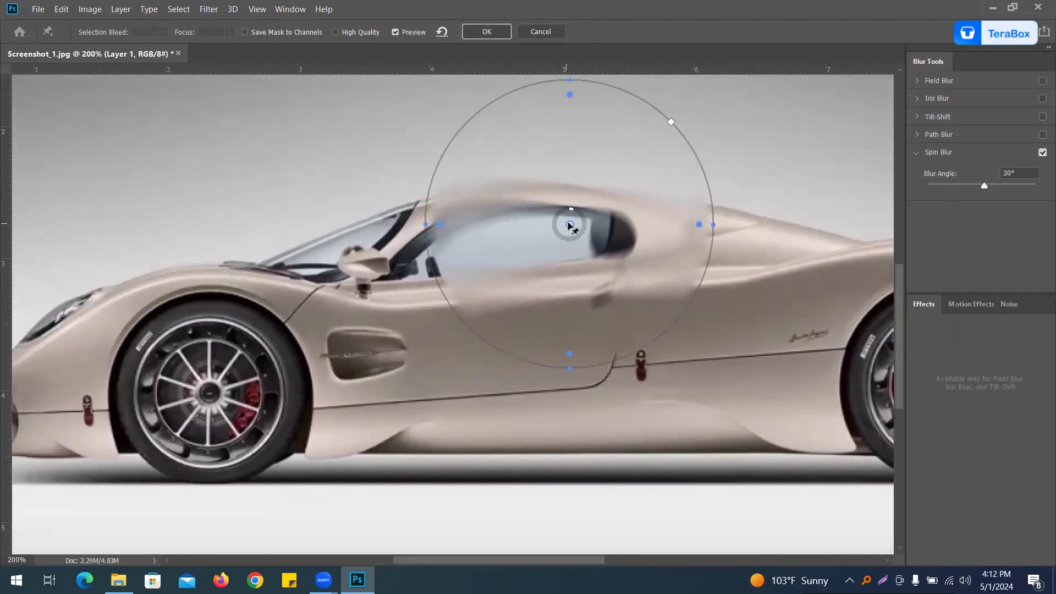
{"action": "left_click_drag", "start_coordinate": [570, 225], "coordinate": [208, 397]}
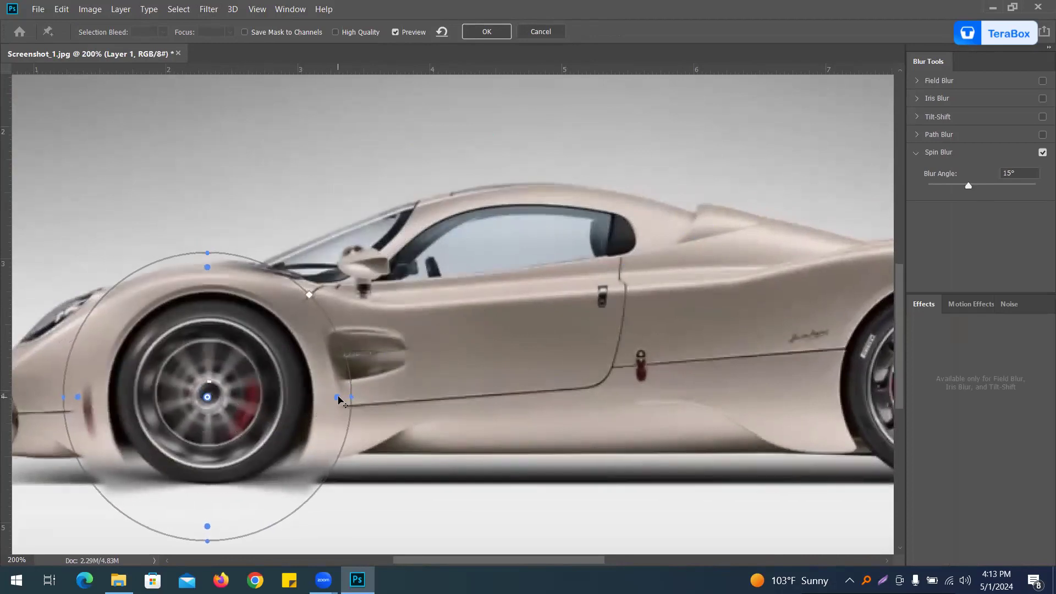
{"action": "left_click_drag", "start_coordinate": [337, 397], "coordinate": [289, 397]}
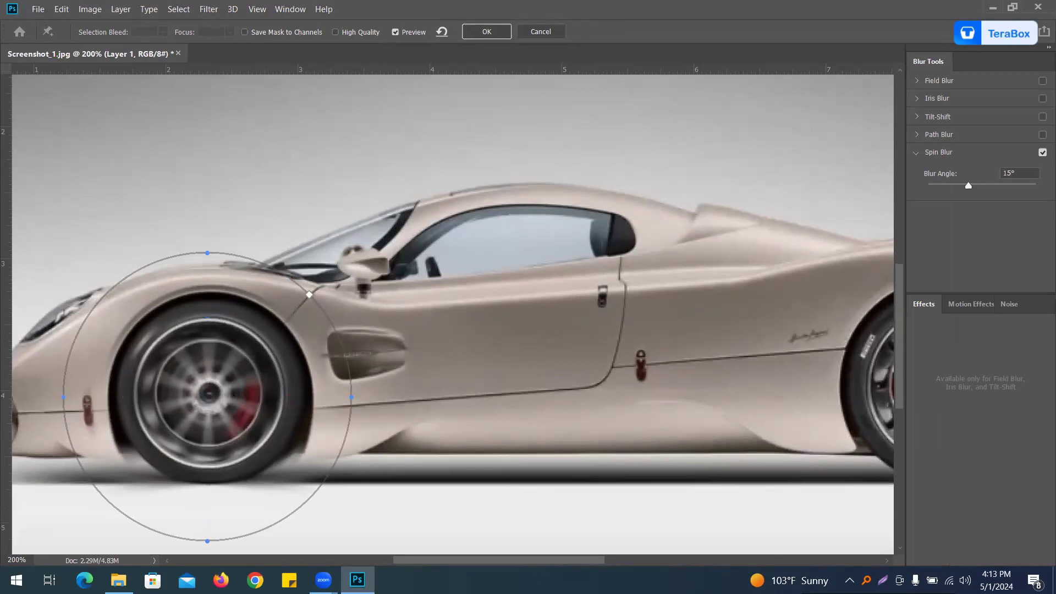
Add a second 15° spin blur centred on the rear wheel, tighten its feather onto the tyre and apply the filter.
{"action": "left_click_drag", "start_coordinate": [537, 561], "coordinate": [656, 561]}
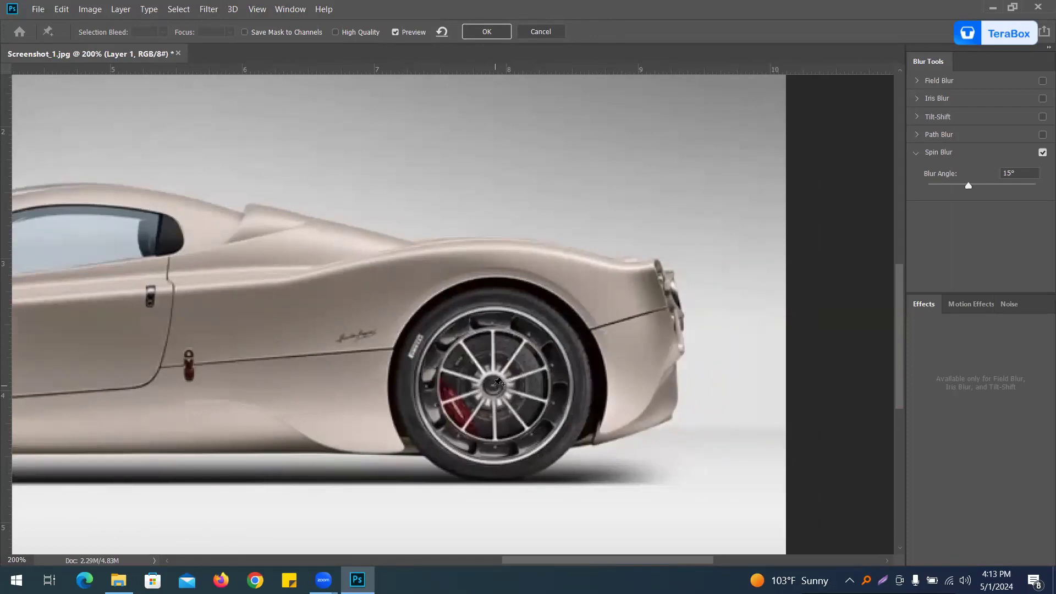
{"action": "left_click", "coordinate": [496, 384]}
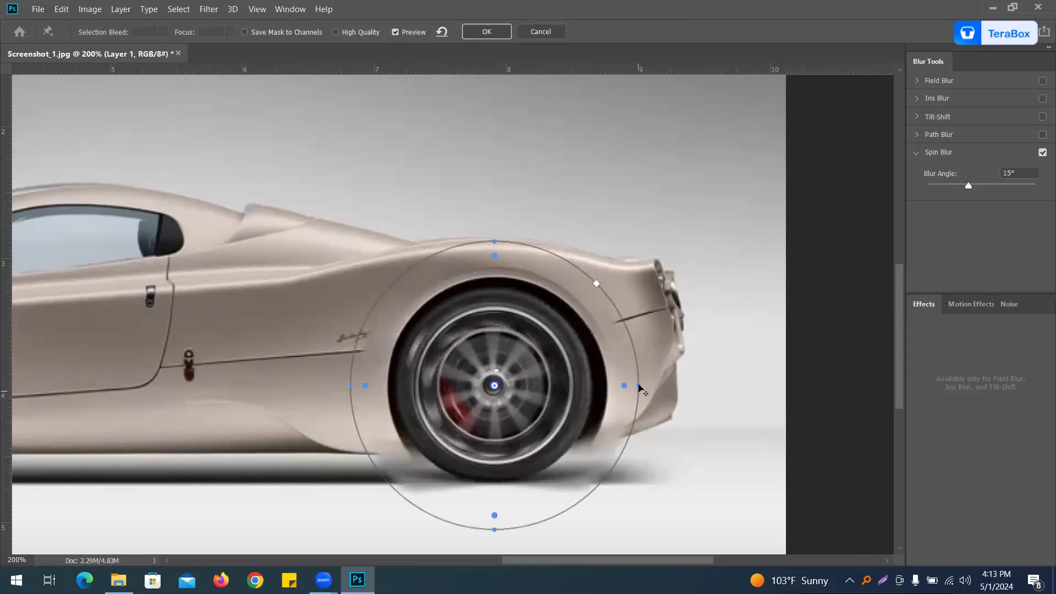
{"action": "left_click_drag", "start_coordinate": [623, 386], "coordinate": [581, 383]}
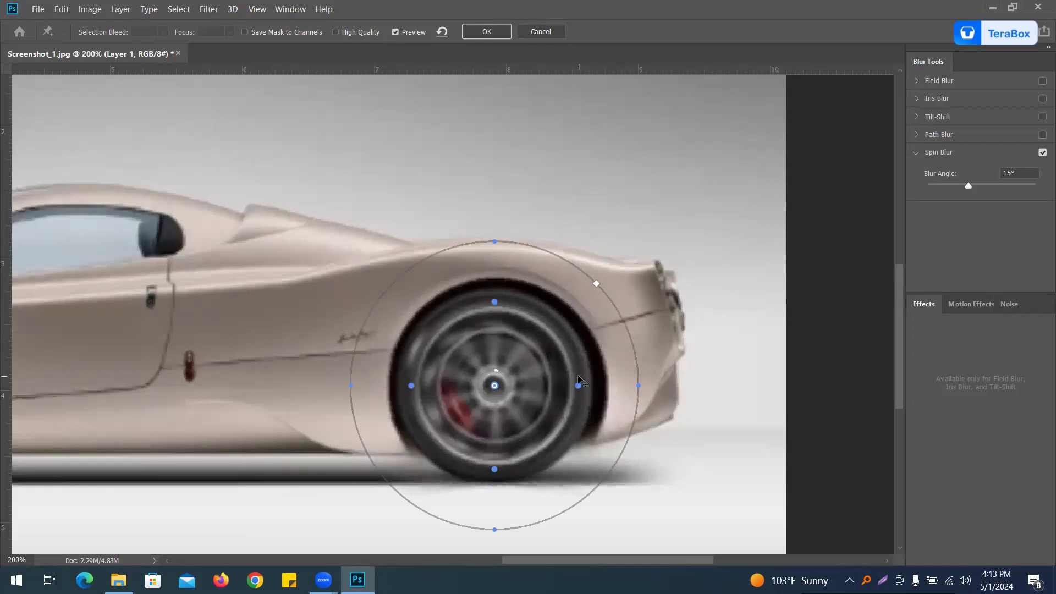
{"action": "left_click", "coordinate": [503, 34]}
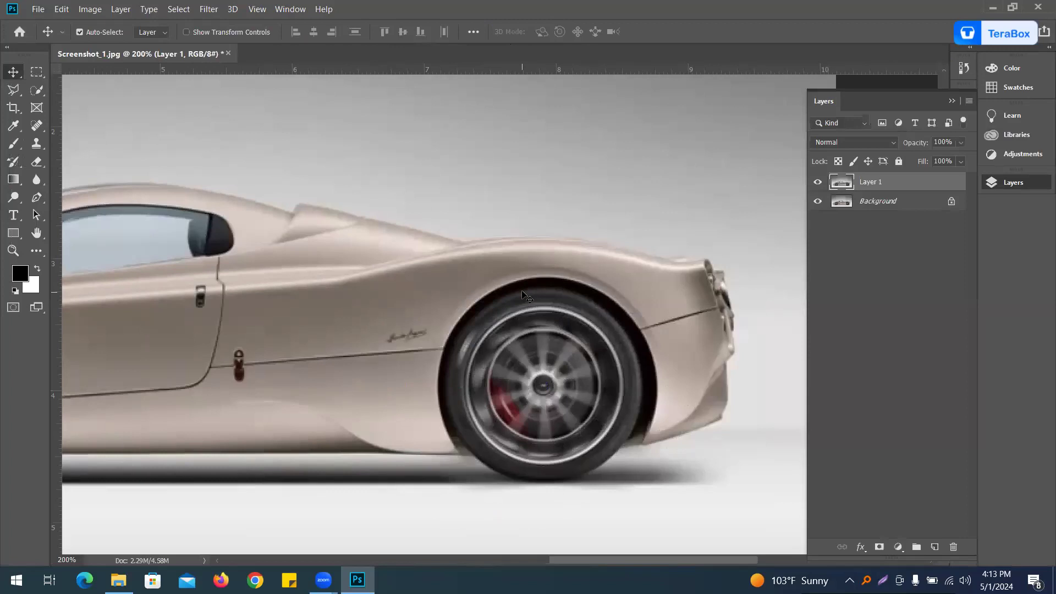
Inspect both blurred wheels and compare the front one with the original by hiding and reshowing Layer 1.
{"action": "key", "text": "ctrl+0"}
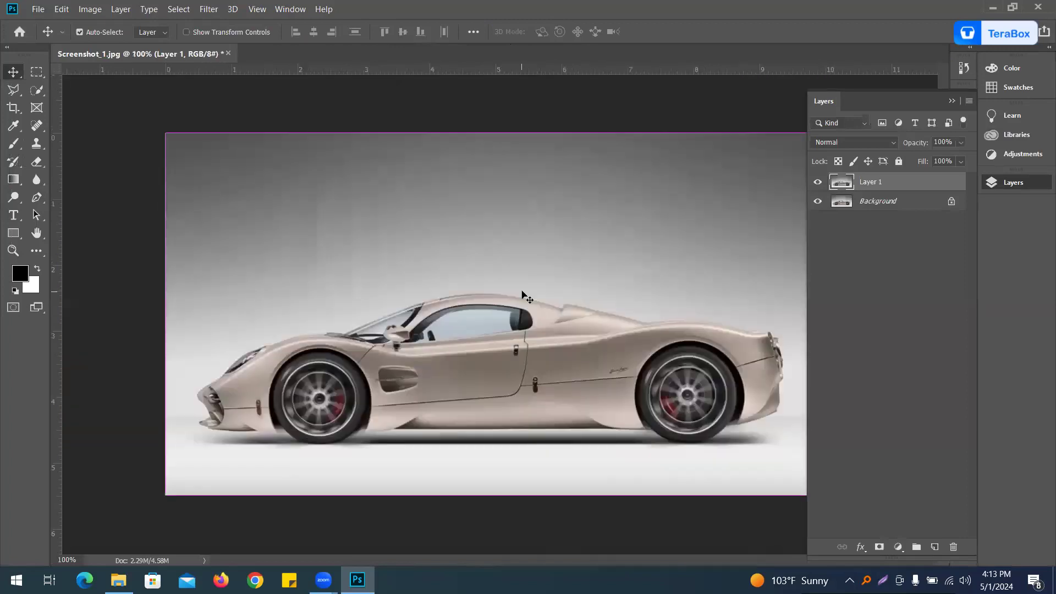
{"action": "left_click", "coordinate": [575, 321]}
{"action": "key", "text": "Tab"}
{"action": "left_click_drag", "start_coordinate": [575, 357], "coordinate": [645, 295]}
{"action": "left_click_drag", "start_coordinate": [297, 380], "coordinate": [337, 370]}
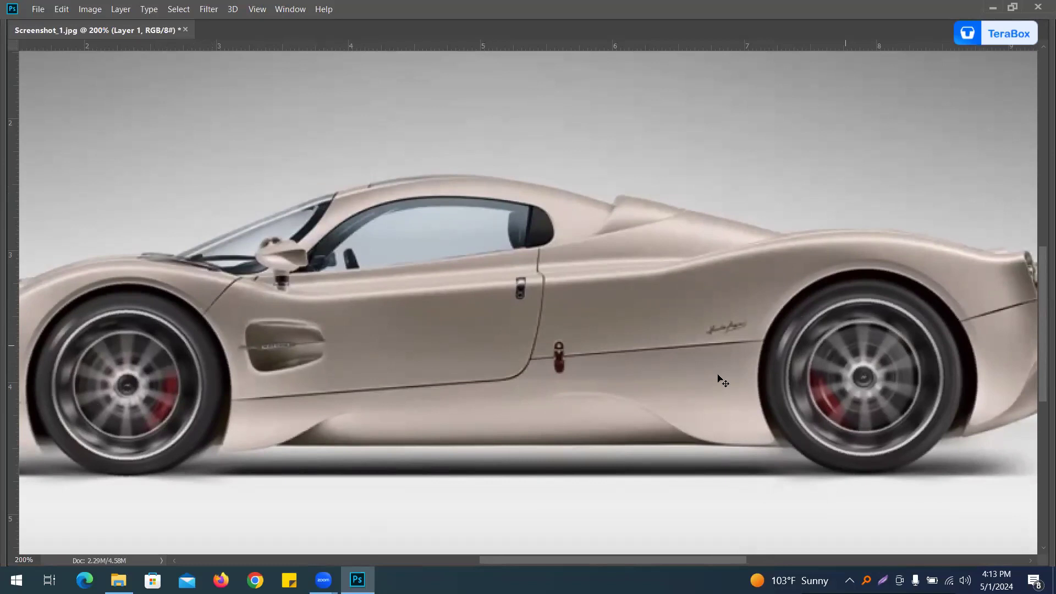
{"action": "key", "text": "Tab"}
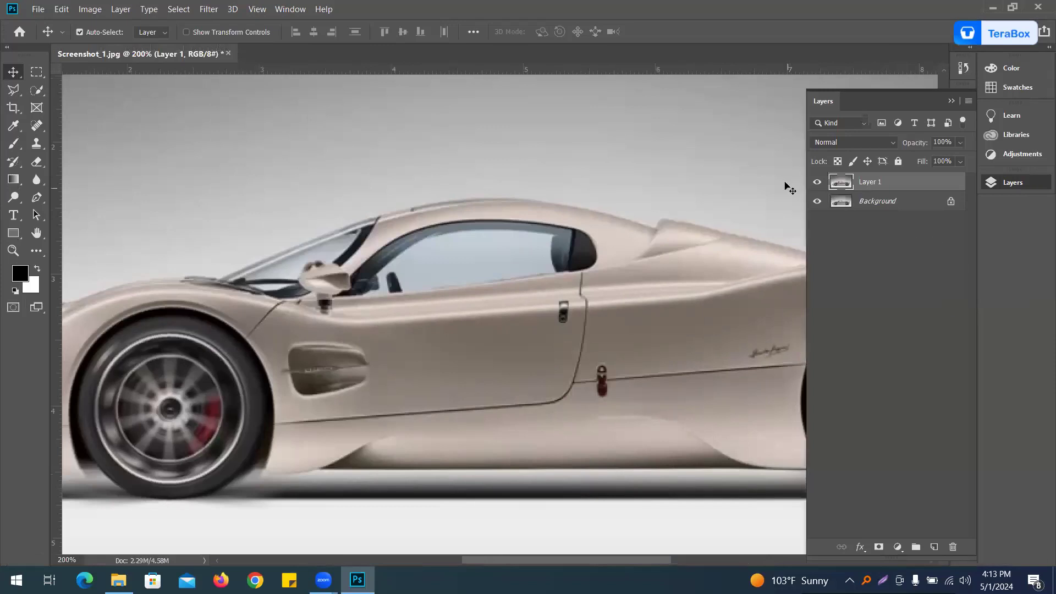
{"action": "left_click", "coordinate": [311, 376], "text": "ctrl"}
{"action": "left_click", "coordinate": [286, 378], "text": "ctrl"}
{"action": "left_click_drag", "start_coordinate": [255, 381], "coordinate": [631, 272]}
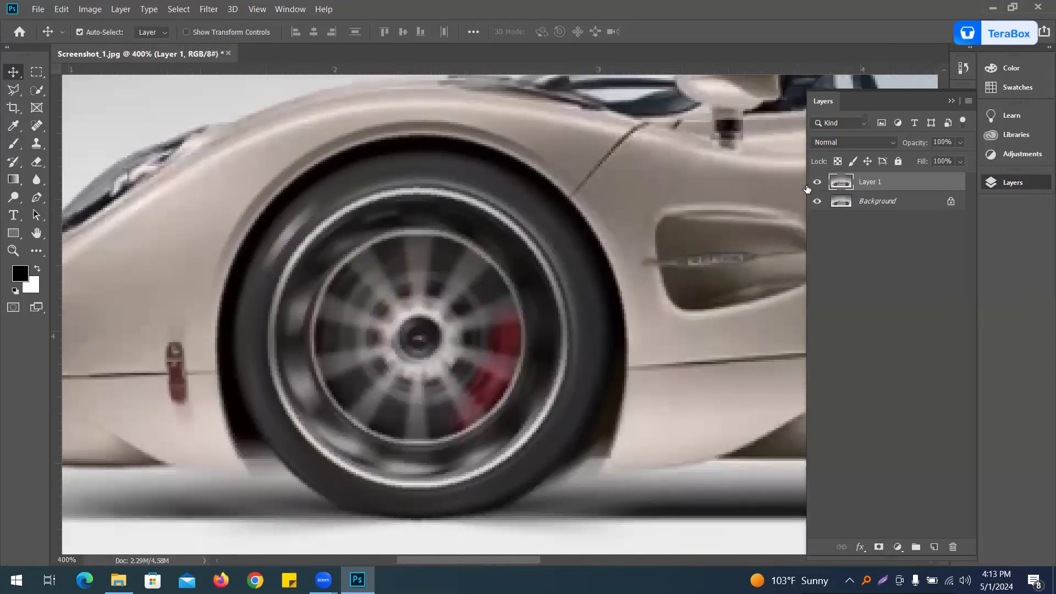
{"action": "left_click", "coordinate": [818, 182], "text": "ctrl"}
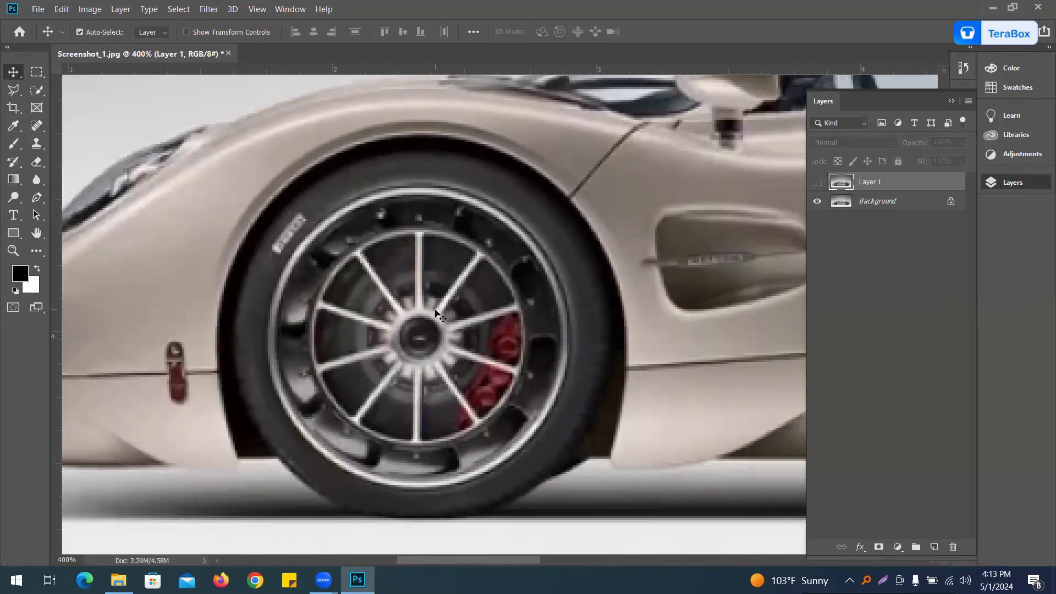
{"action": "left_click", "coordinate": [817, 182]}
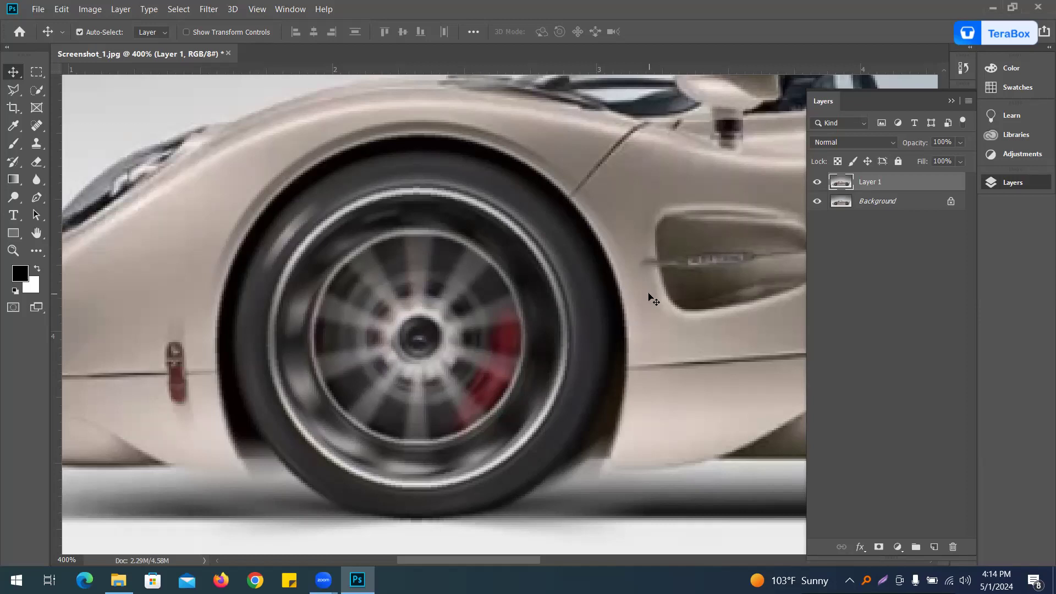
{"action": "key", "text": "ctrl+minus"}
{"action": "key", "text": "ctrl+minus"}
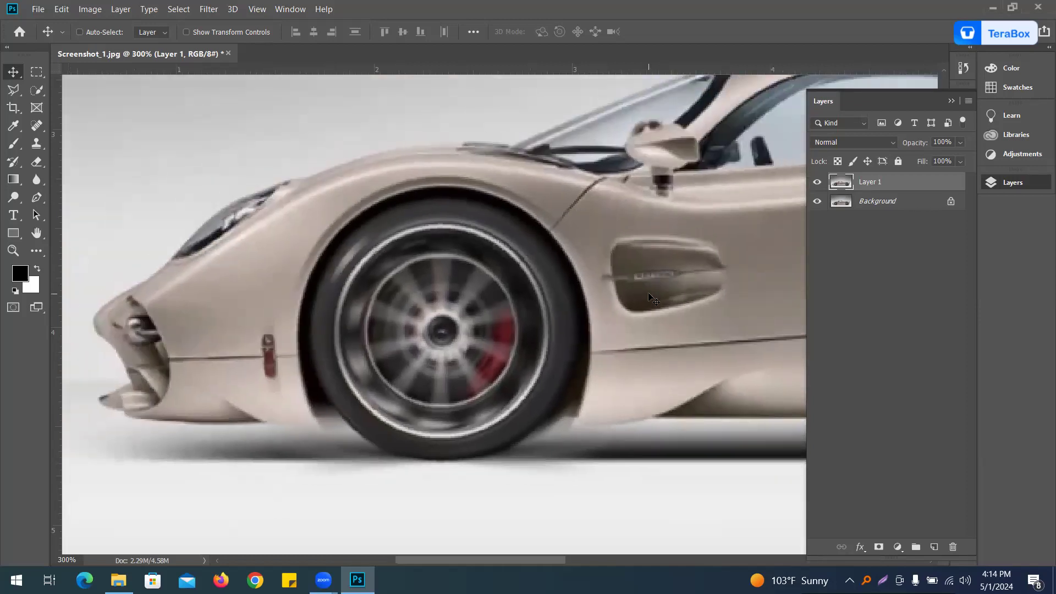
{"action": "left_click_drag", "start_coordinate": [573, 315], "coordinate": [336, 344]}
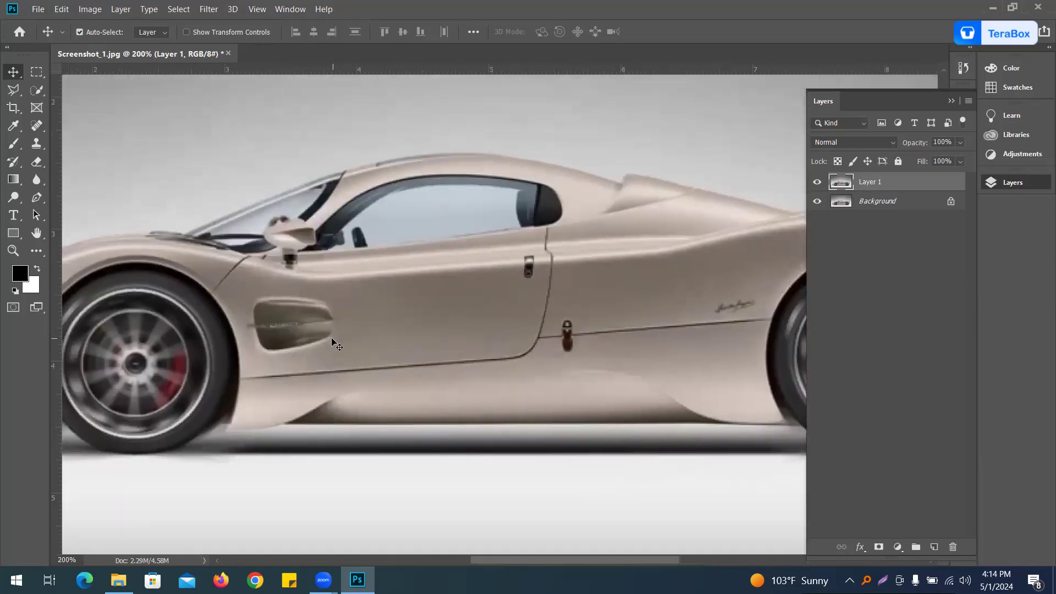
Close the car image without saving and open the recent image Screenshot_2.jpg.
{"action": "key", "text": "ctrl+w"}
{"action": "left_click", "coordinate": [537, 229]}
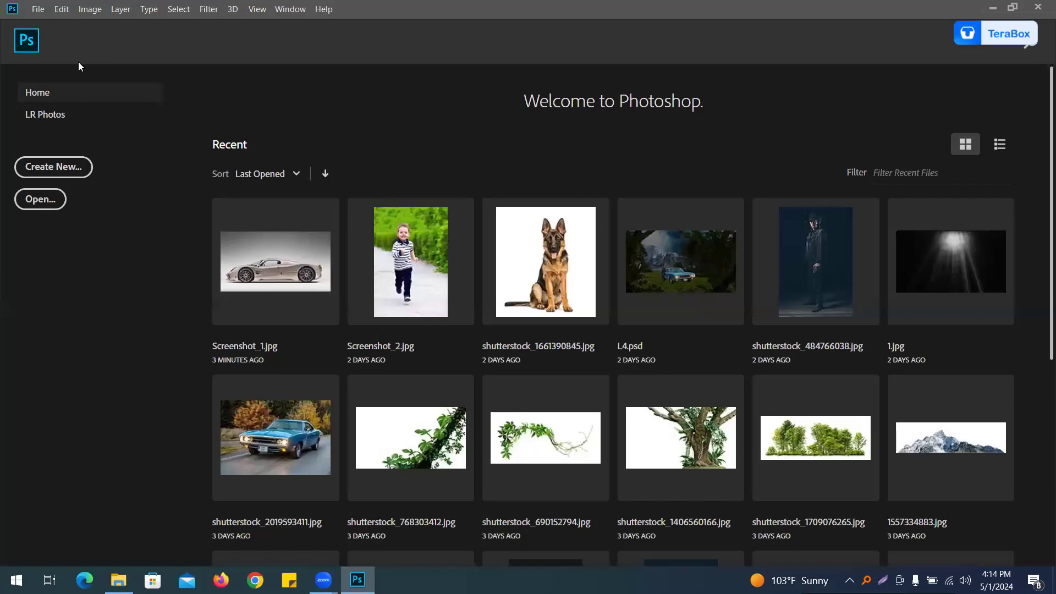
{"action": "scroll", "coordinate": [422, 420], "scroll_direction": "down", "scroll_amount": 5}
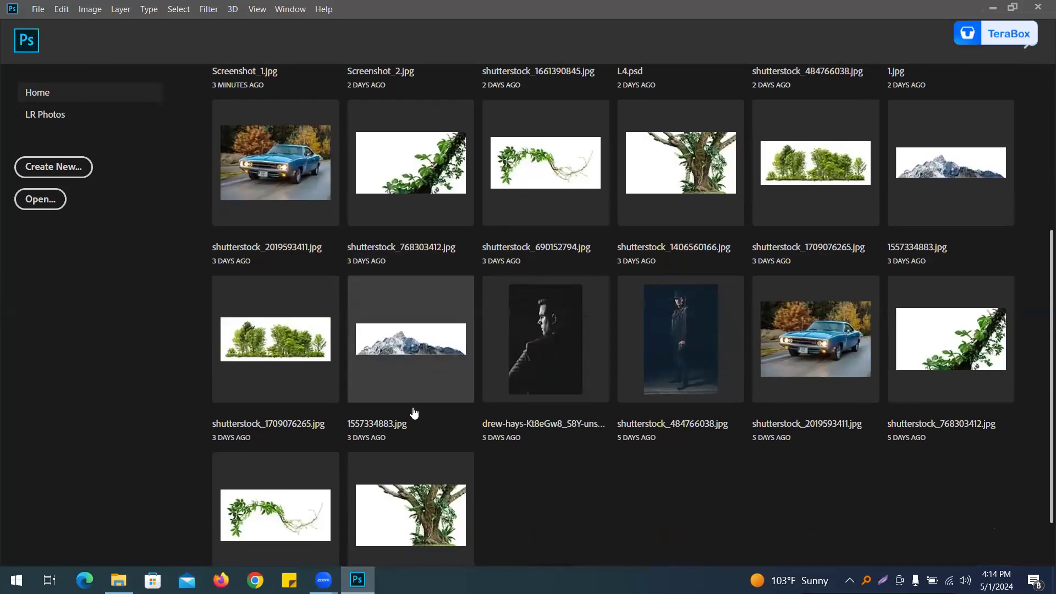
{"action": "scroll", "coordinate": [414, 413], "scroll_direction": "up", "scroll_amount": 6}
{"action": "left_click", "coordinate": [408, 234]}
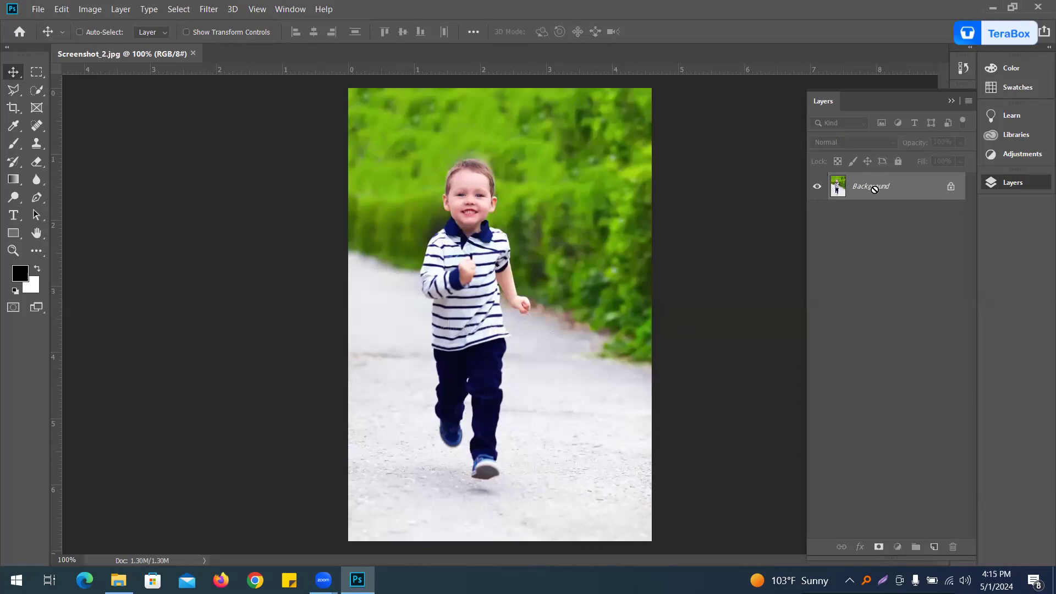
Duplicate the Background layer and desaturate the copy.
{"action": "key", "text": "ctrl+j"}
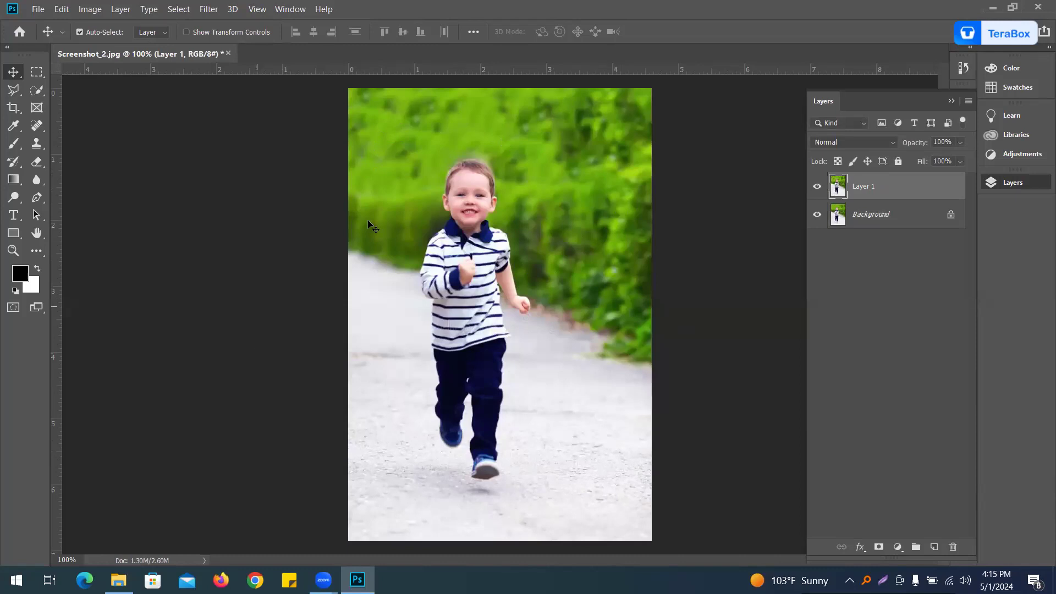
{"action": "left_click", "coordinate": [88, 10]}
{"action": "mouse_move", "coordinate": [110, 42]}
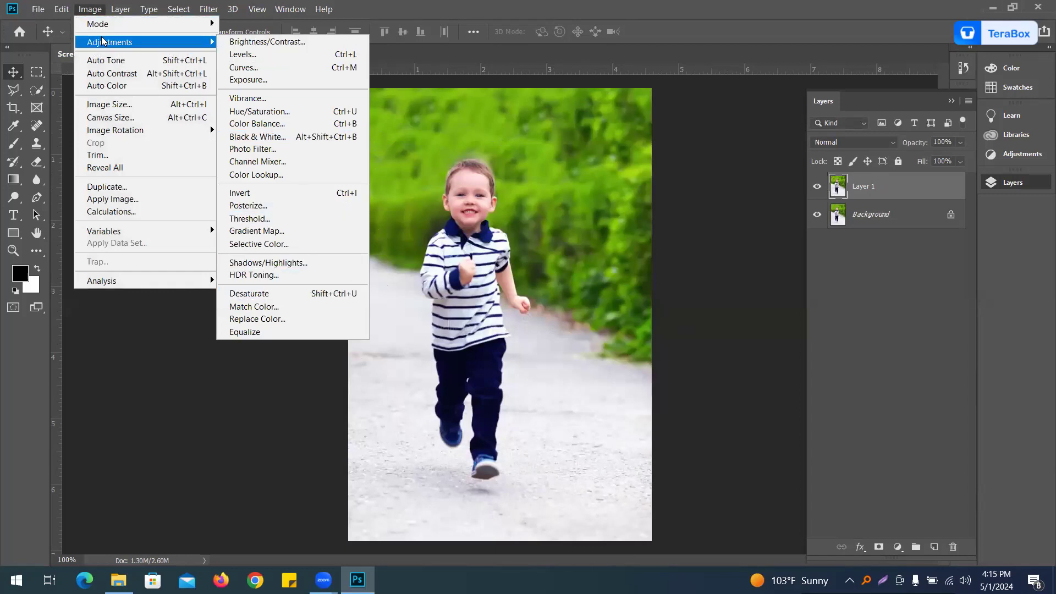
{"action": "mouse_move", "coordinate": [210, 40]}
{"action": "left_click", "coordinate": [286, 294]}
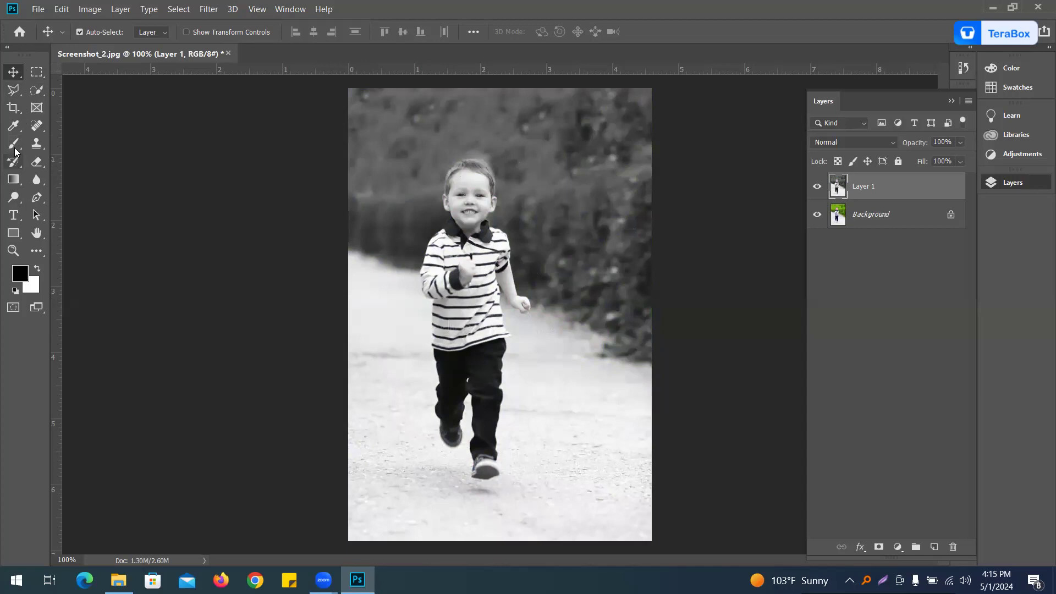
Restore the colour of the boy's face, striped shirt and trousers using the History Brush at size 60.
{"action": "left_click", "coordinate": [12, 167]}
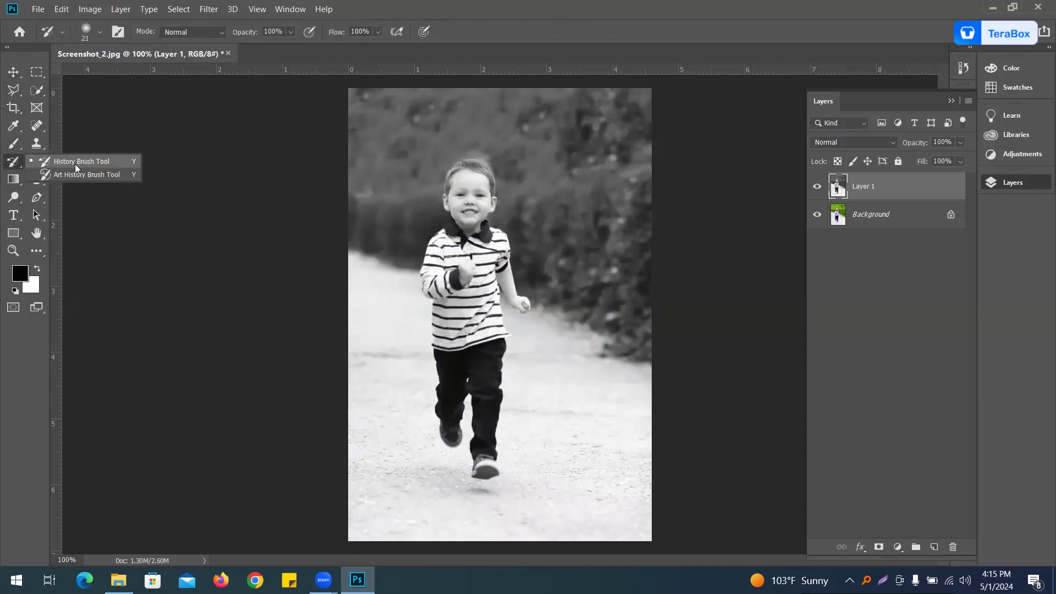
{"action": "left_click", "coordinate": [108, 160]}
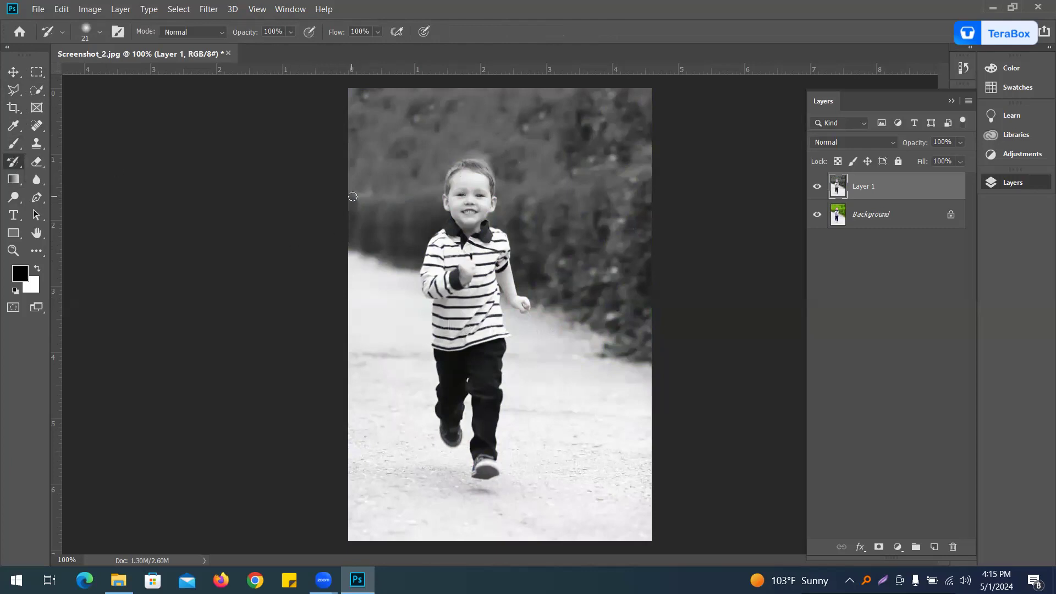
{"action": "key", "text": "bracketright"}
{"action": "key", "text": "bracketright"}
{"action": "key", "text": "bracketright"}
{"action": "key", "text": "bracketright"}
{"action": "key", "text": "bracketright"}
{"action": "key", "text": "bracketleft"}
{"action": "key", "text": "bracketleft"}
{"action": "key", "text": "bracketleft"}
{"action": "key", "text": "bracketright"}
{"action": "key", "text": "bracketright"}
{"action": "left_click", "coordinate": [500, 231], "text": "ctrl"}
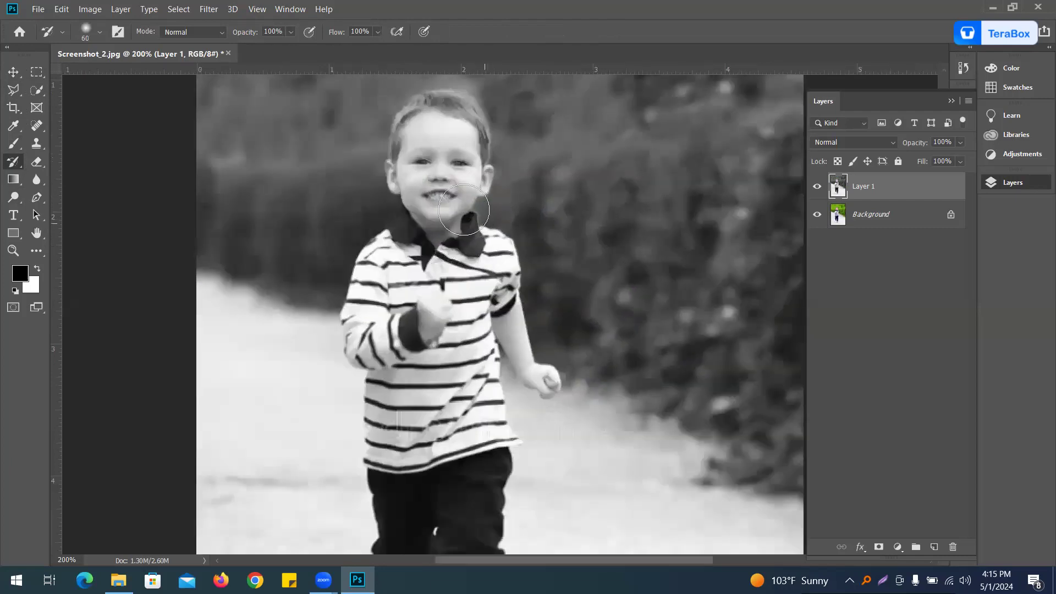
{"action": "left_click_drag", "start_coordinate": [454, 228], "coordinate": [468, 285]}
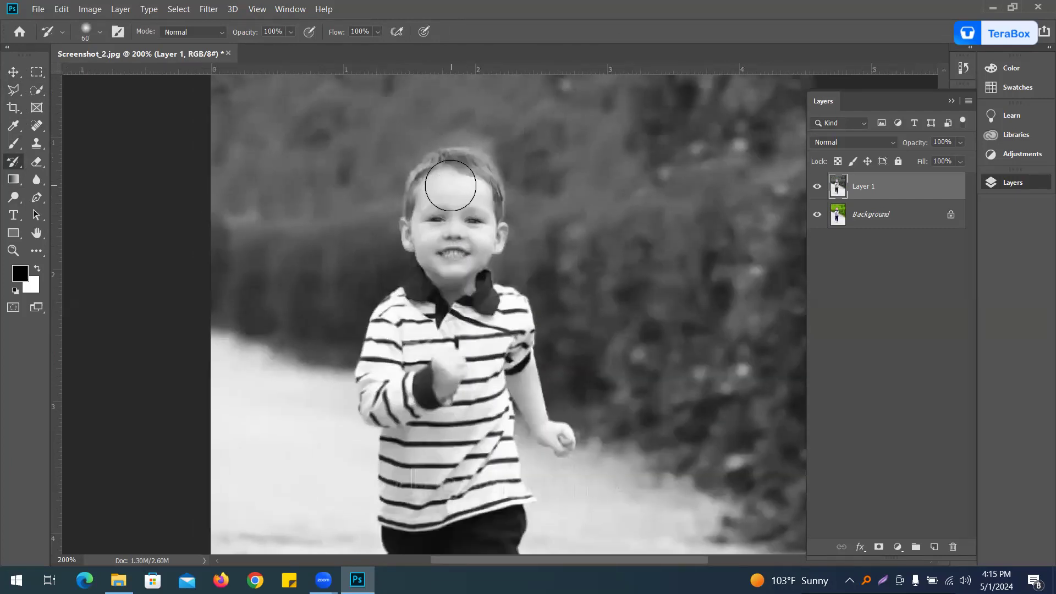
{"action": "mouse_move", "coordinate": [451, 182]}
{"action": "left_mouse_down"}
{"action": "mouse_move", "coordinate": [446, 237]}
{"action": "mouse_move", "coordinate": [474, 225]}
{"action": "mouse_move", "coordinate": [474, 194]}
{"action": "mouse_move", "coordinate": [447, 183]}
{"action": "mouse_move", "coordinate": [439, 198]}
{"action": "mouse_move", "coordinate": [459, 366]}
{"action": "mouse_move", "coordinate": [439, 368]}
{"action": "mouse_move", "coordinate": [431, 329]}
{"action": "mouse_move", "coordinate": [407, 313]}
{"action": "mouse_move", "coordinate": [399, 412]}
{"action": "mouse_move", "coordinate": [430, 404]}
{"action": "mouse_move", "coordinate": [502, 316]}
{"action": "mouse_move", "coordinate": [444, 413]}
{"action": "mouse_move", "coordinate": [424, 473]}
{"action": "mouse_move", "coordinate": [406, 449]}
{"action": "mouse_move", "coordinate": [395, 378]}
{"action": "mouse_move", "coordinate": [382, 390]}
{"action": "mouse_move", "coordinate": [386, 379]}
{"action": "mouse_move", "coordinate": [425, 431]}
{"action": "mouse_move", "coordinate": [445, 190]}
{"action": "left_mouse_up"}
{"action": "left_click_drag", "start_coordinate": [493, 291], "coordinate": [495, 355]}
{"action": "mouse_move", "coordinate": [495, 309]}
{"action": "left_mouse_down"}
{"action": "mouse_move", "coordinate": [485, 273]}
{"action": "mouse_move", "coordinate": [455, 290]}
{"action": "mouse_move", "coordinate": [434, 423]}
{"action": "mouse_move", "coordinate": [428, 306]}
{"action": "mouse_move", "coordinate": [491, 201]}
{"action": "mouse_move", "coordinate": [528, 217]}
{"action": "mouse_move", "coordinate": [508, 391]}
{"action": "mouse_move", "coordinate": [498, 399]}
{"action": "mouse_move", "coordinate": [510, 485]}
{"action": "mouse_move", "coordinate": [490, 479]}
{"action": "mouse_move", "coordinate": [484, 493]}
{"action": "mouse_move", "coordinate": [491, 506]}
{"action": "mouse_move", "coordinate": [510, 497]}
{"action": "mouse_move", "coordinate": [508, 519]}
{"action": "left_mouse_up"}
Reduce the History Brush to size 25 and restore the colour of the boy's shoes.
{"action": "key", "text": "bracketleft"}
{"action": "key", "text": "bracketleft"}
{"action": "key", "text": "bracketleft"}
{"action": "key", "text": "bracketleft"}
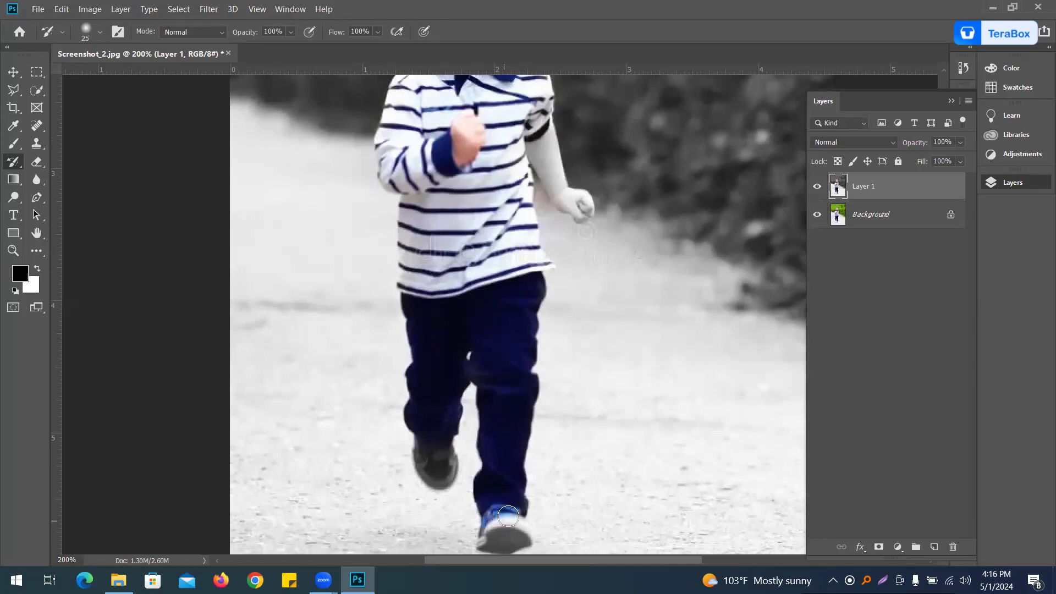
{"action": "mouse_move", "coordinate": [444, 451]}
{"action": "left_mouse_down"}
{"action": "mouse_move", "coordinate": [425, 448]}
{"action": "mouse_move", "coordinate": [424, 467]}
{"action": "mouse_move", "coordinate": [438, 462]}
{"action": "left_mouse_up"}
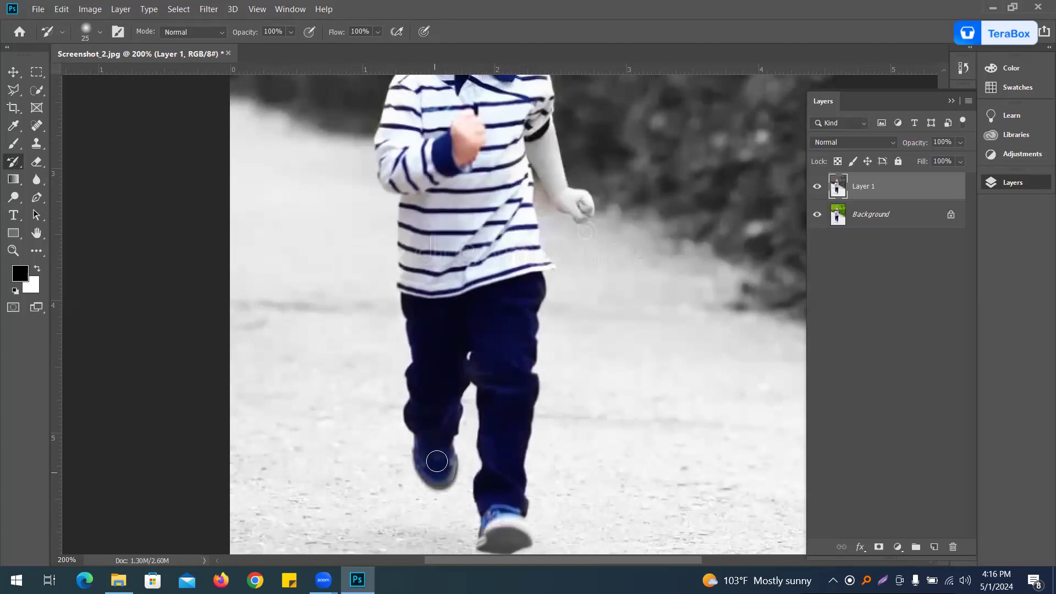
Restore the colour of the boy's bare arm, sleeve edge and remaining parts of his head with the History Brush.
{"action": "scroll", "coordinate": [440, 352], "scroll_direction": "up", "scroll_amount": 2}
{"action": "scroll", "coordinate": [440, 352], "scroll_direction": "up", "scroll_amount": 5}
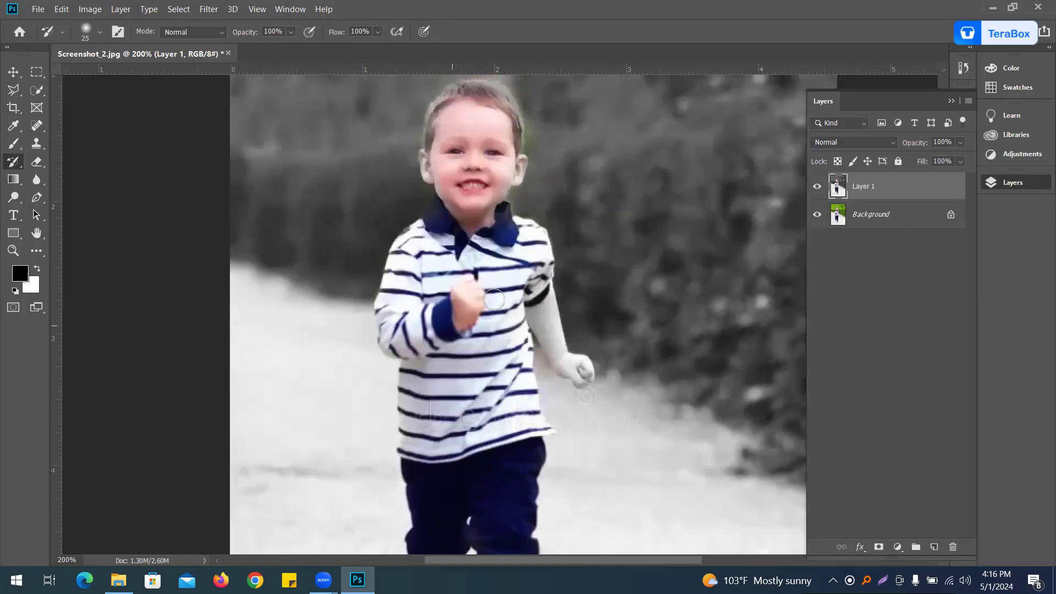
{"action": "mouse_move", "coordinate": [525, 237]}
{"action": "left_mouse_down"}
{"action": "mouse_move", "coordinate": [553, 336]}
{"action": "mouse_move", "coordinate": [535, 309]}
{"action": "mouse_move", "coordinate": [580, 367]}
{"action": "mouse_move", "coordinate": [572, 371]}
{"action": "mouse_move", "coordinate": [569, 359]}
{"action": "left_mouse_up"}
{"action": "mouse_move", "coordinate": [535, 266]}
{"action": "left_mouse_down"}
{"action": "mouse_move", "coordinate": [524, 221]}
{"action": "mouse_move", "coordinate": [497, 207]}
{"action": "mouse_move", "coordinate": [511, 118]}
{"action": "mouse_move", "coordinate": [487, 93]}
{"action": "mouse_move", "coordinate": [453, 99]}
{"action": "mouse_move", "coordinate": [439, 148]}
{"action": "left_mouse_up"}
{"action": "scroll", "coordinate": [439, 148], "scroll_direction": "down", "scroll_amount": 3}
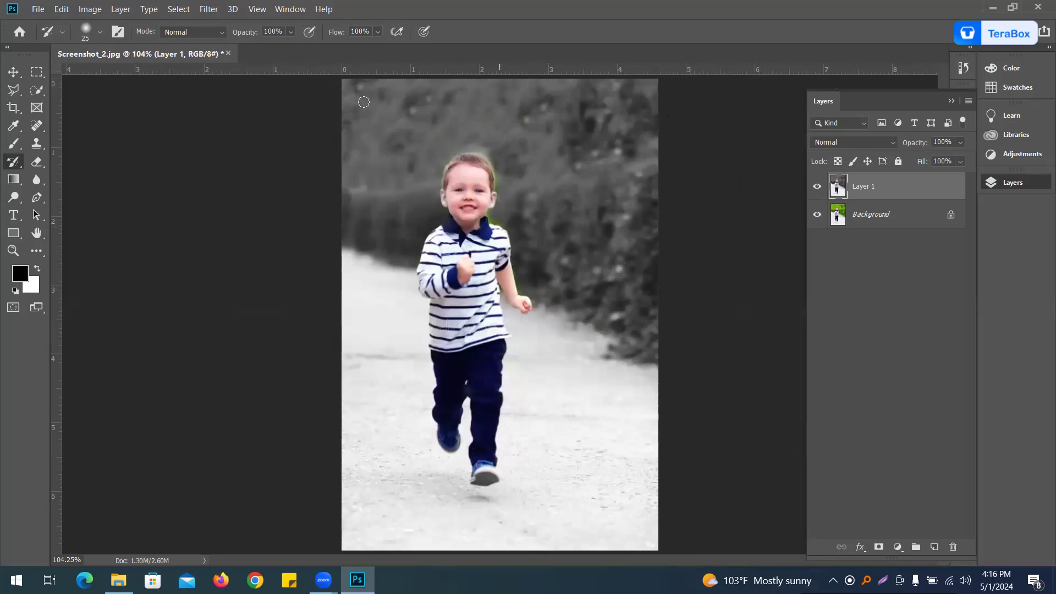
Desaturate Layer 1 again to remove the restored colour from the boy.
{"action": "left_click", "coordinate": [88, 10]}
{"action": "mouse_move", "coordinate": [143, 42]}
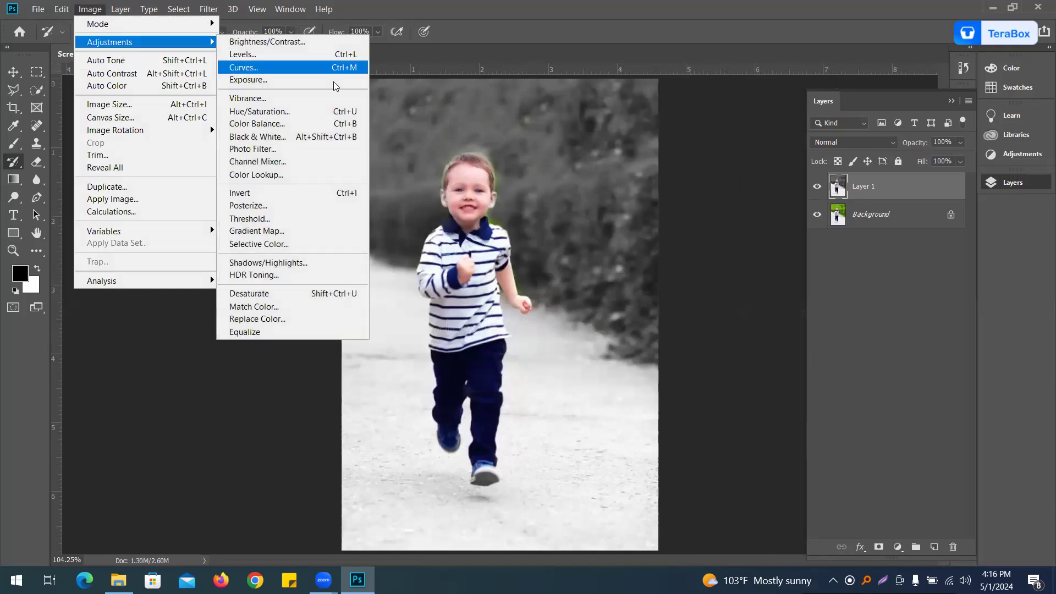
{"action": "left_click", "coordinate": [273, 294]}
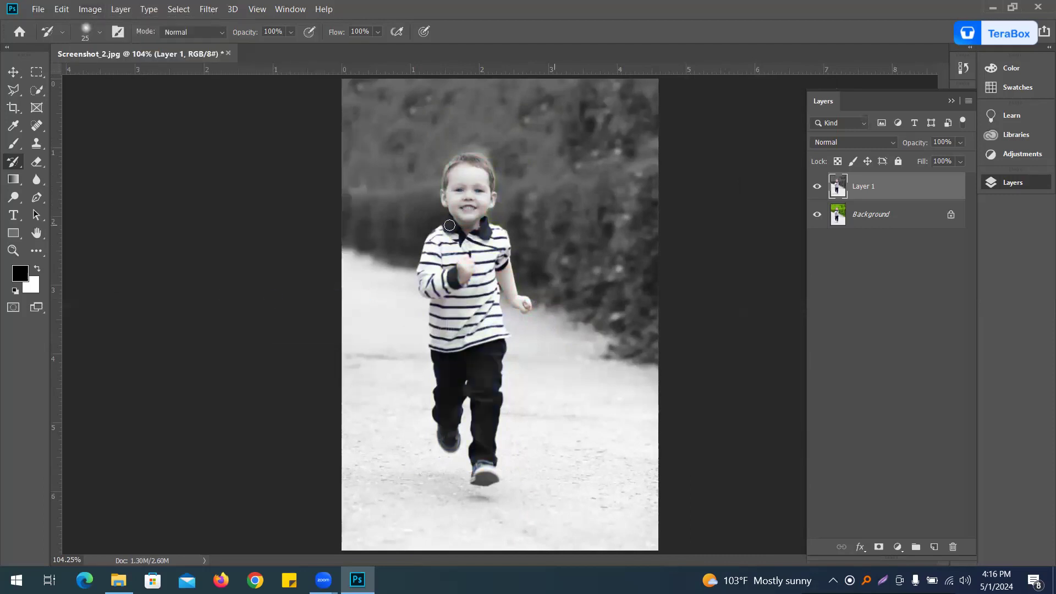
Restore the green colour of the hedges on both sides of the boy using the History Brush at size 90.
{"action": "right_click", "coordinate": [17, 162]}
{"action": "left_click", "coordinate": [61, 163]}
{"action": "key", "text": "bracketright"}
{"action": "key", "text": "bracketright"}
{"action": "key", "text": "bracketright"}
{"action": "key", "text": "bracketright"}
{"action": "key", "text": "bracketright"}
{"action": "key", "text": "bracketright"}
{"action": "key", "text": "bracketright"}
{"action": "key", "text": "bracketright"}
{"action": "key", "text": "bracketright"}
{"action": "mouse_move", "coordinate": [349, 90]}
{"action": "left_mouse_down"}
{"action": "mouse_move", "coordinate": [356, 114]}
{"action": "mouse_move", "coordinate": [366, 92]}
{"action": "mouse_move", "coordinate": [383, 113]}
{"action": "mouse_move", "coordinate": [431, 97]}
{"action": "mouse_move", "coordinate": [679, 88]}
{"action": "mouse_move", "coordinate": [417, 109]}
{"action": "mouse_move", "coordinate": [412, 120]}
{"action": "mouse_move", "coordinate": [438, 130]}
{"action": "mouse_move", "coordinate": [412, 153]}
{"action": "mouse_move", "coordinate": [382, 238]}
{"action": "mouse_move", "coordinate": [357, 231]}
{"action": "left_mouse_up"}
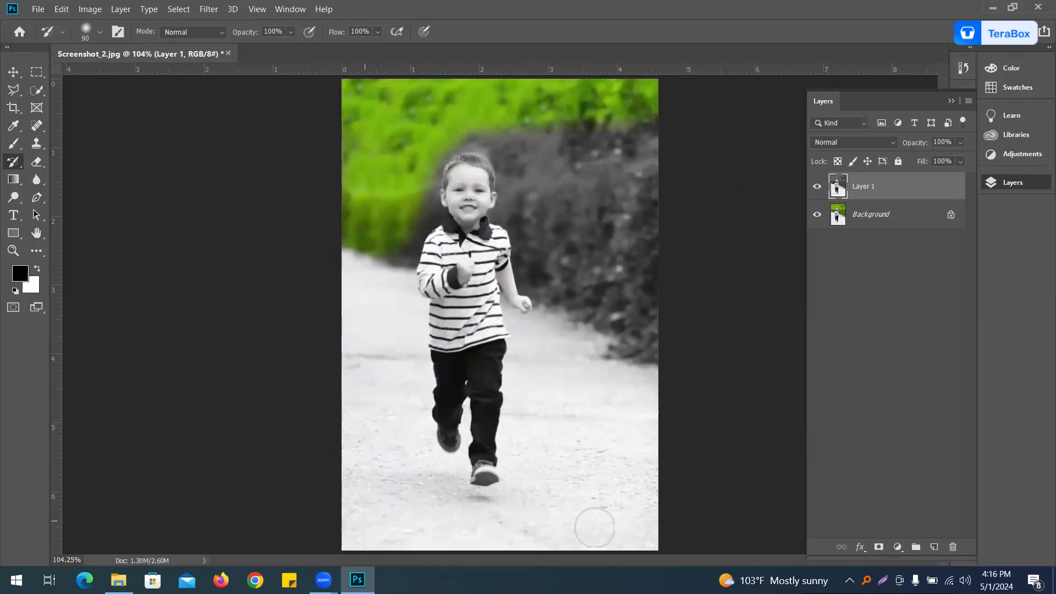
{"action": "mouse_move", "coordinate": [636, 135]}
{"action": "left_mouse_down"}
{"action": "mouse_move", "coordinate": [565, 138]}
{"action": "mouse_move", "coordinate": [523, 155]}
{"action": "mouse_move", "coordinate": [519, 145]}
{"action": "mouse_move", "coordinate": [518, 198]}
{"action": "mouse_move", "coordinate": [595, 263]}
{"action": "mouse_move", "coordinate": [601, 291]}
{"action": "mouse_move", "coordinate": [565, 270]}
{"action": "mouse_move", "coordinate": [539, 236]}
{"action": "mouse_move", "coordinate": [541, 277]}
{"action": "mouse_move", "coordinate": [538, 264]}
{"action": "mouse_move", "coordinate": [576, 302]}
{"action": "mouse_move", "coordinate": [549, 249]}
{"action": "left_mouse_up"}
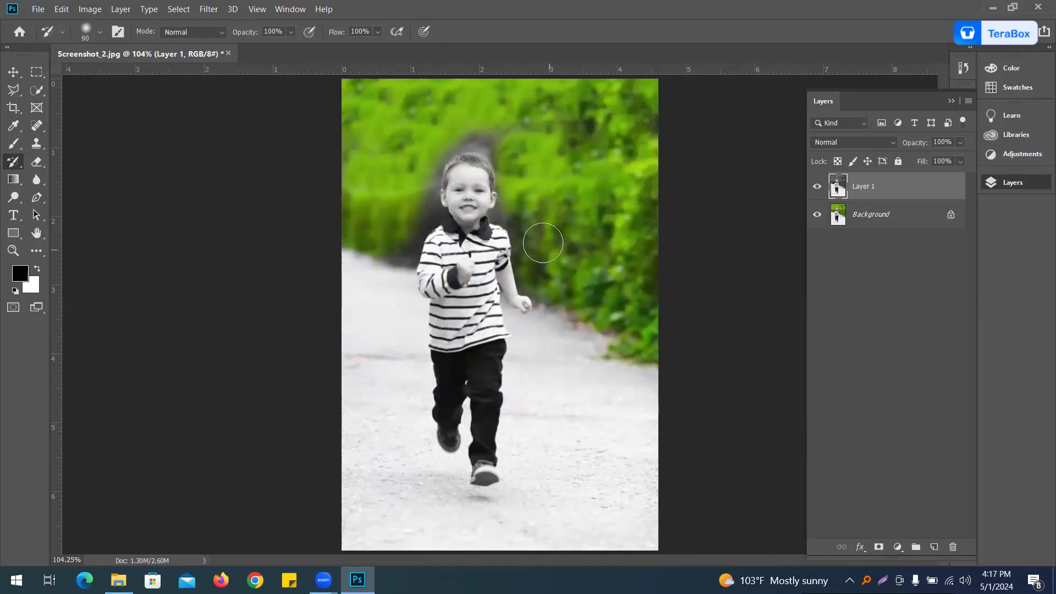
Restore the greenery close around the boy's head and shoulders, reducing the History Brush to size 15 for the edges.
{"action": "mouse_move", "coordinate": [509, 144]}
{"action": "left_mouse_down"}
{"action": "mouse_move", "coordinate": [414, 188]}
{"action": "mouse_move", "coordinate": [396, 255]}
{"action": "mouse_move", "coordinate": [407, 223]}
{"action": "left_mouse_up"}
{"action": "key", "text": "bracketleft"}
{"action": "key", "text": "bracketleft"}
{"action": "key", "text": "bracketleft"}
{"action": "key", "text": "bracketleft"}
{"action": "key", "text": "bracketleft"}
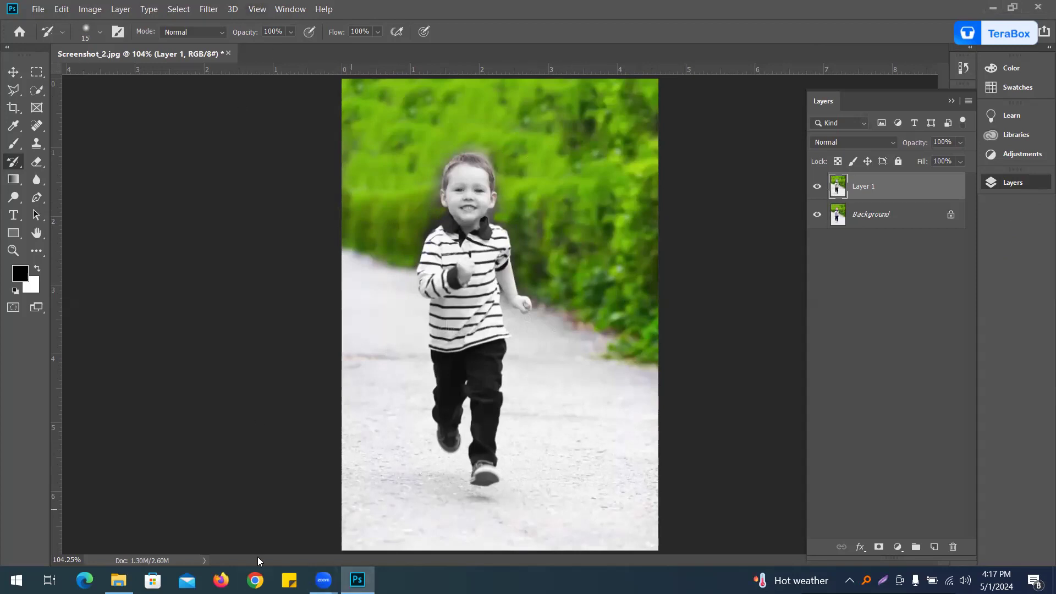
Switch to Chrome and search Google for "chanai ipl team 2024".
{"action": "left_click", "coordinate": [256, 580]}
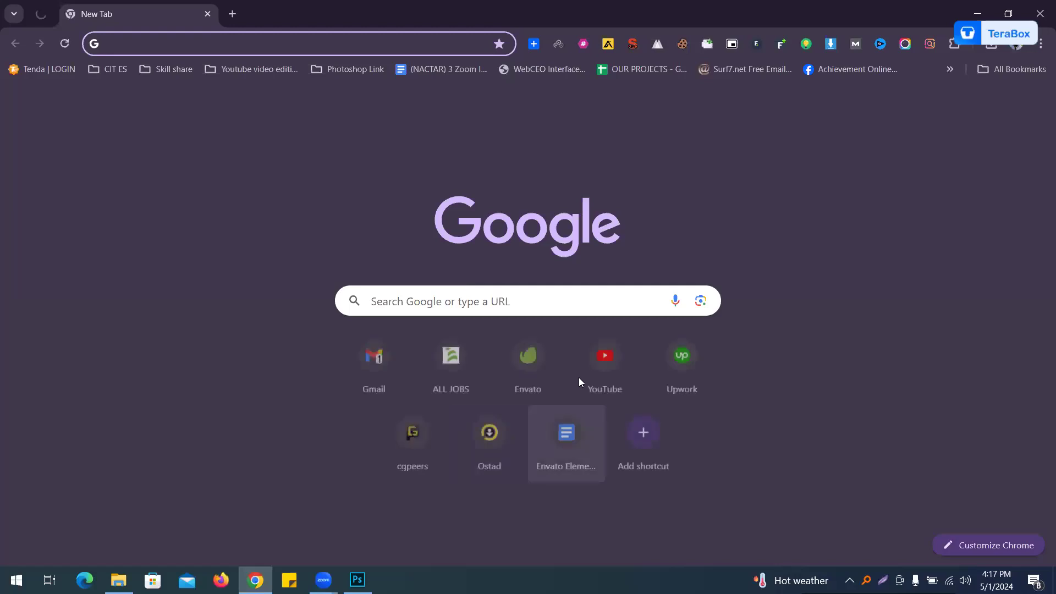
{"action": "left_click", "coordinate": [240, 44]}
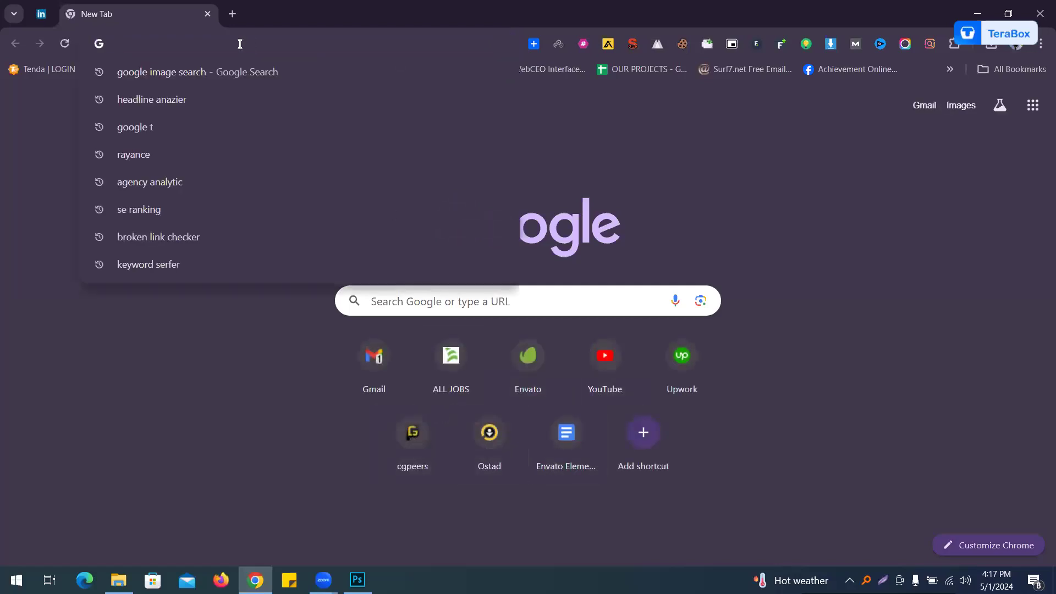
{"action": "type", "text": "cha"}
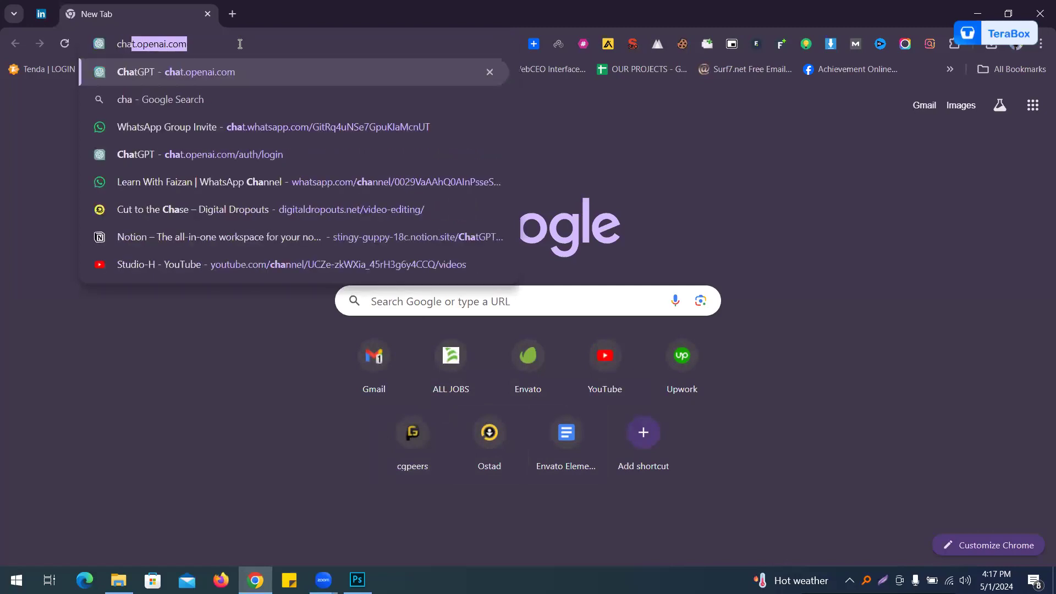
{"action": "type", "text": "nai"}
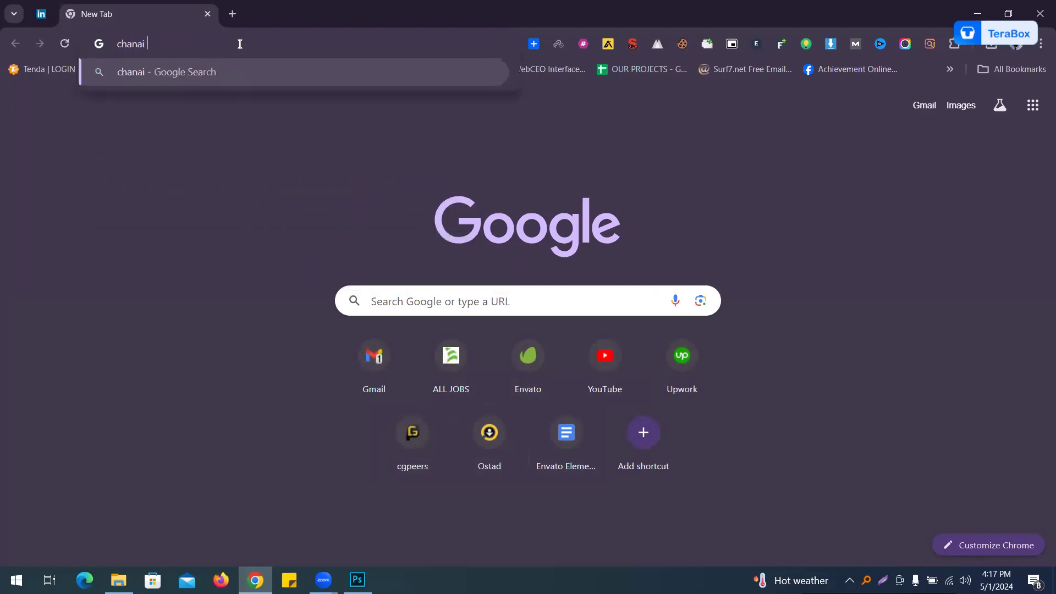
{"action": "type", "text": " pil team"}
{"action": "key", "text": "BackSpace"}
{"action": "key", "text": "BackSpace"}
{"action": "key", "text": "BackSpace"}
{"action": "key", "text": "BackSpace"}
{"action": "key", "text": "BackSpace"}
{"action": "key", "text": "BackSpace"}
{"action": "key", "text": "BackSpace"}
{"action": "key", "text": "BackSpace"}
{"action": "type", "text": "ipl tea"}
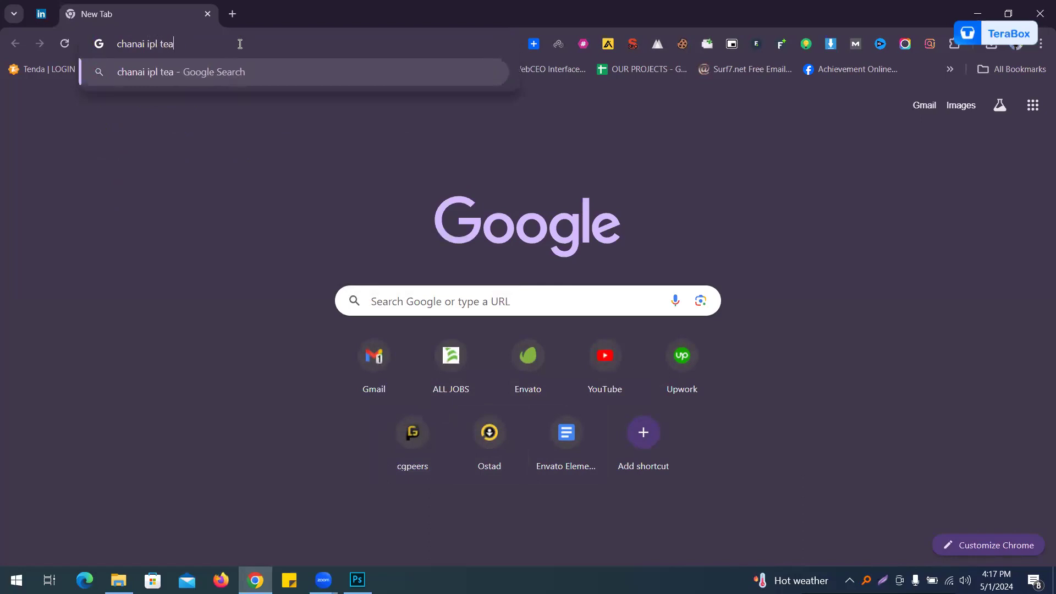
{"action": "type", "text": "m 2024"}
{"action": "key", "text": "Return"}
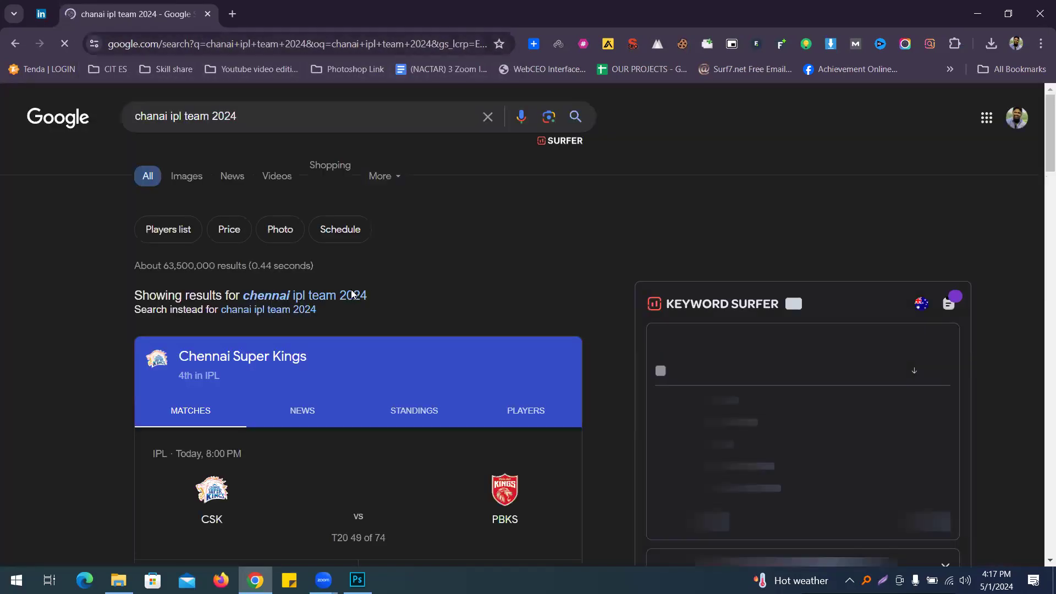
Accept the corrected spelling "chennai ipl team 2024" and look through the image results for a suitable team photo.
{"action": "left_click", "coordinate": [350, 297]}
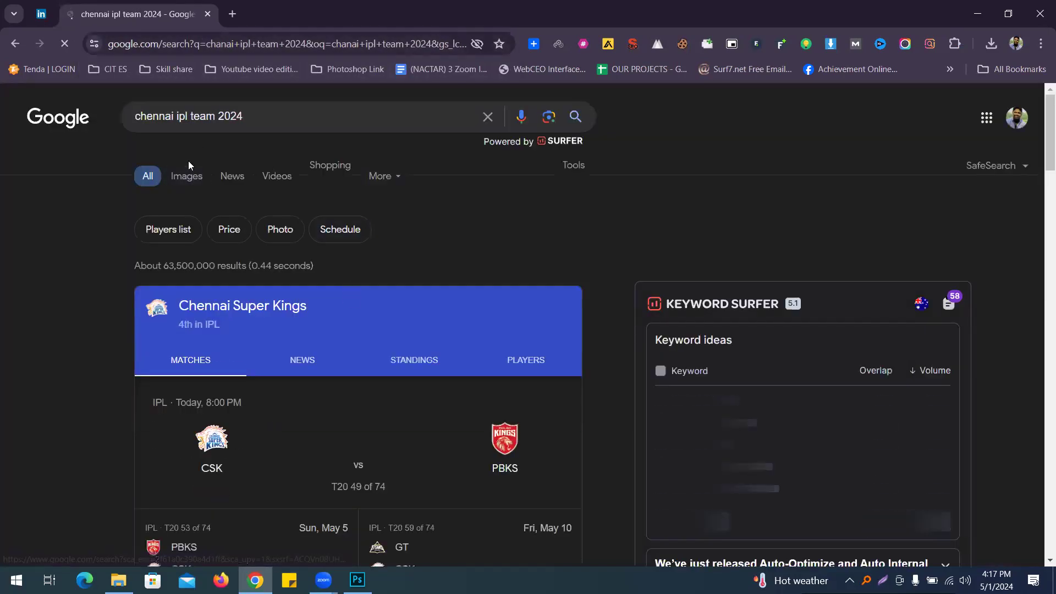
{"action": "left_click", "coordinate": [182, 173]}
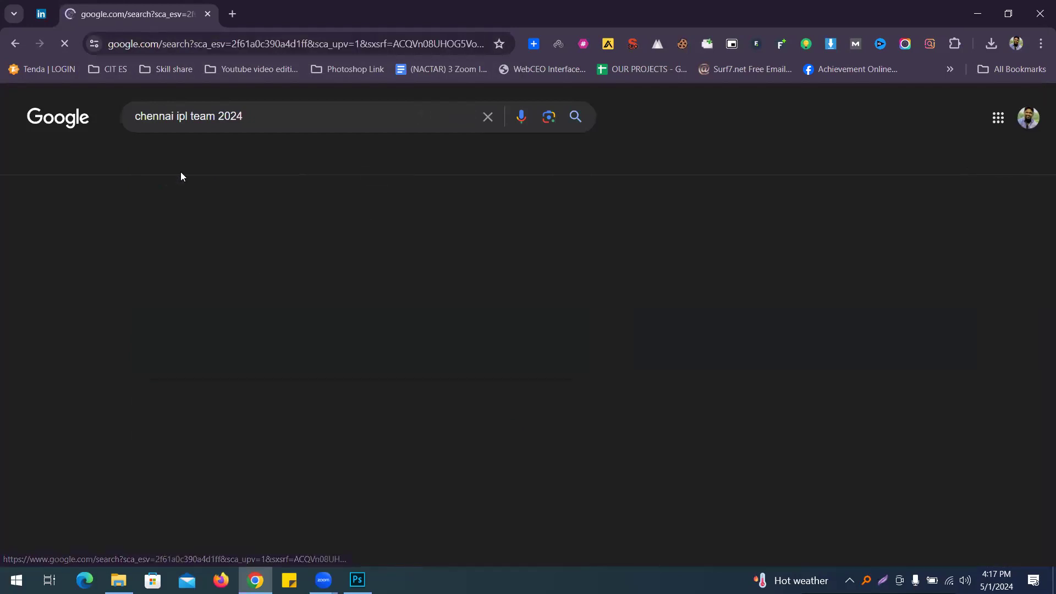
{"action": "scroll", "coordinate": [366, 405], "scroll_direction": "down", "scroll_amount": 1}
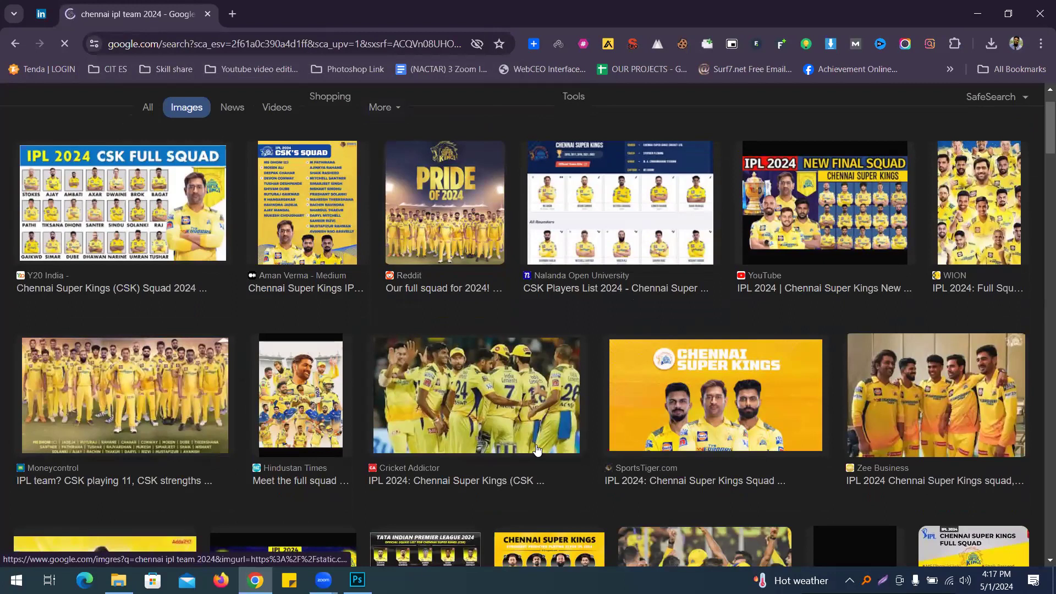
{"action": "scroll", "coordinate": [594, 379], "scroll_direction": "down", "scroll_amount": 3}
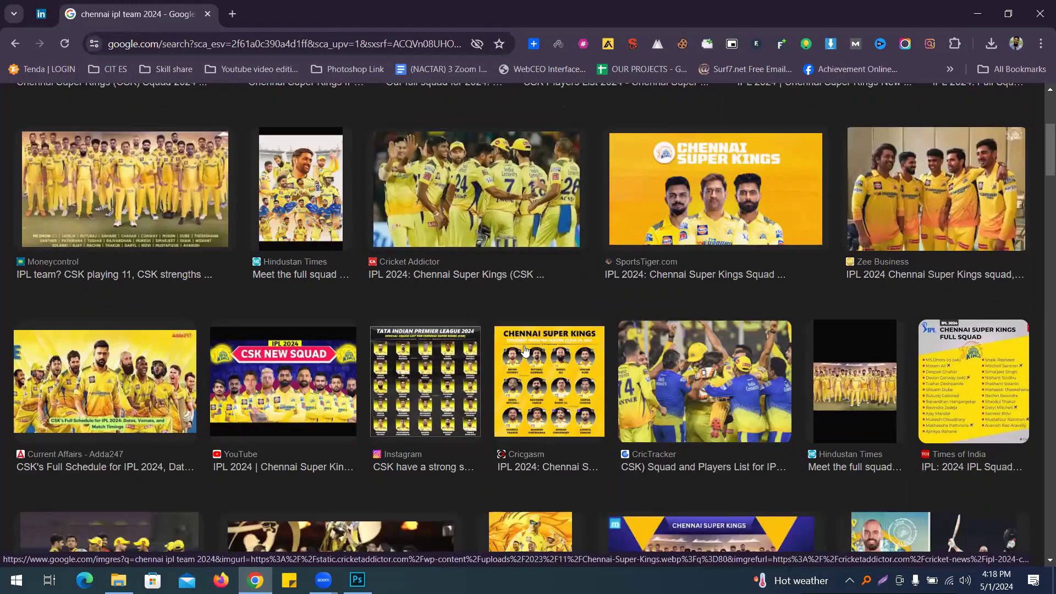
{"action": "scroll", "coordinate": [525, 352], "scroll_direction": "down", "scroll_amount": 3}
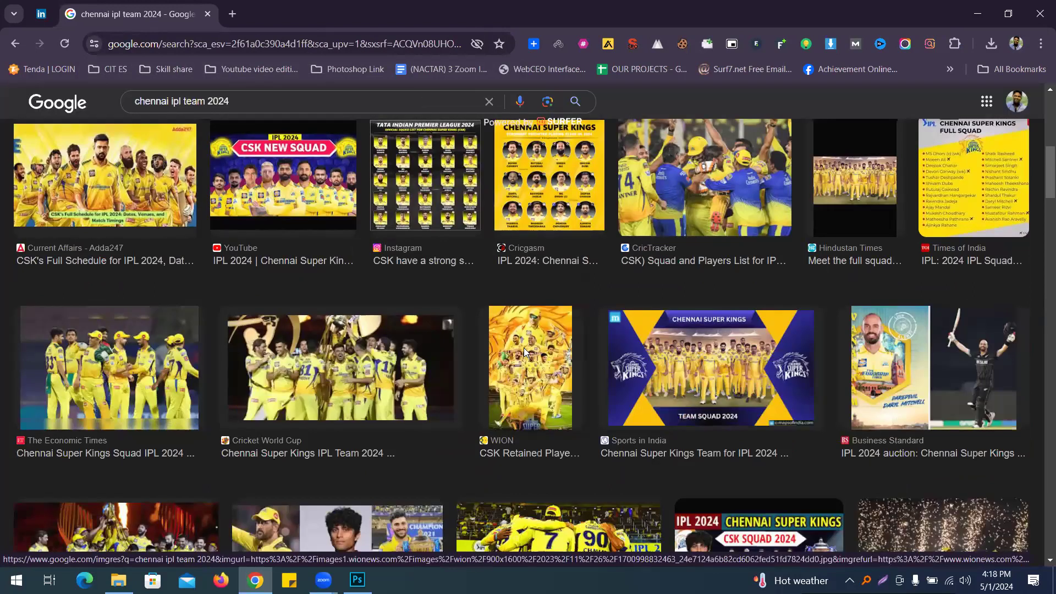
{"action": "scroll", "coordinate": [419, 354], "scroll_direction": "down", "scroll_amount": 2}
{"action": "scroll", "coordinate": [379, 146], "scroll_direction": "up", "scroll_amount": 2}
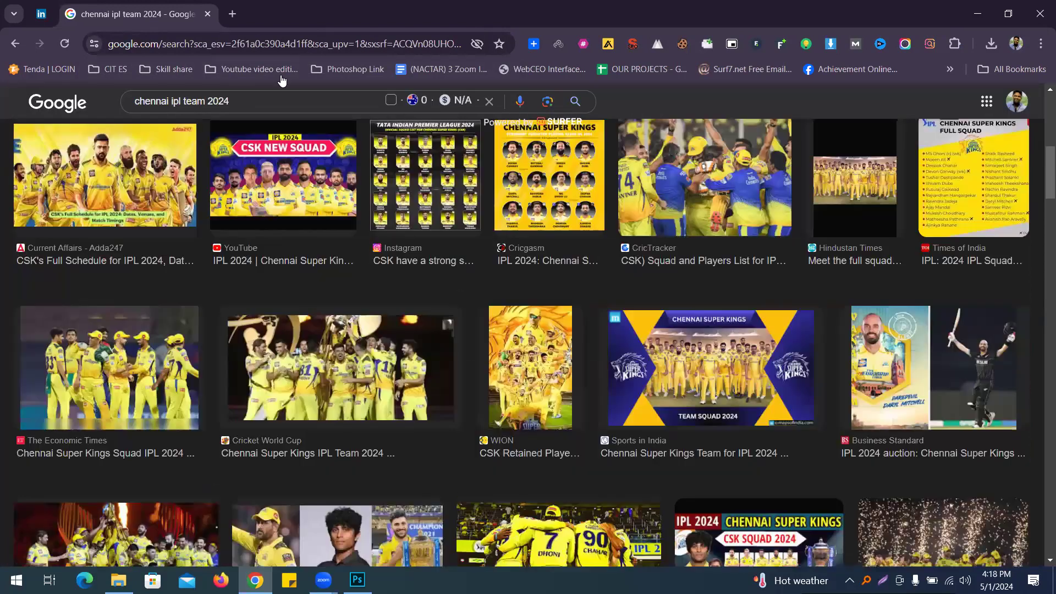
Refine the image search to "chennai ipl team 2024 mustafizur" and look through the results for a group photo.
{"action": "left_click", "coordinate": [256, 105]}
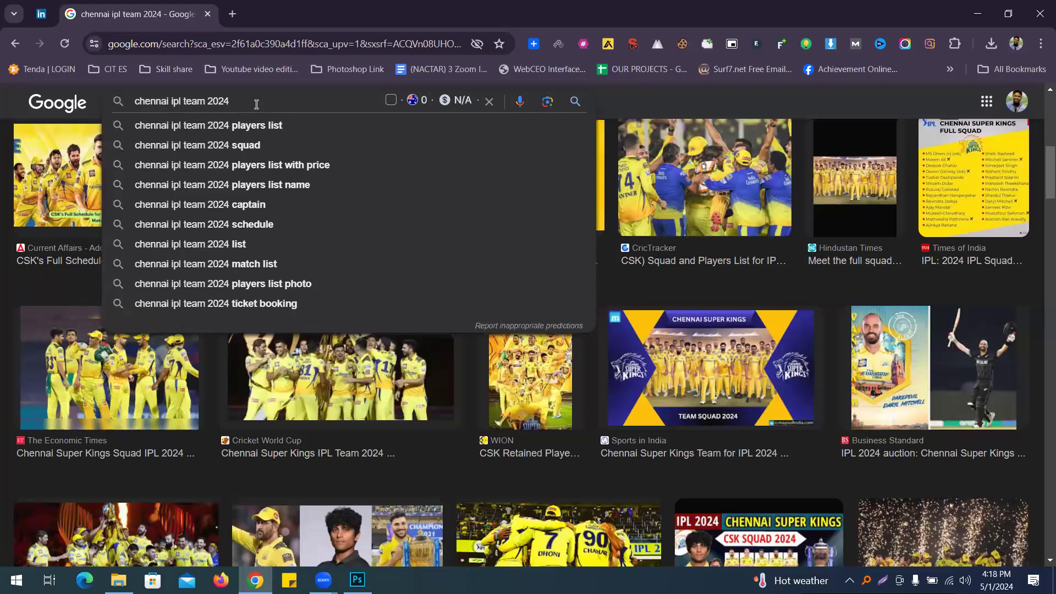
{"action": "type", "text": "must"}
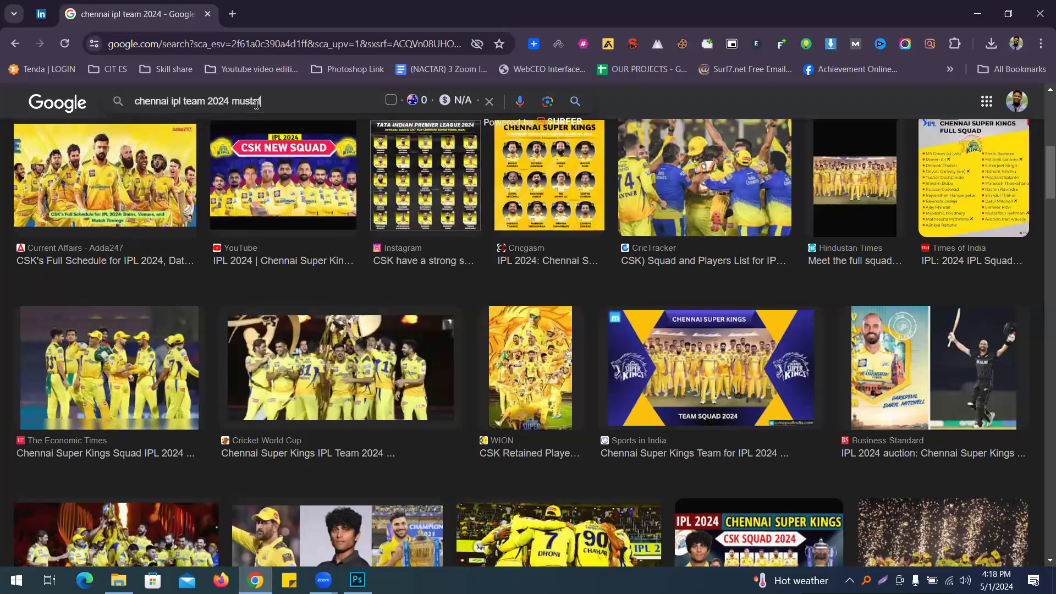
{"action": "type", "text": "afizur"}
{"action": "key", "text": "Return"}
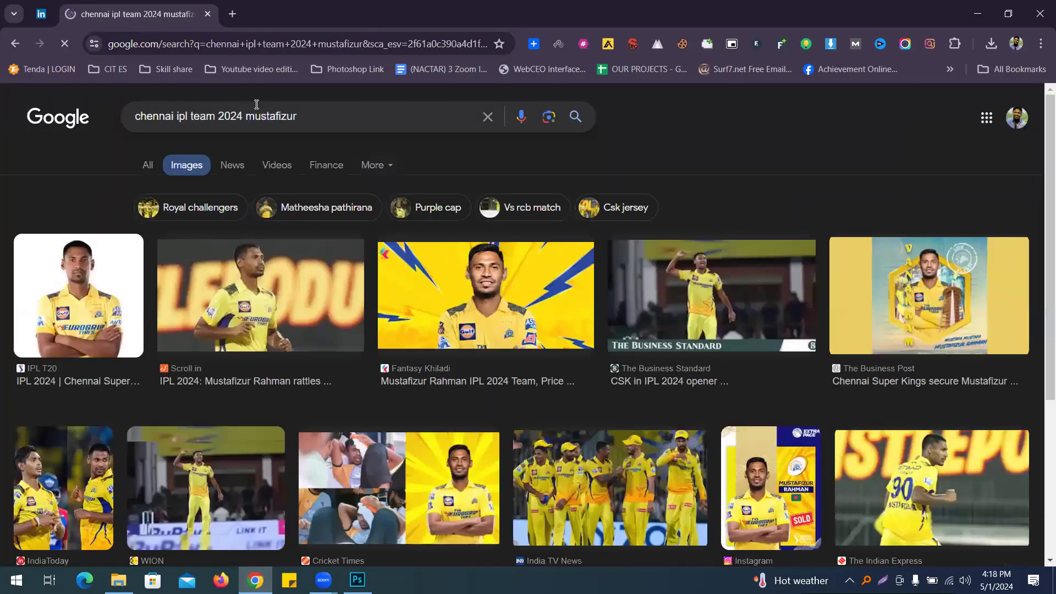
{"action": "scroll", "coordinate": [458, 292], "scroll_direction": "down", "scroll_amount": 4}
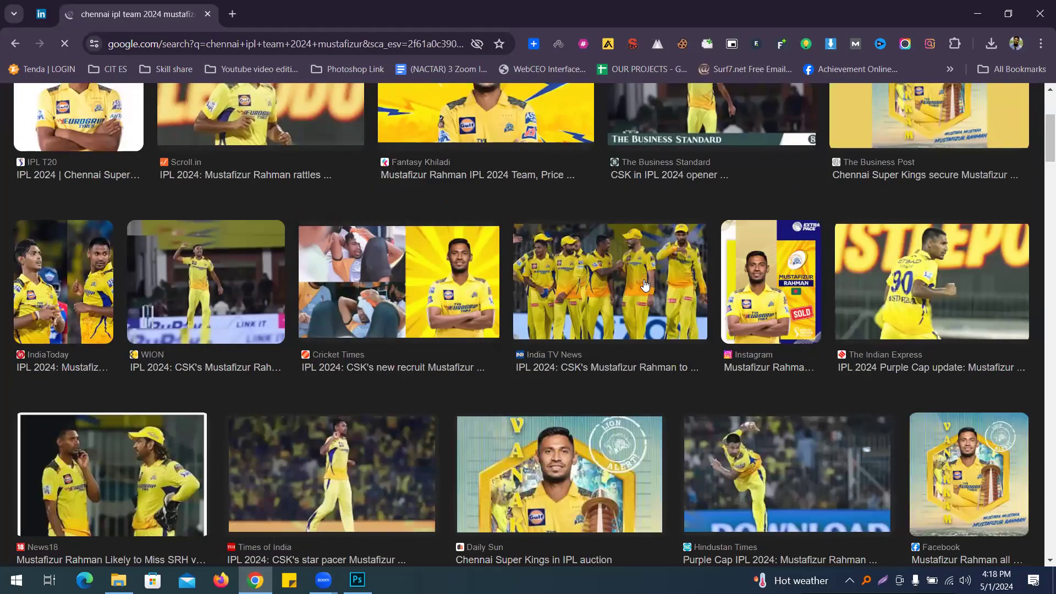
Save the India TV News group photo of the yellow-clad players to the Desktop as a JPEG with its suggested file name.
{"action": "left_click", "coordinate": [645, 284]}
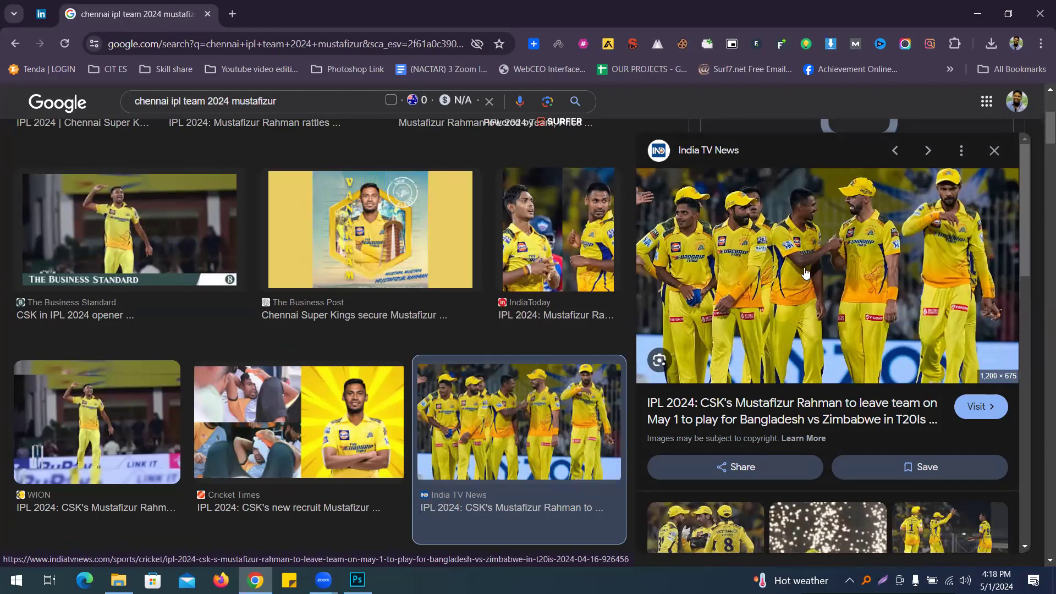
{"action": "right_click", "coordinate": [828, 199]}
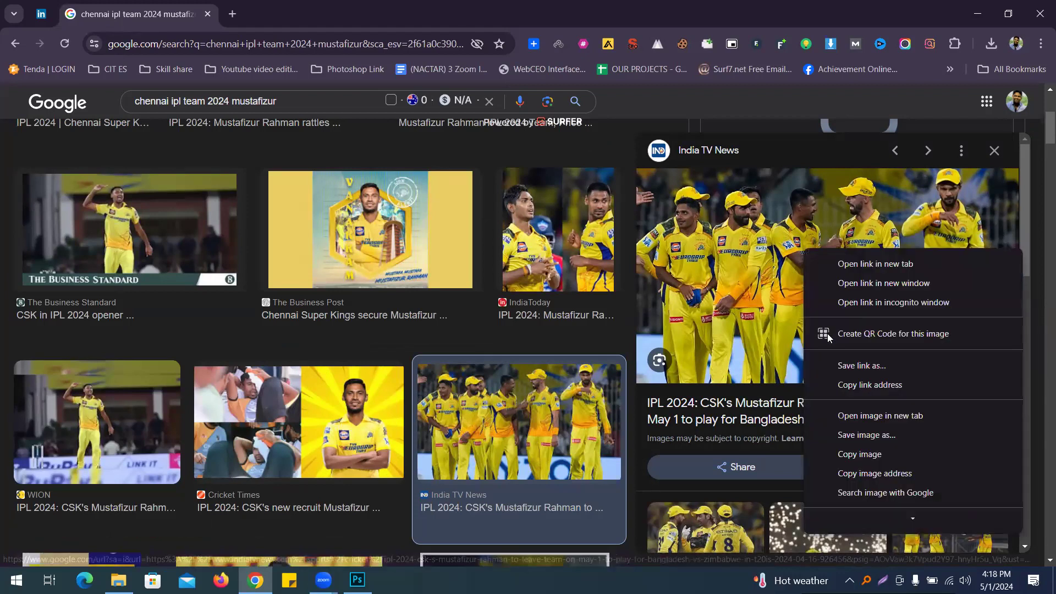
{"action": "left_click", "coordinate": [891, 435]}
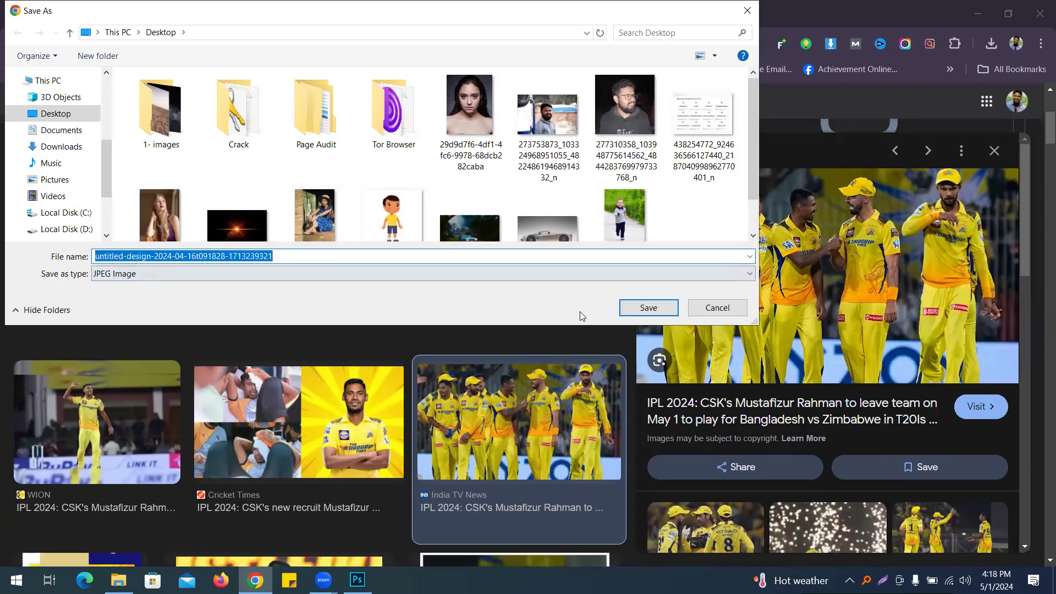
{"action": "left_click", "coordinate": [653, 306]}
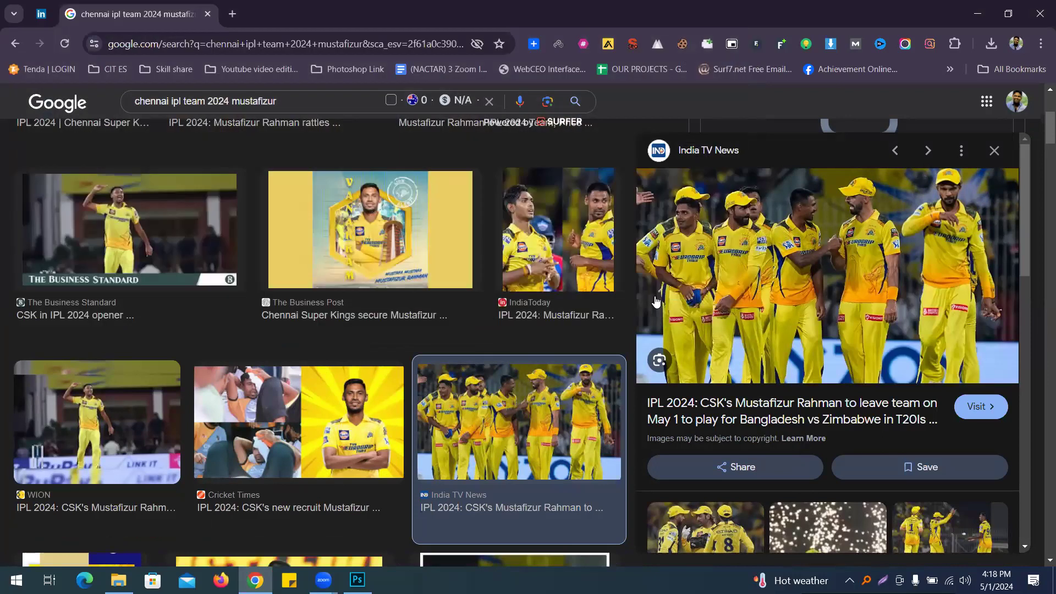
Switch back to Photoshop, close Screenshot_2.jpg, and open the cricket team photo untitled-design-2024-04-16t091828-1713239321.jpg.
{"action": "left_click", "coordinate": [357, 580]}
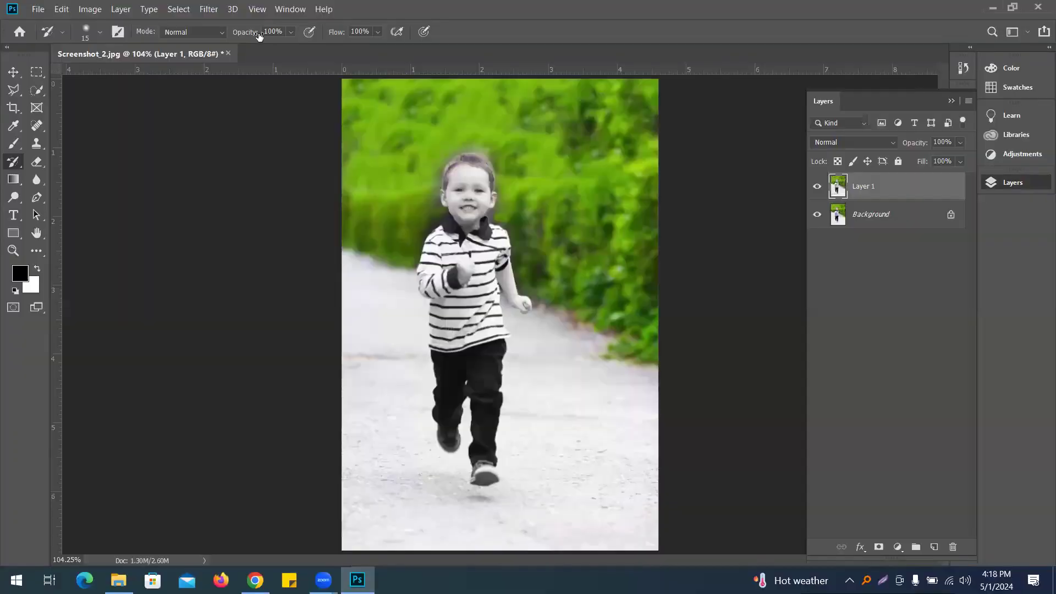
{"action": "key", "text": "ctrl+w"}
{"action": "left_click", "coordinate": [549, 226]}
{"action": "left_click", "coordinate": [38, 9]}
{"action": "left_click", "coordinate": [52, 36]}
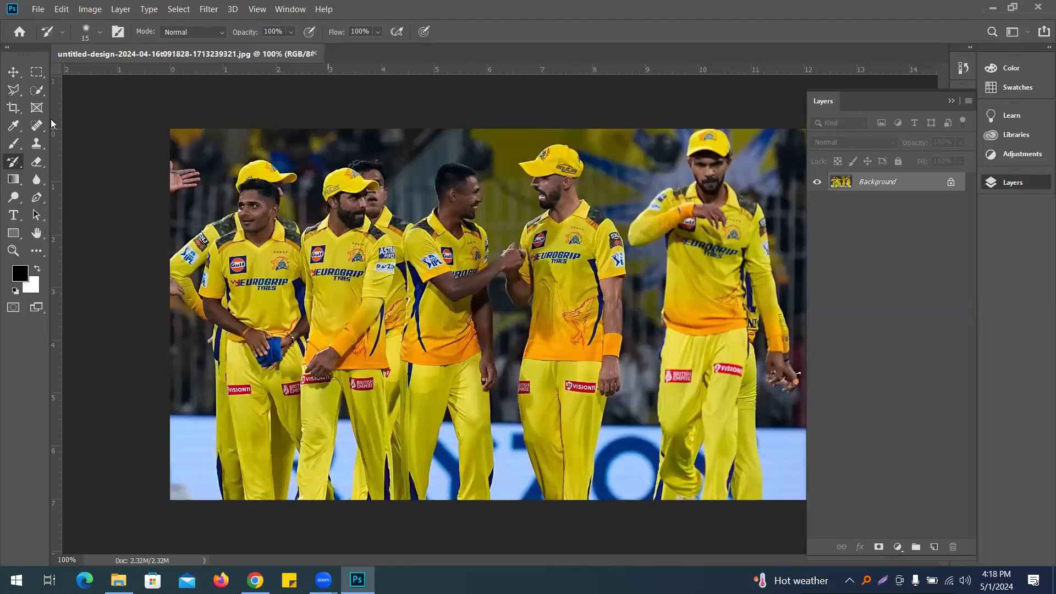
Desaturate the Background layer of the cricket team photo.
{"action": "left_click", "coordinate": [90, 9]}
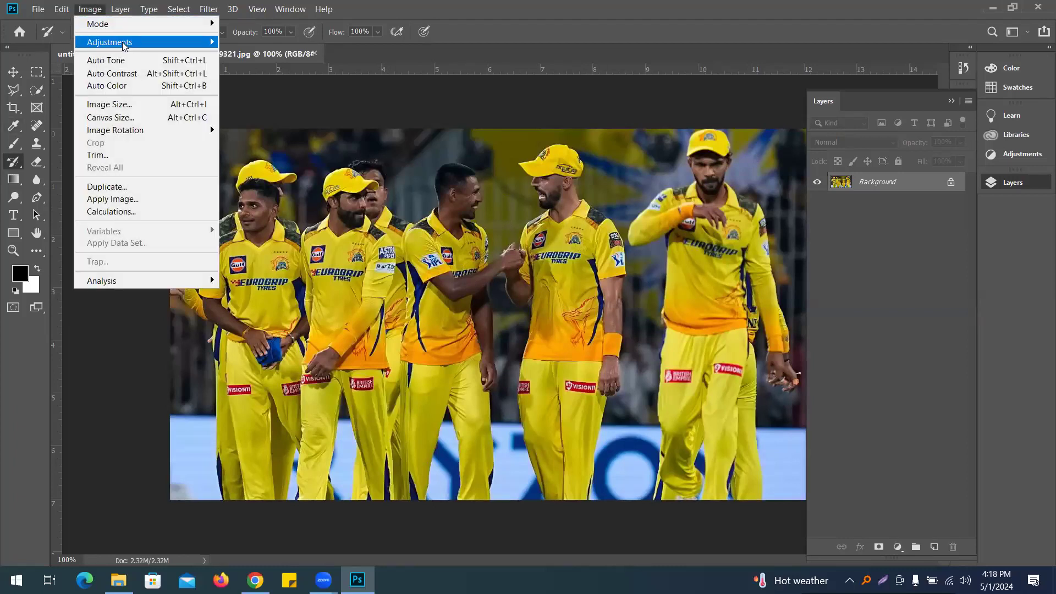
{"action": "mouse_move", "coordinate": [123, 46]}
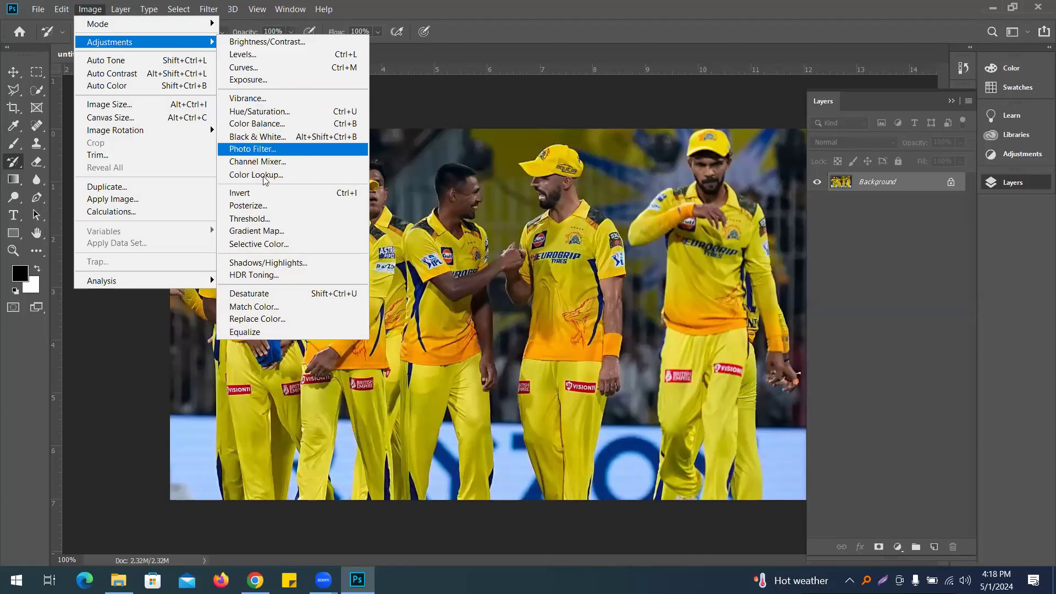
{"action": "left_click", "coordinate": [273, 294]}
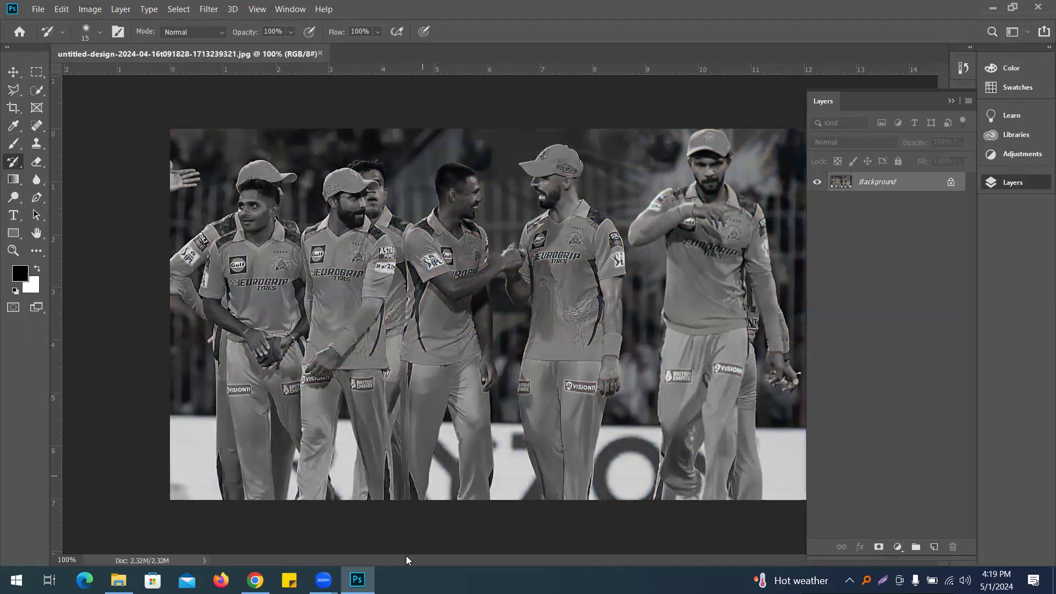
Restore the colour of the surrounding players and backdrop with the History Brush at size 150, leaving out the bareheaded middle player.
{"action": "right_click", "coordinate": [14, 162]}
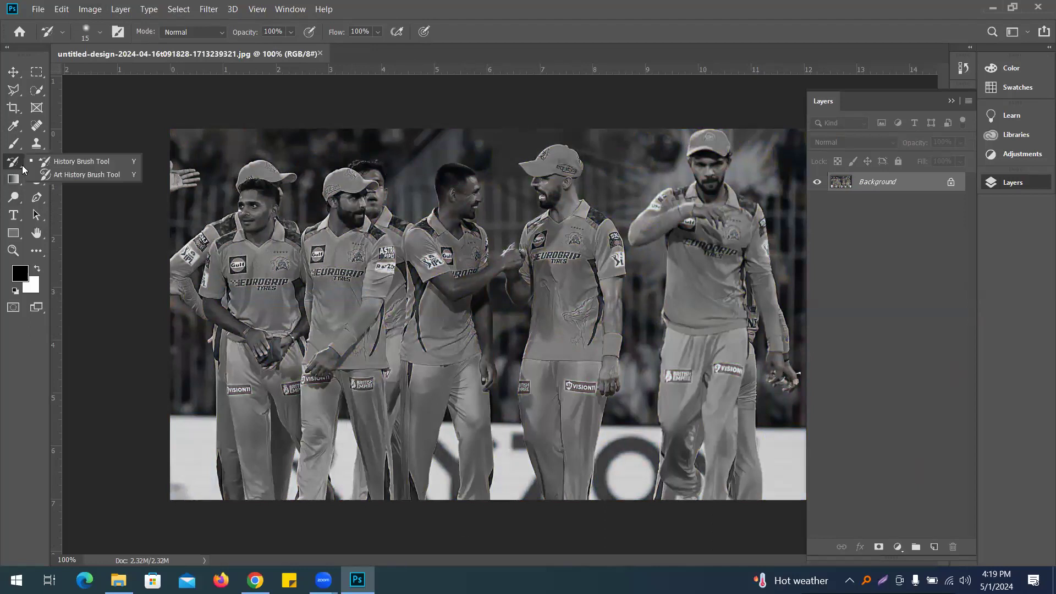
{"action": "left_click", "coordinate": [77, 161]}
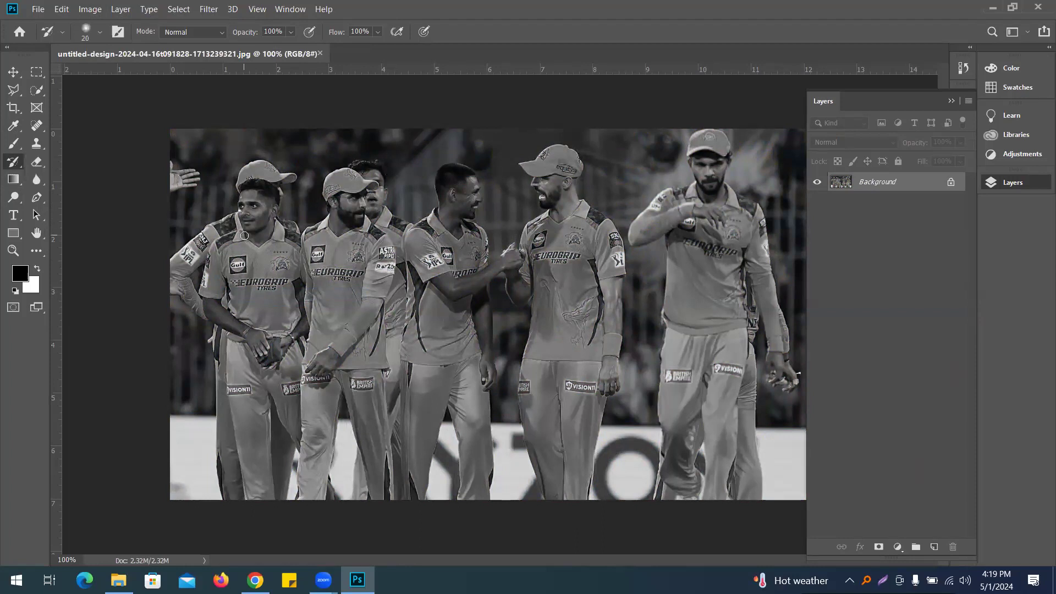
{"action": "key", "text": "bracketright"}
{"action": "key", "text": "bracketright"}
{"action": "key", "text": "bracketright"}
{"action": "key", "text": "bracketright"}
{"action": "key", "text": "bracketright"}
{"action": "key", "text": "bracketright"}
{"action": "key", "text": "bracketright"}
{"action": "key", "text": "bracketright"}
{"action": "mouse_move", "coordinate": [184, 175]}
{"action": "left_mouse_down"}
{"action": "mouse_move", "coordinate": [195, 252]}
{"action": "mouse_move", "coordinate": [199, 128]}
{"action": "mouse_move", "coordinate": [256, 84]}
{"action": "mouse_move", "coordinate": [263, 181]}
{"action": "mouse_move", "coordinate": [196, 409]}
{"action": "mouse_move", "coordinate": [194, 503]}
{"action": "mouse_move", "coordinate": [230, 478]}
{"action": "mouse_move", "coordinate": [292, 477]}
{"action": "mouse_move", "coordinate": [318, 492]}
{"action": "mouse_move", "coordinate": [347, 206]}
{"action": "mouse_move", "coordinate": [331, 159]}
{"action": "mouse_move", "coordinate": [249, 170]}
{"action": "mouse_move", "coordinate": [283, 148]}
{"action": "mouse_move", "coordinate": [426, 124]}
{"action": "mouse_move", "coordinate": [648, 102]}
{"action": "mouse_move", "coordinate": [746, 128]}
{"action": "mouse_move", "coordinate": [734, 292]}
{"action": "mouse_move", "coordinate": [761, 192]}
{"action": "mouse_move", "coordinate": [773, 490]}
{"action": "mouse_move", "coordinate": [780, 448]}
{"action": "mouse_move", "coordinate": [691, 313]}
{"action": "mouse_move", "coordinate": [679, 241]}
{"action": "mouse_move", "coordinate": [709, 101]}
{"action": "mouse_move", "coordinate": [702, 178]}
{"action": "mouse_move", "coordinate": [639, 327]}
{"action": "mouse_move", "coordinate": [638, 293]}
{"action": "mouse_move", "coordinate": [583, 506]}
{"action": "mouse_move", "coordinate": [551, 468]}
{"action": "mouse_move", "coordinate": [547, 376]}
{"action": "mouse_move", "coordinate": [563, 306]}
{"action": "mouse_move", "coordinate": [587, 267]}
{"action": "mouse_move", "coordinate": [582, 173]}
{"action": "mouse_move", "coordinate": [555, 152]}
{"action": "mouse_move", "coordinate": [534, 197]}
{"action": "mouse_move", "coordinate": [514, 180]}
{"action": "mouse_move", "coordinate": [544, 195]}
{"action": "left_mouse_up"}
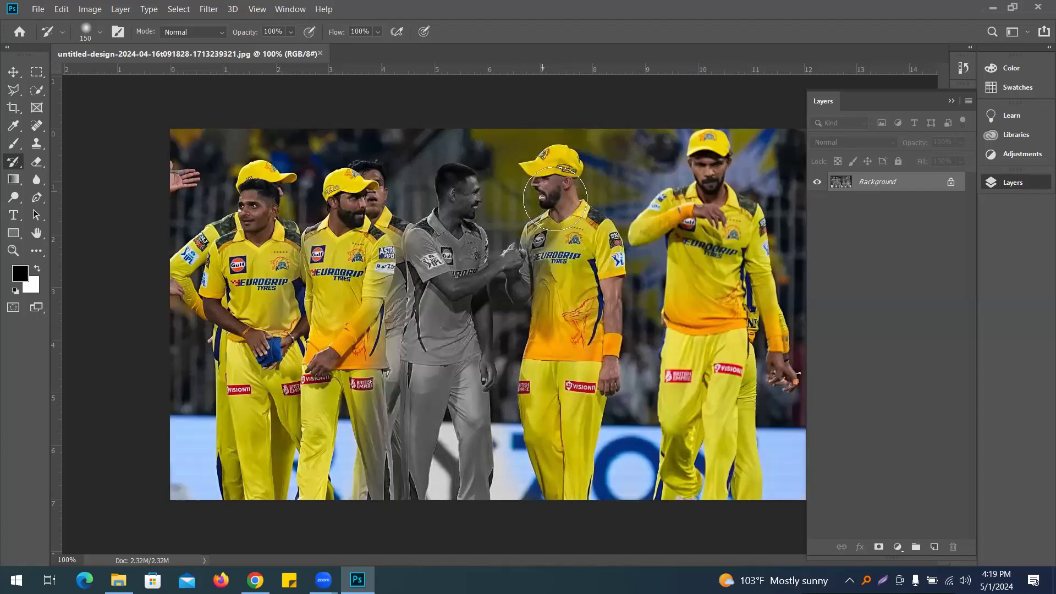
Restore the colour of the bearded player's shoulder, sleeve and bent arm beside the middle player, reducing the History Brush to size 25.
{"action": "scroll", "coordinate": [579, 315], "scroll_direction": "up", "scroll_amount": 4}
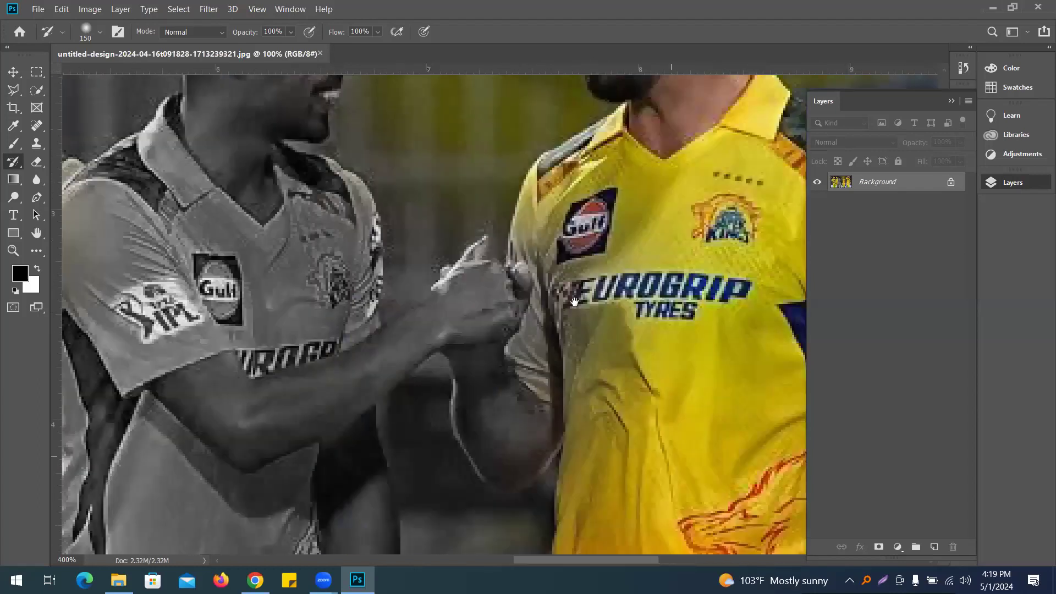
{"action": "mouse_move", "coordinate": [574, 302]}
{"action": "left_mouse_down"}
{"action": "mouse_move", "coordinate": [632, 426]}
{"action": "mouse_move", "coordinate": [639, 370]}
{"action": "left_mouse_up"}
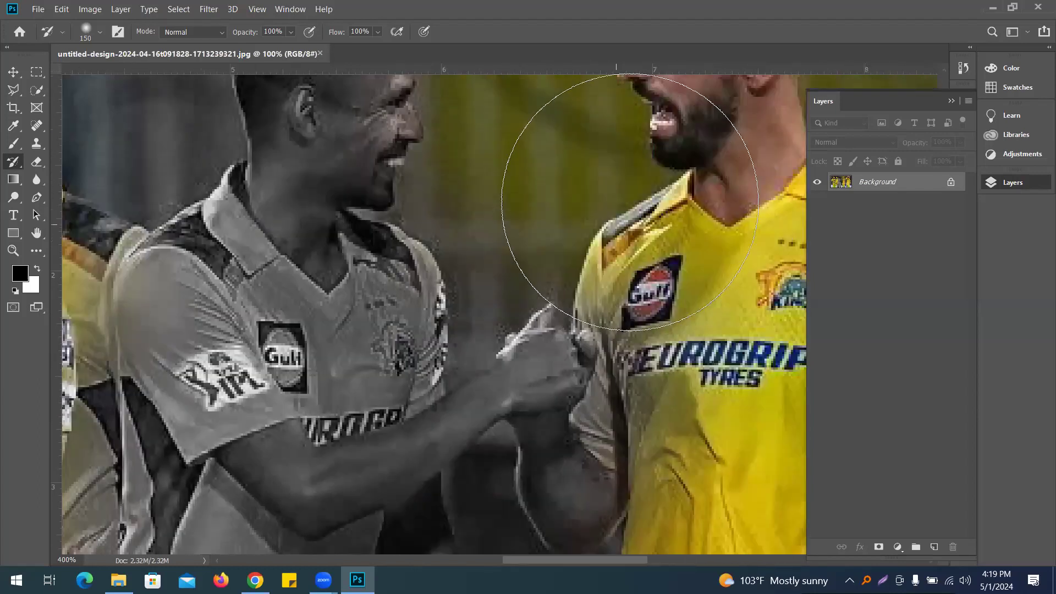
{"action": "key", "text": "bracketleft"}
{"action": "key", "text": "bracketleft"}
{"action": "key", "text": "bracketleft"}
{"action": "key", "text": "bracketleft"}
{"action": "key", "text": "bracketleft"}
{"action": "key", "text": "bracketleft"}
{"action": "key", "text": "bracketleft"}
{"action": "key", "text": "bracketleft"}
{"action": "key", "text": "bracketleft"}
{"action": "key", "text": "bracketleft"}
{"action": "key", "text": "bracketleft"}
{"action": "key", "text": "bracketleft"}
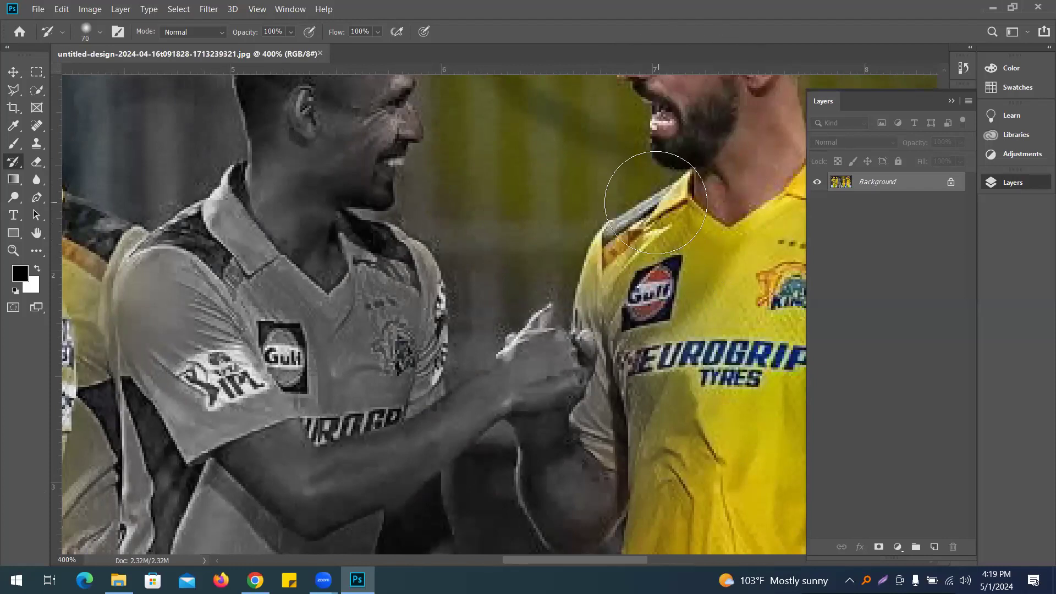
{"action": "mouse_move", "coordinate": [622, 242]}
{"action": "left_mouse_down"}
{"action": "mouse_move", "coordinate": [598, 265]}
{"action": "mouse_move", "coordinate": [631, 285]}
{"action": "mouse_move", "coordinate": [646, 395]}
{"action": "mouse_move", "coordinate": [580, 471]}
{"action": "mouse_move", "coordinate": [545, 476]}
{"action": "mouse_move", "coordinate": [536, 512]}
{"action": "mouse_move", "coordinate": [579, 521]}
{"action": "mouse_move", "coordinate": [609, 502]}
{"action": "left_mouse_up"}
{"action": "scroll", "coordinate": [608, 502], "scroll_direction": "down", "scroll_amount": 3}
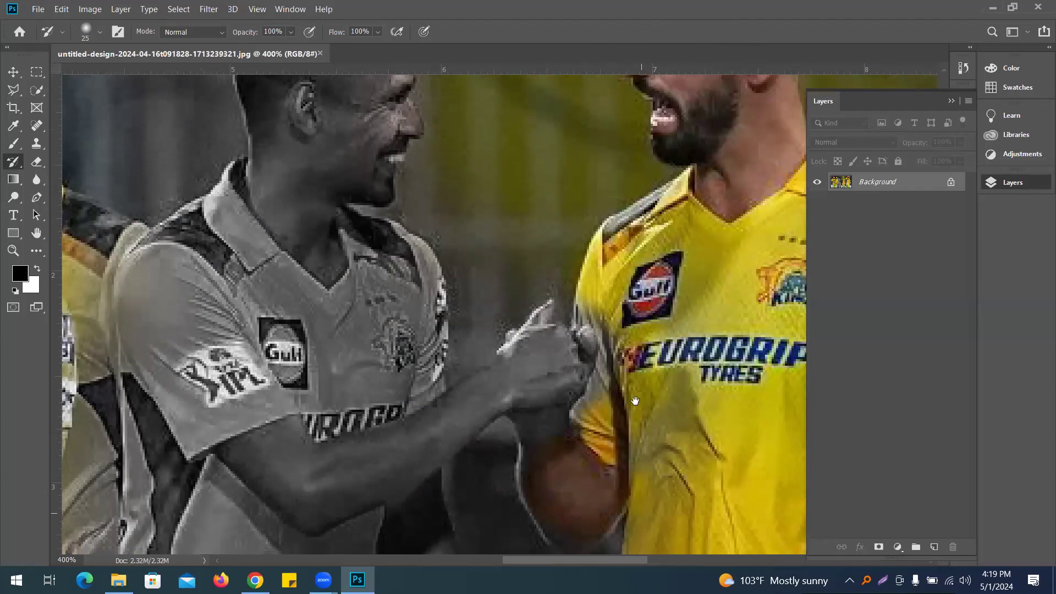
{"action": "mouse_move", "coordinate": [573, 459]}
{"action": "left_mouse_down"}
{"action": "mouse_move", "coordinate": [537, 386]}
{"action": "mouse_move", "coordinate": [522, 303]}
{"action": "mouse_move", "coordinate": [556, 293]}
{"action": "mouse_move", "coordinate": [517, 289]}
{"action": "mouse_move", "coordinate": [566, 315]}
{"action": "mouse_move", "coordinate": [595, 293]}
{"action": "mouse_move", "coordinate": [617, 208]}
{"action": "mouse_move", "coordinate": [582, 158]}
{"action": "mouse_move", "coordinate": [596, 174]}
{"action": "mouse_move", "coordinate": [630, 89]}
{"action": "left_mouse_up"}
{"action": "key", "text": "b"}
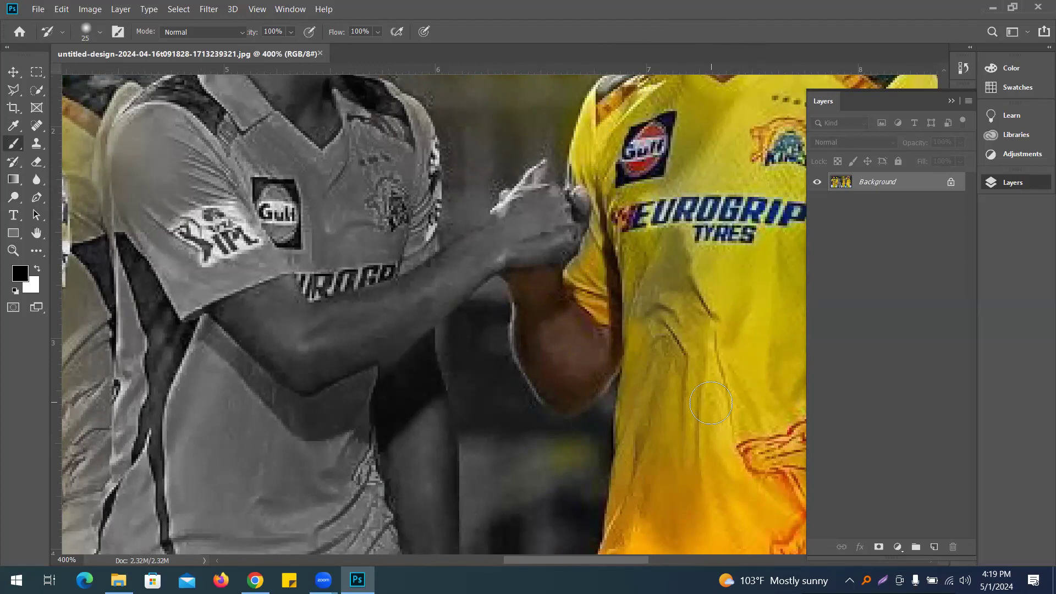
{"action": "left_click", "coordinate": [627, 132]}
{"action": "key", "text": "y"}
{"action": "key", "text": "ctrl+z"}
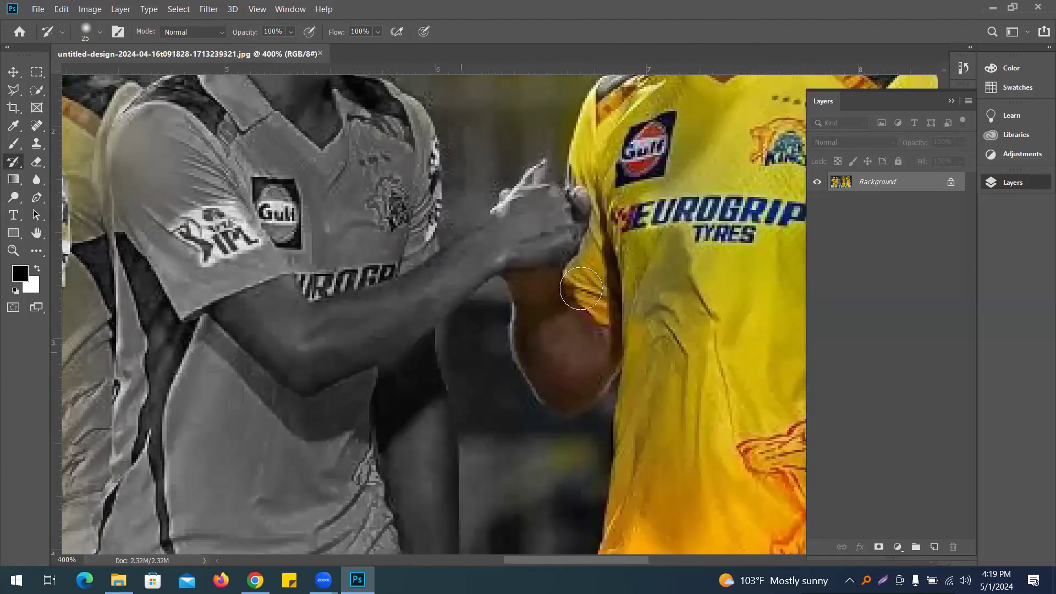
Restore the remaining colour on the bearded player's shirt front and forearm and in the backdrop between the two players.
{"action": "left_click_drag", "start_coordinate": [620, 209], "coordinate": [637, 443]}
{"action": "mouse_move", "coordinate": [497, 245]}
{"action": "left_mouse_down"}
{"action": "mouse_move", "coordinate": [437, 292]}
{"action": "mouse_move", "coordinate": [505, 328]}
{"action": "mouse_move", "coordinate": [500, 385]}
{"action": "mouse_move", "coordinate": [507, 364]}
{"action": "mouse_move", "coordinate": [484, 434]}
{"action": "mouse_move", "coordinate": [457, 317]}
{"action": "mouse_move", "coordinate": [555, 335]}
{"action": "mouse_move", "coordinate": [567, 358]}
{"action": "mouse_move", "coordinate": [539, 361]}
{"action": "left_mouse_up"}
{"action": "mouse_move", "coordinate": [512, 174]}
{"action": "left_mouse_down"}
{"action": "mouse_move", "coordinate": [585, 311]}
{"action": "mouse_move", "coordinate": [644, 363]}
{"action": "left_mouse_up"}
{"action": "left_click_drag", "start_coordinate": [316, 292], "coordinate": [441, 87]}
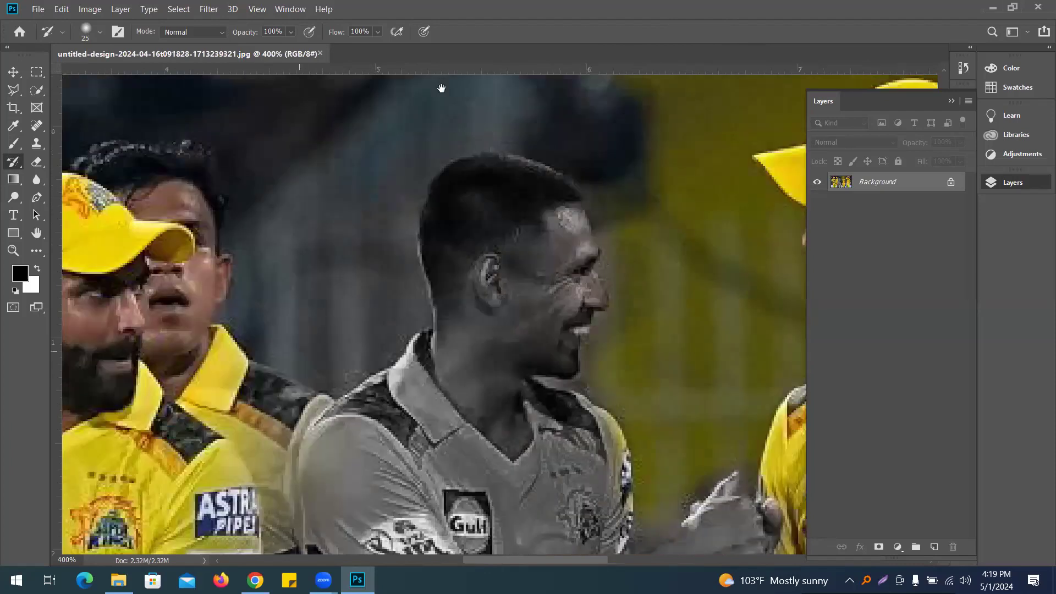
Restore the colour of the bearded player's lower trouser leg and the trousers behind it down to the photo's lower edge with the History Brush.
{"action": "mouse_move", "coordinate": [374, 279]}
{"action": "left_mouse_down"}
{"action": "mouse_move", "coordinate": [369, 495]}
{"action": "mouse_move", "coordinate": [373, 372]}
{"action": "mouse_move", "coordinate": [381, 400]}
{"action": "mouse_move", "coordinate": [388, 351]}
{"action": "left_mouse_up"}
{"action": "left_click_drag", "start_coordinate": [380, 424], "coordinate": [380, 205]}
{"action": "mouse_move", "coordinate": [327, 237]}
{"action": "left_mouse_down"}
{"action": "mouse_move", "coordinate": [380, 330]}
{"action": "mouse_move", "coordinate": [385, 286]}
{"action": "mouse_move", "coordinate": [379, 385]}
{"action": "mouse_move", "coordinate": [327, 369]}
{"action": "mouse_move", "coordinate": [342, 496]}
{"action": "mouse_move", "coordinate": [334, 511]}
{"action": "left_mouse_up"}
{"action": "left_click_drag", "start_coordinate": [344, 416], "coordinate": [342, 212]}
{"action": "mouse_move", "coordinate": [346, 285]}
{"action": "left_mouse_down"}
{"action": "mouse_move", "coordinate": [348, 341]}
{"action": "mouse_move", "coordinate": [322, 380]}
{"action": "mouse_move", "coordinate": [325, 423]}
{"action": "mouse_move", "coordinate": [352, 385]}
{"action": "mouse_move", "coordinate": [324, 522]}
{"action": "left_mouse_up"}
{"action": "left_click_drag", "start_coordinate": [320, 450], "coordinate": [321, 155]}
{"action": "mouse_move", "coordinate": [281, 259]}
{"action": "left_mouse_down"}
{"action": "mouse_move", "coordinate": [284, 389]}
{"action": "mouse_move", "coordinate": [300, 365]}
{"action": "mouse_move", "coordinate": [258, 295]}
{"action": "mouse_move", "coordinate": [246, 312]}
{"action": "mouse_move", "coordinate": [235, 248]}
{"action": "mouse_move", "coordinate": [225, 323]}
{"action": "mouse_move", "coordinate": [224, 304]}
{"action": "mouse_move", "coordinate": [268, 429]}
{"action": "mouse_move", "coordinate": [286, 526]}
{"action": "mouse_move", "coordinate": [290, 366]}
{"action": "mouse_move", "coordinate": [314, 297]}
{"action": "mouse_move", "coordinate": [260, 291]}
{"action": "left_mouse_up"}
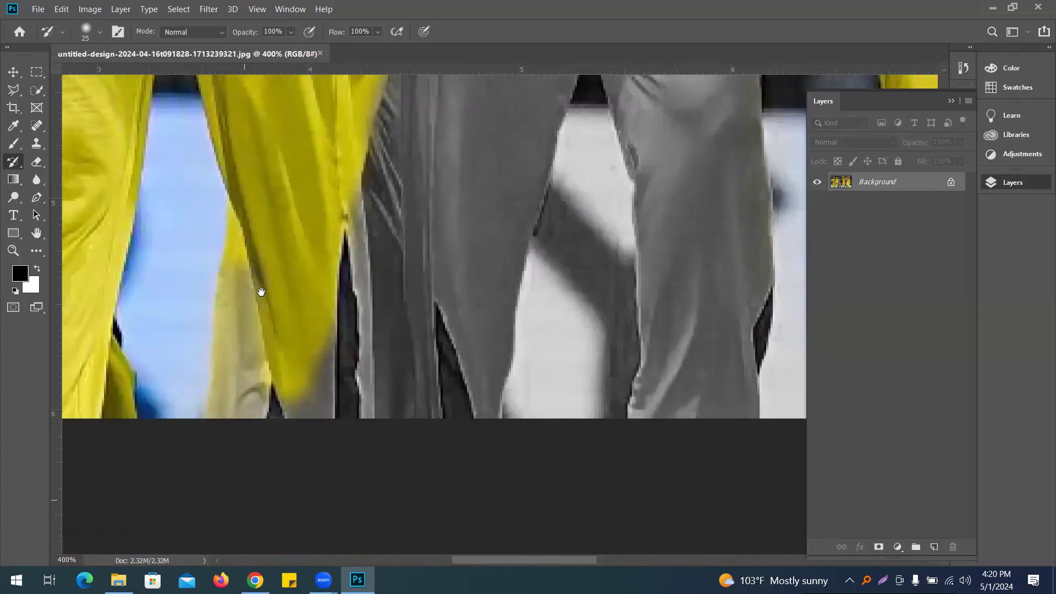
{"action": "mouse_move", "coordinate": [288, 353]}
{"action": "left_mouse_down"}
{"action": "mouse_move", "coordinate": [224, 407]}
{"action": "mouse_move", "coordinate": [220, 429]}
{"action": "mouse_move", "coordinate": [258, 447]}
{"action": "mouse_move", "coordinate": [276, 378]}
{"action": "mouse_move", "coordinate": [298, 406]}
{"action": "mouse_move", "coordinate": [311, 394]}
{"action": "mouse_move", "coordinate": [328, 247]}
{"action": "left_mouse_up"}
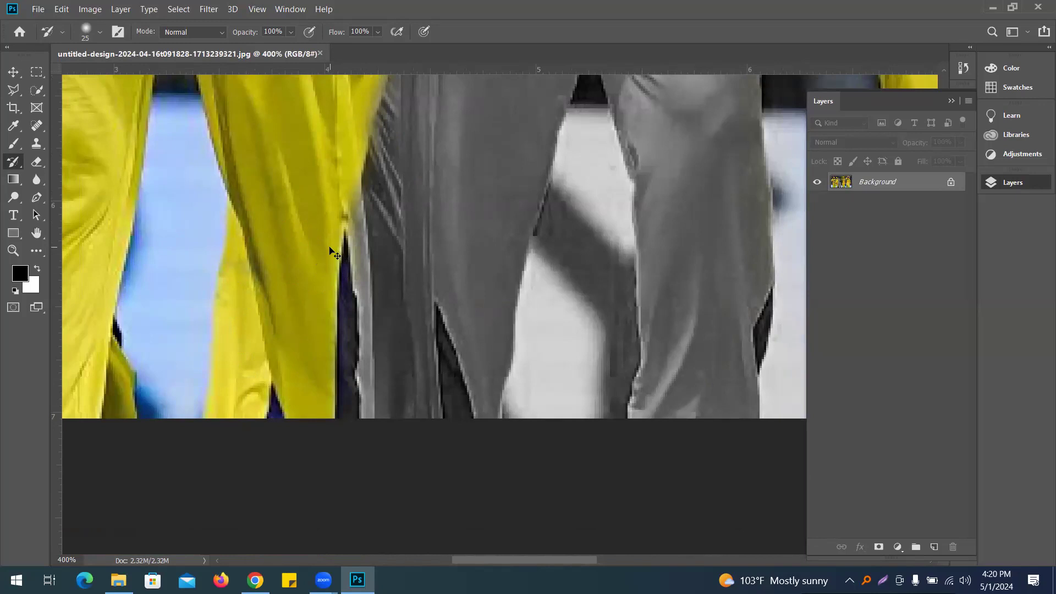
Restore the colour of the narrow trouser strip between the bearded player and the grey middle player, and check the whole photo.
{"action": "key", "text": "ctrl+minus"}
{"action": "key", "text": "ctrl+minus"}
{"action": "mouse_move", "coordinate": [447, 188]}
{"action": "left_mouse_down"}
{"action": "mouse_move", "coordinate": [408, 306]}
{"action": "mouse_move", "coordinate": [409, 296]}
{"action": "mouse_move", "coordinate": [418, 273]}
{"action": "mouse_move", "coordinate": [412, 434]}
{"action": "mouse_move", "coordinate": [417, 402]}
{"action": "left_mouse_up"}
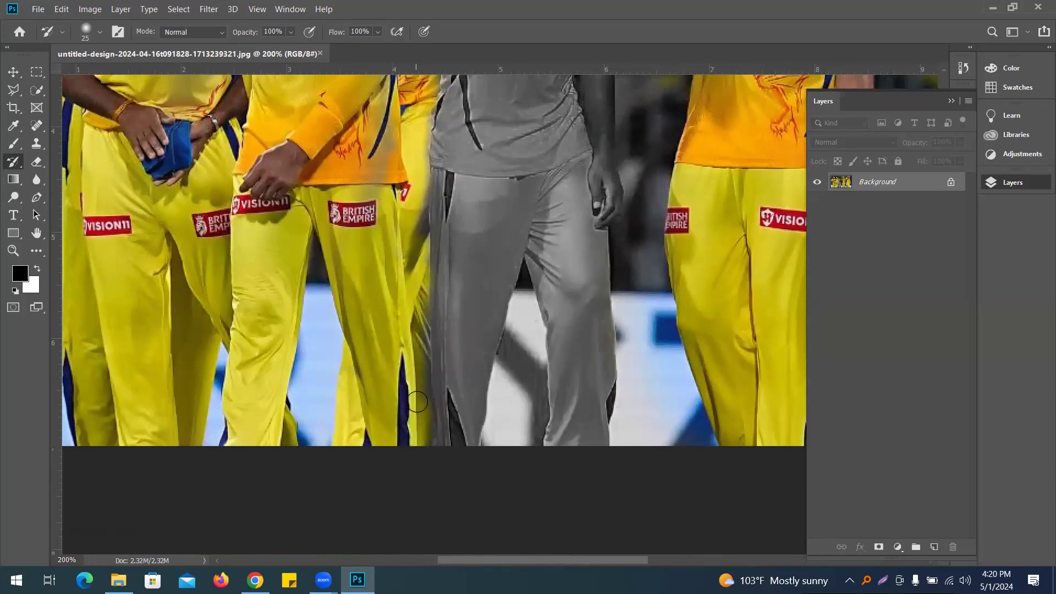
{"action": "left_click_drag", "start_coordinate": [491, 368], "coordinate": [418, 476]}
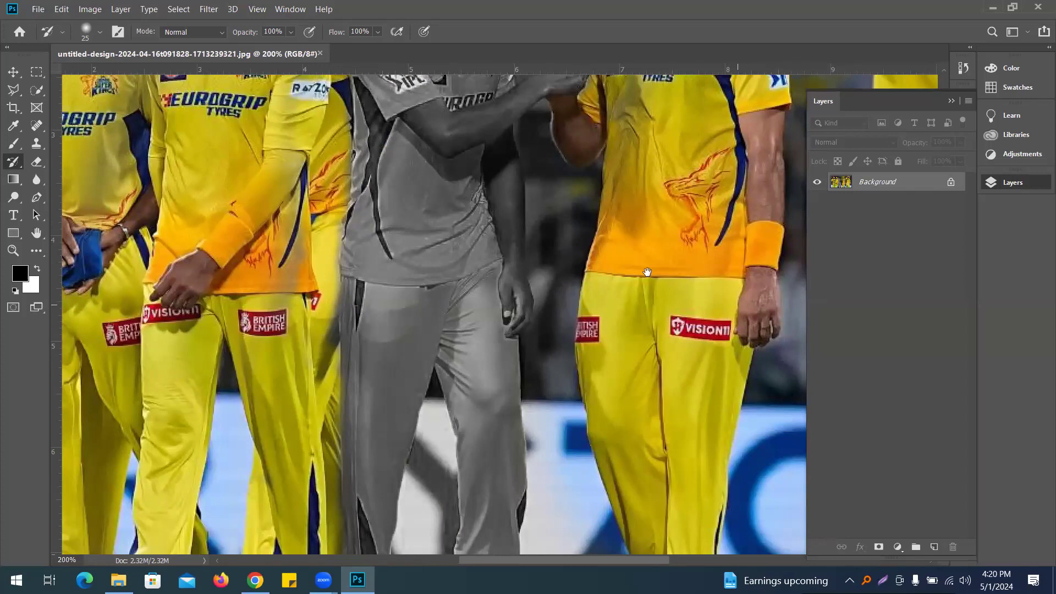
{"action": "scroll", "coordinate": [585, 247], "scroll_direction": "down", "scroll_amount": 5}
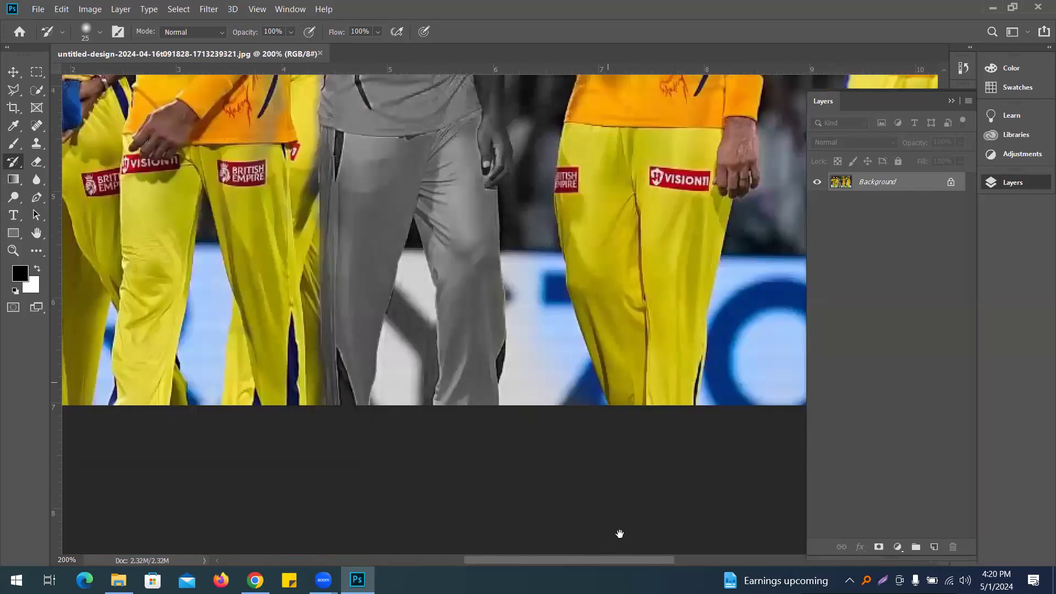
{"action": "scroll", "coordinate": [616, 434], "scroll_direction": "up", "scroll_amount": 11}
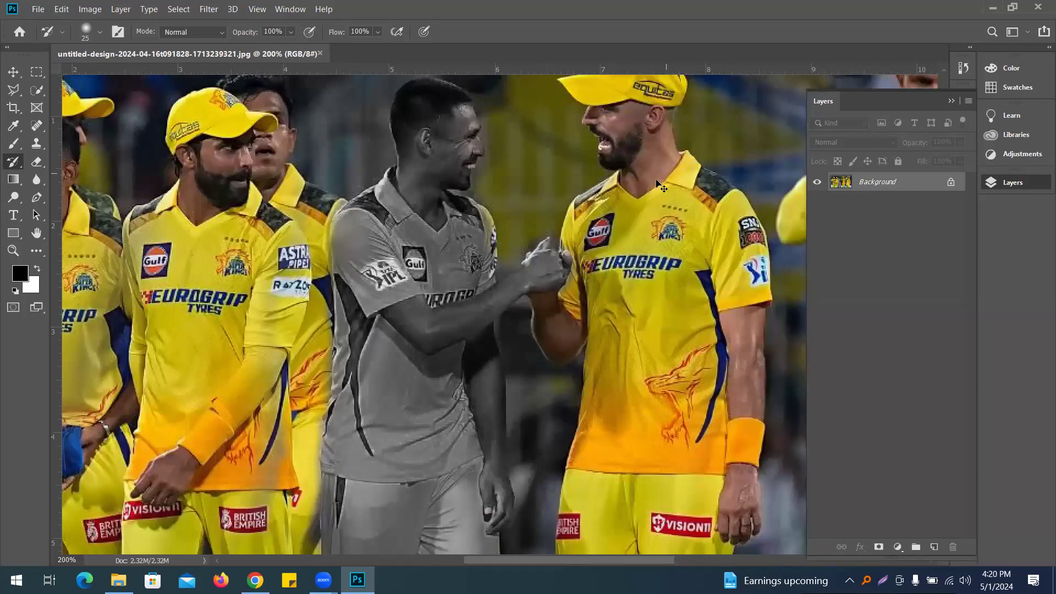
{"action": "key", "text": "ctrl+0"}
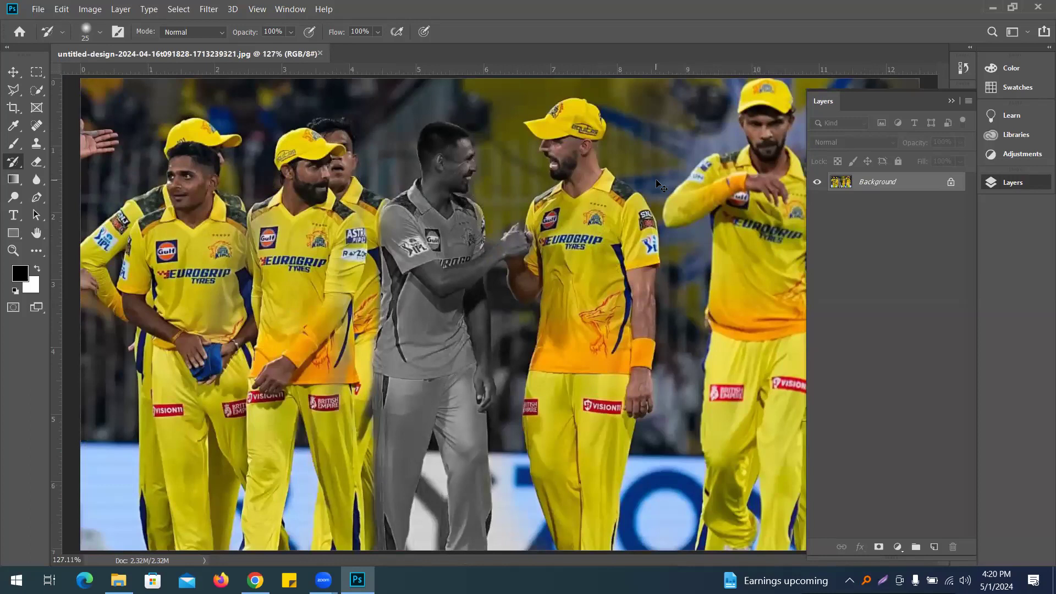
{"action": "key", "text": "ctrl+minus"}
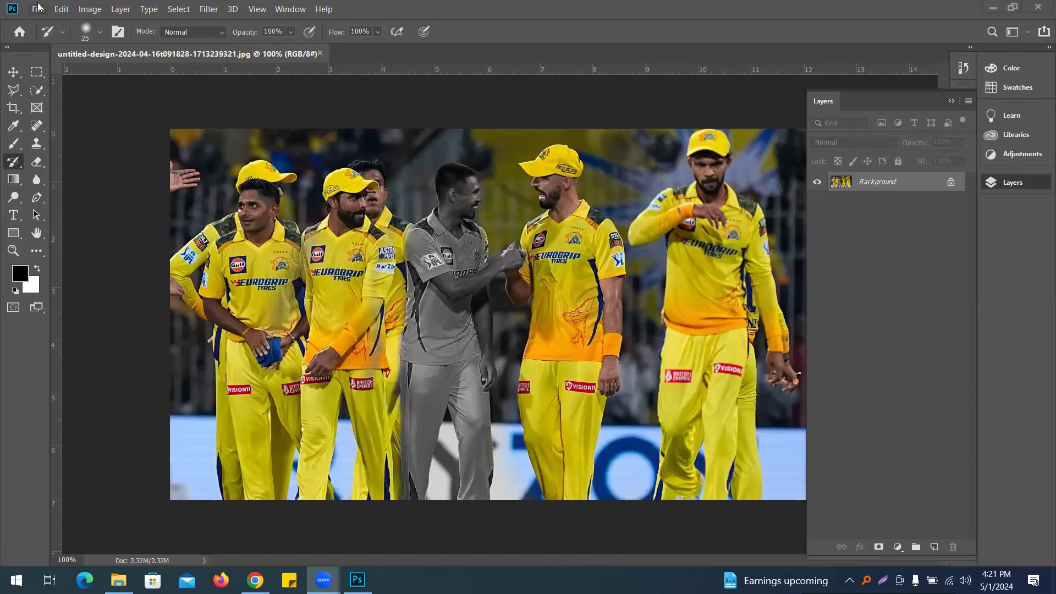
Close the cricket team photo without saving the changes.
{"action": "left_click", "coordinate": [14, 72]}
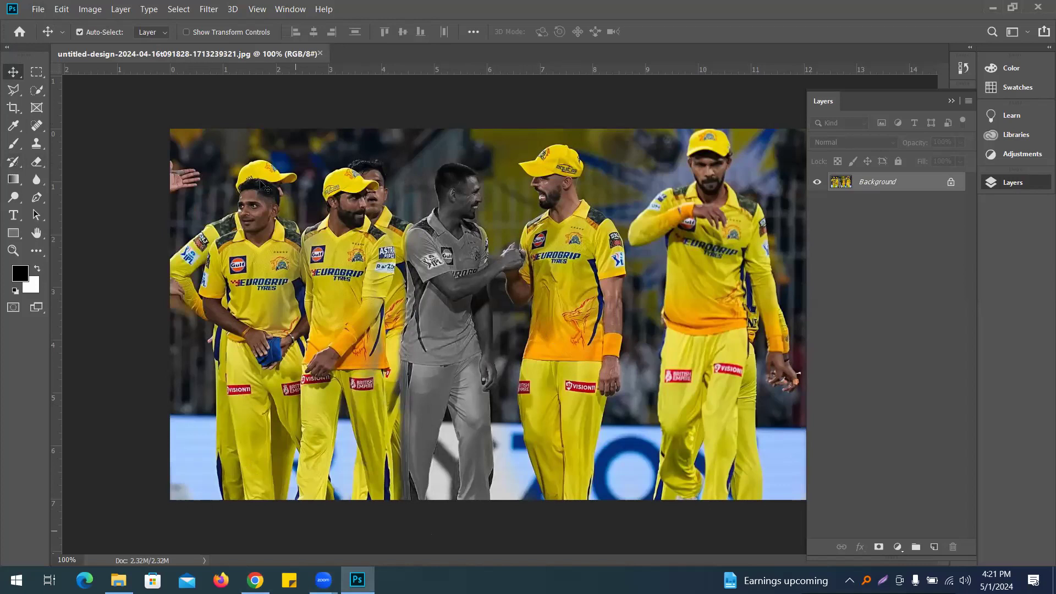
{"action": "left_click", "coordinate": [320, 54]}
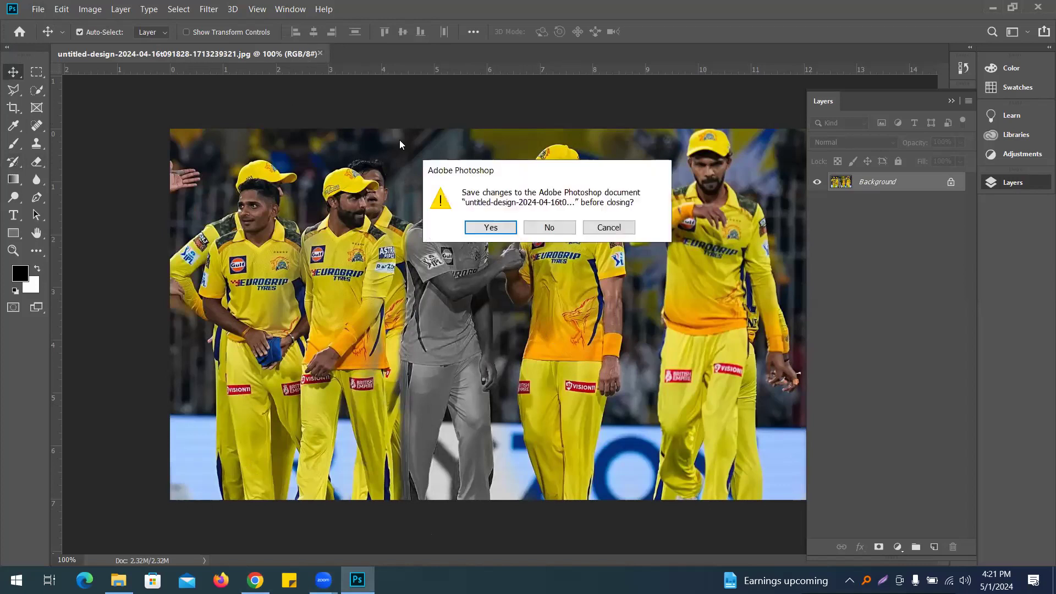
{"action": "left_click", "coordinate": [549, 228]}
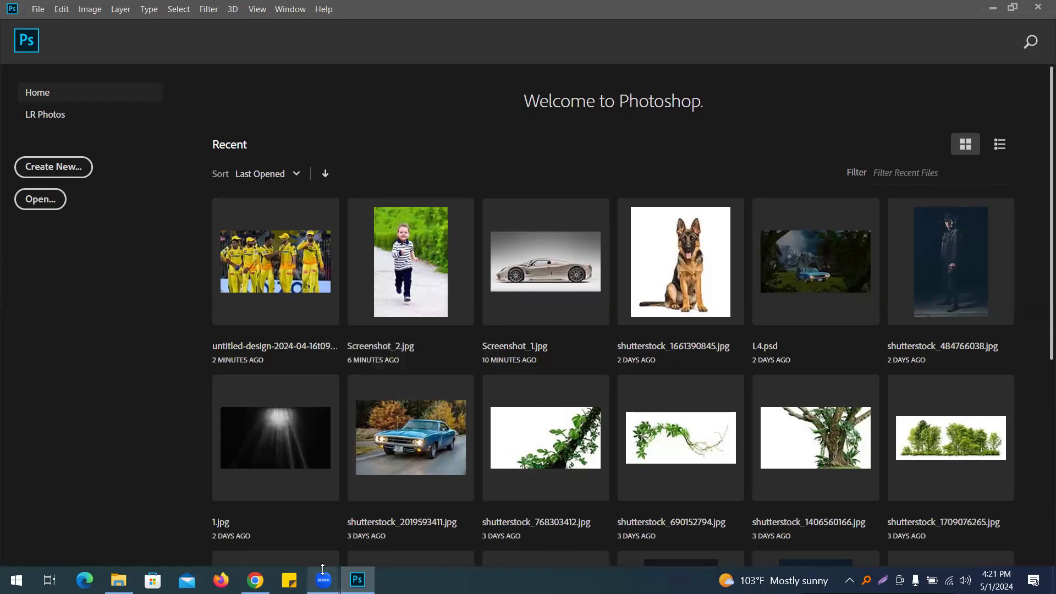
Switch to Chrome and run a Google image search for "box".
{"action": "left_click", "coordinate": [255, 581]}
{"action": "scroll", "coordinate": [288, 102], "scroll_direction": "up", "scroll_amount": 3}
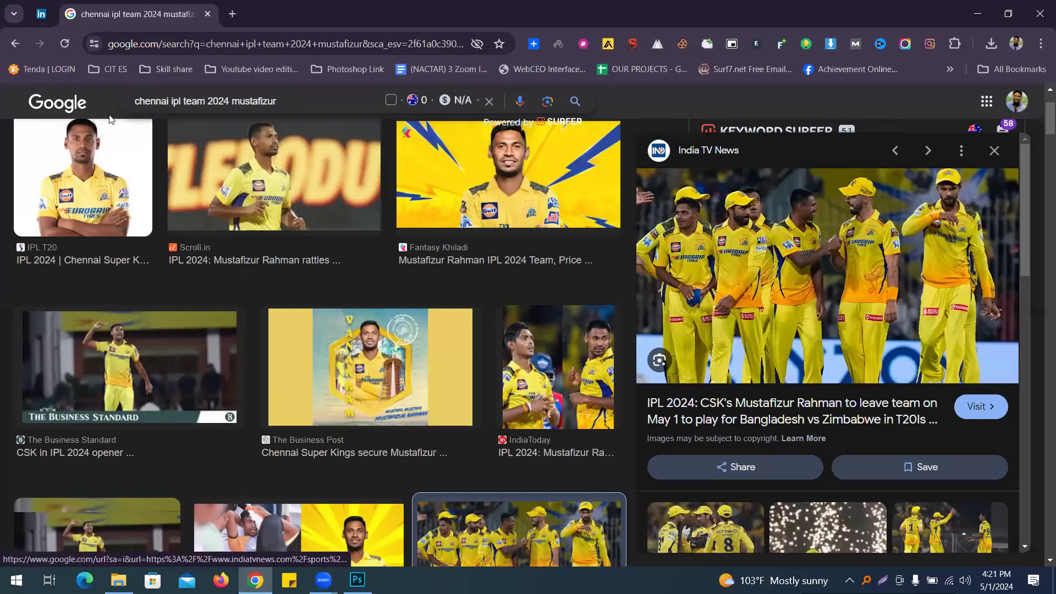
{"action": "key", "text": "ctrl+a"}
{"action": "type", "text": "box"}
{"action": "key", "text": "Return"}
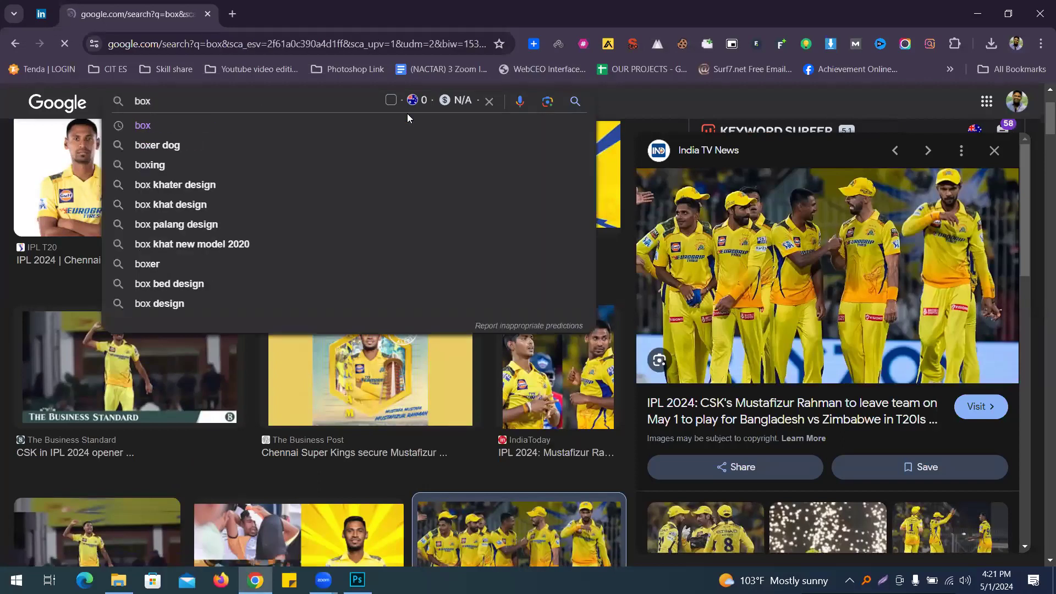
Choose the Shipkar Express corrugated box from the image results and open its preview.
{"action": "scroll", "coordinate": [431, 266], "scroll_direction": "down", "scroll_amount": 3}
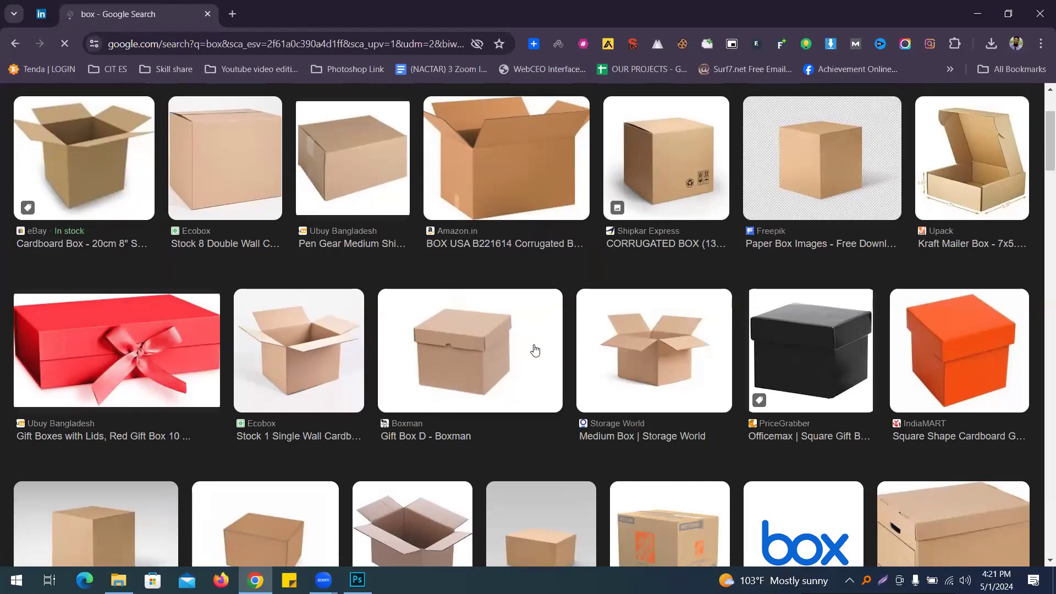
{"action": "scroll", "coordinate": [533, 350], "scroll_direction": "down", "scroll_amount": 3}
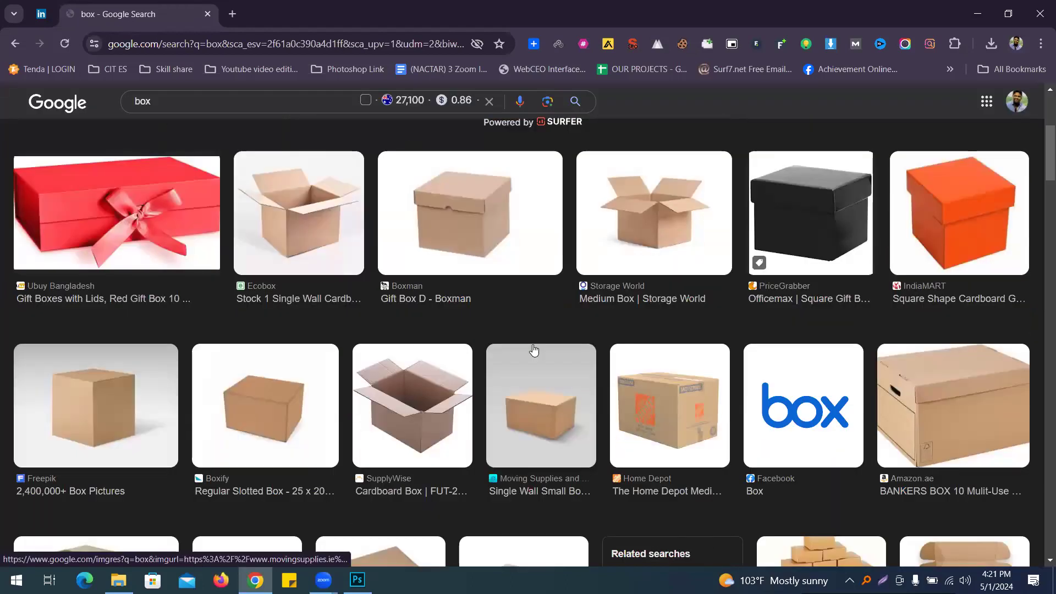
{"action": "scroll", "coordinate": [534, 349], "scroll_direction": "up", "scroll_amount": 3}
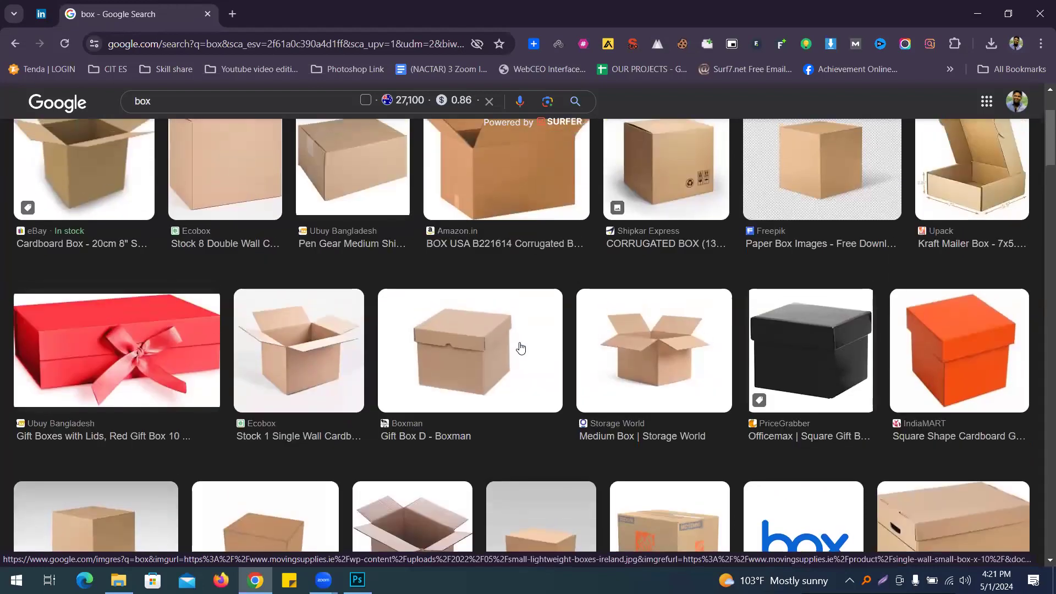
{"action": "scroll", "coordinate": [511, 346], "scroll_direction": "down", "scroll_amount": 3}
{"action": "scroll", "coordinate": [511, 344], "scroll_direction": "up", "scroll_amount": 4}
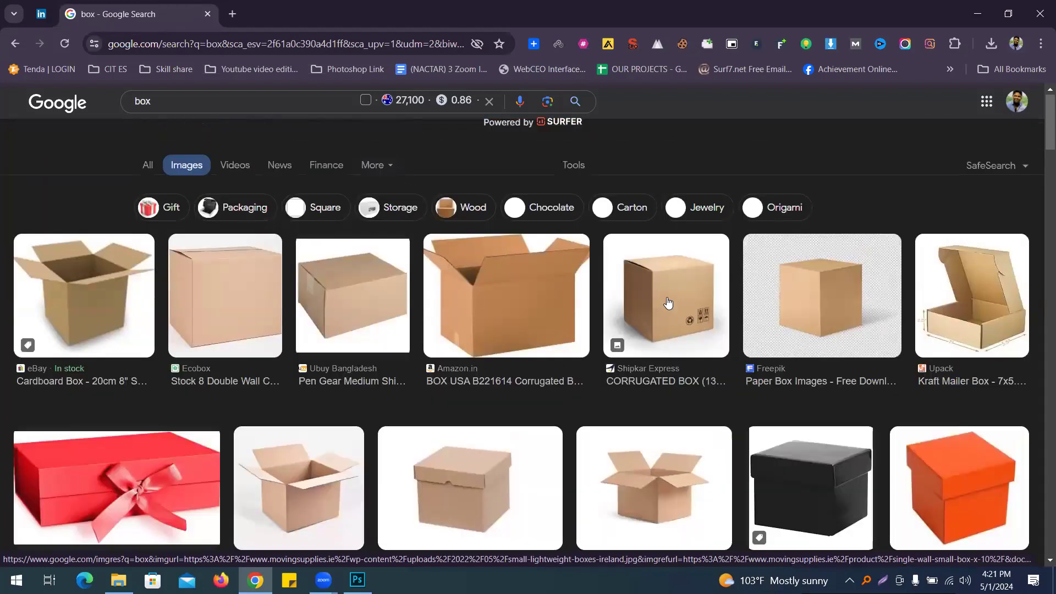
{"action": "left_click", "coordinate": [672, 320]}
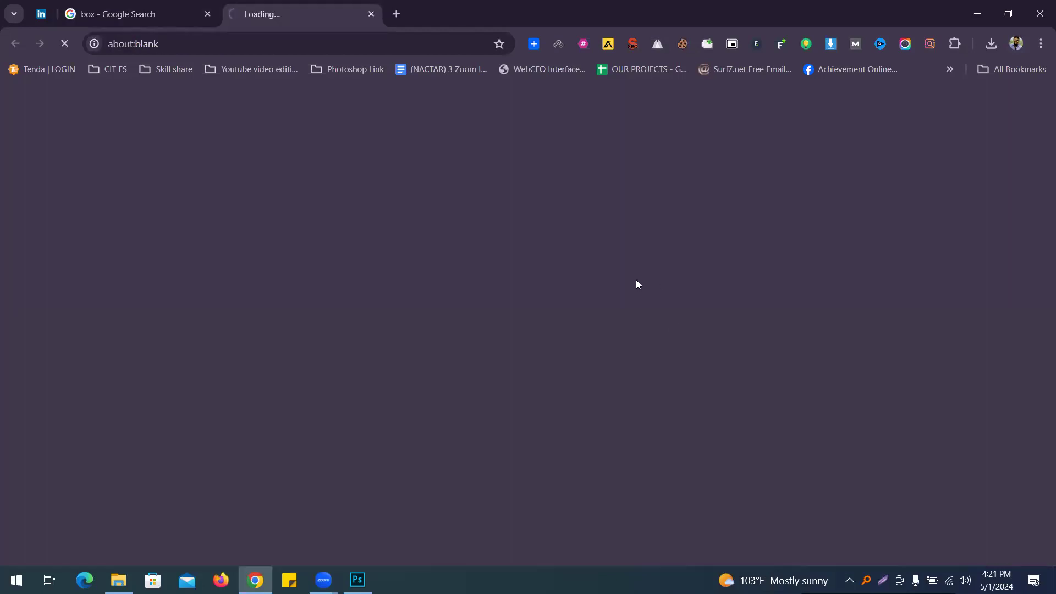
{"action": "left_click", "coordinate": [373, 15]}
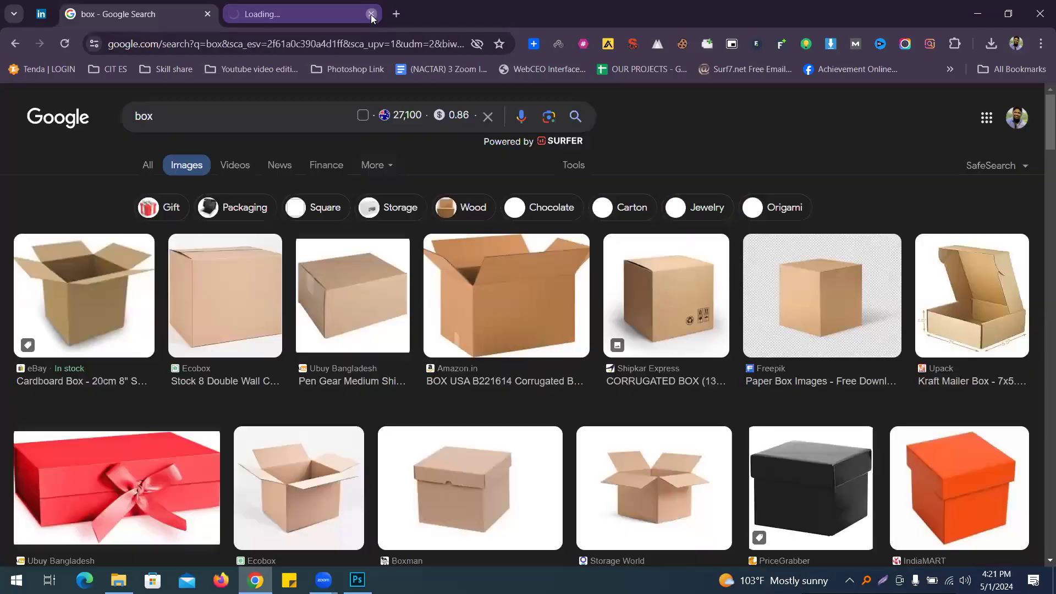
{"action": "left_click", "coordinate": [642, 315]}
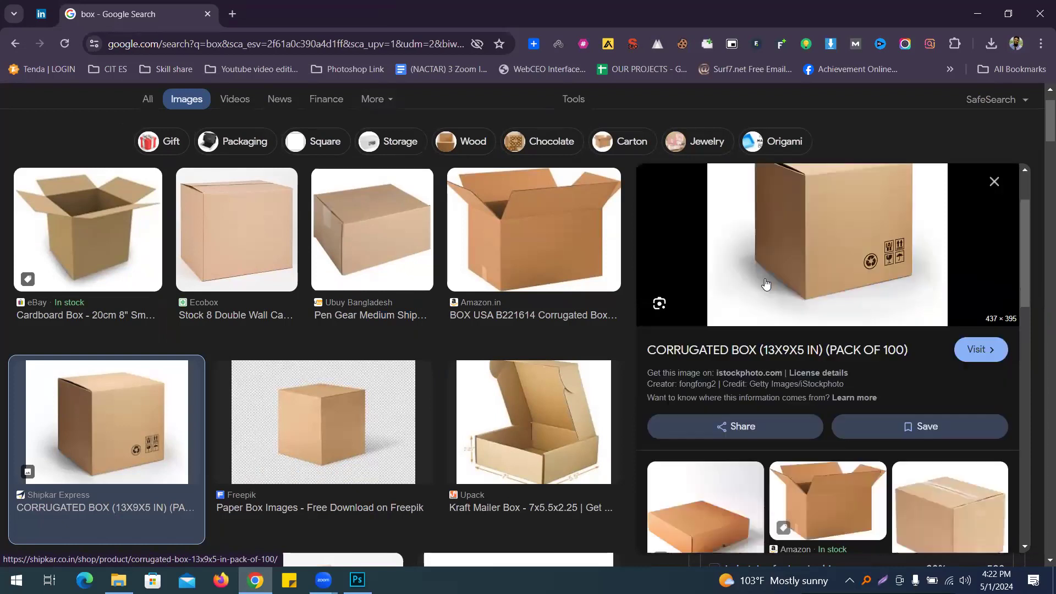
Open the previewed corrugated box image on its own in a new browser tab.
{"action": "scroll", "coordinate": [767, 286], "scroll_direction": "down", "scroll_amount": 5}
{"action": "scroll", "coordinate": [740, 281], "scroll_direction": "up", "scroll_amount": 5}
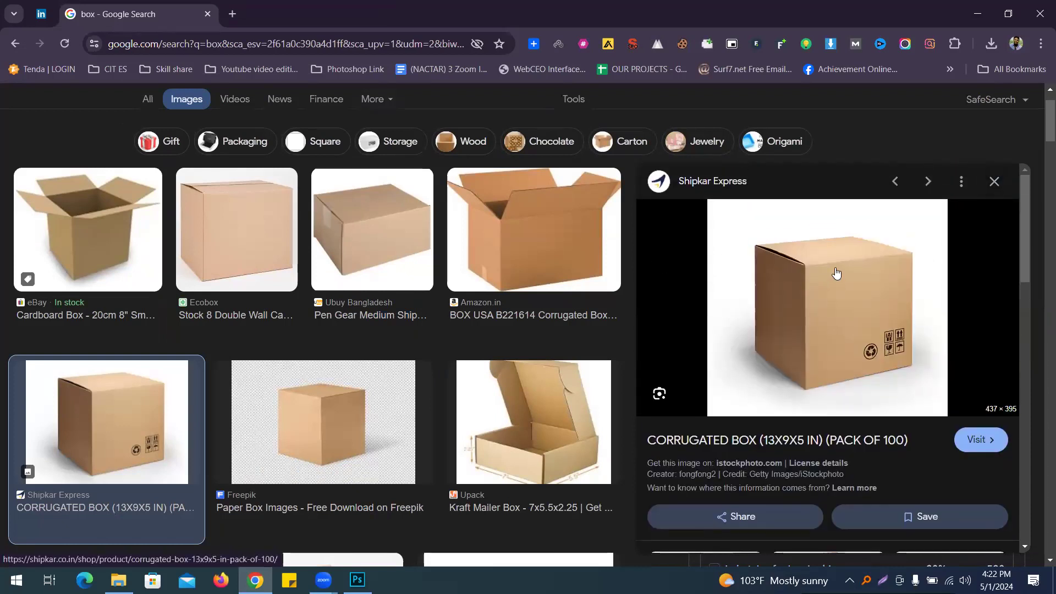
{"action": "right_click", "coordinate": [836, 269]}
{"action": "left_click", "coordinate": [694, 434]}
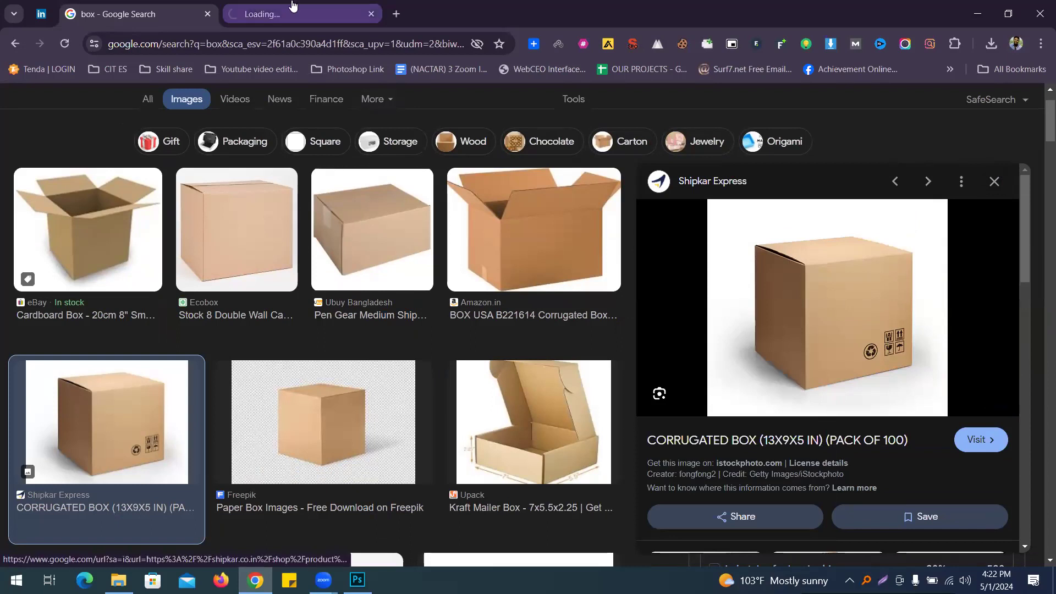
{"action": "left_click", "coordinate": [294, 14]}
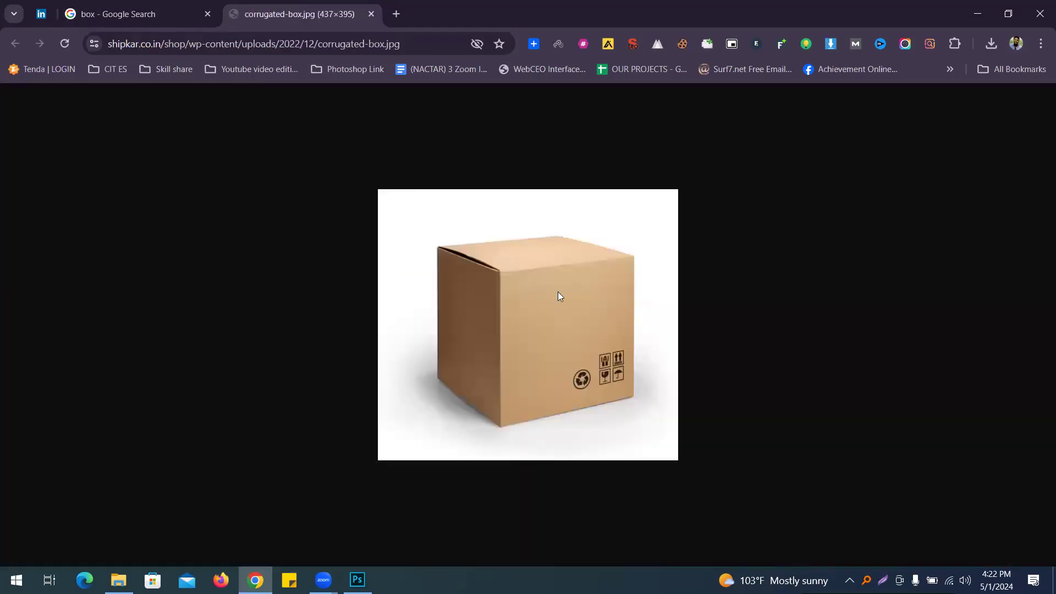
Save the box image to the Desktop as corrugated-box in JPEG format.
{"action": "right_click", "coordinate": [529, 299]}
{"action": "left_click", "coordinate": [620, 319]}
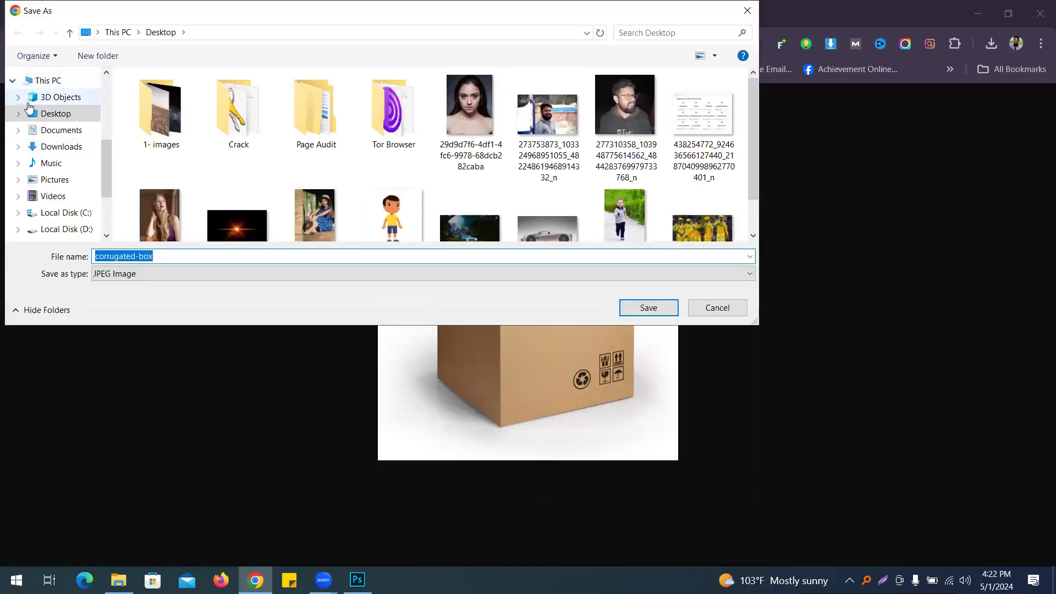
{"action": "left_click", "coordinate": [46, 118]}
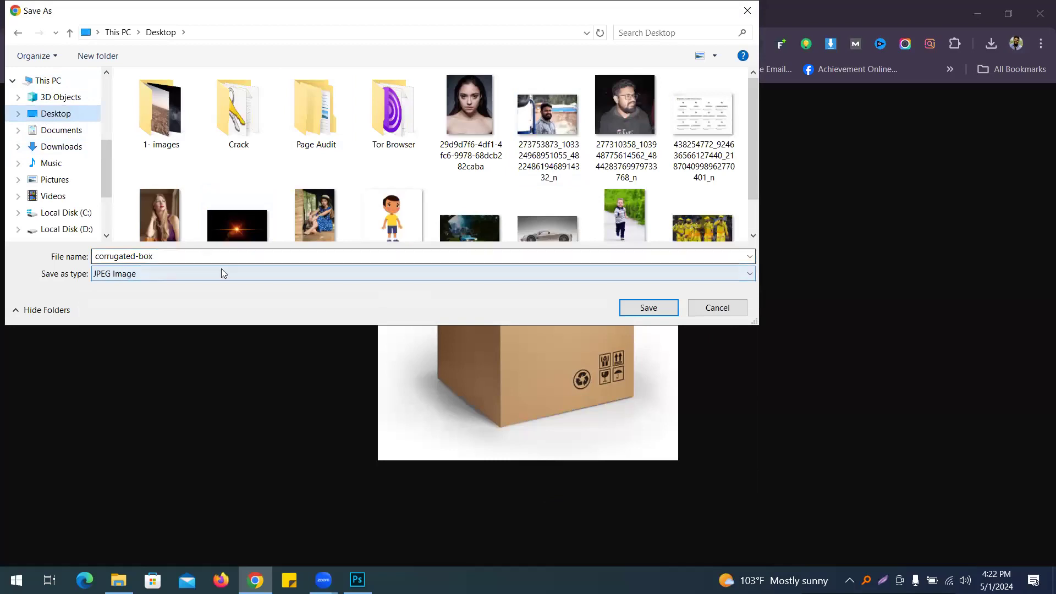
{"action": "left_click", "coordinate": [650, 307]}
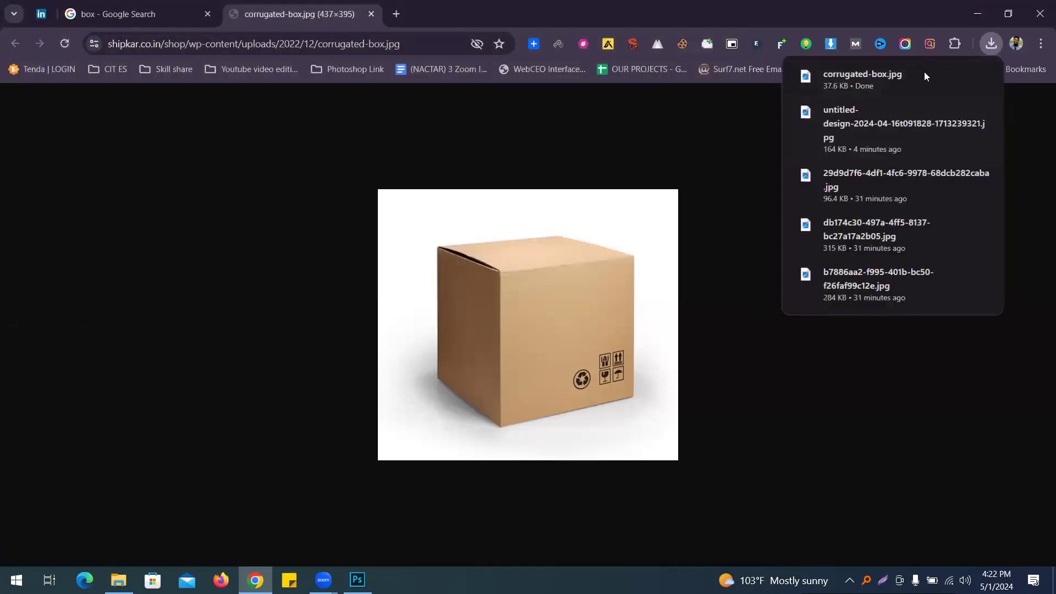
Switch to Photoshop and open corrugated-box.jpg from the Desktop, enlarged to 300%.
{"action": "left_click", "coordinate": [357, 579]}
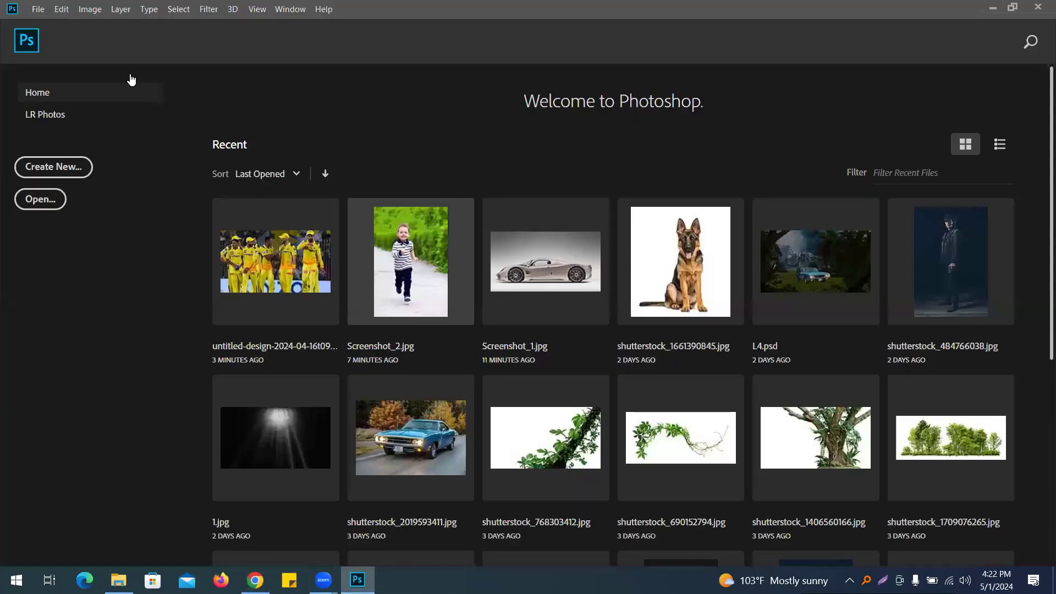
{"action": "left_click", "coordinate": [40, 200]}
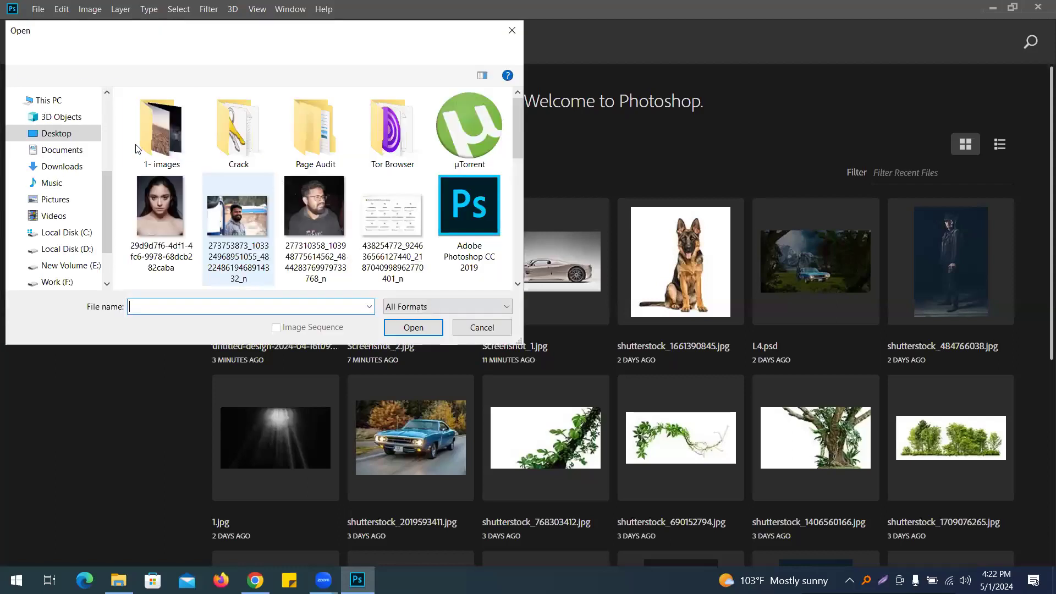
{"action": "scroll", "coordinate": [171, 231], "scroll_direction": "down", "scroll_amount": 4}
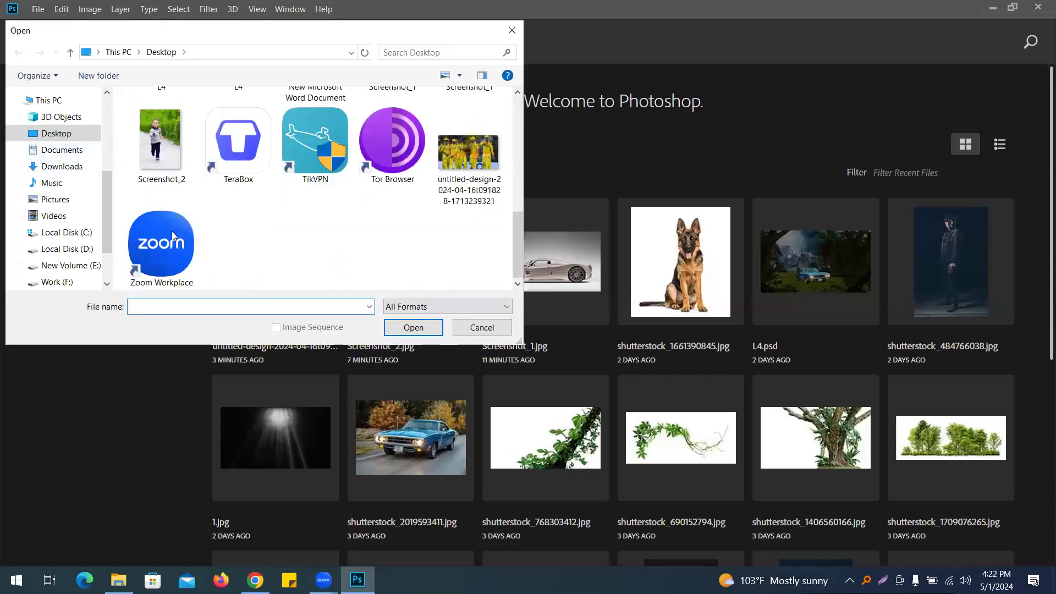
{"action": "scroll", "coordinate": [374, 215], "scroll_direction": "up", "scroll_amount": 2}
{"action": "double_click", "coordinate": [320, 151]}
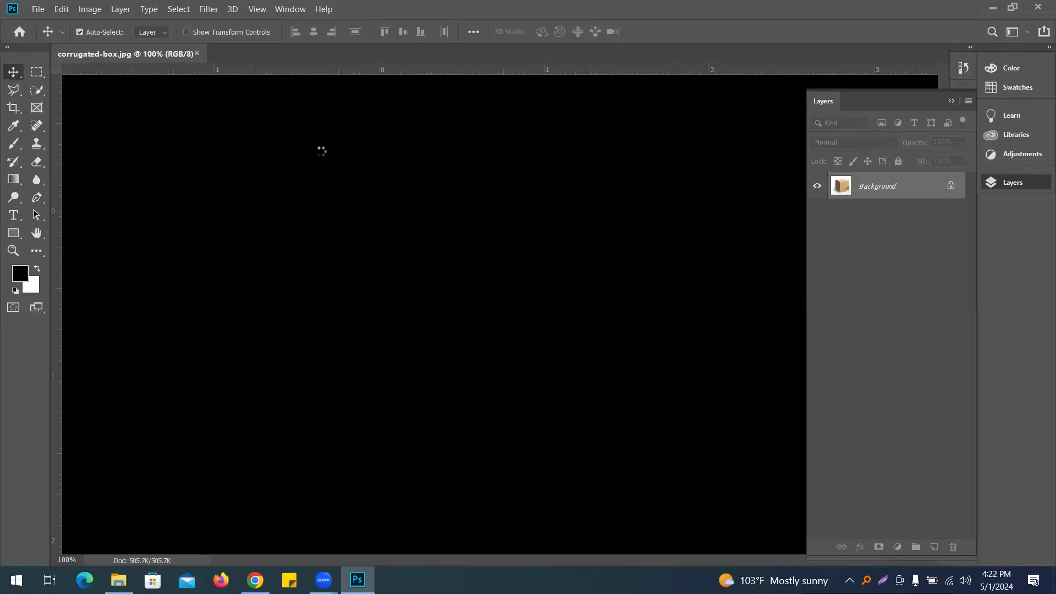
{"action": "left_click", "coordinate": [504, 320], "text": "ctrl"}
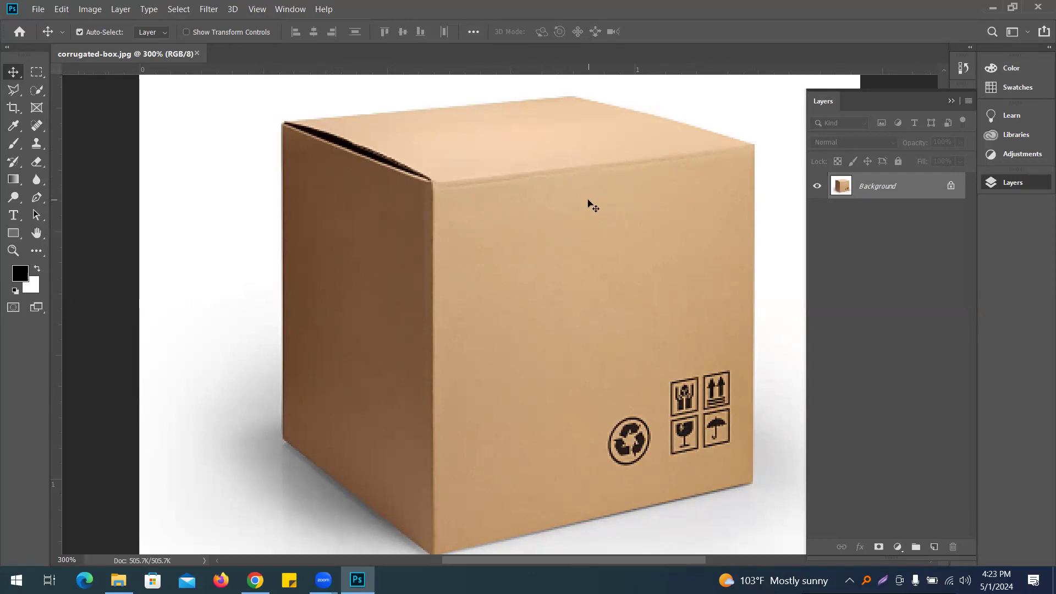
Switch to the Chrome browser and search the web for "nactar logo".
{"action": "left_click", "coordinate": [255, 580]}
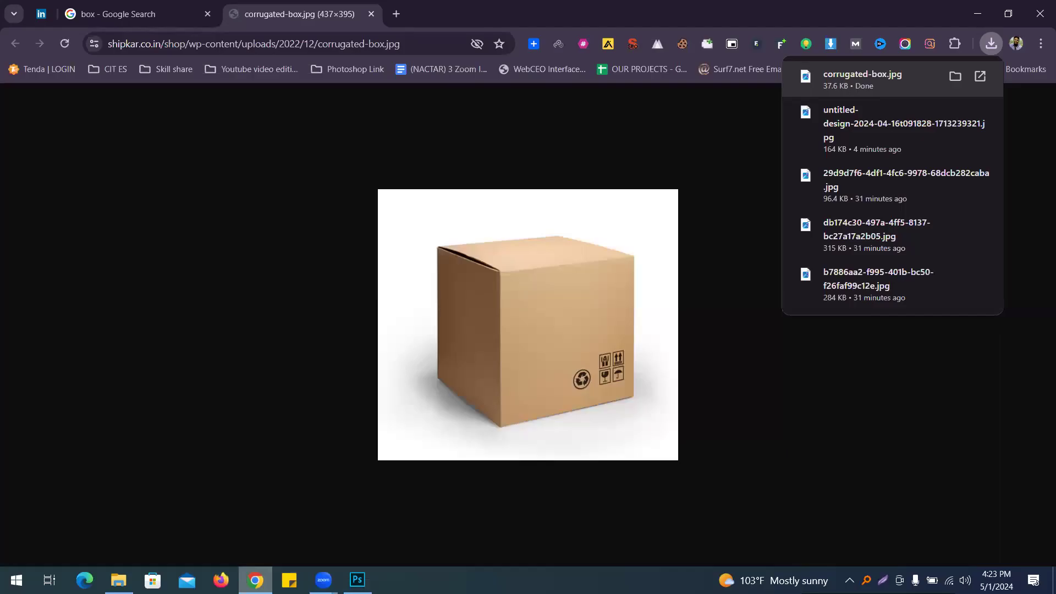
{"action": "left_click", "coordinate": [359, 50]}
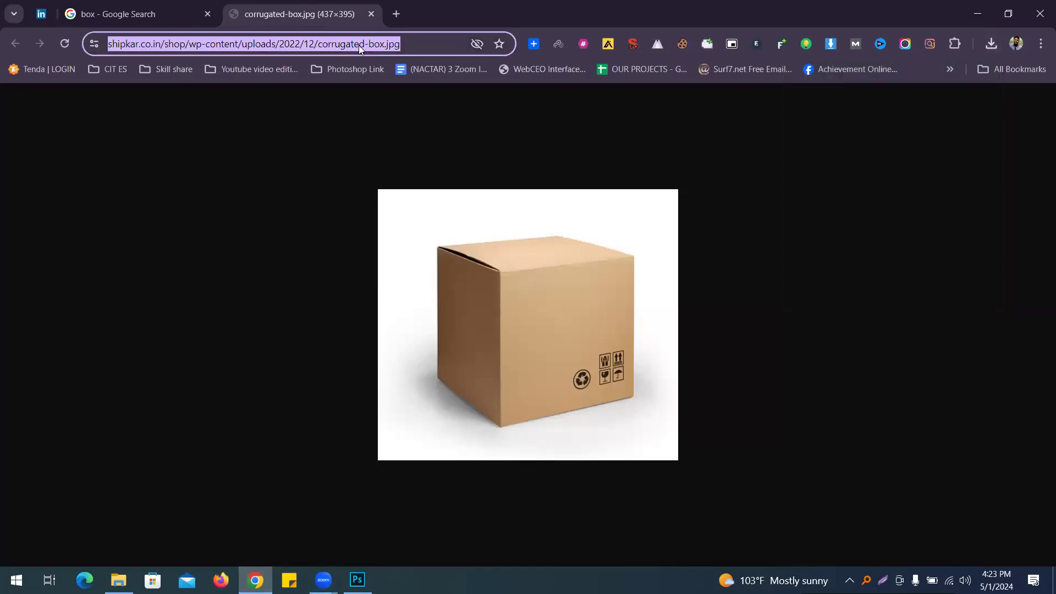
{"action": "type", "text": "nam"}
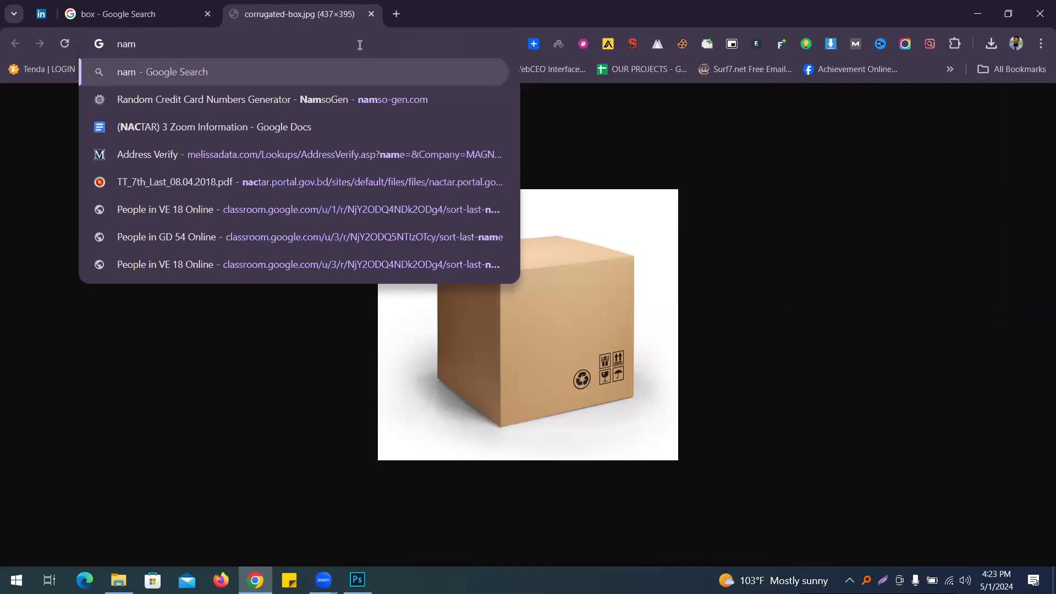
{"action": "key", "text": "BackSpace"}
{"action": "type", "text": "ctar logo"}
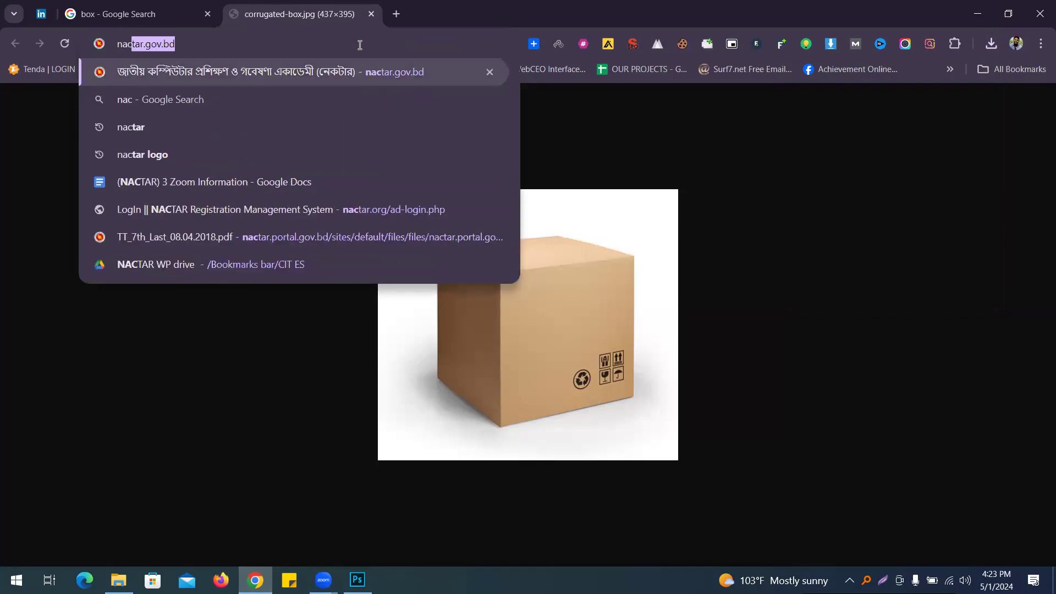
{"action": "key", "text": "Return"}
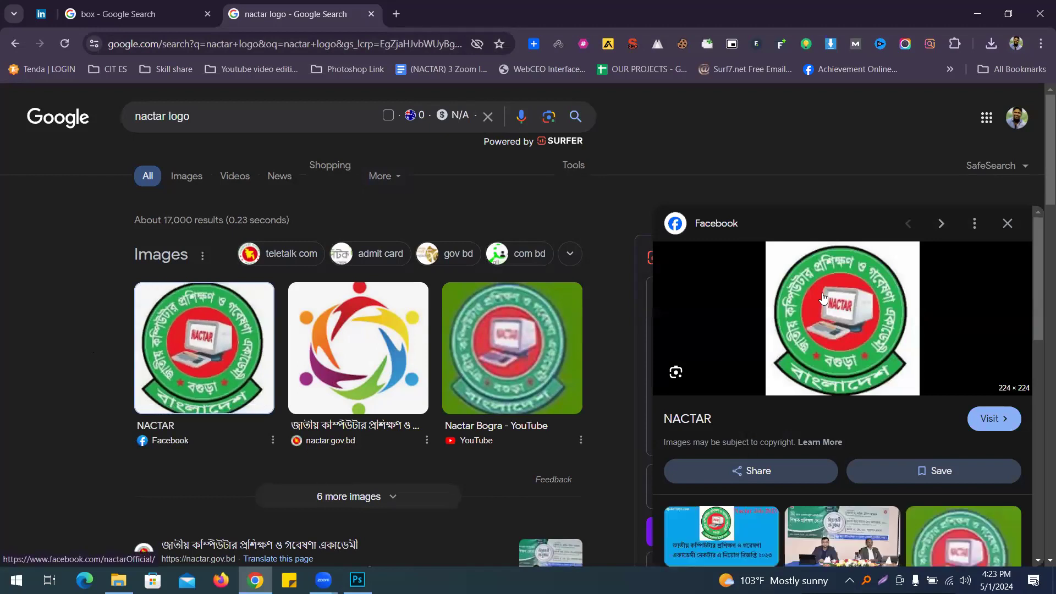
Save the previewed round NACTAR logo to the Desktop as images in JPEG format.
{"action": "right_click", "coordinate": [823, 298]}
{"action": "left_click", "coordinate": [691, 226]}
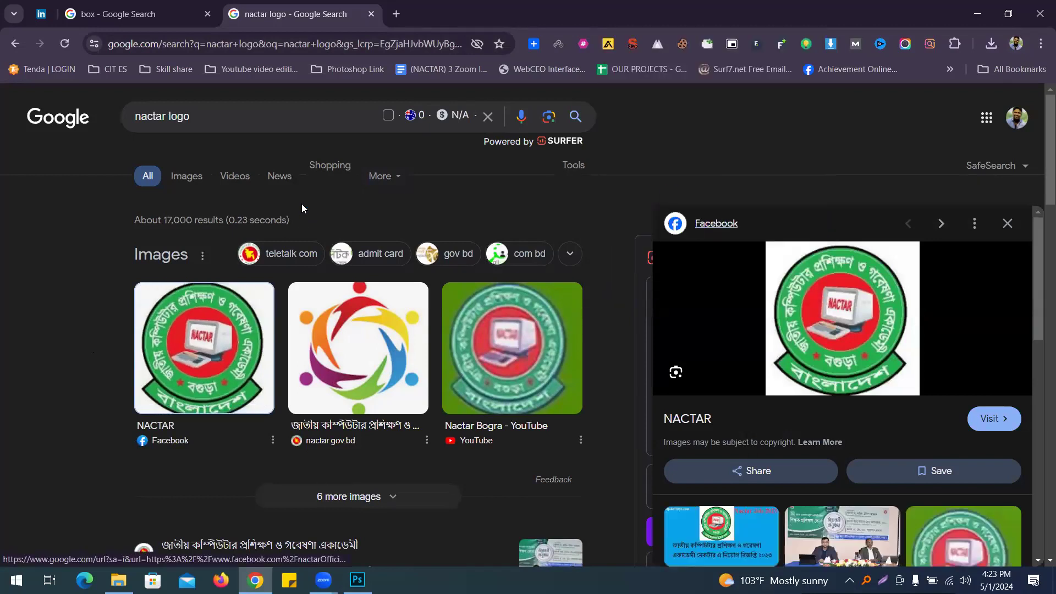
{"action": "scroll", "coordinate": [273, 177], "scroll_direction": "down", "scroll_amount": 5}
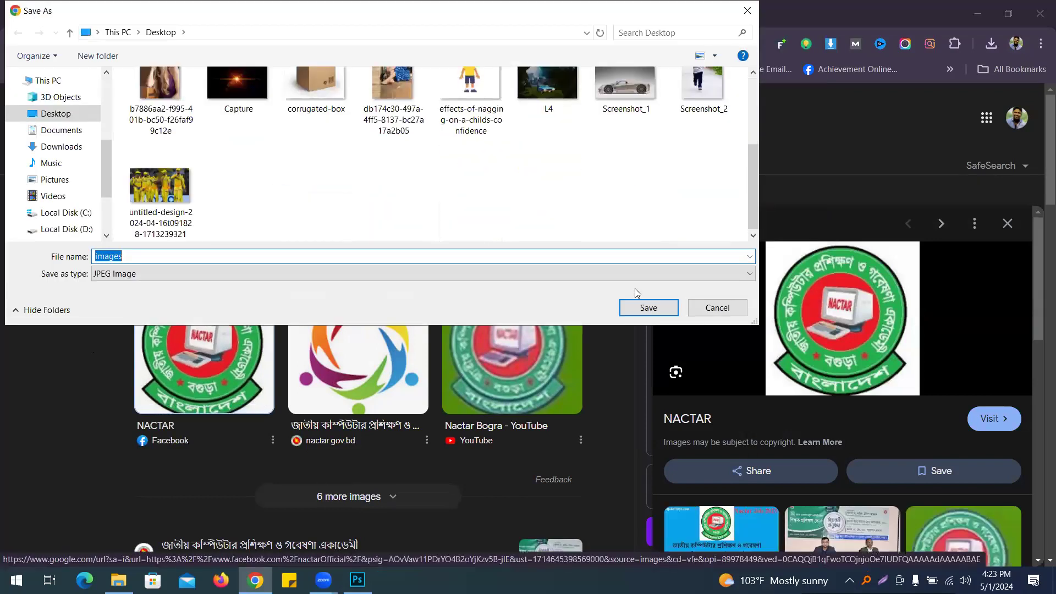
{"action": "left_click", "coordinate": [636, 310]}
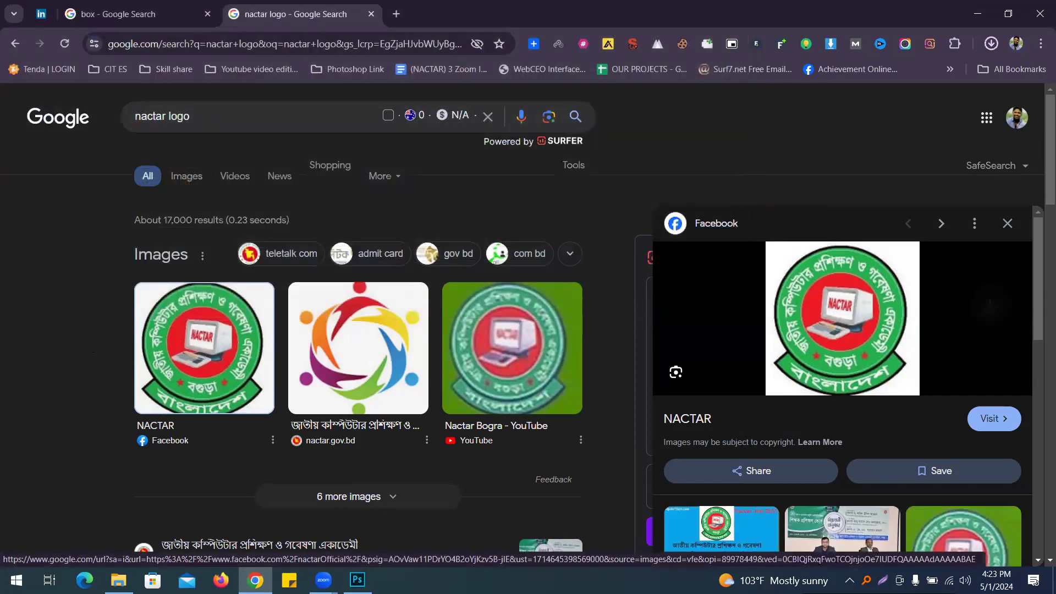
Switch to Photoshop and open the logo file images.jpg from the Desktop.
{"action": "left_click", "coordinate": [358, 579]}
{"action": "left_click", "coordinate": [38, 6]}
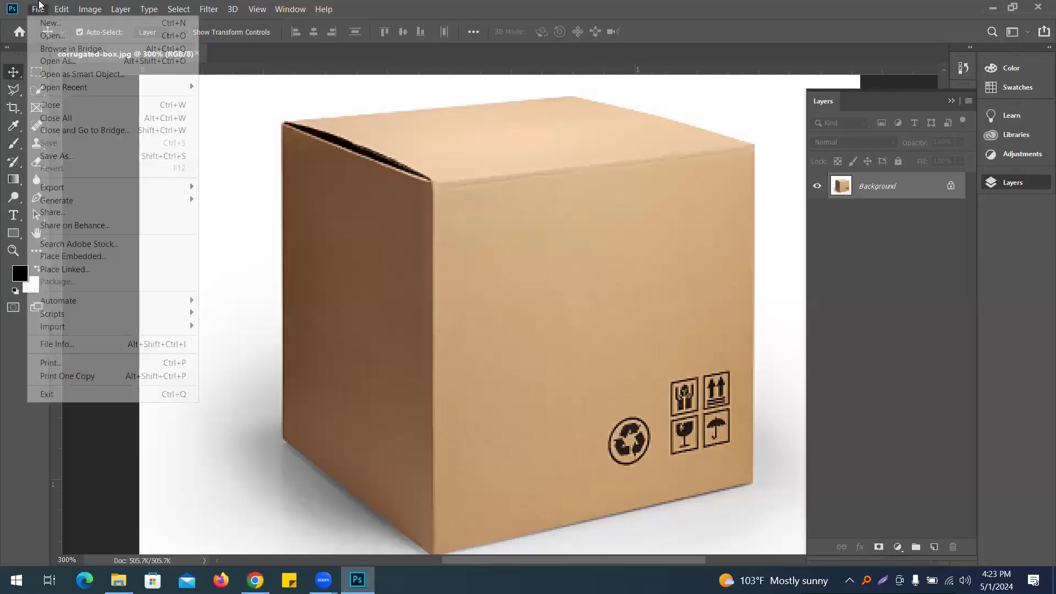
{"action": "left_click", "coordinate": [52, 35]}
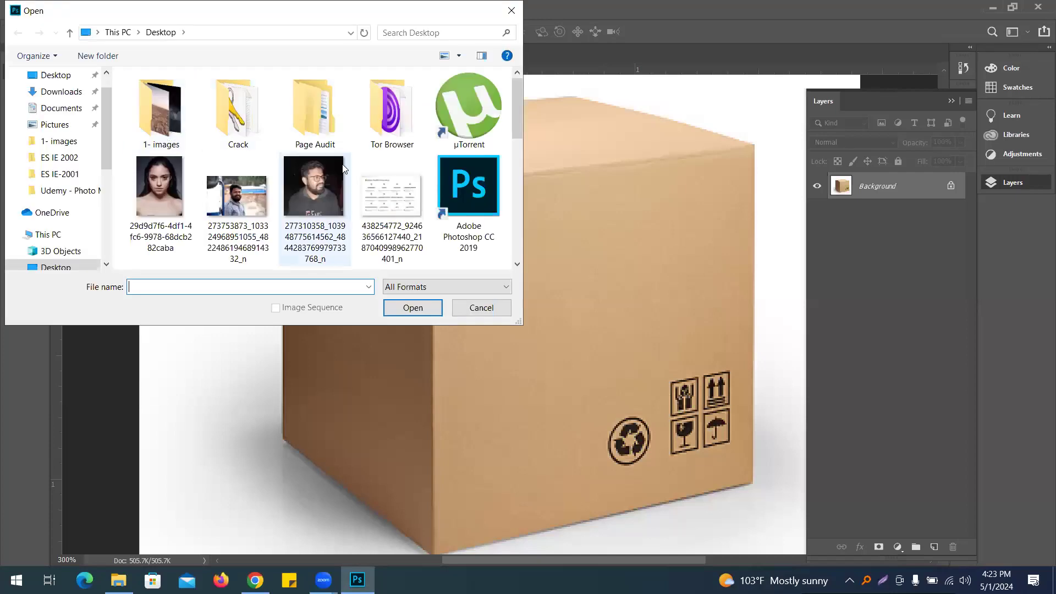
{"action": "scroll", "coordinate": [344, 168], "scroll_direction": "down", "scroll_amount": 5}
{"action": "double_click", "coordinate": [186, 210]}
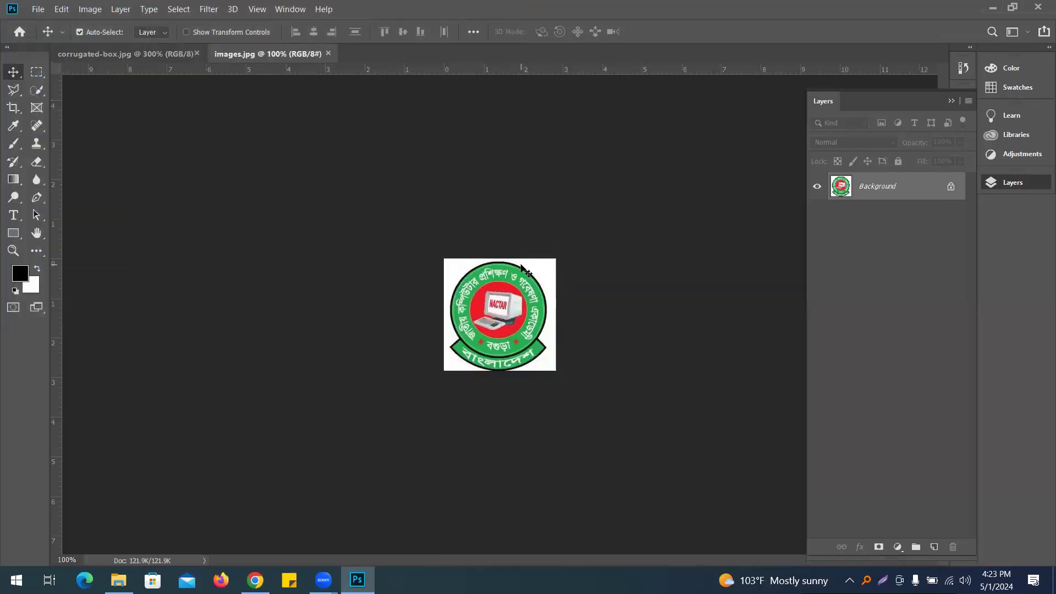
Hide the logo's white background using a Magic Wand selection and an inverted layer mask, and convert the layer to a smart object.
{"action": "left_click", "coordinate": [37, 89]}
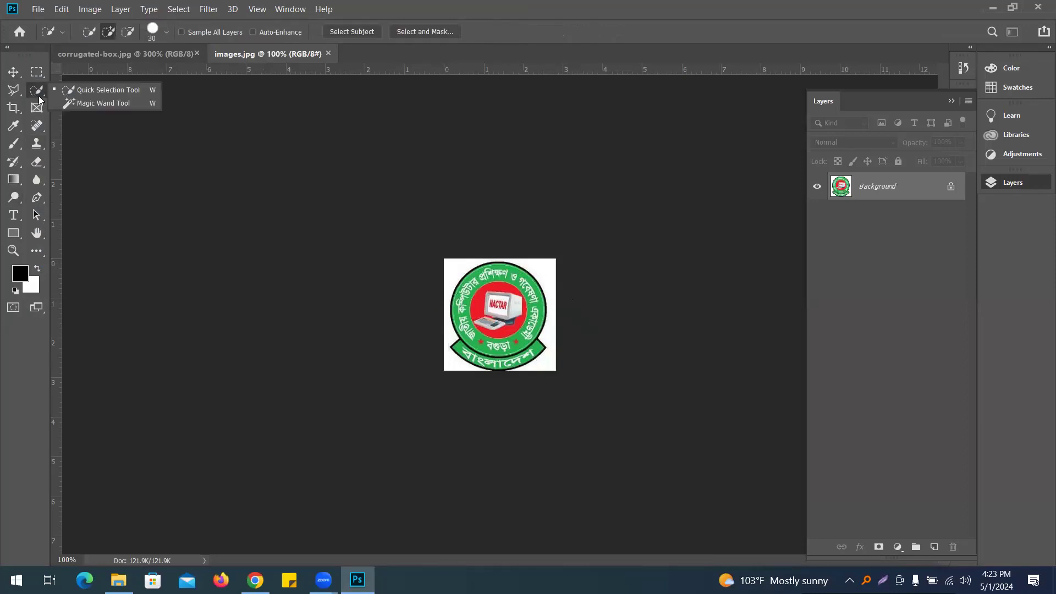
{"action": "left_click", "coordinate": [80, 103]}
{"action": "left_click", "coordinate": [454, 271]}
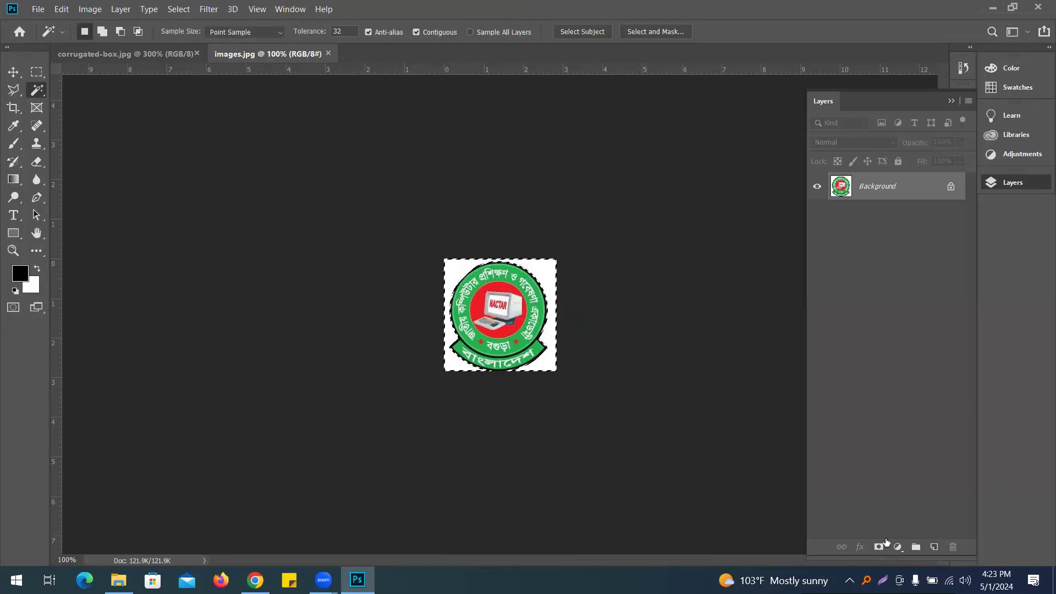
{"action": "left_click", "coordinate": [879, 546]}
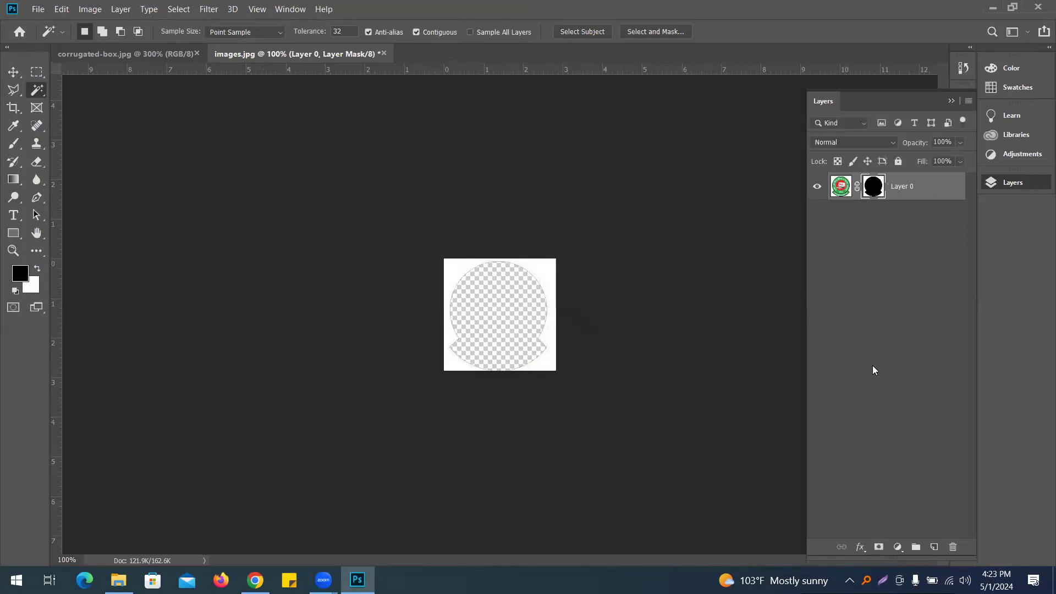
{"action": "key", "text": "ctrl+i"}
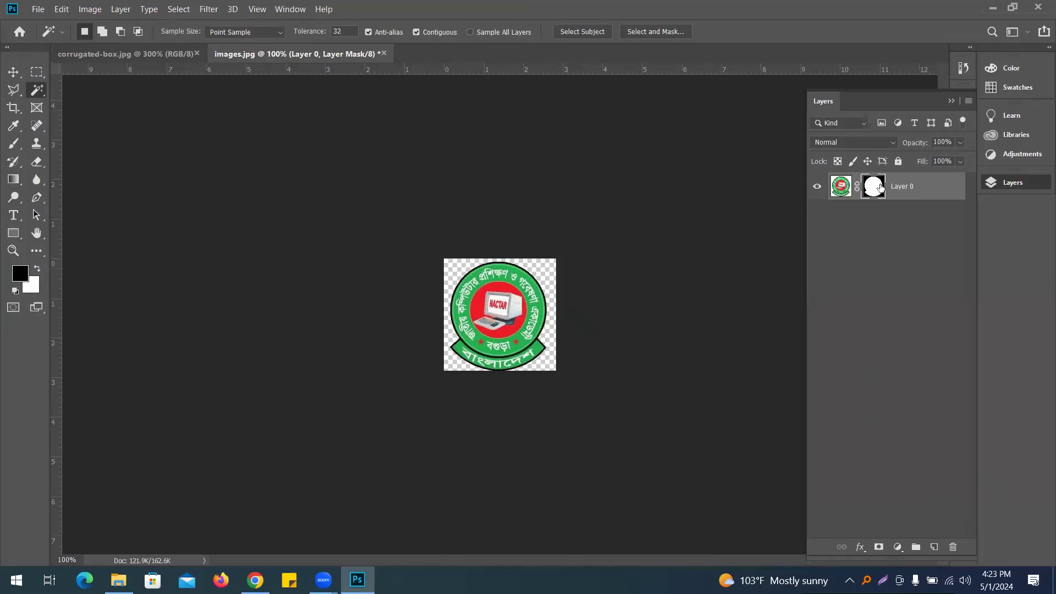
{"action": "right_click", "coordinate": [929, 187]}
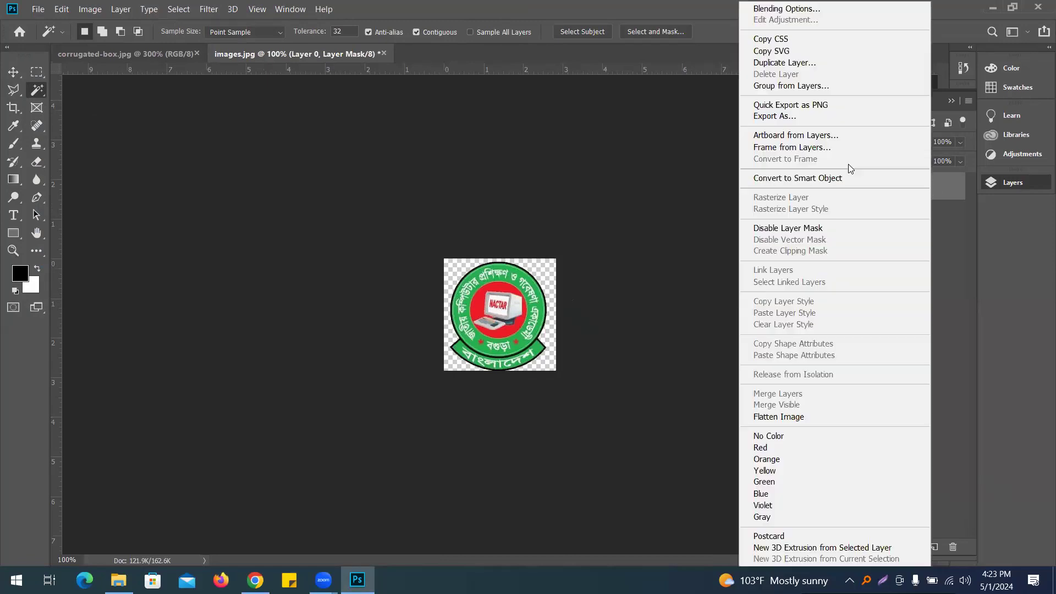
{"action": "left_click", "coordinate": [800, 178]}
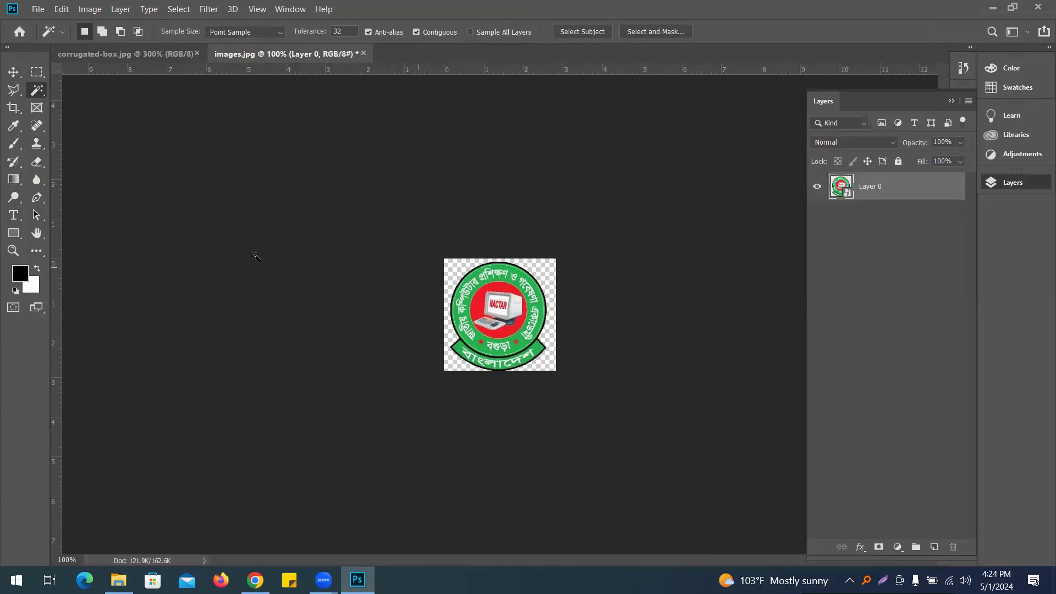
Copy the whole masked logo and return to the corrugated-box.jpg document.
{"action": "left_click", "coordinate": [17, 72]}
{"action": "key", "text": "ctrl+a"}
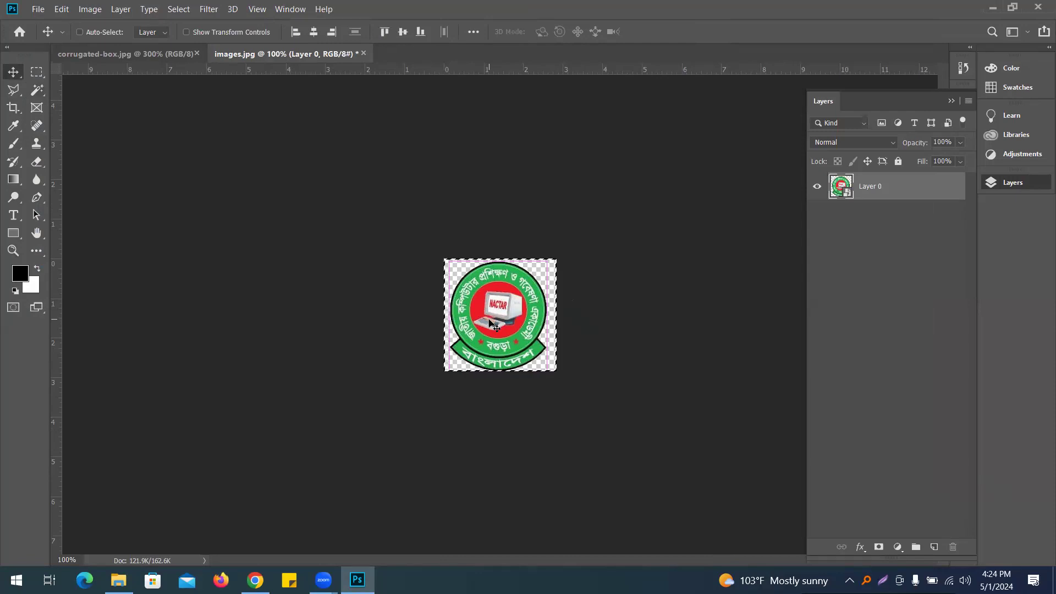
{"action": "left_click", "coordinate": [80, 32]}
{"action": "left_click", "coordinate": [170, 58]}
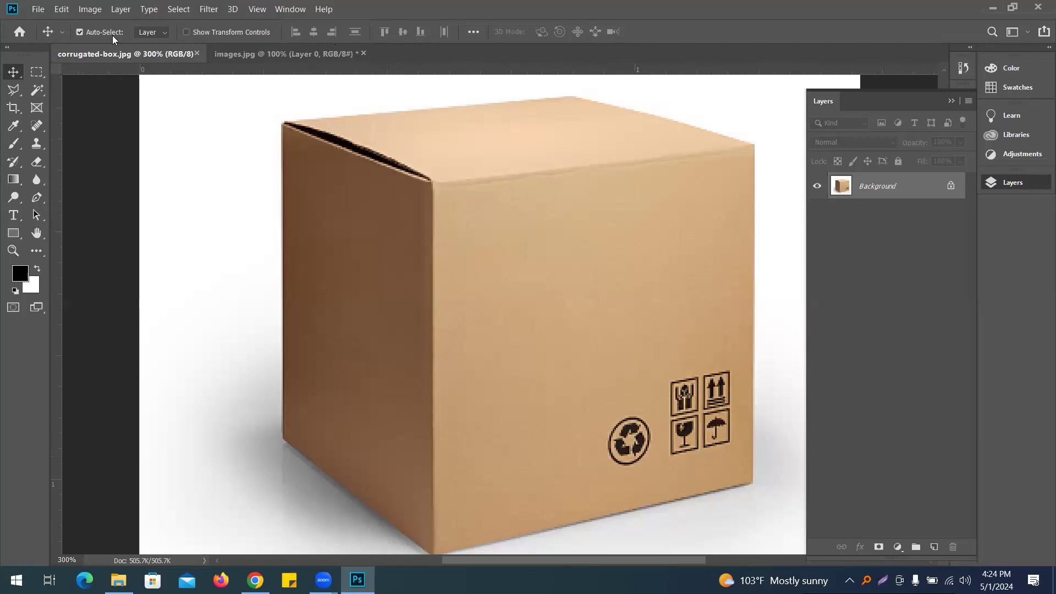
Open the Vanishing Point filter on the box image and define a perspective plane on the four corners of its top face.
{"action": "left_click", "coordinate": [204, 9]}
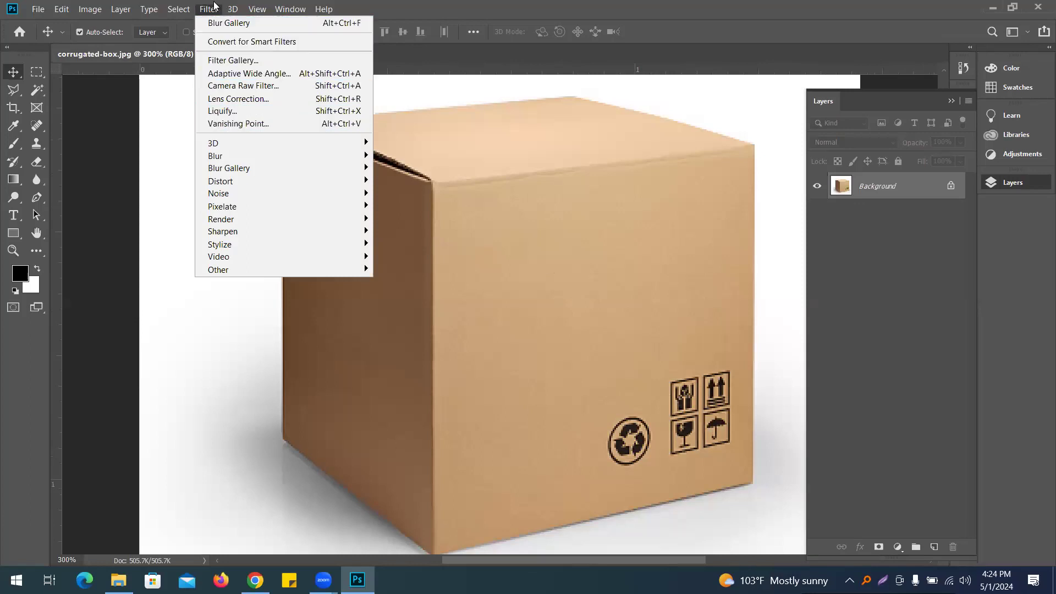
{"action": "left_click", "coordinate": [246, 123]}
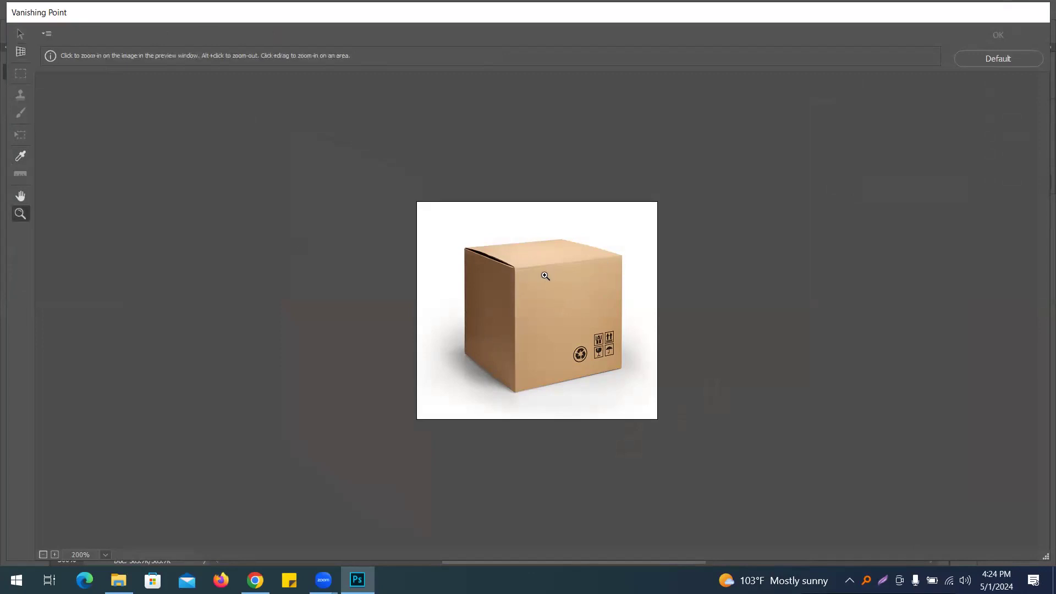
{"action": "key", "text": "ctrl+plus"}
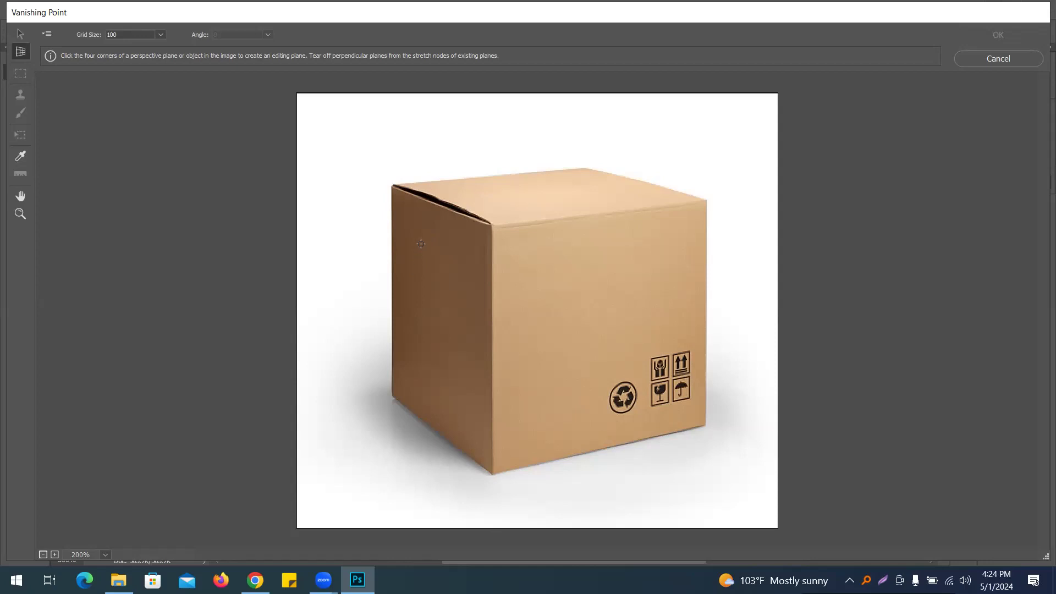
{"action": "left_click", "coordinate": [585, 166]}
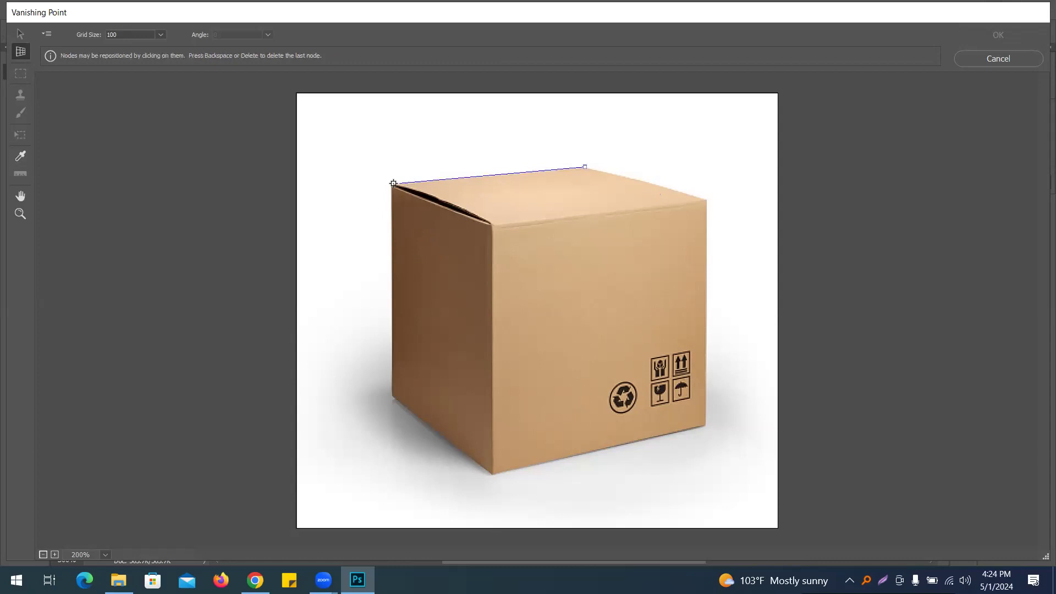
{"action": "left_click", "coordinate": [393, 183]}
{"action": "left_click", "coordinate": [490, 224]}
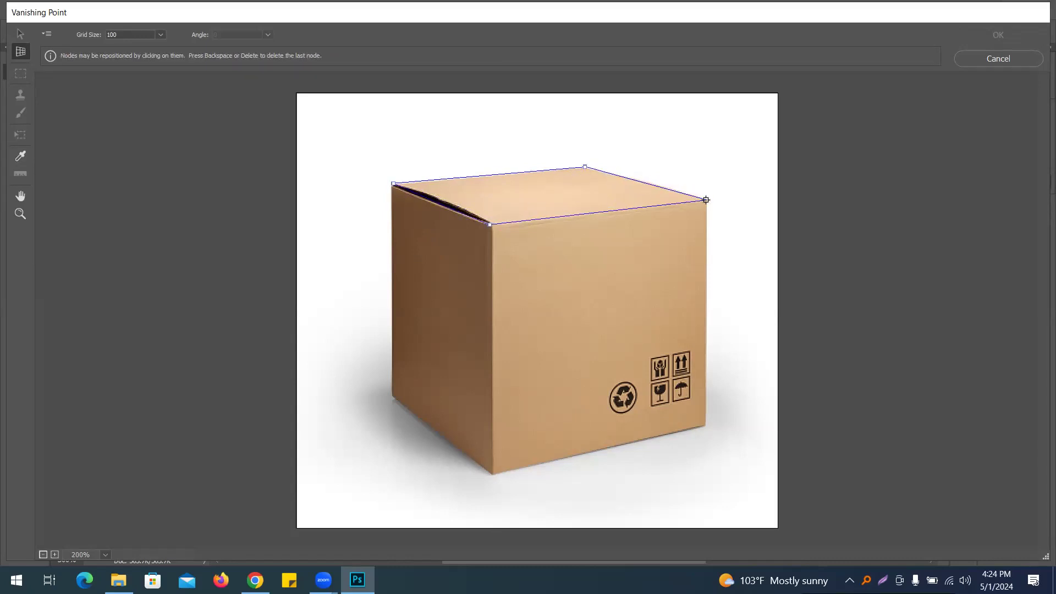
{"action": "left_click", "coordinate": [706, 200]}
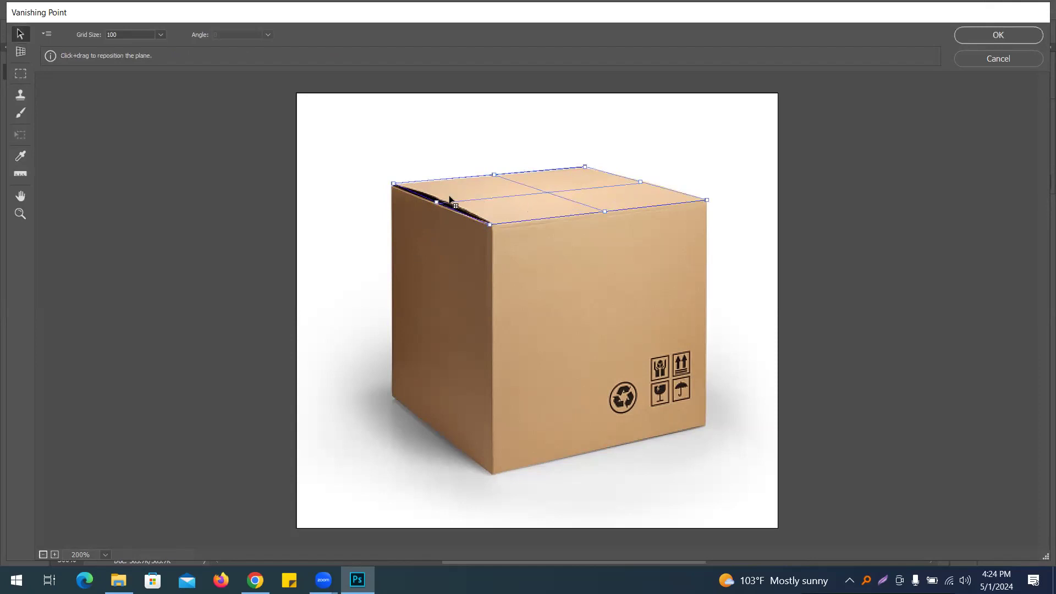
Tear off a perpendicular plane from the top plane and fit it to the box's dark side face.
{"action": "key", "text": "ctrl"}
{"action": "left_click_drag", "start_coordinate": [437, 203], "coordinate": [427, 266]}
{"action": "left_click_drag", "start_coordinate": [415, 334], "coordinate": [412, 433]}
{"action": "left_click_drag", "start_coordinate": [396, 294], "coordinate": [392, 298]}
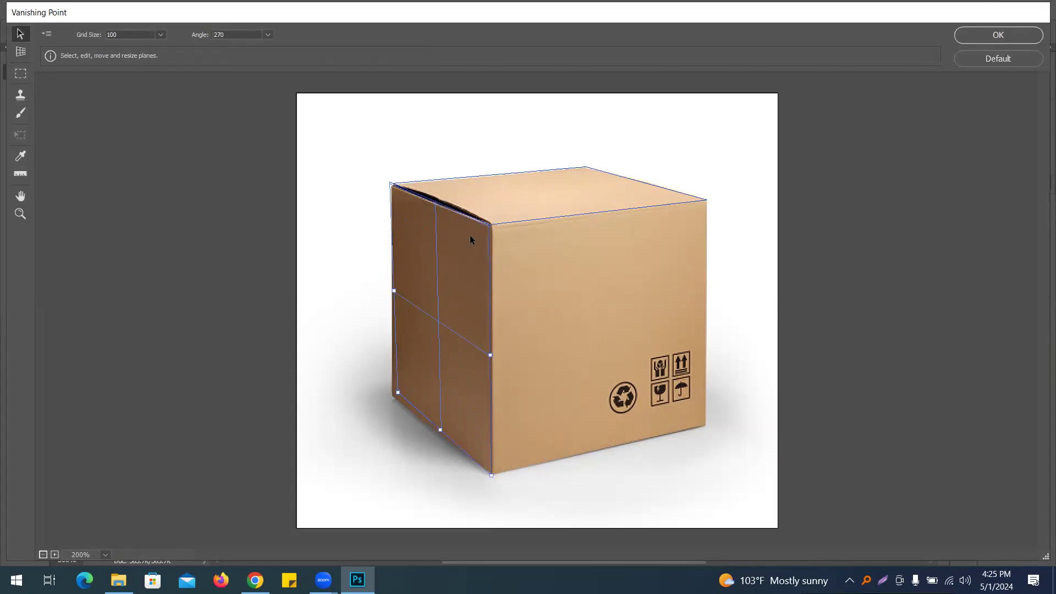
Paste the NACTAR logo, scale it down and place it across the edge between the box's top and dark side face.
{"action": "key", "text": "ctrl+v"}
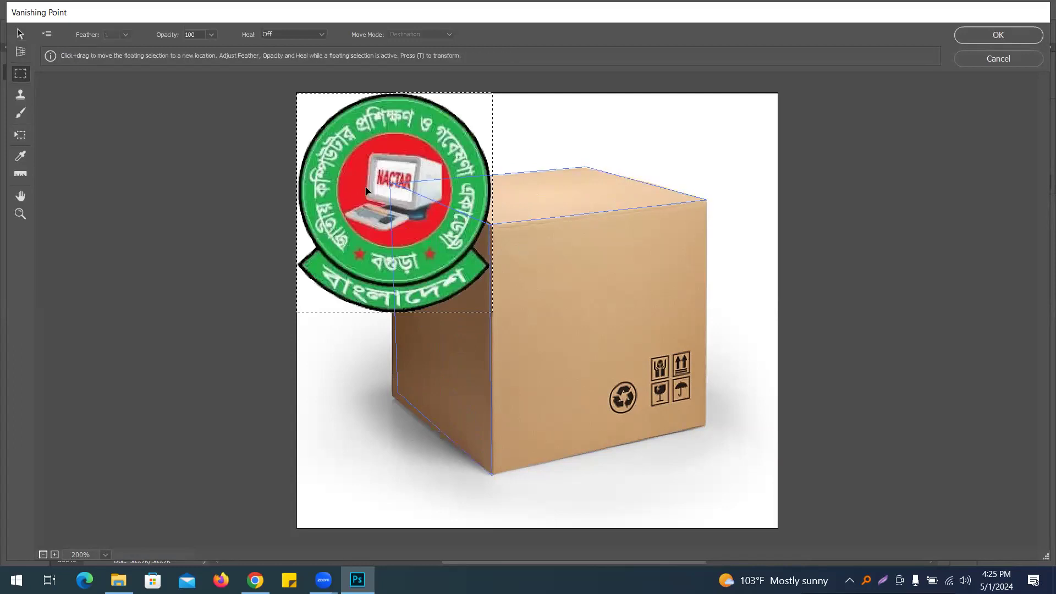
{"action": "key", "text": "t"}
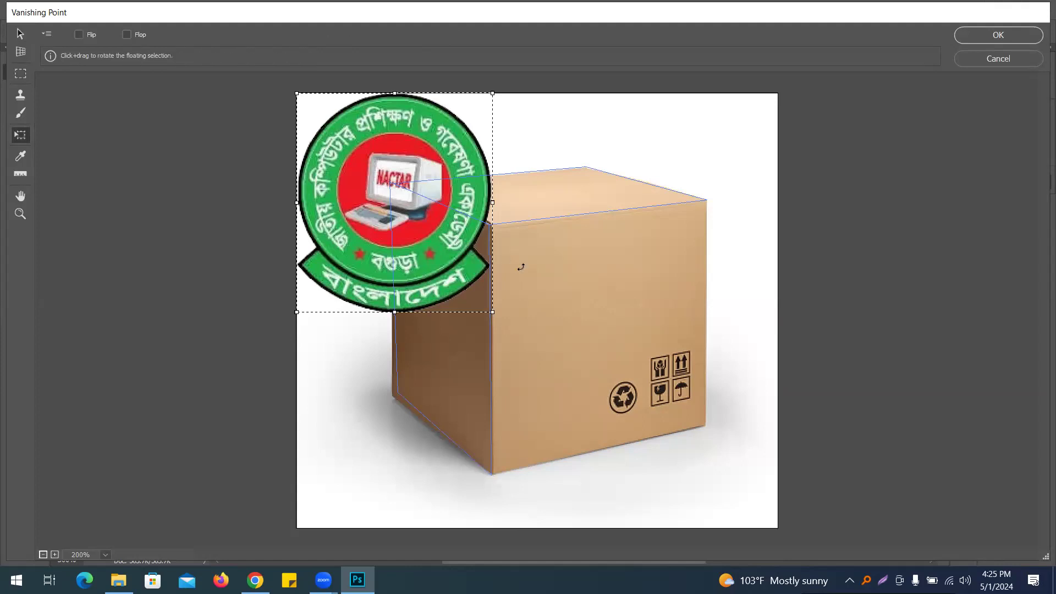
{"action": "left_click_drag", "start_coordinate": [492, 311], "coordinate": [373, 165]}
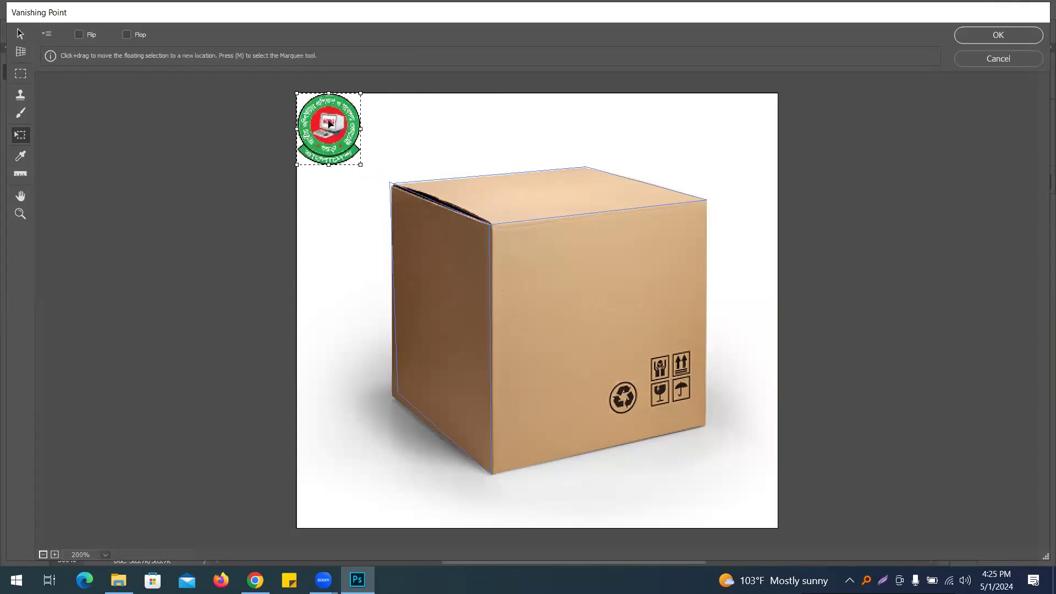
{"action": "left_click_drag", "start_coordinate": [329, 123], "coordinate": [440, 200]}
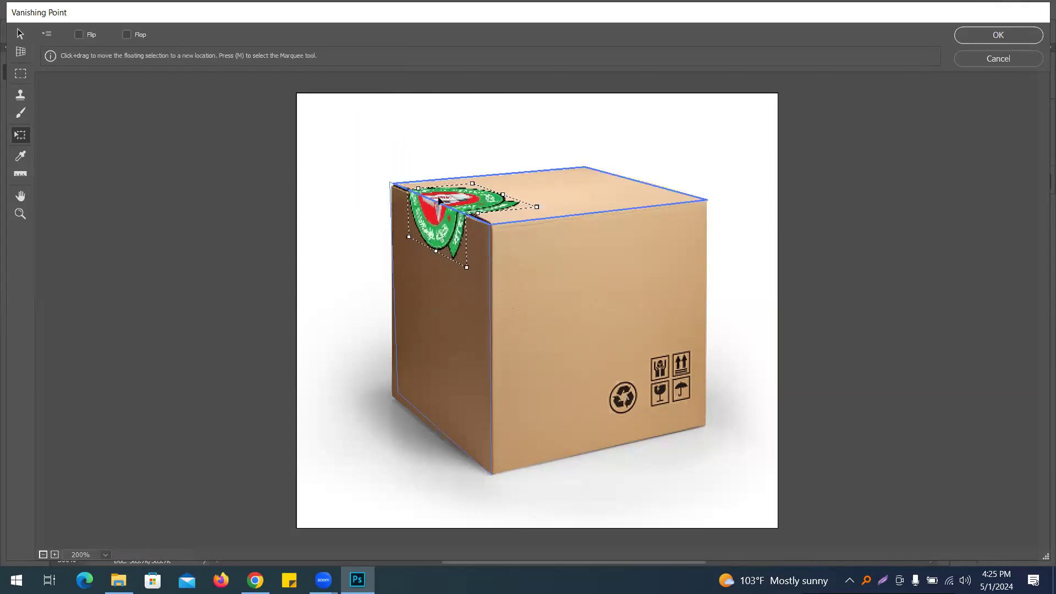
Shrink the wrapped logo further and reposition it over the open edge between the two planes.
{"action": "key", "text": "ctrl"}
{"action": "left_click_drag", "start_coordinate": [466, 265], "coordinate": [453, 247]}
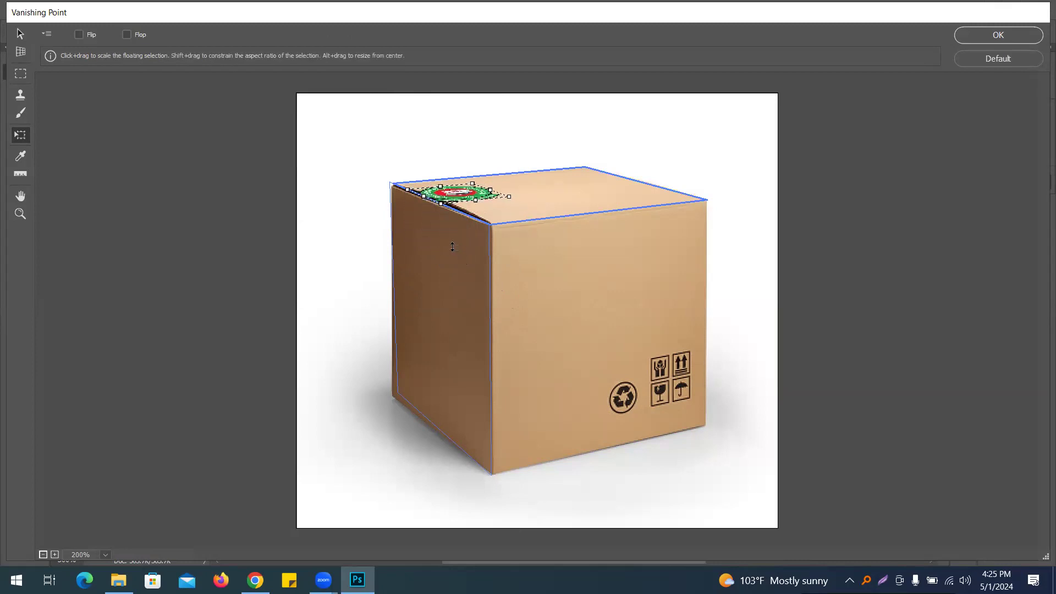
{"action": "mouse_move", "coordinate": [460, 194]}
{"action": "left_mouse_down"}
{"action": "mouse_move", "coordinate": [454, 212]}
{"action": "mouse_move", "coordinate": [451, 204]}
{"action": "left_mouse_up"}
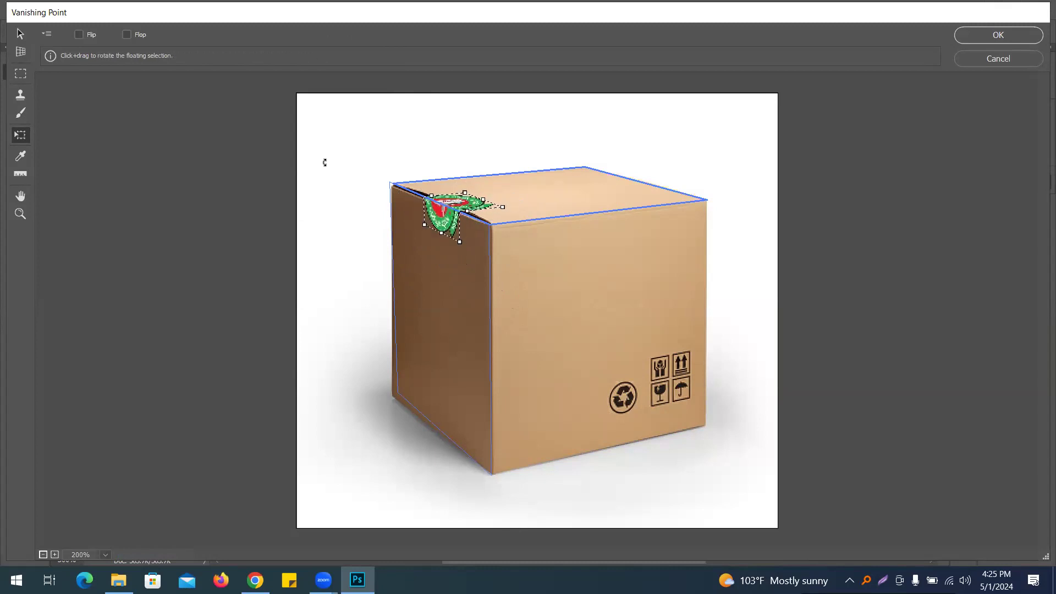
Paste a second NACTAR logo, scale it down, place it on the middle of the box's dark side face and apply the Vanishing Point filter.
{"action": "left_click", "coordinate": [16, 57]}
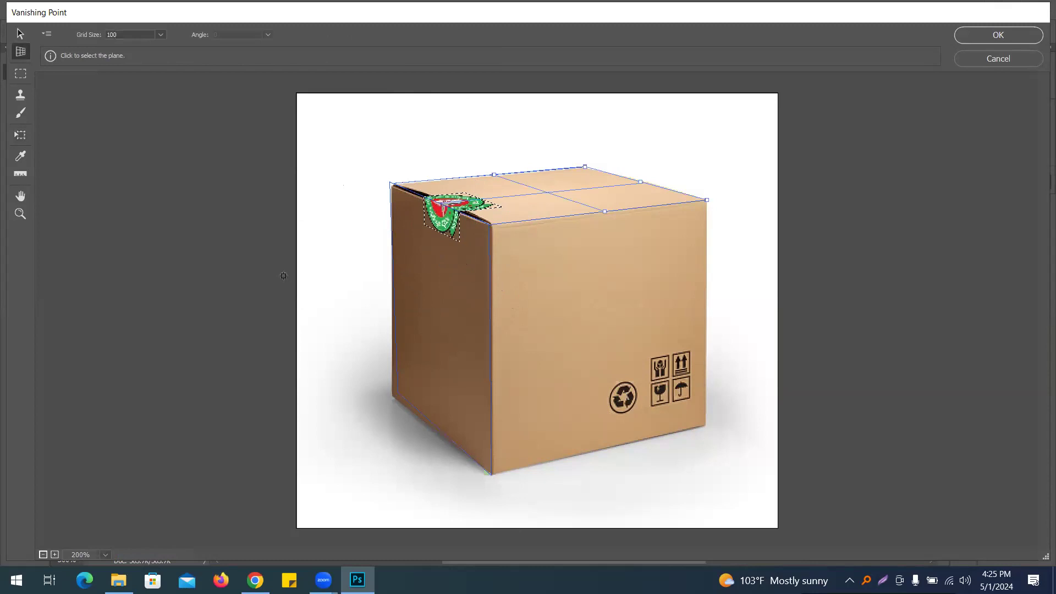
{"action": "key", "text": "ctrl+v"}
{"action": "key", "text": "t"}
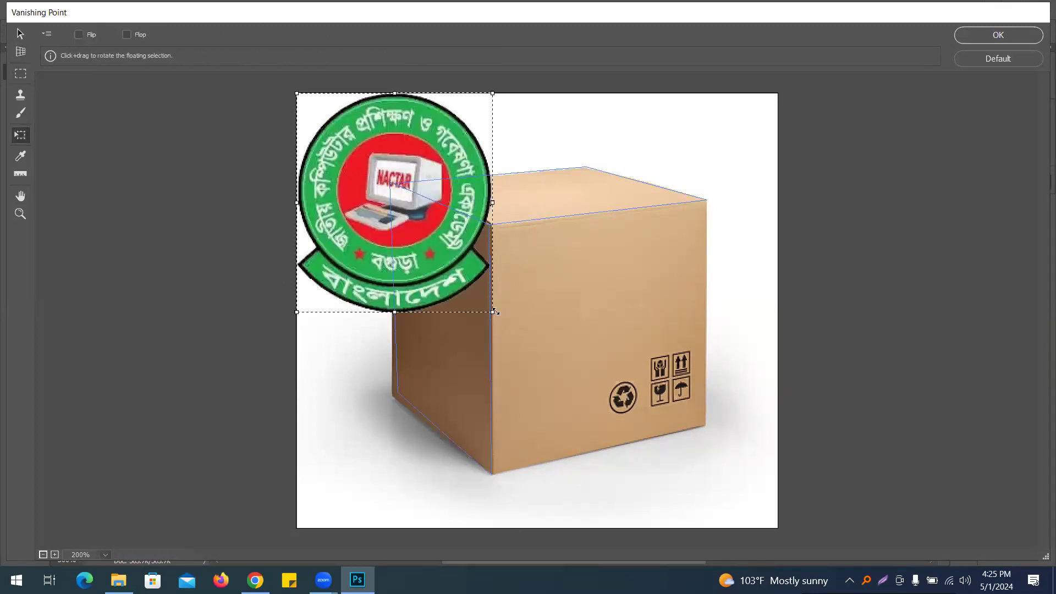
{"action": "left_click_drag", "start_coordinate": [494, 311], "coordinate": [339, 163]}
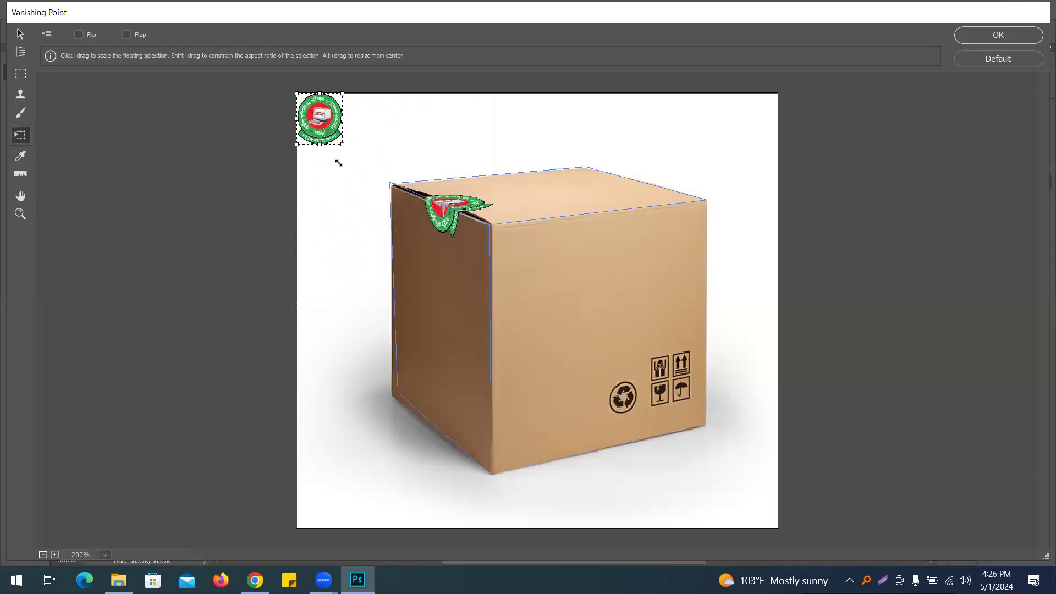
{"action": "left_click_drag", "start_coordinate": [322, 122], "coordinate": [438, 332]}
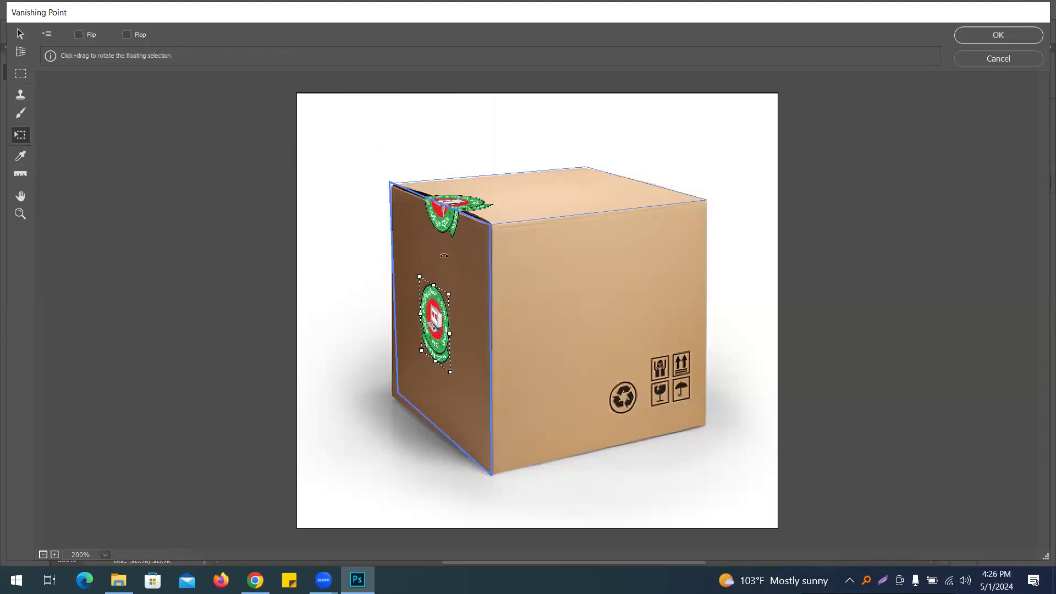
{"action": "left_click", "coordinate": [997, 35]}
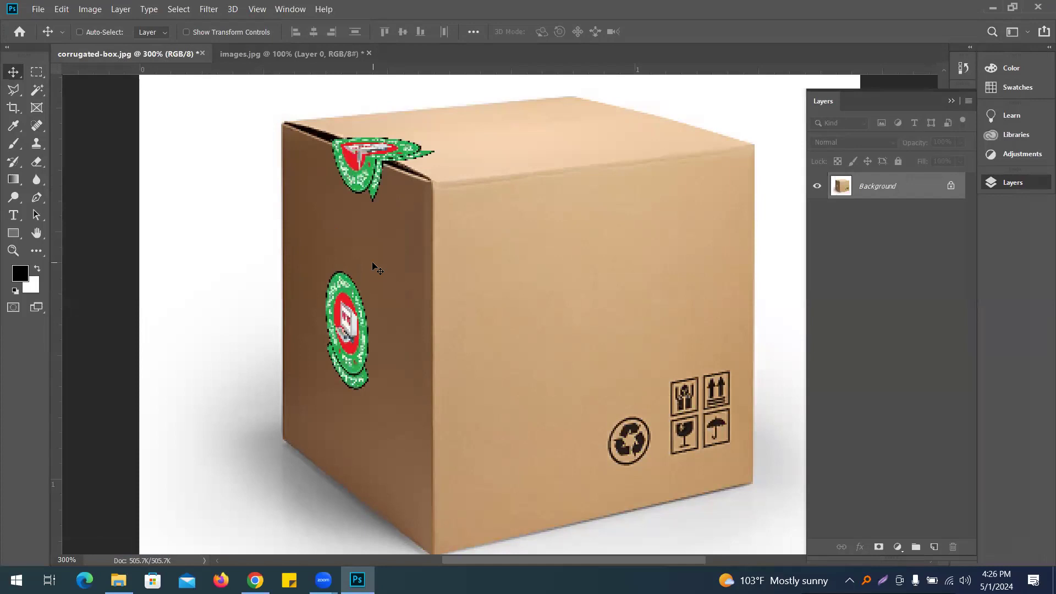
Close the corrugated-box.jpg document without saving its changes.
{"action": "key", "text": "ctrl+1"}
{"action": "key", "text": "ctrl+plus"}
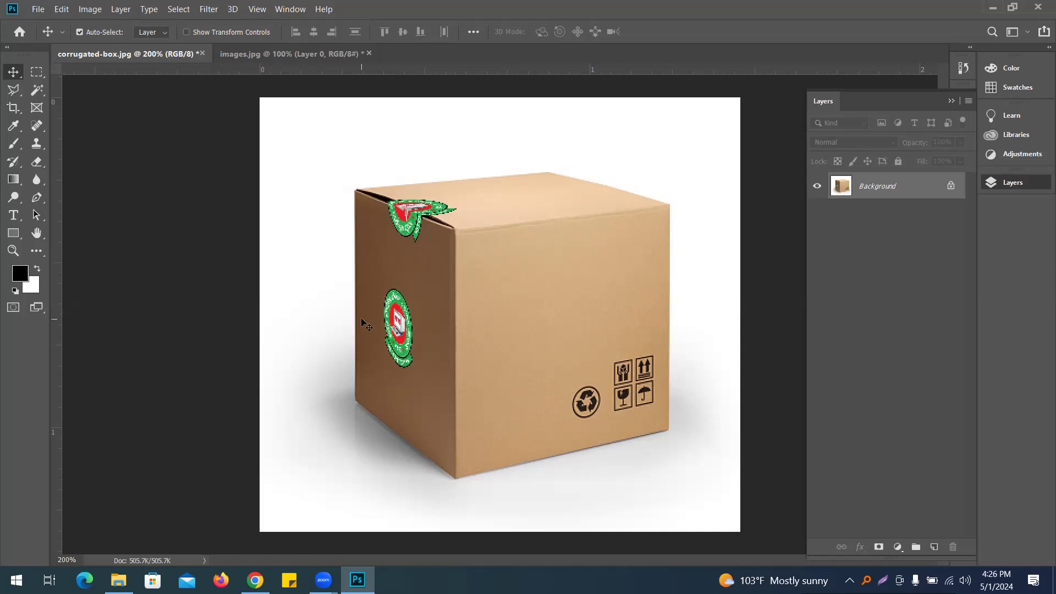
{"action": "left_click", "coordinate": [711, 157]}
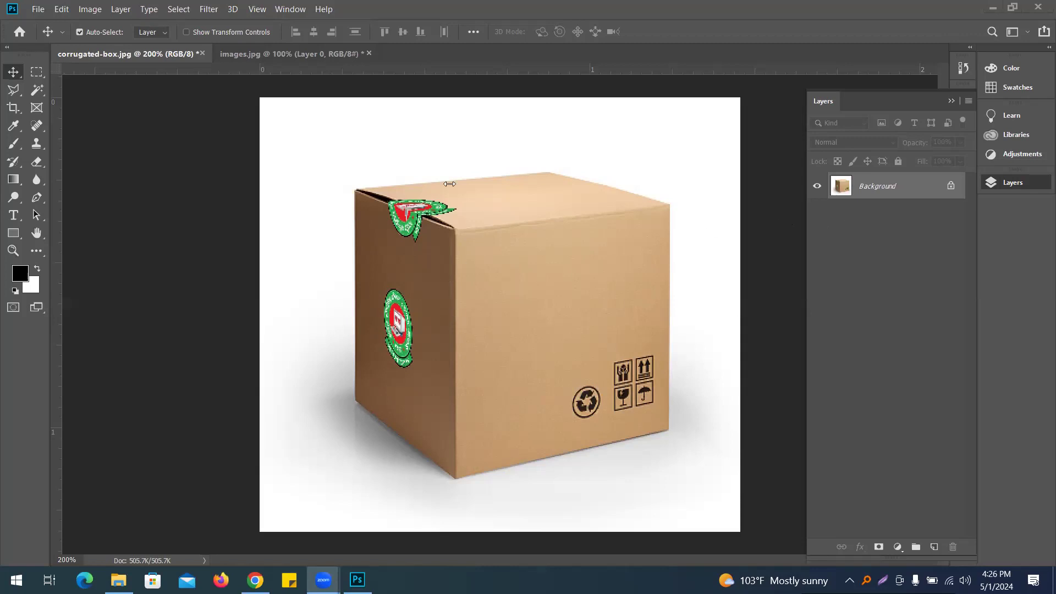
{"action": "left_click", "coordinate": [202, 53]}
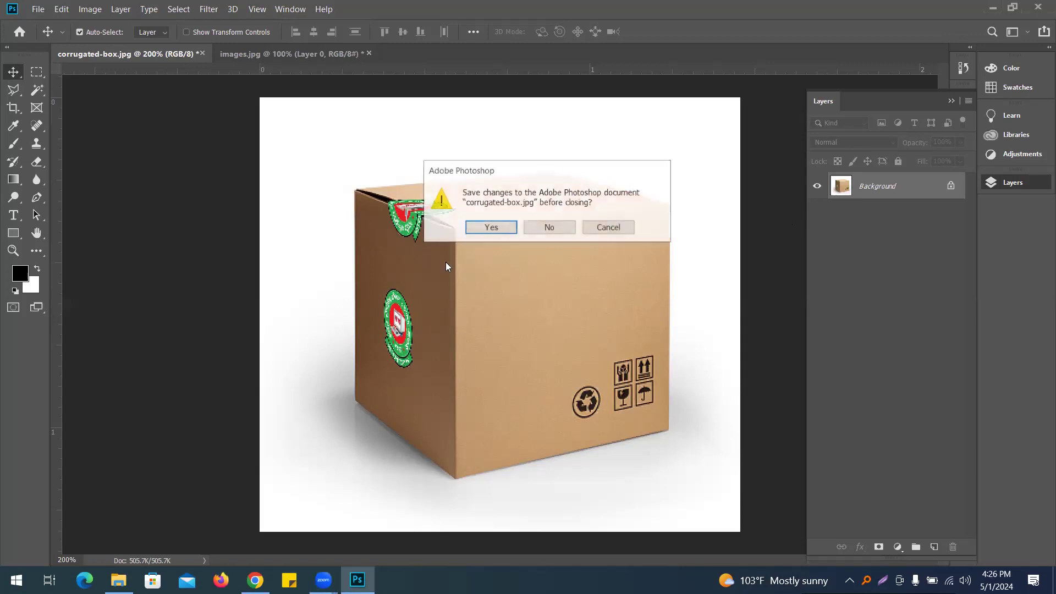
{"action": "left_click", "coordinate": [559, 229]}
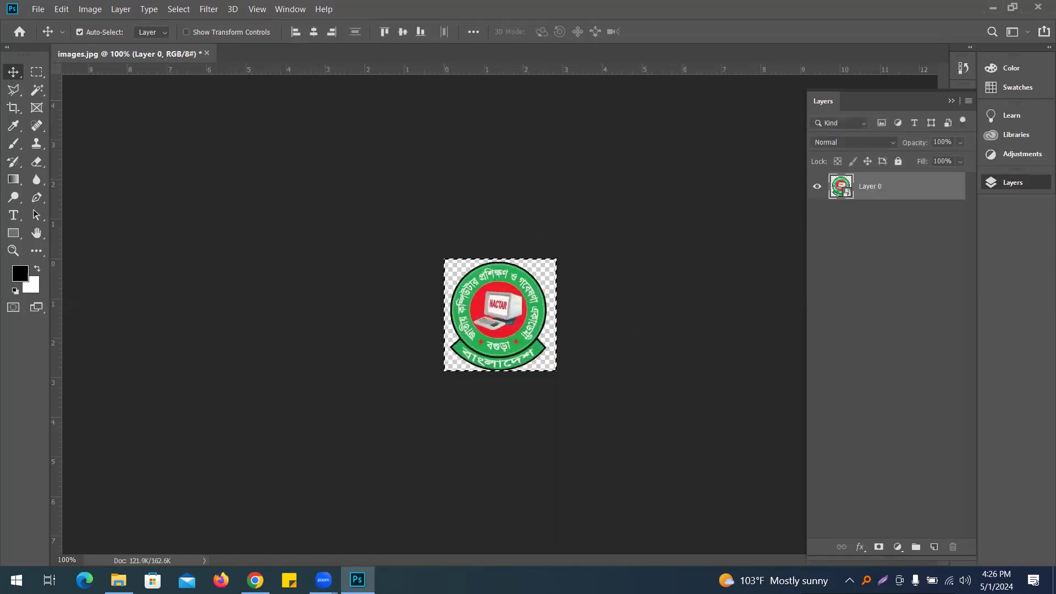
Clear the selection in images.jpg and reselect the entire logo canvas.
{"action": "key", "text": "ctrl"}
{"action": "key", "text": "ctrl+d"}
{"action": "key", "text": "ctrl+a"}
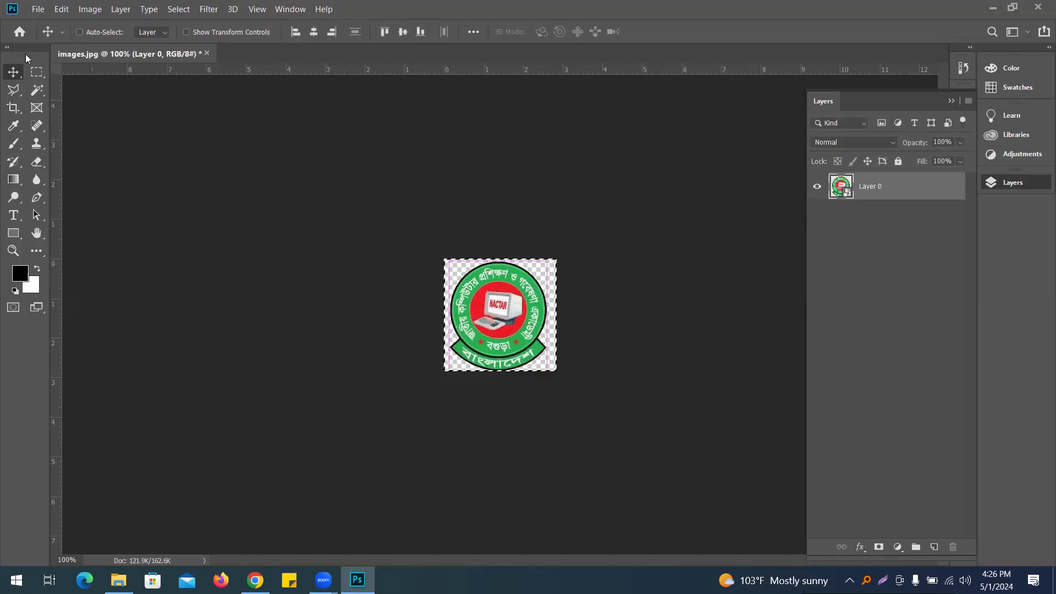
Open the original corrugated-box.jpg again as a separate document.
{"action": "left_click", "coordinate": [38, 8]}
{"action": "left_click", "coordinate": [49, 32]}
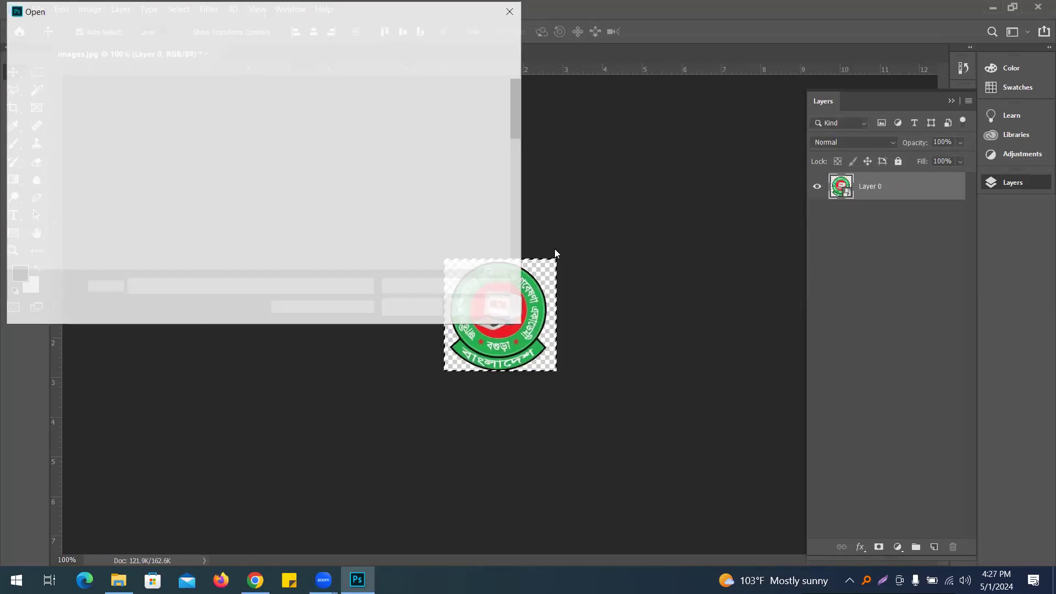
{"action": "scroll", "coordinate": [419, 171], "scroll_direction": "down", "scroll_amount": 3}
{"action": "scroll", "coordinate": [310, 125], "scroll_direction": "up", "scroll_amount": 3}
{"action": "key", "text": "Escape"}
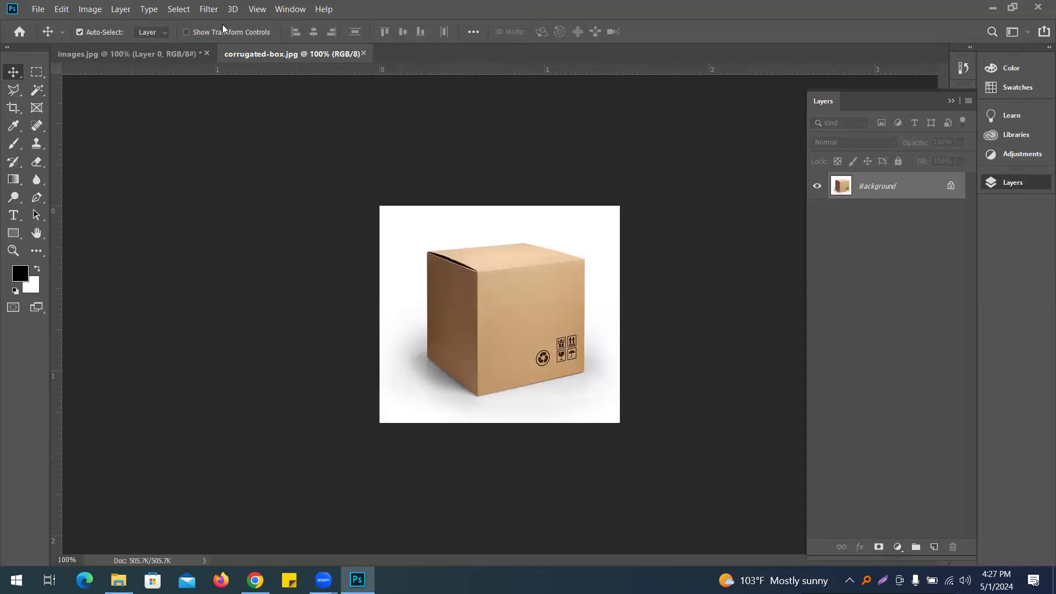
Start the Vanishing Point filter on the reopened box and define a perspective plane on the four corners of its top face.
{"action": "left_click", "coordinate": [209, 9]}
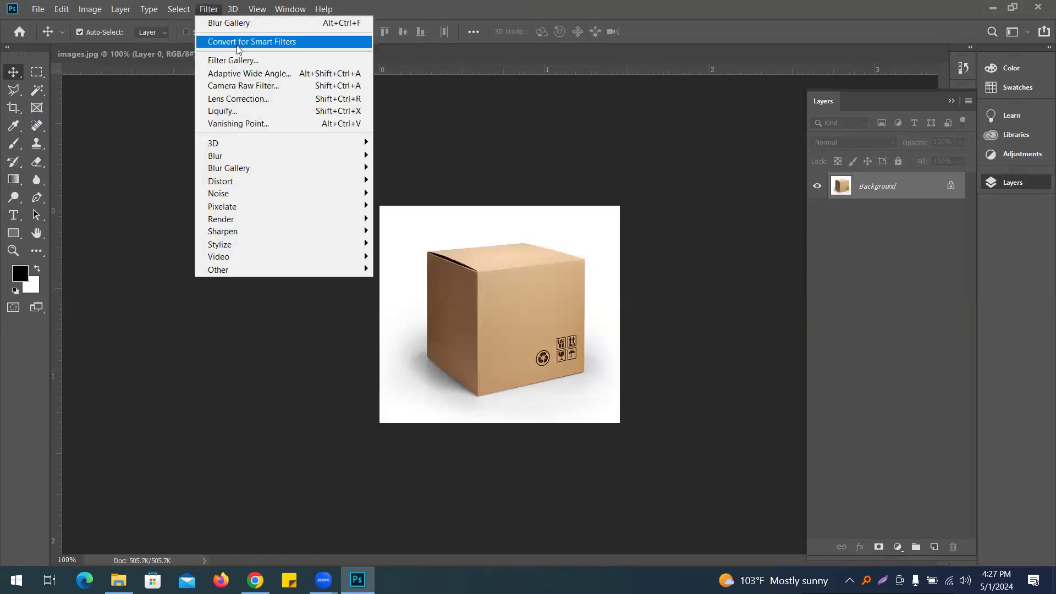
{"action": "left_click", "coordinate": [241, 123]}
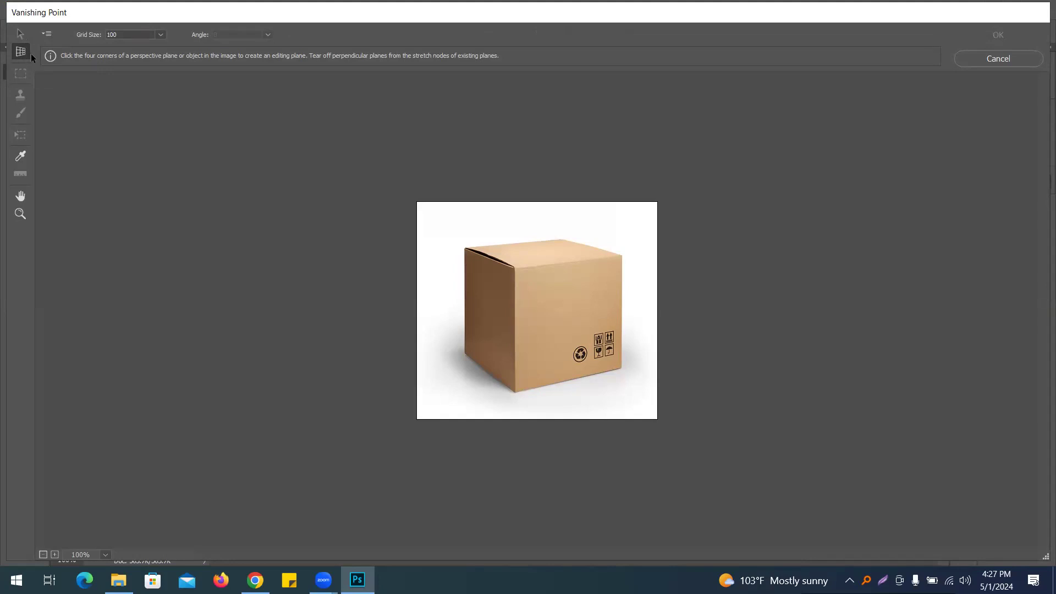
{"action": "key", "text": "ctrl+plus"}
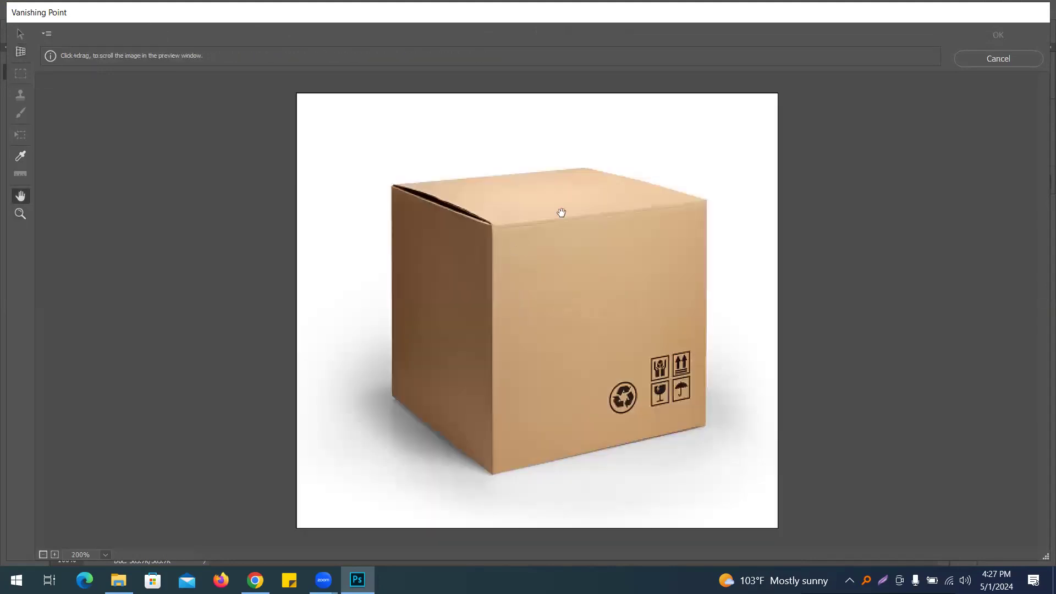
{"action": "left_click", "coordinate": [396, 184]}
{"action": "left_click", "coordinate": [493, 225]}
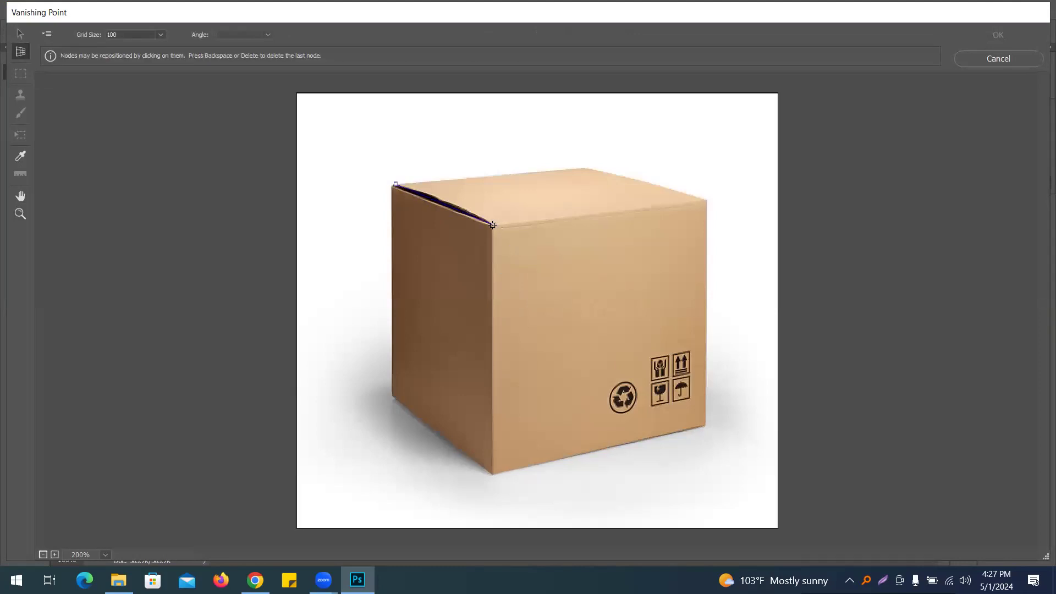
{"action": "left_click", "coordinate": [707, 202]}
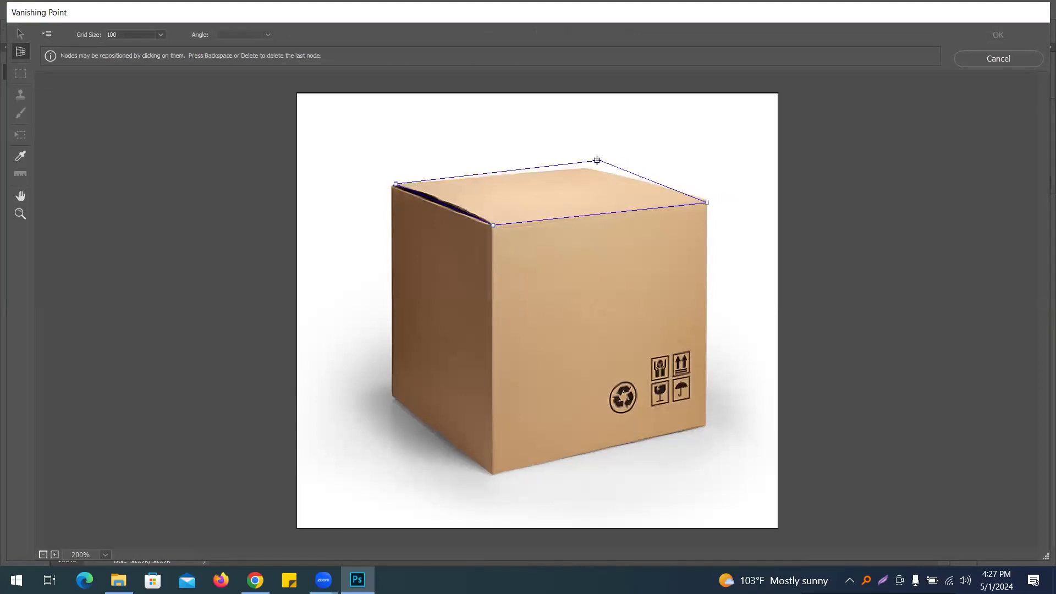
{"action": "left_click", "coordinate": [585, 167]}
{"action": "left_click", "coordinate": [584, 167]}
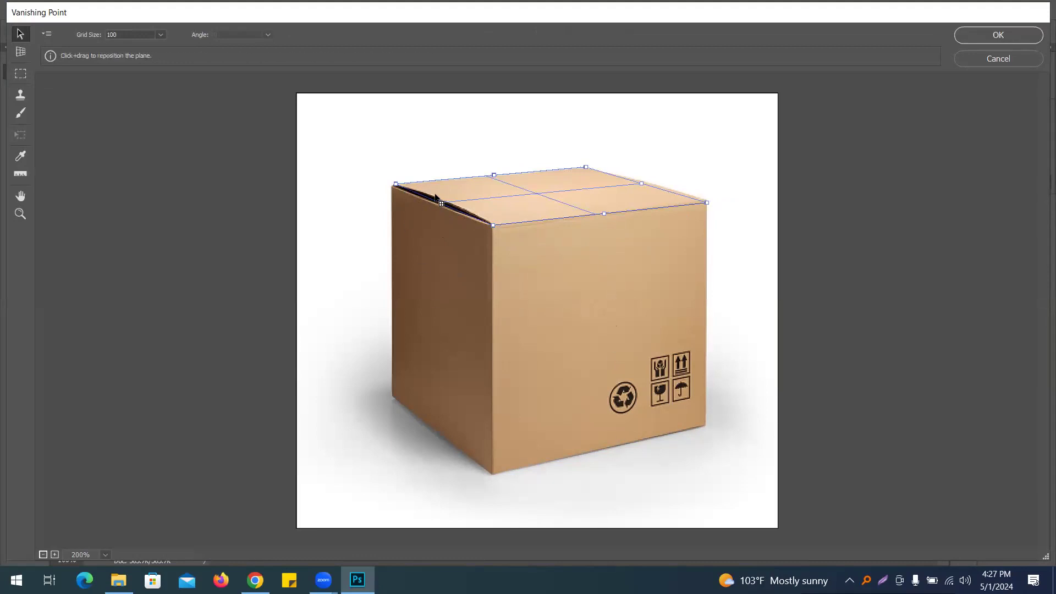
Tear off a perpendicular plane from the top plane's front edge and extend it down over the box's light front face.
{"action": "key", "text": "c"}
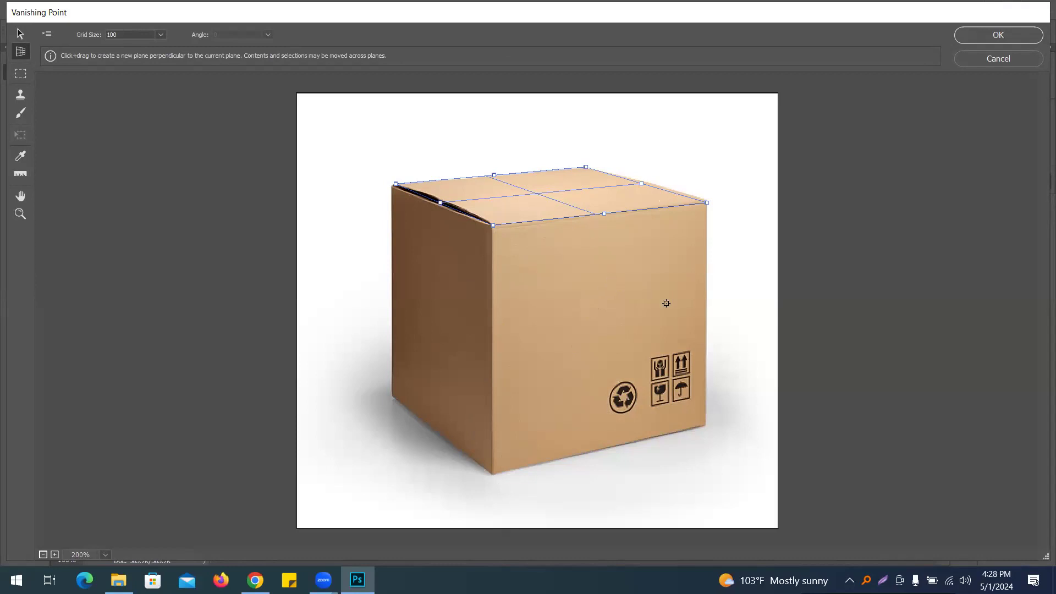
{"action": "left_click", "coordinate": [20, 34]}
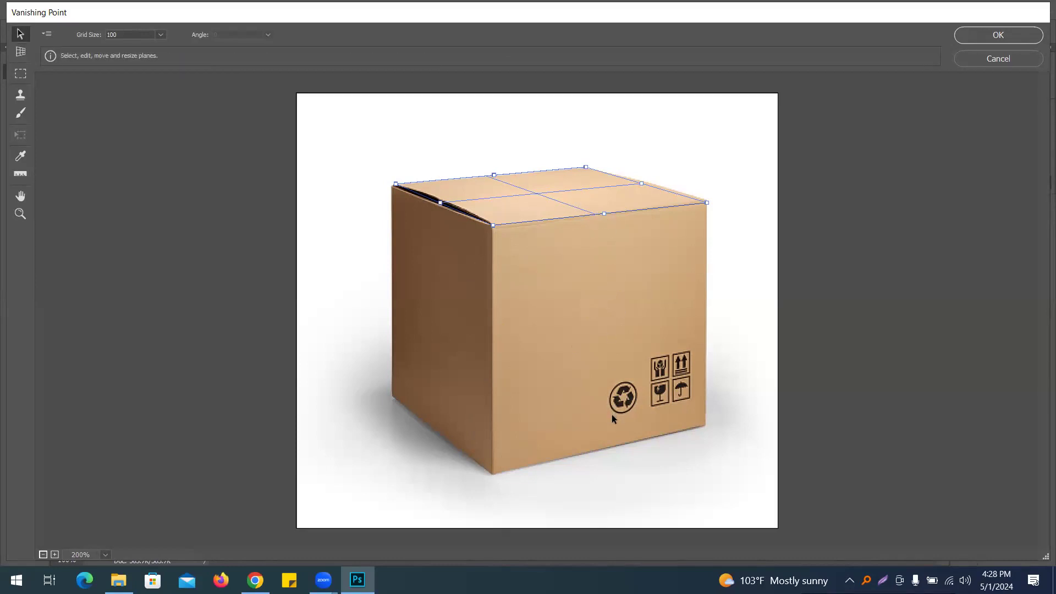
{"action": "key", "text": "ctrl"}
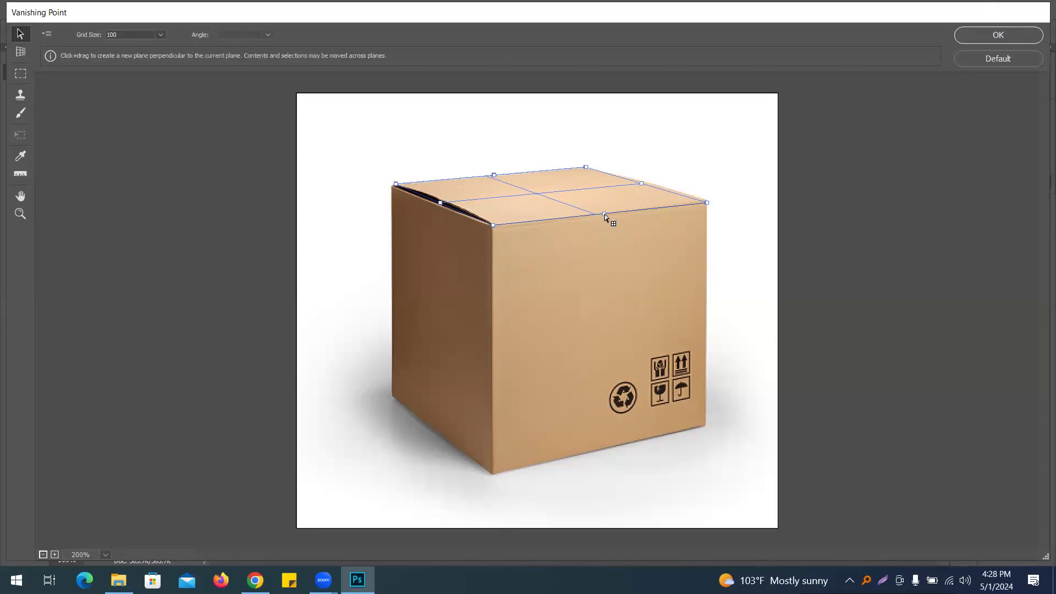
{"action": "left_click_drag", "start_coordinate": [605, 215], "coordinate": [635, 473]}
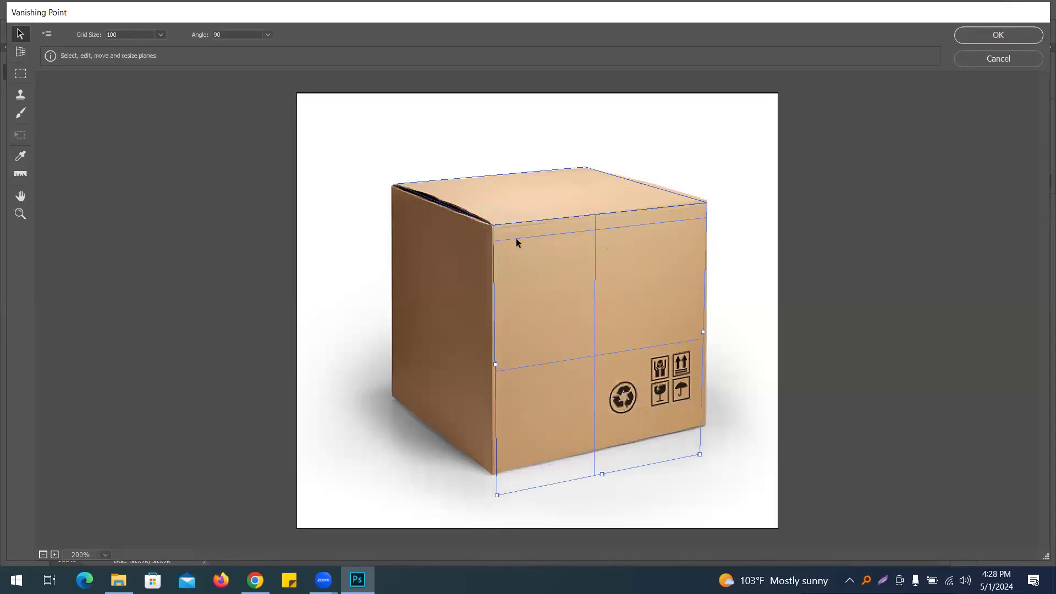
{"action": "left_click", "coordinate": [438, 208]}
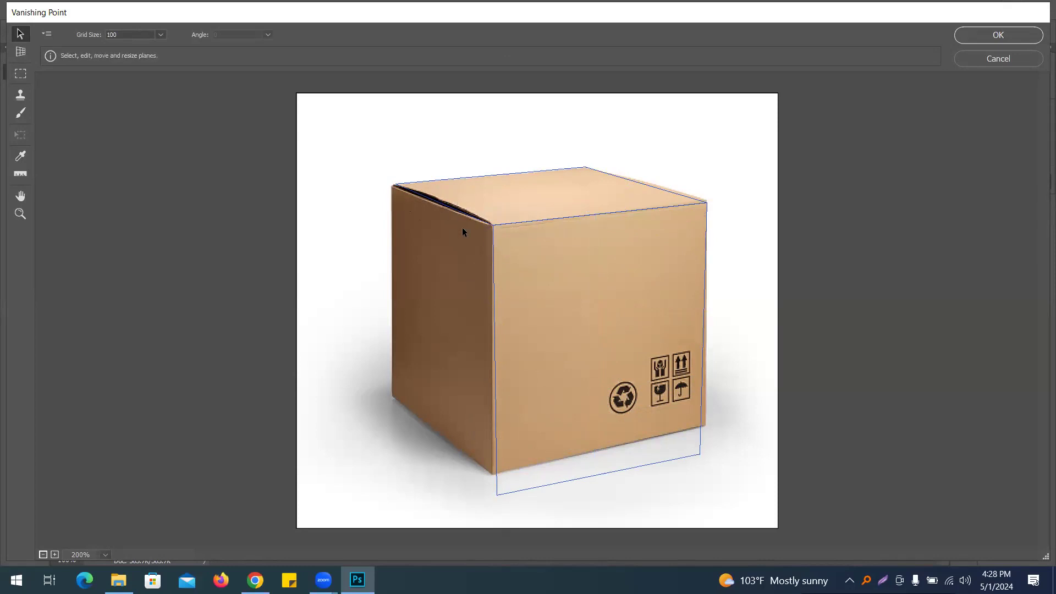
{"action": "left_click", "coordinate": [579, 222]}
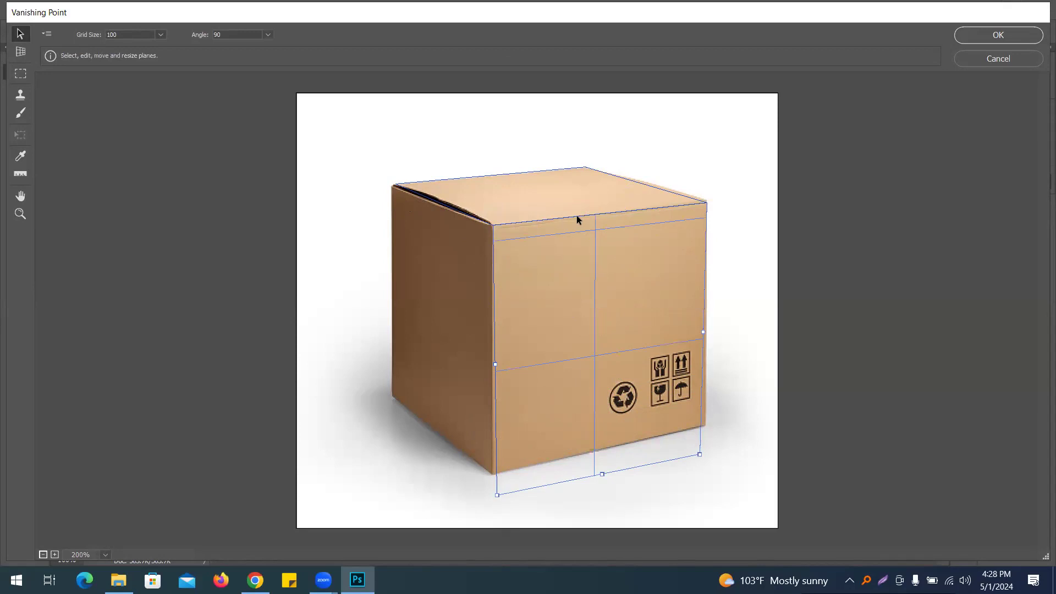
{"action": "left_click", "coordinate": [458, 210]}
{"action": "left_click", "coordinate": [553, 222]}
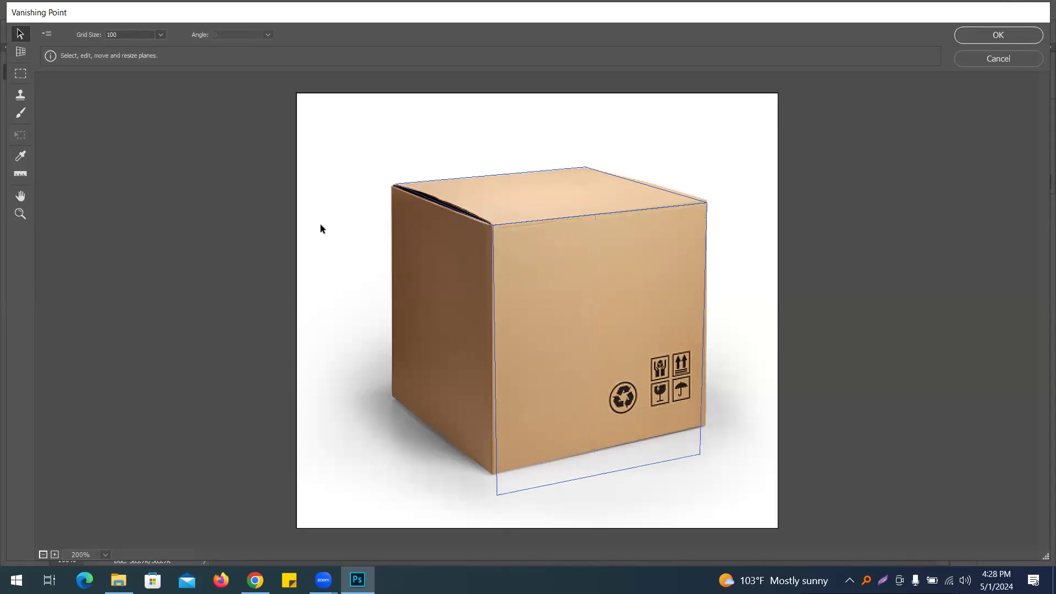
Paste the NACTAR logo, scale it down, wrap it over the edge between the top and light front face, and apply the filter.
{"action": "key", "text": "ctrl+v"}
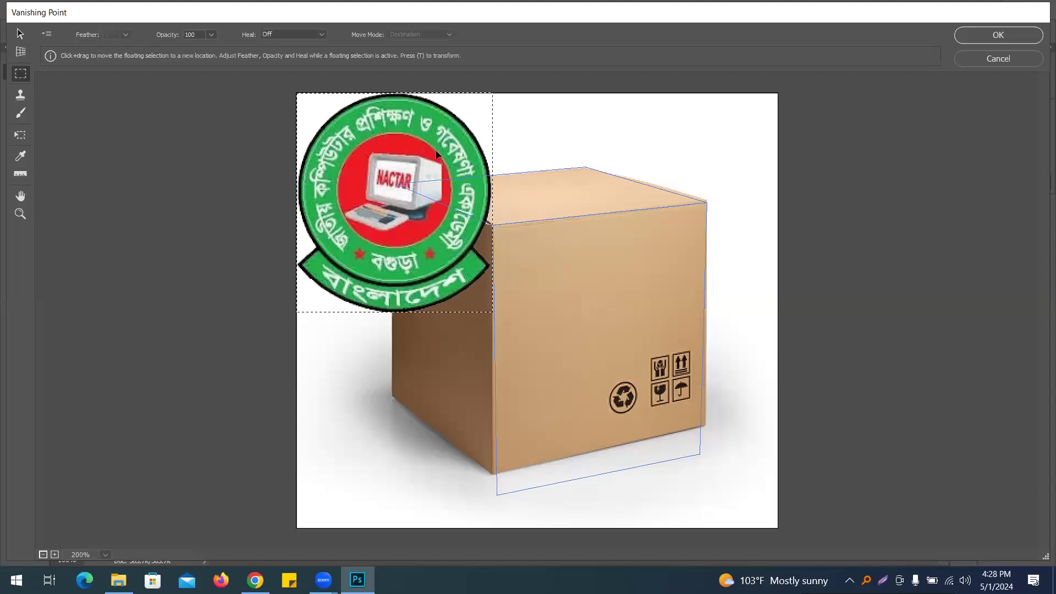
{"action": "key", "text": "t"}
{"action": "key", "text": "ctrl"}
{"action": "left_click_drag", "start_coordinate": [487, 311], "coordinate": [335, 171]}
{"action": "left_click_drag", "start_coordinate": [319, 118], "coordinate": [603, 216]}
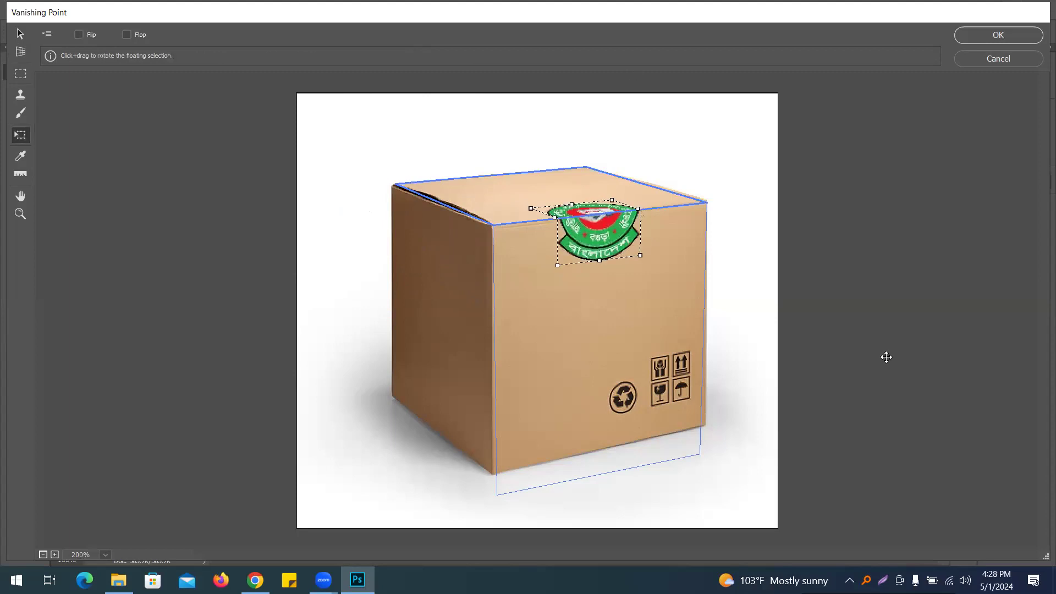
{"action": "left_click_drag", "start_coordinate": [599, 236], "coordinate": [600, 230]}
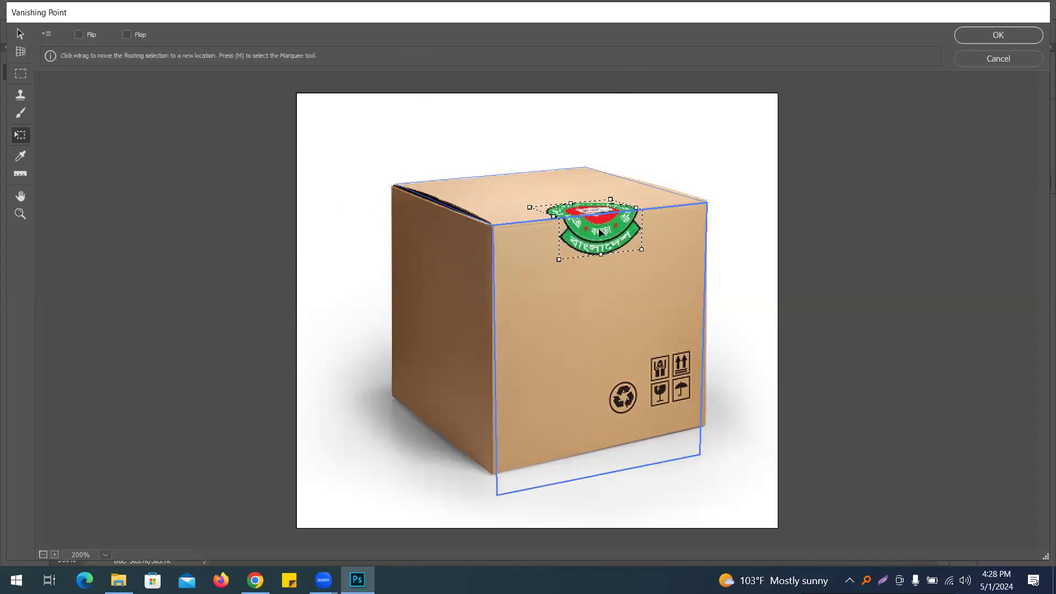
{"action": "left_click", "coordinate": [1011, 31]}
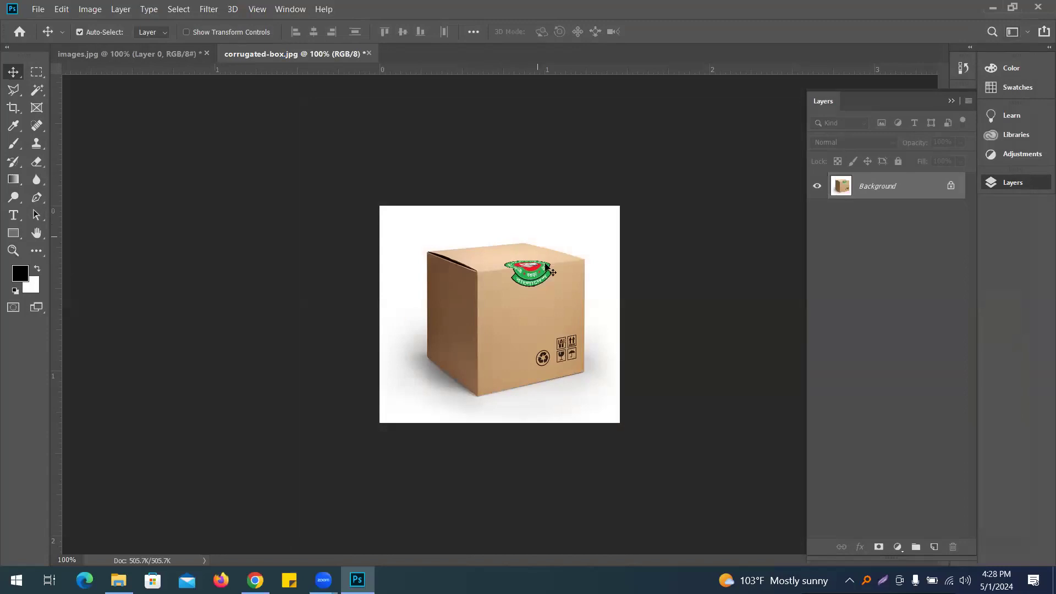
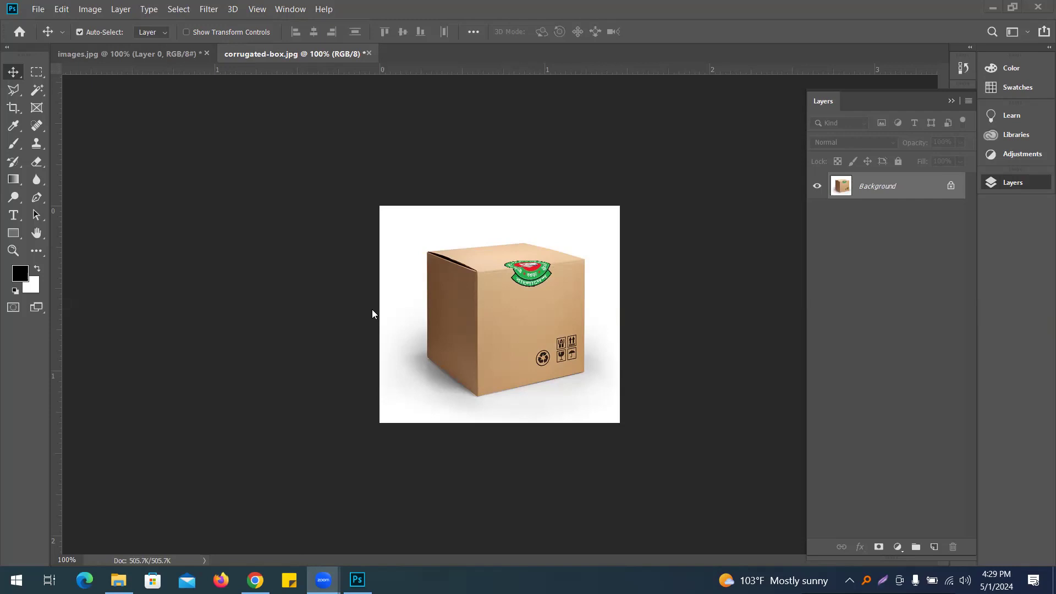
Close corrugated-box.jpg and images.jpg without saving their changes.
{"action": "left_click", "coordinate": [520, 272]}
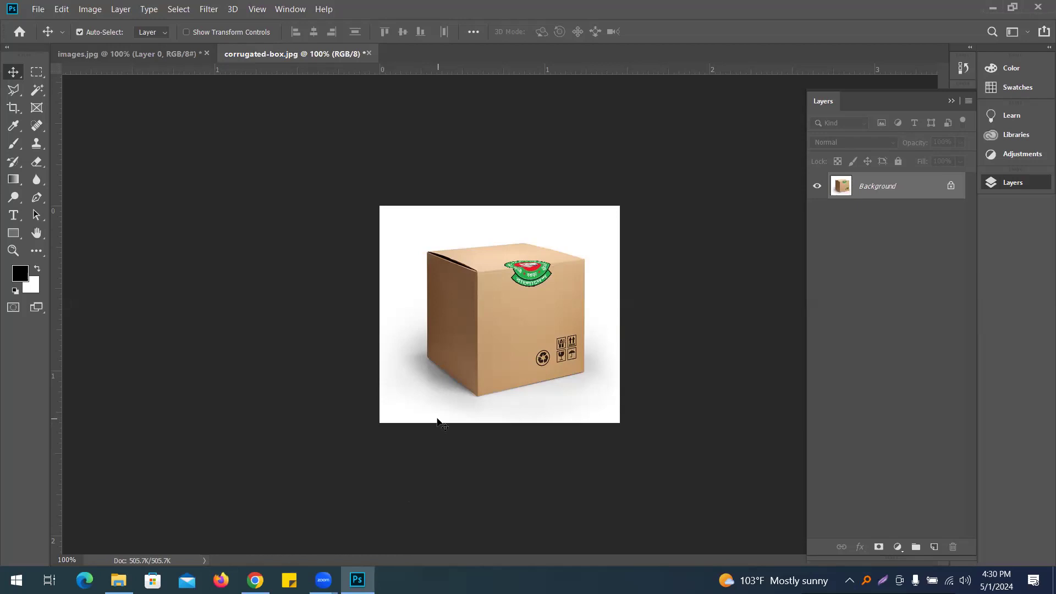
{"action": "key", "text": "ctrl+w"}
{"action": "left_click", "coordinate": [563, 227]}
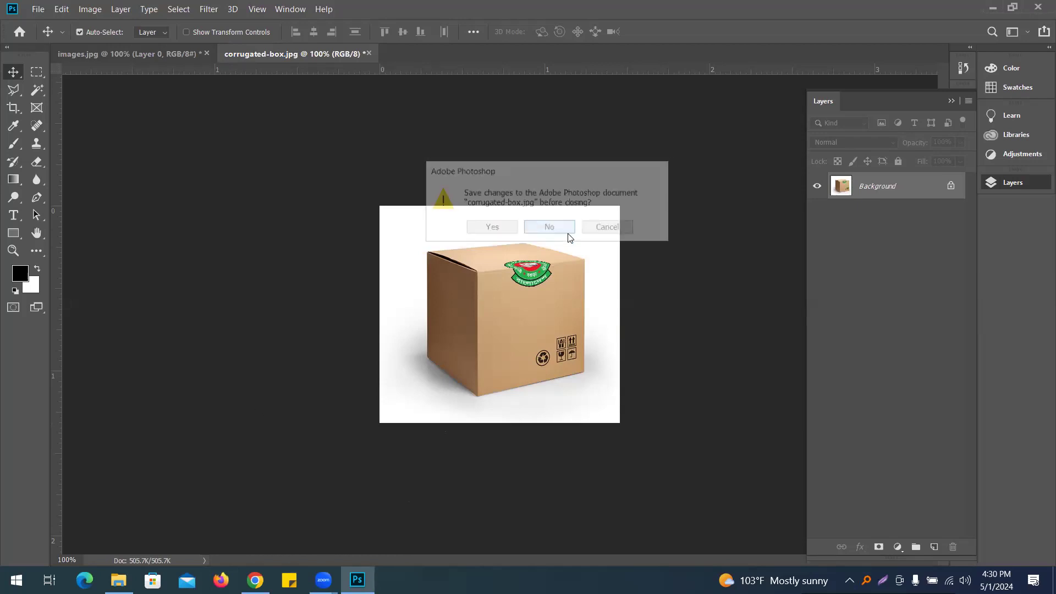
{"action": "key", "text": "ctrl+w"}
{"action": "left_click", "coordinate": [550, 225]}
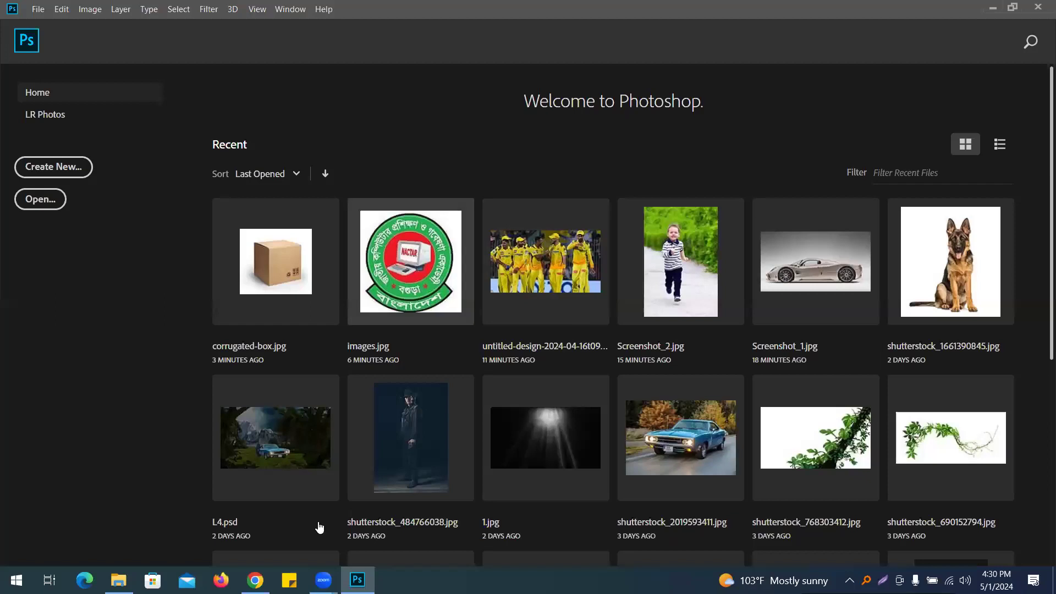
Switch to Chrome and search Google Images for "old image".
{"action": "left_click", "coordinate": [256, 580]}
{"action": "triple_click", "coordinate": [224, 113]}
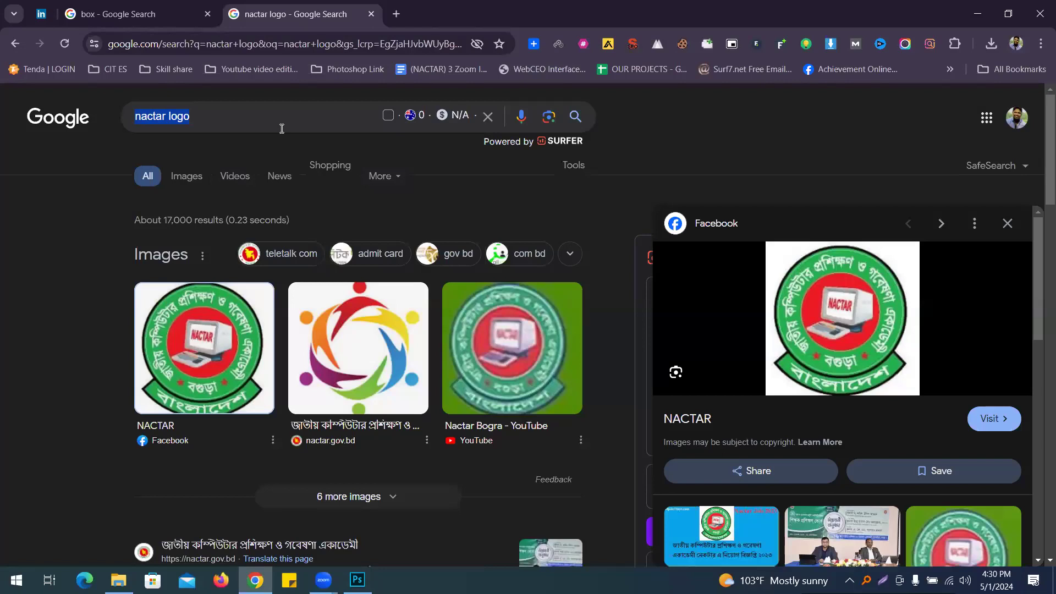
{"action": "type", "text": "old image"}
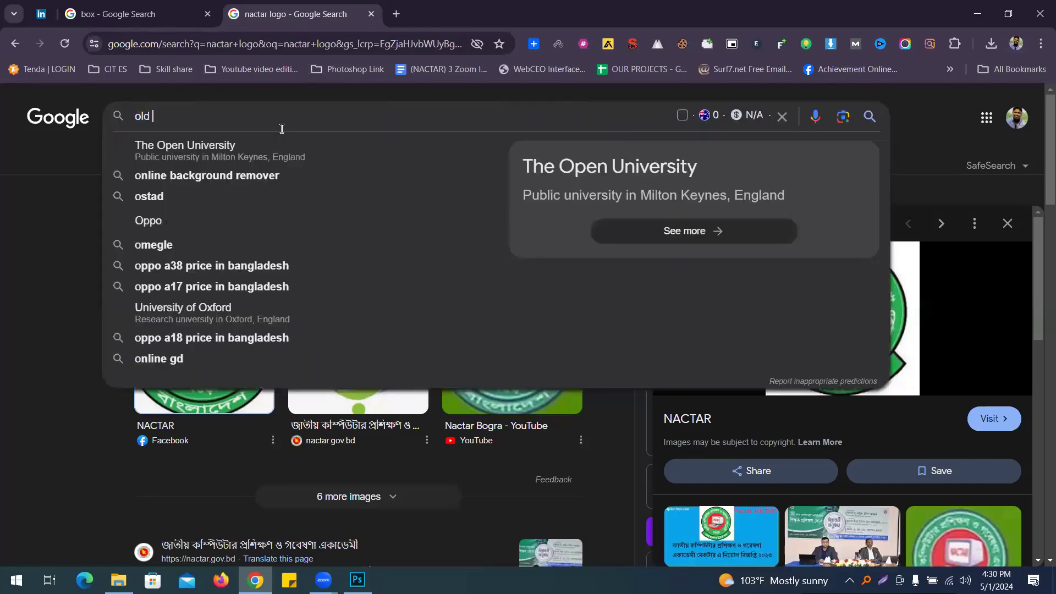
{"action": "key", "text": "Return"}
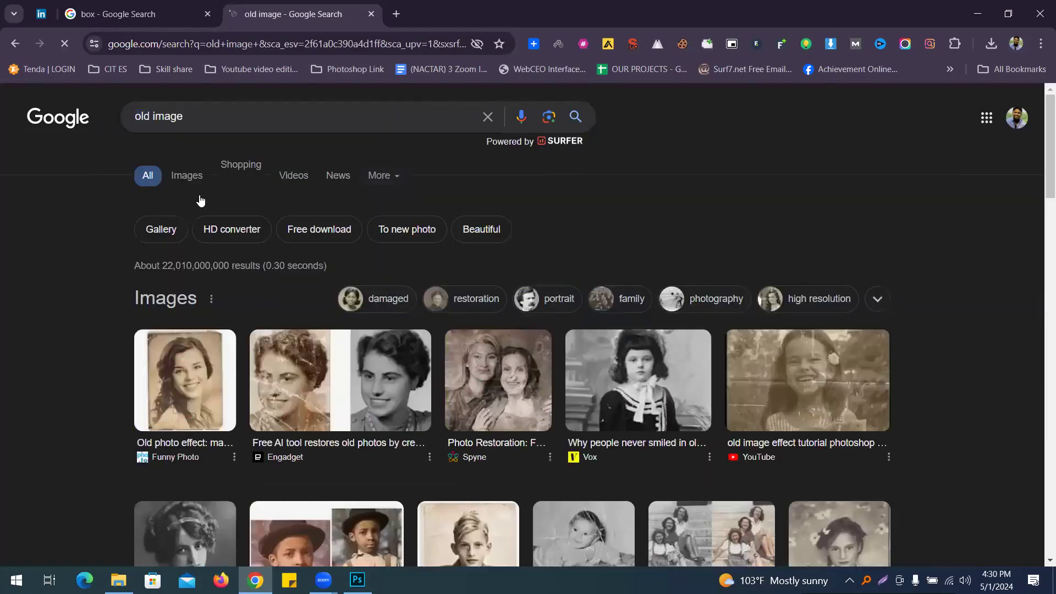
{"action": "left_click", "coordinate": [184, 177]}
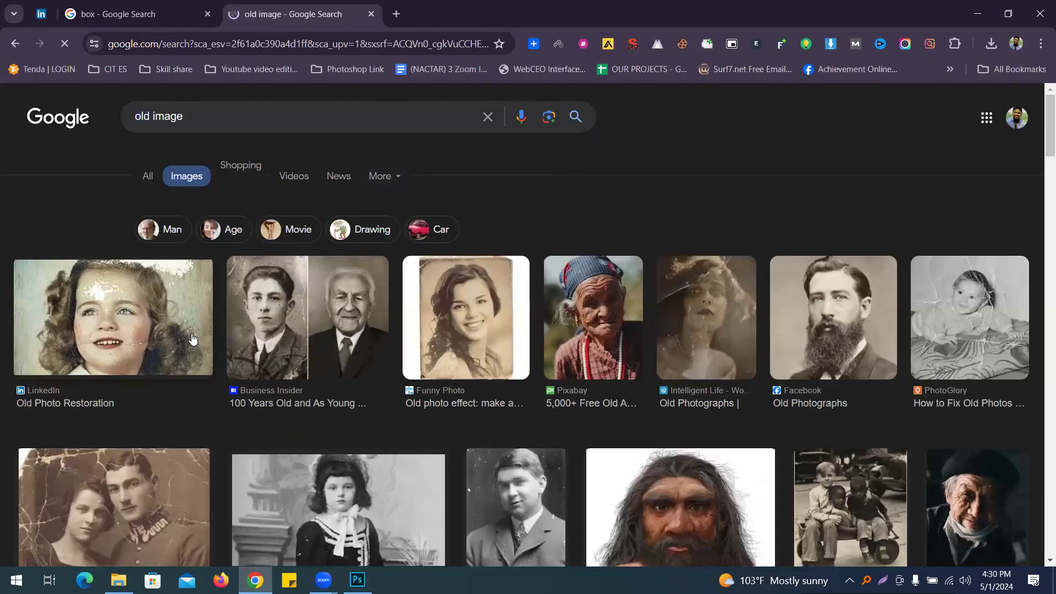
{"action": "scroll", "coordinate": [530, 372], "scroll_direction": "down", "scroll_amount": 3}
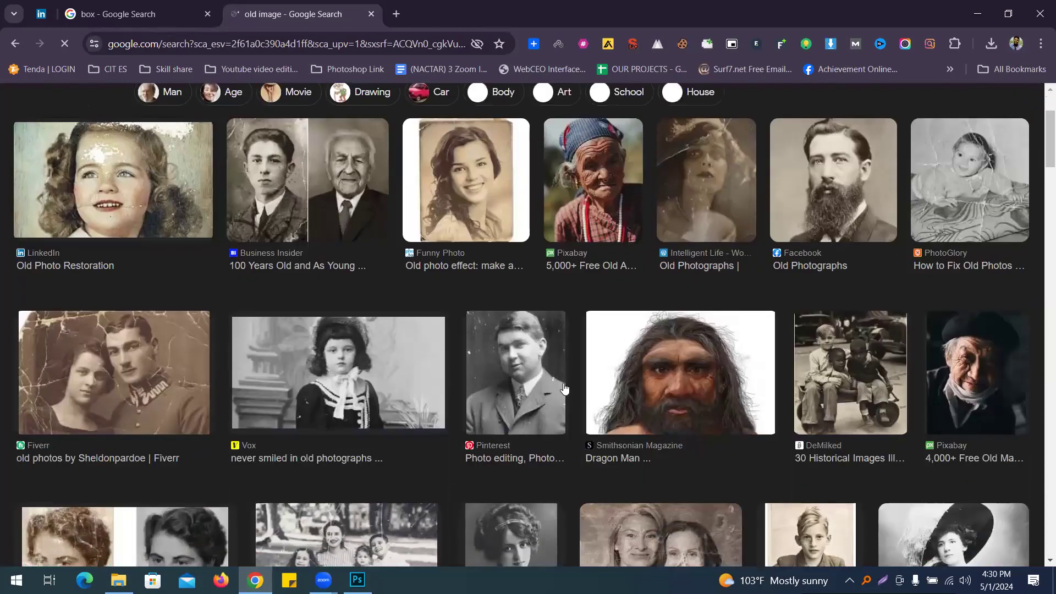
Save the Pinterest old portrait of a man in a suit to the Desktop as a JPEG under its suggested name.
{"action": "left_click", "coordinate": [530, 372]}
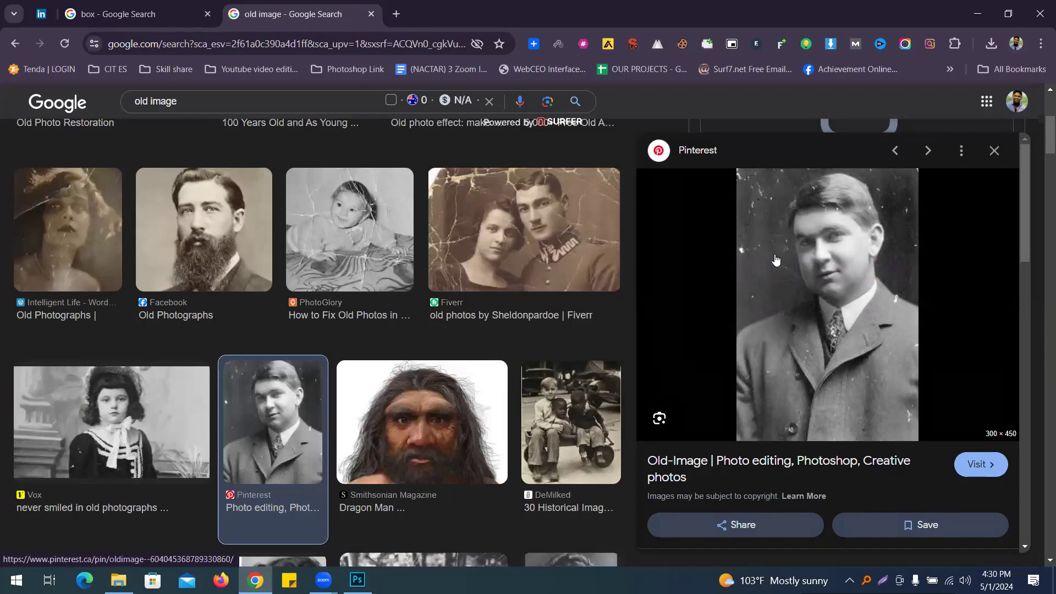
{"action": "right_click", "coordinate": [800, 264]}
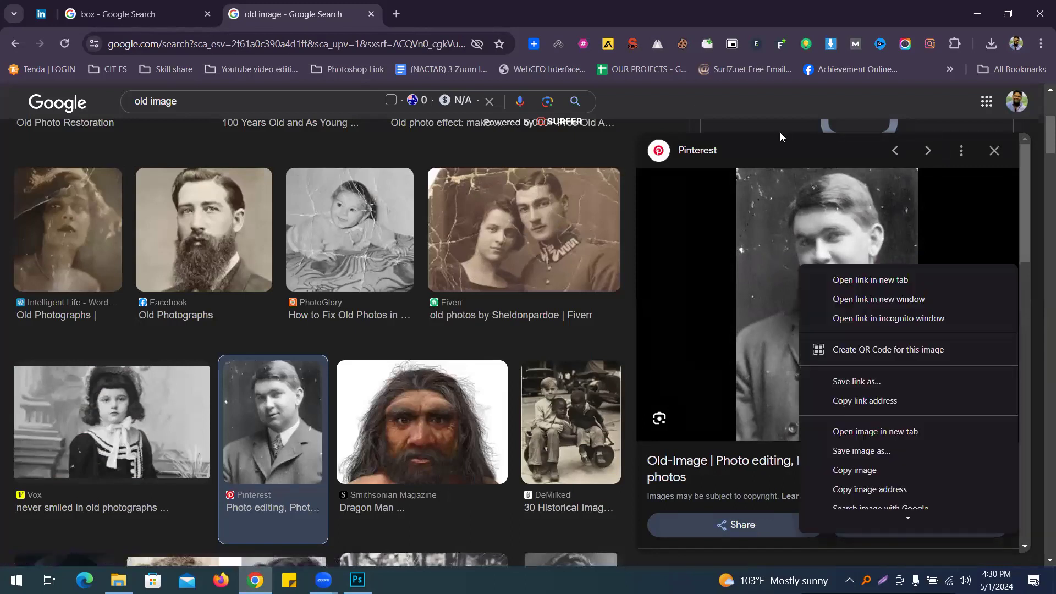
{"action": "left_click", "coordinate": [870, 452]}
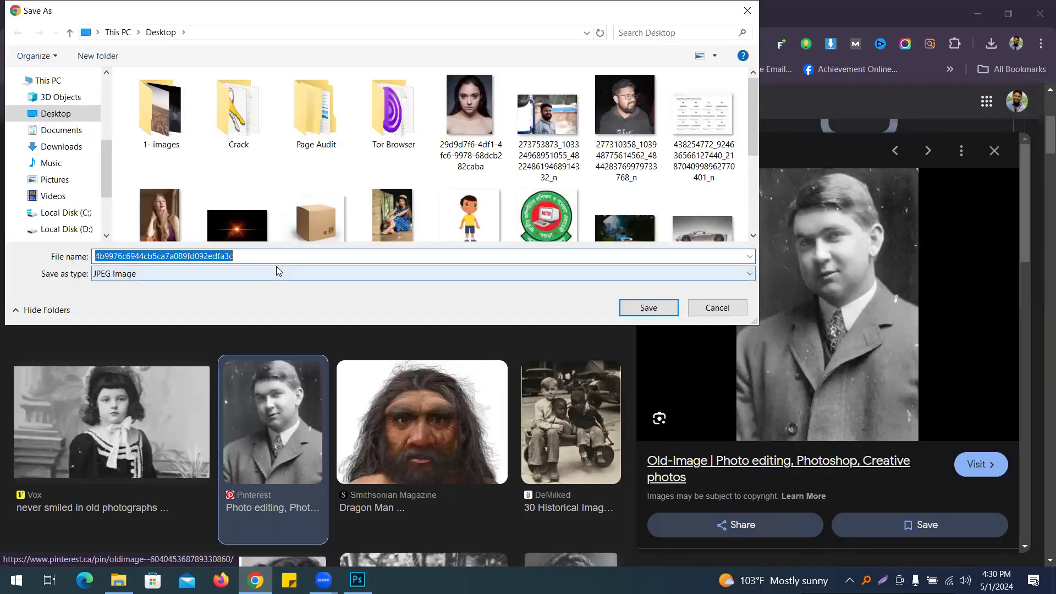
{"action": "left_click", "coordinate": [654, 303]}
Switch to Photoshop and open the downloaded portrait 4b9976c6944cb5ca7a089fd092edfa3c.jpg.
{"action": "left_click", "coordinate": [357, 580]}
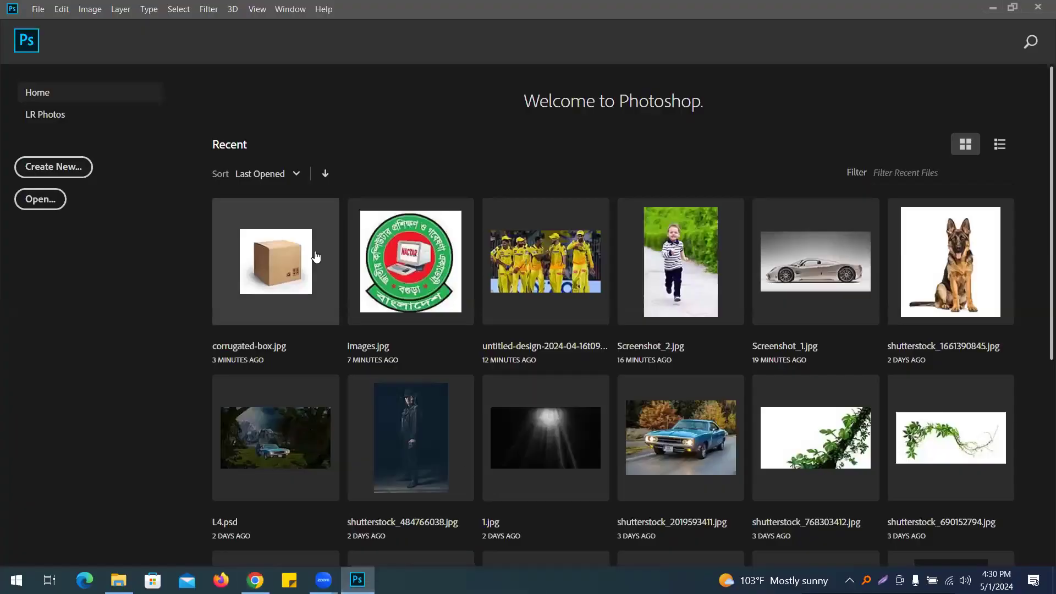
{"action": "key", "text": "ctrl+o"}
{"action": "type", "text": "4b9976c6944cb5ca7a089fd092edfa3c"}
{"action": "key", "text": "Return"}
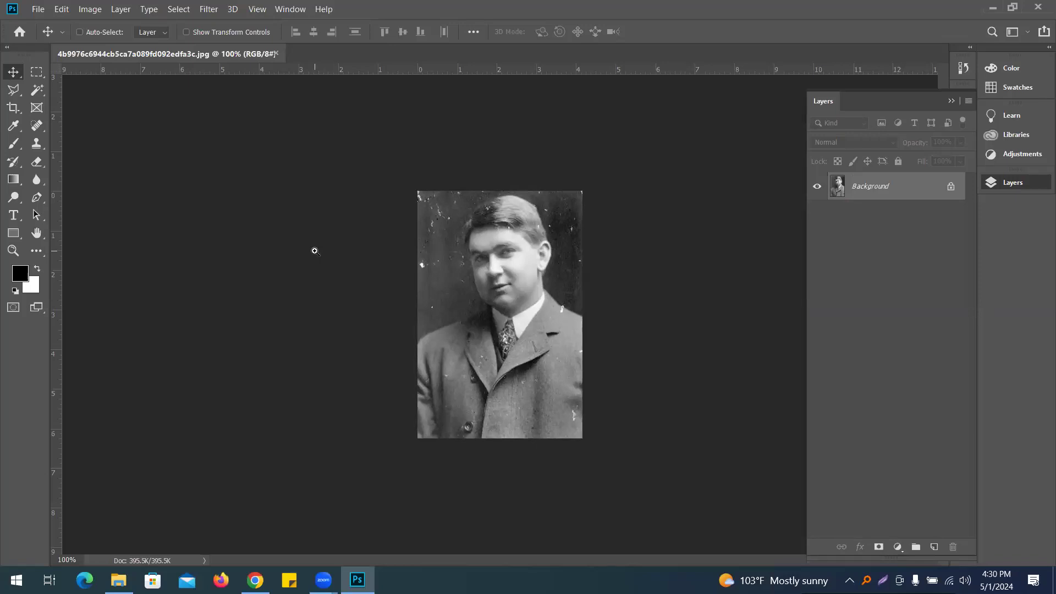
Activate the Clone Stamp tool and try to paint over the large white spot beside the face without defining a source.
{"action": "key", "text": "ctrl+plus"}
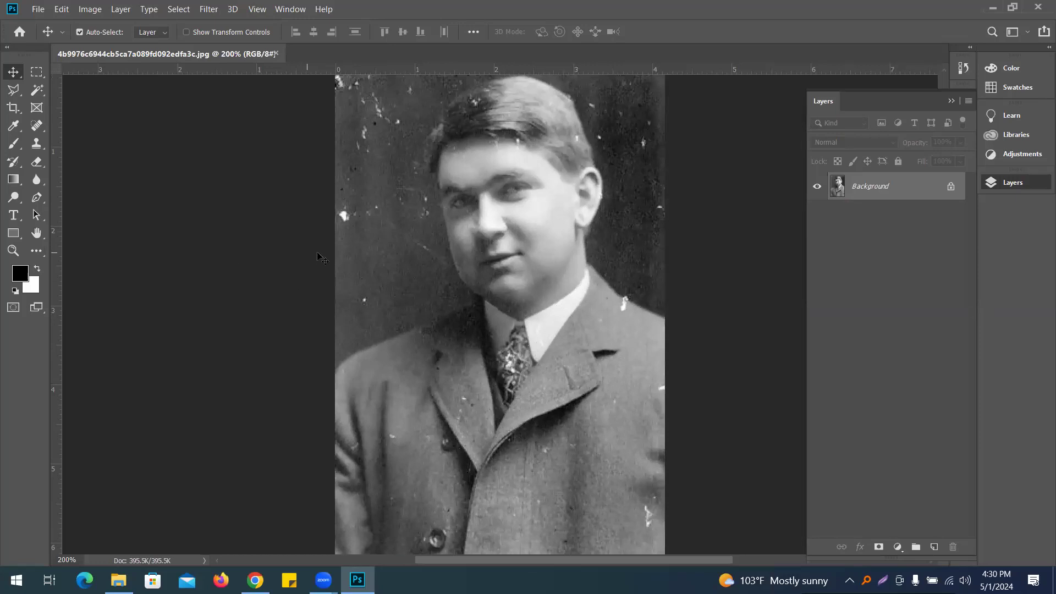
{"action": "scroll", "coordinate": [472, 237], "scroll_direction": "up", "scroll_amount": 3}
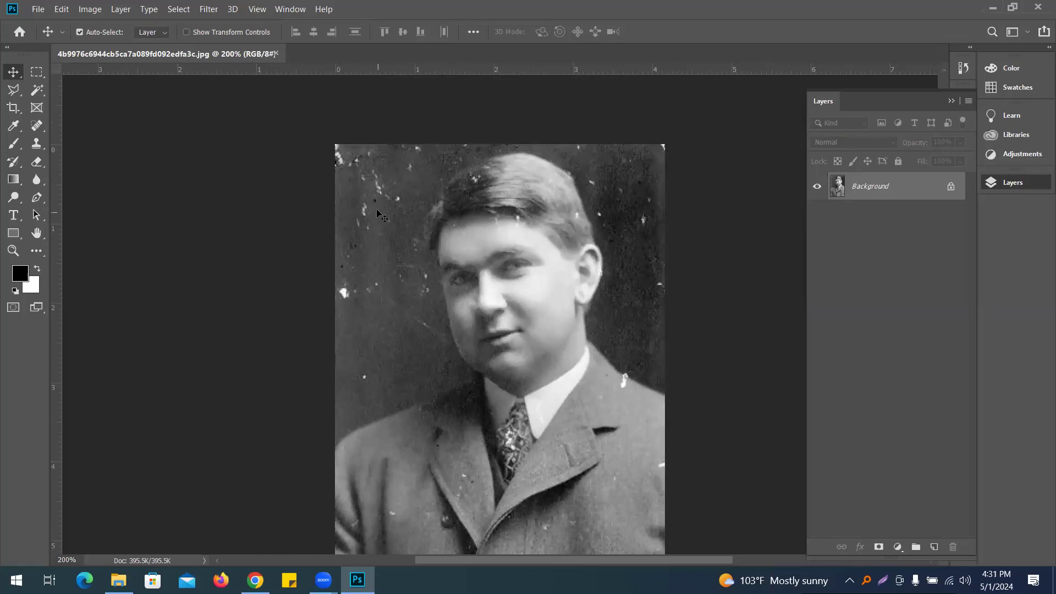
{"action": "scroll", "coordinate": [647, 294], "scroll_direction": "down", "scroll_amount": 5}
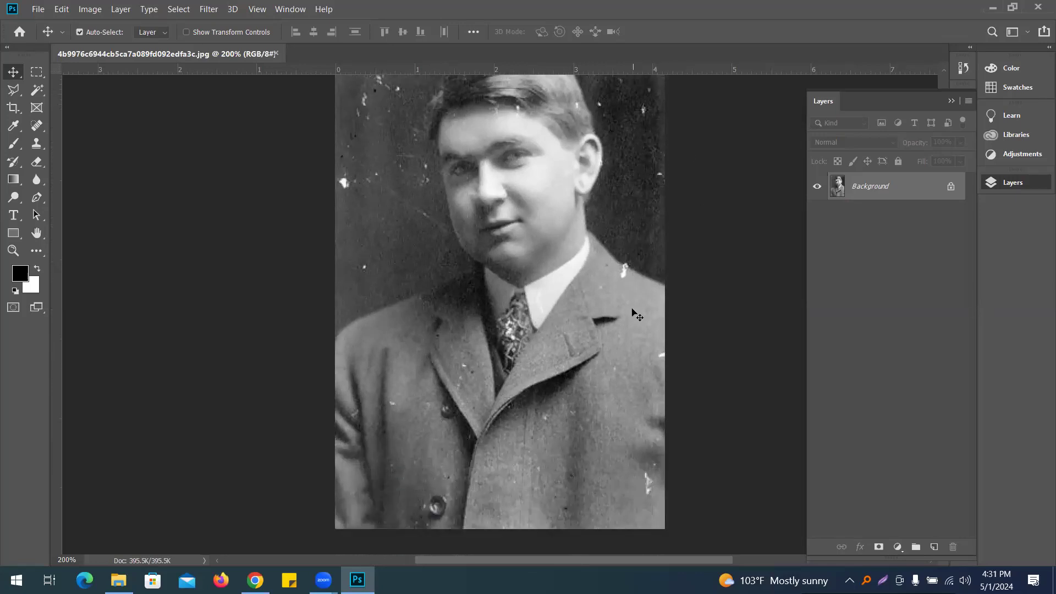
{"action": "scroll", "coordinate": [615, 384], "scroll_direction": "up", "scroll_amount": 4}
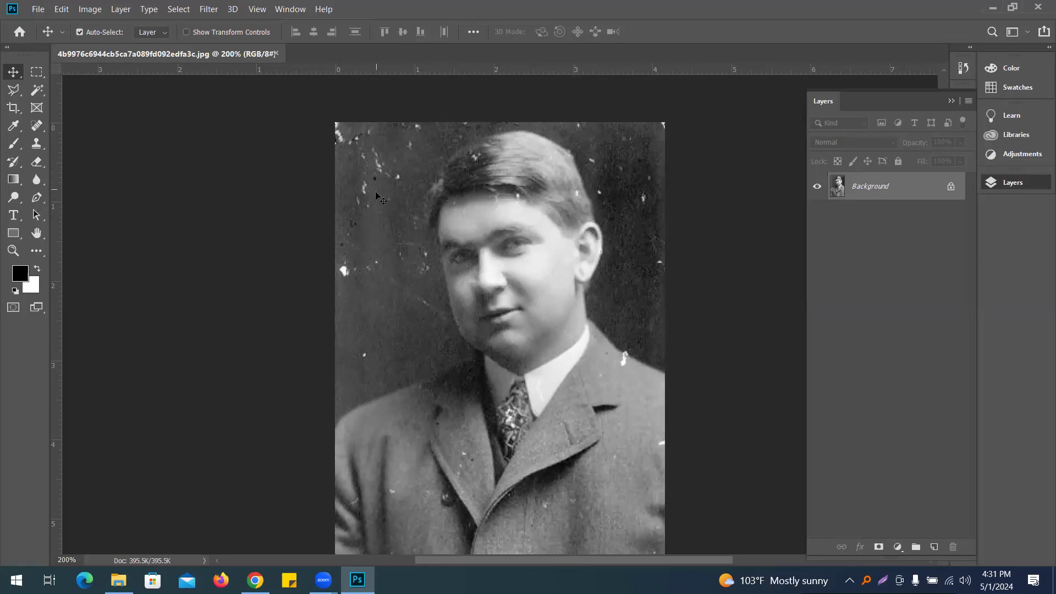
{"action": "scroll", "coordinate": [374, 198], "scroll_direction": "up", "scroll_amount": 1}
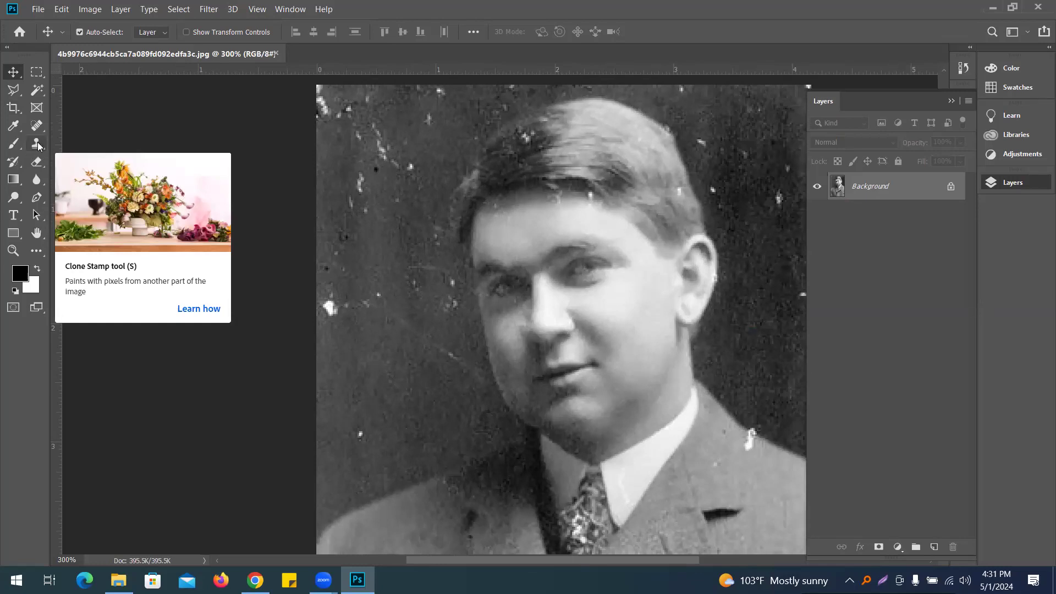
{"action": "left_click", "coordinate": [36, 144]}
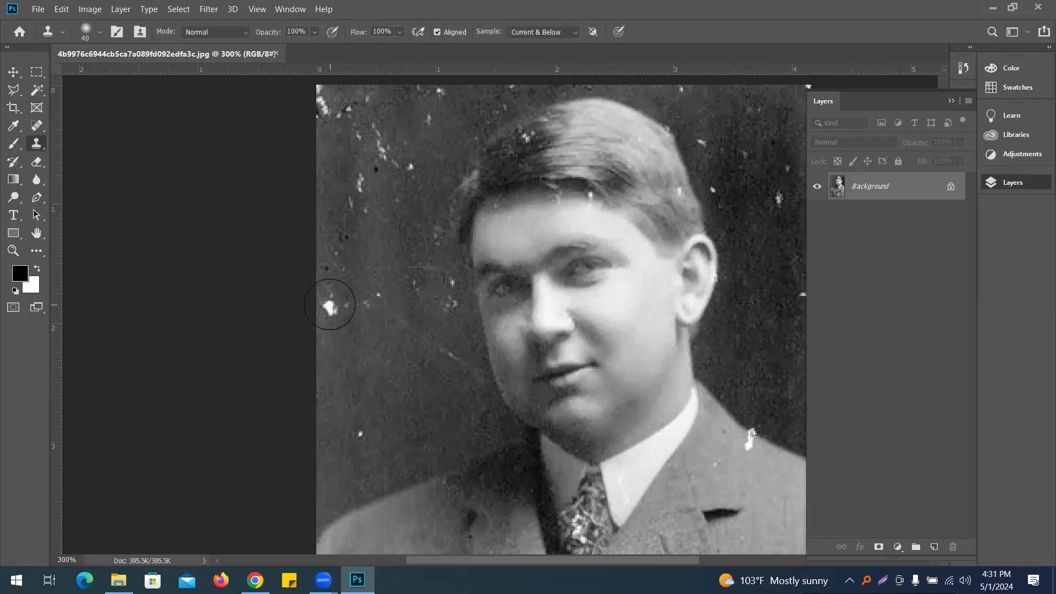
{"action": "left_click", "coordinate": [332, 305]}
{"action": "left_click_drag", "start_coordinate": [555, 172], "coordinate": [560, 198]}
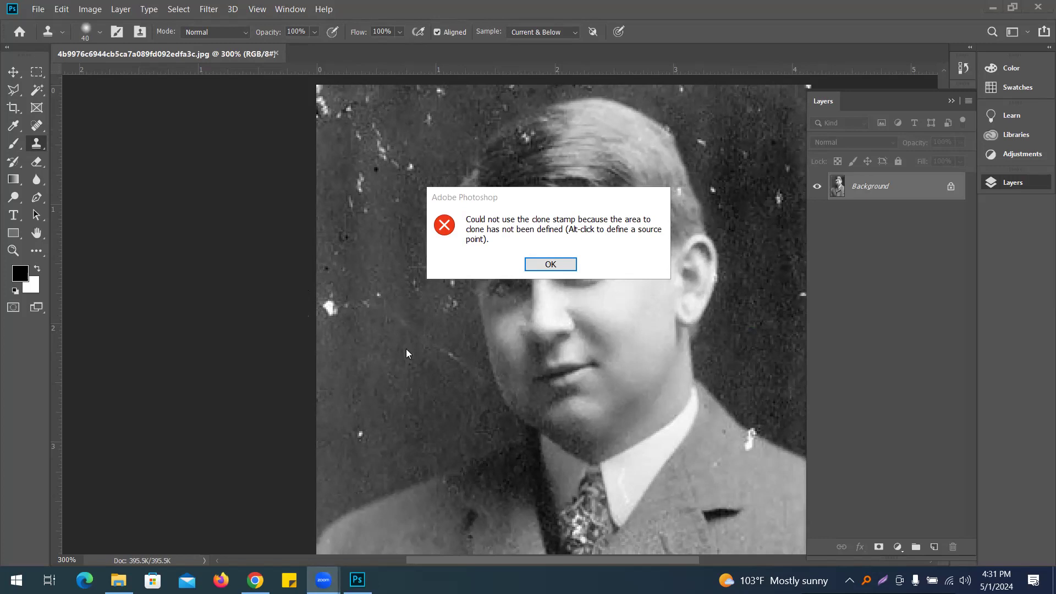
{"action": "left_click", "coordinate": [550, 264]}
Reduce the clone brush to 25 px and clone clean background over the small white spot above the shoulder.
{"action": "scroll", "coordinate": [363, 324], "scroll_direction": "up", "scroll_amount": 1}
{"action": "mouse_move", "coordinate": [384, 325]}
{"action": "left_mouse_down"}
{"action": "mouse_move", "coordinate": [403, 258]}
{"action": "mouse_move", "coordinate": [390, 241]}
{"action": "left_mouse_up"}
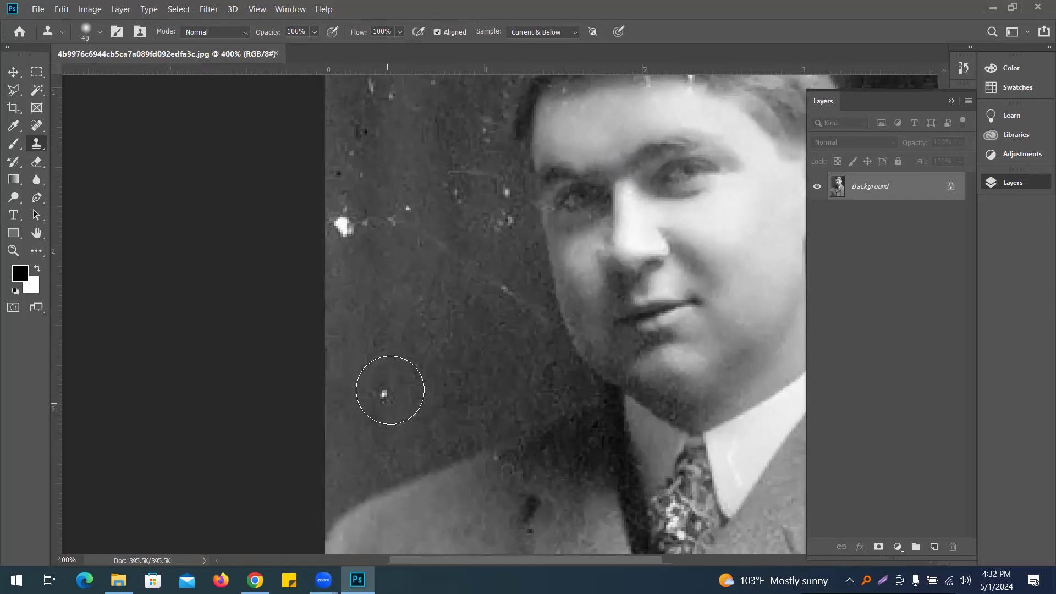
{"action": "key", "text": "bracketleft"}
{"action": "key", "text": "bracketleft"}
{"action": "key", "text": "bracketleft"}
{"action": "left_click", "coordinate": [460, 350], "text": "alt"}
{"action": "left_click", "coordinate": [380, 395]}
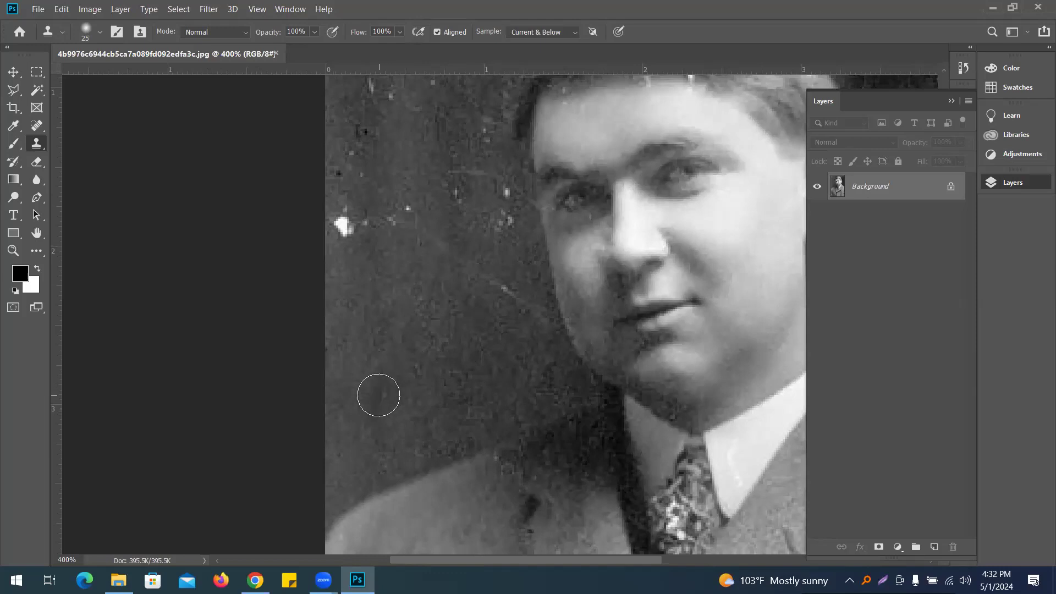
{"action": "left_click", "coordinate": [379, 398]}
Clone away the large white spot, nearby specks and scratches in the dark background beside the cheek and eye.
{"action": "key", "text": "space"}
{"action": "left_click_drag", "start_coordinate": [424, 313], "coordinate": [465, 437]}
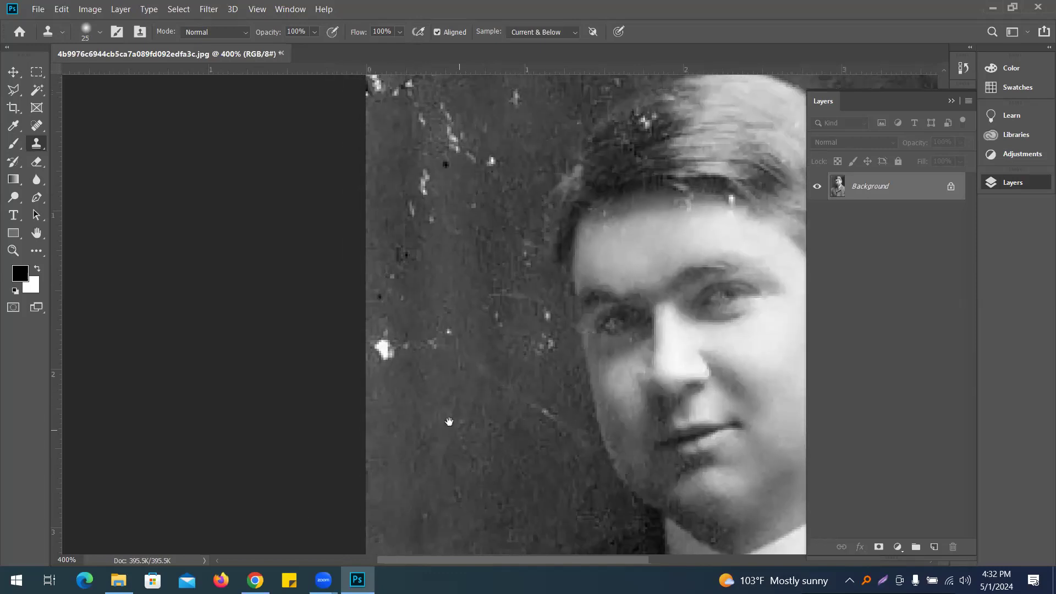
{"action": "left_click", "coordinate": [394, 383], "text": "alt"}
{"action": "left_click", "coordinate": [388, 347]}
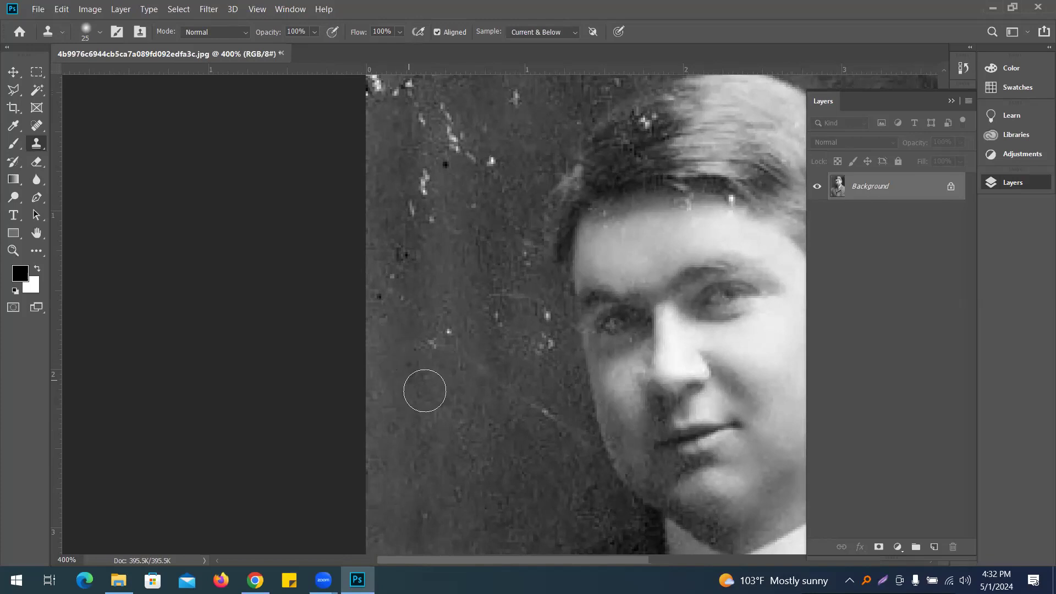
{"action": "left_click_drag", "start_coordinate": [434, 346], "coordinate": [448, 335]}
{"action": "left_click_drag", "start_coordinate": [542, 417], "coordinate": [542, 417]}
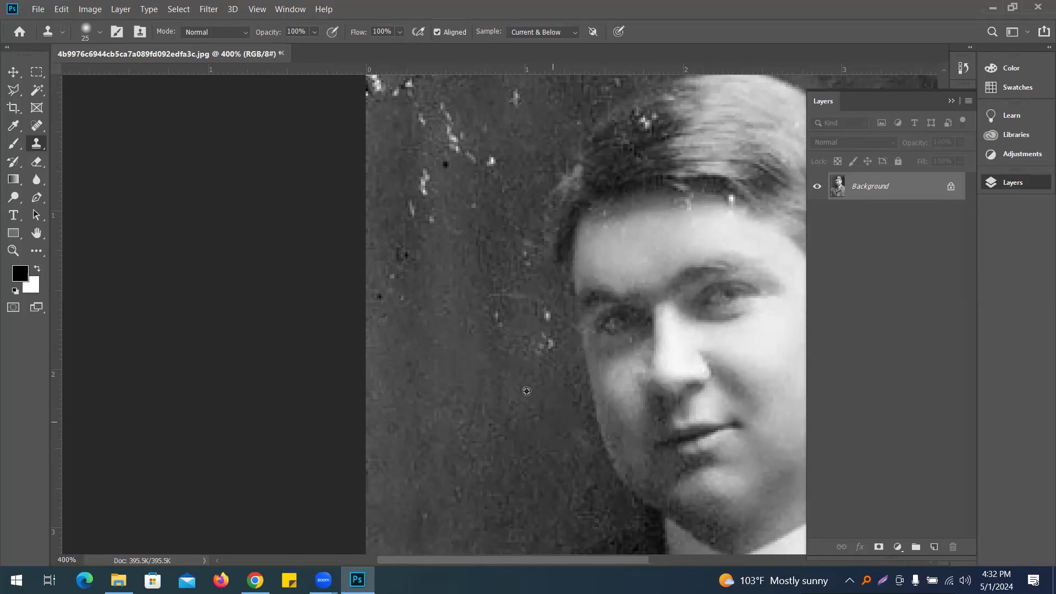
{"action": "left_click_drag", "start_coordinate": [550, 351], "coordinate": [532, 344]}
{"action": "left_click", "coordinate": [527, 340], "text": "alt"}
{"action": "left_click", "coordinate": [547, 320]}
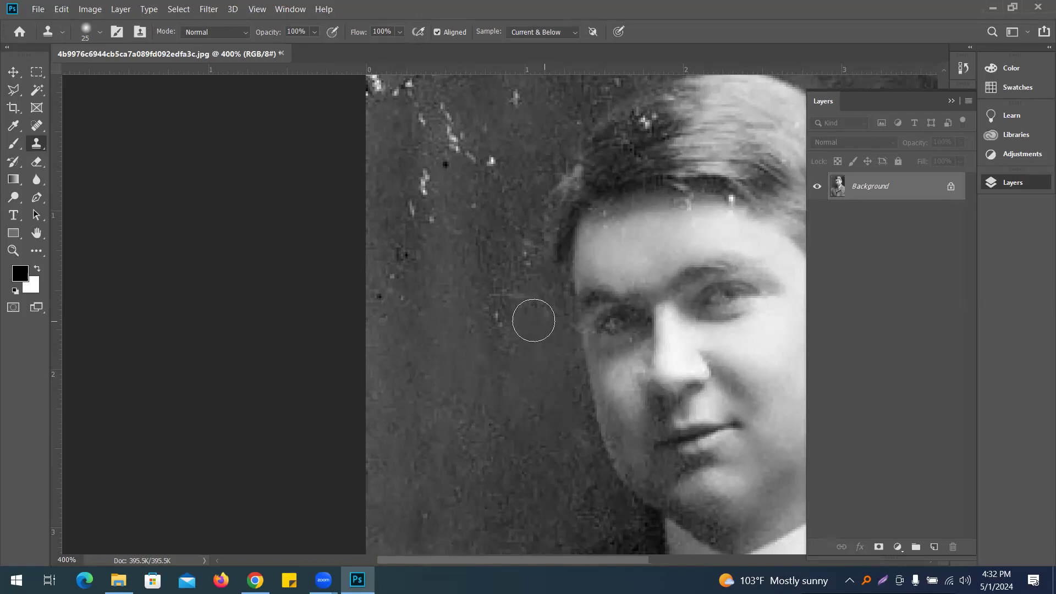
Clone out the scratch beside the hair and the dark and white spots along the background's left edge.
{"action": "scroll", "coordinate": [495, 330], "scroll_direction": "up", "scroll_amount": 4}
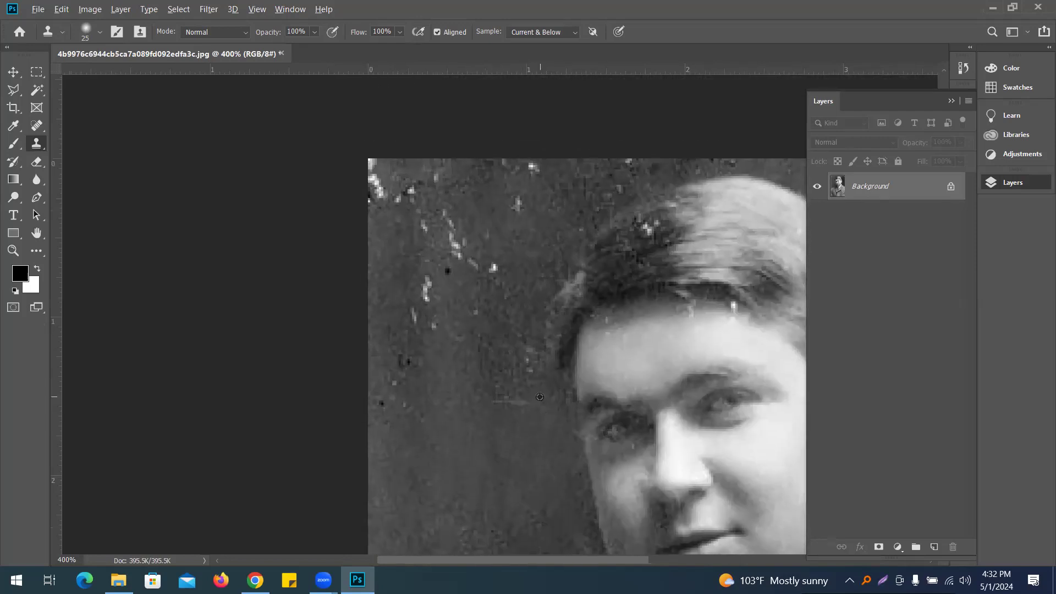
{"action": "left_click_drag", "start_coordinate": [531, 373], "coordinate": [500, 386]}
{"action": "left_click", "coordinate": [453, 407], "text": "alt"}
{"action": "left_click_drag", "start_coordinate": [408, 403], "coordinate": [394, 390]}
{"action": "left_click", "coordinate": [404, 369]}
{"action": "left_click", "coordinate": [427, 380], "text": "alt"}
{"action": "left_click", "coordinate": [413, 319]}
{"action": "left_click", "coordinate": [432, 330]}
Clone clean background over the white streaks and dark spot between the photo's left edge and the hair.
{"action": "left_click", "coordinate": [440, 348], "text": "alt"}
{"action": "left_click", "coordinate": [422, 291]}
{"action": "left_click", "coordinate": [446, 350], "text": "alt"}
{"action": "left_click", "coordinate": [478, 309]}
{"action": "left_click", "coordinate": [472, 304], "text": "alt"}
{"action": "left_click", "coordinate": [487, 273]}
{"action": "left_click", "coordinate": [447, 244]}
{"action": "left_click", "coordinate": [447, 217]}
{"action": "left_click", "coordinate": [480, 325], "text": "alt"}
{"action": "left_click", "coordinate": [459, 280]}
{"action": "left_click", "coordinate": [450, 245]}
Clone away the white damage in the photo's upper-left corner and the specks along its top edge.
{"action": "left_click", "coordinate": [414, 267], "text": "alt"}
{"action": "left_click", "coordinate": [430, 222]}
{"action": "left_click", "coordinate": [414, 201]}
{"action": "left_click", "coordinate": [400, 254], "text": "alt"}
{"action": "left_click", "coordinate": [388, 194]}
{"action": "left_click", "coordinate": [379, 174]}
{"action": "left_click", "coordinate": [408, 230], "text": "alt"}
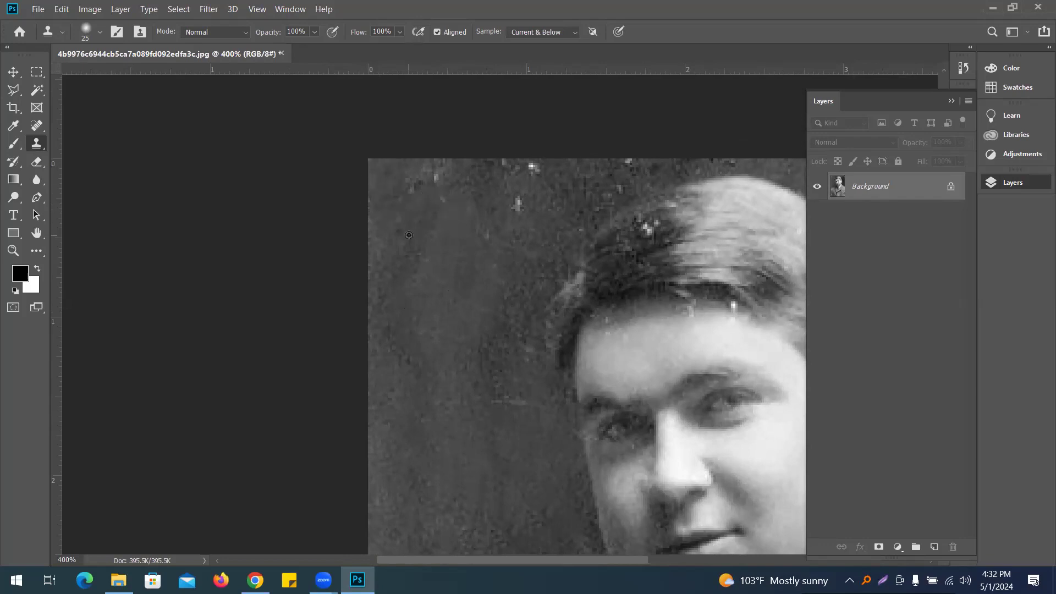
{"action": "left_click", "coordinate": [445, 190]}
{"action": "left_click", "coordinate": [518, 205]}
{"action": "left_click", "coordinate": [531, 169]}
{"action": "mouse_move", "coordinate": [659, 300]}
{"action": "left_mouse_down"}
{"action": "mouse_move", "coordinate": [529, 186]}
{"action": "mouse_move", "coordinate": [577, 169]}
{"action": "left_mouse_up"}
{"action": "left_click_drag", "start_coordinate": [575, 229], "coordinate": [502, 238]}
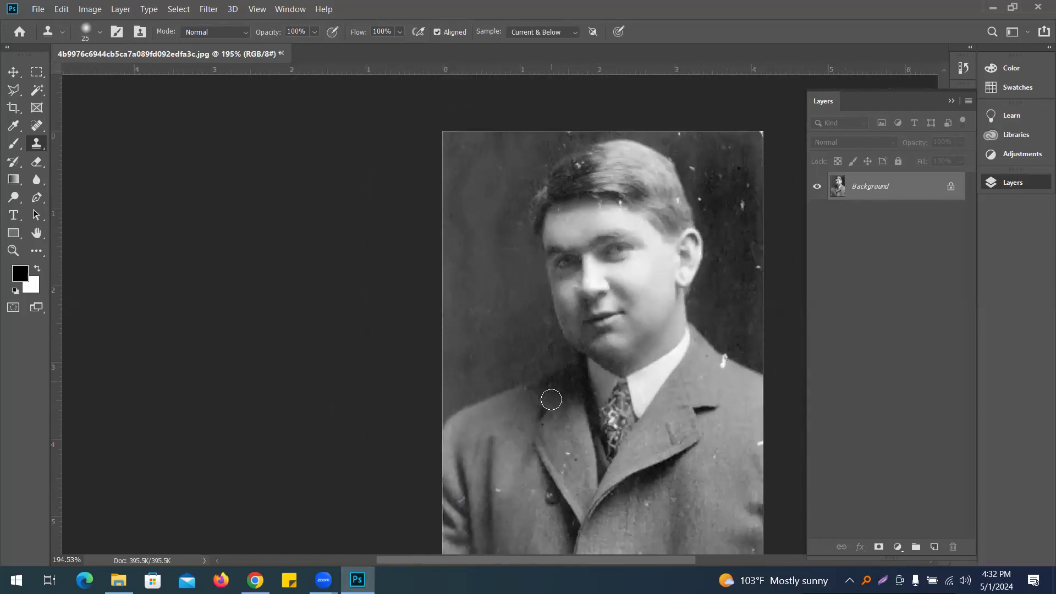
Clone clean fabric over a blemish on the coat beside the left lapel.
{"action": "key", "text": "ctrl+plus"}
{"action": "mouse_move", "coordinate": [640, 355]}
{"action": "left_mouse_down"}
{"action": "mouse_move", "coordinate": [573, 234]}
{"action": "mouse_move", "coordinate": [557, 228]}
{"action": "left_mouse_up"}
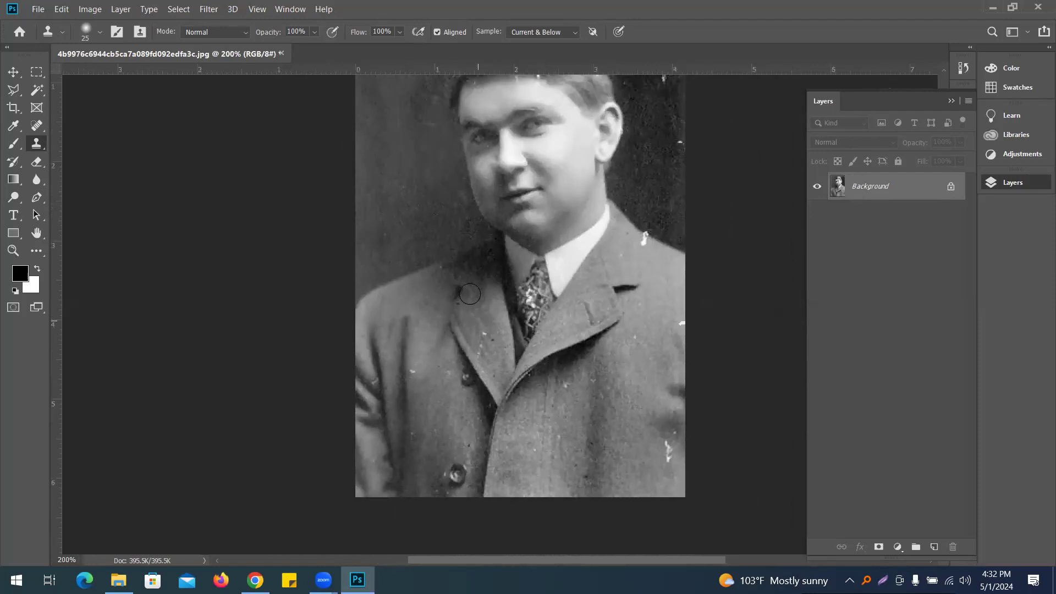
{"action": "left_click", "coordinate": [654, 288]}
{"action": "left_click", "coordinate": [445, 341], "text": "alt"}
{"action": "left_click", "coordinate": [441, 360]}
Switch to the Move tool and duplicate the Background layer.
{"action": "left_click", "coordinate": [13, 71]}
{"action": "scroll", "coordinate": [599, 216], "scroll_direction": "up", "scroll_amount": 3}
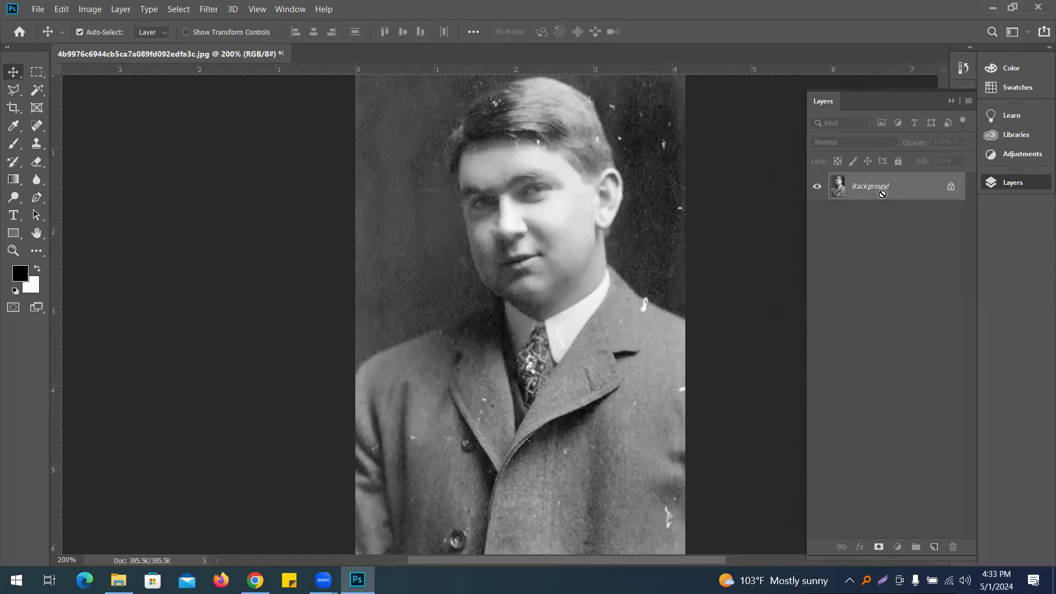
{"action": "key", "text": "ctrl+j"}
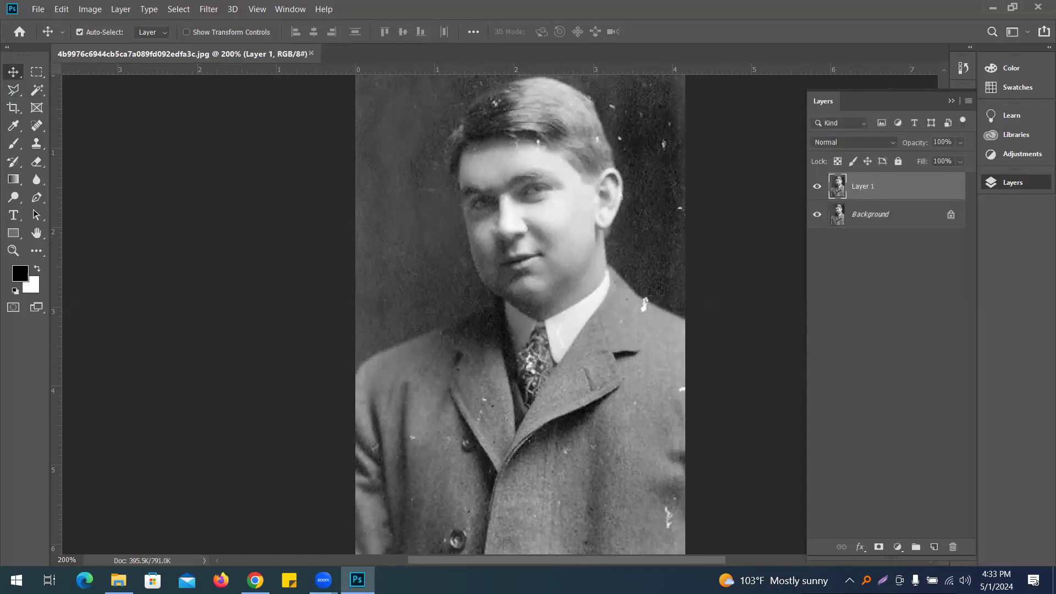
Select the man's coat, collar and tie on the duplicated layer with the Quick Selection tool.
{"action": "left_click_drag", "start_coordinate": [480, 218], "coordinate": [452, 109]}
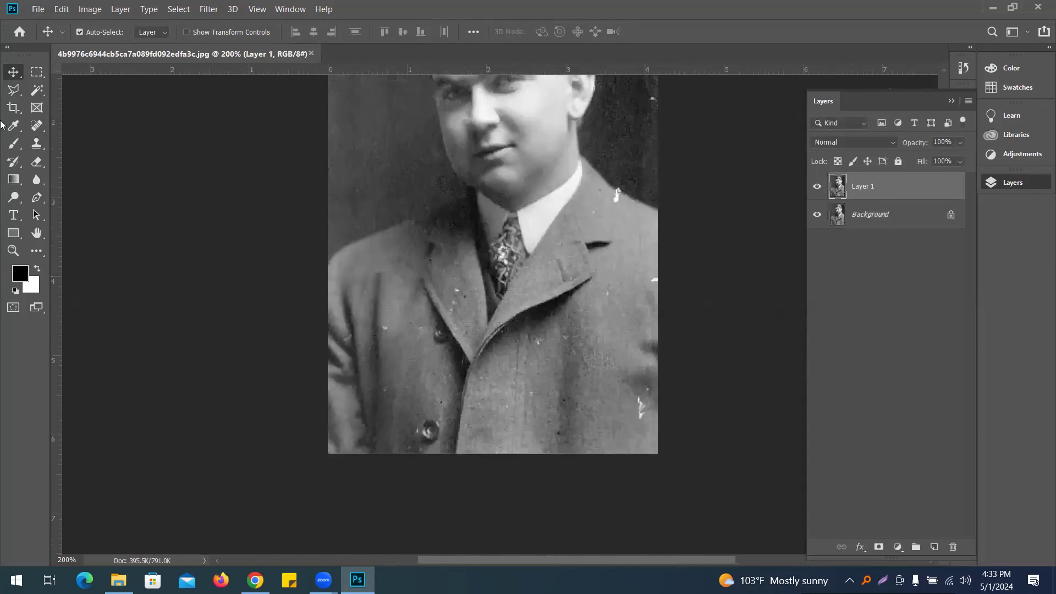
{"action": "left_click", "coordinate": [35, 91]}
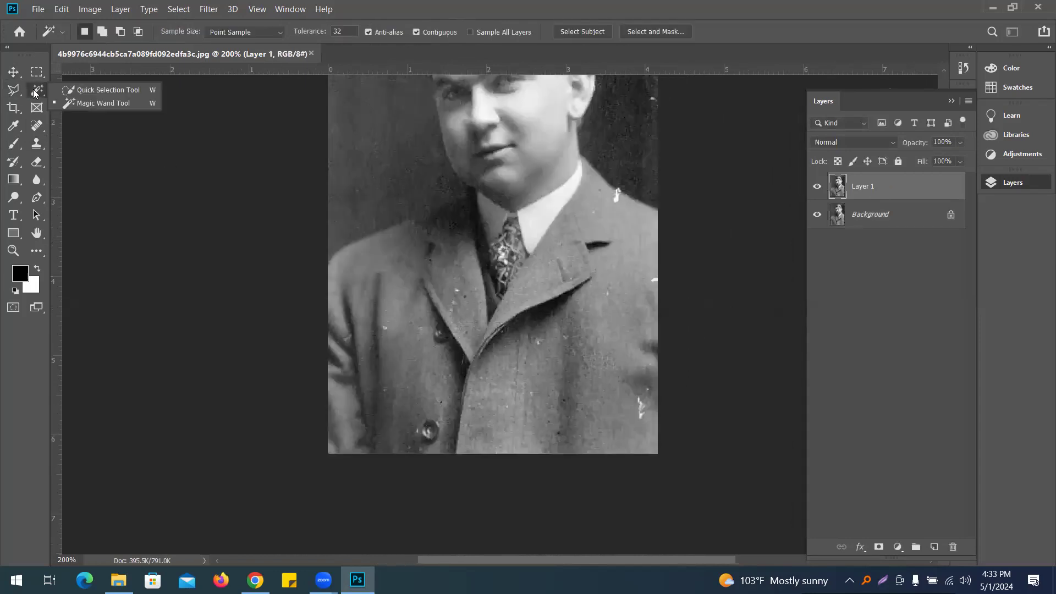
{"action": "left_click", "coordinate": [109, 94]}
{"action": "mouse_move", "coordinate": [441, 236]}
{"action": "left_mouse_down"}
{"action": "mouse_move", "coordinate": [385, 288]}
{"action": "mouse_move", "coordinate": [389, 306]}
{"action": "mouse_move", "coordinate": [524, 367]}
{"action": "mouse_move", "coordinate": [555, 319]}
{"action": "mouse_move", "coordinate": [610, 426]}
{"action": "left_mouse_up"}
{"action": "mouse_move", "coordinate": [547, 302]}
{"action": "left_mouse_down"}
{"action": "mouse_move", "coordinate": [550, 190]}
{"action": "mouse_move", "coordinate": [561, 181]}
{"action": "left_mouse_up"}
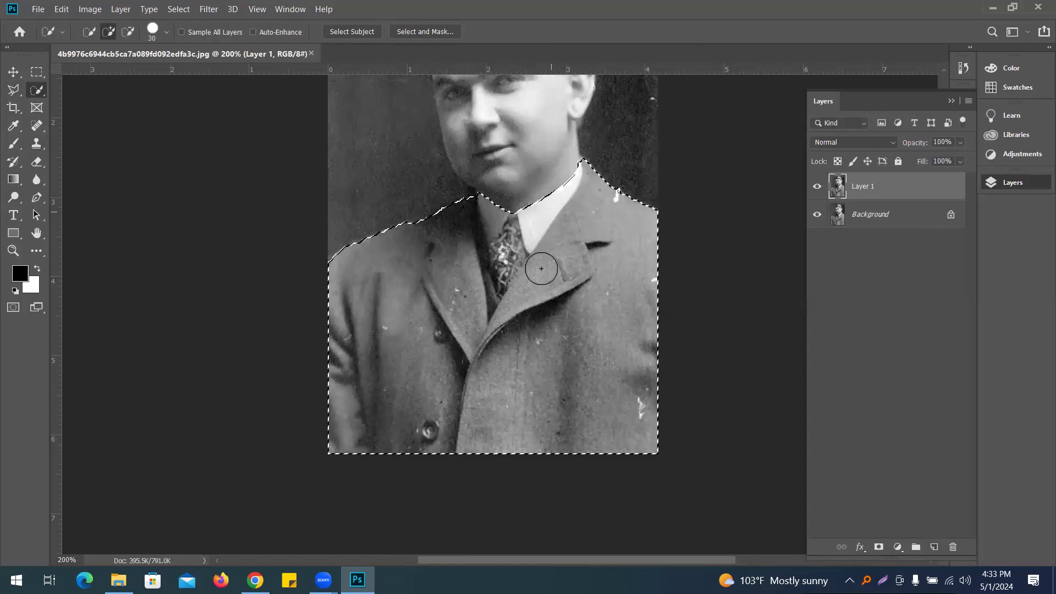
Try a Hue/Saturation adjustment layer with hue -18 on the selected clothing, invert its mask and delete the layer.
{"action": "scroll", "coordinate": [467, 374], "scroll_direction": "up", "scroll_amount": 3}
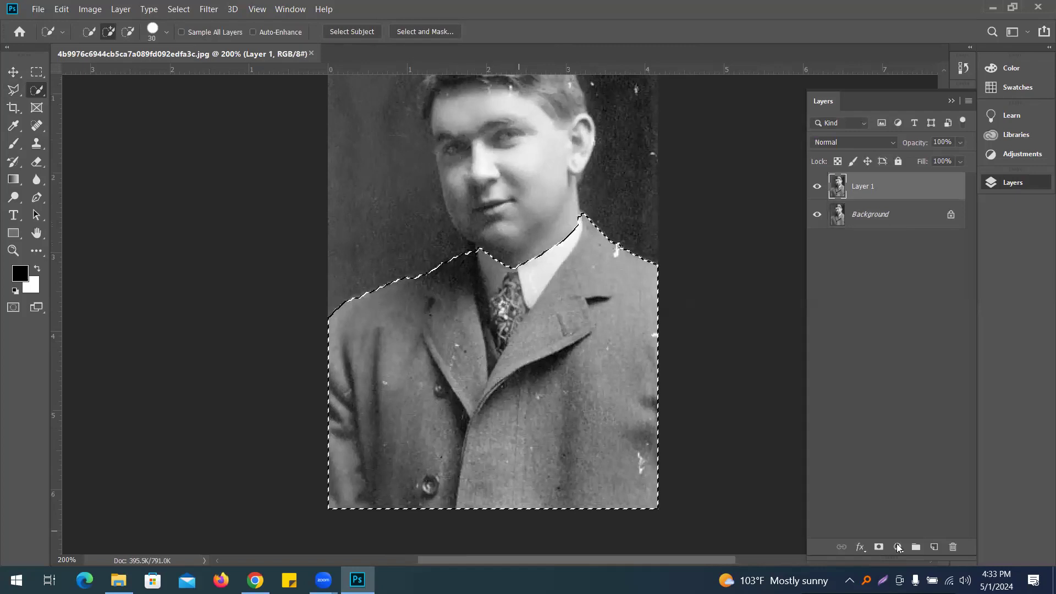
{"action": "left_click", "coordinate": [898, 547]}
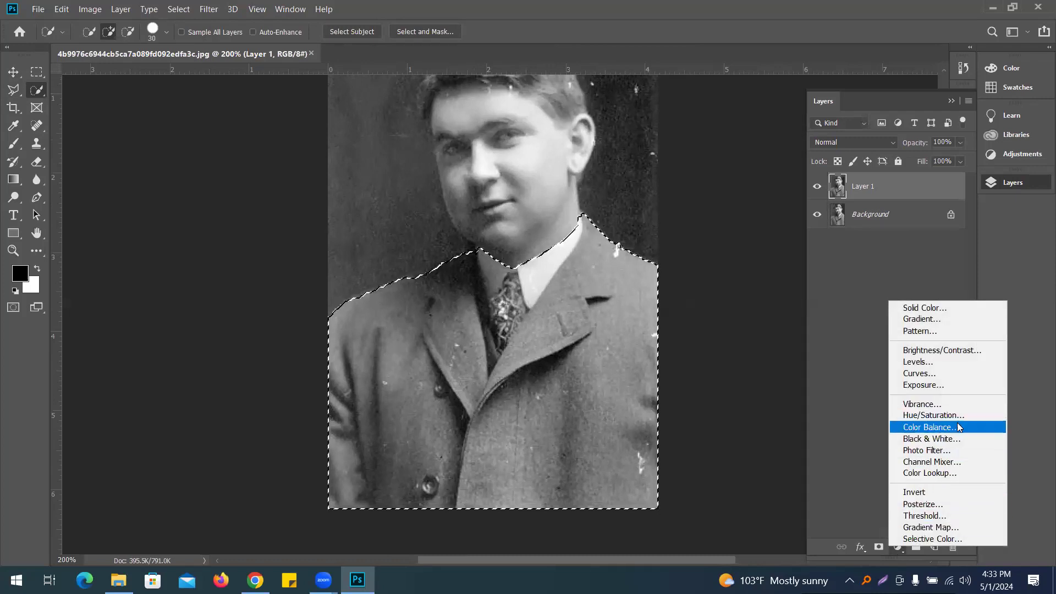
{"action": "left_click", "coordinate": [944, 415]}
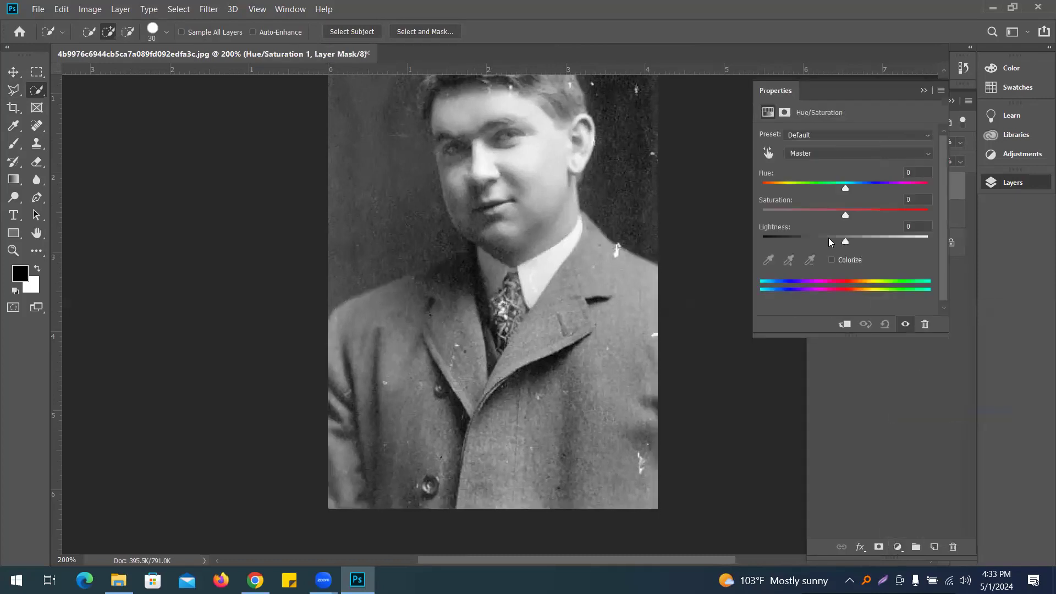
{"action": "mouse_move", "coordinate": [845, 187]}
{"action": "left_mouse_down"}
{"action": "mouse_move", "coordinate": [877, 185]}
{"action": "mouse_move", "coordinate": [772, 191]}
{"action": "mouse_move", "coordinate": [841, 188]}
{"action": "mouse_move", "coordinate": [779, 193]}
{"action": "mouse_move", "coordinate": [831, 186]}
{"action": "left_mouse_up"}
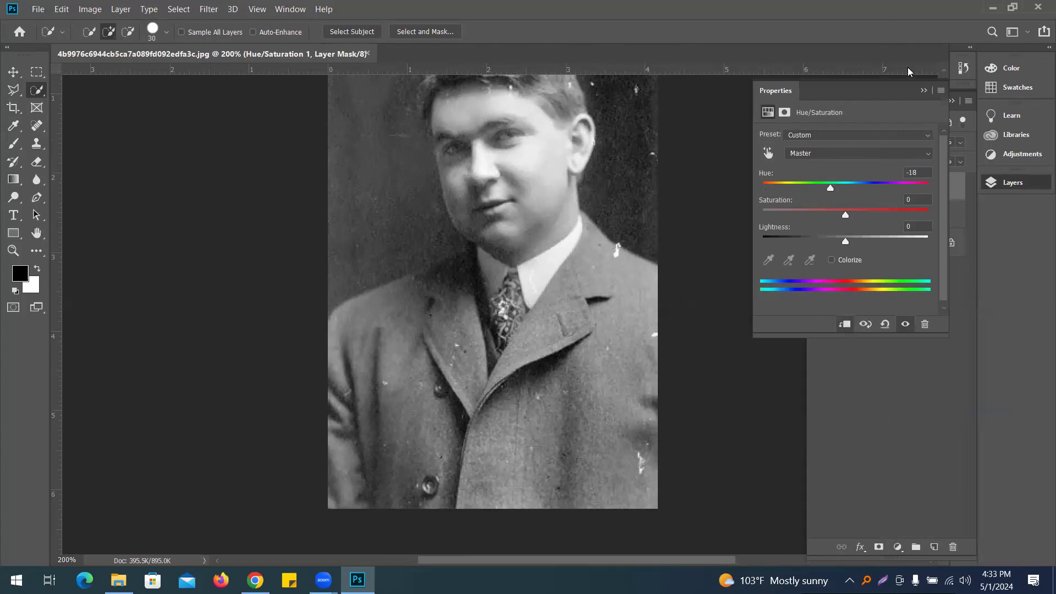
{"action": "left_click", "coordinate": [924, 91]}
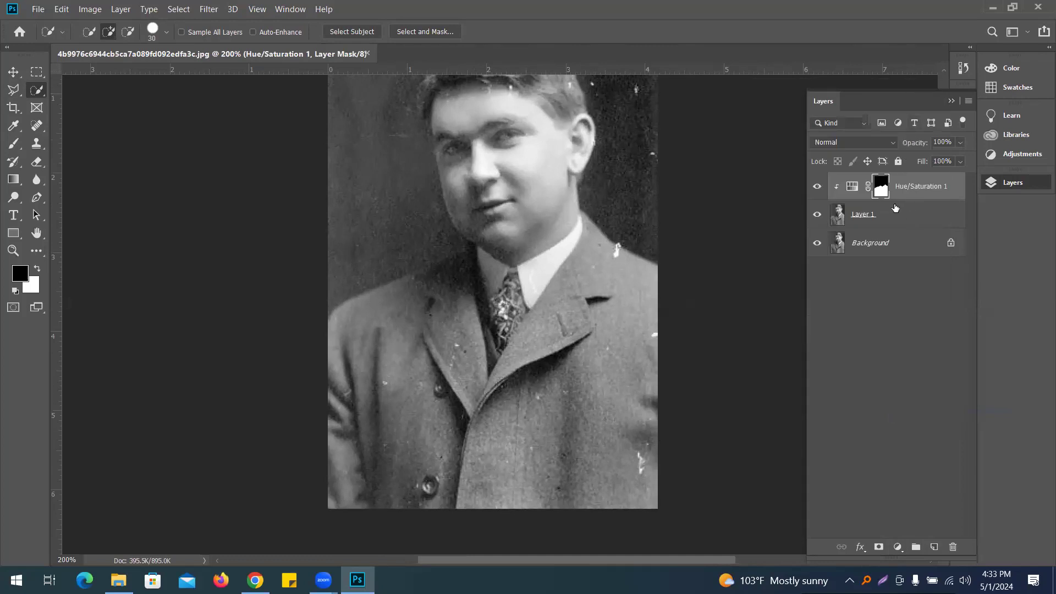
{"action": "key", "text": "ctrl+i"}
{"action": "key", "text": "ctrl+2"}
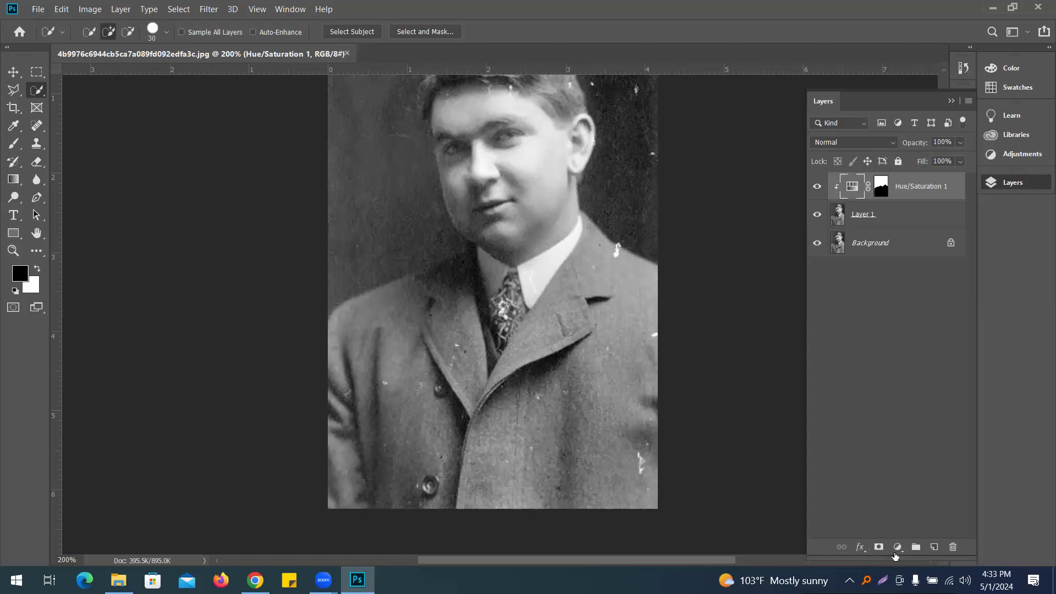
{"action": "key", "text": "Delete"}
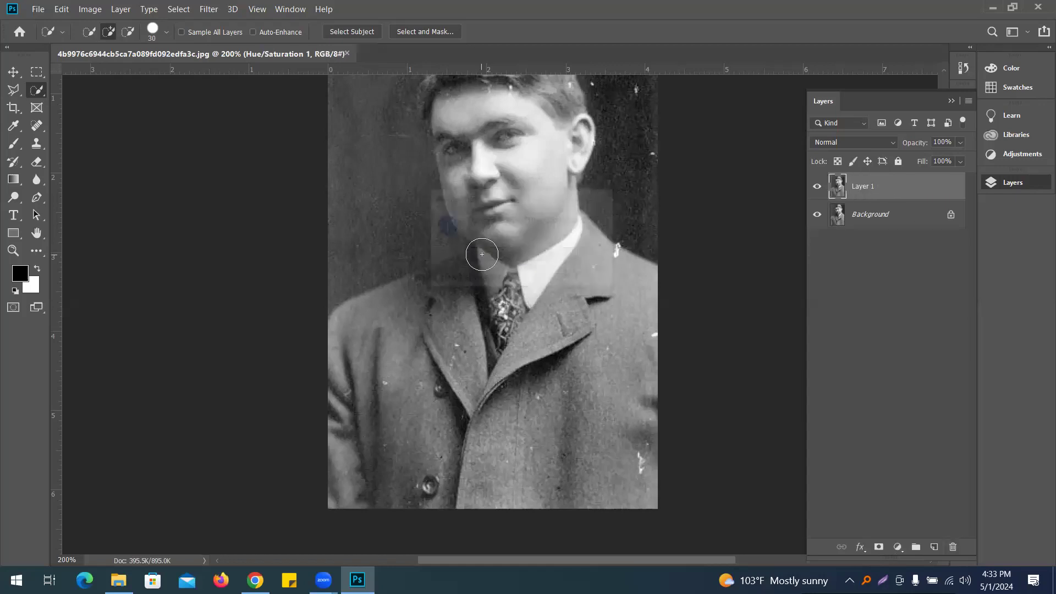
{"action": "left_click", "coordinate": [100, 13]}
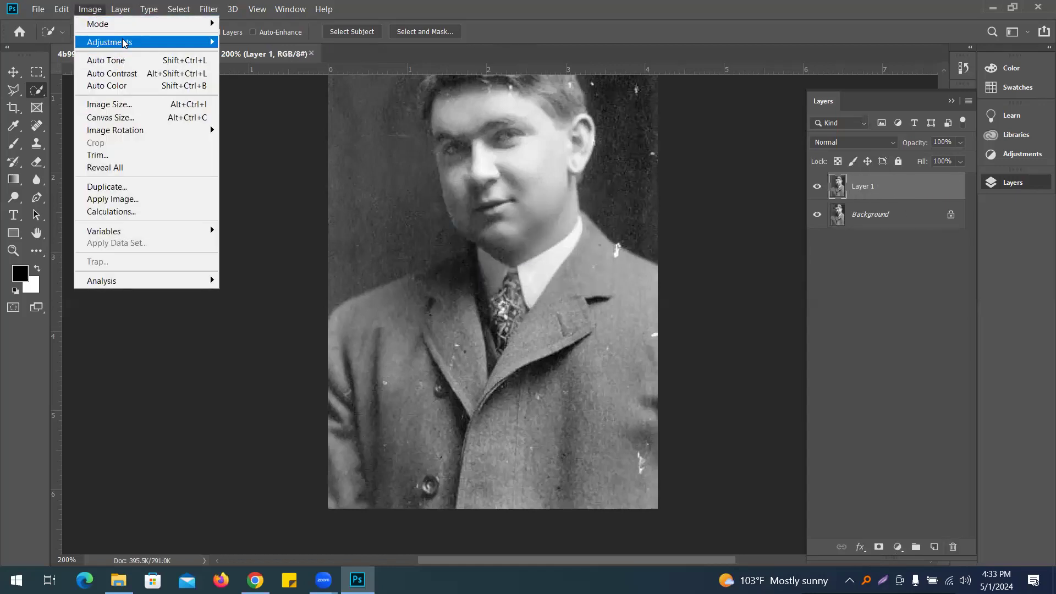
{"action": "mouse_move", "coordinate": [160, 41]}
{"action": "left_click", "coordinate": [275, 112]}
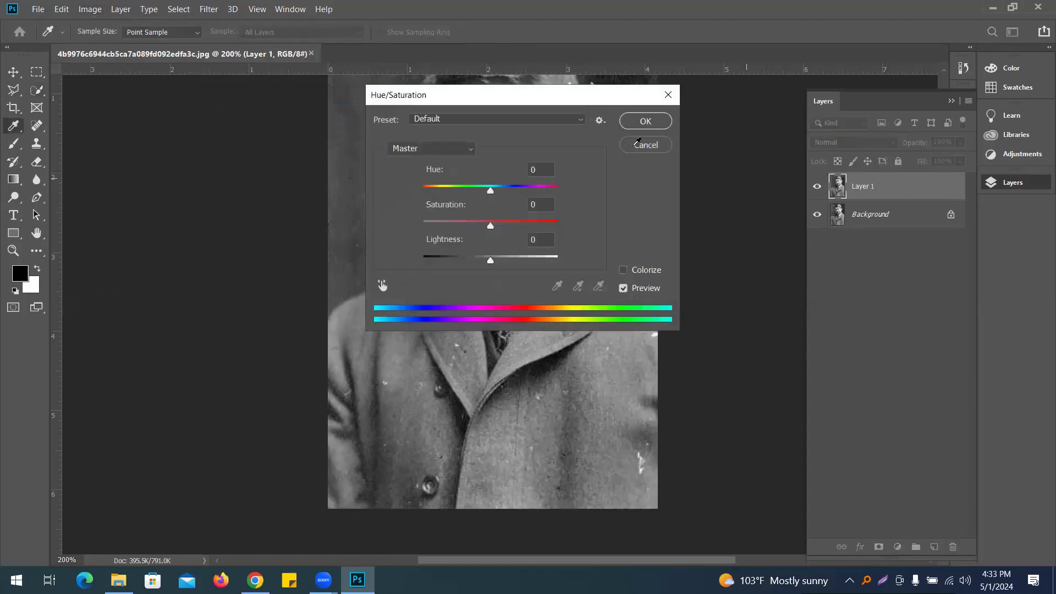
{"action": "left_click_drag", "start_coordinate": [514, 104], "coordinate": [846, 110]}
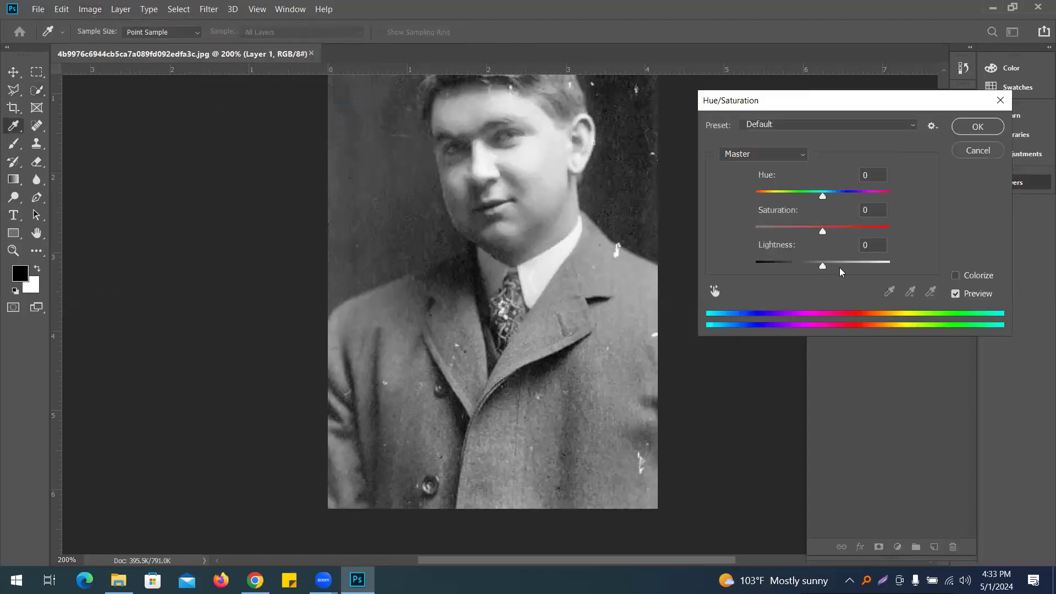
{"action": "left_click_drag", "start_coordinate": [824, 200], "coordinate": [799, 196]}
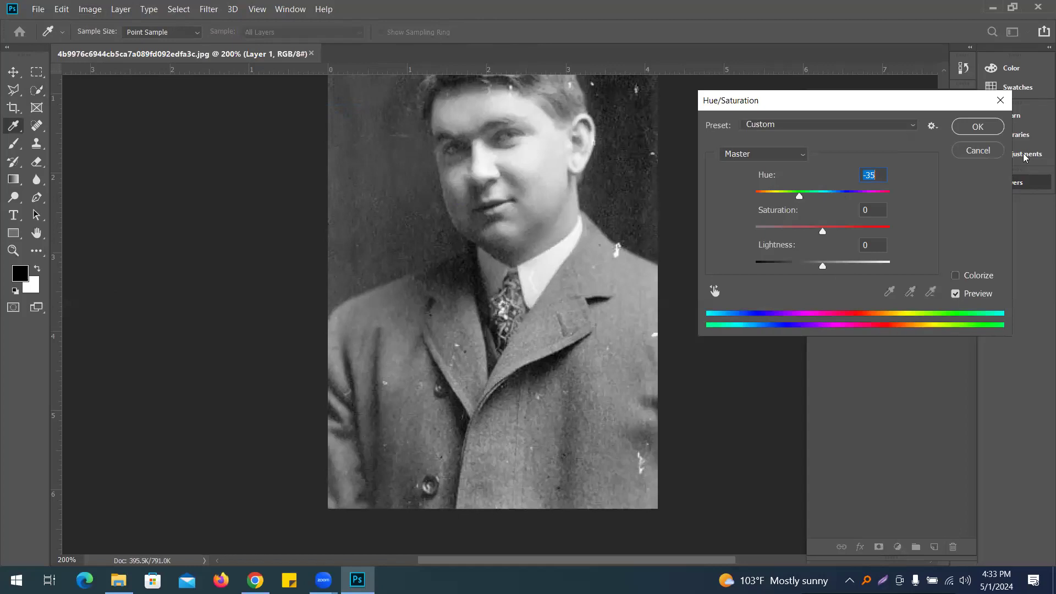
{"action": "left_click", "coordinate": [979, 151]}
Select the man's coat, collar and tie on Layer 1 again with the Quick Selection tool.
{"action": "key", "text": "w"}
{"action": "mouse_move", "coordinate": [412, 323]}
{"action": "left_mouse_down"}
{"action": "mouse_move", "coordinate": [372, 414]}
{"action": "mouse_move", "coordinate": [454, 332]}
{"action": "mouse_move", "coordinate": [461, 270]}
{"action": "mouse_move", "coordinate": [473, 340]}
{"action": "mouse_move", "coordinate": [538, 323]}
{"action": "mouse_move", "coordinate": [565, 293]}
{"action": "mouse_move", "coordinate": [565, 262]}
{"action": "mouse_move", "coordinate": [597, 253]}
{"action": "mouse_move", "coordinate": [632, 393]}
{"action": "mouse_move", "coordinate": [528, 448]}
{"action": "left_mouse_up"}
Try colorizing the selected clothing in Hue/Saturation with hue 169, saturation 39 and lightness -23.
{"action": "left_click", "coordinate": [90, 9]}
{"action": "mouse_move", "coordinate": [124, 44]}
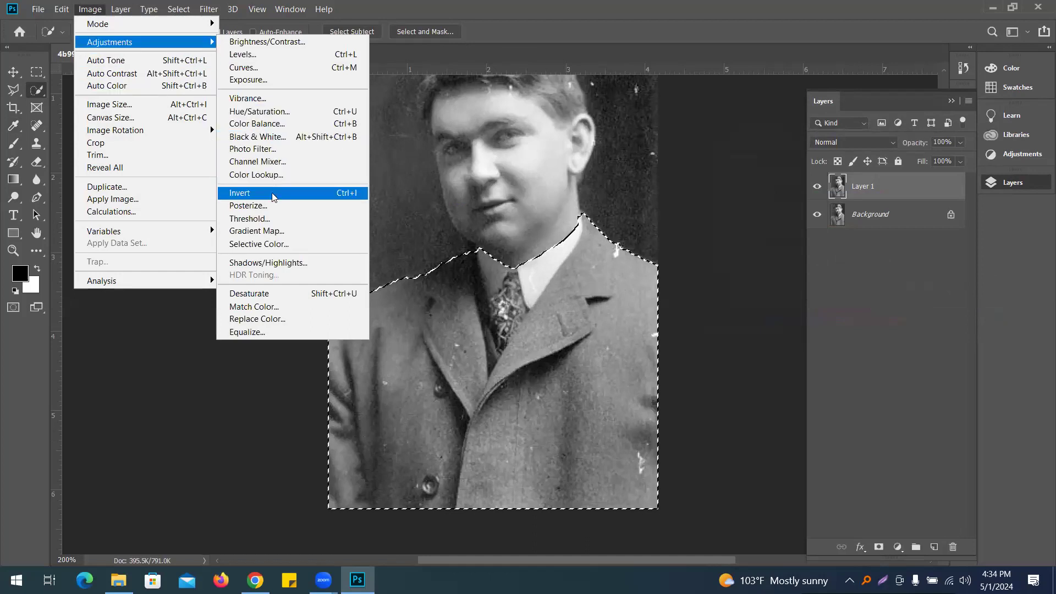
{"action": "left_click", "coordinate": [269, 111]}
{"action": "left_click_drag", "start_coordinate": [818, 198], "coordinate": [887, 201]}
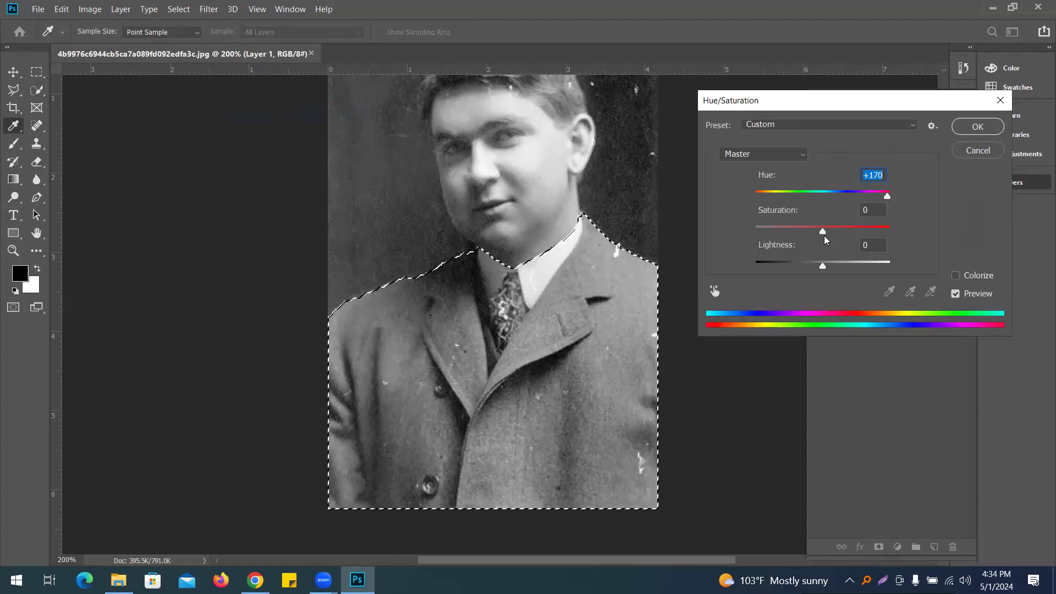
{"action": "mouse_move", "coordinate": [822, 232]}
{"action": "left_mouse_down"}
{"action": "mouse_move", "coordinate": [773, 227]}
{"action": "mouse_move", "coordinate": [837, 230]}
{"action": "left_mouse_up"}
{"action": "left_click_drag", "start_coordinate": [887, 198], "coordinate": [797, 200]}
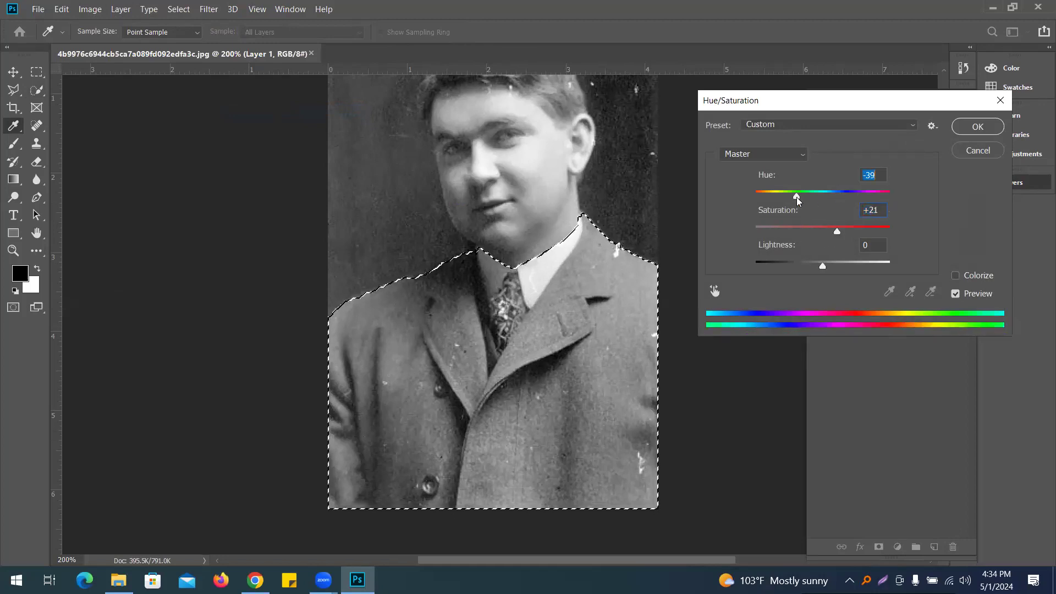
{"action": "left_click", "coordinate": [972, 281]}
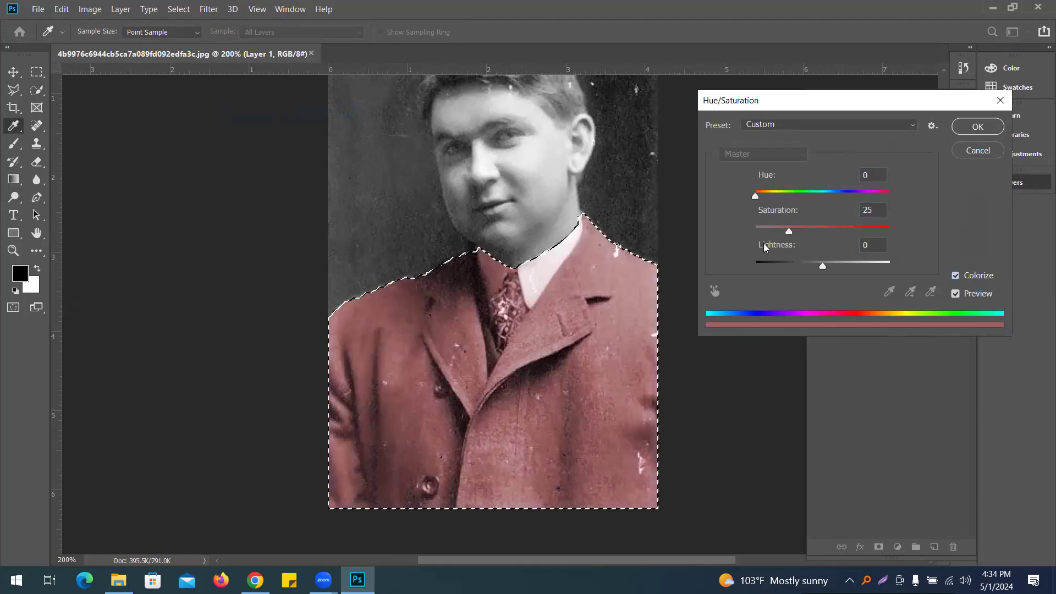
{"action": "left_click_drag", "start_coordinate": [755, 198], "coordinate": [818, 195]}
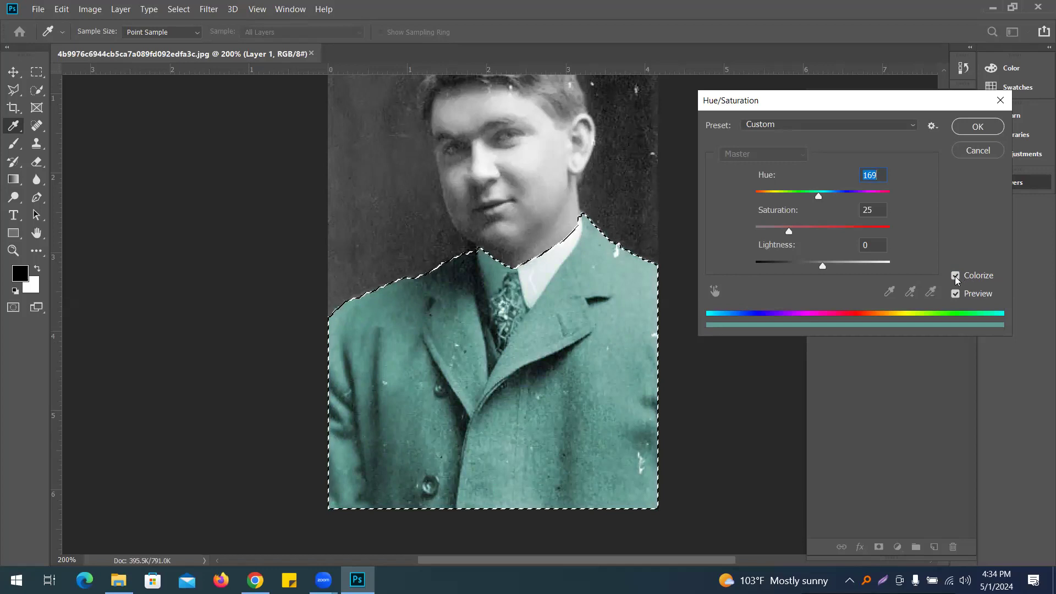
{"action": "left_click_drag", "start_coordinate": [821, 267], "coordinate": [807, 266]}
{"action": "left_click_drag", "start_coordinate": [789, 232], "coordinate": [814, 236]}
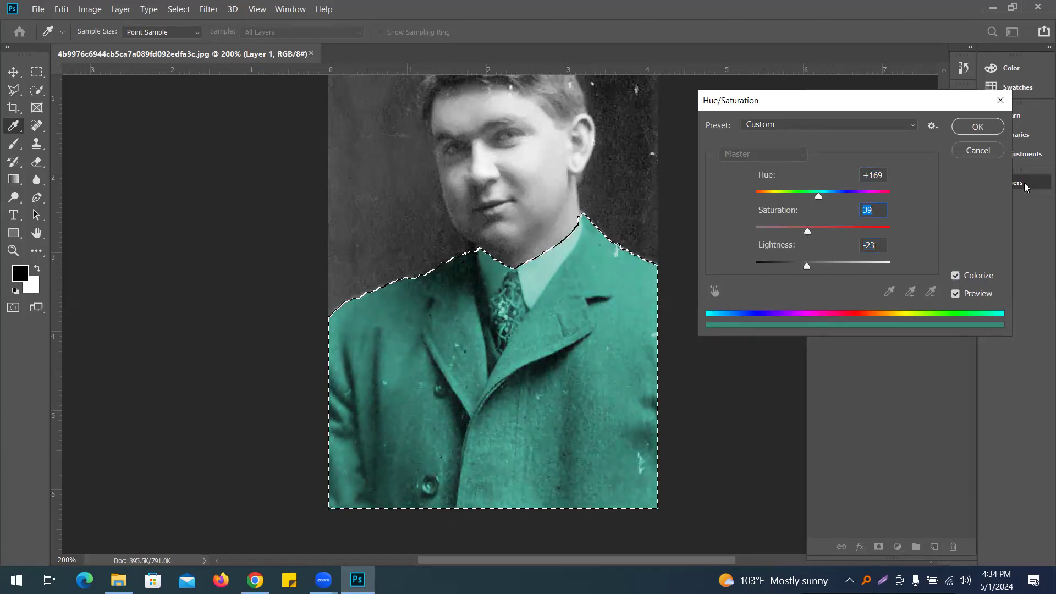
{"action": "left_click", "coordinate": [967, 156]}
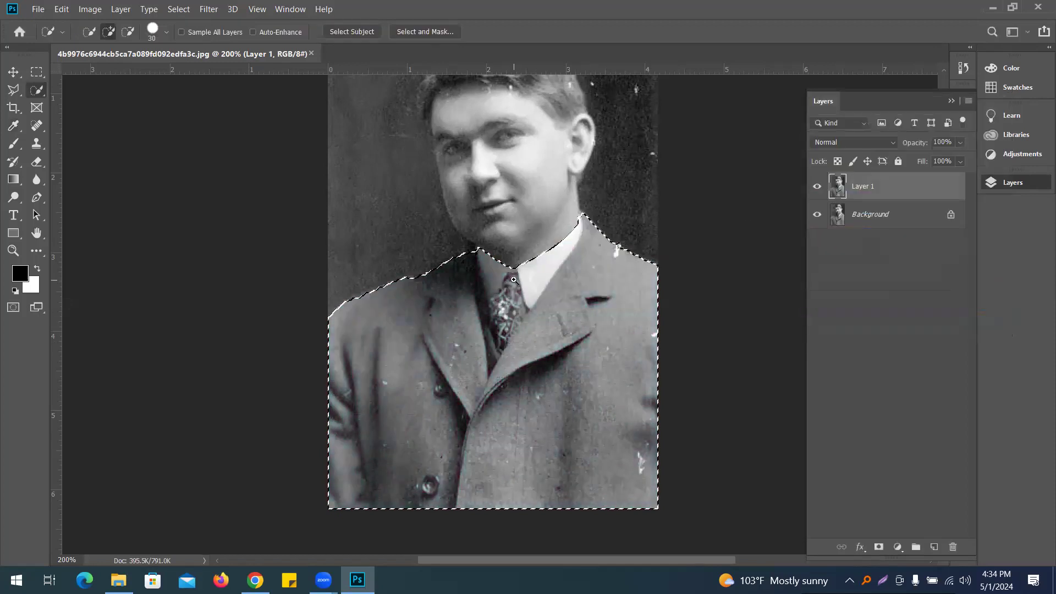
Subtract the shirt collar and tie from the clothing selection, reducing the Quick Selection brush to 10 for the narrow tie area.
{"action": "scroll", "coordinate": [514, 279], "scroll_direction": "up", "scroll_amount": 1}
{"action": "key", "text": "alt"}
{"action": "mouse_move", "coordinate": [494, 242]}
{"action": "left_mouse_down"}
{"action": "mouse_move", "coordinate": [498, 349]}
{"action": "mouse_move", "coordinate": [511, 272]}
{"action": "mouse_move", "coordinate": [590, 190]}
{"action": "mouse_move", "coordinate": [528, 280]}
{"action": "left_mouse_up"}
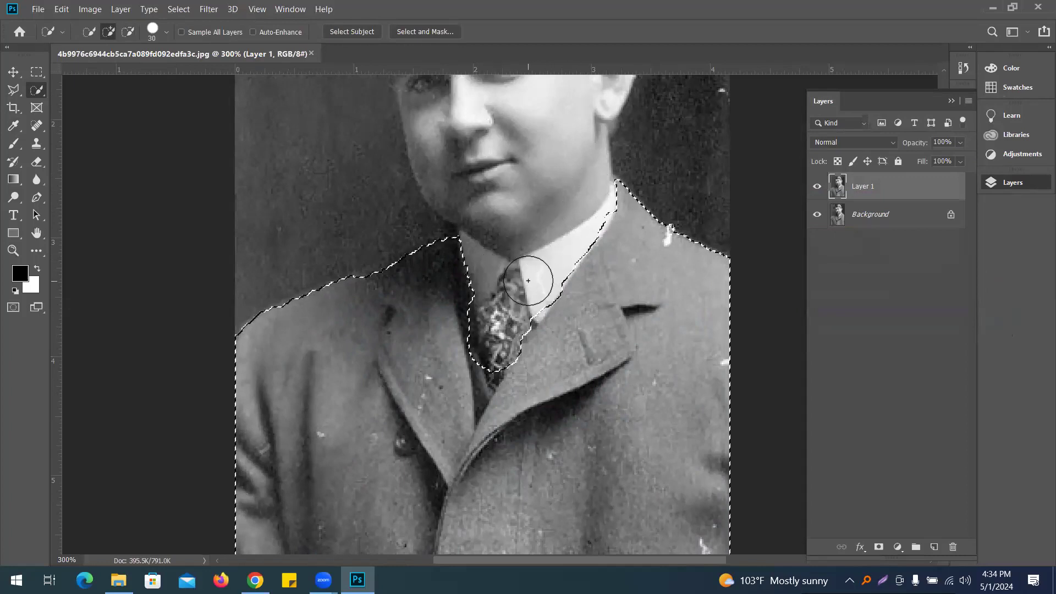
{"action": "key", "text": "bracketleft"}
{"action": "key", "text": "bracketleft"}
{"action": "key", "text": "alt"}
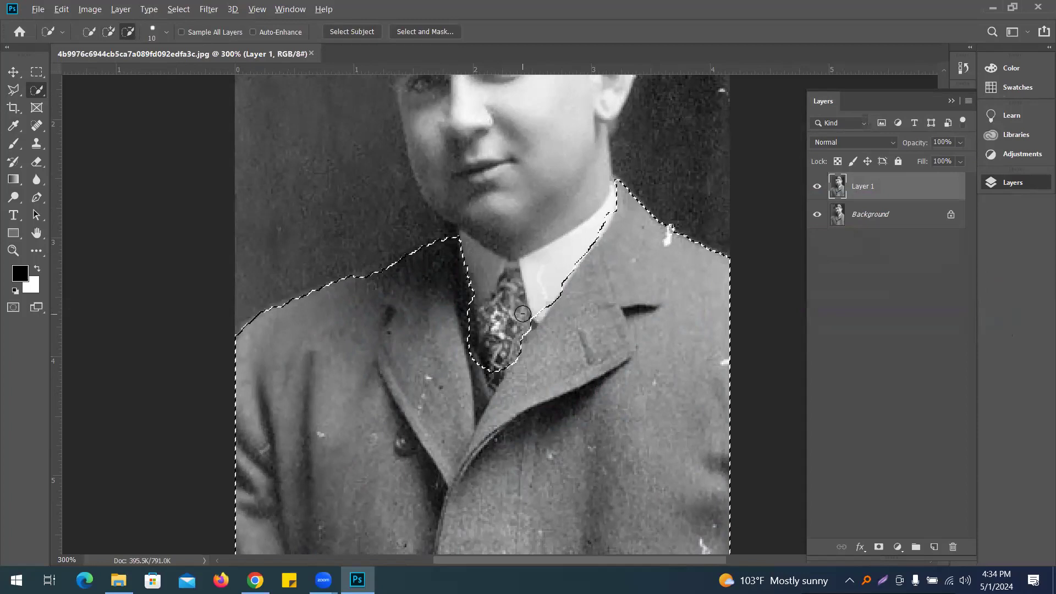
{"action": "mouse_move", "coordinate": [498, 351]}
{"action": "left_mouse_down"}
{"action": "mouse_move", "coordinate": [477, 402]}
{"action": "mouse_move", "coordinate": [486, 379]}
{"action": "left_mouse_up"}
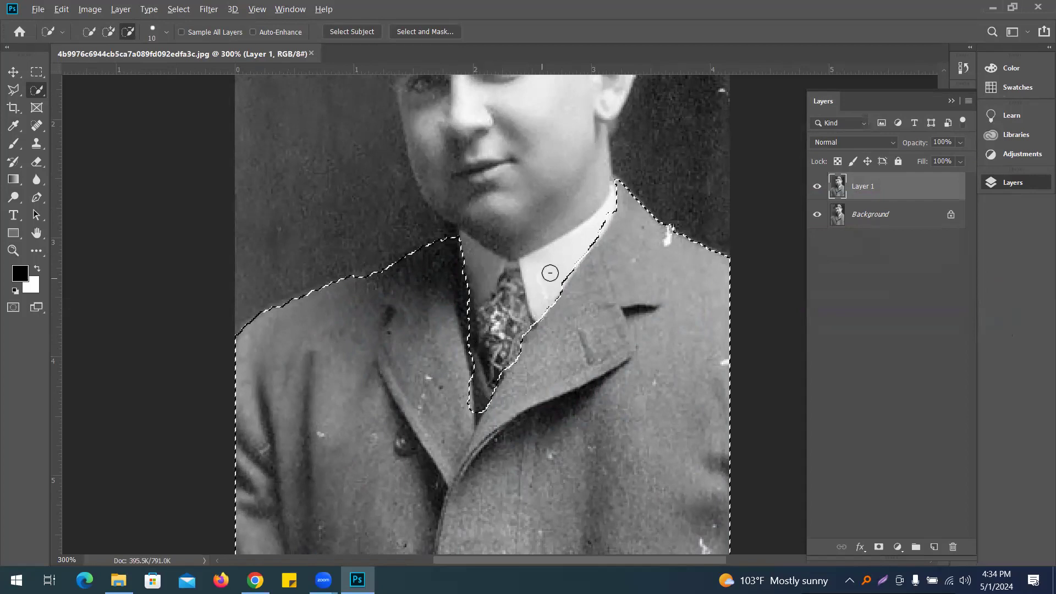
Colorize the selected coat in Hue/Saturation with hue 173, saturation 18 and lightness -12, and clear the selection.
{"action": "scroll", "coordinate": [640, 261], "scroll_direction": "down", "scroll_amount": 3}
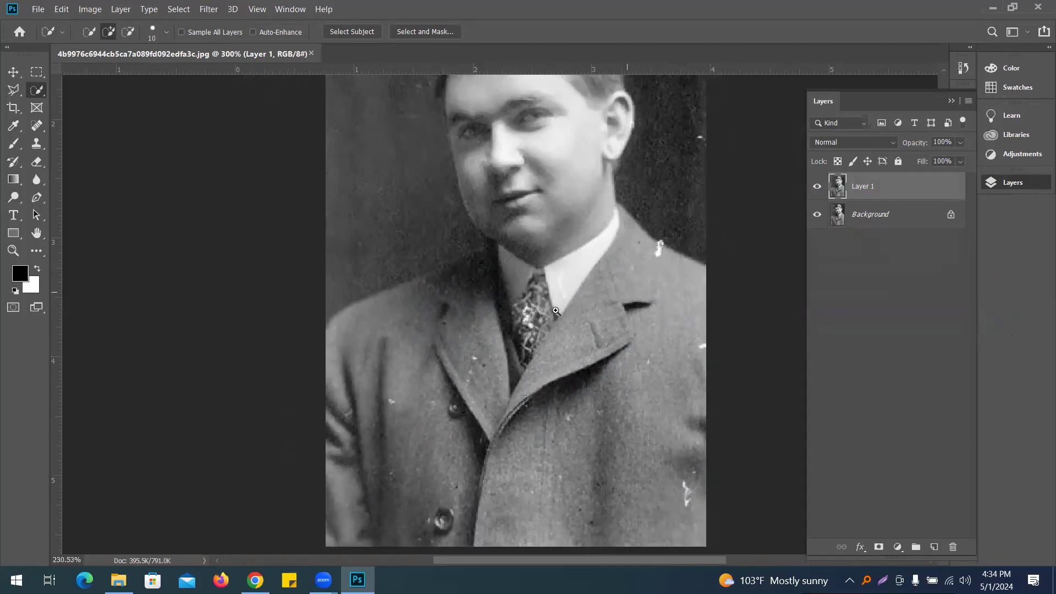
{"action": "left_click", "coordinate": [90, 9]}
{"action": "mouse_move", "coordinate": [125, 44]}
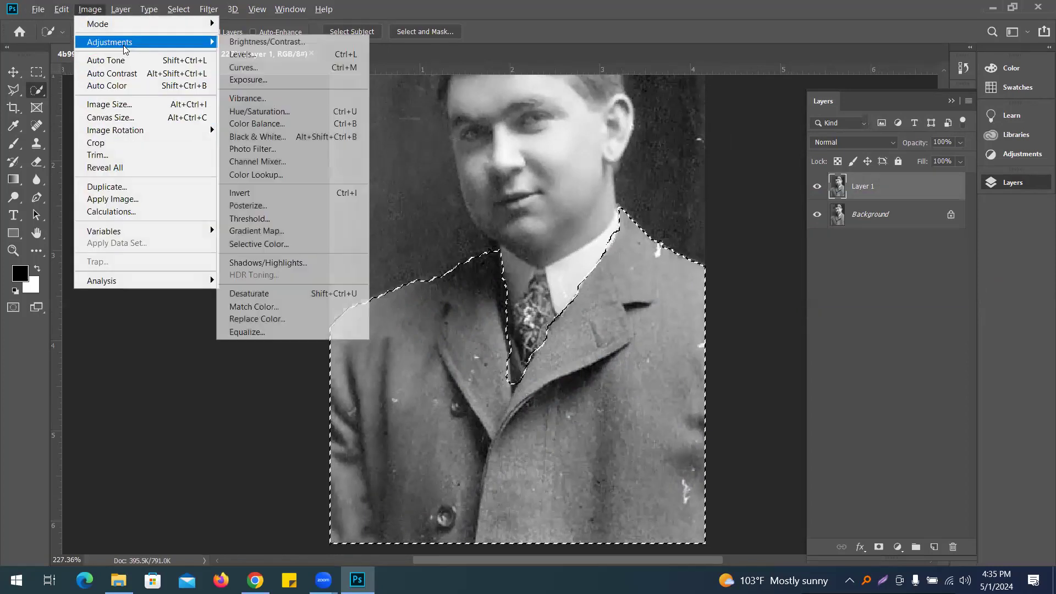
{"action": "left_click", "coordinate": [287, 112]}
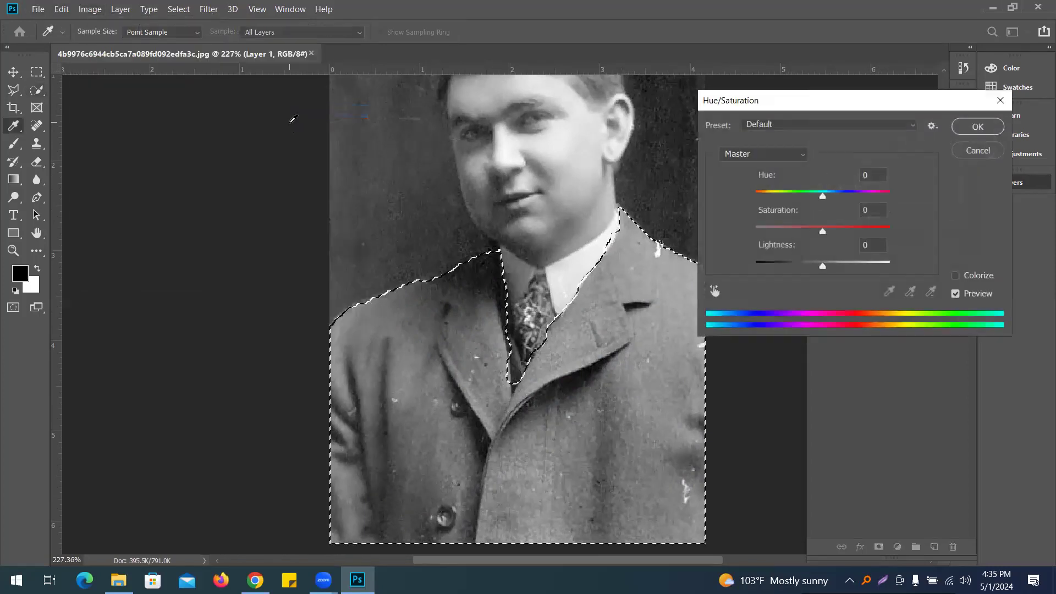
{"action": "mouse_move", "coordinate": [822, 195]}
{"action": "left_mouse_down"}
{"action": "mouse_move", "coordinate": [798, 196]}
{"action": "mouse_move", "coordinate": [842, 196]}
{"action": "mouse_move", "coordinate": [807, 196]}
{"action": "left_mouse_up"}
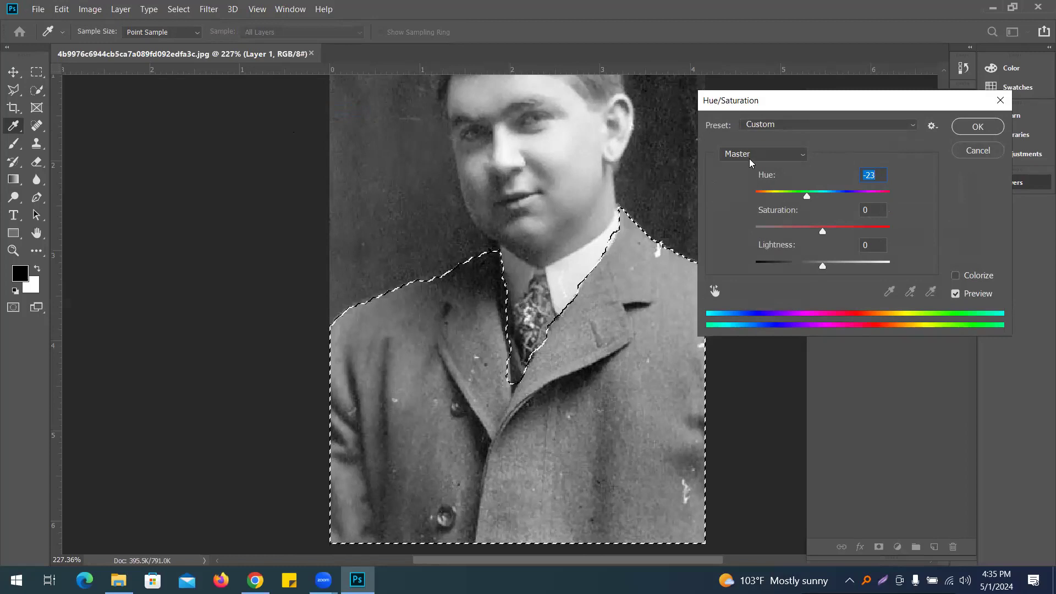
{"action": "left_click", "coordinate": [968, 279]}
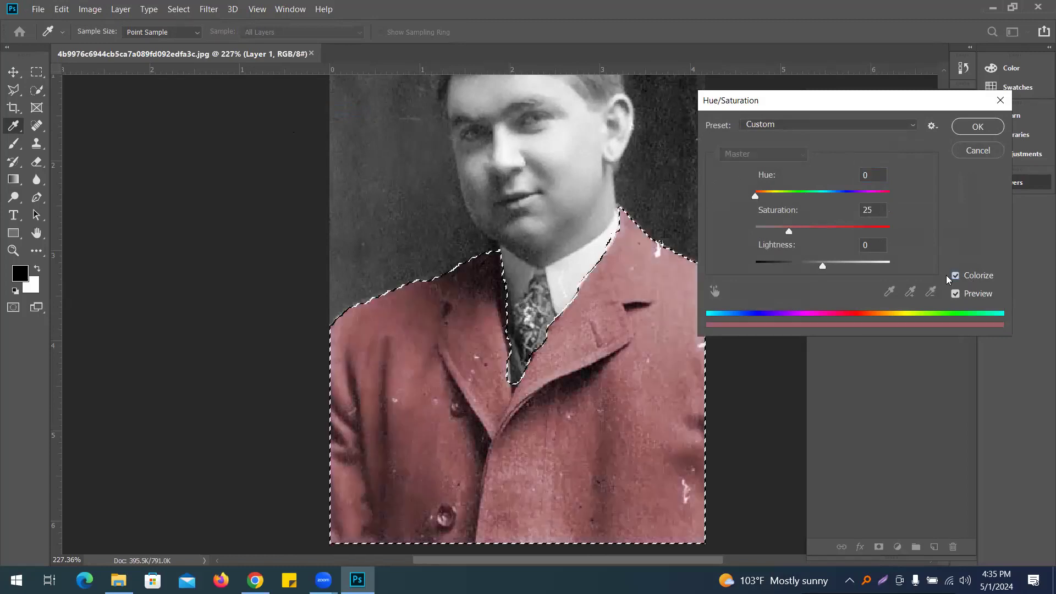
{"action": "left_click_drag", "start_coordinate": [759, 203], "coordinate": [779, 232]}
{"action": "key", "text": "Tab"}
{"action": "left_click_drag", "start_coordinate": [814, 267], "coordinate": [814, 266]}
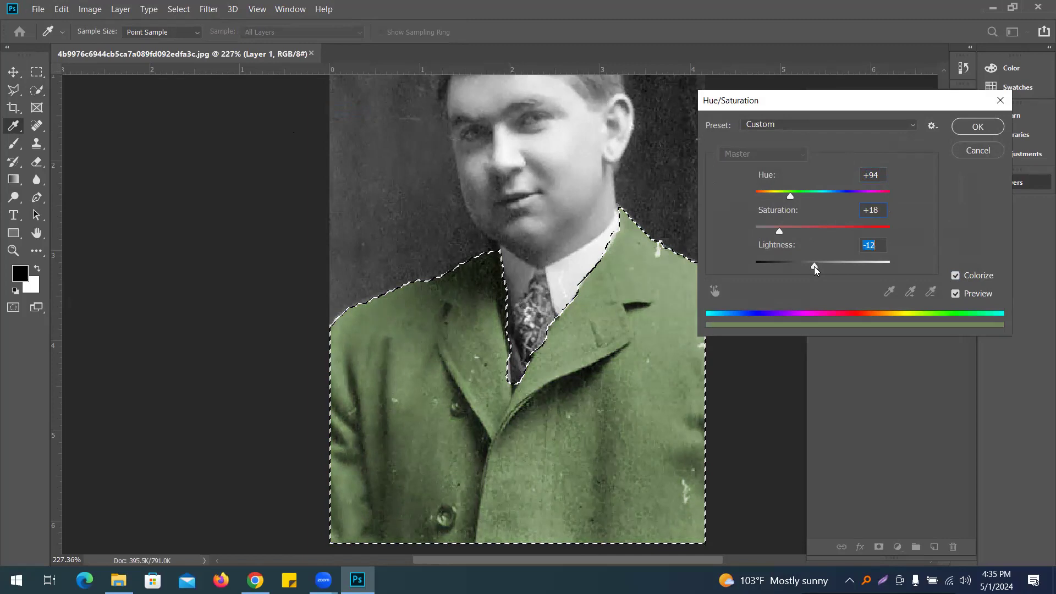
{"action": "left_click_drag", "start_coordinate": [790, 197], "coordinate": [812, 193]}
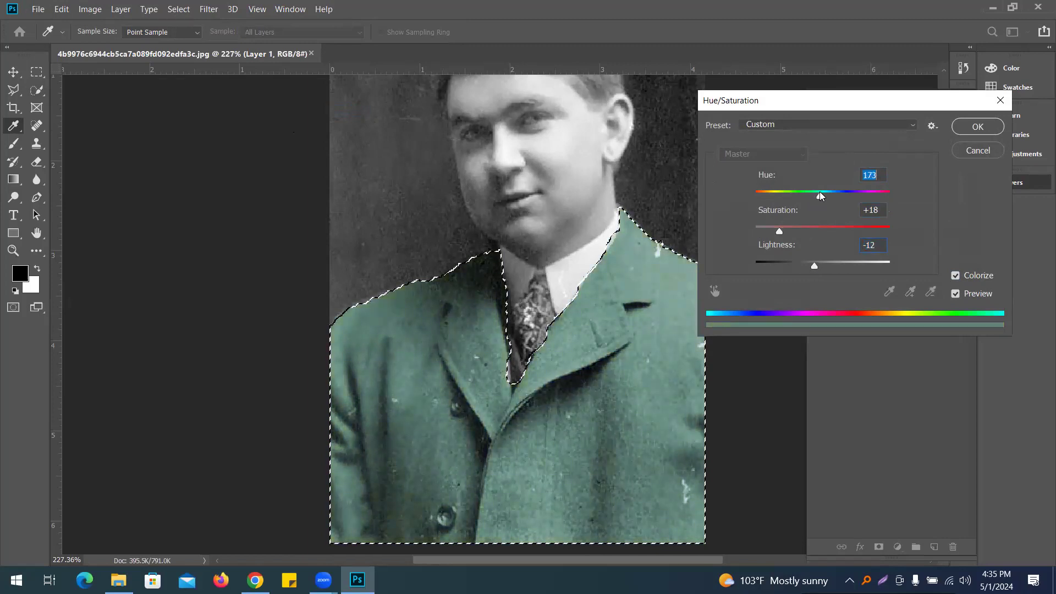
{"action": "key", "text": "Return"}
{"action": "key", "text": "w"}
{"action": "key", "text": "ctrl+d"}
Select the man's hair with the Quick Selection tool and subtract the background spill around its outer edge.
{"action": "left_click_drag", "start_coordinate": [576, 227], "coordinate": [557, 342]}
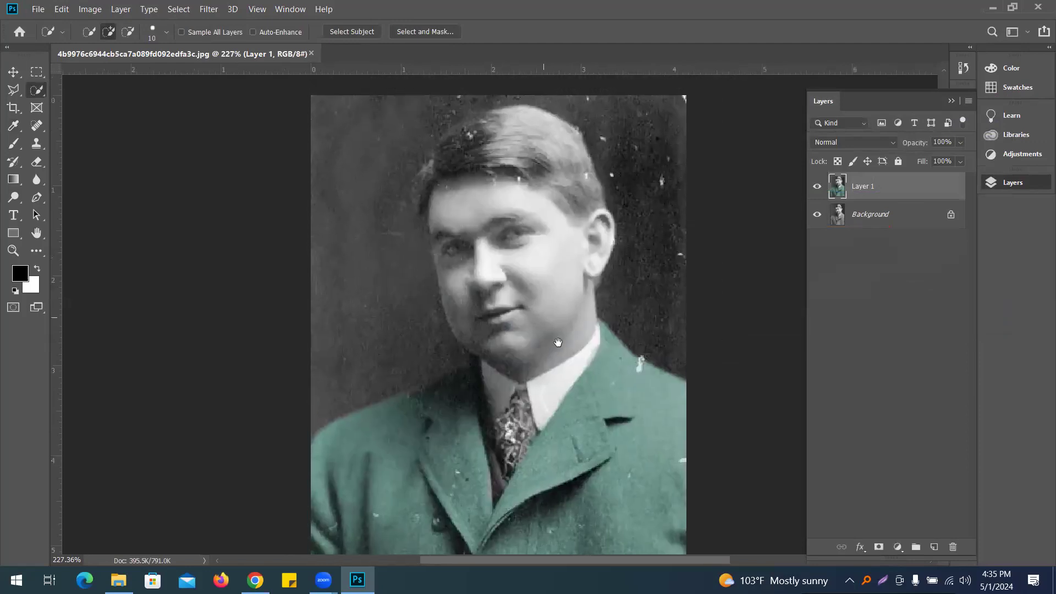
{"action": "scroll", "coordinate": [576, 239], "scroll_direction": "up", "scroll_amount": 2}
{"action": "left_click_drag", "start_coordinate": [583, 224], "coordinate": [577, 268]}
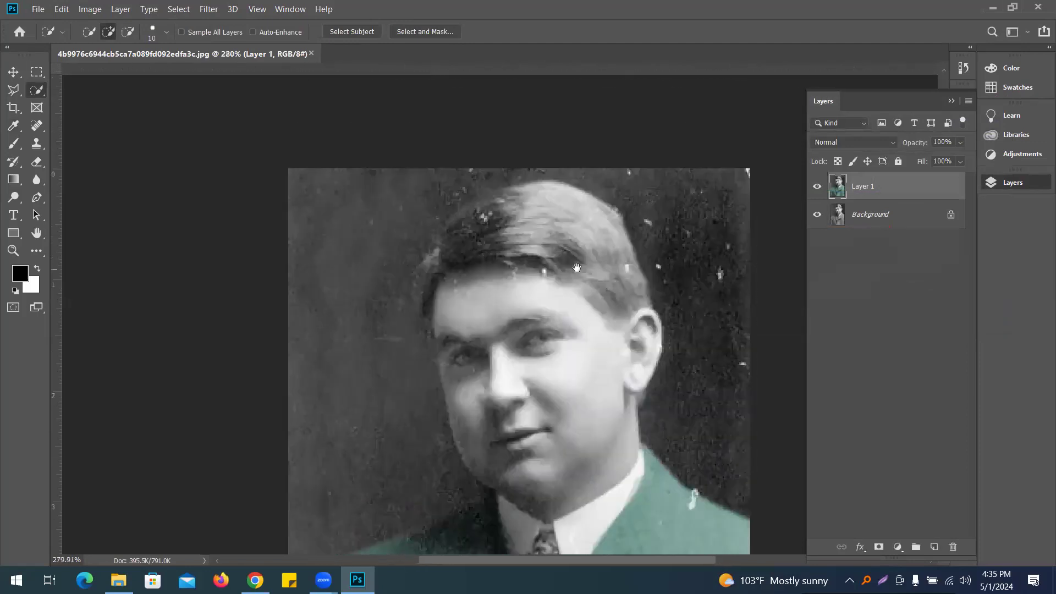
{"action": "mouse_move", "coordinate": [507, 217]}
{"action": "left_mouse_down"}
{"action": "mouse_move", "coordinate": [580, 242]}
{"action": "mouse_move", "coordinate": [619, 314]}
{"action": "mouse_move", "coordinate": [536, 259]}
{"action": "mouse_move", "coordinate": [545, 261]}
{"action": "mouse_move", "coordinate": [495, 245]}
{"action": "mouse_move", "coordinate": [484, 198]}
{"action": "mouse_move", "coordinate": [435, 245]}
{"action": "mouse_move", "coordinate": [410, 297]}
{"action": "mouse_move", "coordinate": [417, 316]}
{"action": "mouse_move", "coordinate": [459, 285]}
{"action": "mouse_move", "coordinate": [518, 280]}
{"action": "left_mouse_up"}
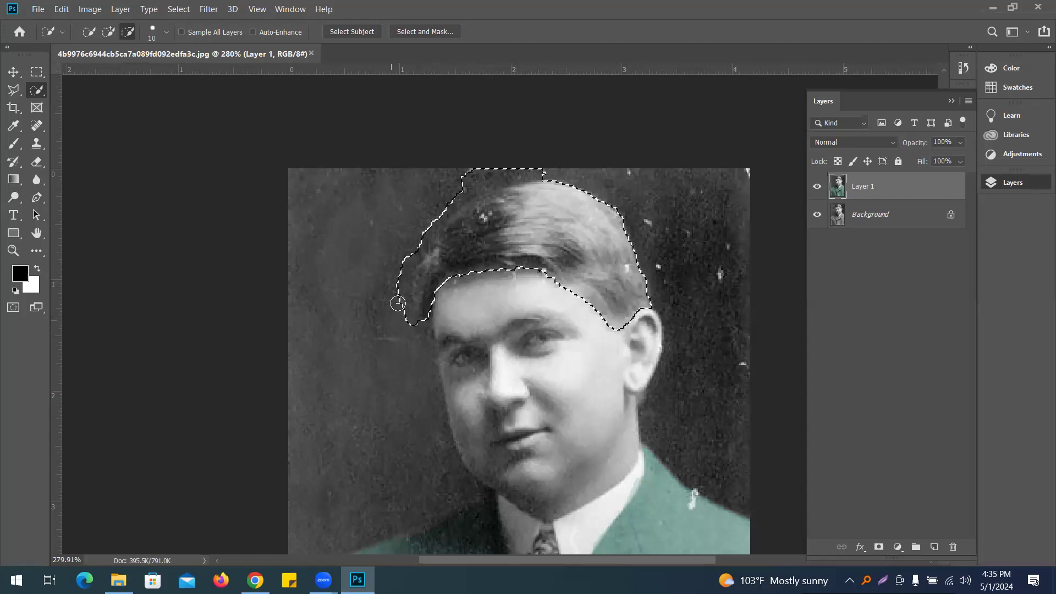
{"action": "mouse_move", "coordinate": [403, 270]}
{"action": "left_mouse_down"}
{"action": "mouse_move", "coordinate": [448, 189]}
{"action": "mouse_move", "coordinate": [477, 173]}
{"action": "mouse_move", "coordinate": [557, 166]}
{"action": "left_mouse_up"}
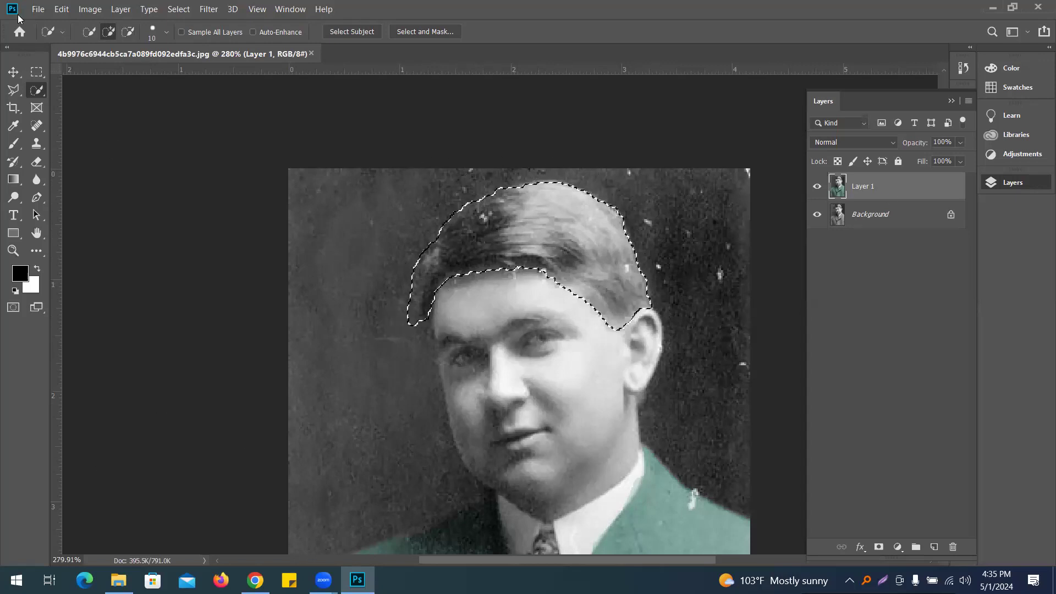
Colorize the selected hair in Hue/Saturation with hue 66, saturation 12 and lightness -12, and clear the selection.
{"action": "left_click", "coordinate": [88, 9]}
{"action": "mouse_move", "coordinate": [110, 42]}
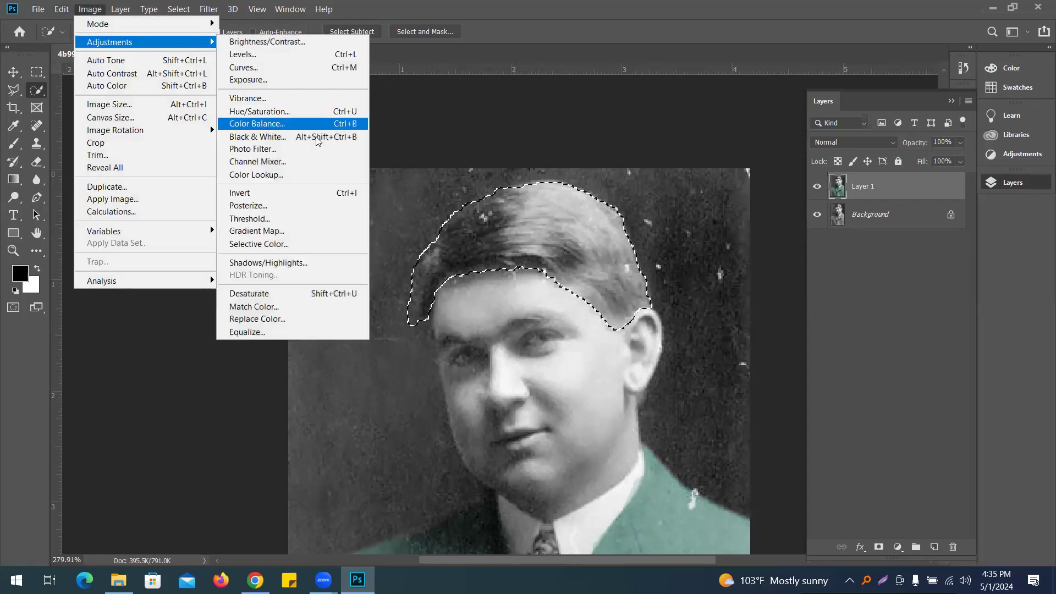
{"action": "left_click", "coordinate": [283, 113]}
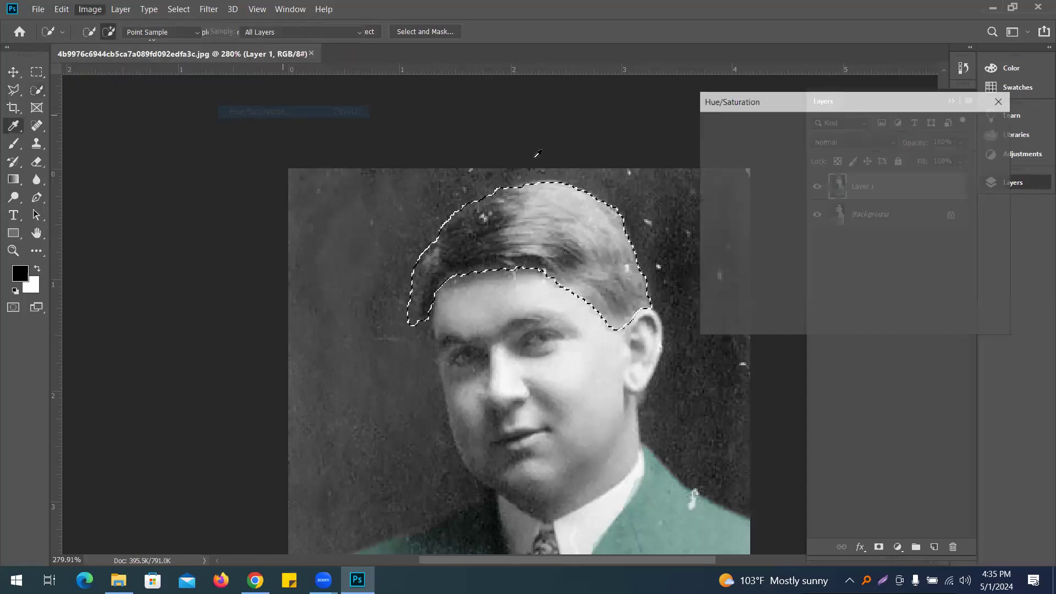
{"action": "left_click", "coordinate": [956, 276]}
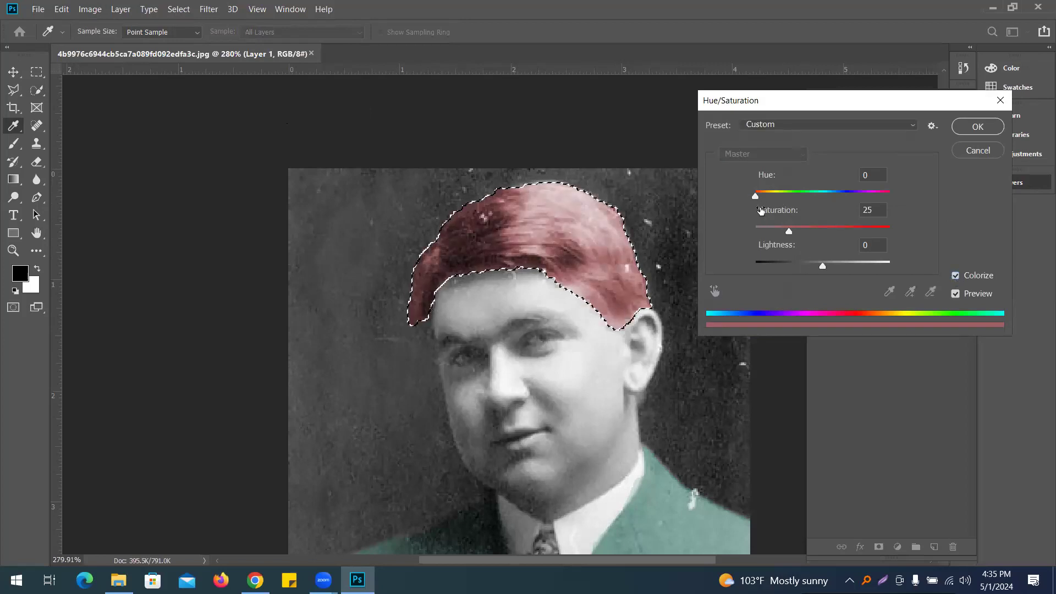
{"action": "left_click_drag", "start_coordinate": [759, 199], "coordinate": [774, 233]}
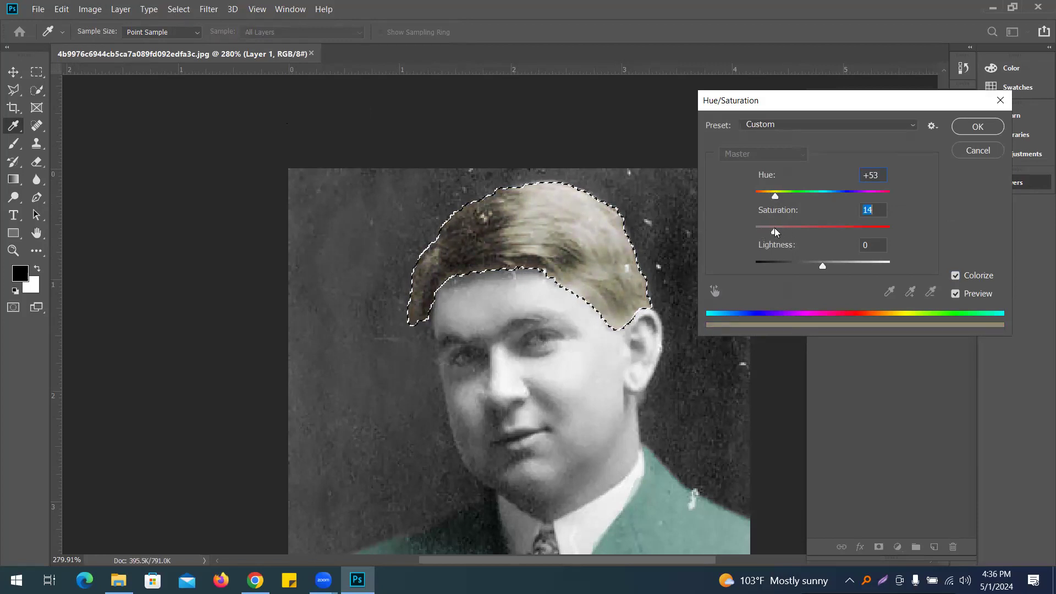
{"action": "left_click_drag", "start_coordinate": [820, 269], "coordinate": [815, 267]}
{"action": "left_click_drag", "start_coordinate": [779, 199], "coordinate": [782, 200]}
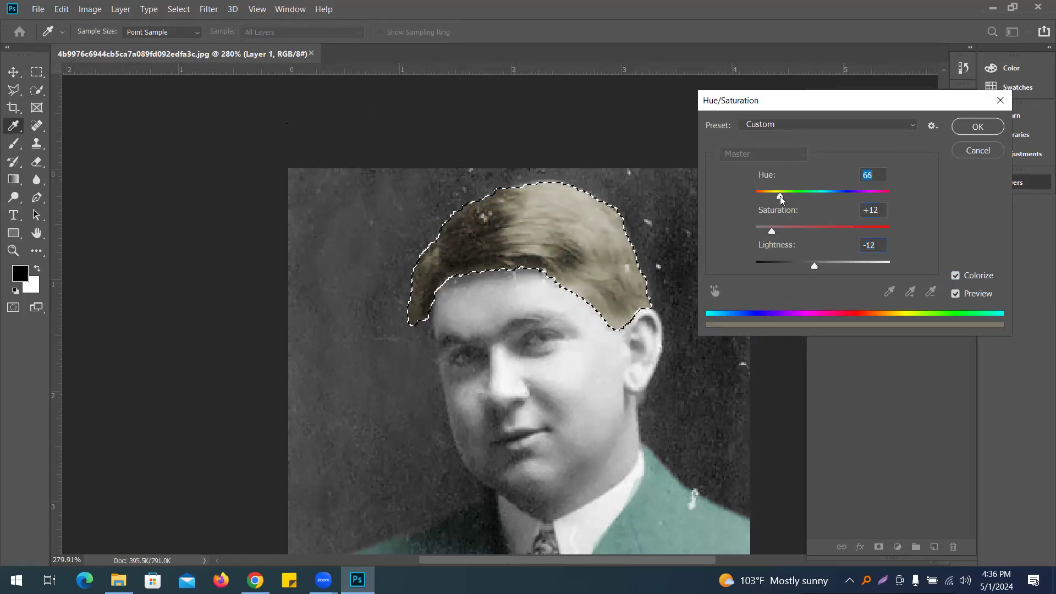
{"action": "left_click", "coordinate": [977, 126]}
{"action": "key", "text": "w"}
{"action": "key", "text": "ctrl+d"}
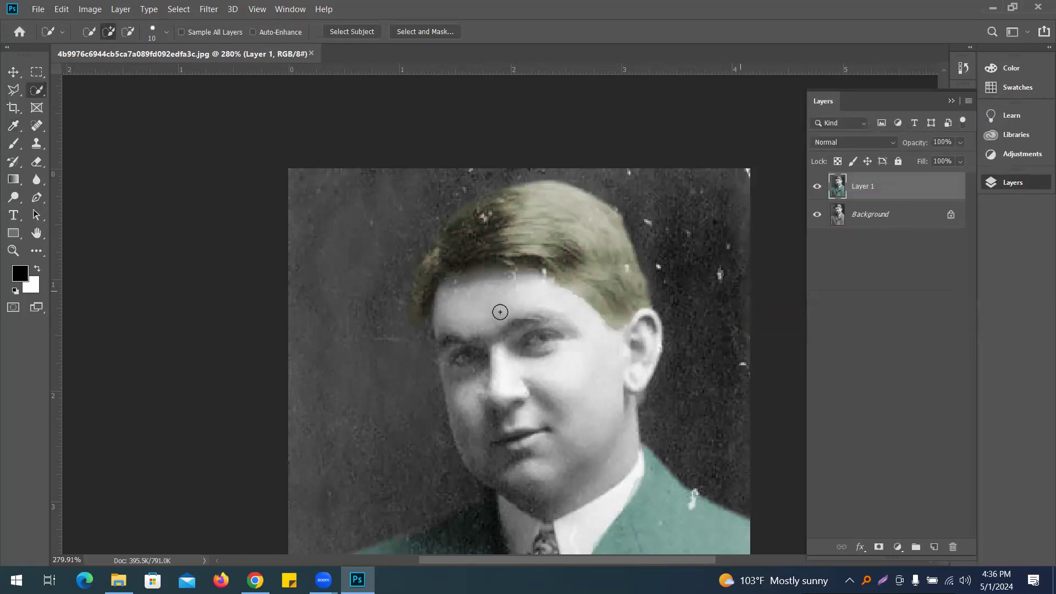
Select the man's face and ear with the Quick Selection tool, leaving out the hair and shirt collar.
{"action": "left_click_drag", "start_coordinate": [569, 352], "coordinate": [594, 295]}
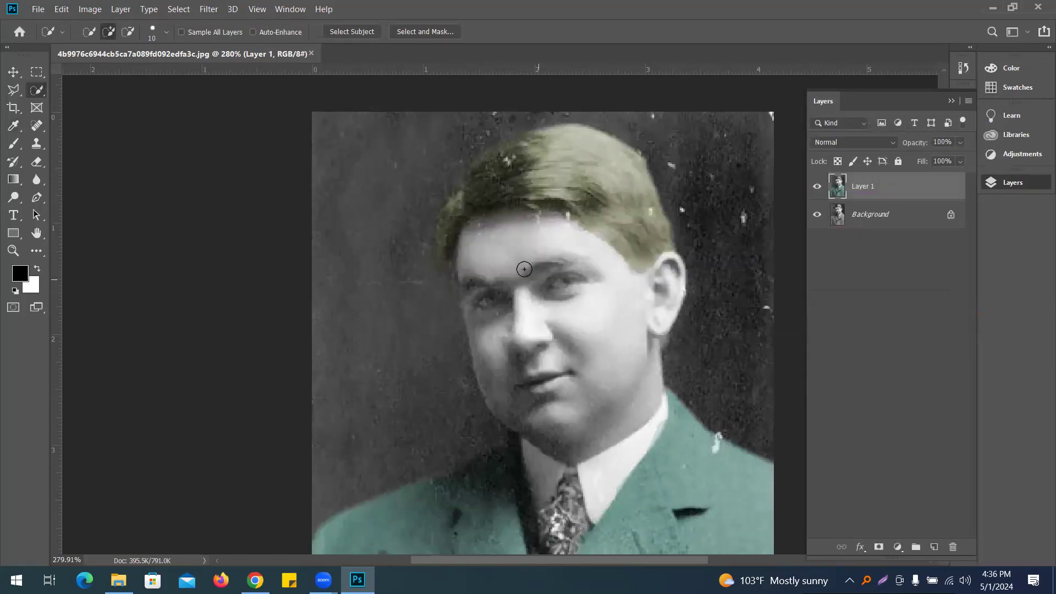
{"action": "mouse_move", "coordinate": [492, 246]}
{"action": "left_mouse_down"}
{"action": "mouse_move", "coordinate": [561, 279]}
{"action": "mouse_move", "coordinate": [592, 363]}
{"action": "mouse_move", "coordinate": [584, 385]}
{"action": "mouse_move", "coordinate": [571, 396]}
{"action": "mouse_move", "coordinate": [509, 364]}
{"action": "mouse_move", "coordinate": [484, 287]}
{"action": "left_mouse_up"}
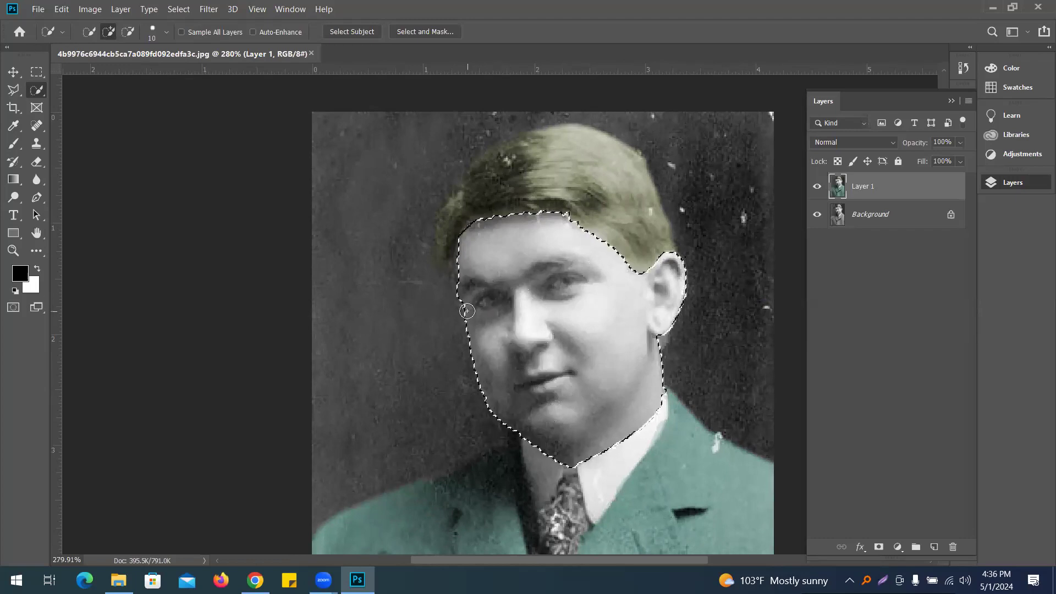
Colorize the selected face with a Hue/Saturation adjustment.
{"action": "left_click", "coordinate": [90, 9]}
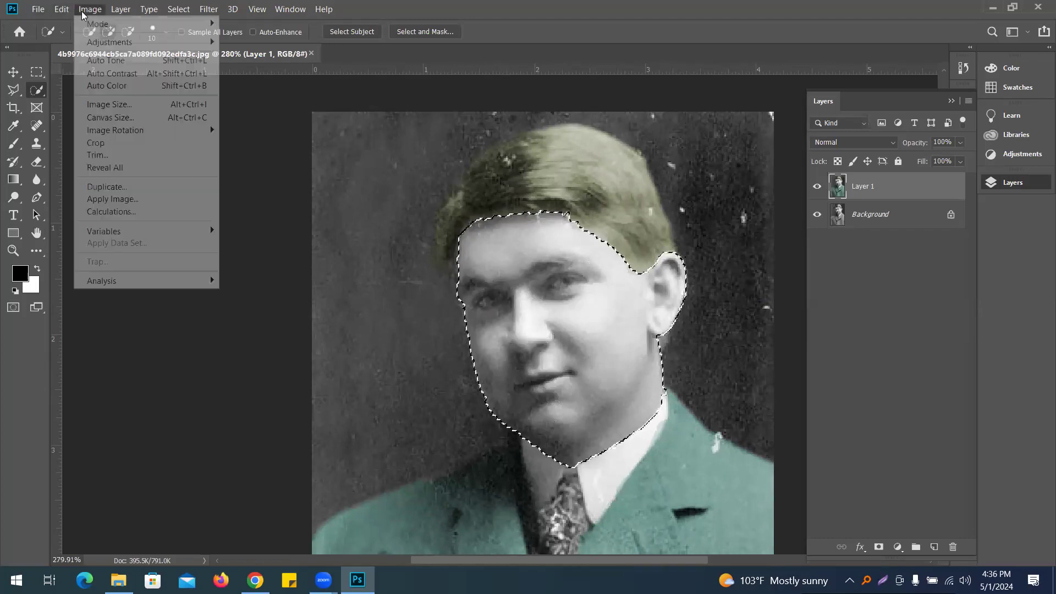
{"action": "mouse_move", "coordinate": [203, 43]}
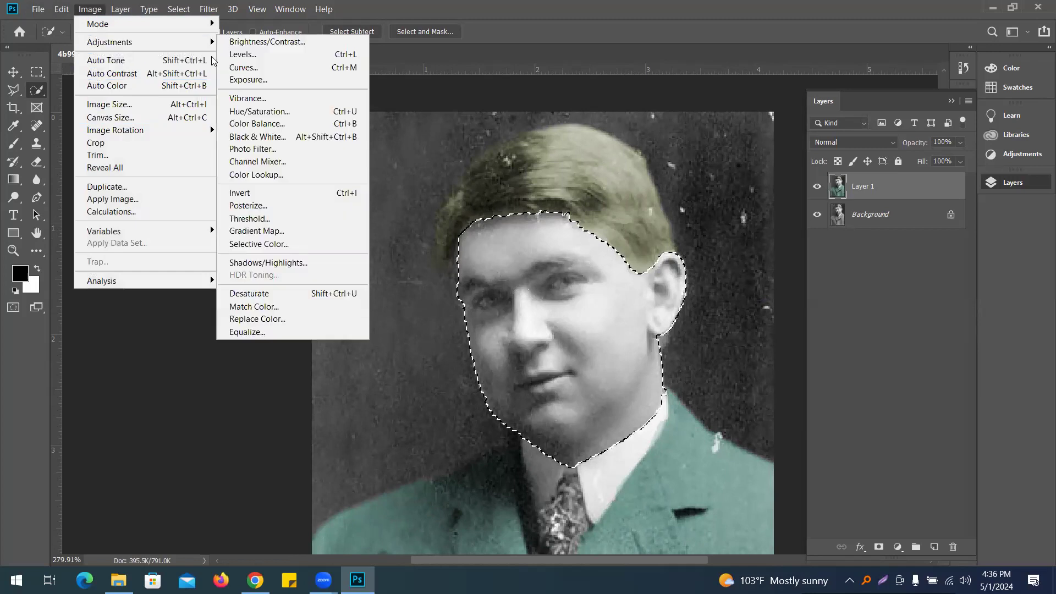
Colorize the selected face with Hue/Saturation at hue 59, saturation 15 and lightness +2, and clear the selection.
{"action": "left_click", "coordinate": [304, 112]}
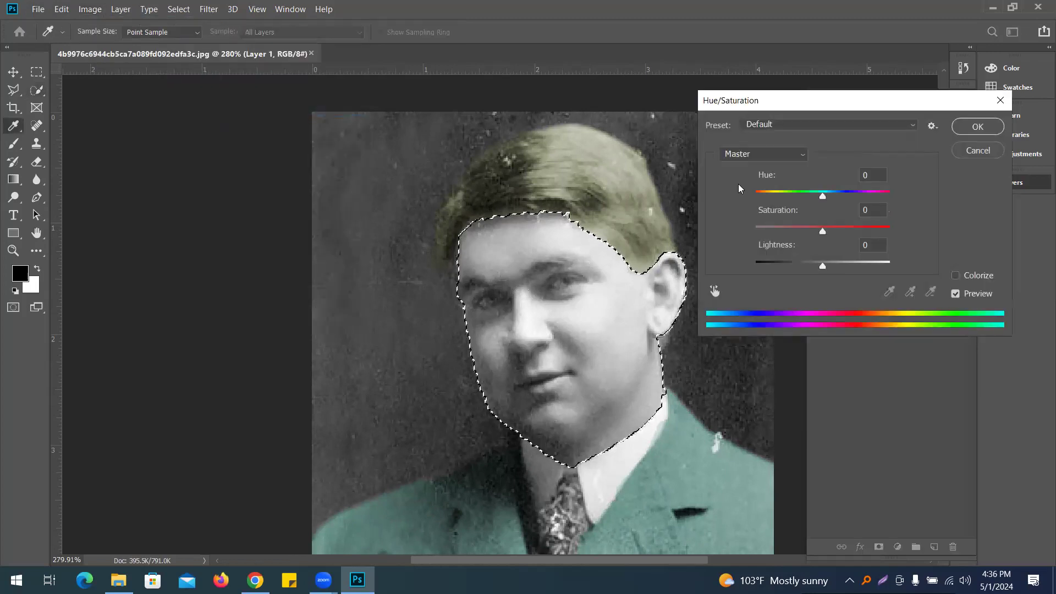
{"action": "left_click_drag", "start_coordinate": [822, 195], "coordinate": [807, 201]}
{"action": "left_click", "coordinate": [957, 275]}
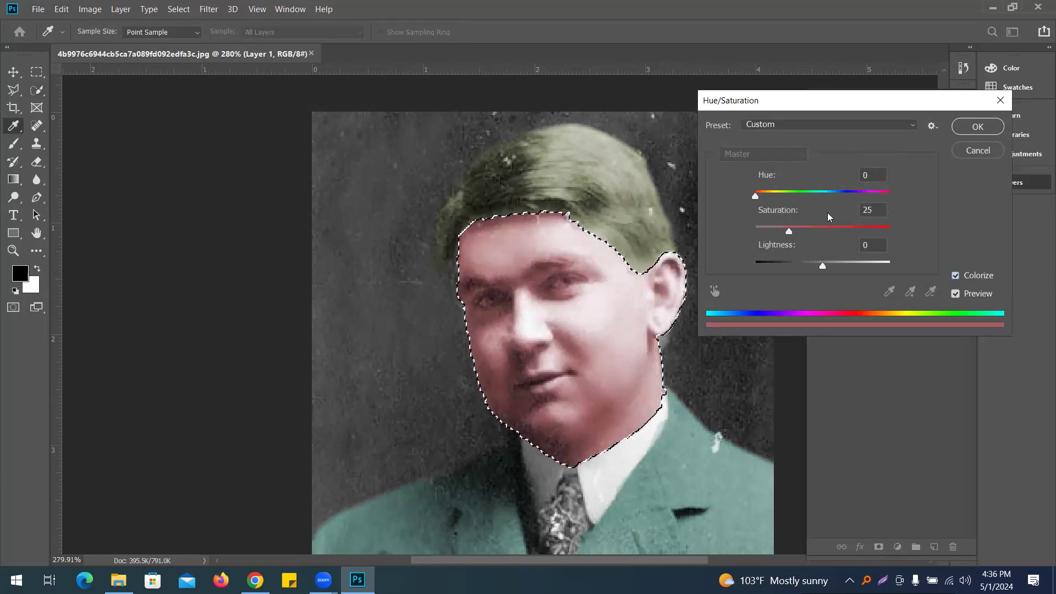
{"action": "left_click_drag", "start_coordinate": [759, 197], "coordinate": [778, 193]}
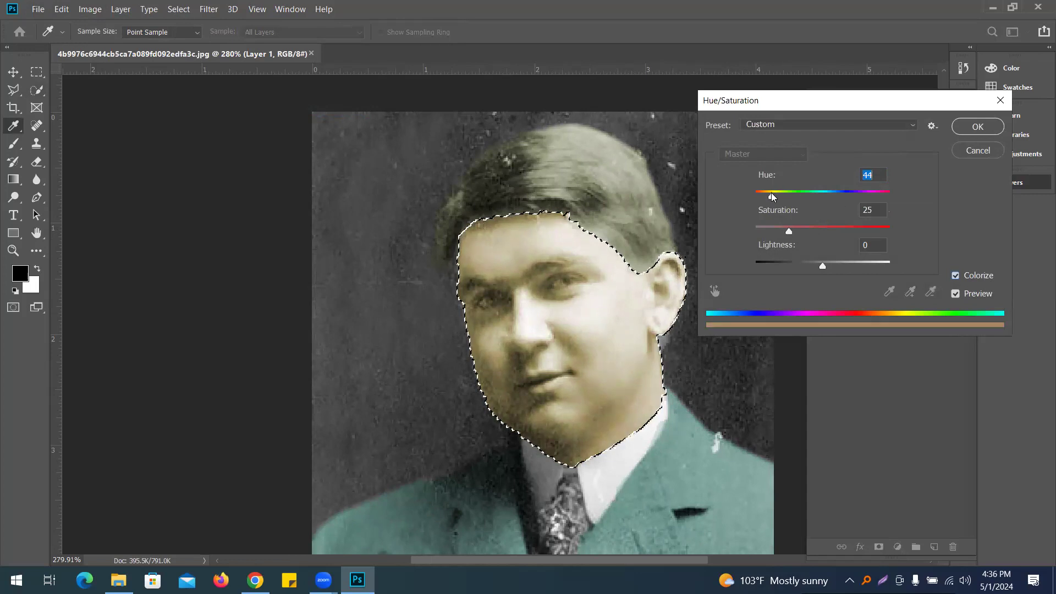
{"action": "left_click_drag", "start_coordinate": [826, 275], "coordinate": [824, 270]}
{"action": "left_click_drag", "start_coordinate": [789, 231], "coordinate": [776, 237]}
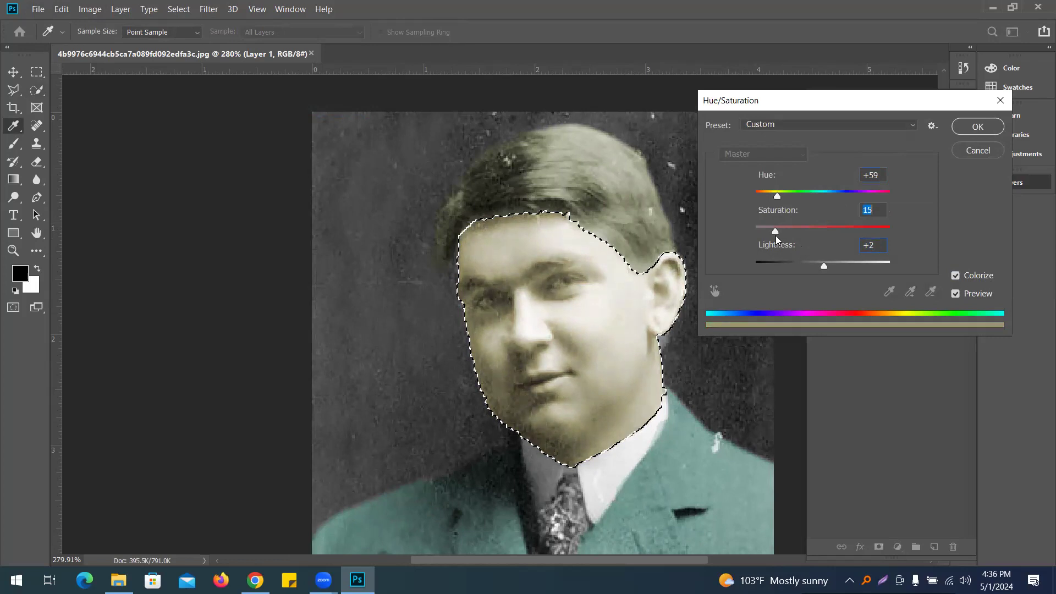
{"action": "left_click", "coordinate": [986, 132]}
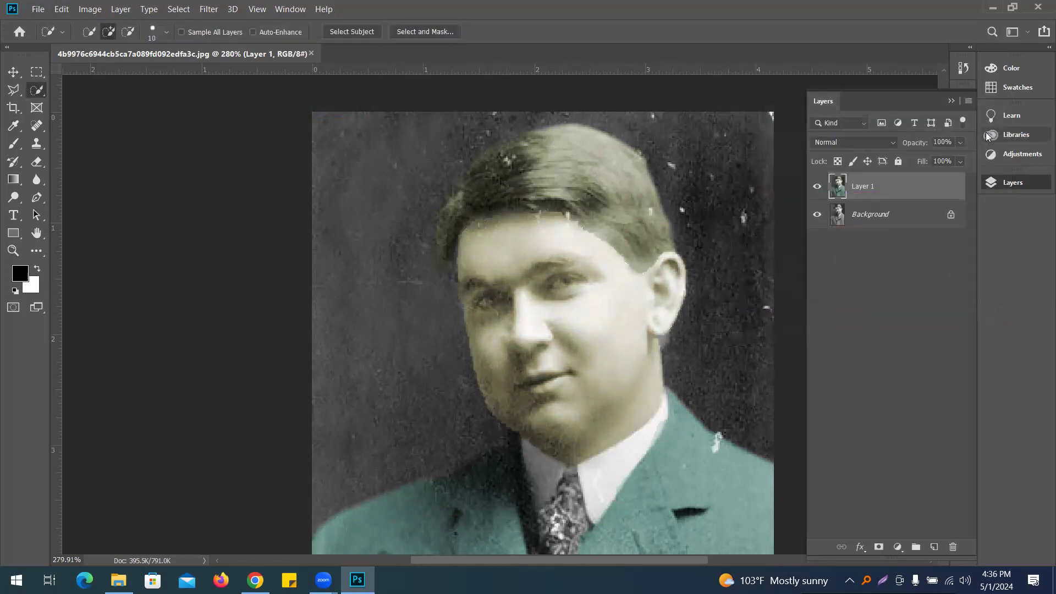
{"action": "key", "text": "ctrl+0"}
{"action": "key", "text": "ctrl+d"}
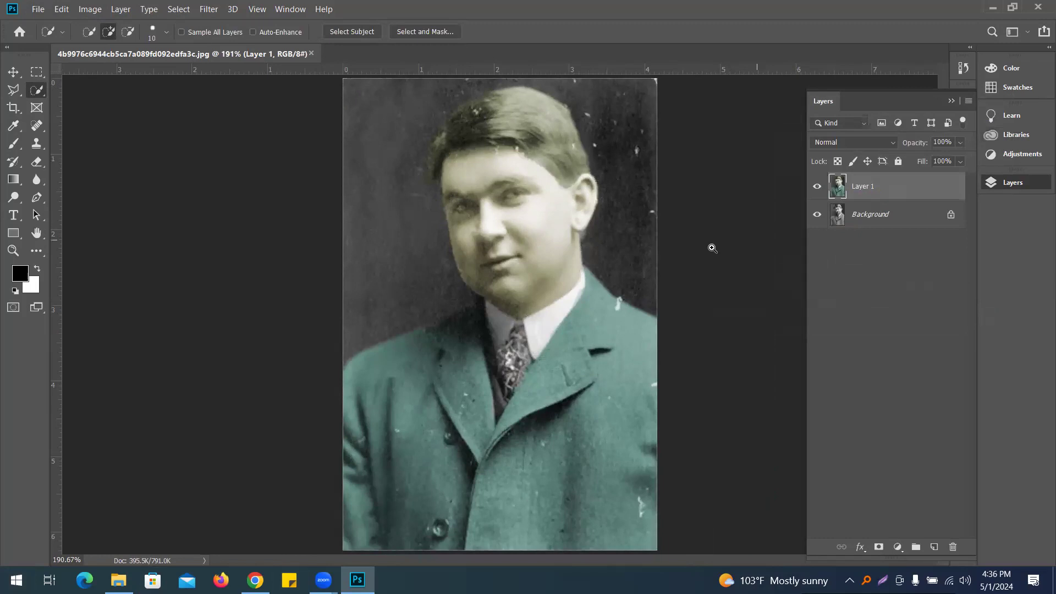
Compare the colorized portrait with the black-and-white original by repeatedly hiding and showing Layer 1.
{"action": "scroll", "coordinate": [670, 250], "scroll_direction": "down", "scroll_amount": 2}
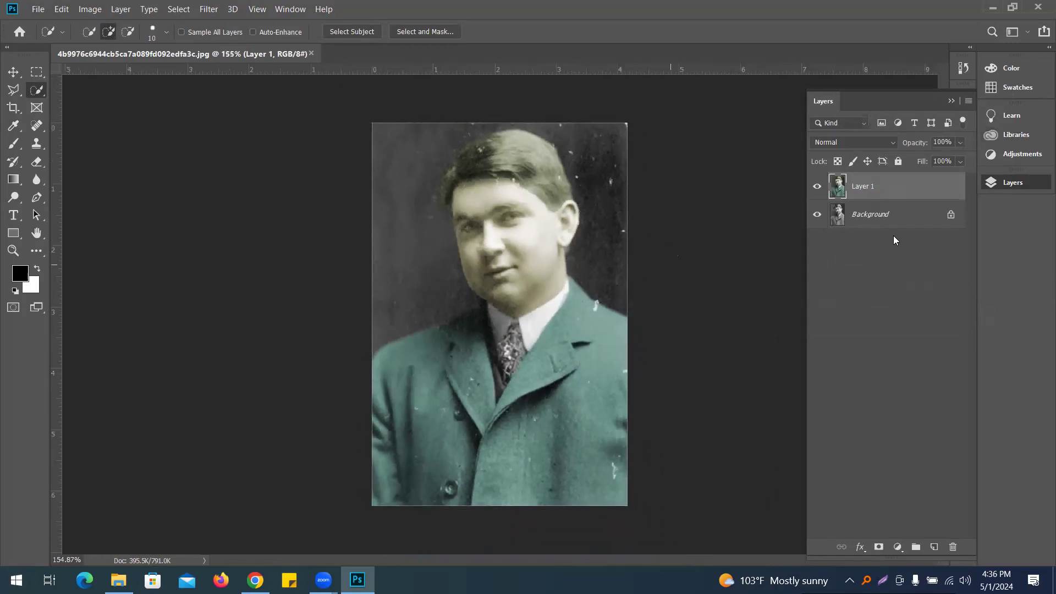
{"action": "left_click", "coordinate": [818, 187]}
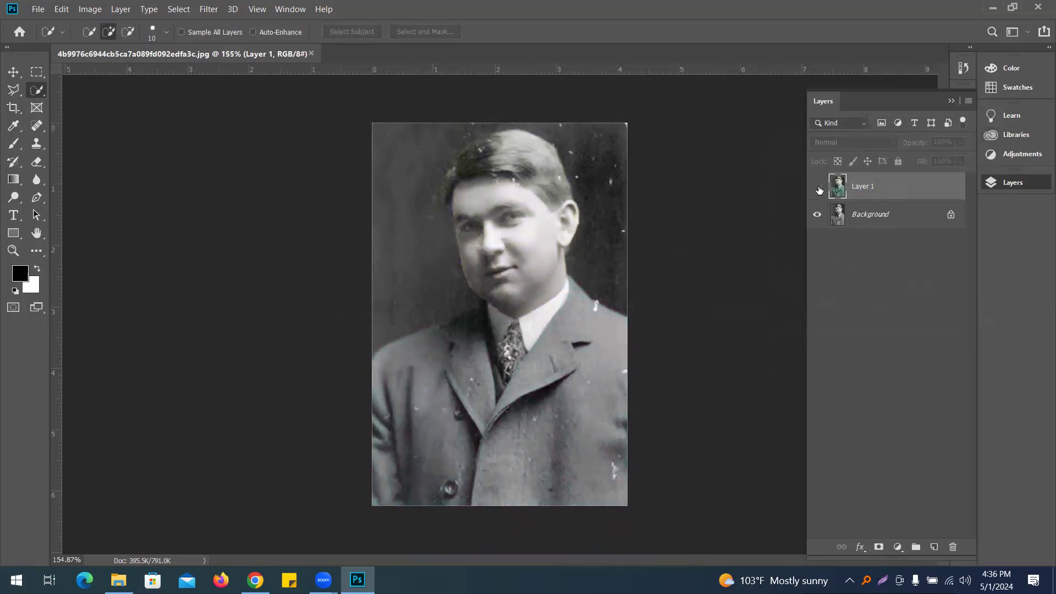
{"action": "left_click", "coordinate": [818, 187]}
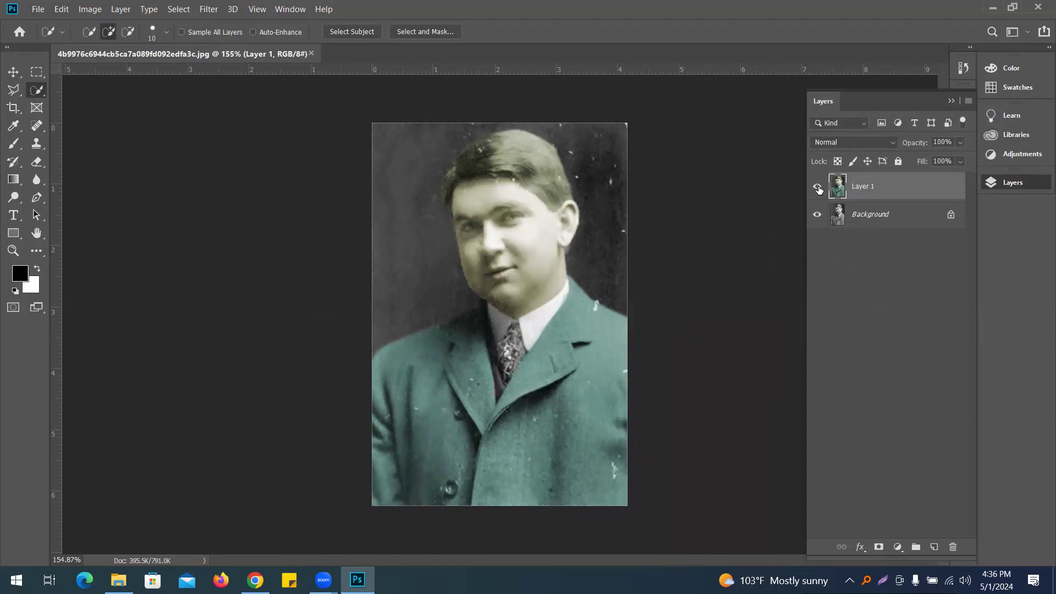
{"action": "left_click", "coordinate": [818, 188]}
{"action": "left_click", "coordinate": [818, 188]}
{"action": "left_click", "coordinate": [818, 188]}
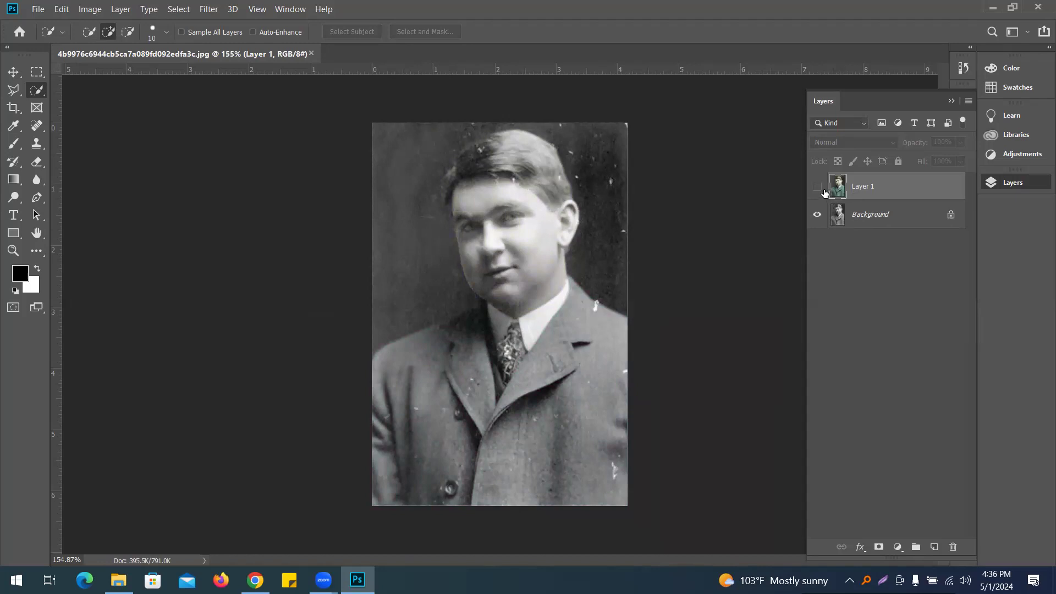
{"action": "left_click", "coordinate": [818, 189]}
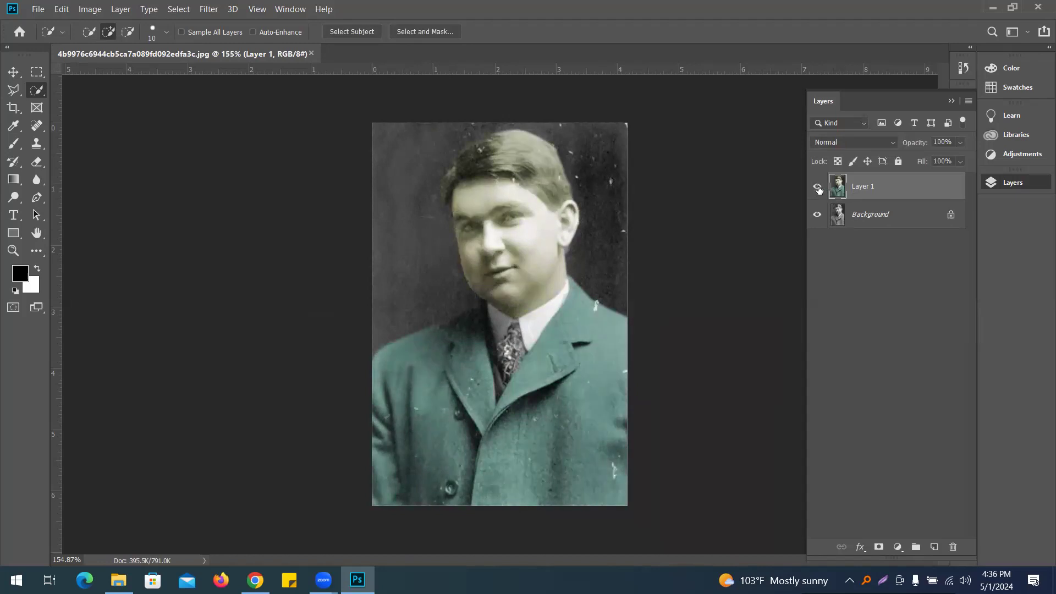
{"action": "left_click", "coordinate": [818, 188]}
{"action": "left_click", "coordinate": [818, 188]}
{"action": "left_click", "coordinate": [817, 188]}
{"action": "left_click", "coordinate": [818, 188]}
{"action": "left_click", "coordinate": [706, 23]}
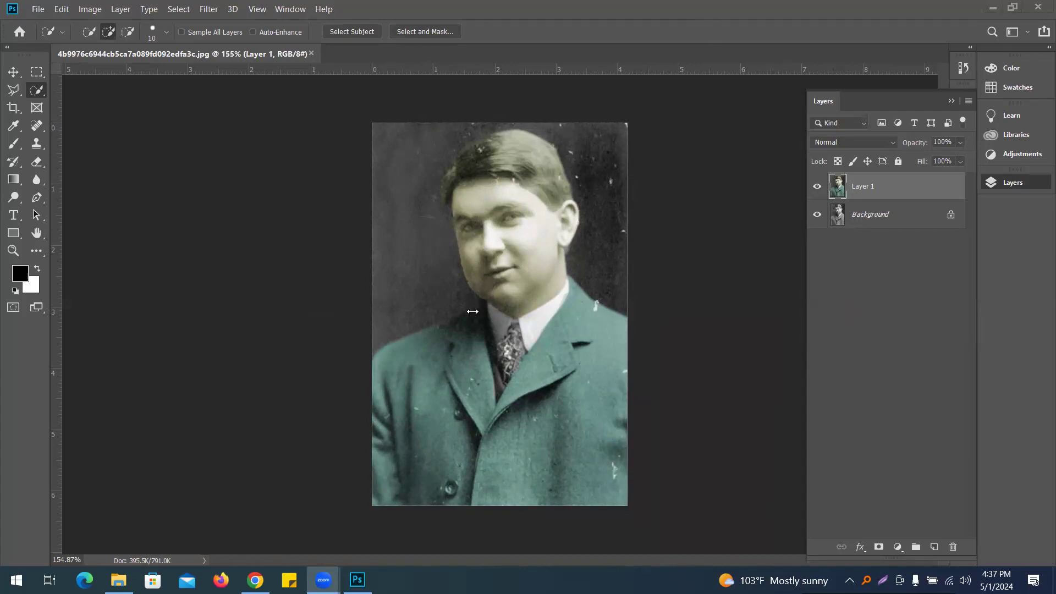
{"action": "left_click", "coordinate": [375, 210]}
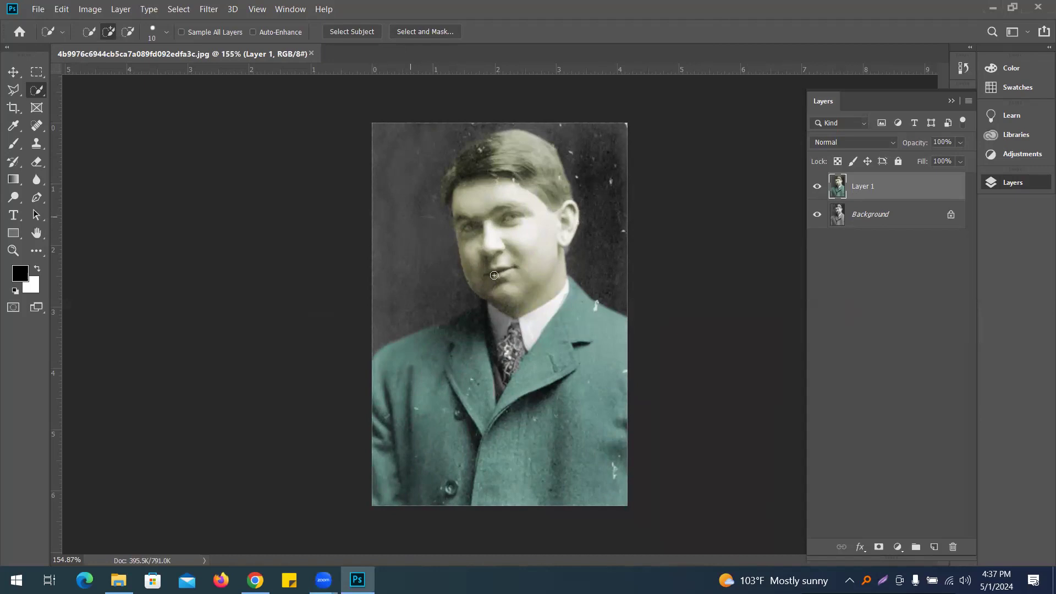
Close the colorized portrait document without saving it.
{"action": "left_click", "coordinate": [14, 72]}
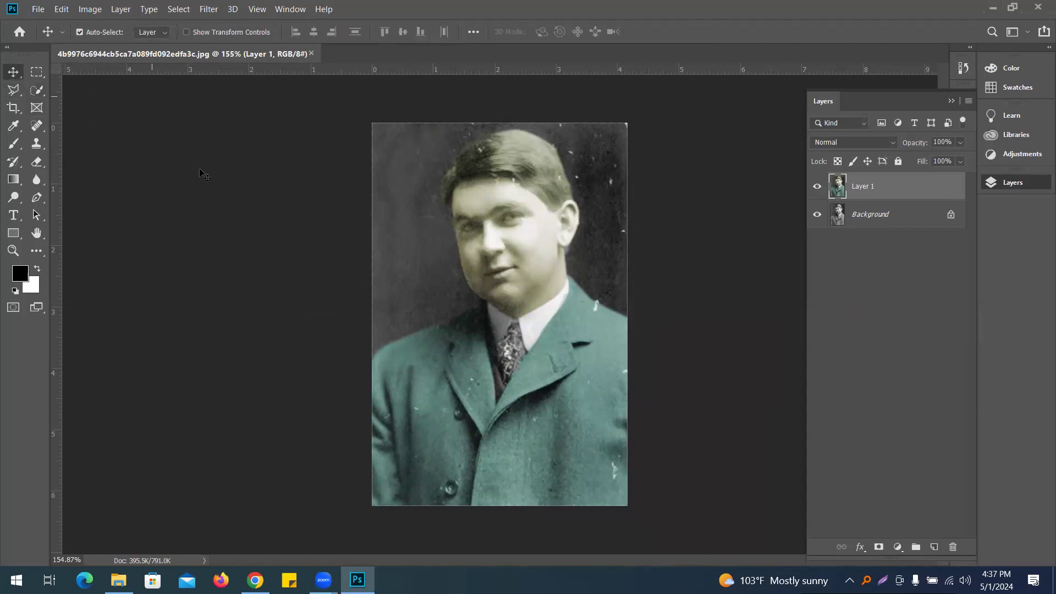
{"action": "left_click", "coordinate": [312, 54]}
{"action": "left_click", "coordinate": [553, 264]}
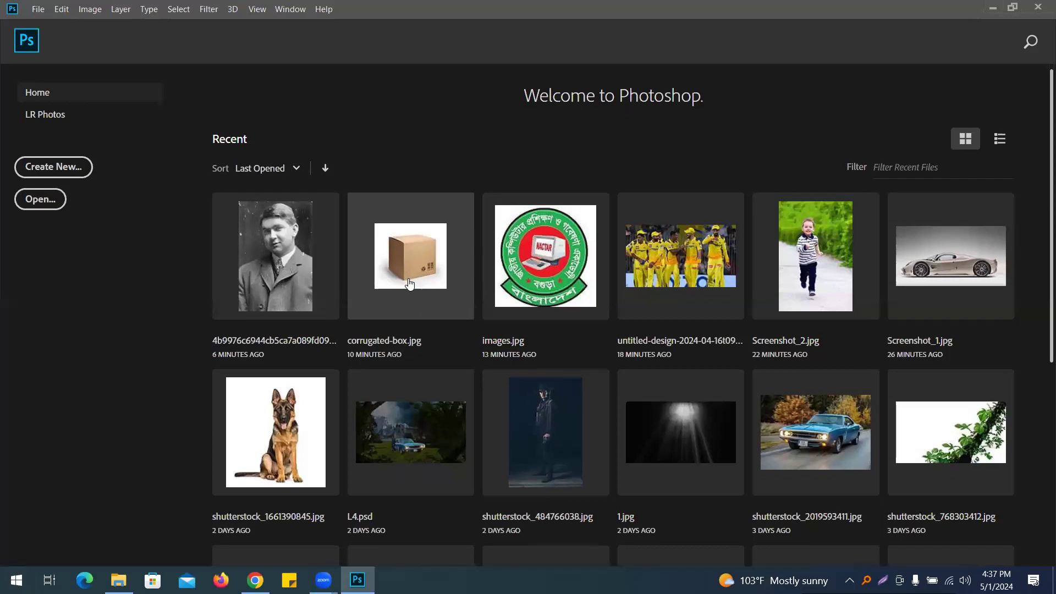
Open the image db174c30-497a-4ff5-8137-bc27a17a2b05 from the Desktop folder.
{"action": "scroll", "coordinate": [408, 283], "scroll_direction": "down", "scroll_amount": 5}
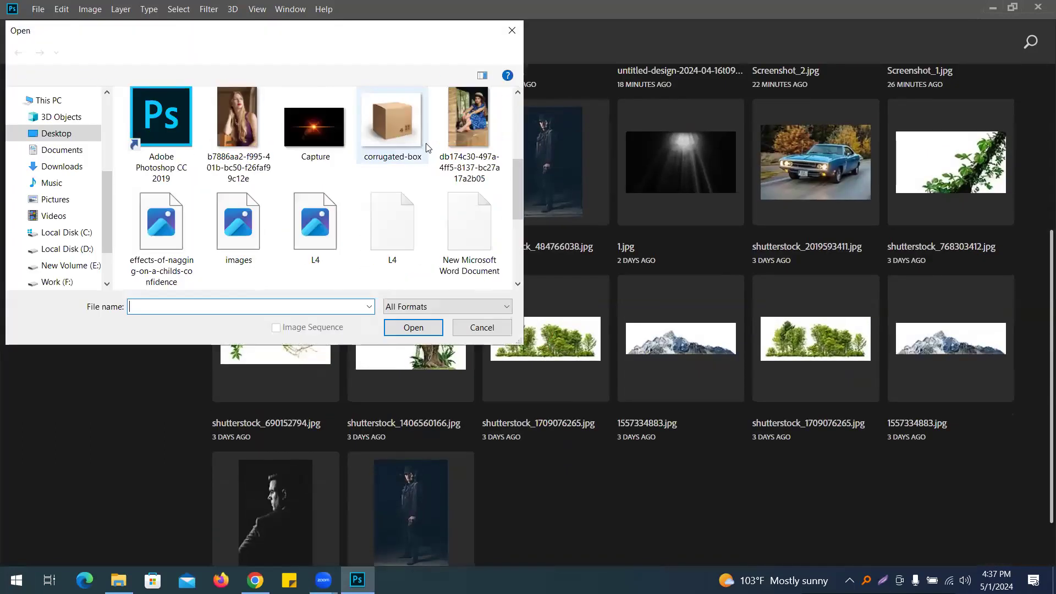
{"action": "scroll", "coordinate": [428, 152], "scroll_direction": "down", "scroll_amount": 3}
{"action": "scroll", "coordinate": [426, 152], "scroll_direction": "up", "scroll_amount": 2}
{"action": "scroll", "coordinate": [428, 153], "scroll_direction": "down", "scroll_amount": 1}
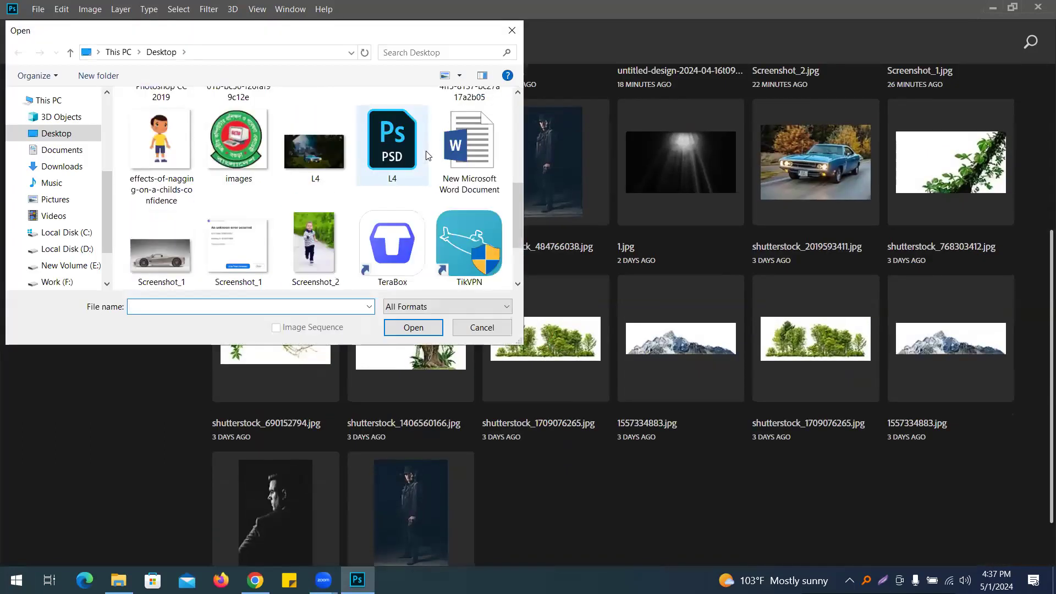
{"action": "scroll", "coordinate": [427, 152], "scroll_direction": "down", "scroll_amount": 1}
{"action": "scroll", "coordinate": [427, 153], "scroll_direction": "up", "scroll_amount": 2}
{"action": "scroll", "coordinate": [426, 155], "scroll_direction": "up", "scroll_amount": 1}
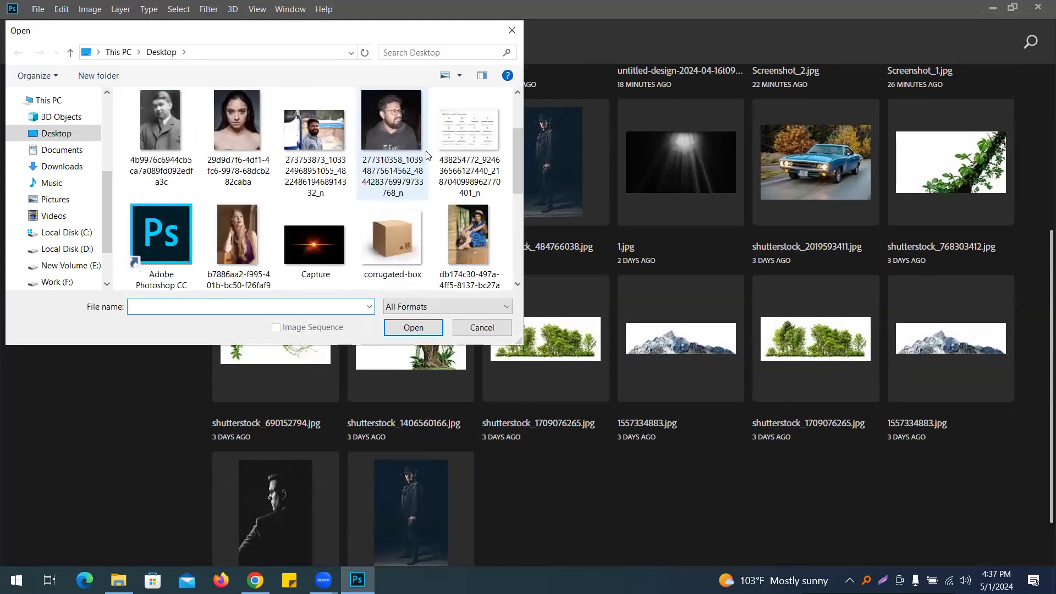
{"action": "scroll", "coordinate": [427, 154], "scroll_direction": "down", "scroll_amount": 1}
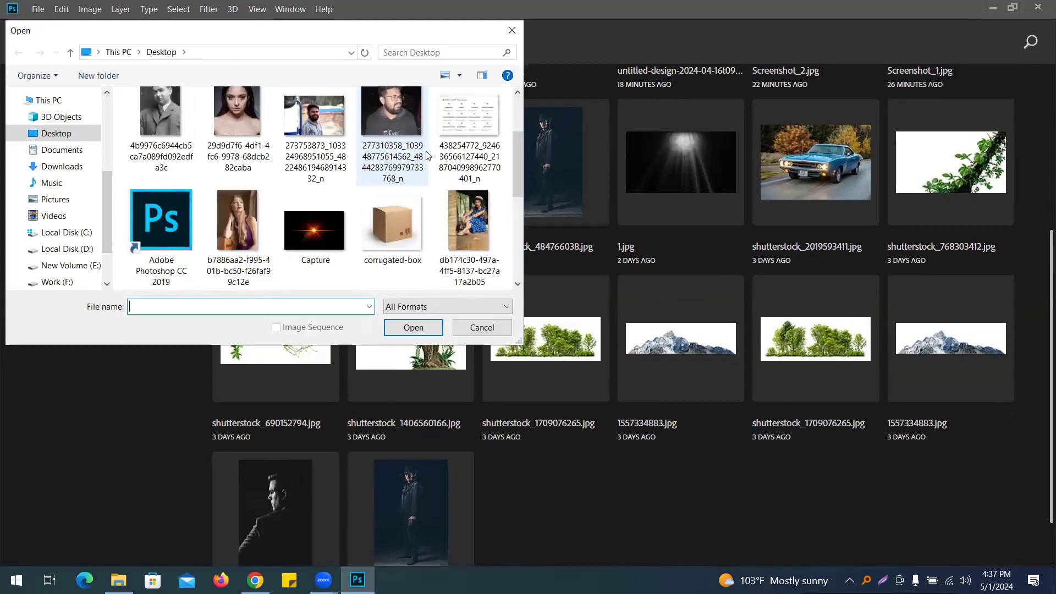
{"action": "double_click", "coordinate": [460, 217]}
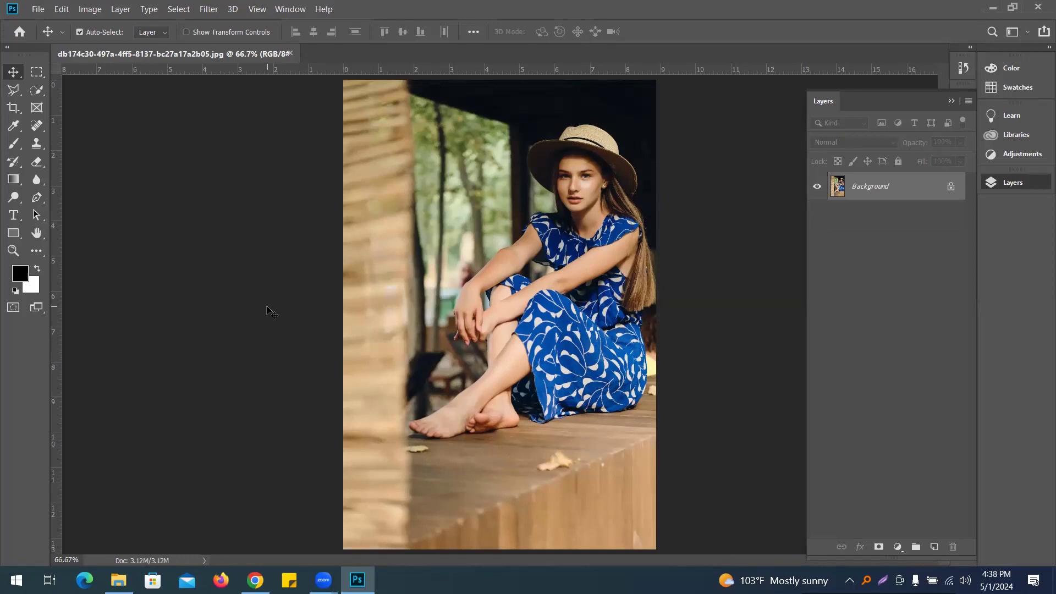
Duplicate the Background layer of the photo of the woman in the patterned dress.
{"action": "key", "text": "ctrl+plus"}
{"action": "key", "text": "ctrl+plus"}
{"action": "left_click_drag", "start_coordinate": [360, 233], "coordinate": [424, 192]}
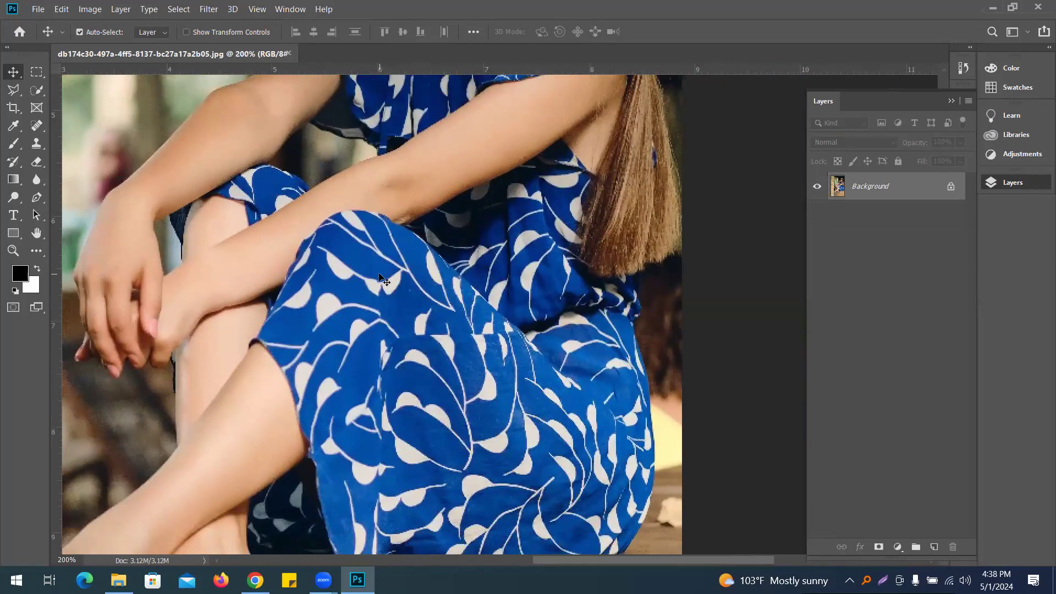
{"action": "scroll", "coordinate": [522, 271], "scroll_direction": "up", "scroll_amount": 3}
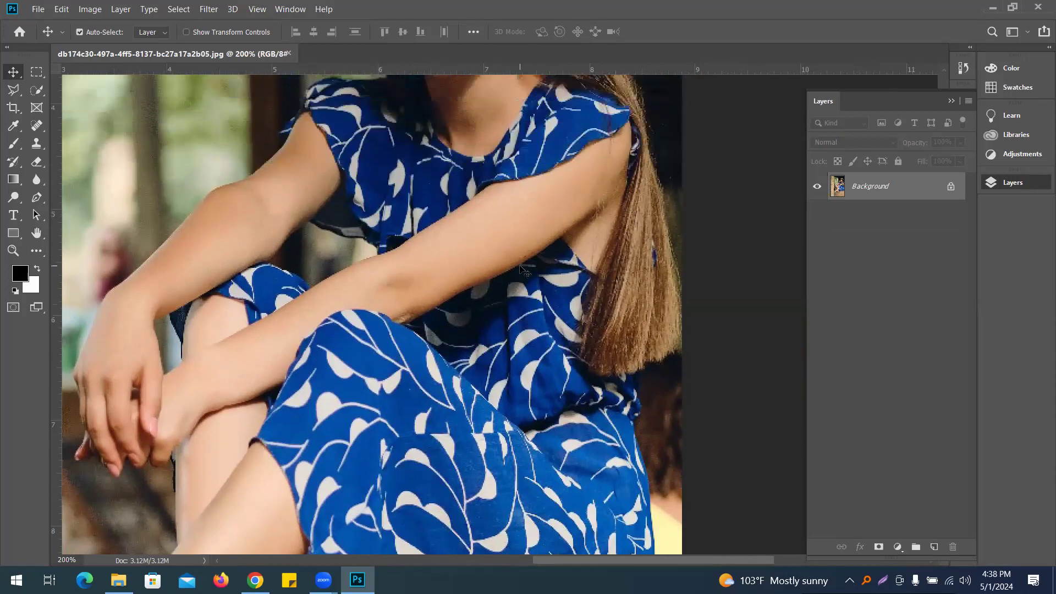
{"action": "scroll", "coordinate": [522, 271], "scroll_direction": "up", "scroll_amount": 5}
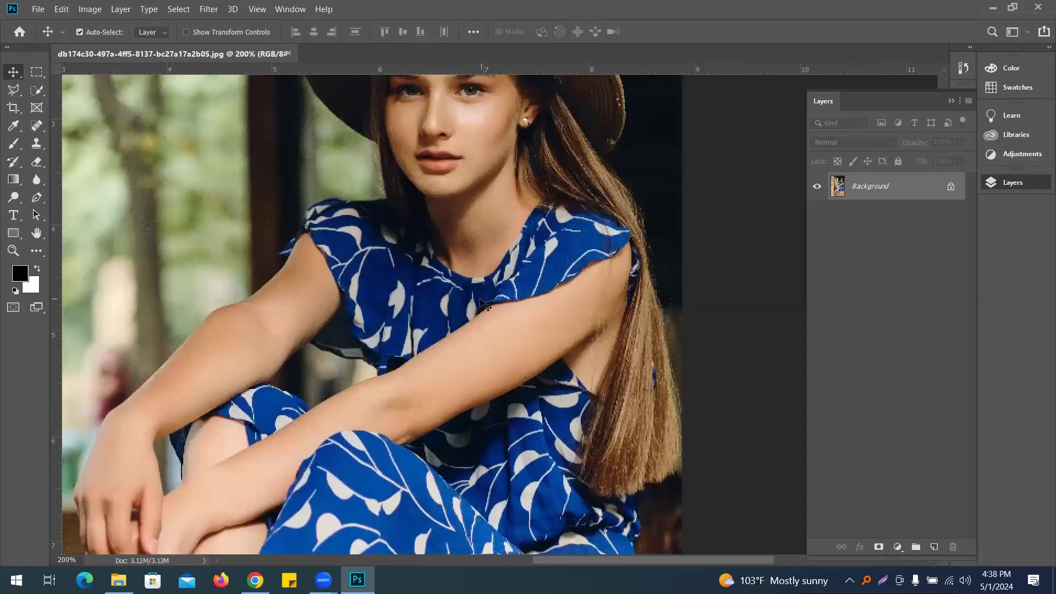
{"action": "key", "text": "ctrl+j"}
{"action": "key", "text": "ctrl+minus"}
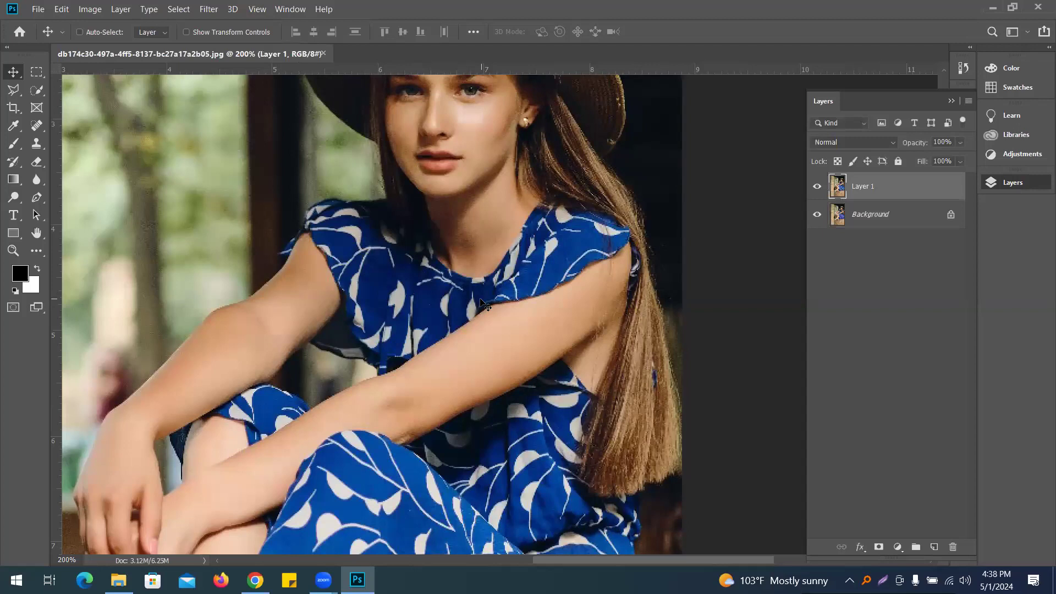
{"action": "left_click", "coordinate": [97, 11]}
{"action": "mouse_move", "coordinate": [102, 43]}
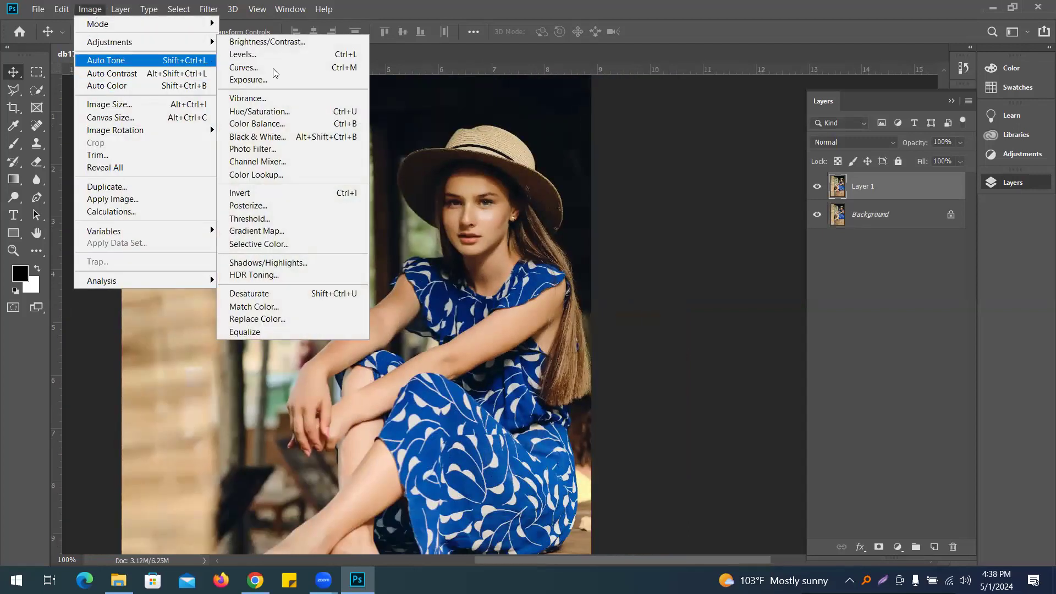
{"action": "left_click", "coordinate": [292, 110]}
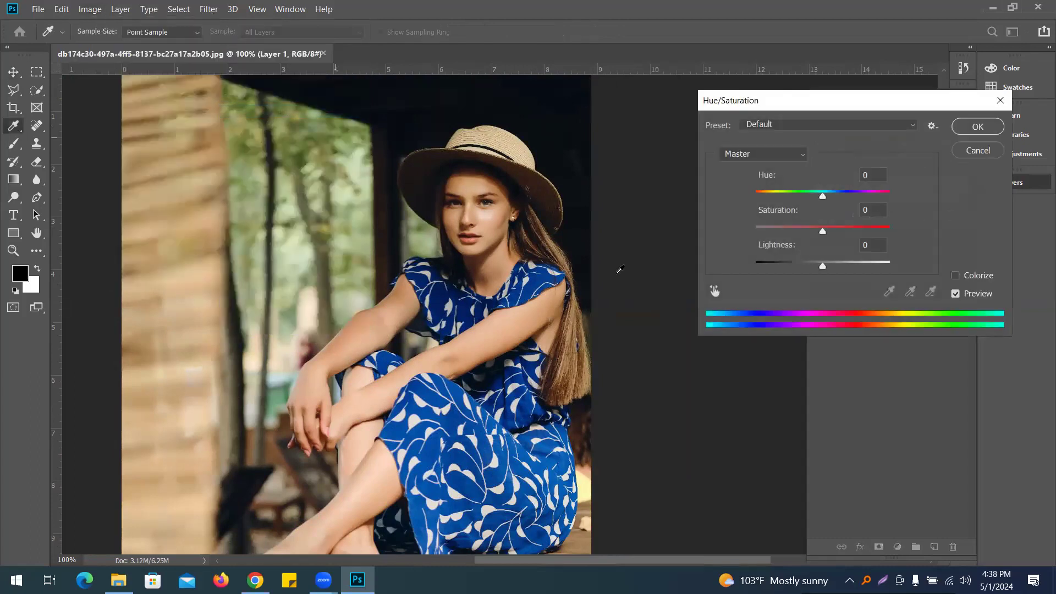
{"action": "left_click", "coordinate": [955, 275]}
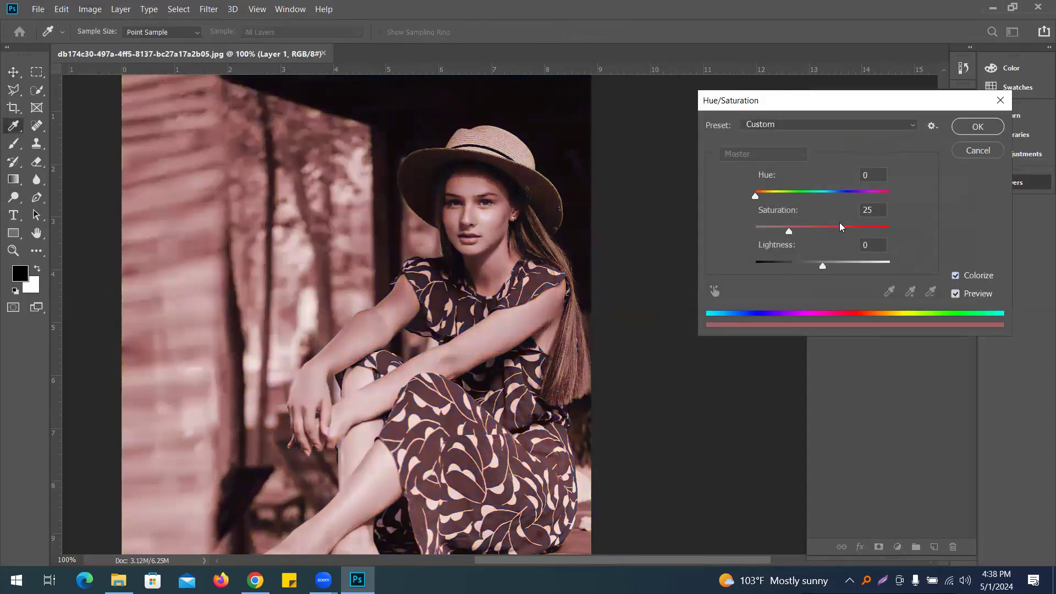
{"action": "left_click_drag", "start_coordinate": [762, 203], "coordinate": [813, 201]}
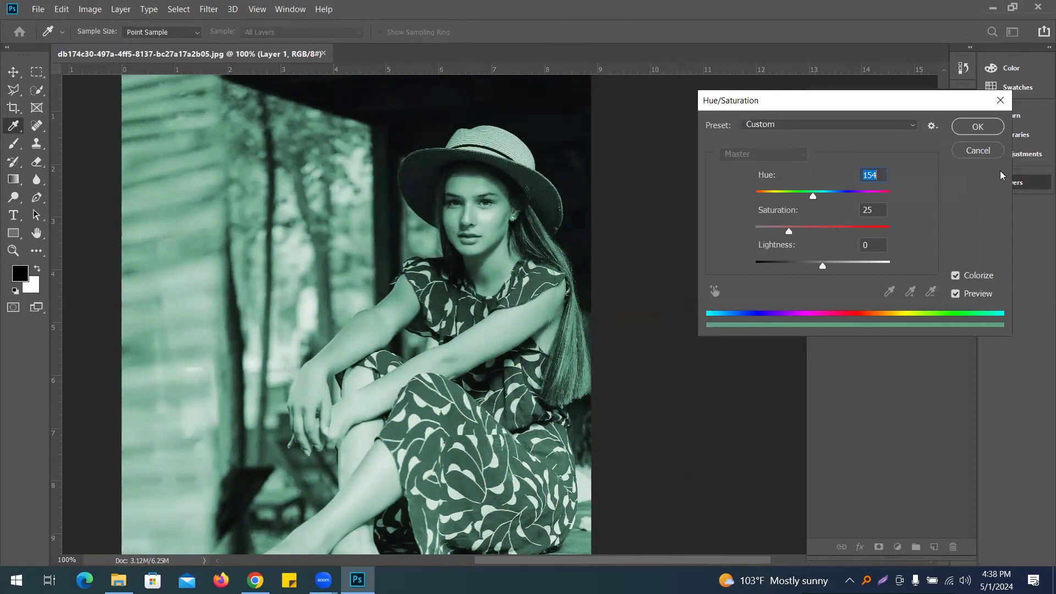
{"action": "left_click", "coordinate": [978, 151]}
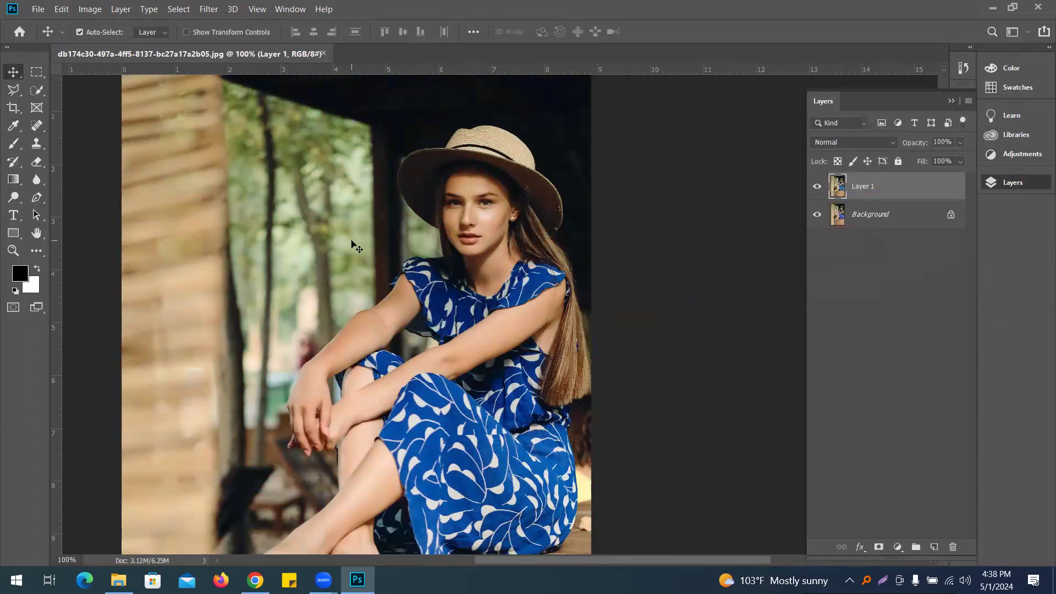
Apply Hue/Saturation to Layer 1 and shift only the Blues range to a hue of -57.
{"action": "left_click", "coordinate": [93, 9]}
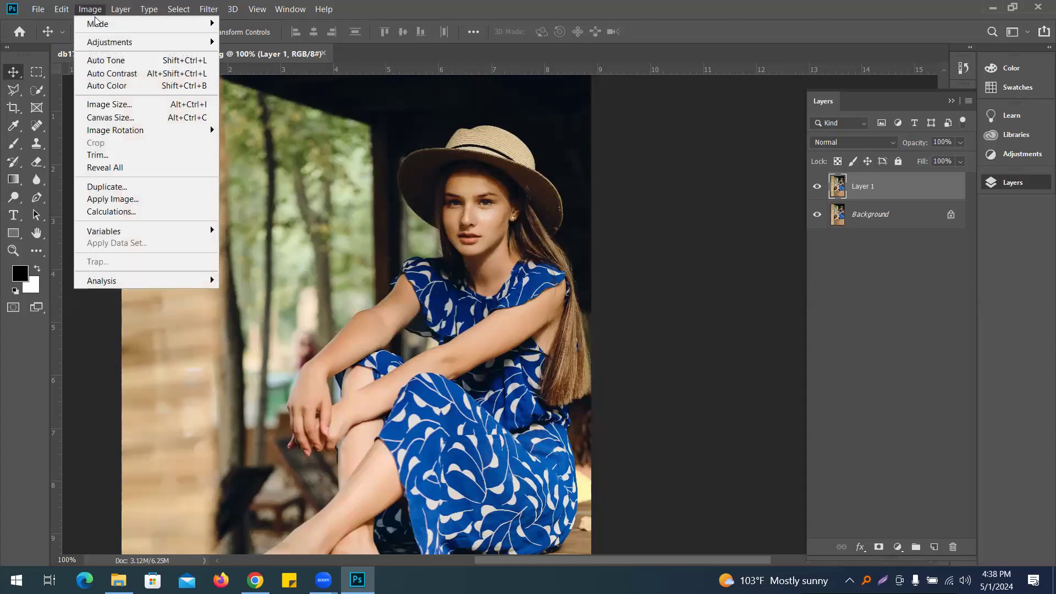
{"action": "mouse_move", "coordinate": [106, 41]}
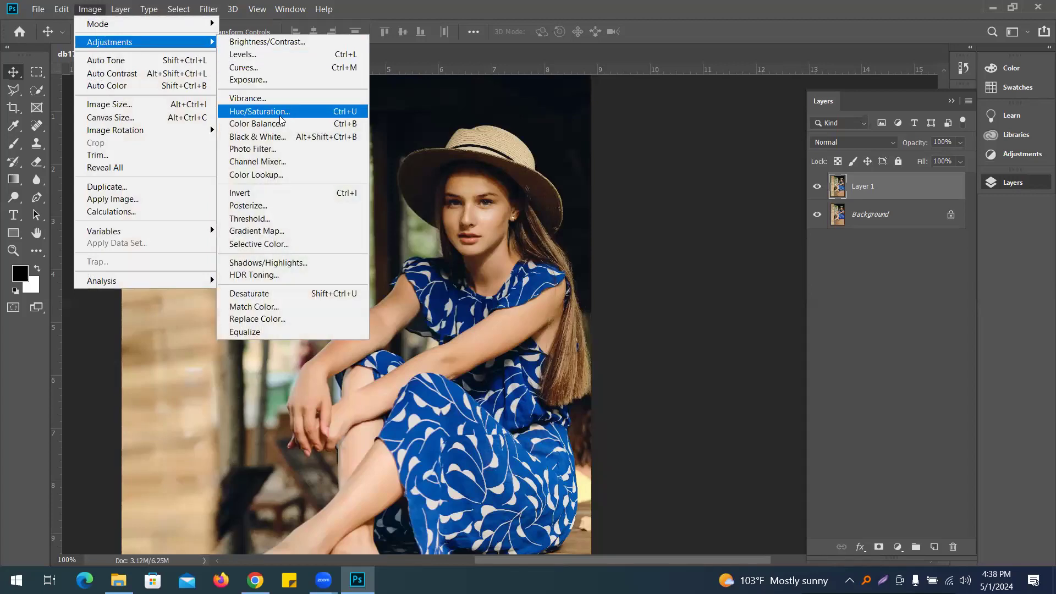
{"action": "left_click", "coordinate": [259, 112]}
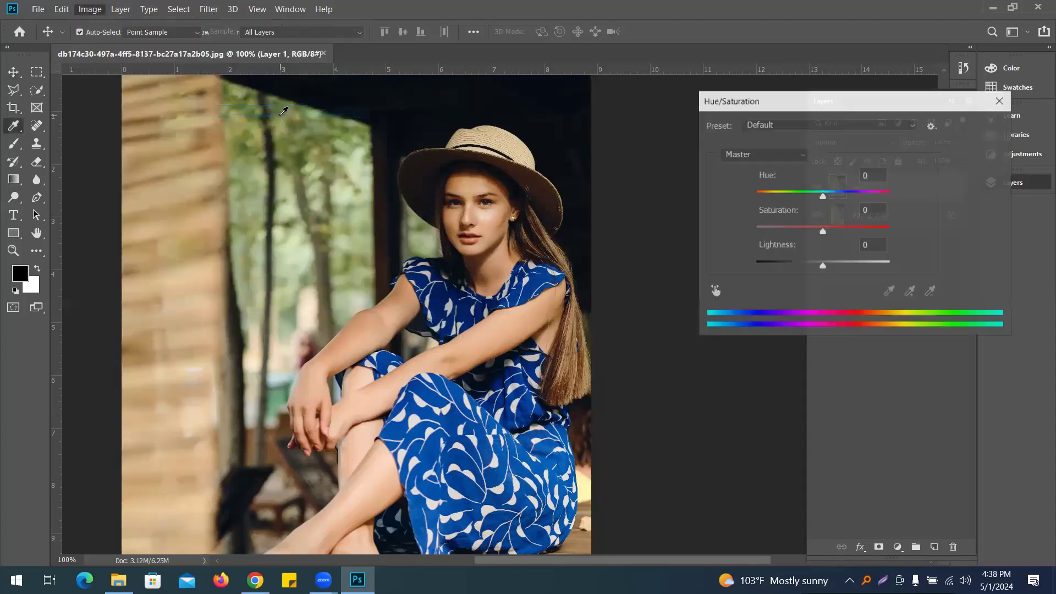
{"action": "left_click", "coordinate": [752, 157]}
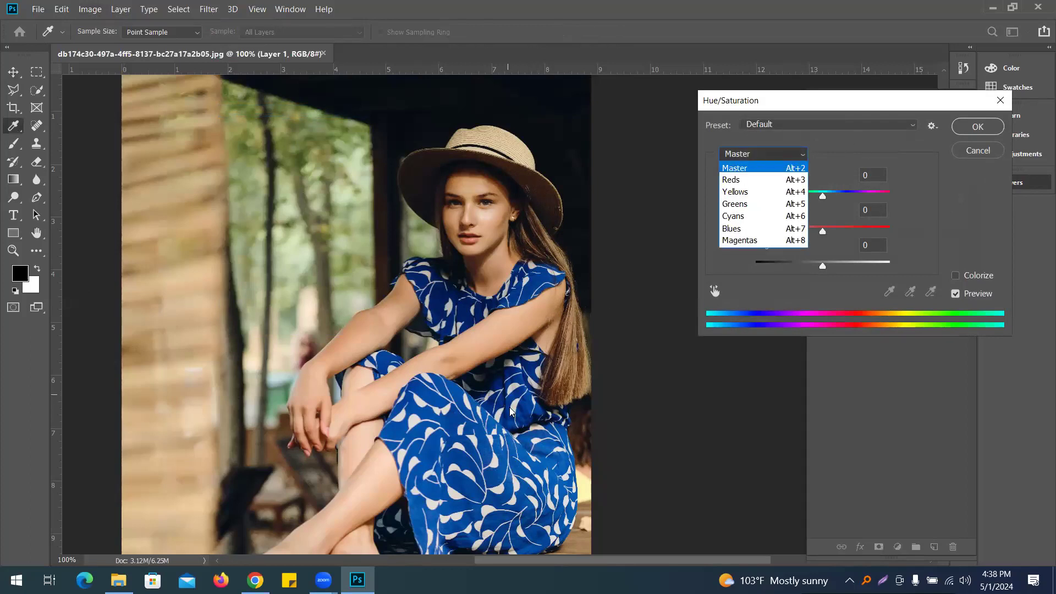
{"action": "left_click", "coordinate": [755, 232]}
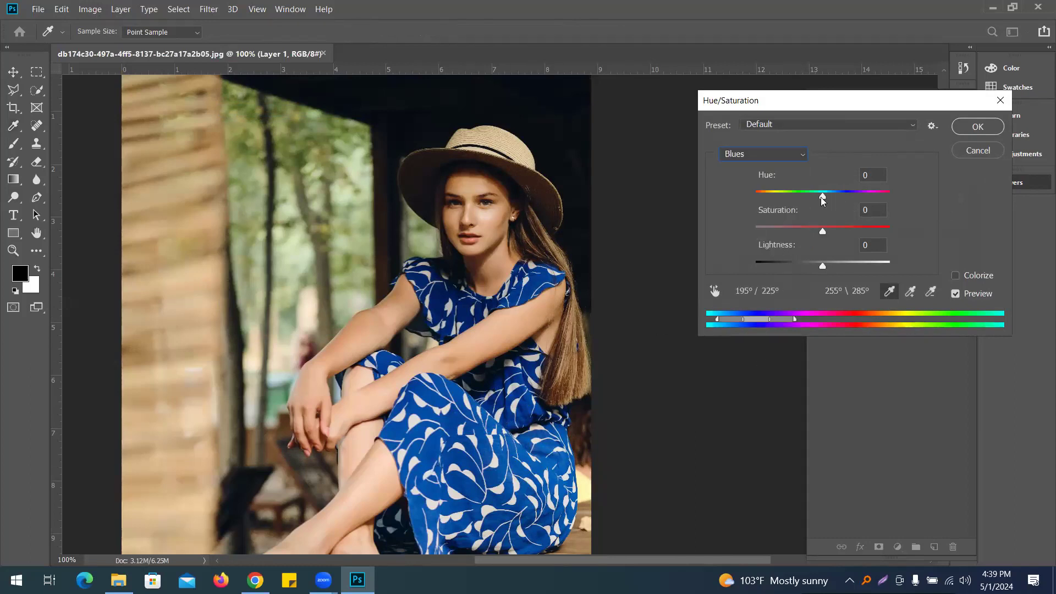
{"action": "left_click_drag", "start_coordinate": [823, 200], "coordinate": [789, 198]}
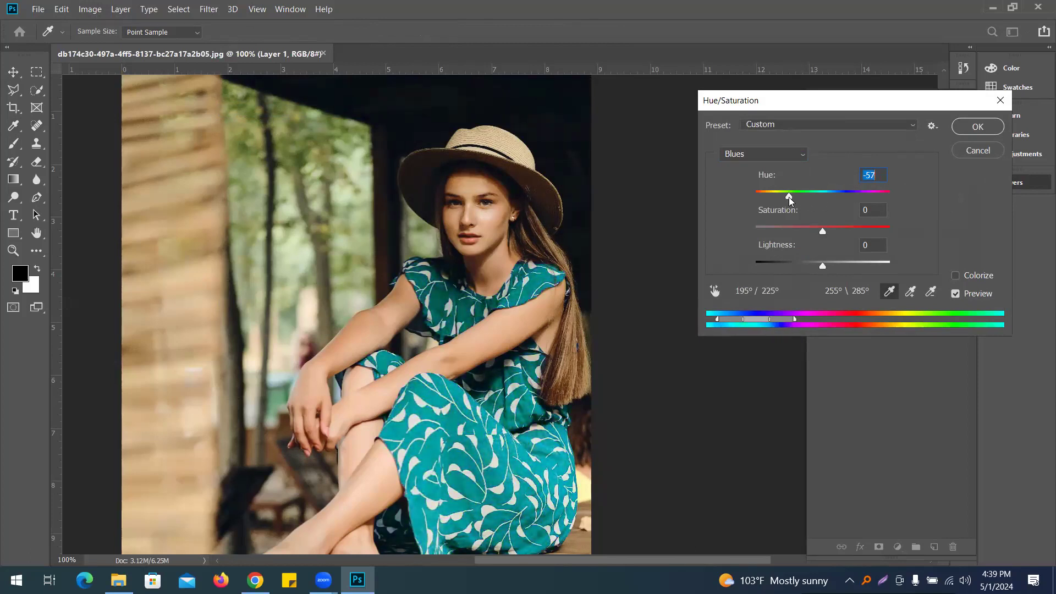
Try the Colorize option on the photo, turn it off again and return to the Blues range.
{"action": "left_click", "coordinate": [955, 276]}
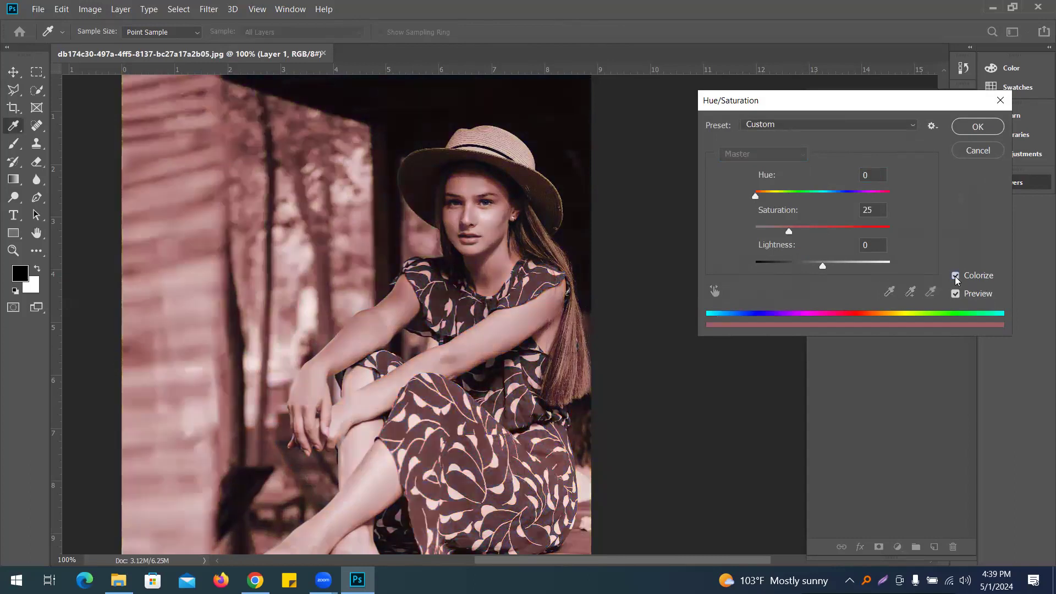
{"action": "left_click", "coordinate": [956, 277]}
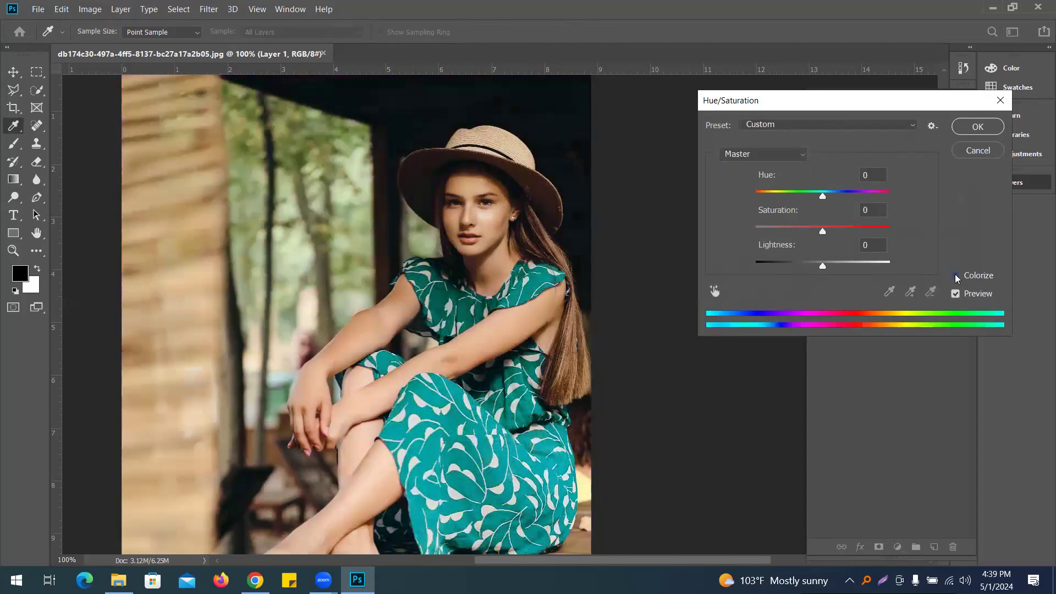
{"action": "left_click", "coordinate": [761, 154]}
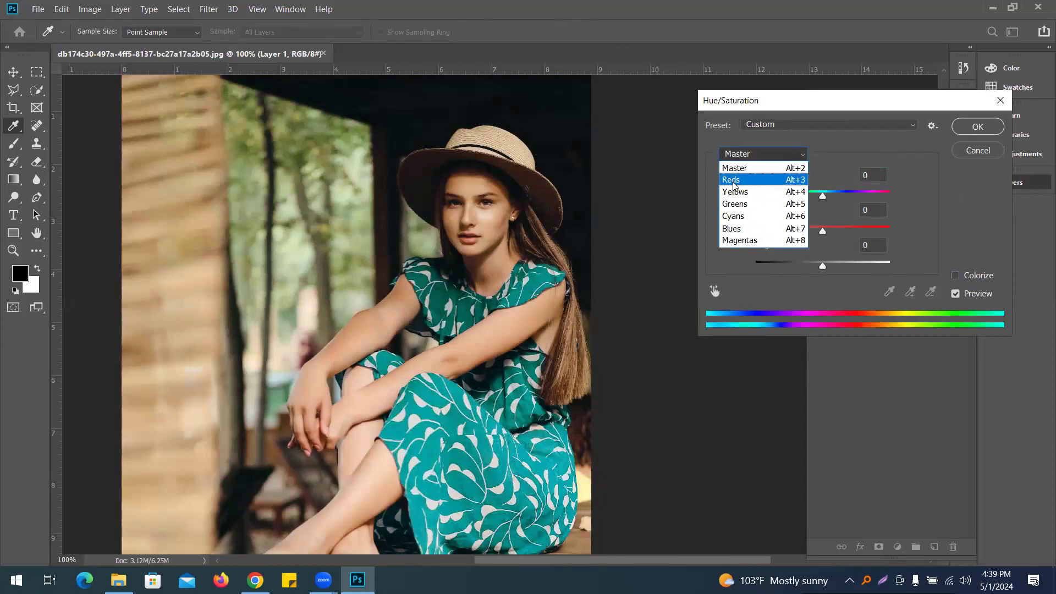
{"action": "left_click", "coordinate": [753, 229]}
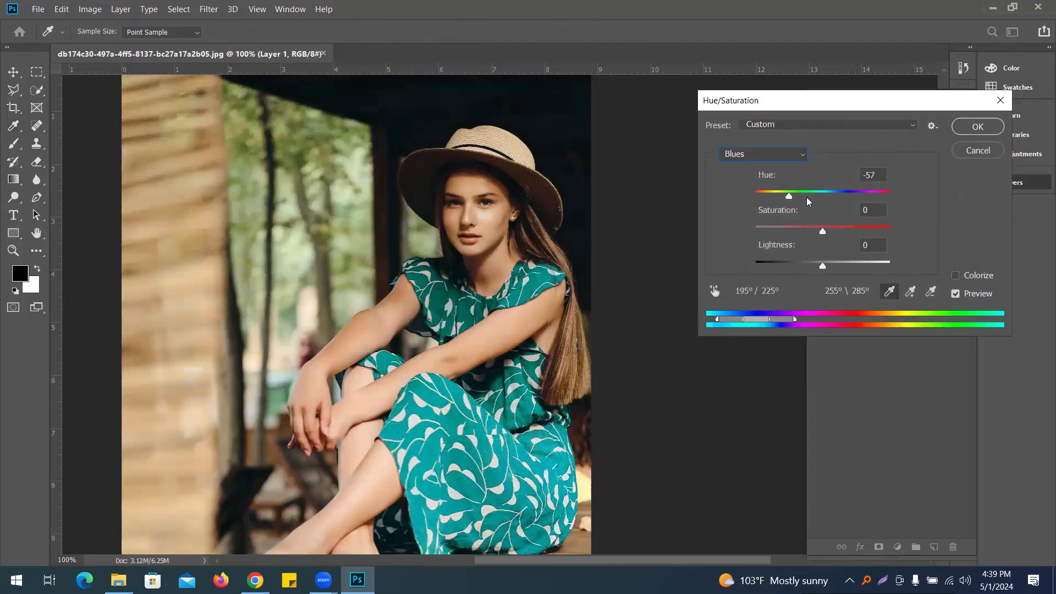
Extend the Blues range's outer limit to 50°, set hue to -140 and saturation to -78, and apply the adjustment.
{"action": "left_click_drag", "start_coordinate": [795, 318], "coordinate": [886, 318]}
{"action": "left_click_drag", "start_coordinate": [789, 196], "coordinate": [766, 197]}
{"action": "left_click_drag", "start_coordinate": [822, 231], "coordinate": [770, 230]}
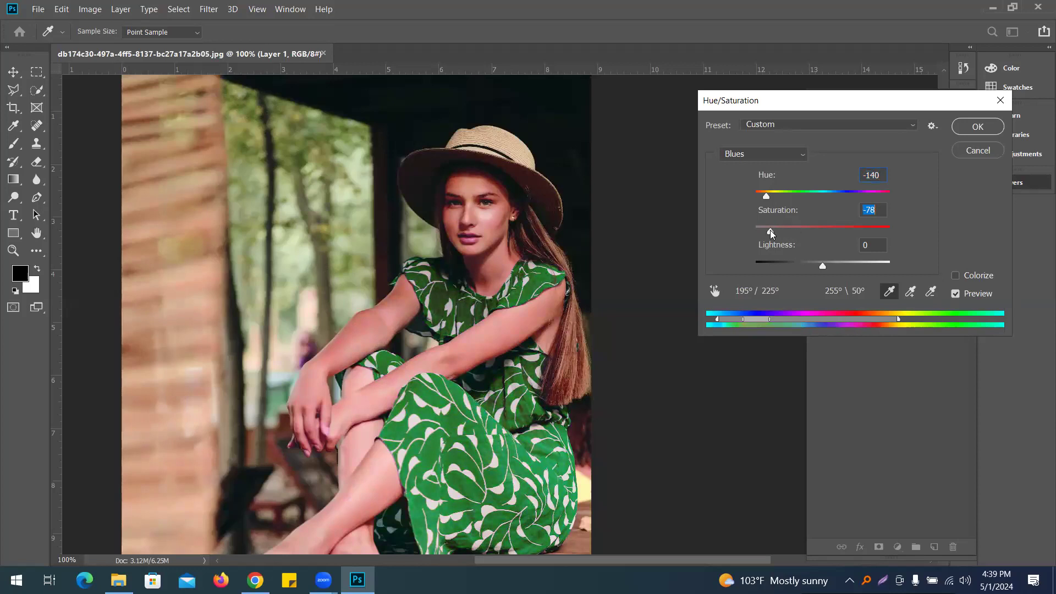
{"action": "left_click", "coordinate": [984, 125]}
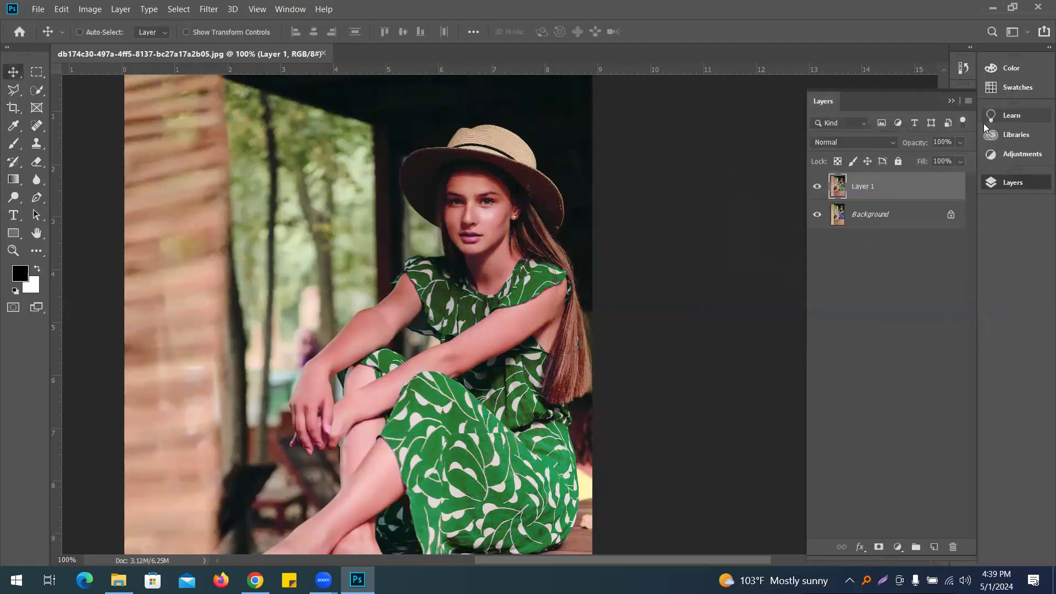
Compare the recolored photo with the original by repeatedly hiding and showing Layer 1.
{"action": "key", "text": "ctrl+0"}
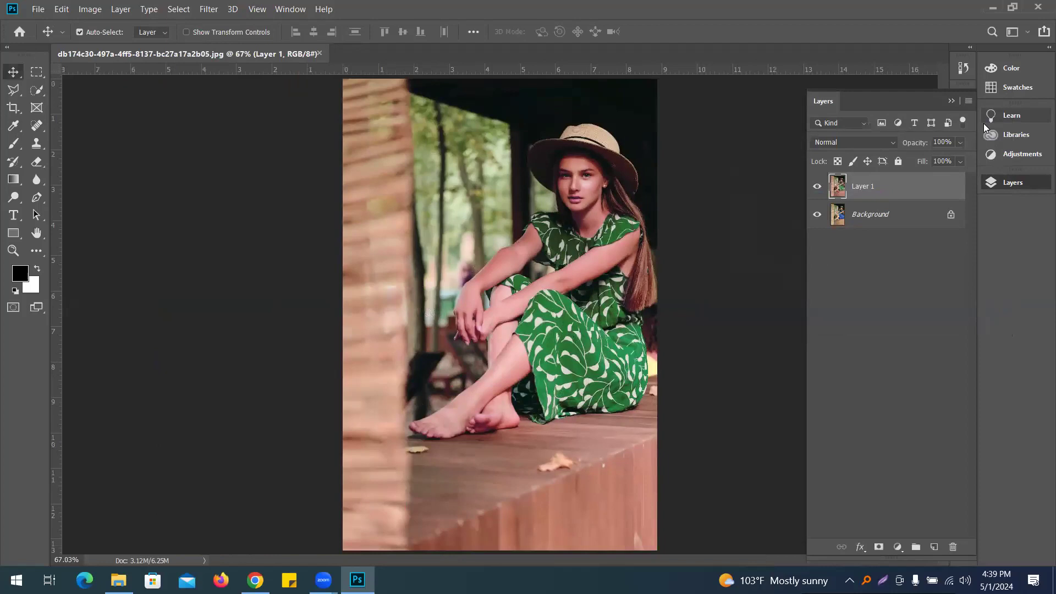
{"action": "left_click", "coordinate": [817, 188]}
{"action": "left_click", "coordinate": [815, 192]}
{"action": "left_click", "coordinate": [815, 192]}
{"action": "left_click", "coordinate": [815, 192]}
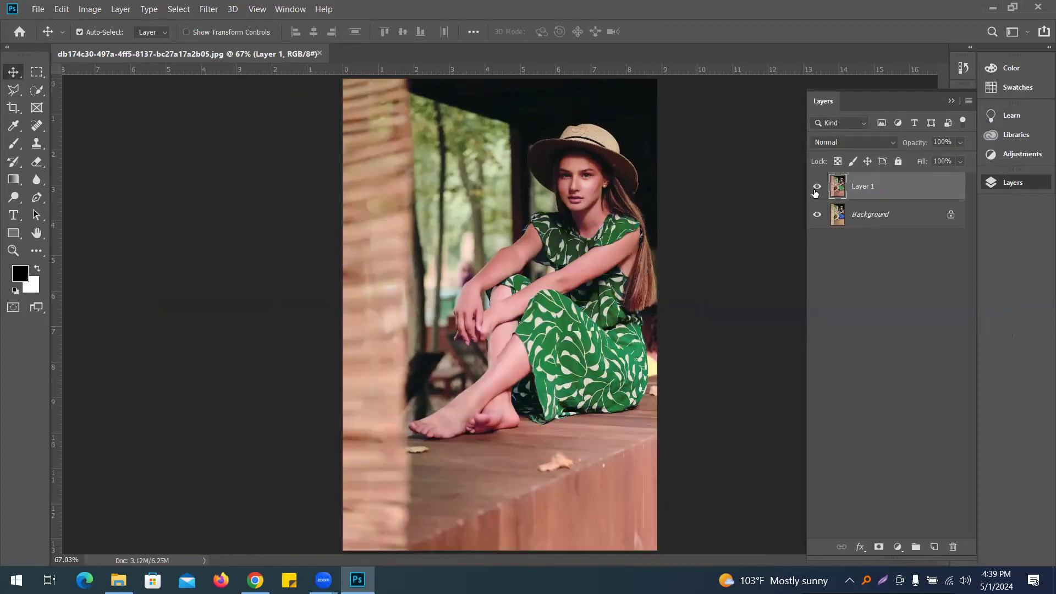
{"action": "left_click", "coordinate": [815, 192]}
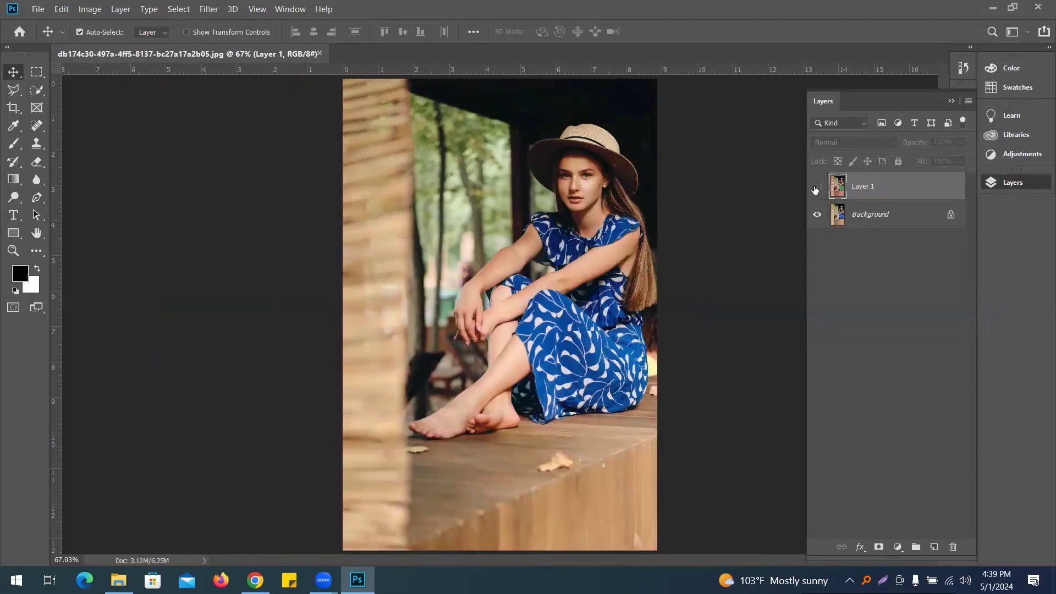
{"action": "left_click", "coordinate": [816, 185]}
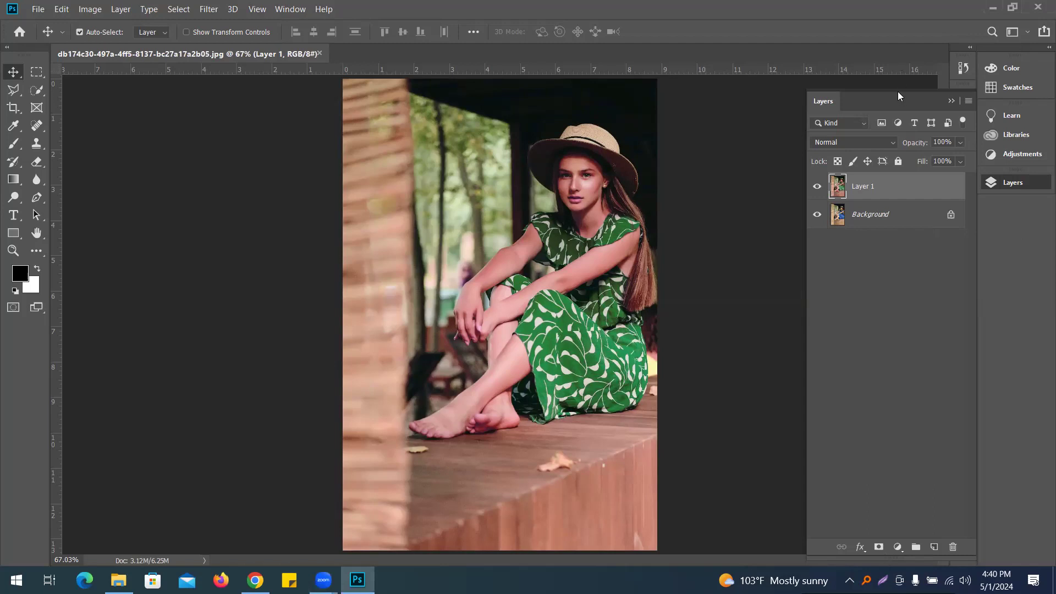
Hide the recolored Layer 1 and delete it.
{"action": "left_click_drag", "start_coordinate": [898, 92], "coordinate": [898, 41]}
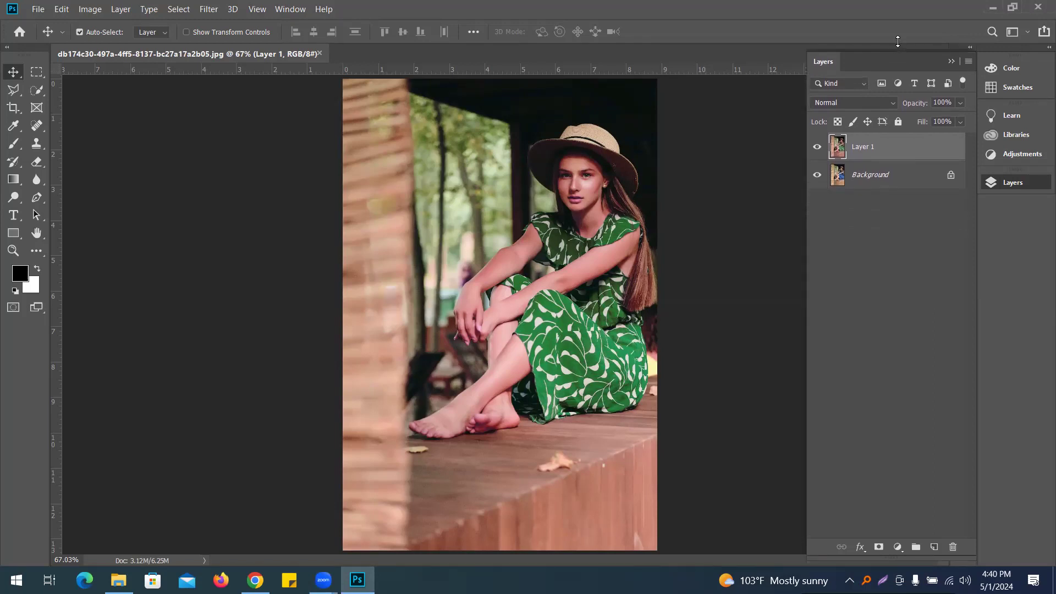
{"action": "left_click", "coordinate": [920, 323]}
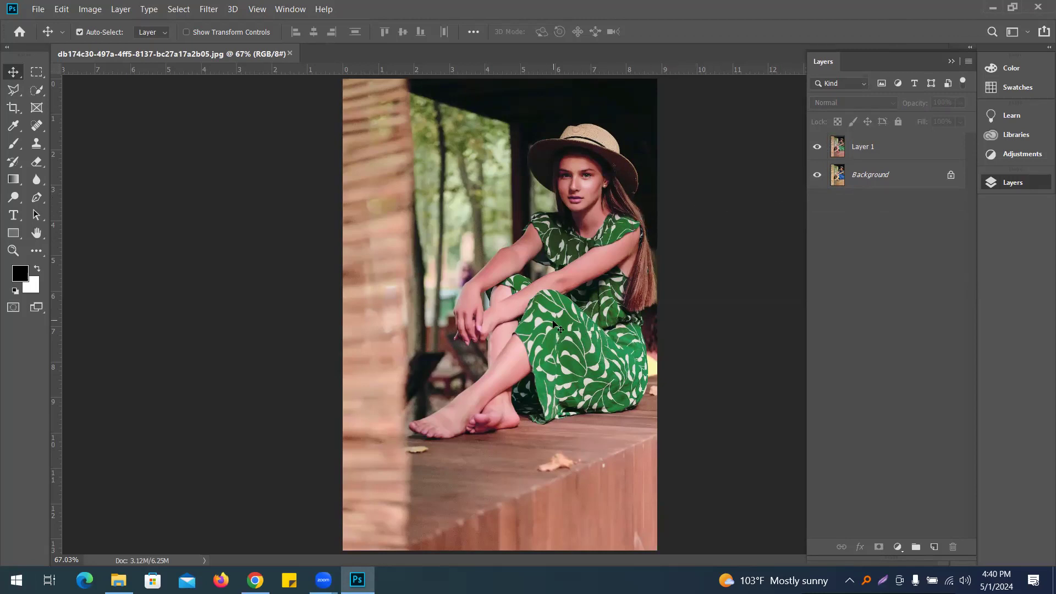
{"action": "key", "text": "ctrl+comma"}
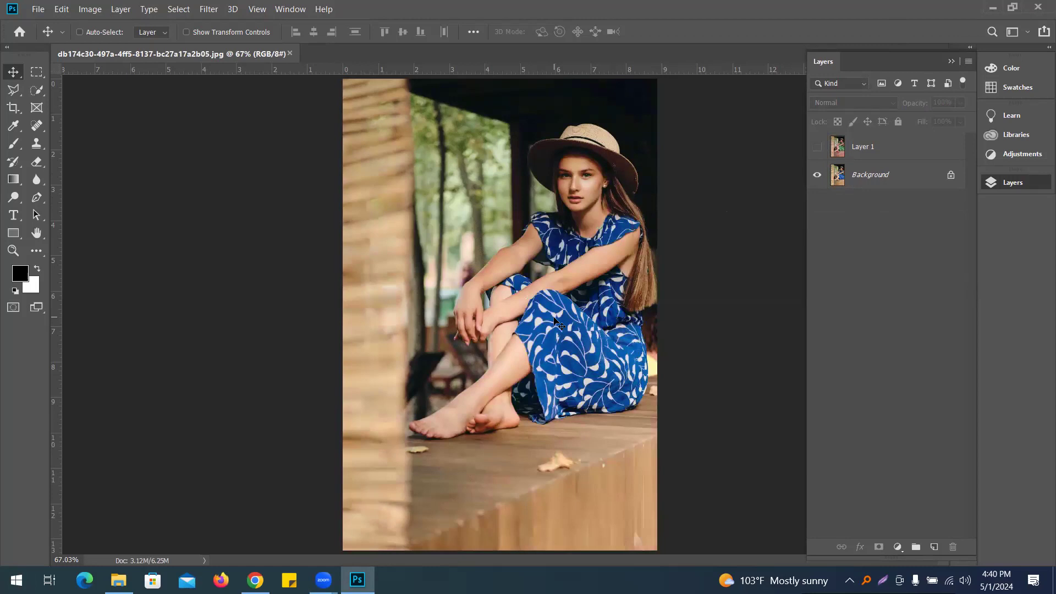
{"action": "left_click", "coordinate": [878, 142]}
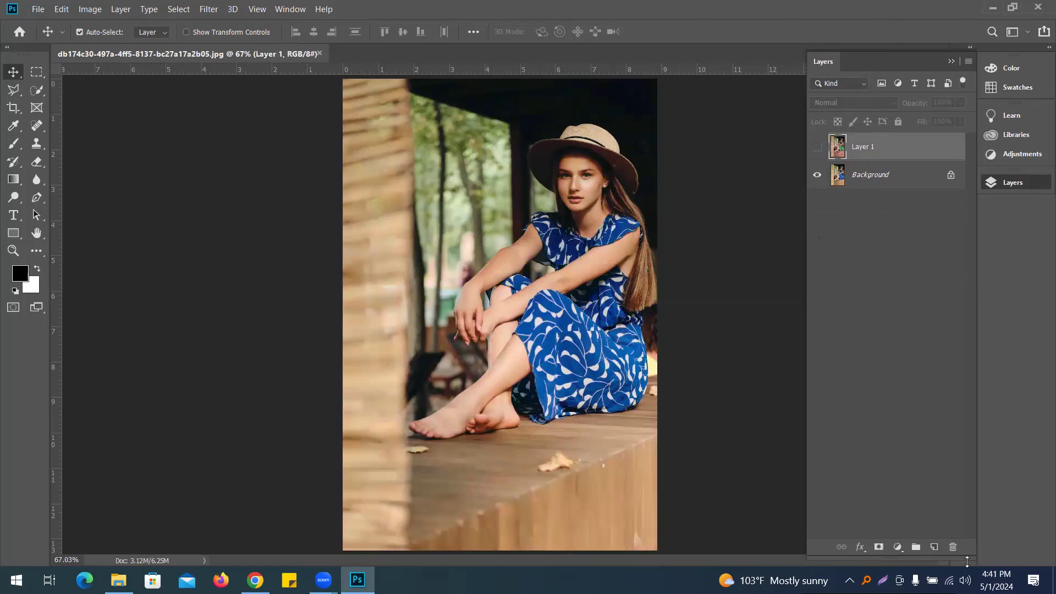
{"action": "left_click", "coordinate": [952, 547]}
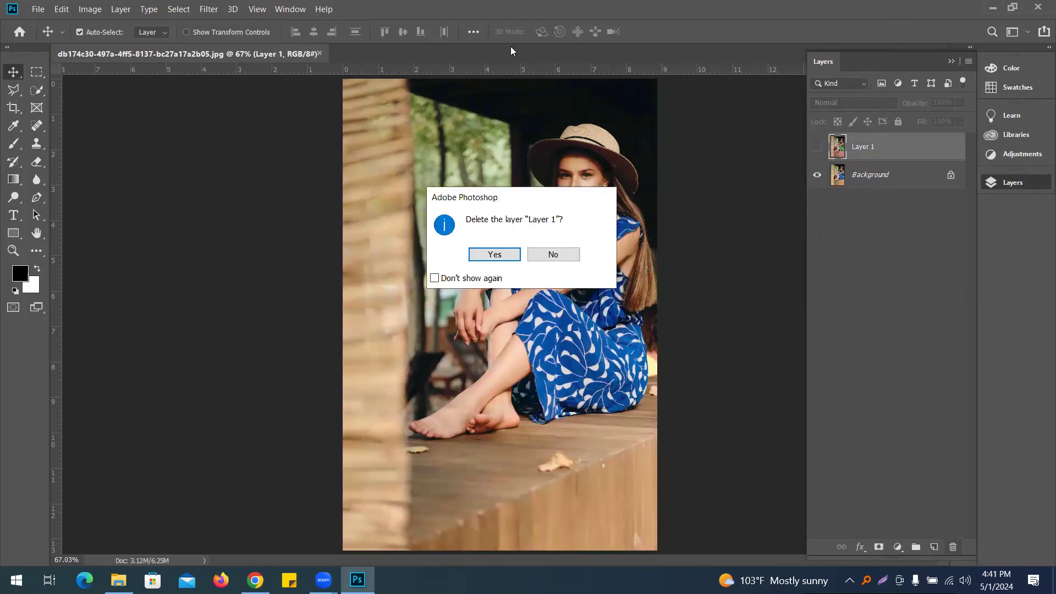
{"action": "left_click", "coordinate": [489, 254]}
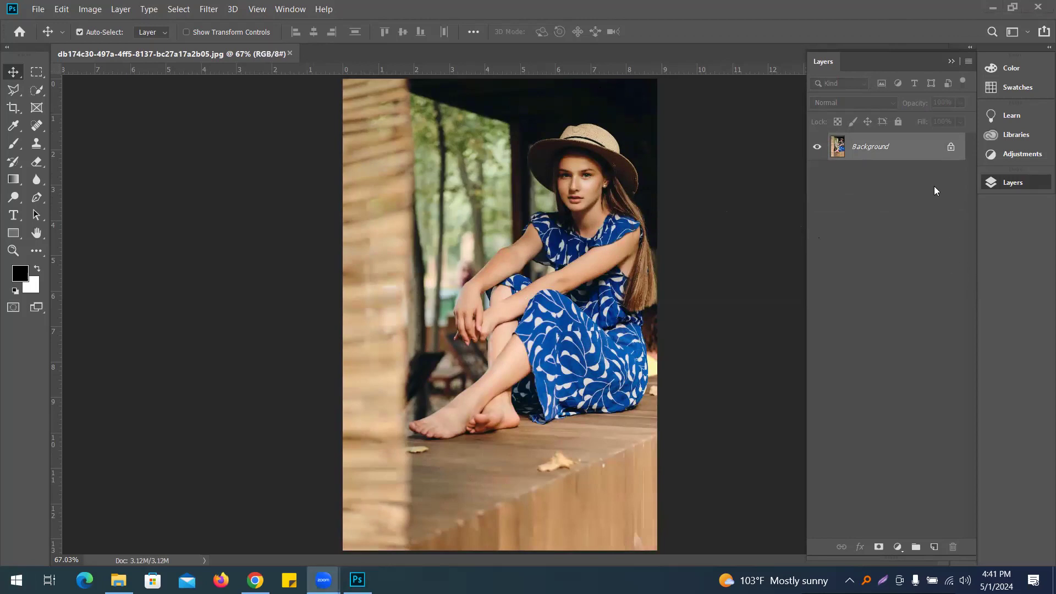
Duplicate the Background layer and add a Hue/Saturation adjustment layer above the copy.
{"action": "key", "text": "ctrl+j"}
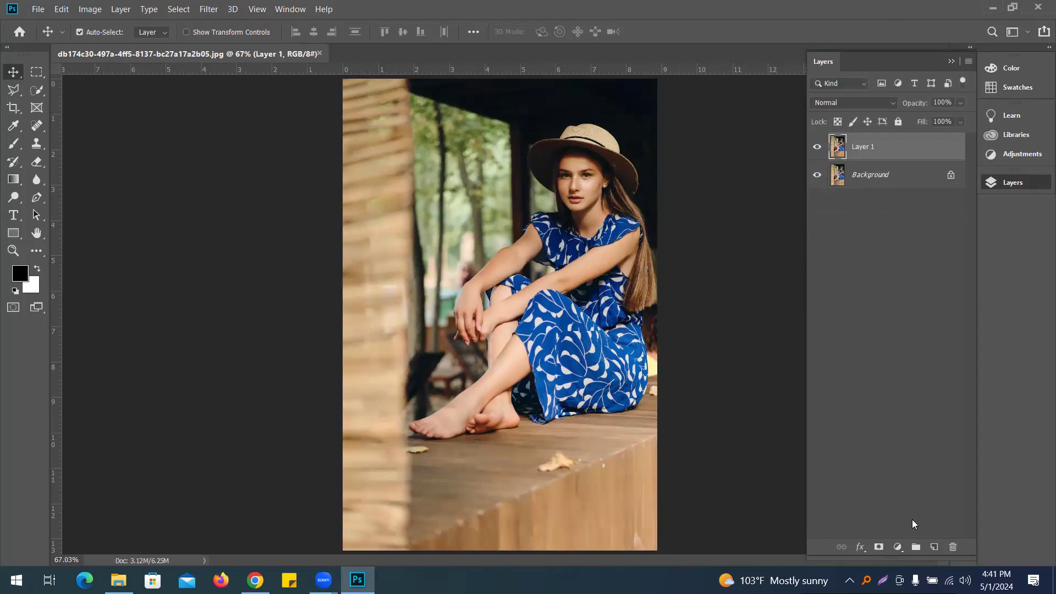
{"action": "left_click", "coordinate": [897, 547]}
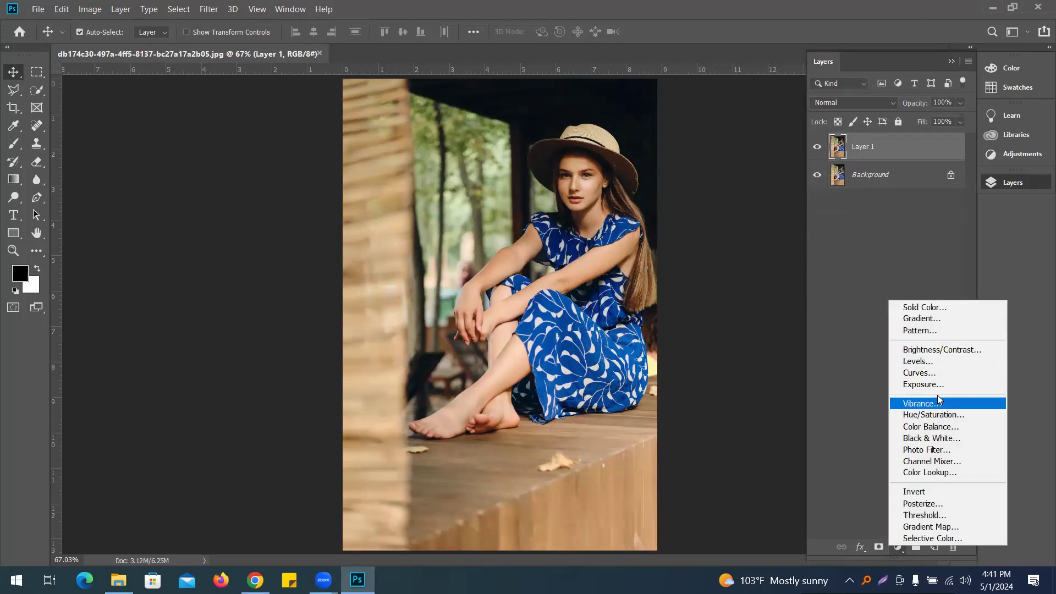
{"action": "left_click", "coordinate": [924, 414]}
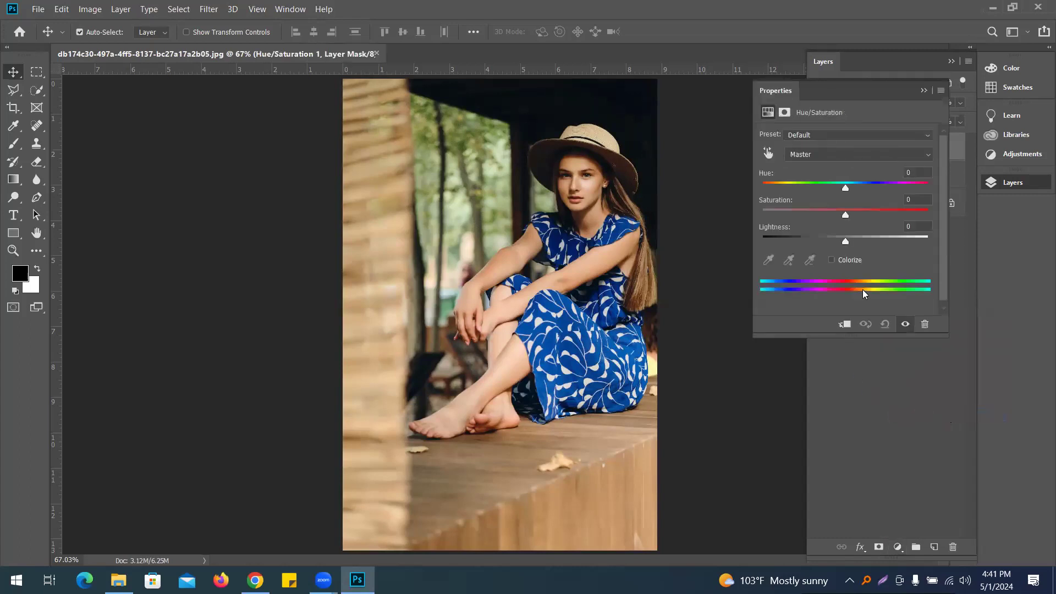
Set the adjustment layer's Blues range to a hue of +149 and a saturation of +88.
{"action": "left_click", "coordinate": [826, 155]}
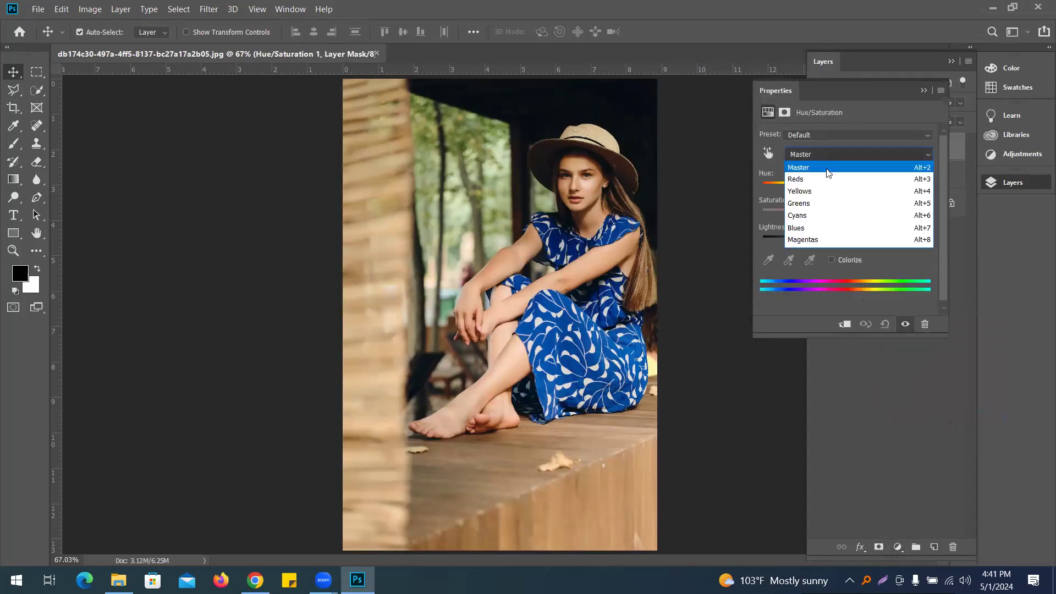
{"action": "left_click", "coordinate": [814, 226]}
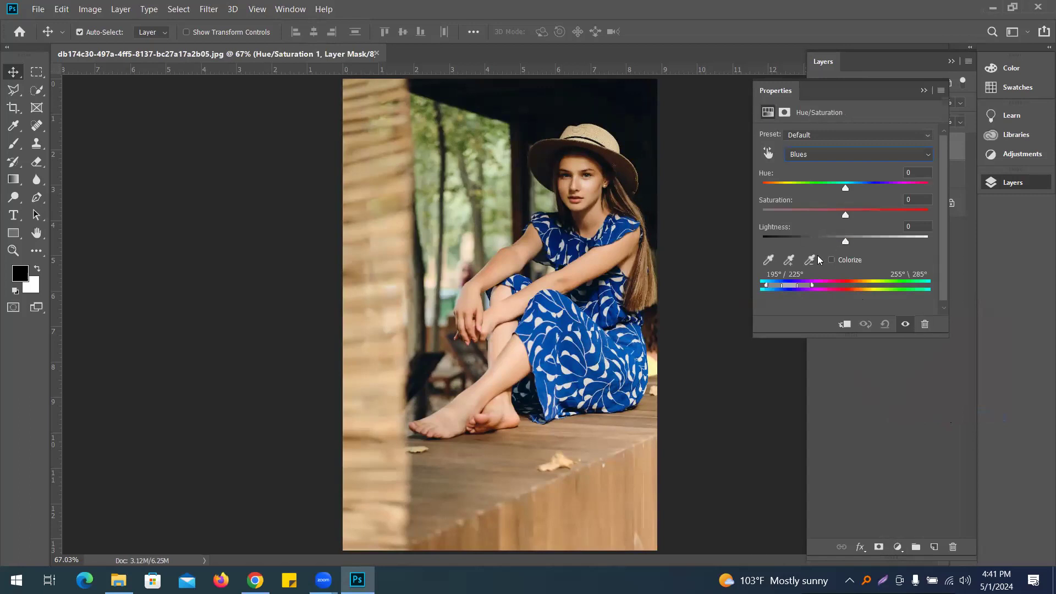
{"action": "left_click_drag", "start_coordinate": [844, 190], "coordinate": [806, 190]}
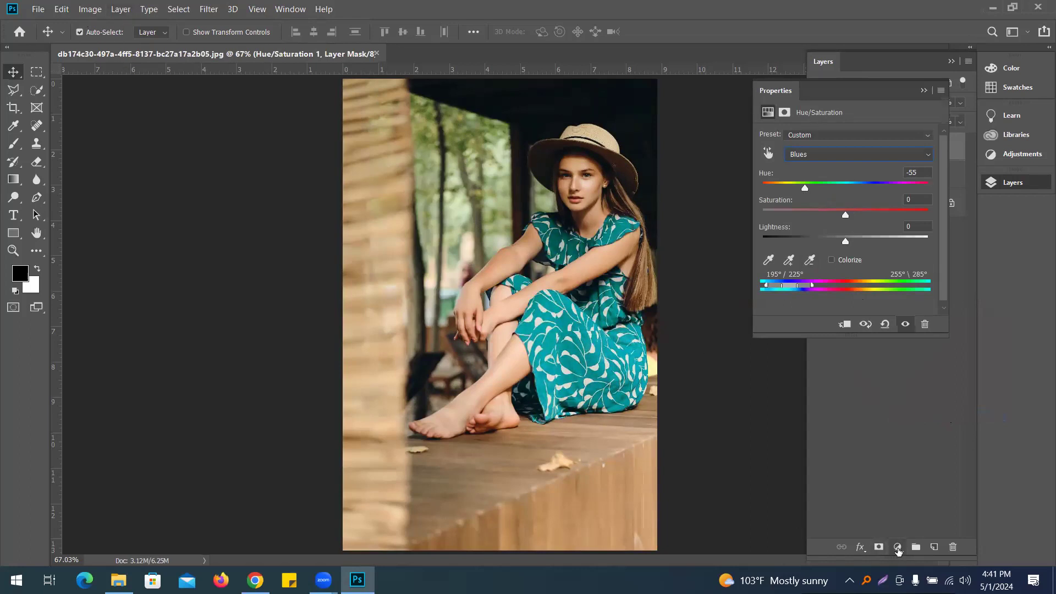
{"action": "left_click_drag", "start_coordinate": [802, 191], "coordinate": [918, 184]}
{"action": "left_click_drag", "start_coordinate": [844, 215], "coordinate": [919, 202]}
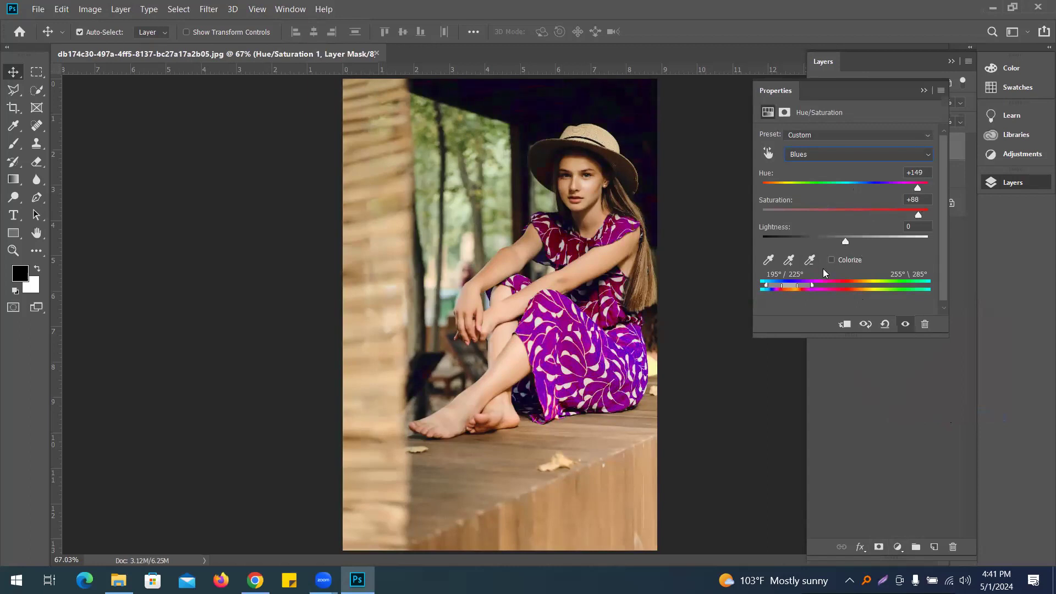
Extend the Blues range's outer limit to 14° and set its hue to -90, finishing with the properties closed.
{"action": "left_click_drag", "start_coordinate": [813, 286], "coordinate": [855, 287]}
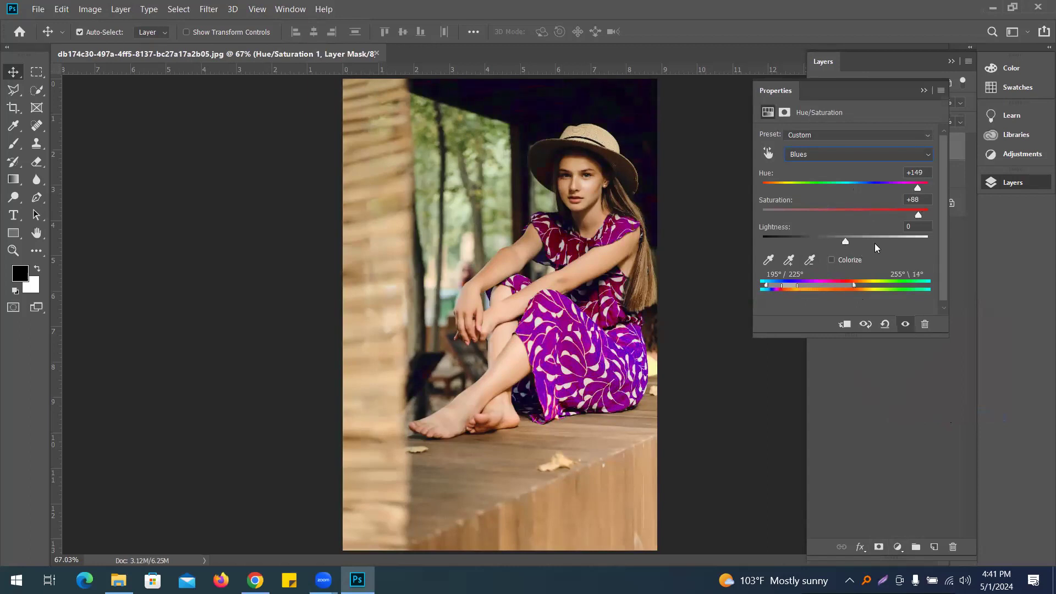
{"action": "left_click_drag", "start_coordinate": [918, 189], "coordinate": [791, 189]}
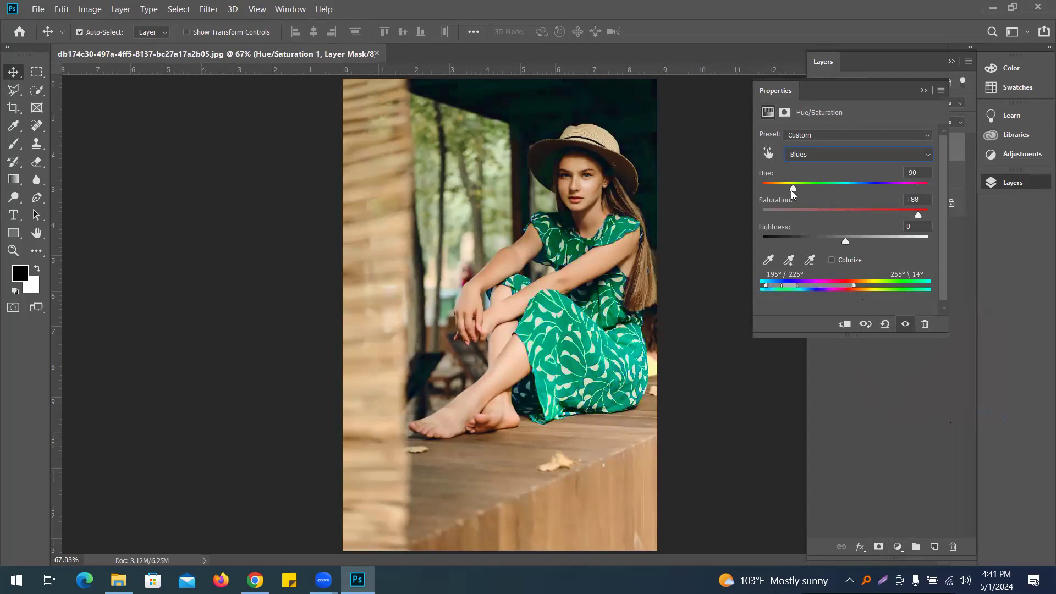
{"action": "left_click", "coordinate": [923, 90]}
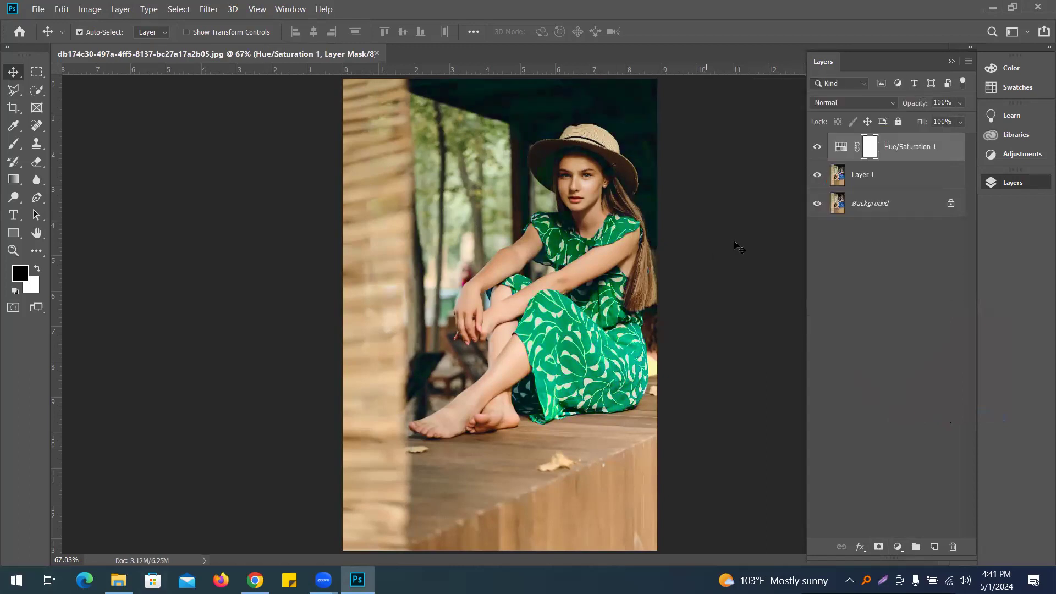
Compare the green dress with the original by repeatedly toggling the Hue/Saturation adjustment layer's visibility, finishing with it and Layer 1 hidden.
{"action": "left_click", "coordinate": [817, 147]}
{"action": "left_click", "coordinate": [817, 148]}
{"action": "left_click", "coordinate": [818, 147]}
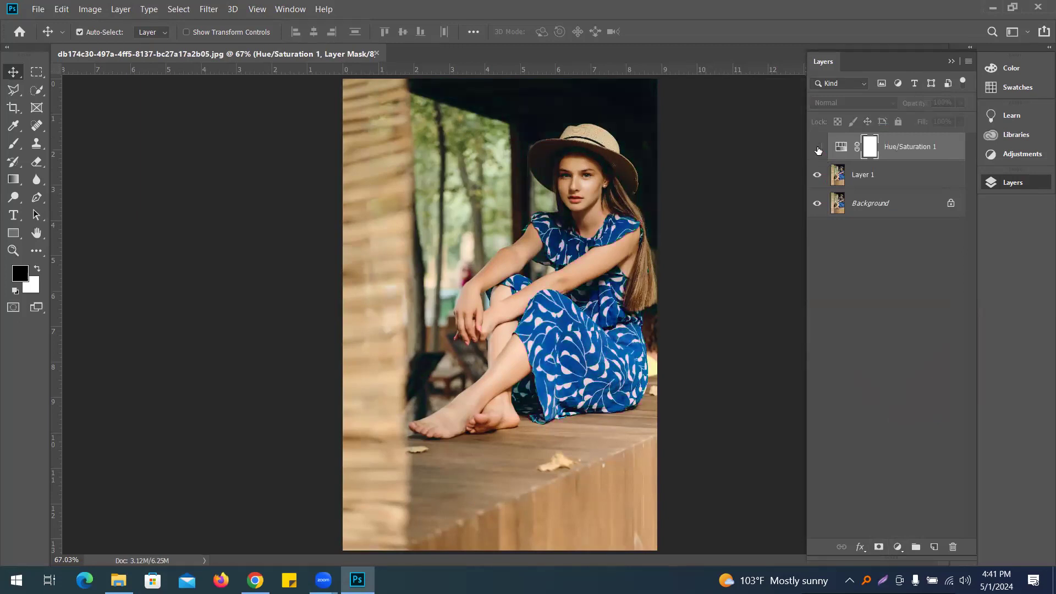
{"action": "left_click", "coordinate": [817, 148]}
{"action": "left_click", "coordinate": [818, 148]}
{"action": "left_click", "coordinate": [817, 147]}
{"action": "left_click", "coordinate": [817, 147]}
{"action": "left_click", "coordinate": [817, 148]}
{"action": "left_click", "coordinate": [817, 147]}
{"action": "left_click", "coordinate": [817, 148]}
{"action": "left_click", "coordinate": [817, 148]}
{"action": "left_click", "coordinate": [818, 147]}
{"action": "left_click", "coordinate": [818, 148]}
{"action": "left_click", "coordinate": [818, 147]}
{"action": "left_click", "coordinate": [817, 147]}
{"action": "left_click", "coordinate": [818, 149]}
{"action": "left_click", "coordinate": [817, 149]}
{"action": "left_click", "coordinate": [817, 149]}
{"action": "left_click", "coordinate": [818, 148]}
{"action": "left_click", "coordinate": [818, 149]}
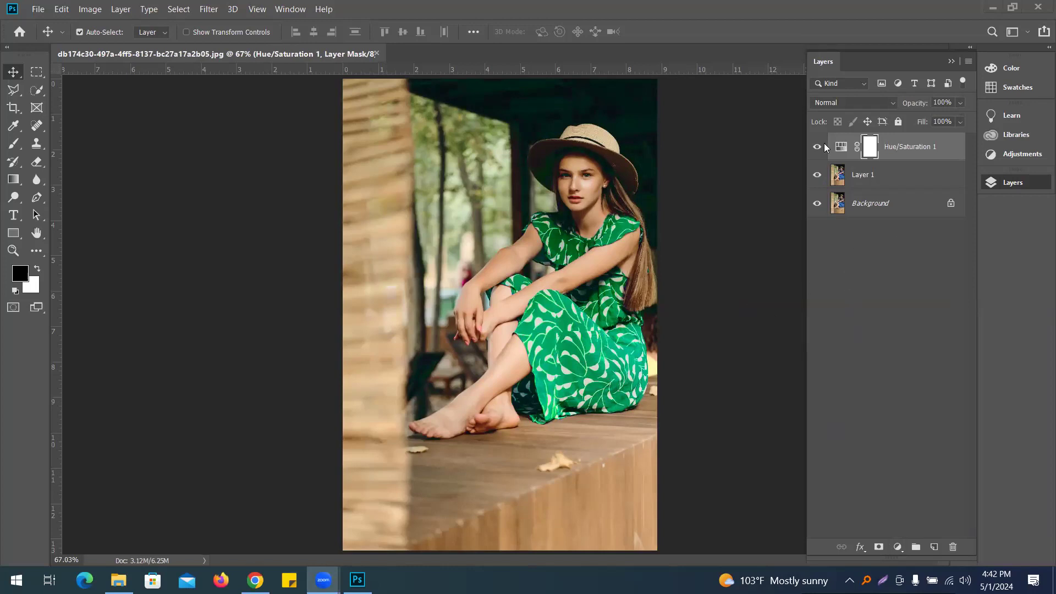
{"action": "left_click_drag", "start_coordinate": [818, 147], "coordinate": [819, 175]}
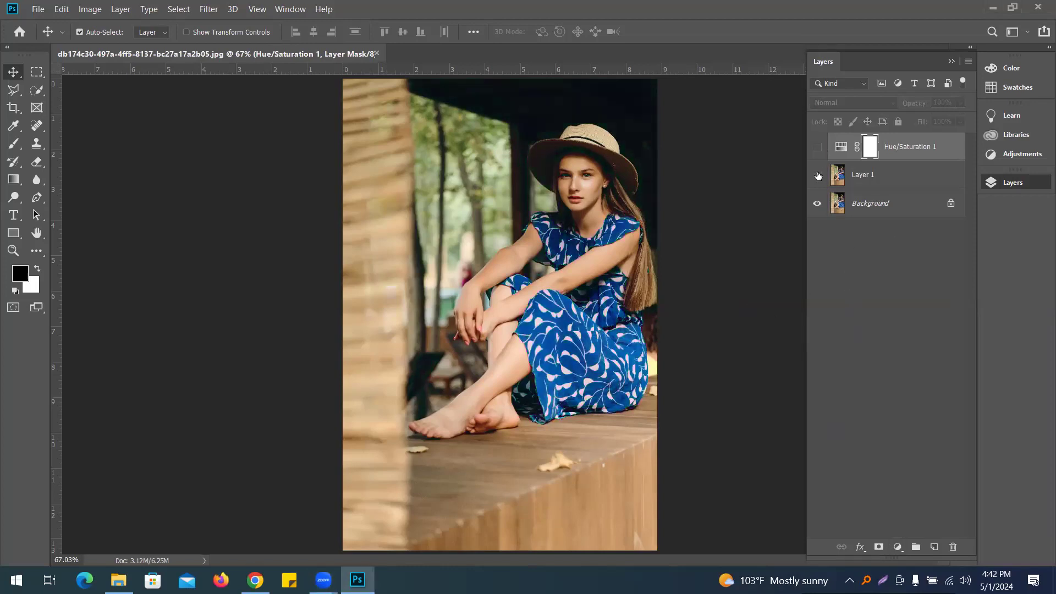
Crop outward from the Background layer to extend the canvas rightward to more than twice the photo's width.
{"action": "left_click", "coordinate": [872, 208]}
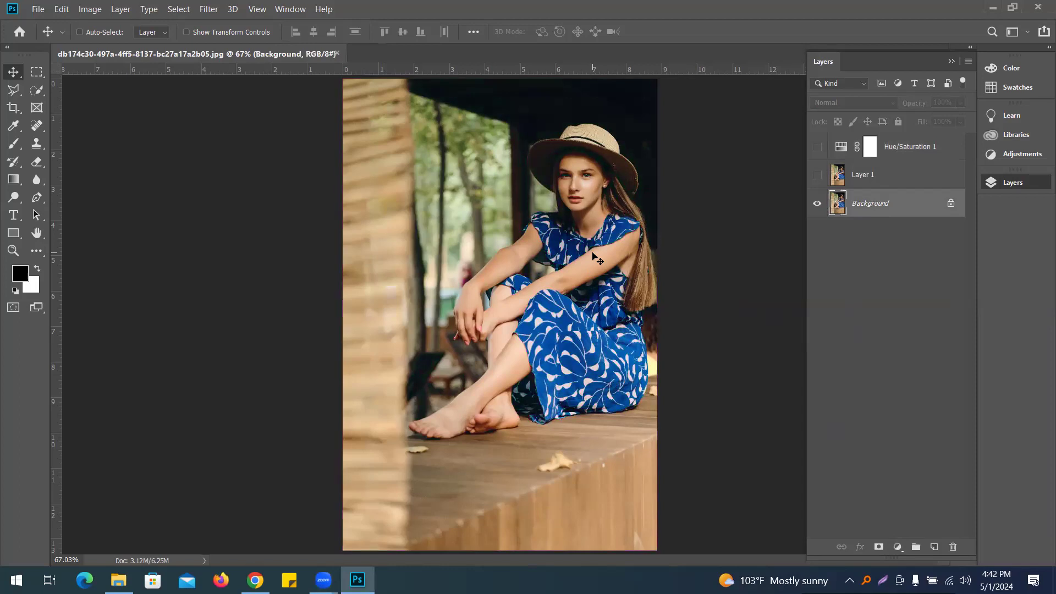
{"action": "key", "text": "ctrl+minus"}
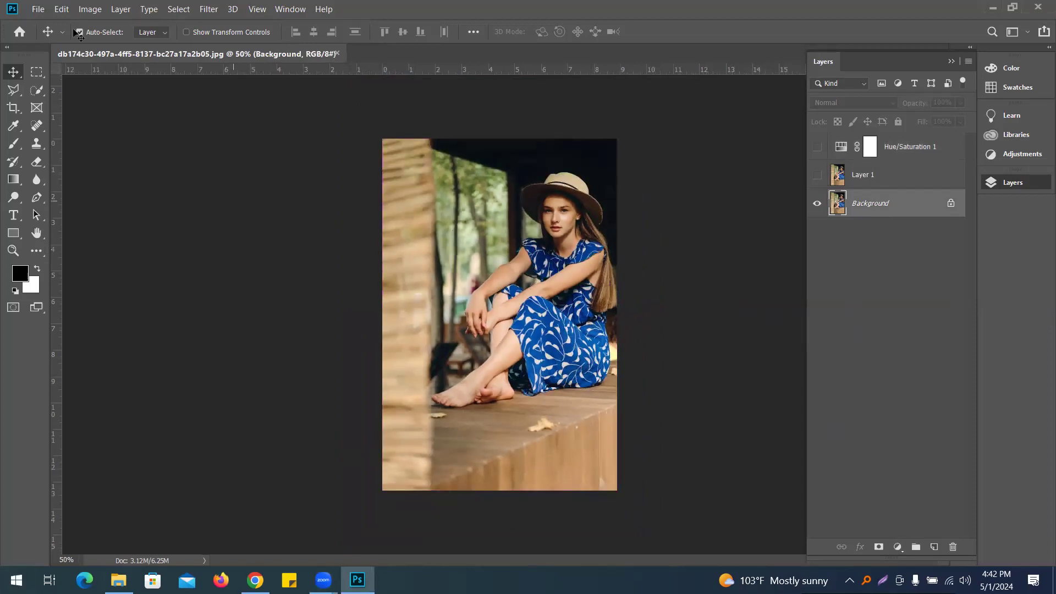
{"action": "left_click", "coordinate": [11, 112]}
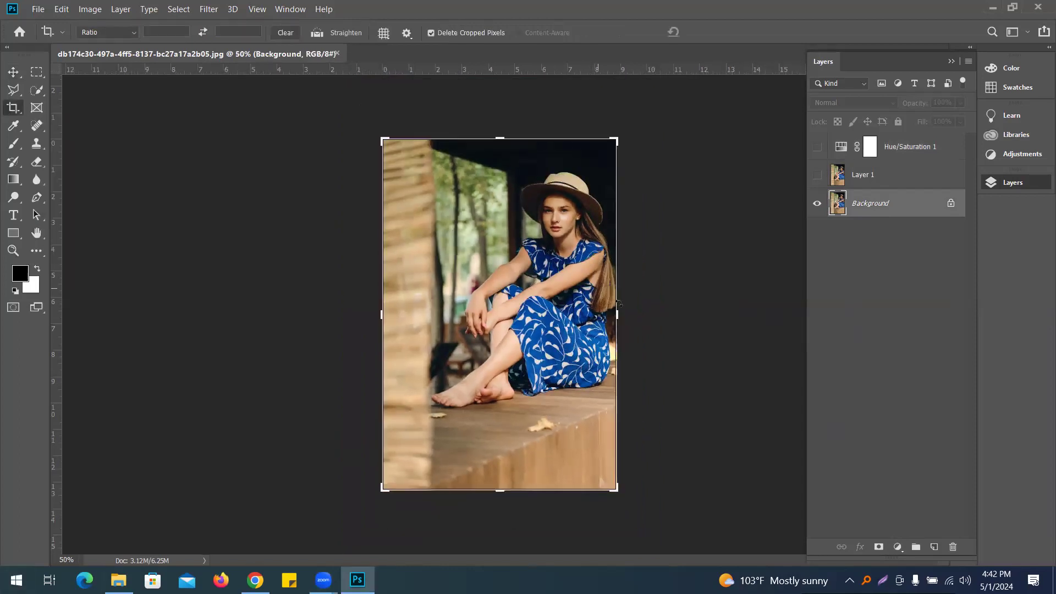
{"action": "left_click_drag", "start_coordinate": [617, 315], "coordinate": [757, 315]}
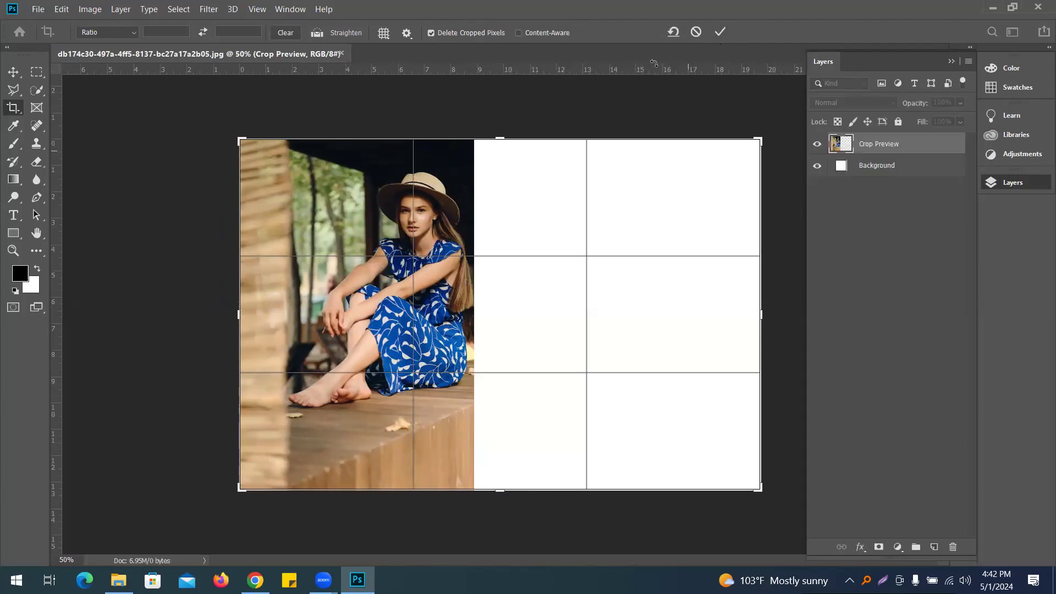
{"action": "left_click", "coordinate": [716, 35]}
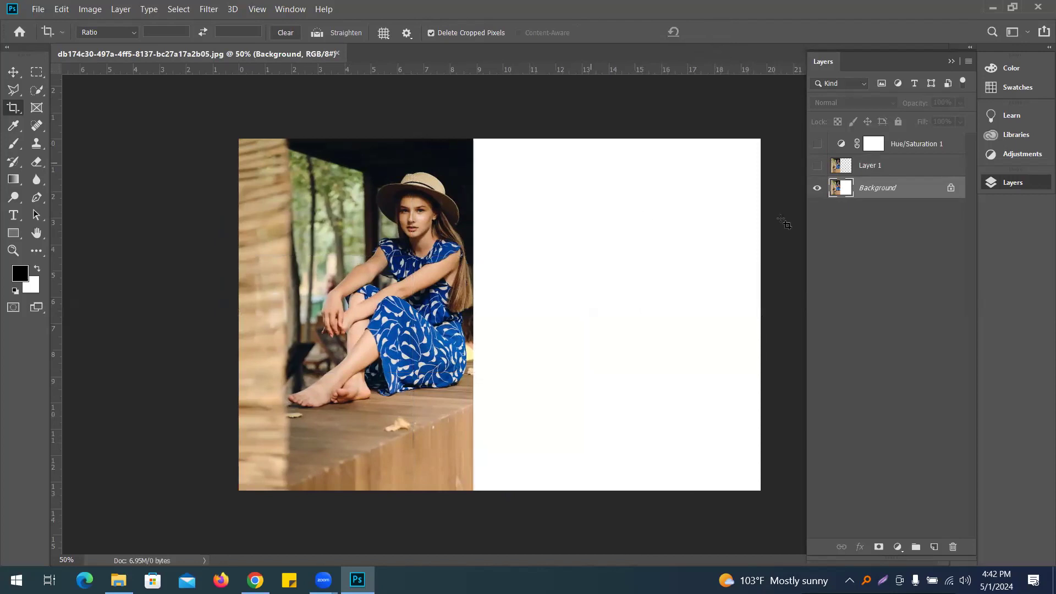
Show Layer 1 and the Hue/Saturation layer, and move Layer 1 into the blank area beside the original photo.
{"action": "left_click", "coordinate": [817, 166]}
{"action": "left_click", "coordinate": [818, 145]}
{"action": "left_click", "coordinate": [14, 72]}
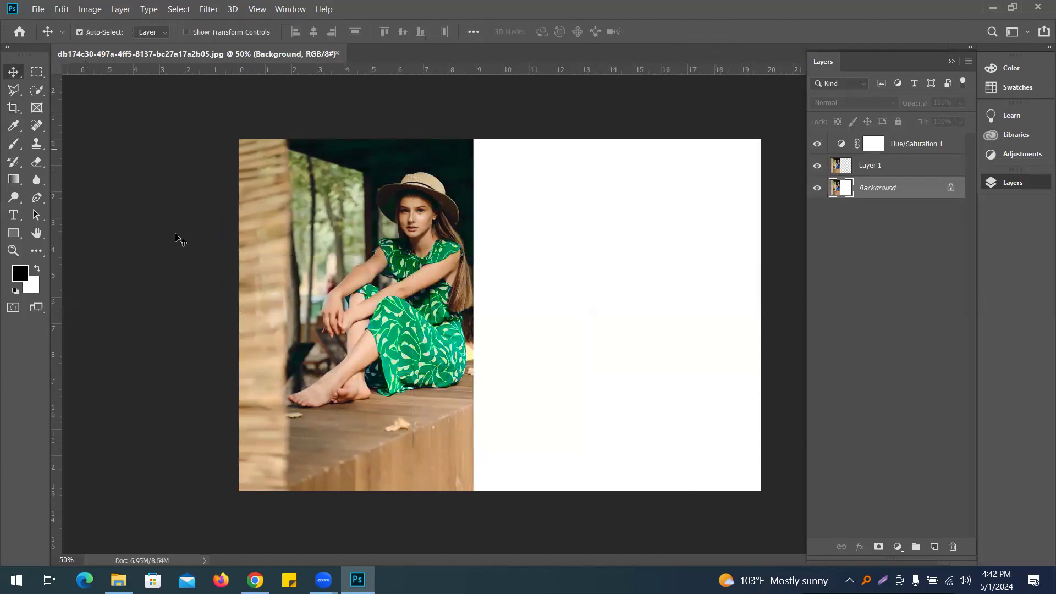
{"action": "left_click_drag", "start_coordinate": [385, 277], "coordinate": [653, 274]}
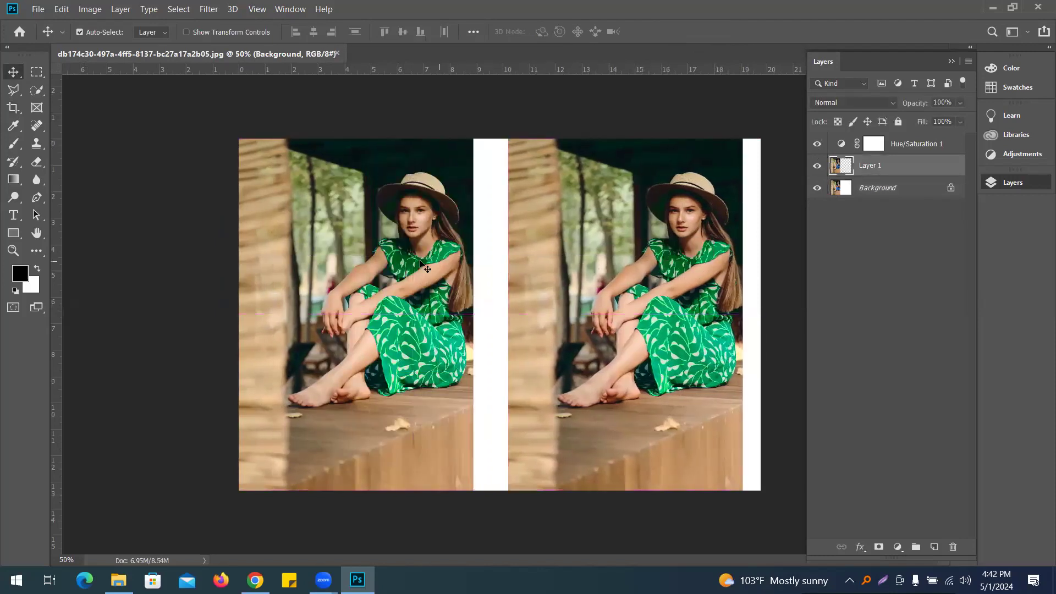
{"action": "left_click_drag", "start_coordinate": [397, 259], "coordinate": [389, 311]}
{"action": "left_click_drag", "start_coordinate": [659, 274], "coordinate": [660, 274]}
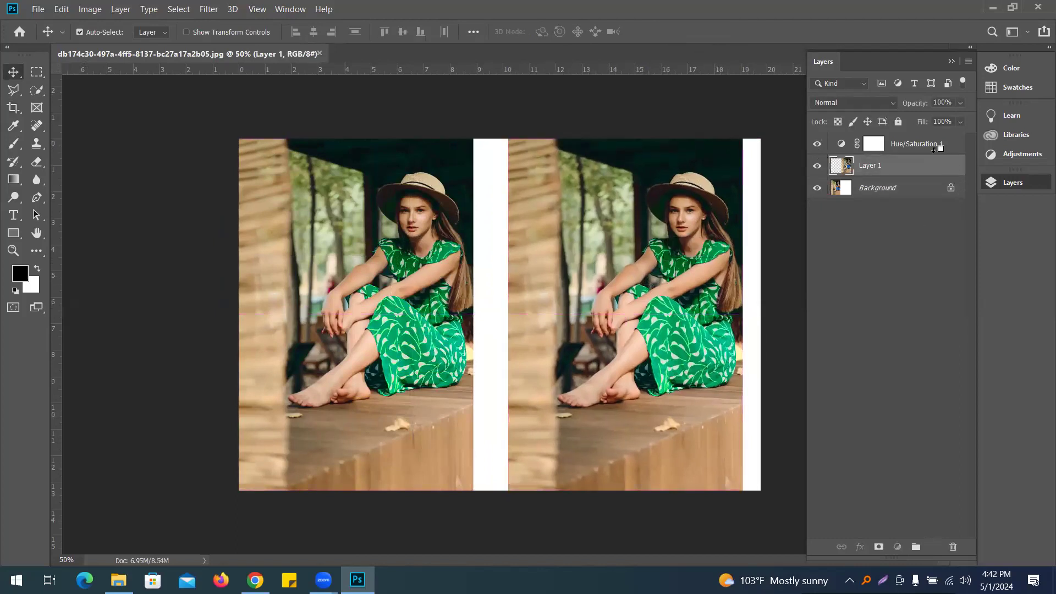
Clip the Hue/Saturation adjustment layer to Layer 1, finishing with Layer 1 selected.
{"action": "left_click", "coordinate": [881, 157], "text": "alt"}
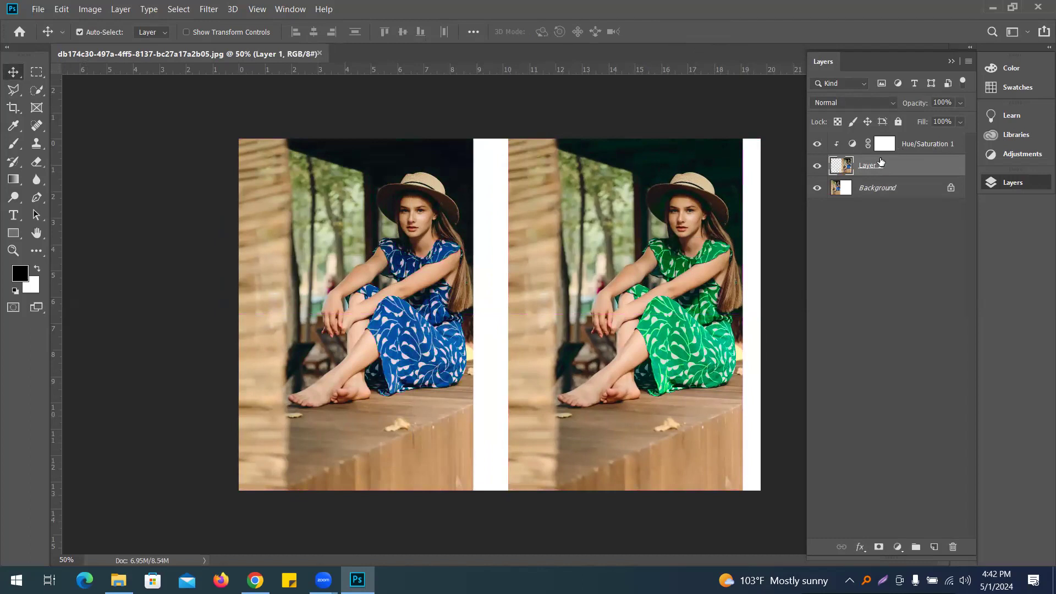
{"action": "left_click", "coordinate": [934, 146], "text": "alt"}
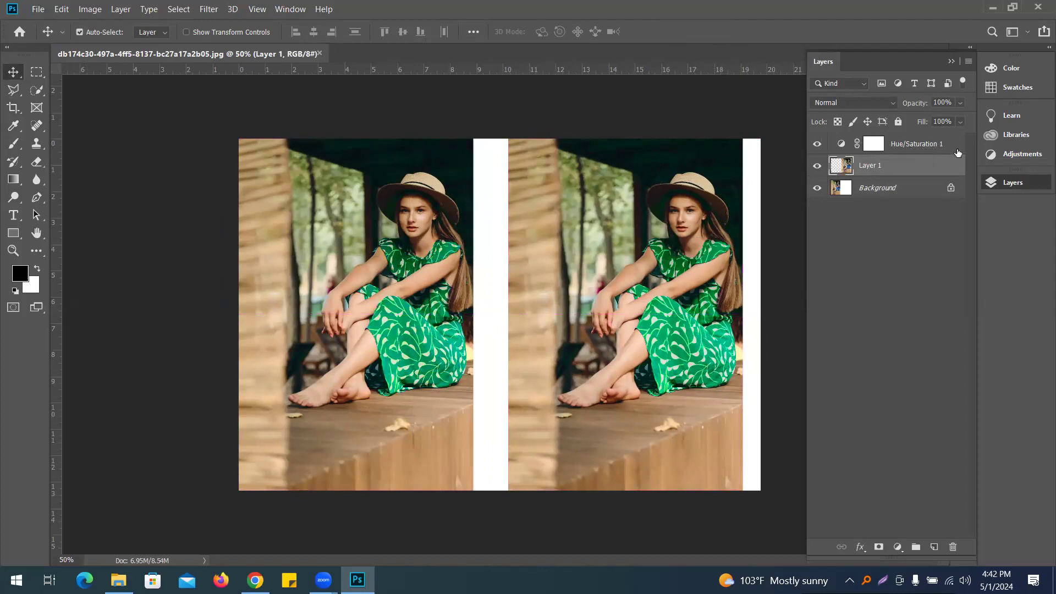
{"action": "right_click", "coordinate": [953, 147]}
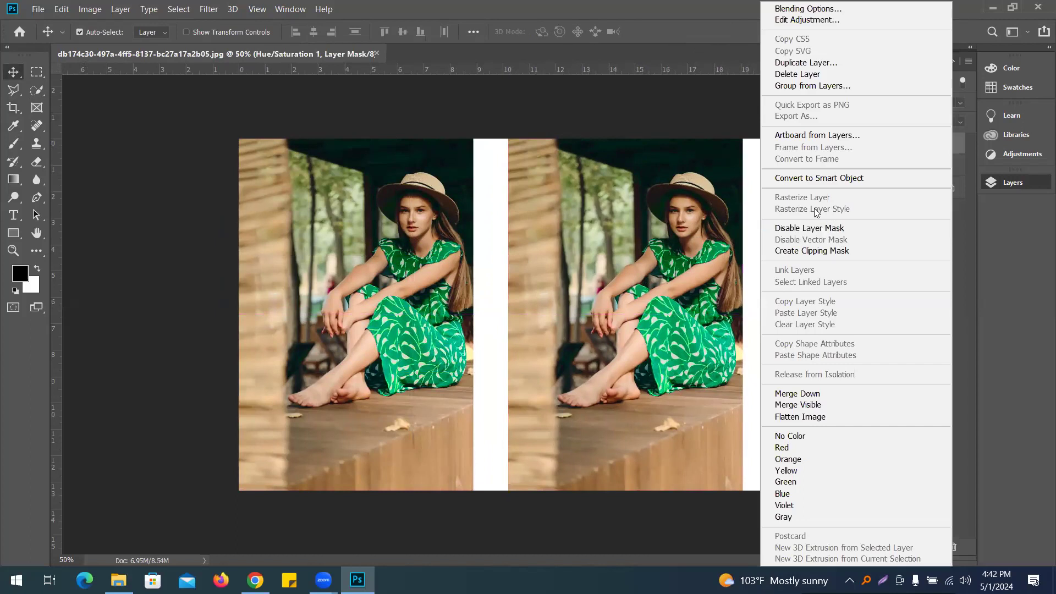
{"action": "left_click", "coordinate": [819, 251]}
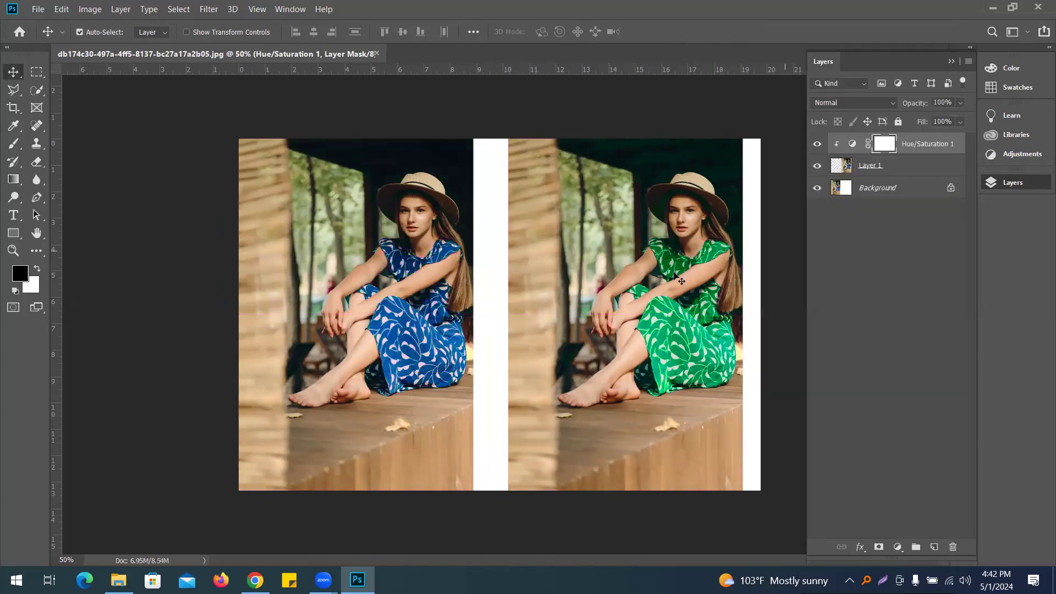
{"action": "left_click", "coordinate": [626, 280]}
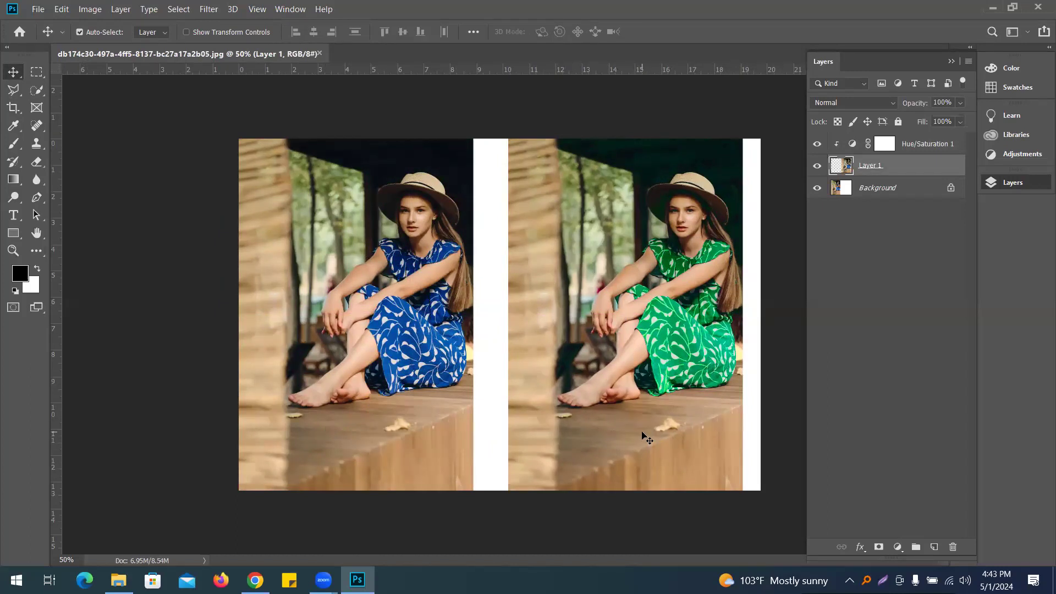
{"action": "left_click", "coordinate": [14, 217]}
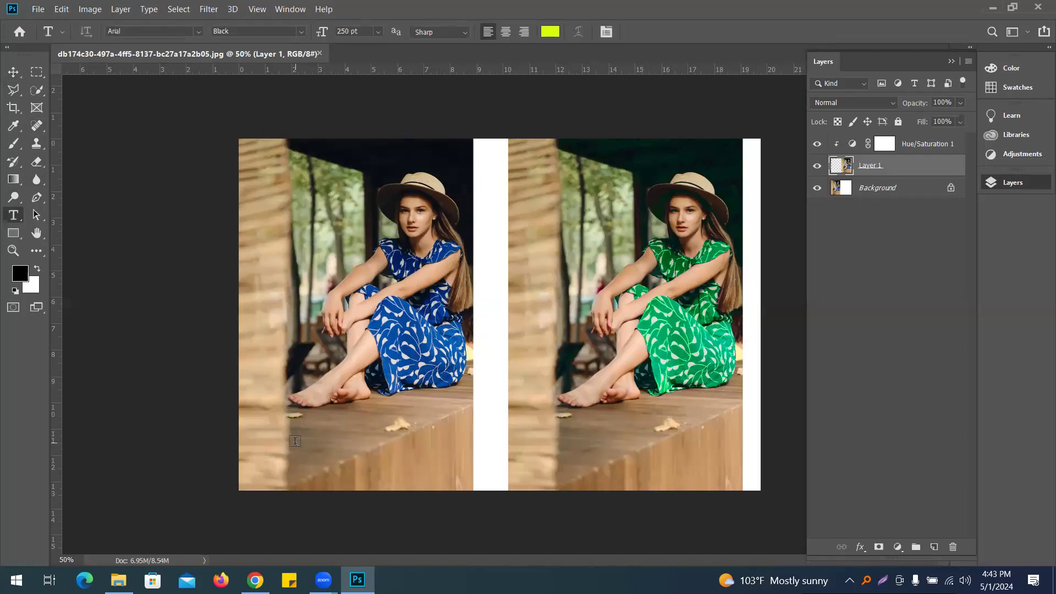
{"action": "left_click", "coordinate": [295, 441]}
{"action": "type", "text": "r"}
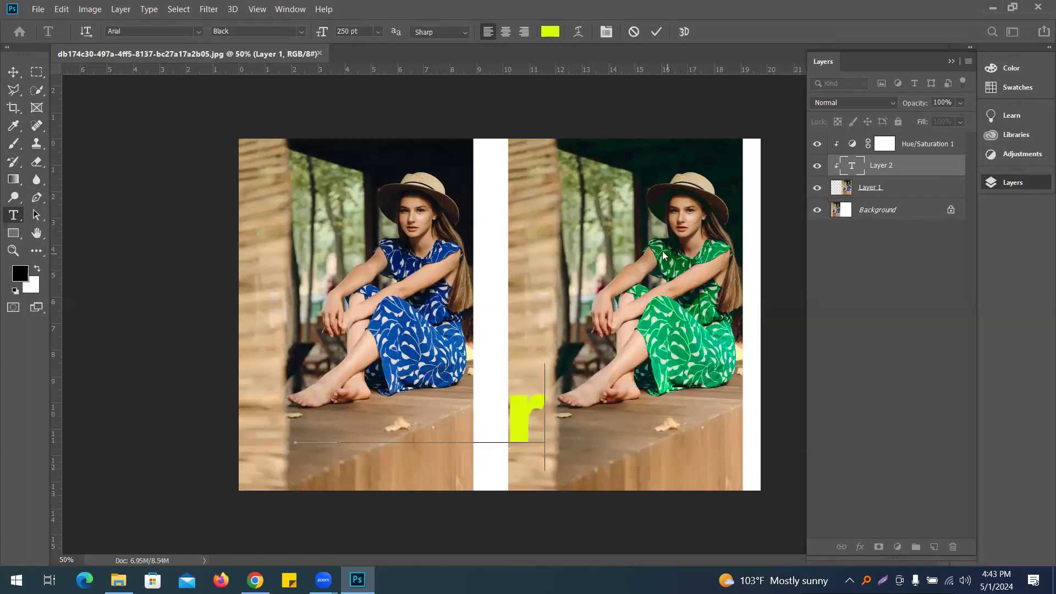
{"action": "left_click_drag", "start_coordinate": [926, 167], "coordinate": [924, 138]}
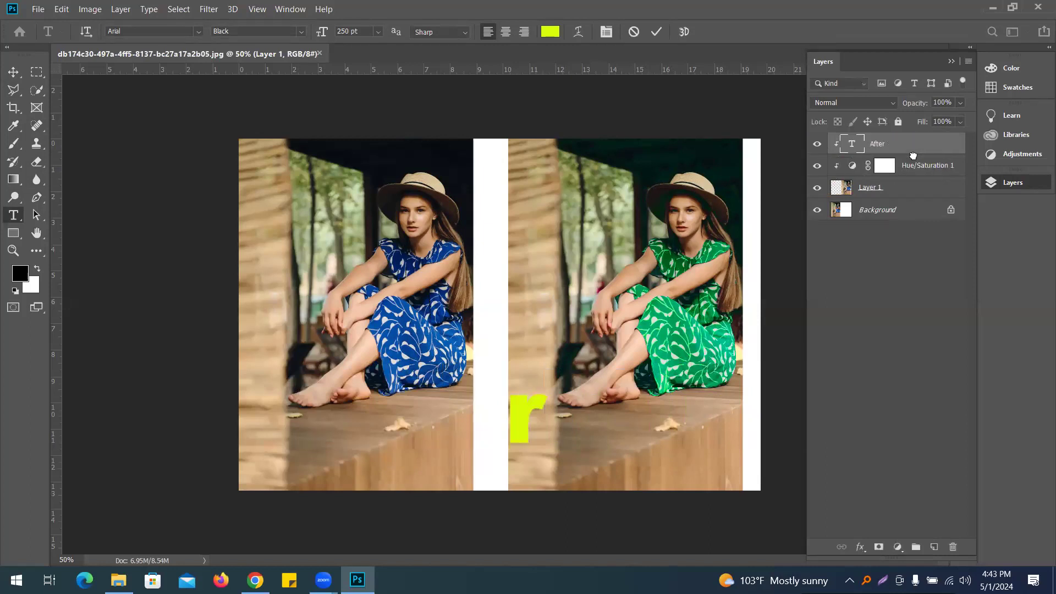
{"action": "right_click", "coordinate": [951, 148]}
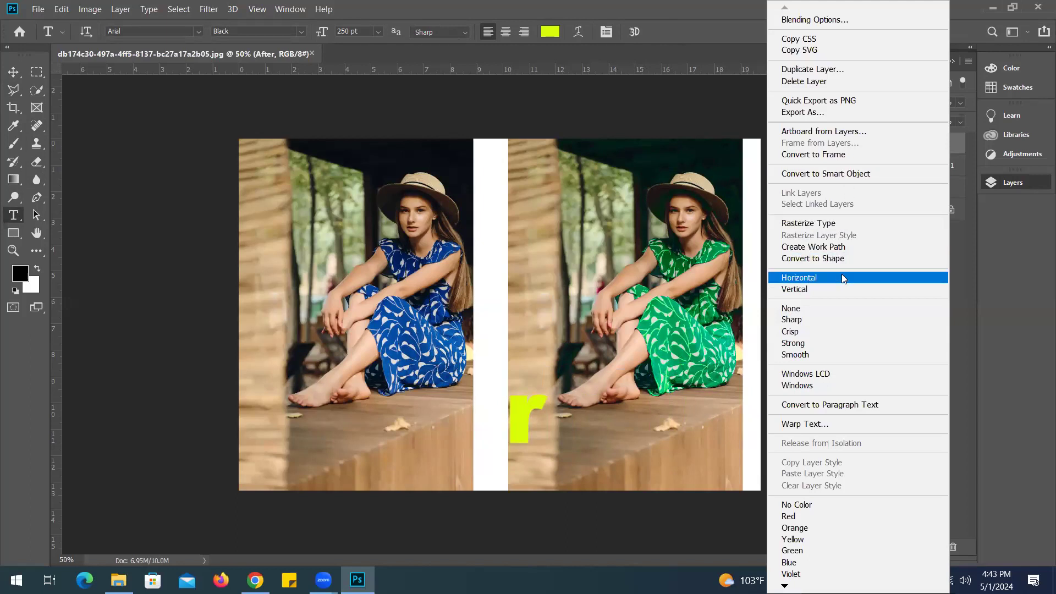
{"action": "key", "text": "Escape"}
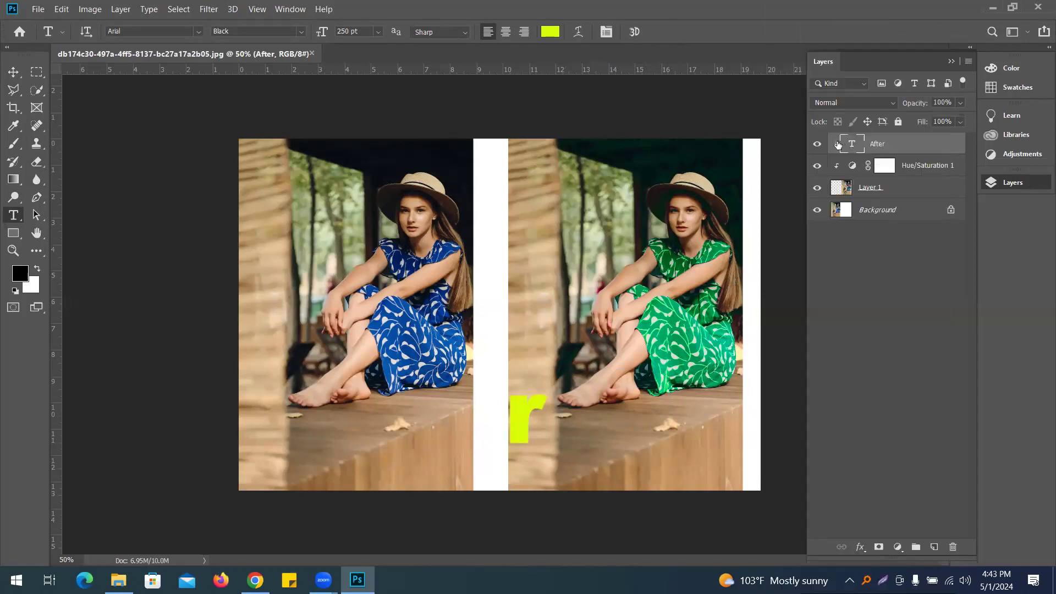
{"action": "right_click", "coordinate": [920, 143]}
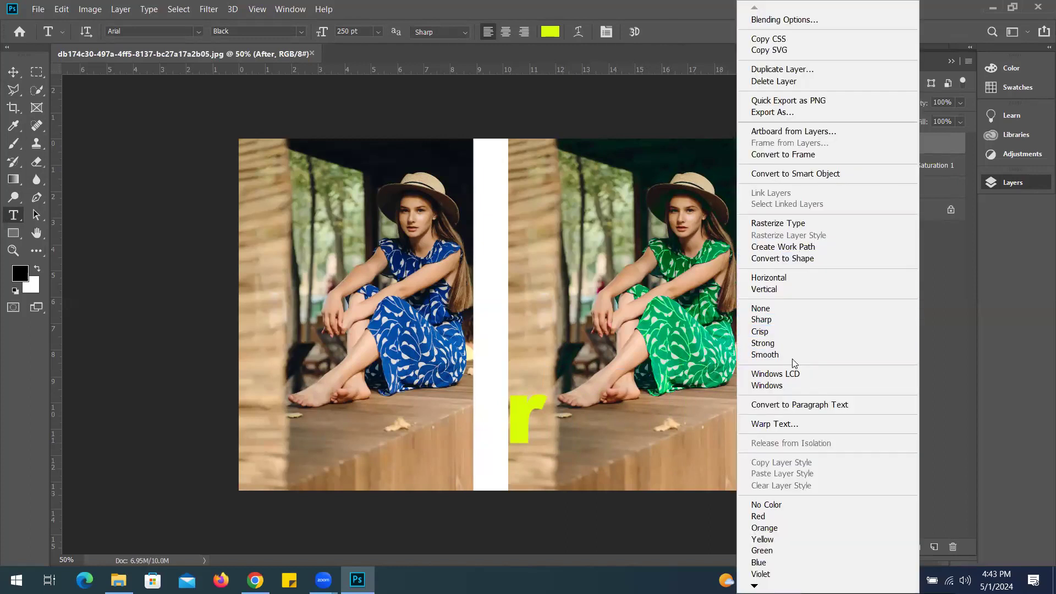
{"action": "left_click", "coordinate": [802, 257]}
{"action": "key", "text": "ctrl+z"}
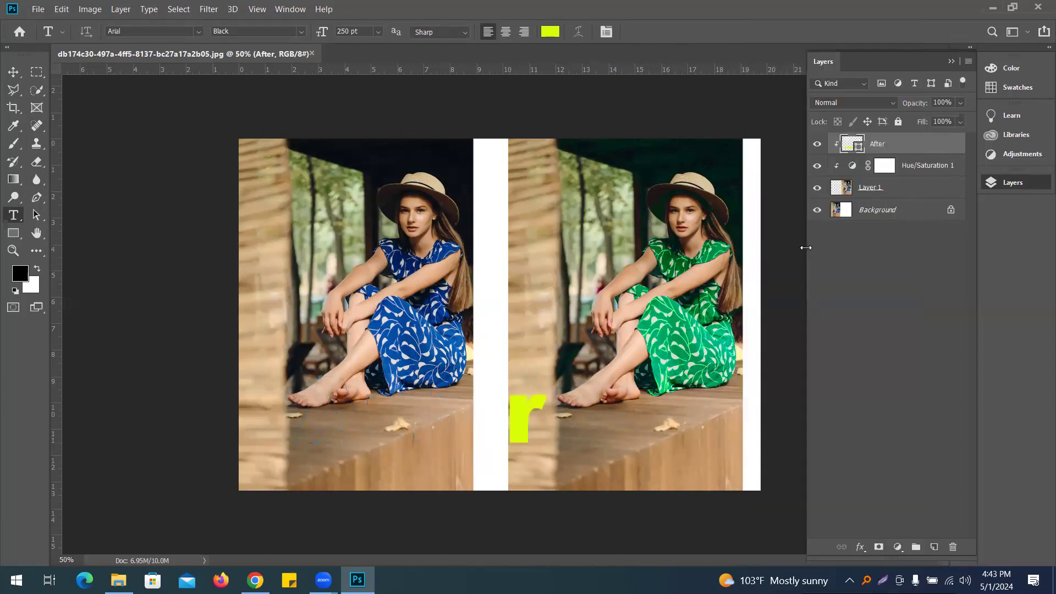
{"action": "key", "text": "ctrl+z"}
{"action": "left_click", "coordinate": [954, 547]}
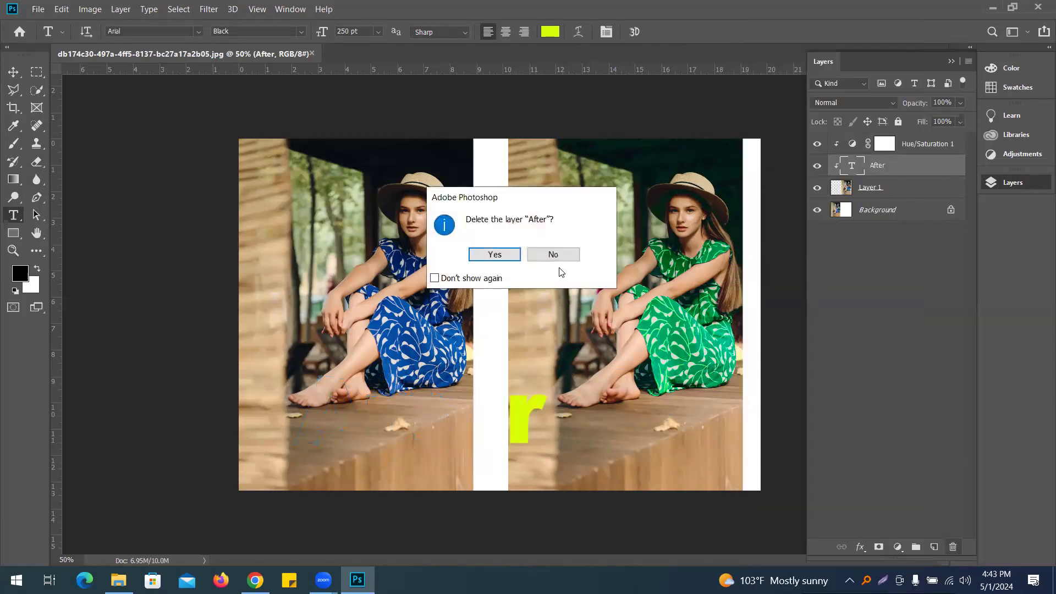
{"action": "left_click", "coordinate": [494, 254]}
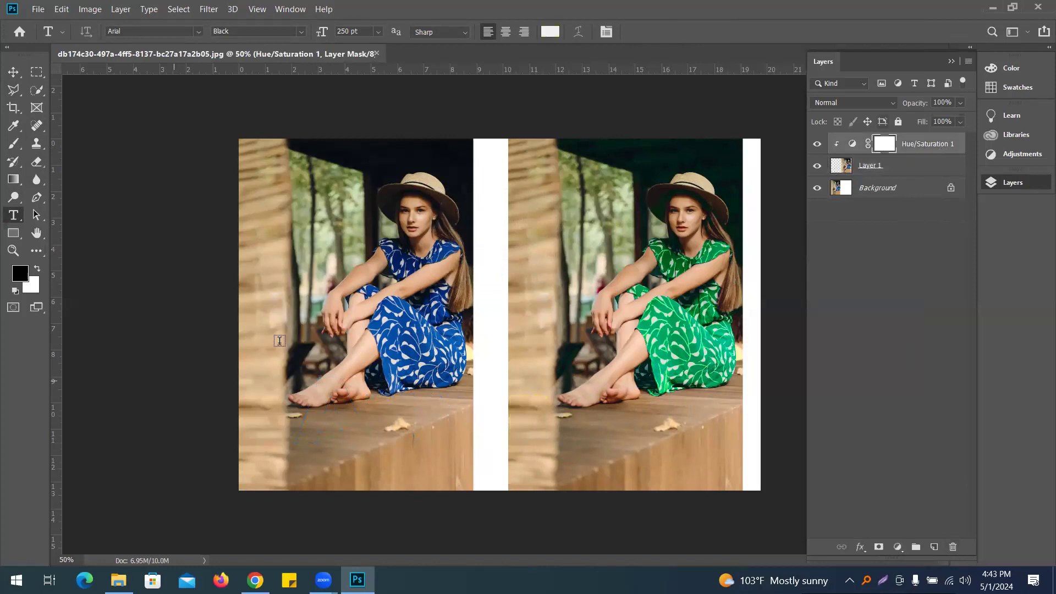
Add an unclipped "After" text over the lower part of the blue-dress photo and scale it to about 59%.
{"action": "left_click", "coordinate": [279, 433]}
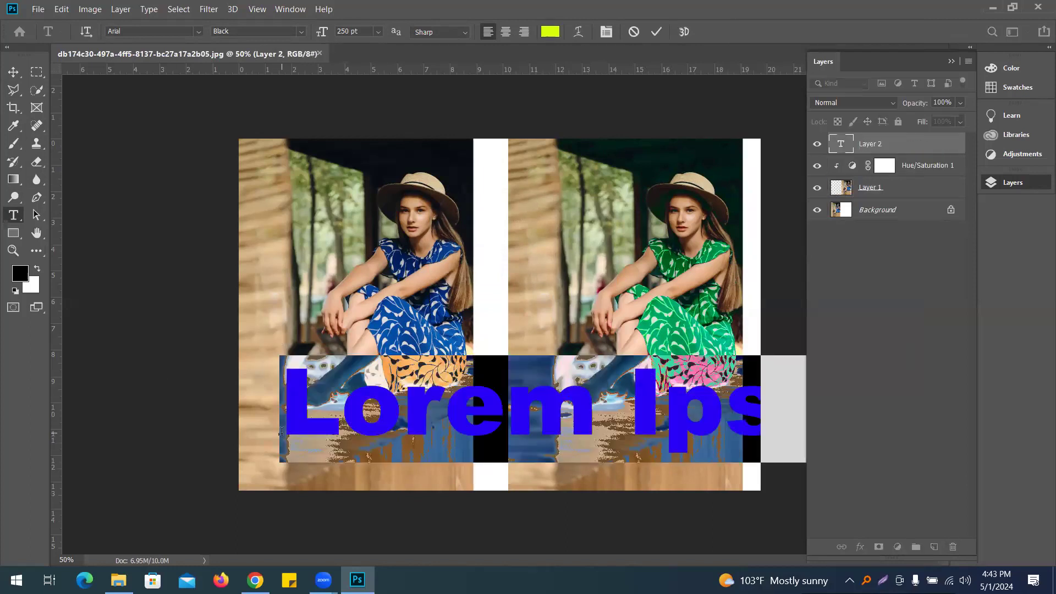
{"action": "type", "text": "After"}
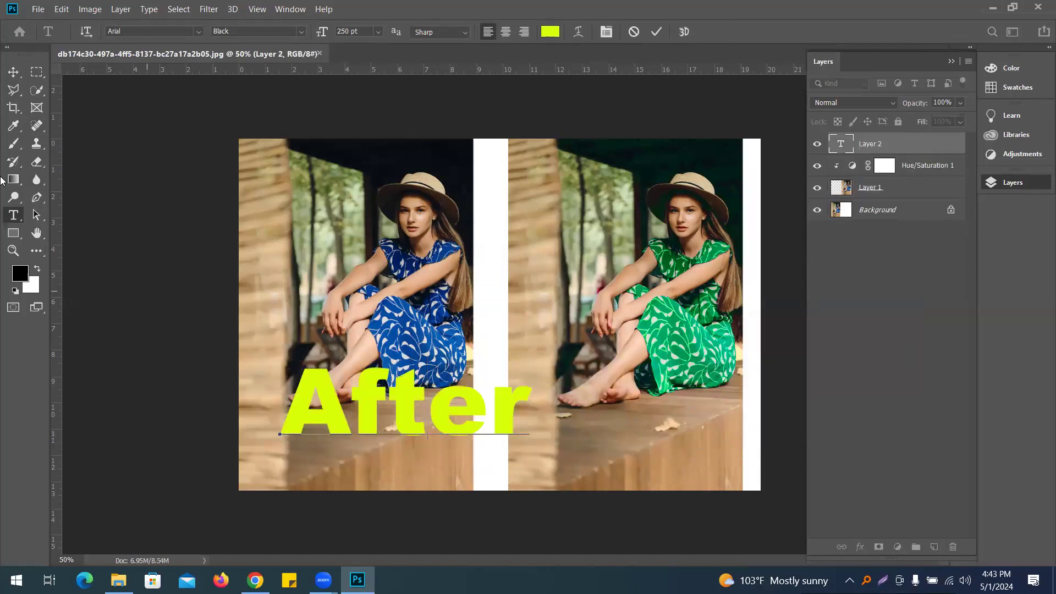
{"action": "left_click", "coordinate": [16, 71]}
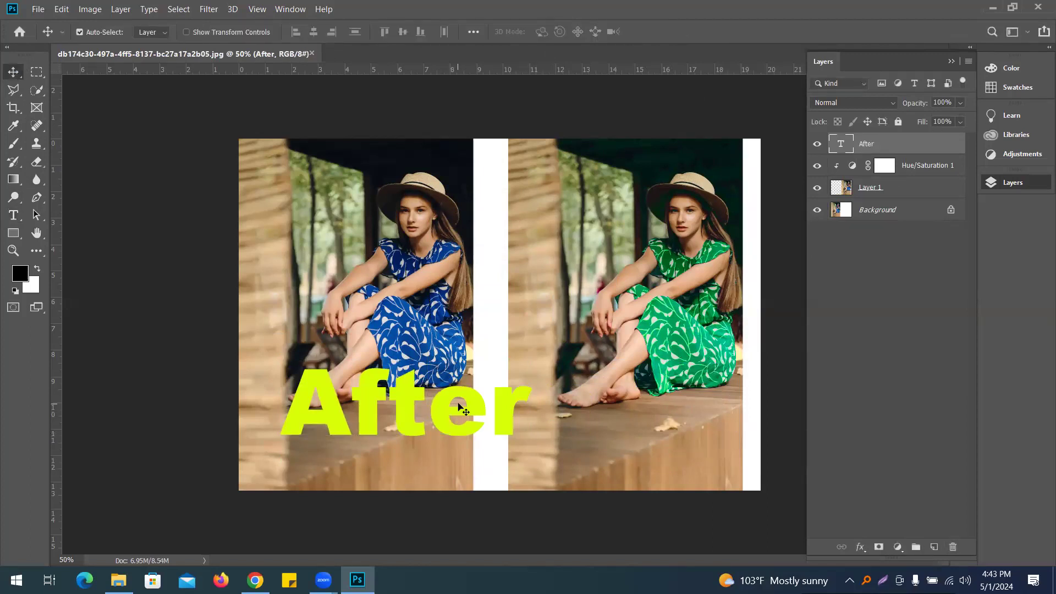
{"action": "key", "text": "ctrl+t"}
{"action": "left_click_drag", "start_coordinate": [522, 458], "coordinate": [399, 434]}
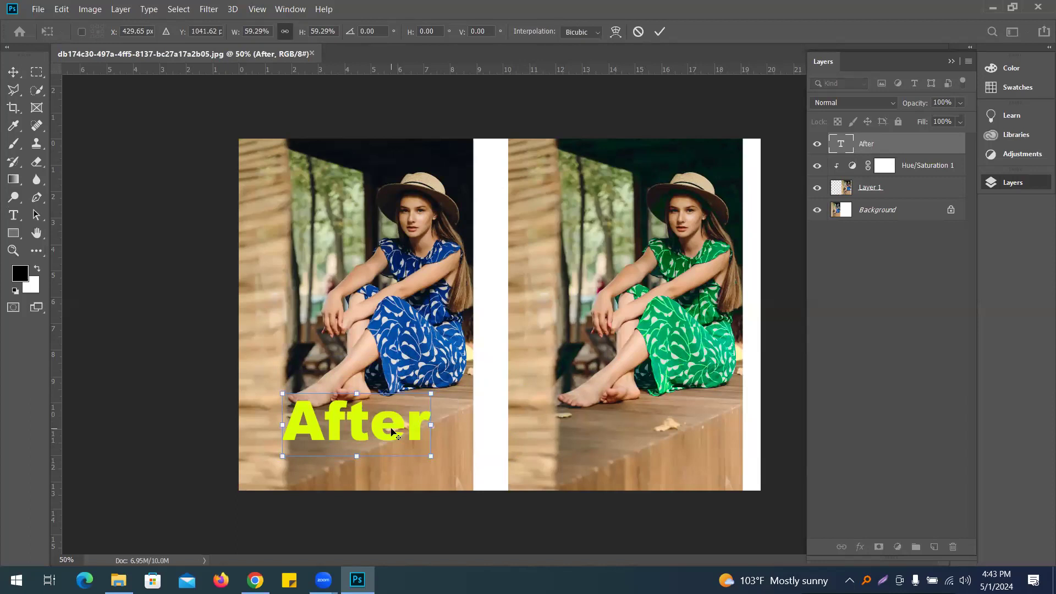
{"action": "key", "text": "alt+space"}
{"action": "key", "text": "Escape"}
{"action": "key", "text": "Return"}
Copy the "After" text onto the green-dress photo, change the copy to "Before", and shift it to fit within that photo.
{"action": "left_click_drag", "start_coordinate": [396, 436], "coordinate": [673, 431]}
{"action": "key", "text": "t"}
{"action": "left_click", "coordinate": [647, 424]}
{"action": "key", "text": "ctrl+a"}
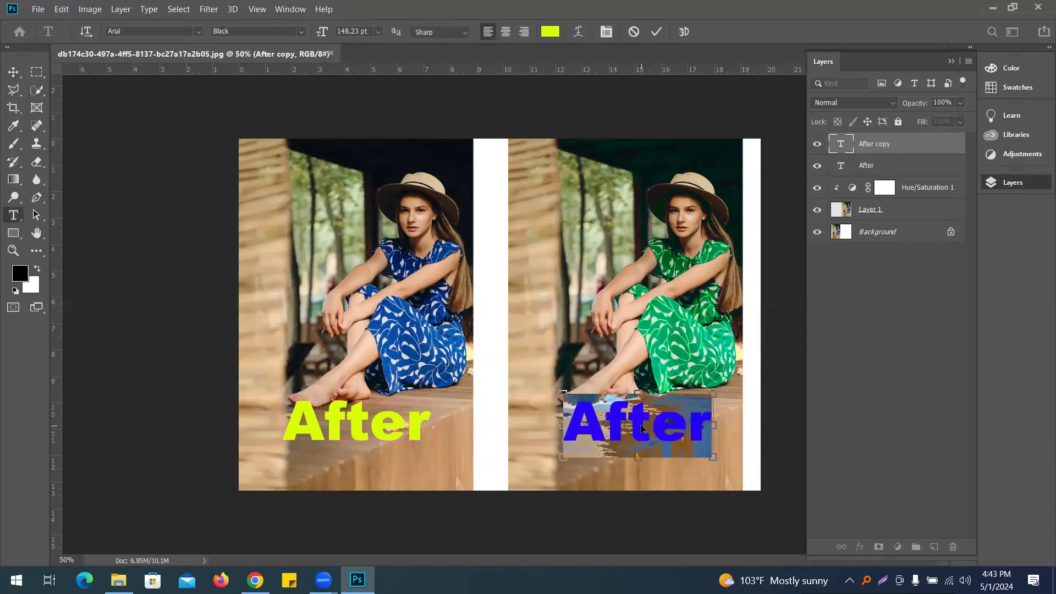
{"action": "type", "text": "Before"}
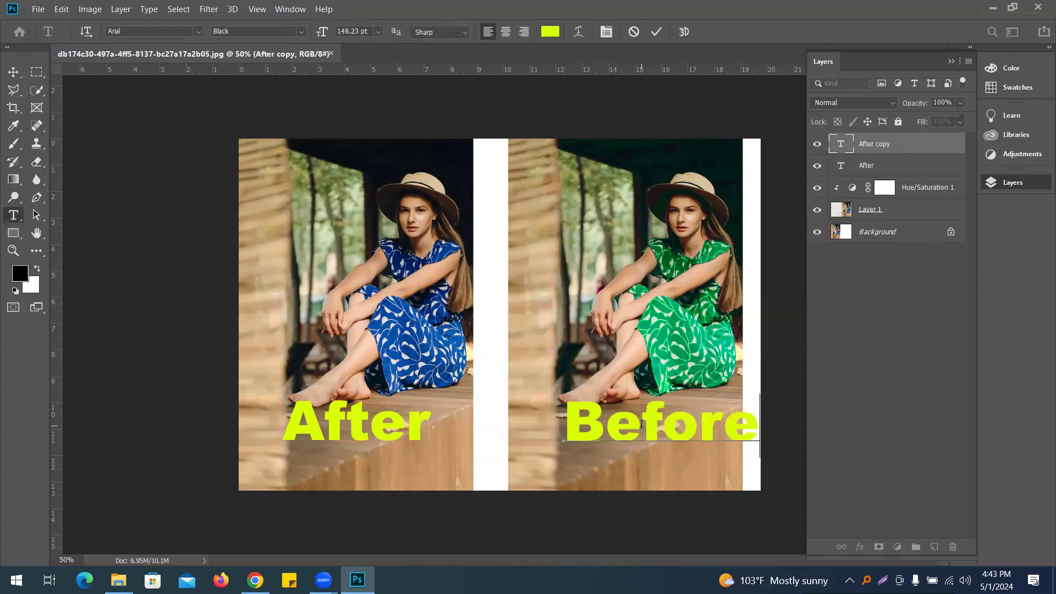
{"action": "left_click", "coordinate": [14, 74]}
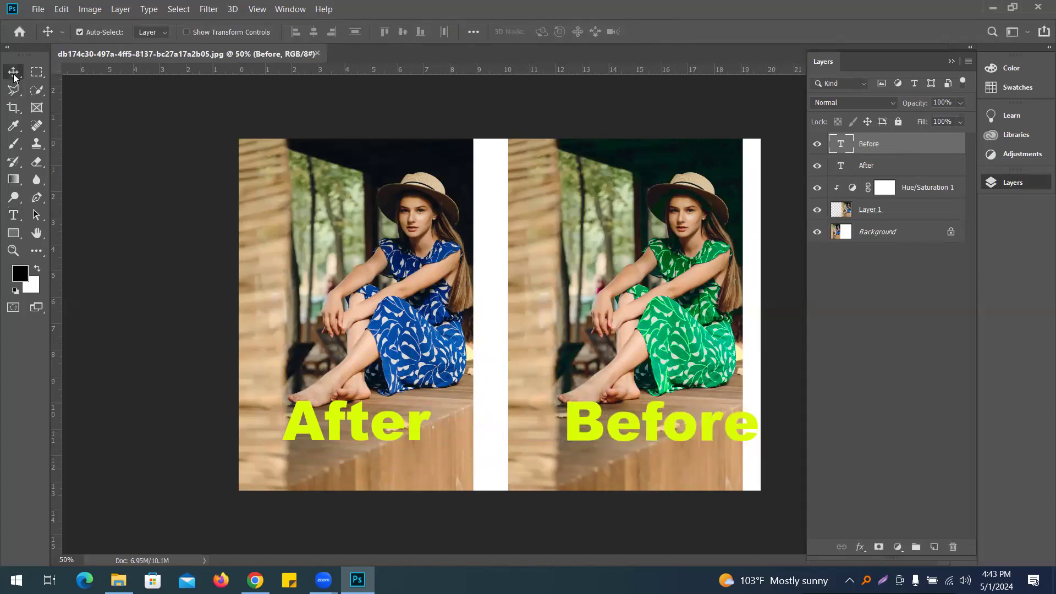
{"action": "left_click_drag", "start_coordinate": [639, 424], "coordinate": [604, 424]}
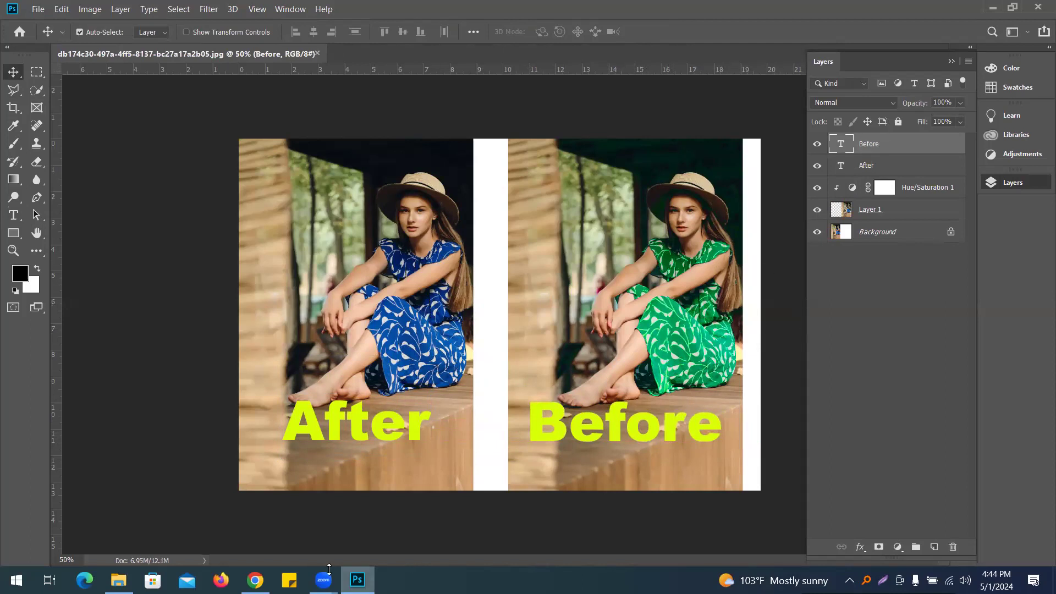
Switch to Chrome and open unsplash.com in a new tab.
{"action": "left_click", "coordinate": [256, 580]}
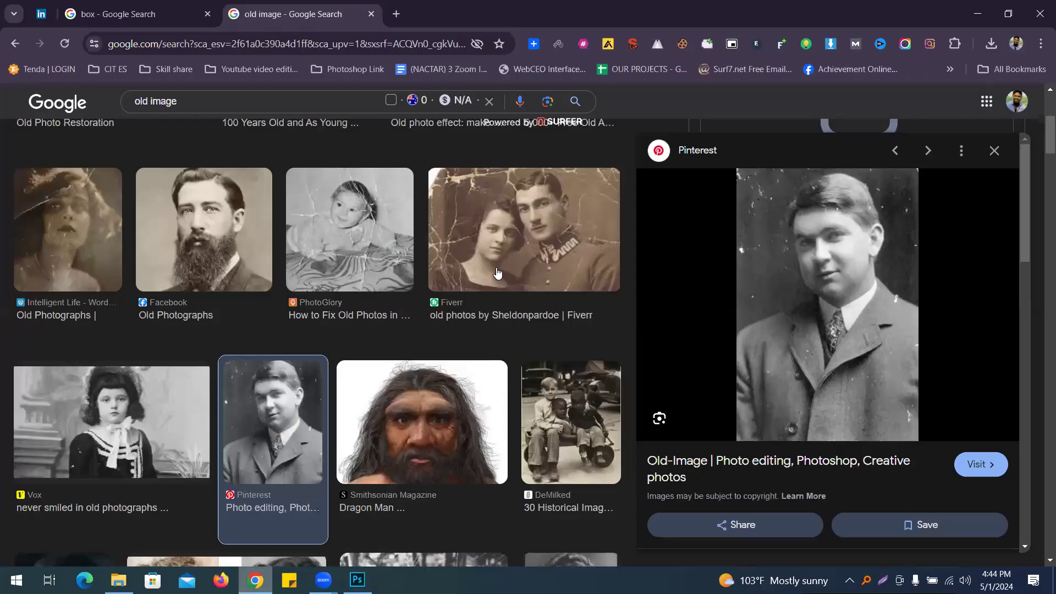
{"action": "left_click", "coordinate": [397, 14]}
{"action": "type", "text": "un"}
{"action": "key", "text": "Return"}
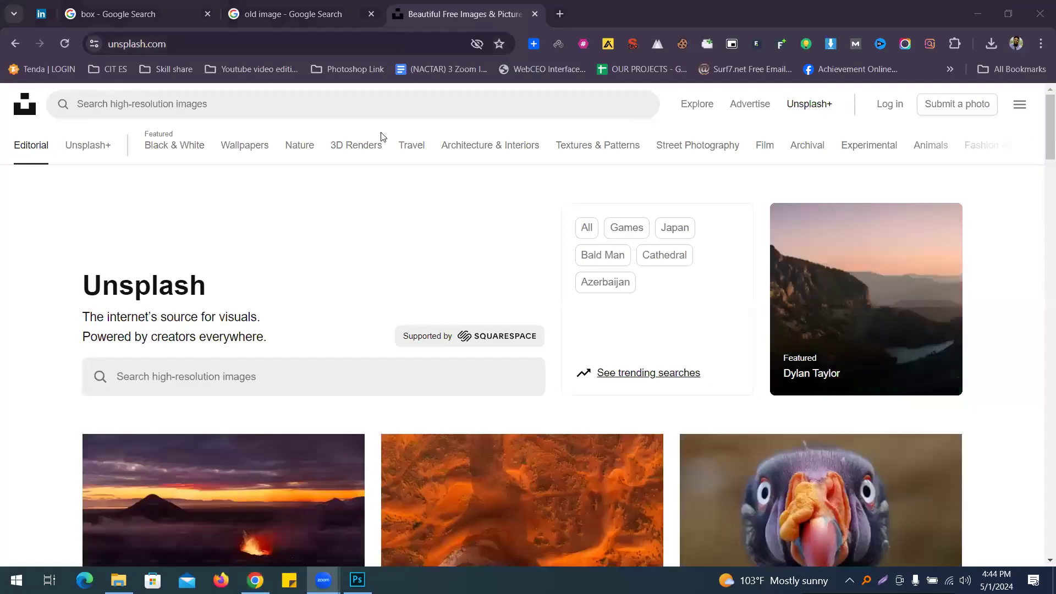
Search Unsplash for "man" and browse the photo results.
{"action": "left_click", "coordinate": [318, 104]}
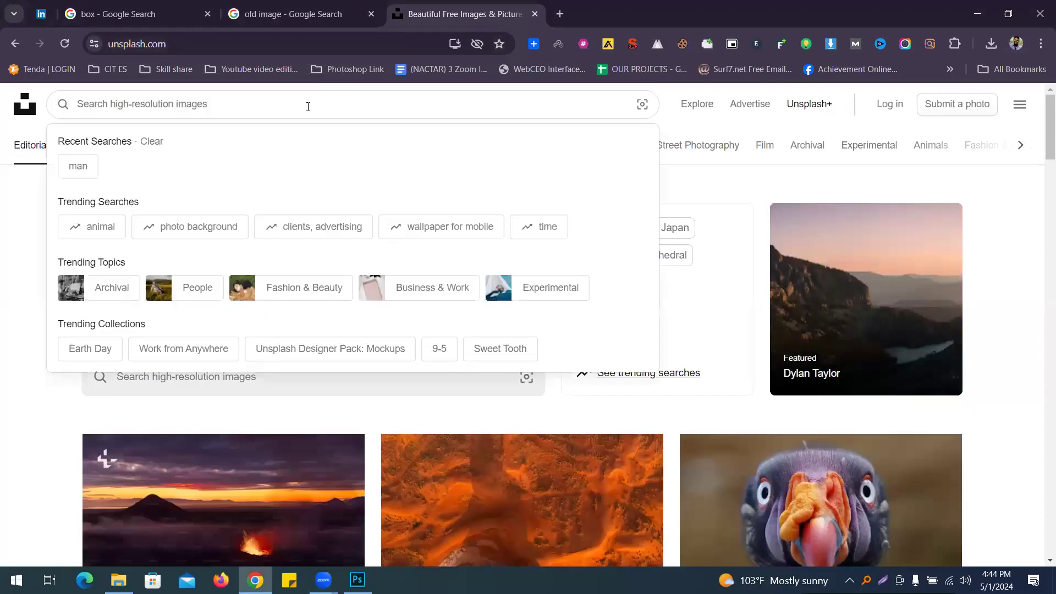
{"action": "type", "text": "man"}
{"action": "key", "text": "Return"}
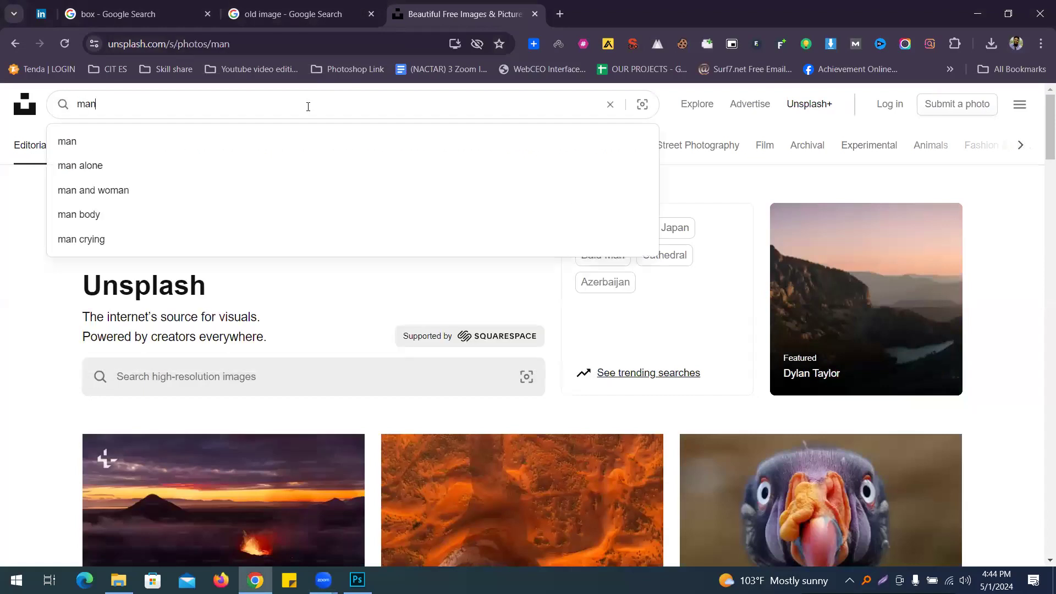
{"action": "scroll", "coordinate": [392, 235], "scroll_direction": "down", "scroll_amount": 10}
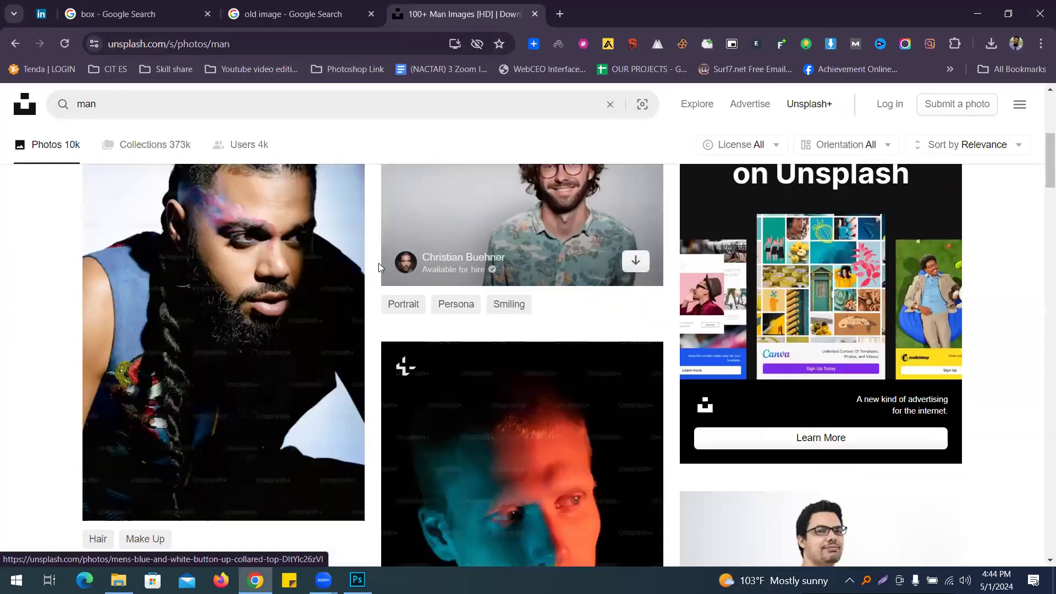
Browse the man photos, open the curly-haired man in glasses and a floral shirt, and download it for free.
{"action": "scroll", "coordinate": [456, 288], "scroll_direction": "down", "scroll_amount": 3}
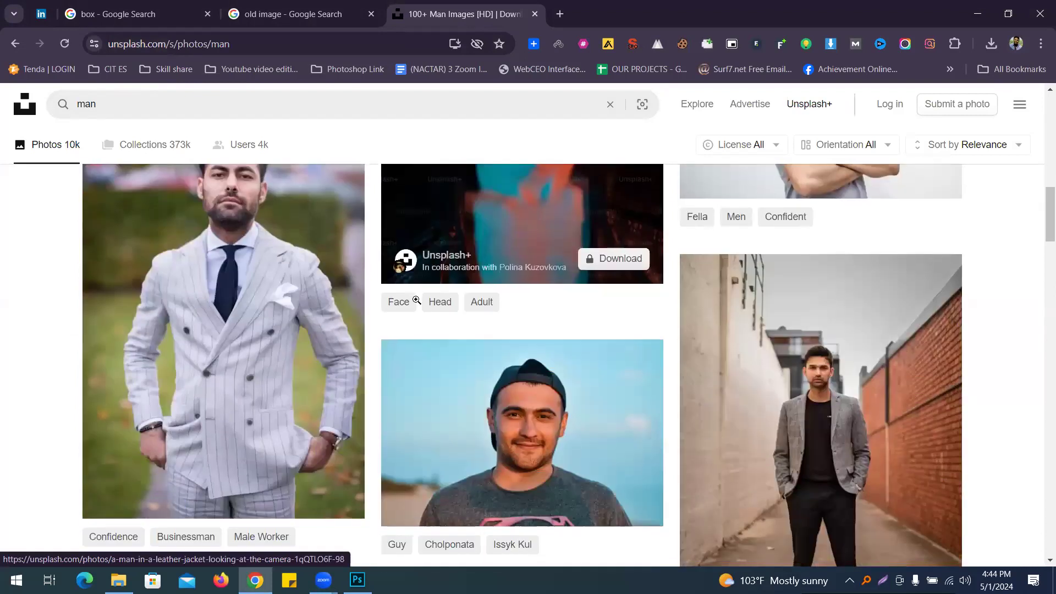
{"action": "scroll", "coordinate": [409, 308], "scroll_direction": "up", "scroll_amount": 8}
{"action": "left_click", "coordinate": [554, 345]}
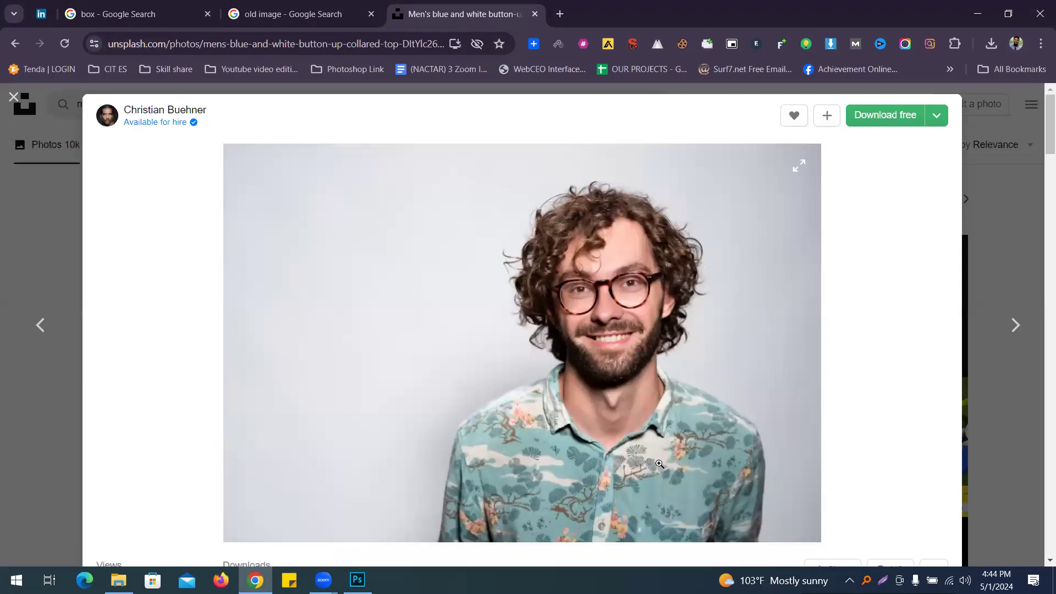
{"action": "scroll", "coordinate": [565, 503], "scroll_direction": "down", "scroll_amount": 2}
{"action": "scroll", "coordinate": [564, 408], "scroll_direction": "up", "scroll_amount": 2}
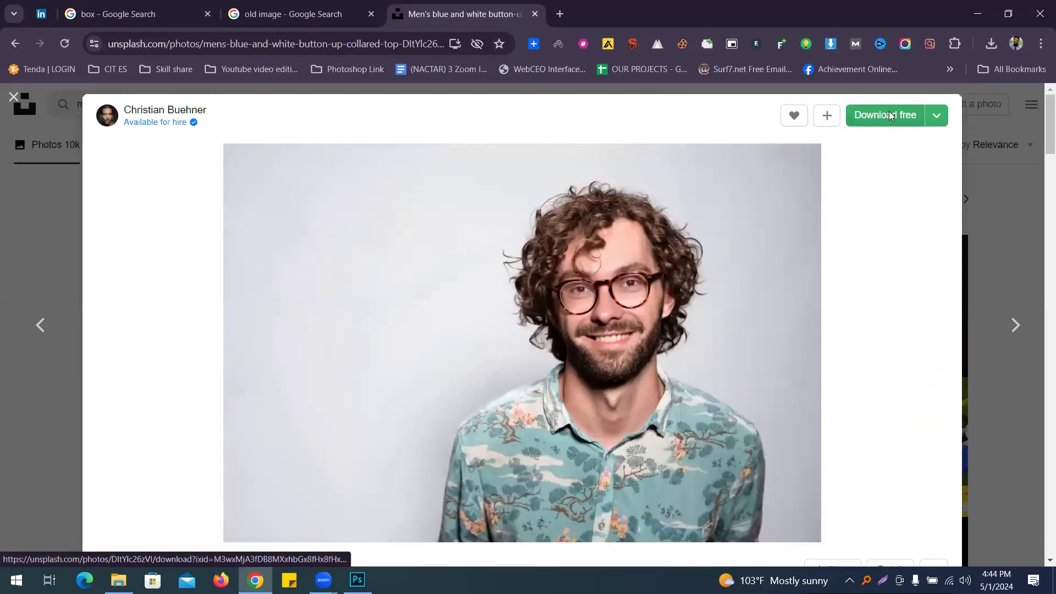
{"action": "left_click", "coordinate": [889, 112]}
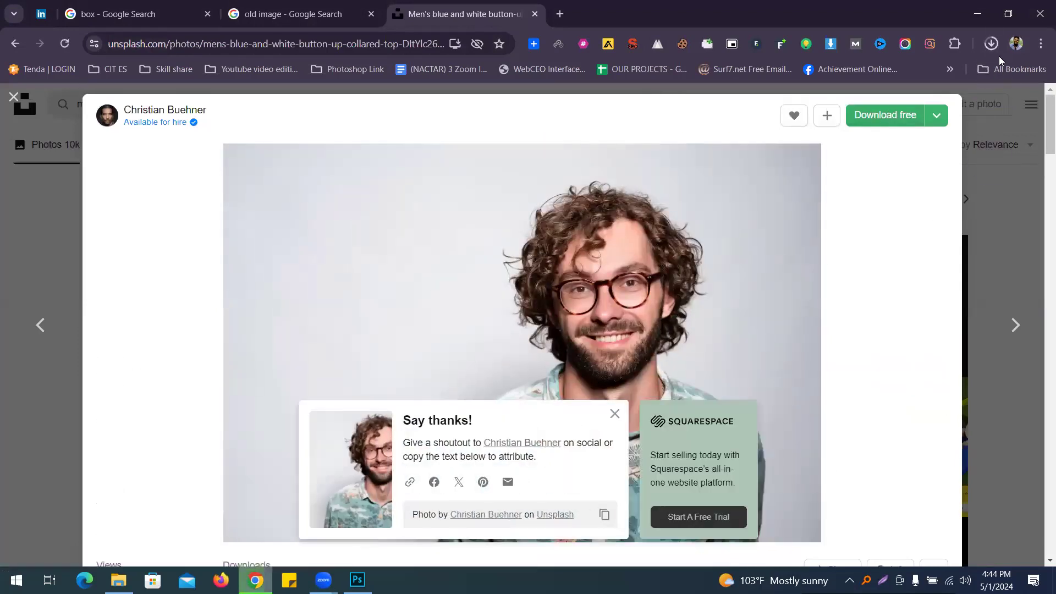
{"action": "left_click", "coordinate": [991, 43]}
Switch to Photoshop and open the downloaded photo of the man from the Downloads folder.
{"action": "left_click", "coordinate": [357, 579]}
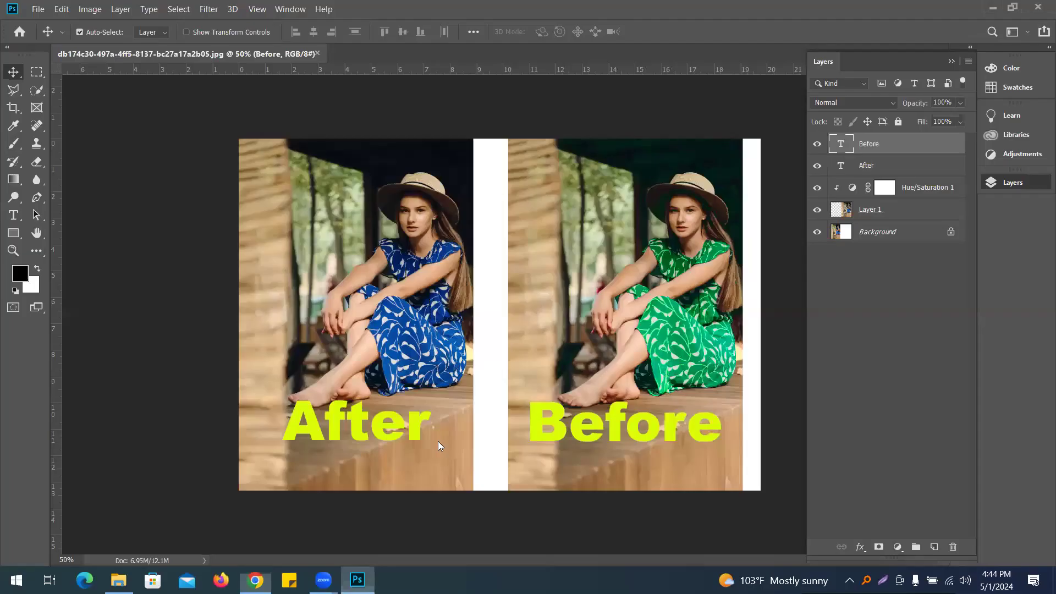
{"action": "left_click", "coordinate": [40, 9]}
{"action": "left_click", "coordinate": [55, 35]}
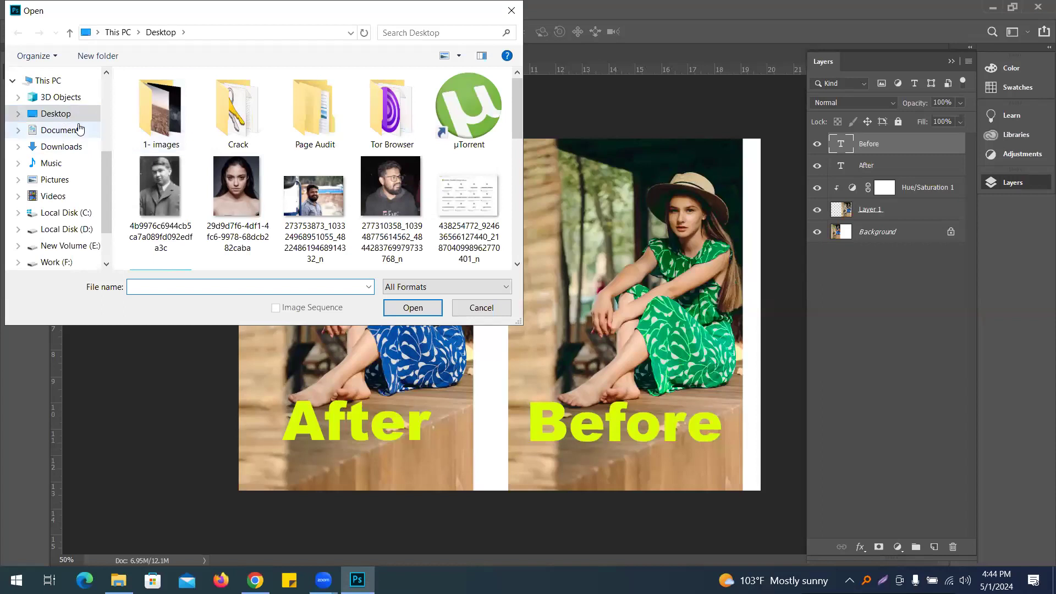
{"action": "left_click", "coordinate": [74, 147]}
{"action": "double_click", "coordinate": [148, 127]}
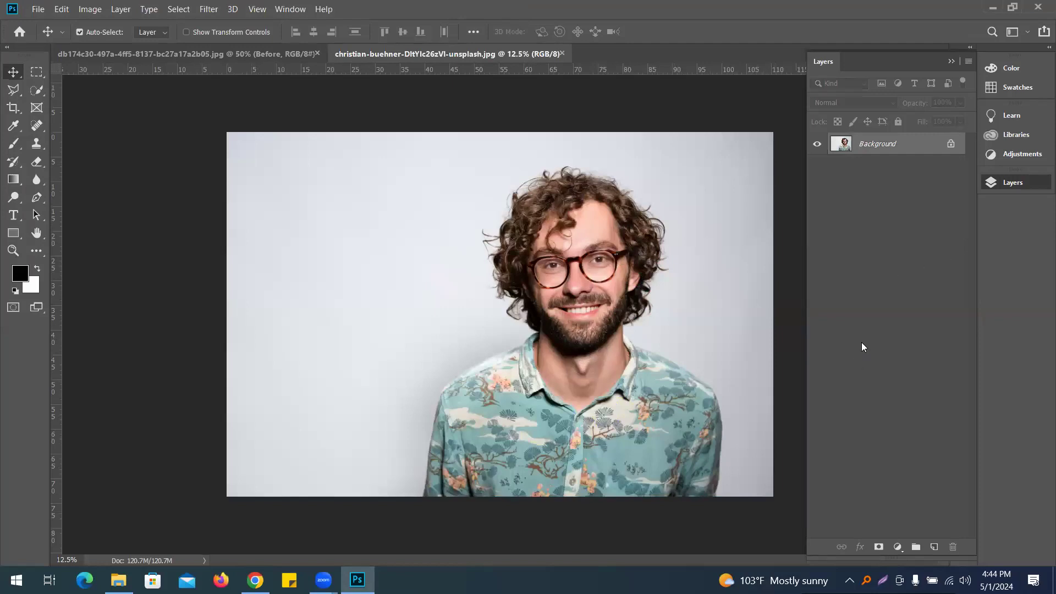
Duplicate the Background layer and add a Hue/Saturation adjustment layer above the copy.
{"action": "key", "text": "ctrl+j"}
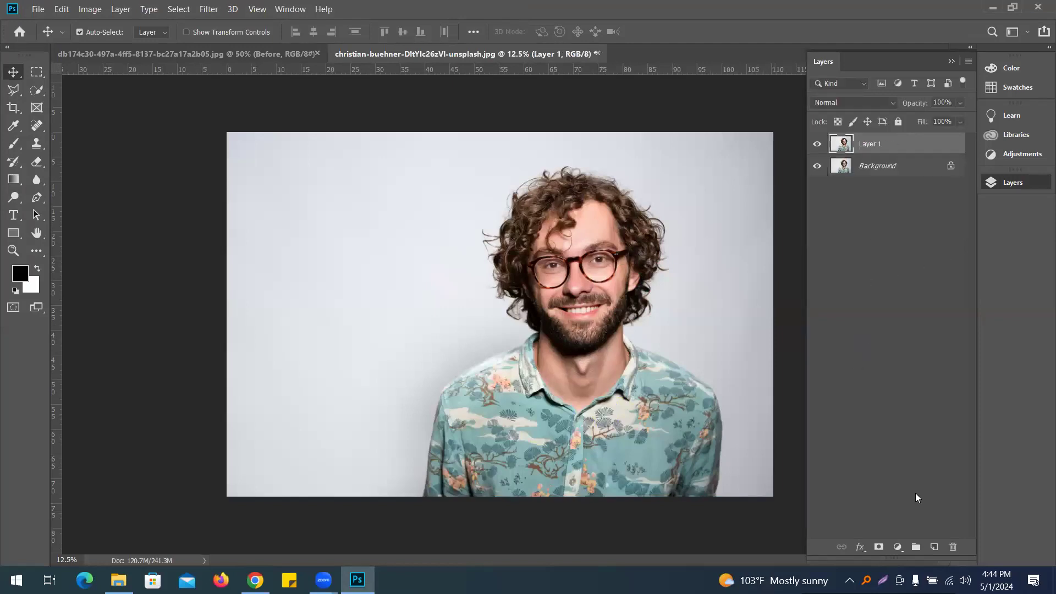
{"action": "left_click", "coordinate": [893, 546]}
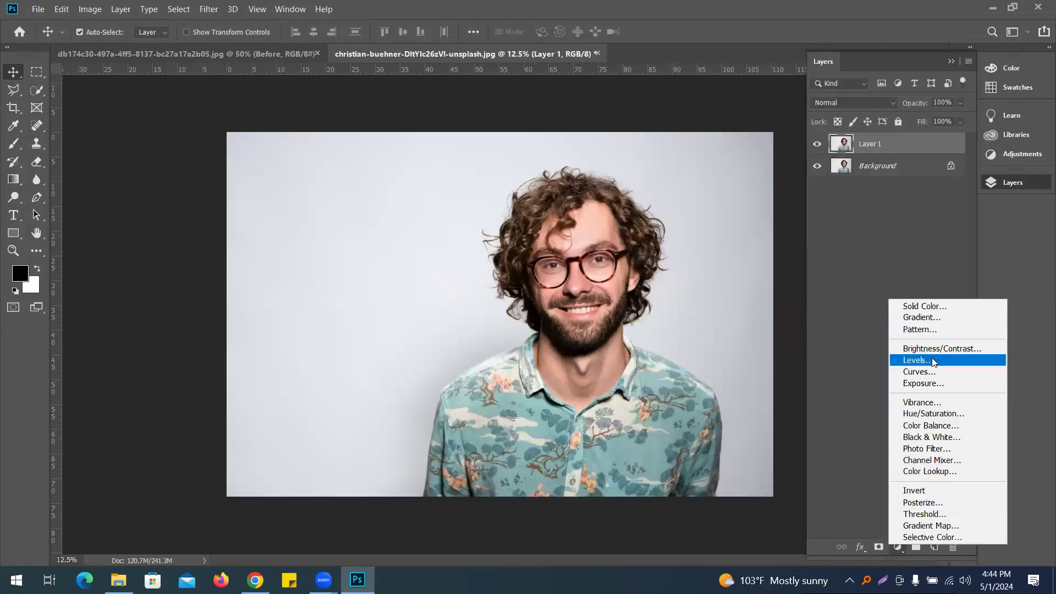
{"action": "left_click", "coordinate": [949, 414]}
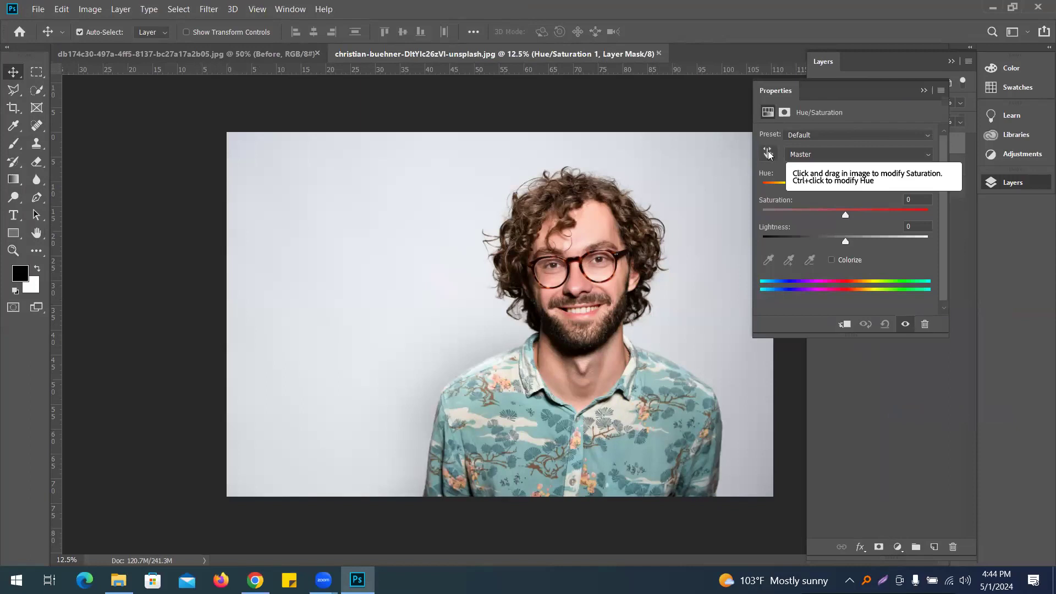
Adjust the Cyans range of the shirt with Hue at -13 and Saturation at -25, and collapse the adjustment's properties.
{"action": "left_click", "coordinate": [800, 156]}
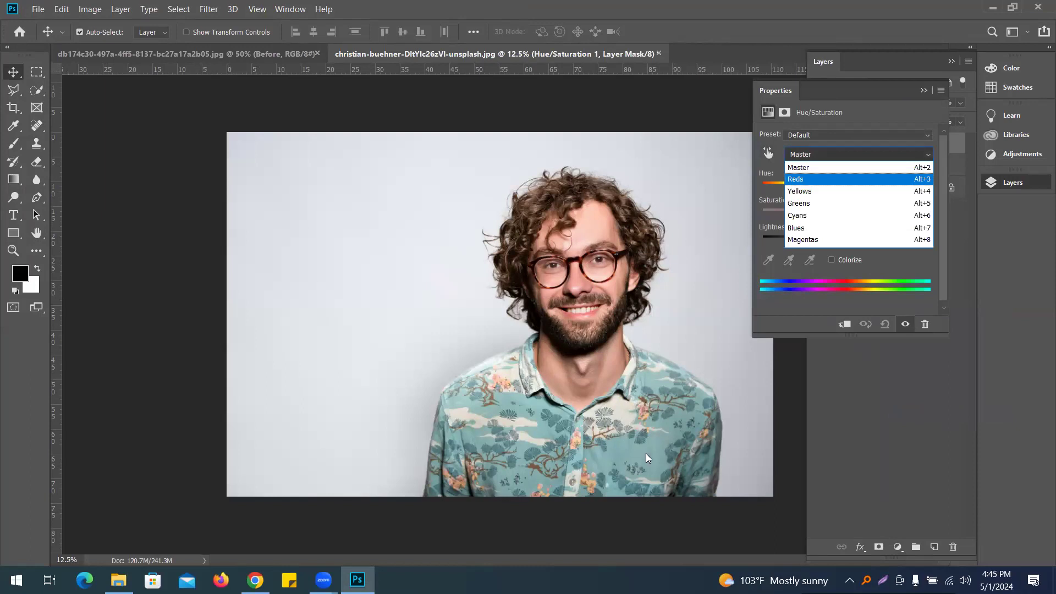
{"action": "left_click", "coordinate": [806, 216]}
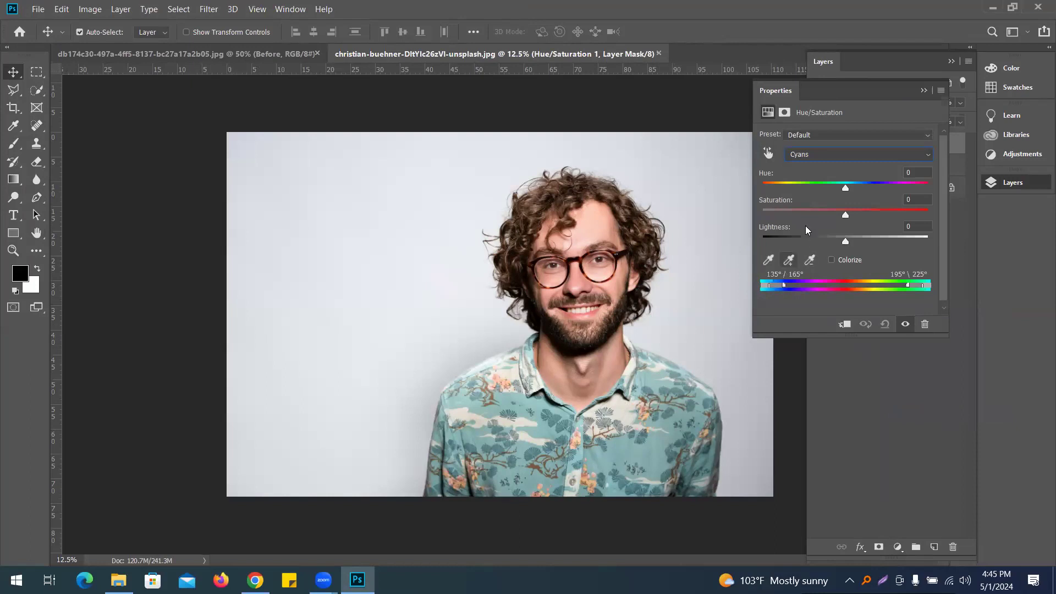
{"action": "left_click_drag", "start_coordinate": [846, 187], "coordinate": [761, 191]}
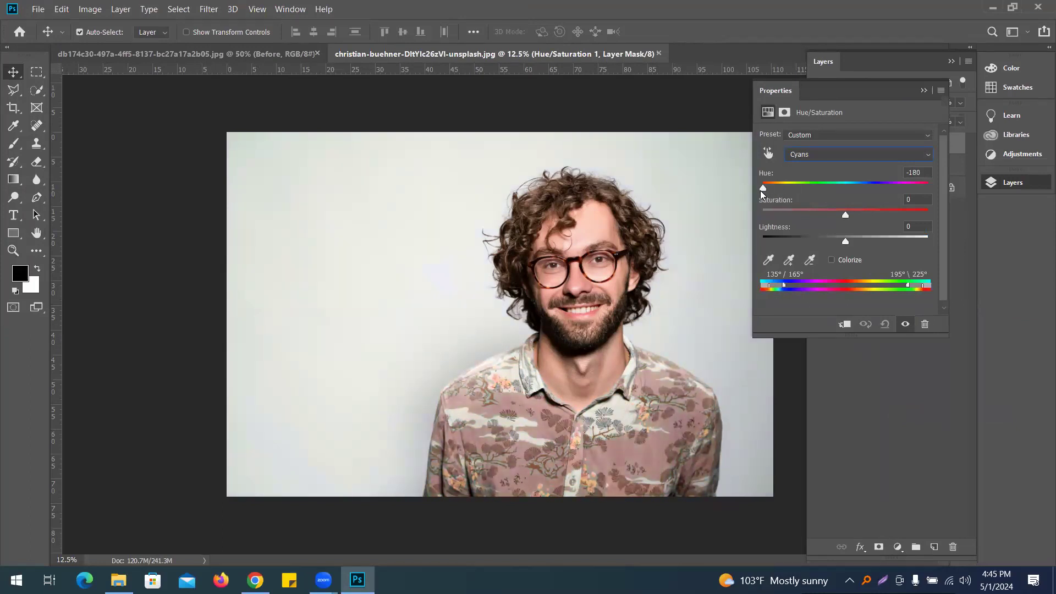
{"action": "left_click_drag", "start_coordinate": [844, 215], "coordinate": [767, 202]}
{"action": "left_click", "coordinate": [768, 152]}
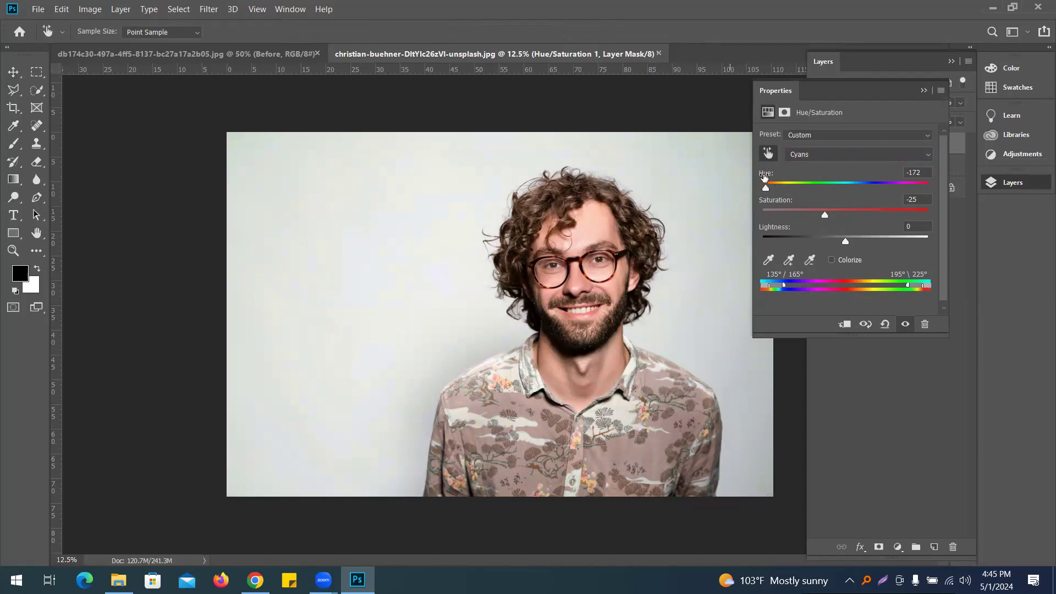
{"action": "left_click_drag", "start_coordinate": [766, 189], "coordinate": [835, 190]}
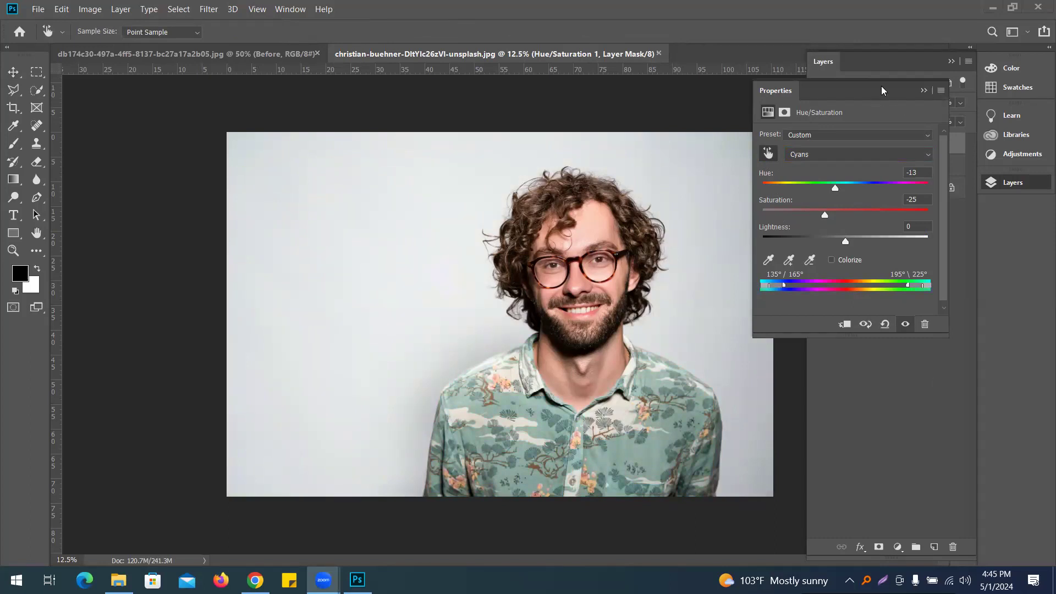
{"action": "left_click", "coordinate": [925, 91]}
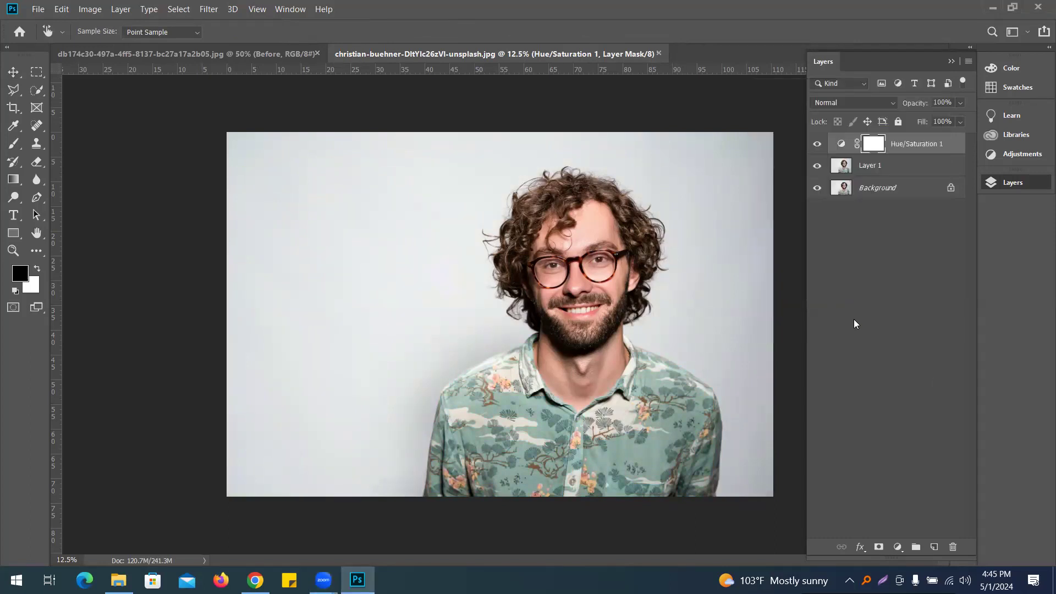
Clip the Hue/Saturation adjustment to Layer 1 and toggle Layer 1's visibility to check the effect.
{"action": "right_click", "coordinate": [944, 148]}
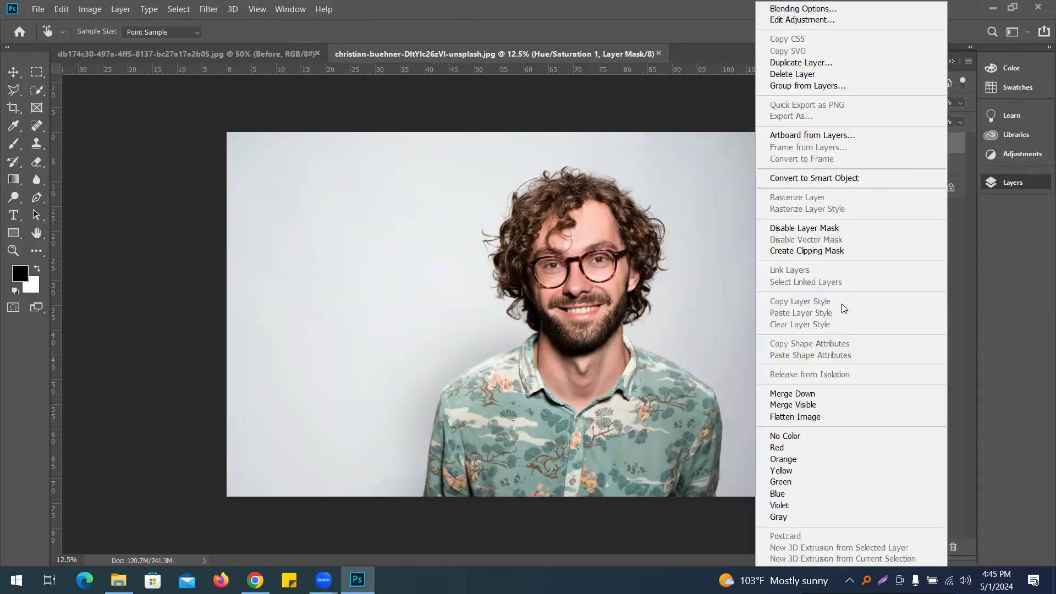
{"action": "left_click", "coordinate": [806, 249]}
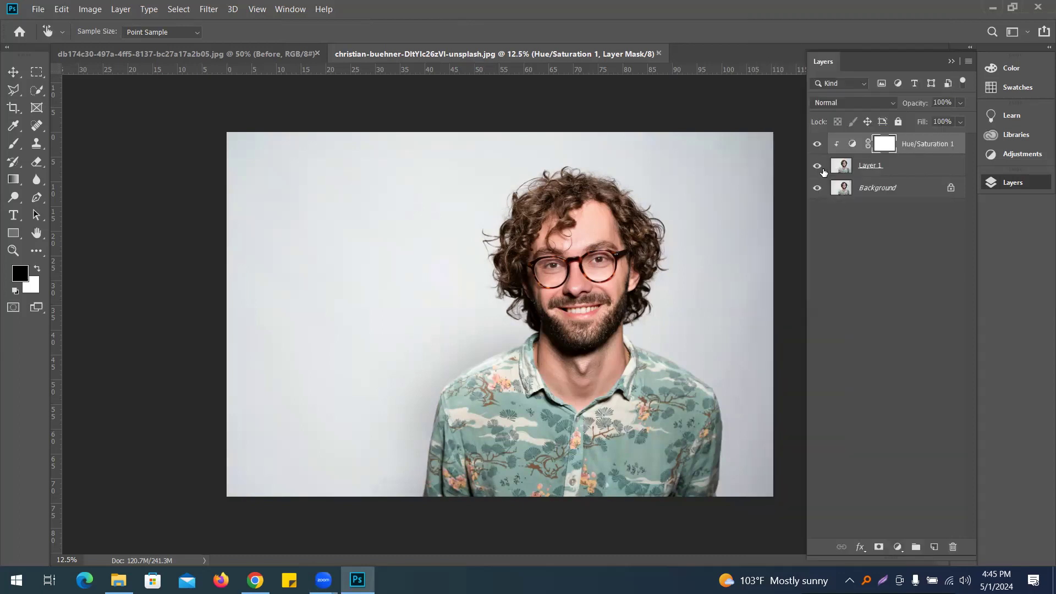
{"action": "left_click", "coordinate": [818, 166]}
{"action": "left_click", "coordinate": [823, 163]}
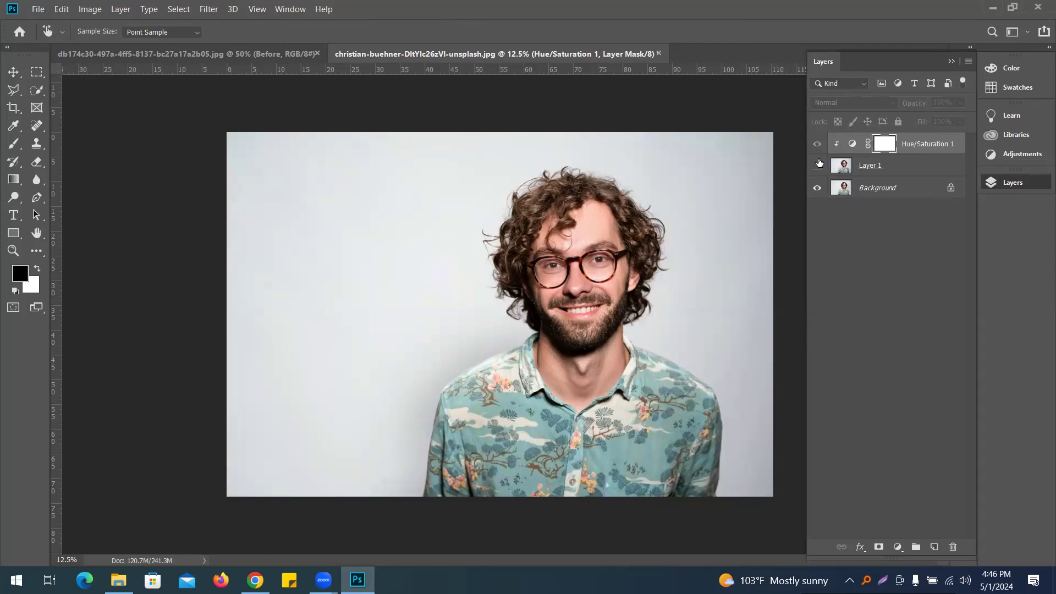
Reopen the Hue/Saturation adjustment and raise the Cyans Hue to about +170 to turn the shirt mauve.
{"action": "key", "text": "v"}
{"action": "double_click", "coordinate": [852, 146]}
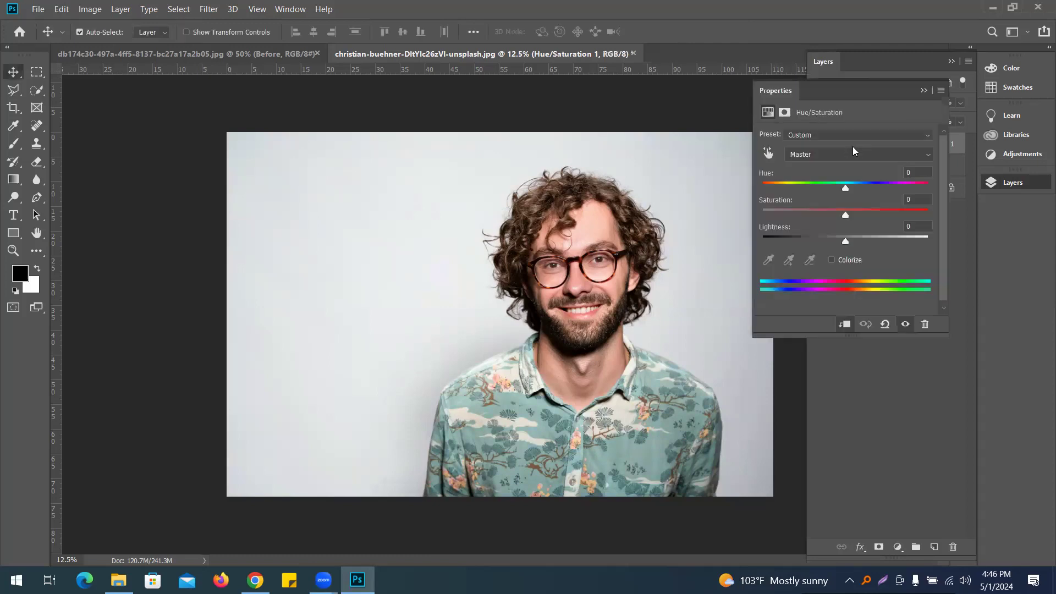
{"action": "left_click", "coordinate": [823, 155]}
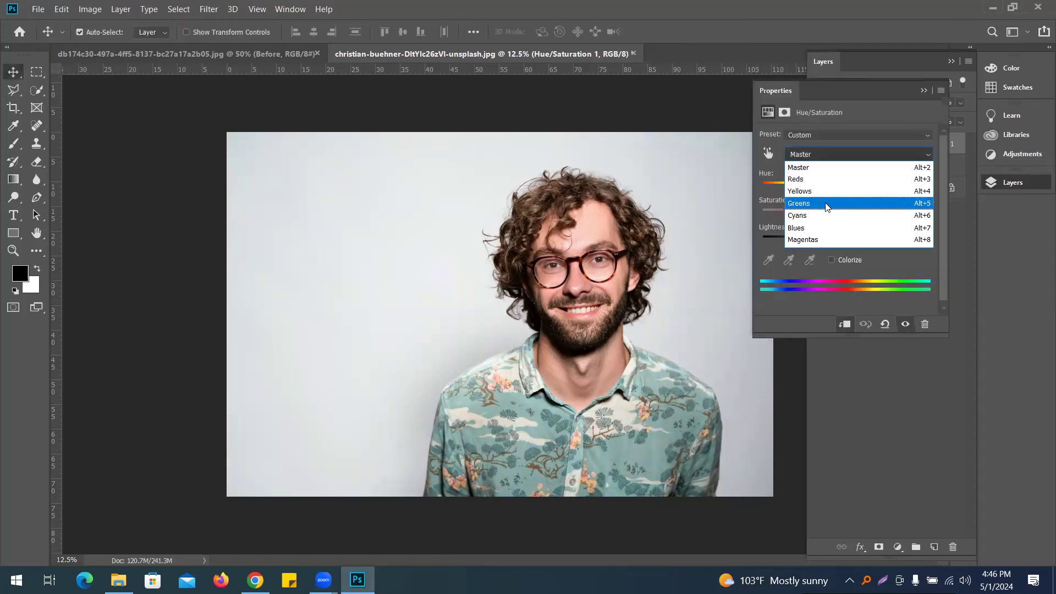
{"action": "left_click", "coordinate": [814, 216]}
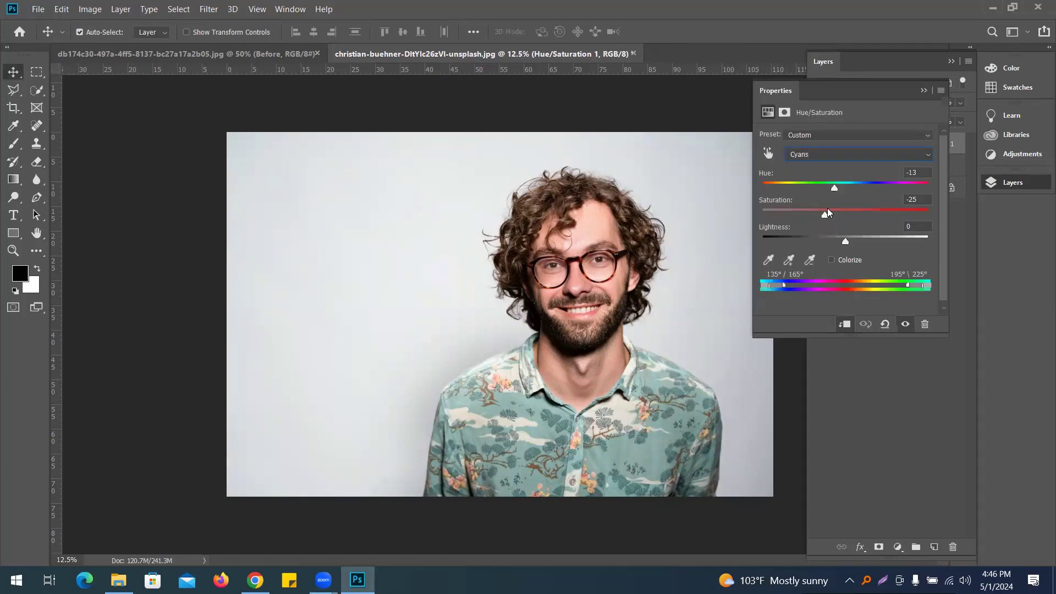
{"action": "left_click_drag", "start_coordinate": [834, 188], "coordinate": [922, 188]}
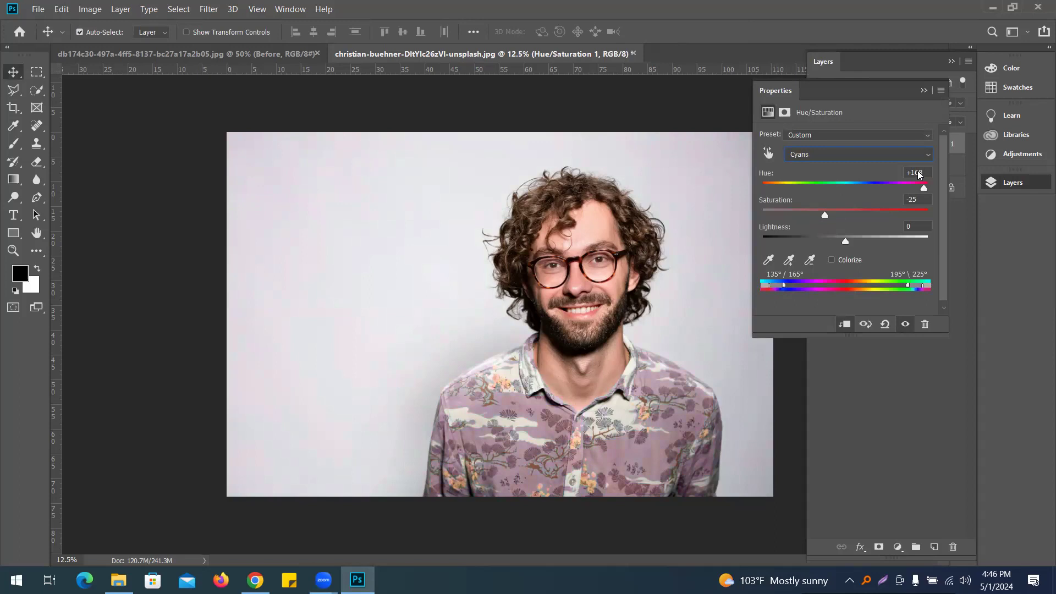
{"action": "left_click", "coordinate": [860, 222]}
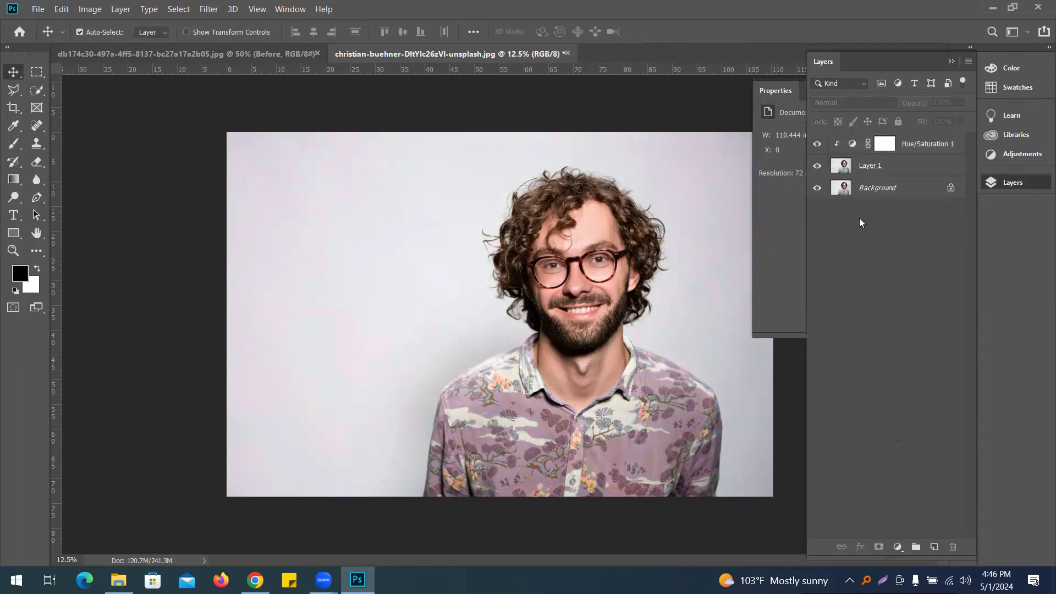
Toggle the Hue/Saturation layer's visibility repeatedly to compare the original and recolored shirt.
{"action": "left_click", "coordinate": [817, 148]}
{"action": "left_click", "coordinate": [818, 147]}
{"action": "left_click", "coordinate": [818, 148]}
{"action": "left_click", "coordinate": [818, 148]}
{"action": "left_click", "coordinate": [817, 148]}
{"action": "left_click", "coordinate": [817, 146]}
{"action": "left_click", "coordinate": [817, 147]}
{"action": "left_click", "coordinate": [818, 147]}
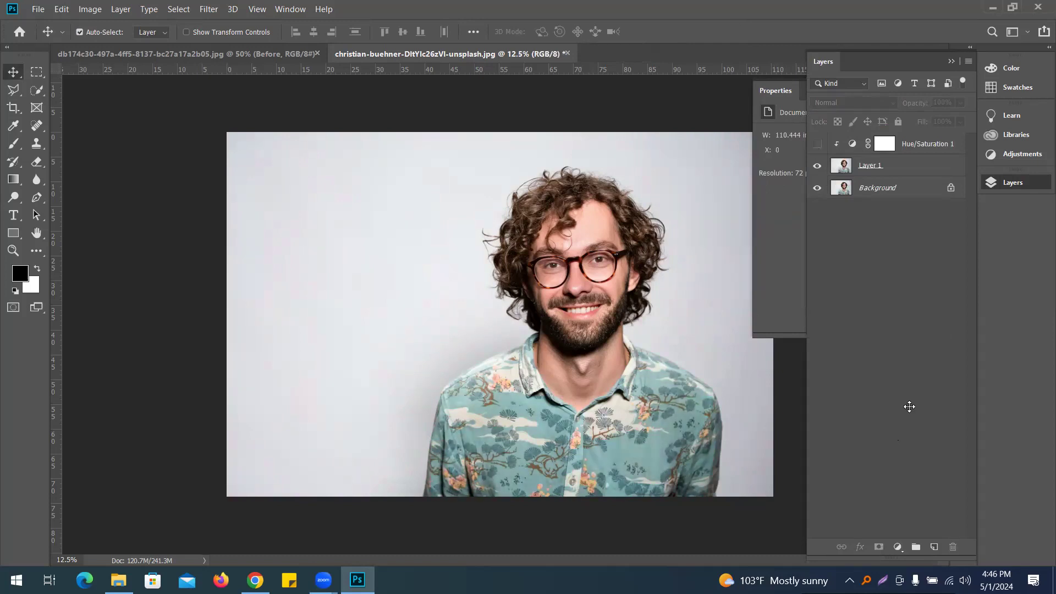
{"action": "left_click", "coordinate": [819, 150]}
{"action": "left_click", "coordinate": [819, 148]}
{"action": "left_click", "coordinate": [819, 147]}
{"action": "left_click", "coordinate": [818, 147]}
{"action": "left_click", "coordinate": [818, 147]}
{"action": "left_click", "coordinate": [818, 148]}
{"action": "left_click", "coordinate": [818, 148]}
{"action": "left_click", "coordinate": [817, 149]}
{"action": "left_click", "coordinate": [816, 149]}
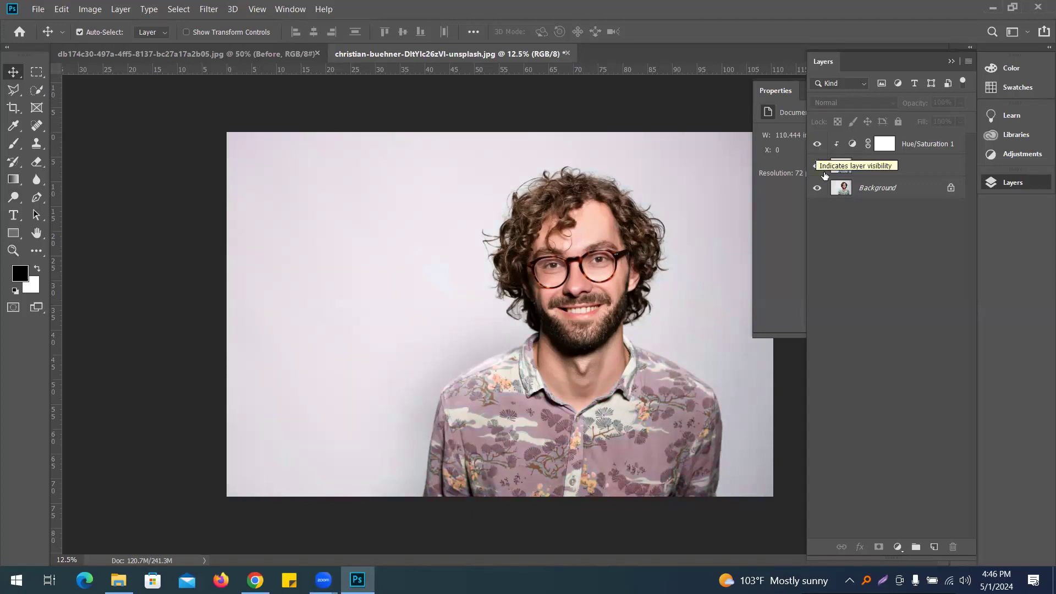
Hide Layer 1 and its clipped Hue/Saturation adjustment so only the Background photo shows.
{"action": "left_click", "coordinate": [817, 165]}
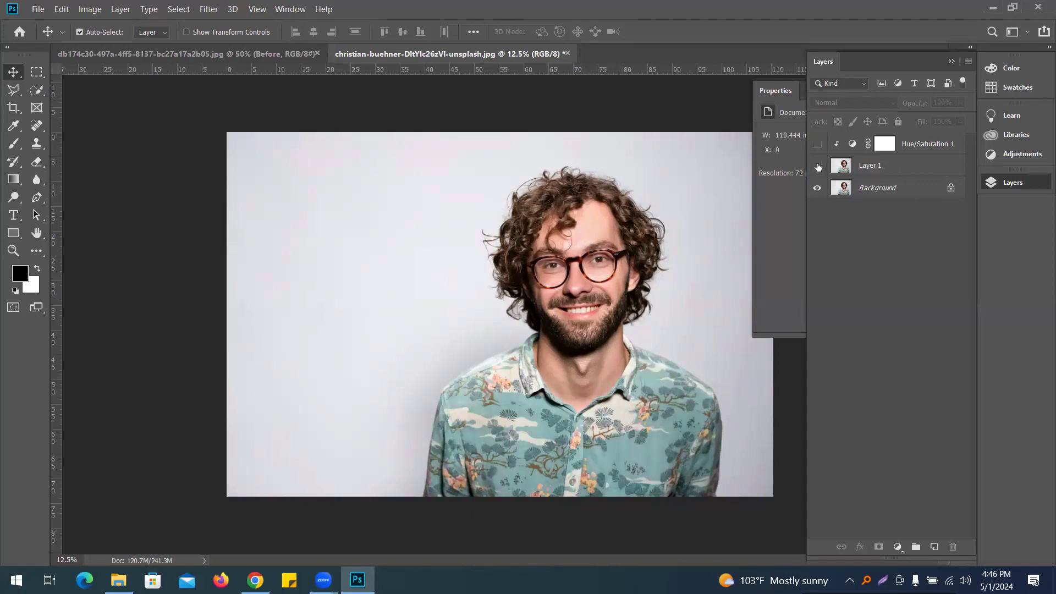
{"action": "left_click", "coordinate": [917, 188]}
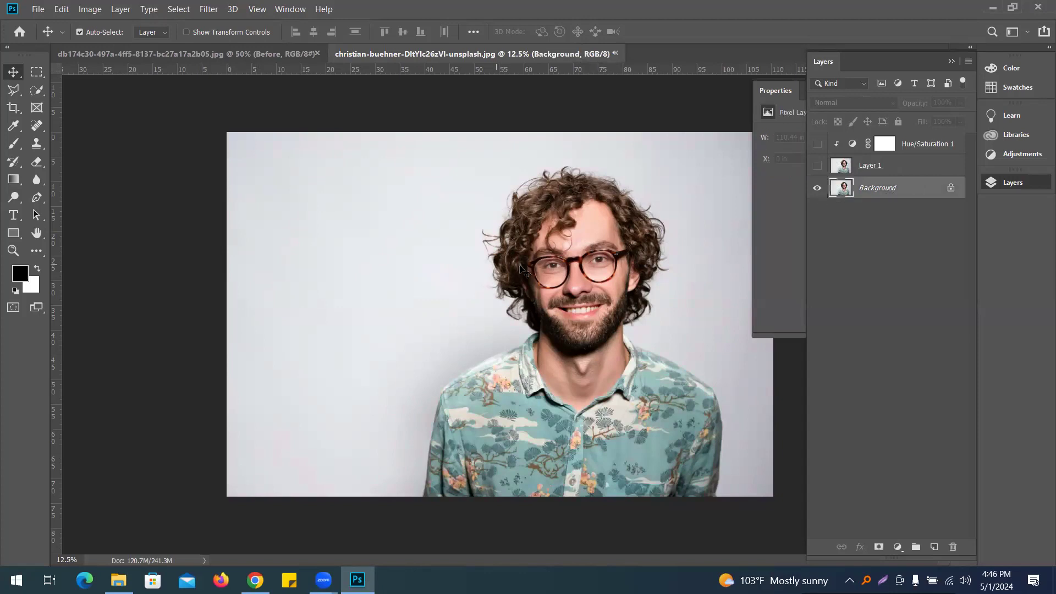
{"action": "left_click", "coordinate": [438, 270]}
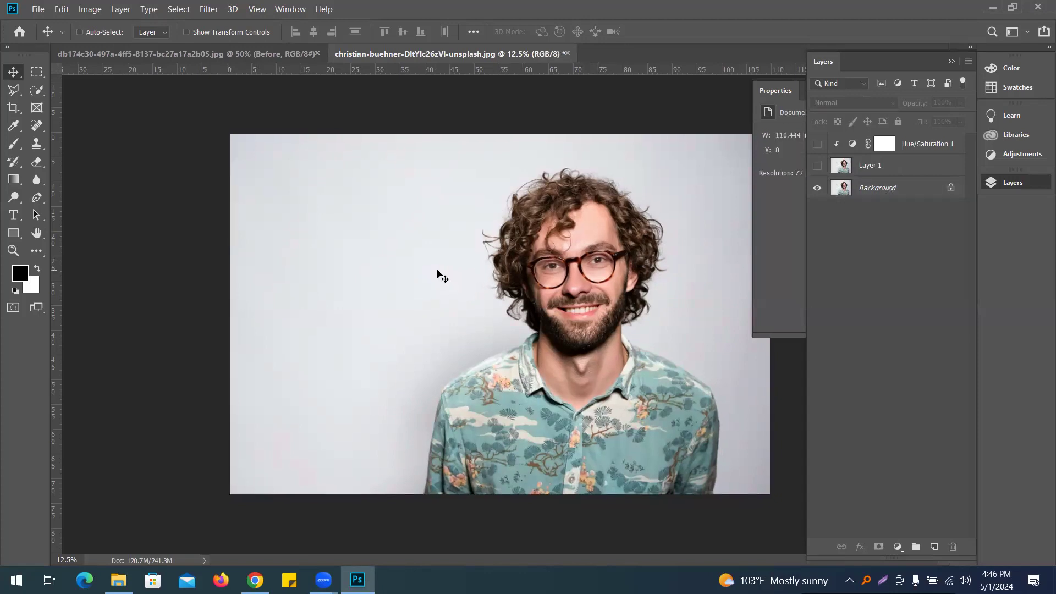
Crop off the empty area left of the man, extend the canvas rightward to about 166 in wide, and show both hidden layers.
{"action": "key", "text": "ctrl+minus"}
{"action": "left_click", "coordinate": [13, 109]}
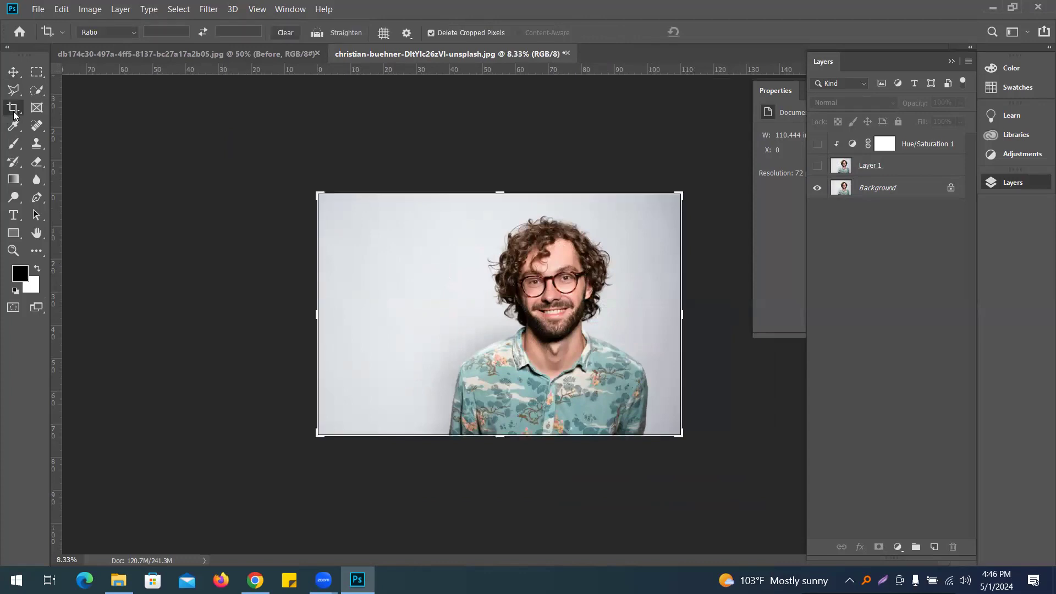
{"action": "left_click_drag", "start_coordinate": [687, 318], "coordinate": [872, 340]}
{"action": "left_click_drag", "start_coordinate": [528, 318], "coordinate": [485, 314]}
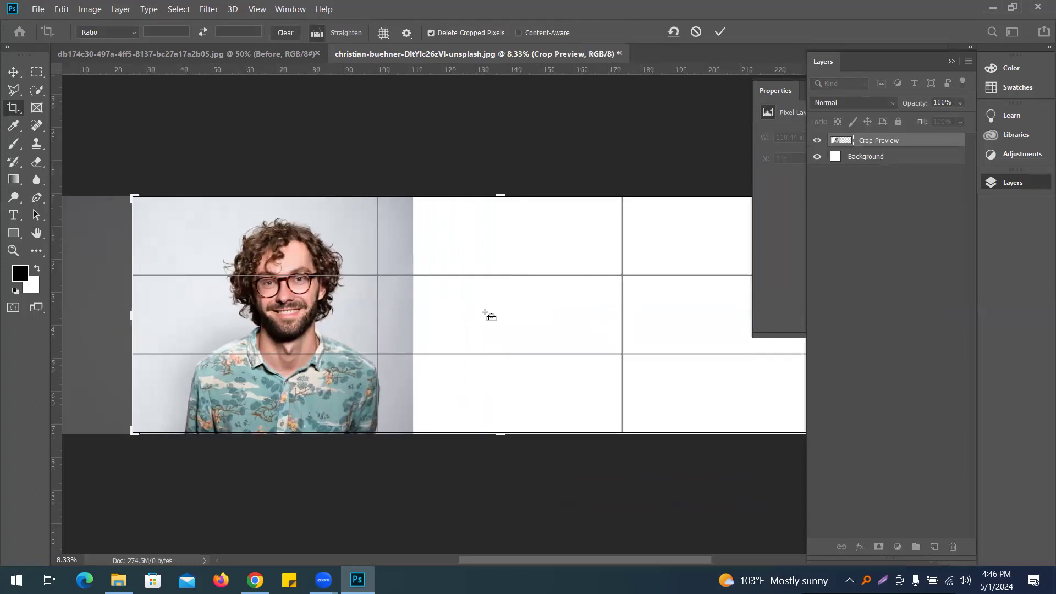
{"action": "key", "text": "ctrl+minus"}
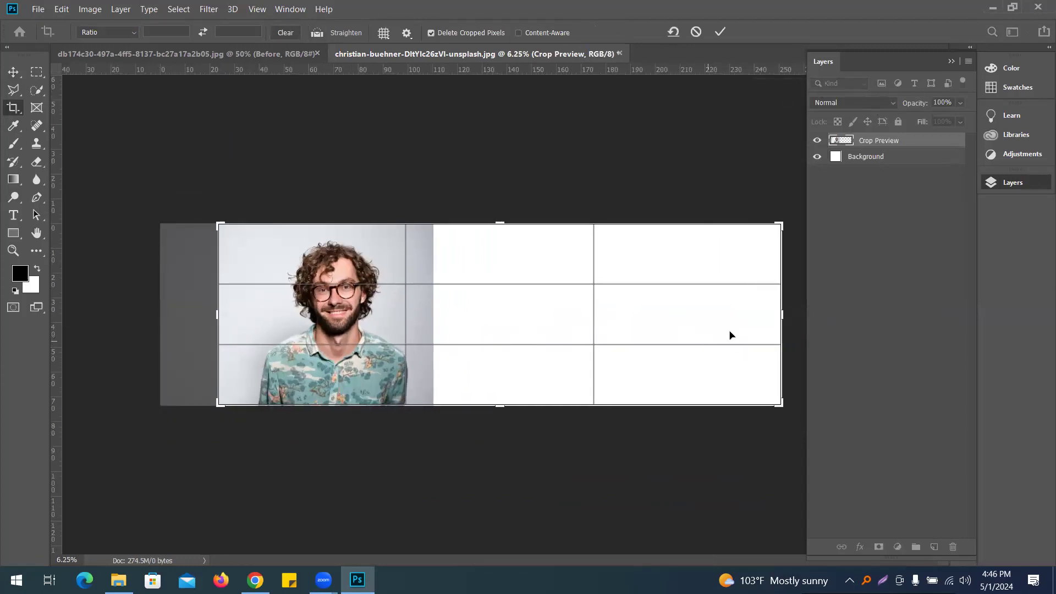
{"action": "left_click_drag", "start_coordinate": [780, 313], "coordinate": [703, 312]}
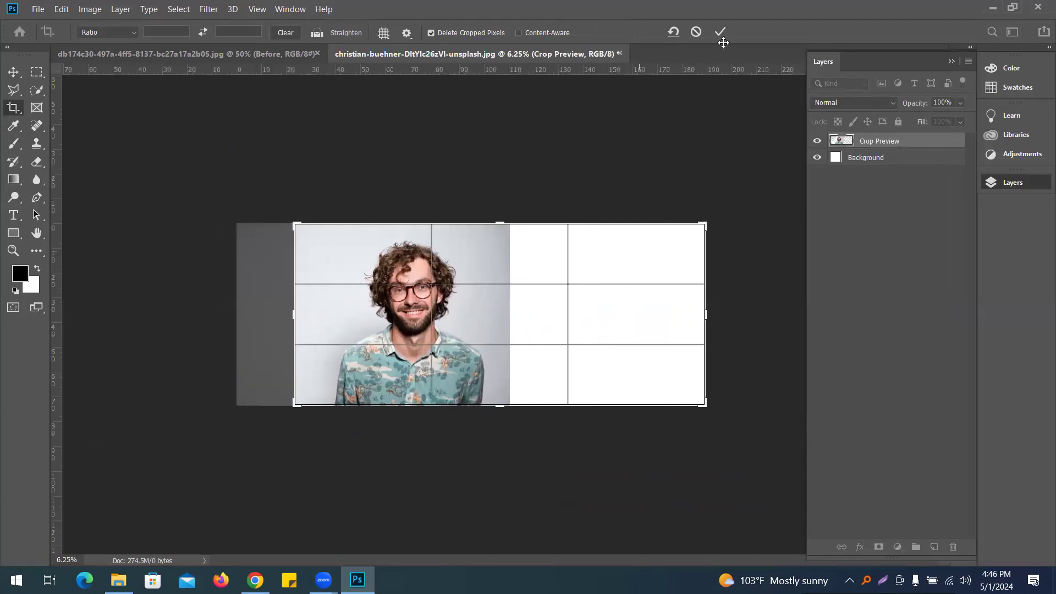
{"action": "key", "text": "Return"}
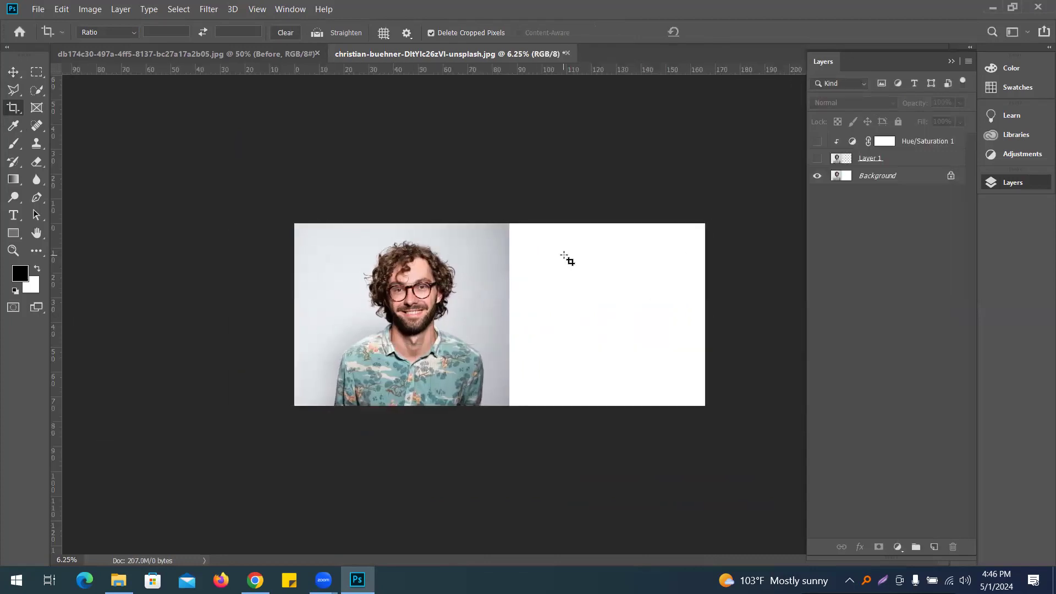
{"action": "left_click", "coordinate": [818, 142]}
{"action": "left_click", "coordinate": [817, 158]}
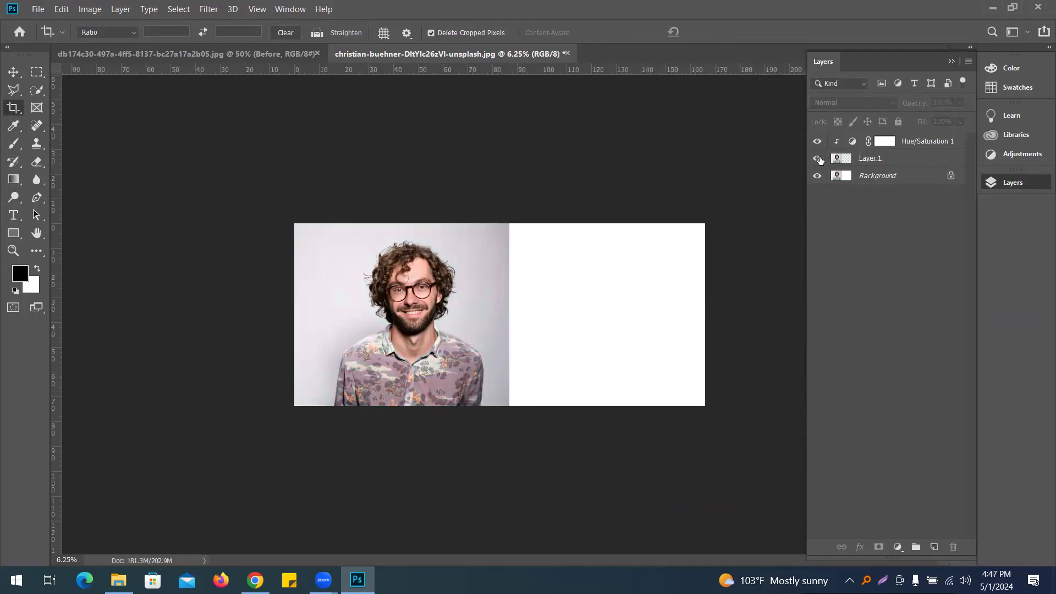
Move the recolored Layer 1 copy onto the empty white area beside the original photo for a side-by-side comparison.
{"action": "key", "text": "v"}
{"action": "left_click_drag", "start_coordinate": [398, 349], "coordinate": [604, 351]}
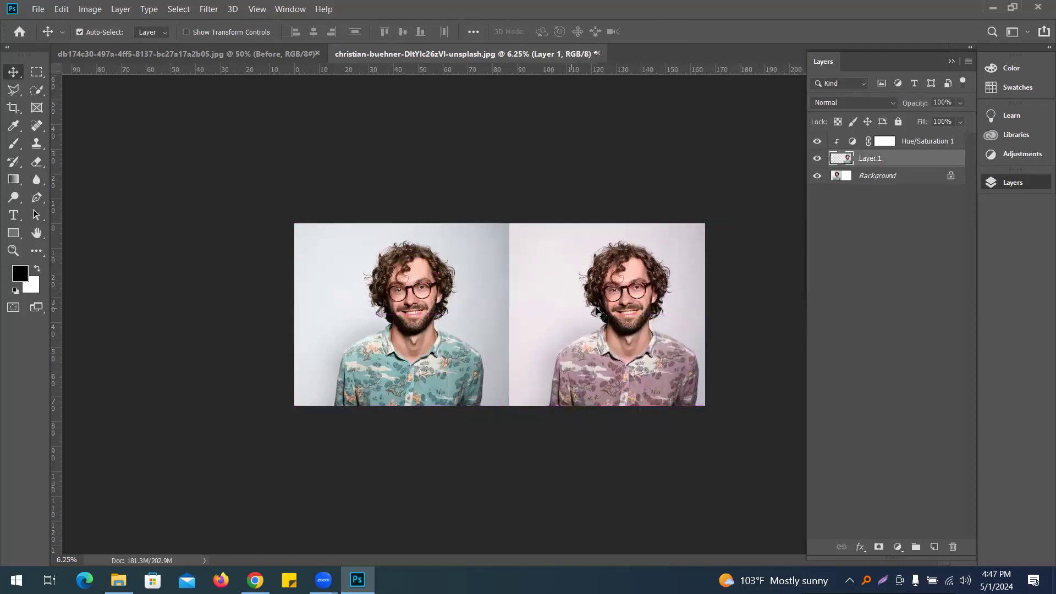
{"action": "key", "text": "ctrl+plus"}
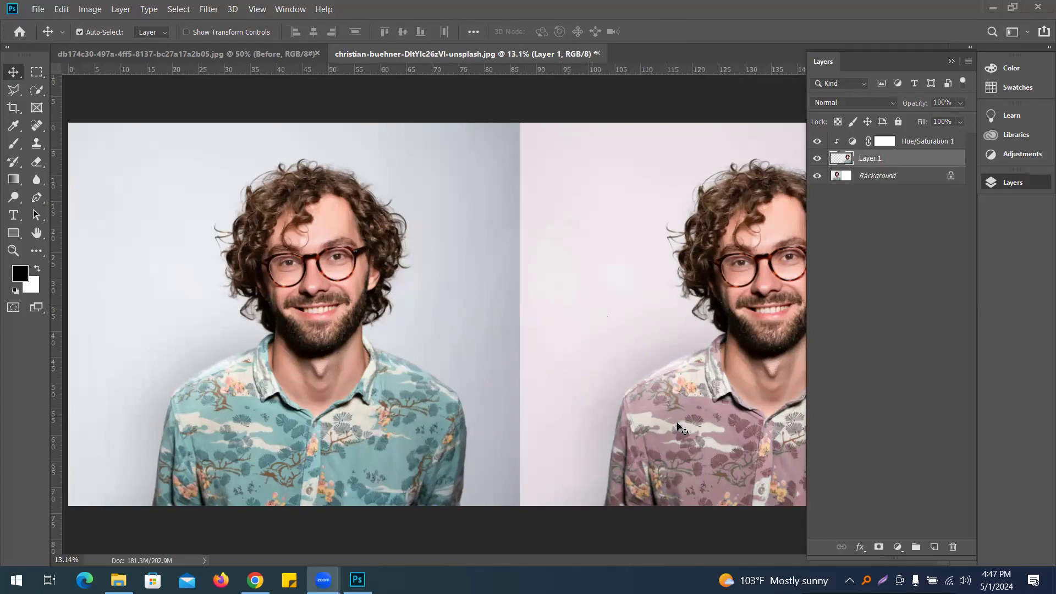
{"action": "left_click", "coordinate": [640, 429]}
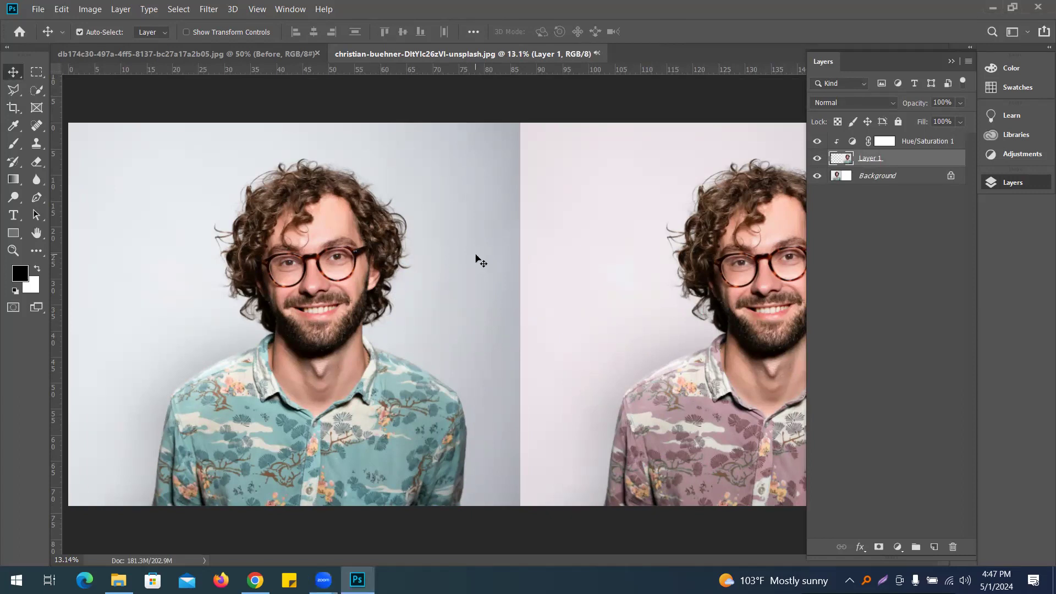
{"action": "scroll", "coordinate": [544, 316], "scroll_direction": "down", "scroll_amount": 5}
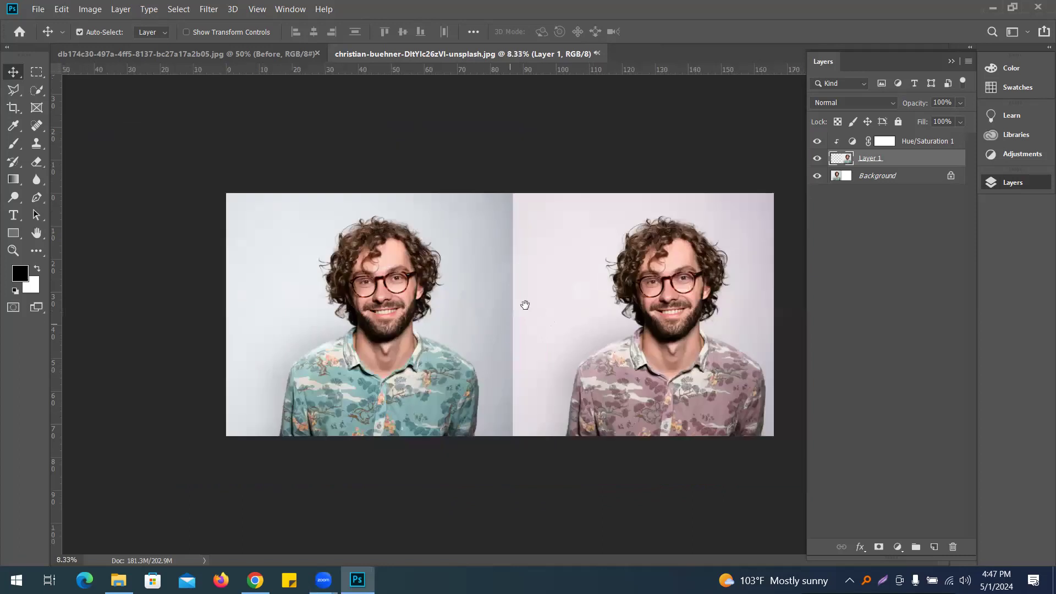
{"action": "left_click", "coordinate": [965, 580]}
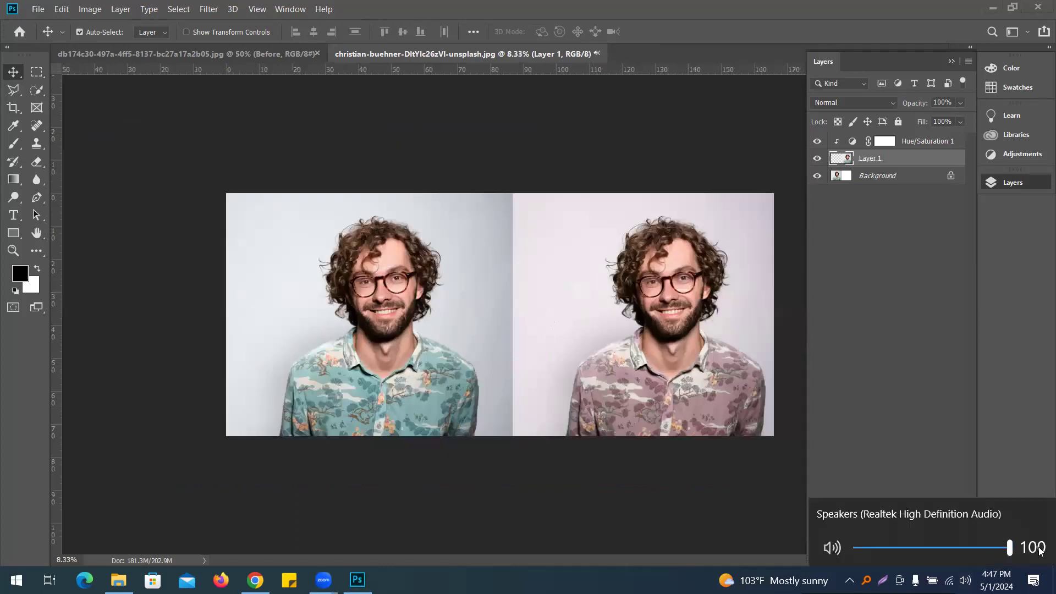
{"action": "left_click", "coordinate": [632, 179]}
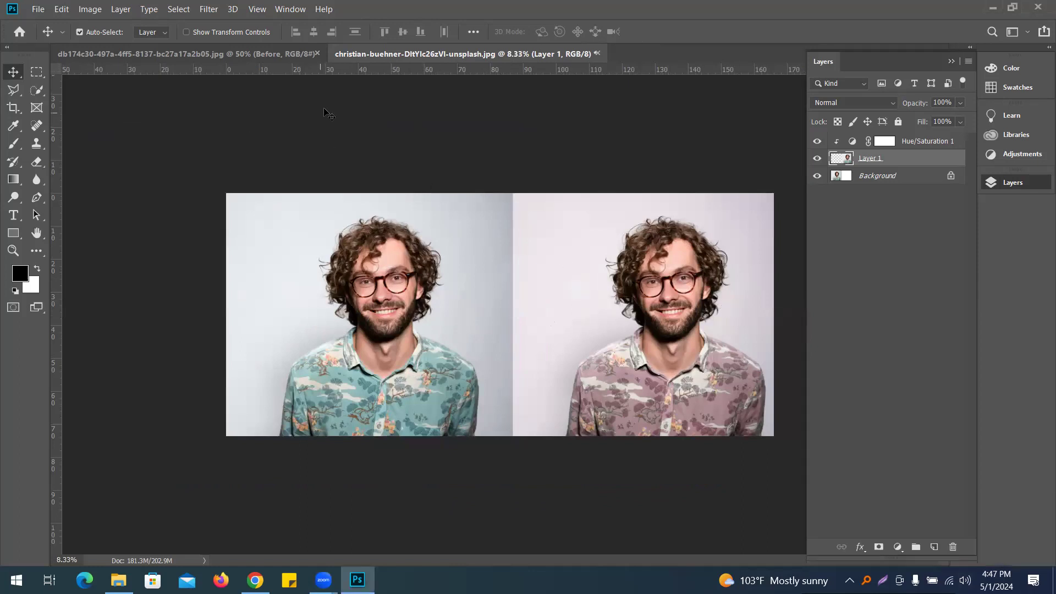
{"action": "left_click", "coordinate": [230, 55]}
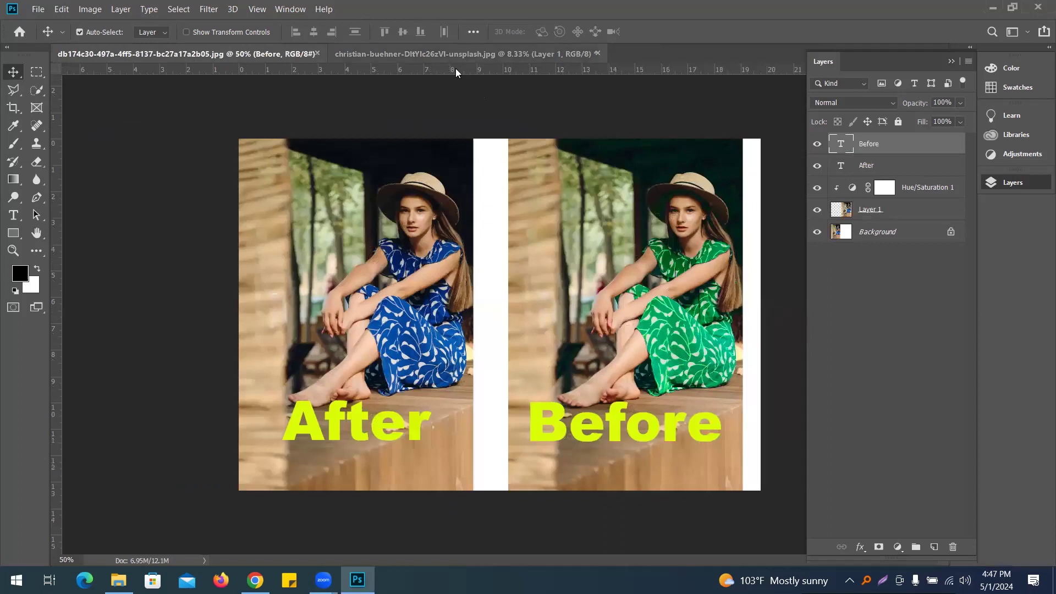
{"action": "left_click", "coordinate": [456, 54]}
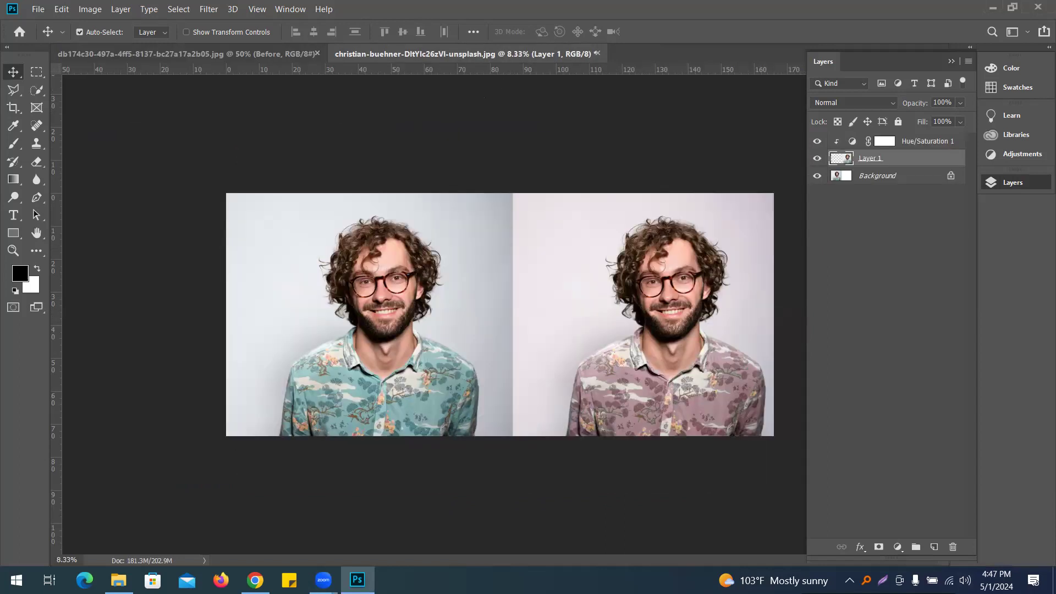
Switch to Chrome and look through the related images and collections for the man's photo on Unsplash, closing the downloads list.
{"action": "left_click", "coordinate": [255, 580]}
{"action": "scroll", "coordinate": [563, 317], "scroll_direction": "down", "scroll_amount": 8}
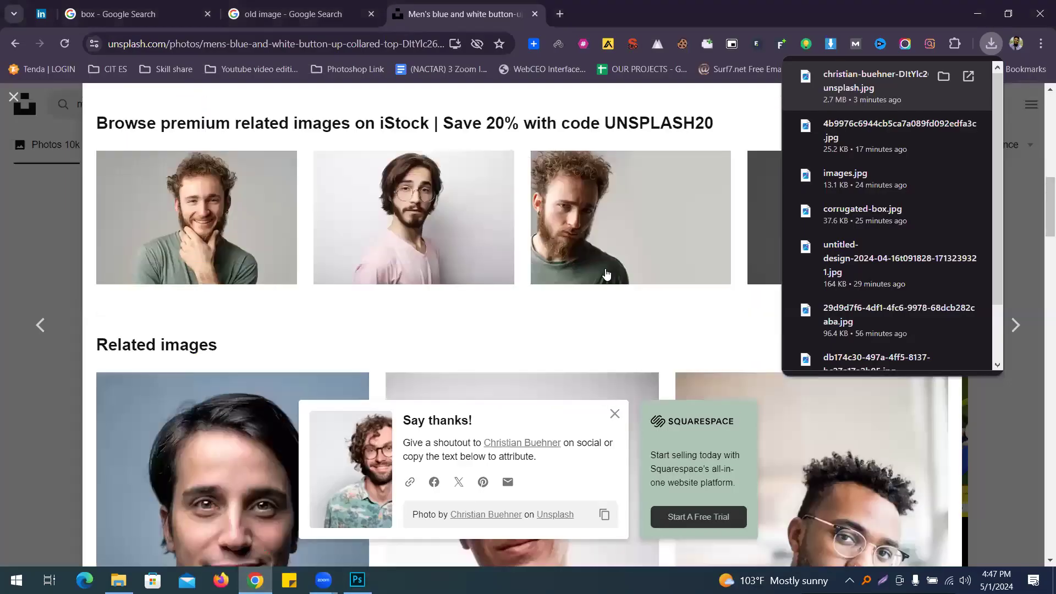
{"action": "scroll", "coordinate": [476, 256], "scroll_direction": "down", "scroll_amount": 10}
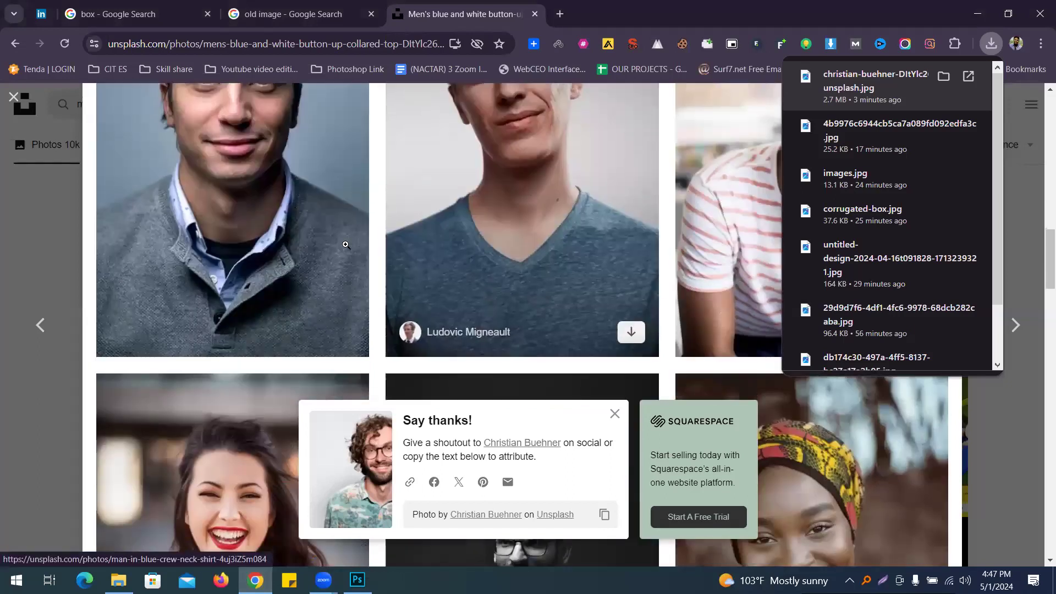
{"action": "scroll", "coordinate": [396, 284], "scroll_direction": "down", "scroll_amount": 7}
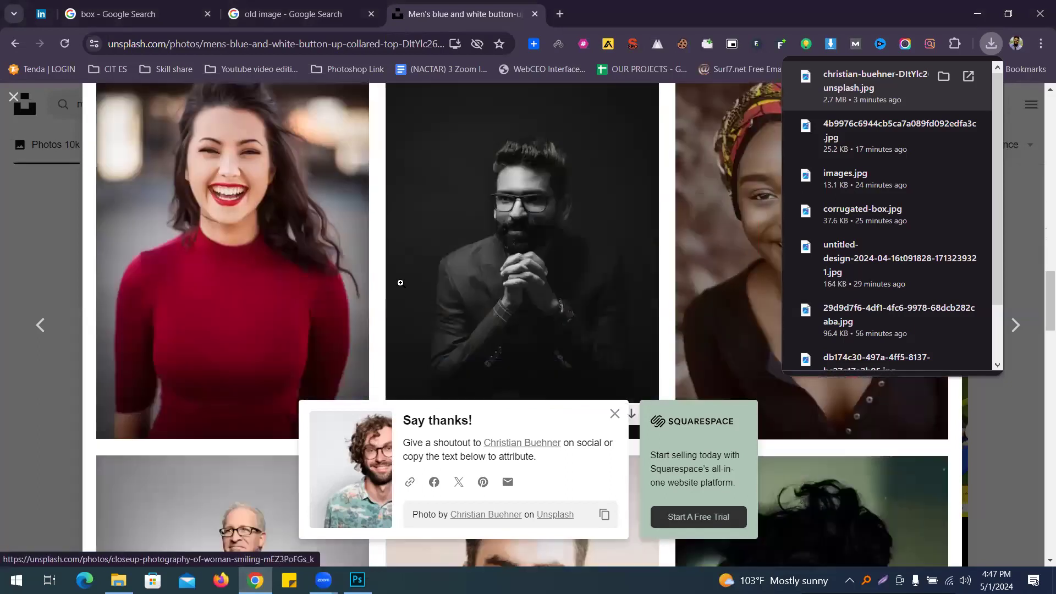
{"action": "scroll", "coordinate": [275, 302], "scroll_direction": "down", "scroll_amount": 10}
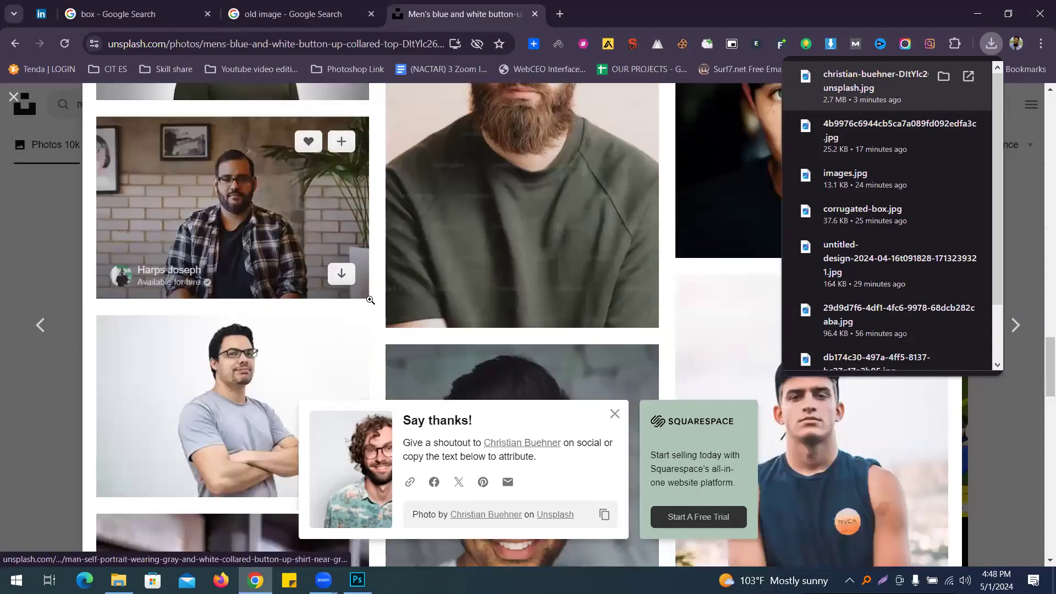
{"action": "scroll", "coordinate": [418, 299], "scroll_direction": "down", "scroll_amount": 15}
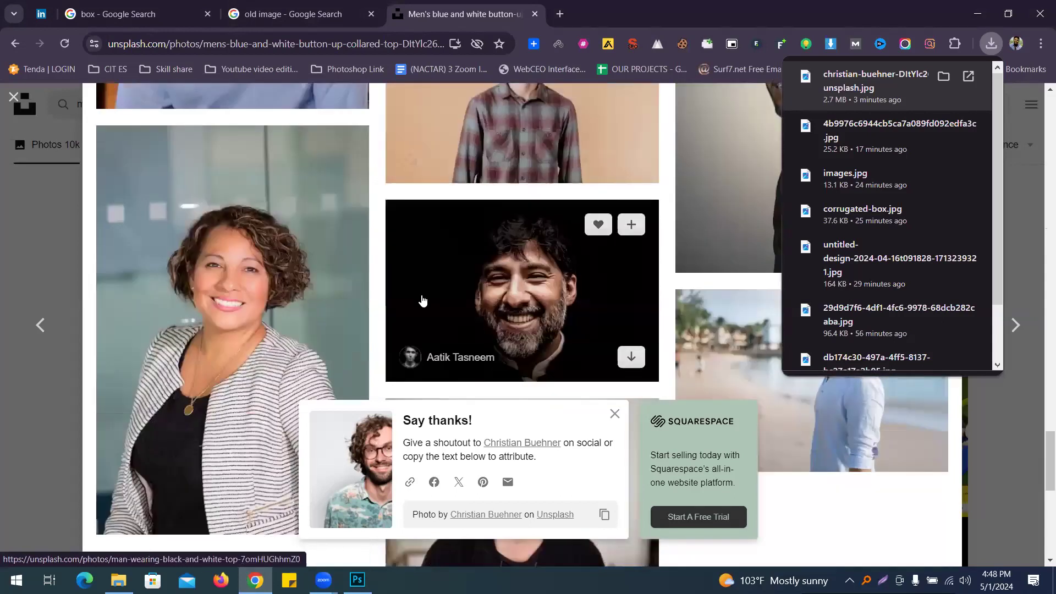
{"action": "scroll", "coordinate": [566, 265], "scroll_direction": "down", "scroll_amount": 3}
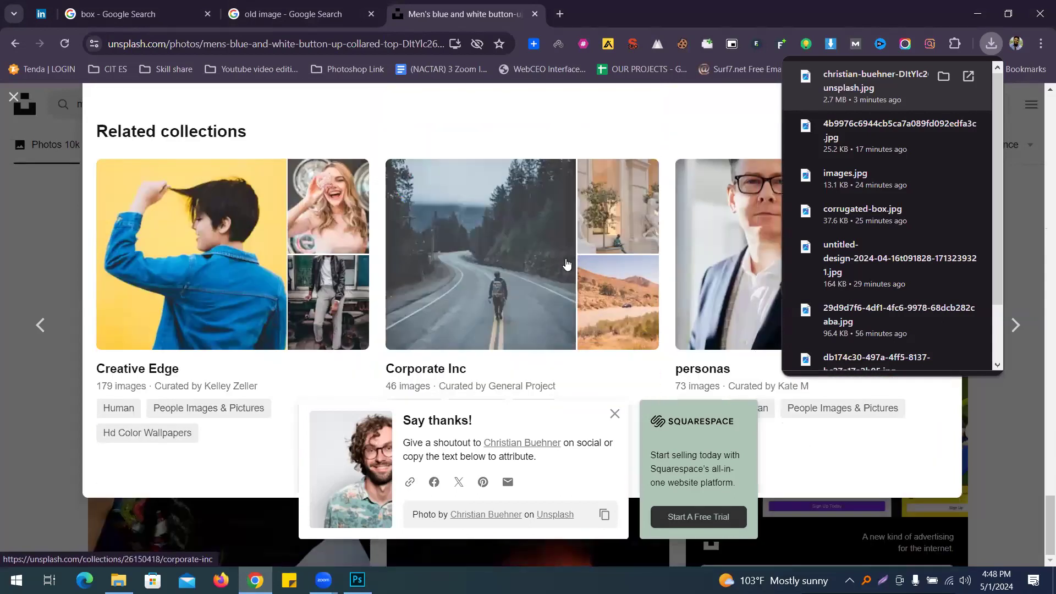
{"action": "scroll", "coordinate": [564, 265], "scroll_direction": "up", "scroll_amount": 10}
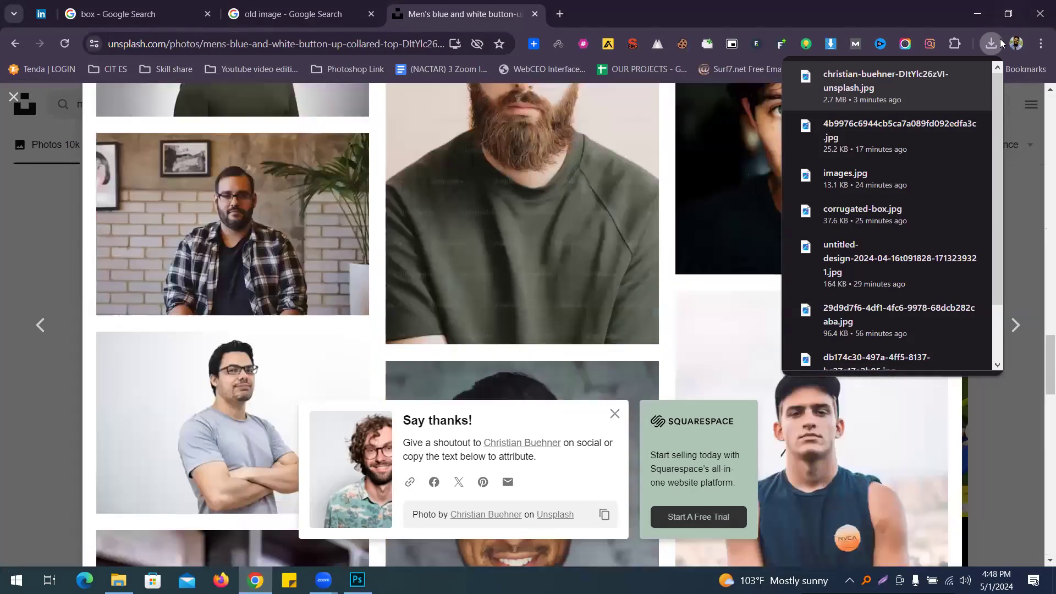
{"action": "left_click", "coordinate": [1000, 44]}
{"action": "scroll", "coordinate": [980, 225], "scroll_direction": "up", "scroll_amount": 10}
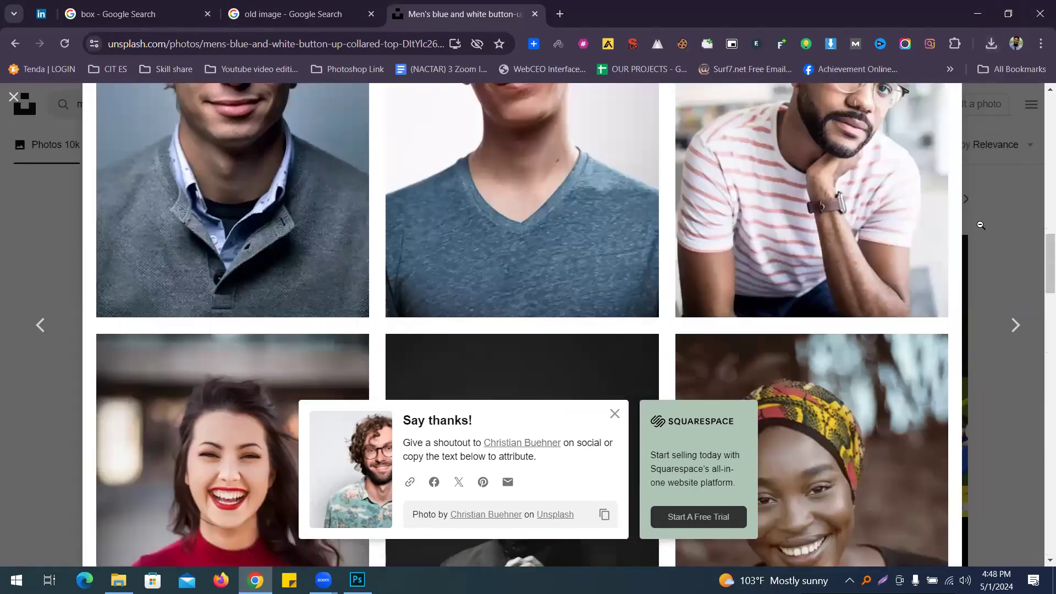
{"action": "scroll", "coordinate": [981, 225], "scroll_direction": "up", "scroll_amount": 5}
Close the photo's detail view and look through the Unsplash search results for "man".
{"action": "left_click", "coordinate": [980, 225]}
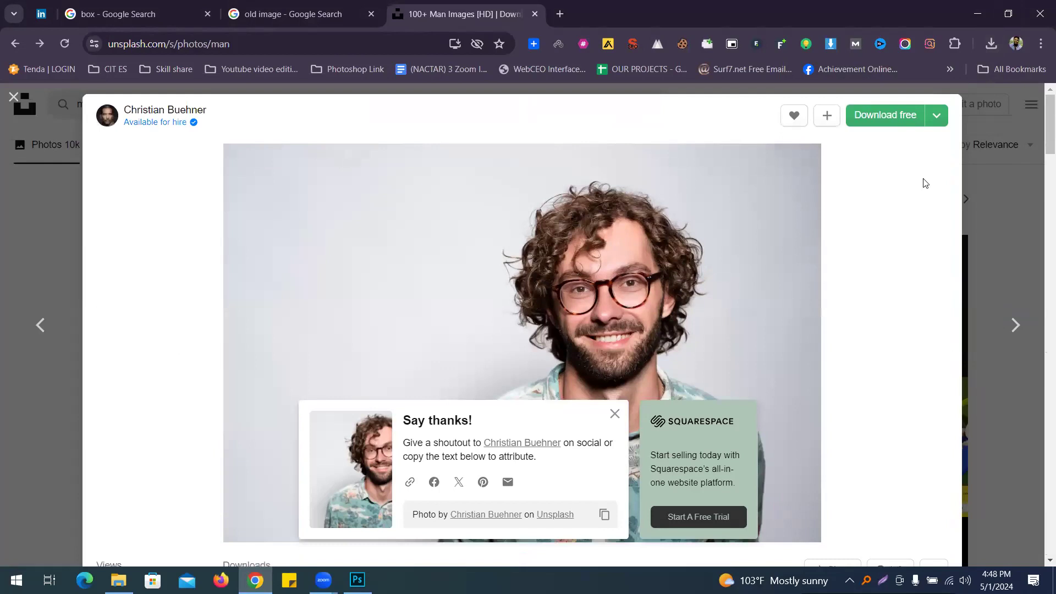
{"action": "scroll", "coordinate": [121, 395], "scroll_direction": "down", "scroll_amount": 10}
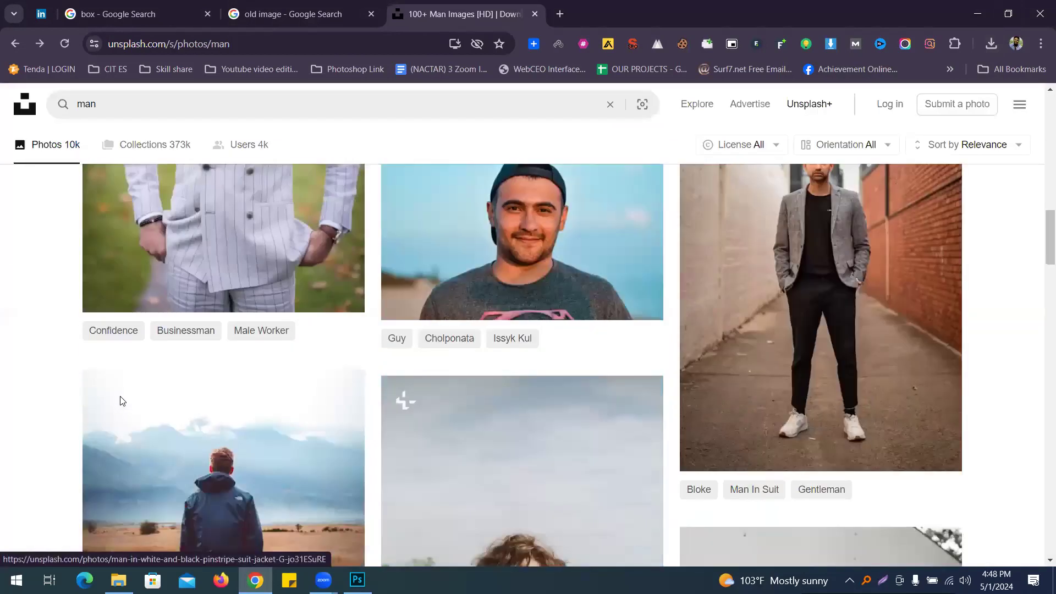
{"action": "scroll", "coordinate": [121, 395], "scroll_direction": "down", "scroll_amount": 10}
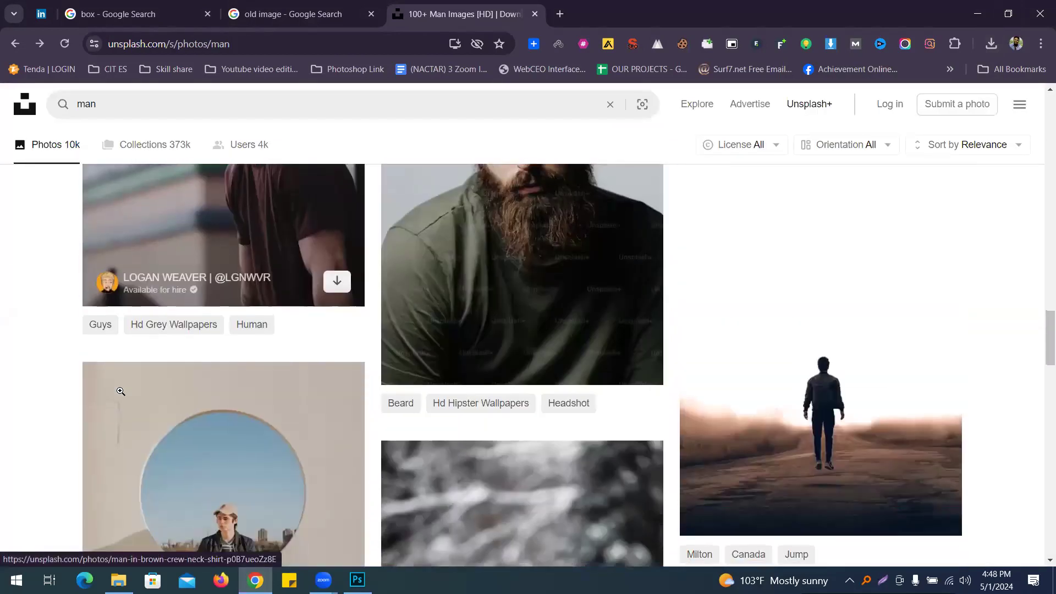
{"action": "scroll", "coordinate": [121, 389], "scroll_direction": "down", "scroll_amount": 10}
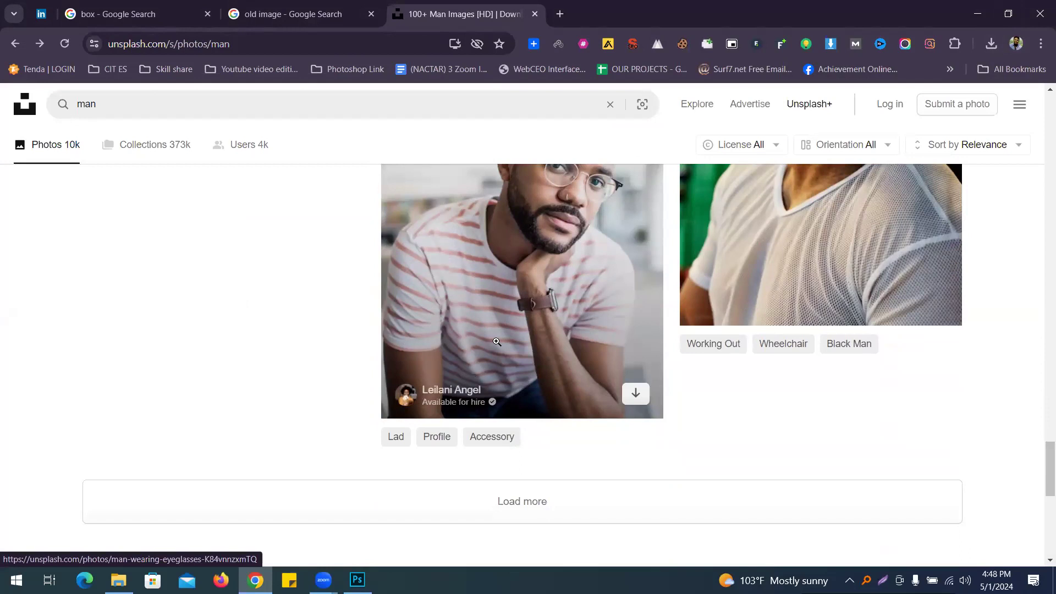
{"action": "scroll", "coordinate": [497, 341], "scroll_direction": "up", "scroll_amount": 1}
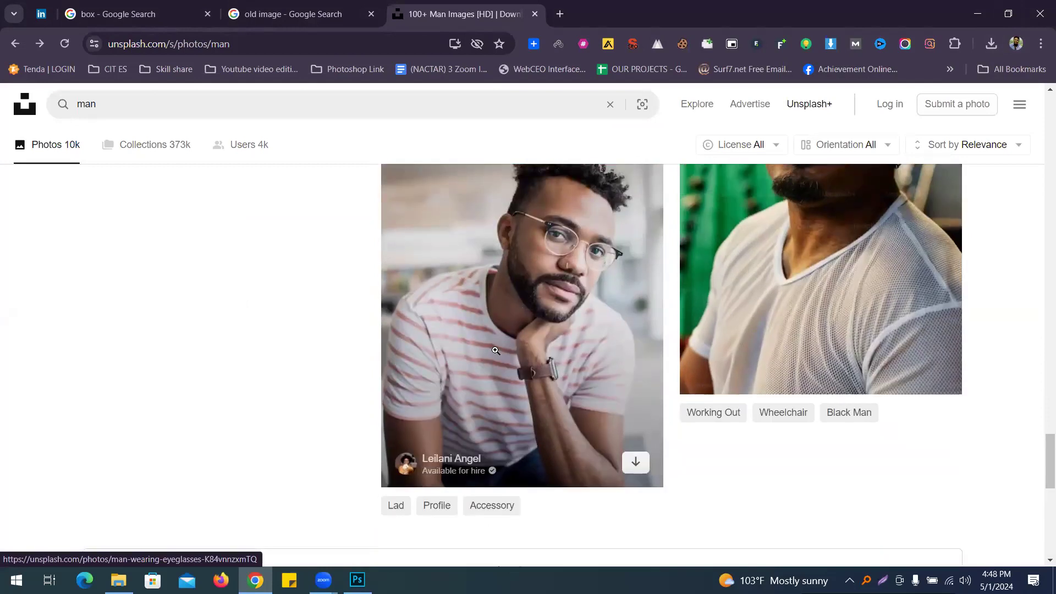
{"action": "scroll", "coordinate": [490, 357], "scroll_direction": "up", "scroll_amount": 1}
{"action": "scroll", "coordinate": [489, 360], "scroll_direction": "down", "scroll_amount": 8}
{"action": "scroll", "coordinate": [495, 363], "scroll_direction": "up", "scroll_amount": 18}
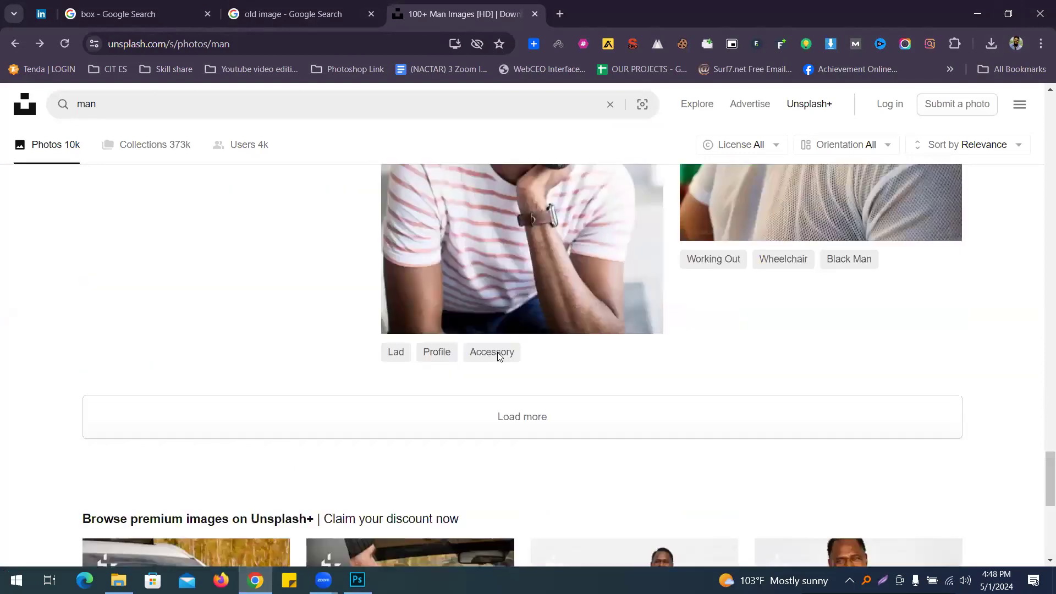
{"action": "scroll", "coordinate": [522, 368], "scroll_direction": "up", "scroll_amount": 20}
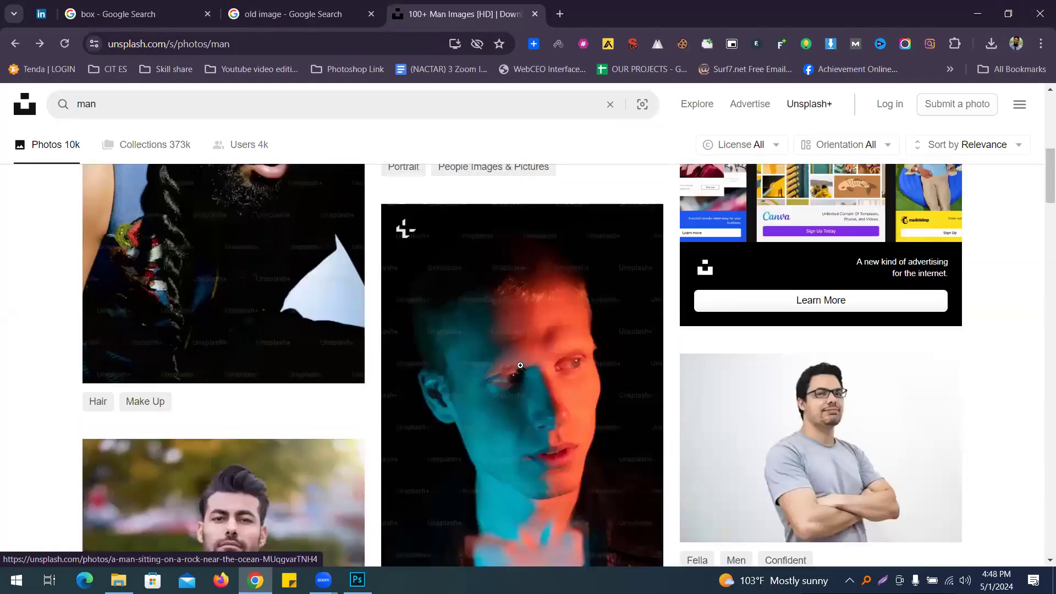
{"action": "scroll", "coordinate": [521, 366], "scroll_direction": "up", "scroll_amount": 1}
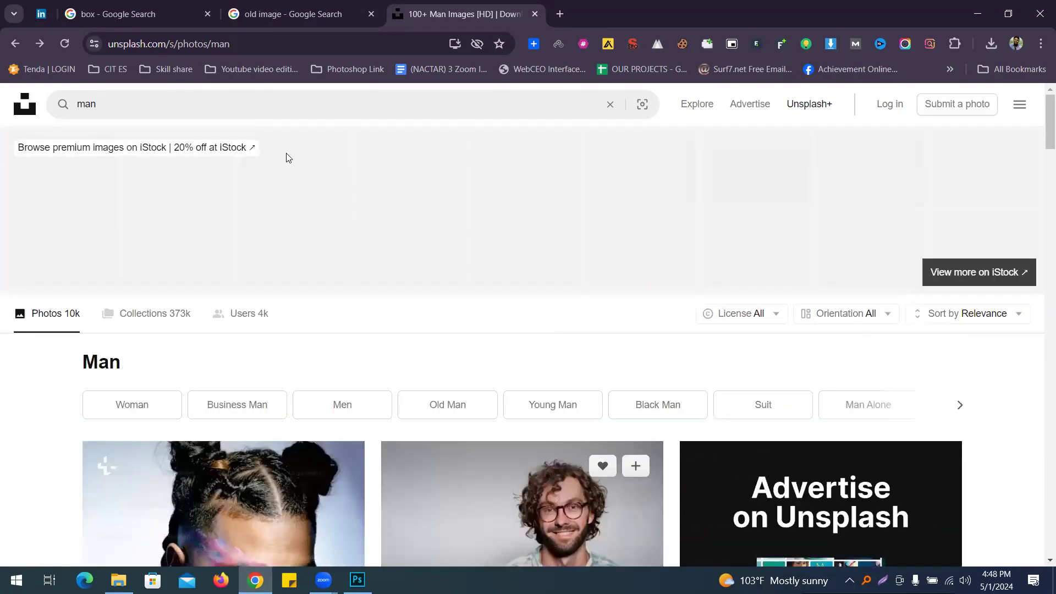
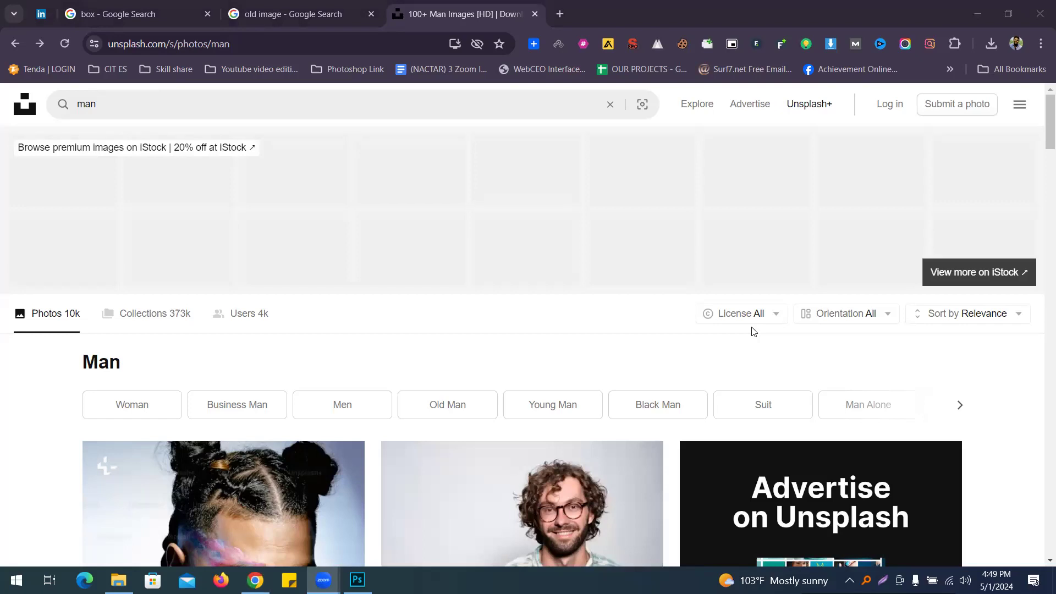
{"action": "scroll", "coordinate": [618, 356], "scroll_direction": "down", "scroll_amount": 5}
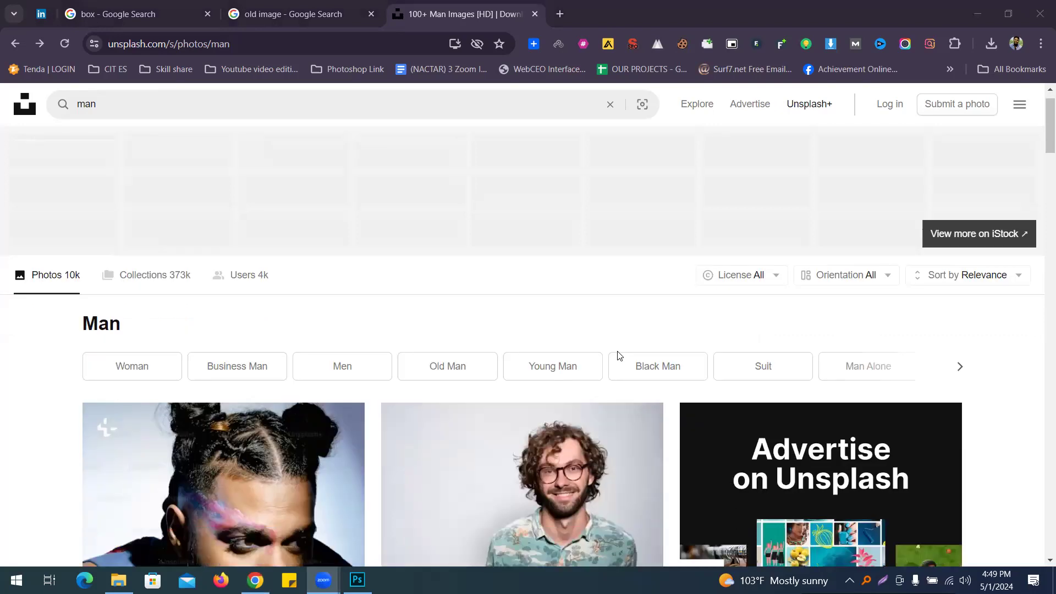
{"action": "scroll", "coordinate": [606, 382], "scroll_direction": "up", "scroll_amount": 5}
{"action": "scroll", "coordinate": [626, 456], "scroll_direction": "down", "scroll_amount": 6}
{"action": "scroll", "coordinate": [626, 456], "scroll_direction": "up", "scroll_amount": 8}
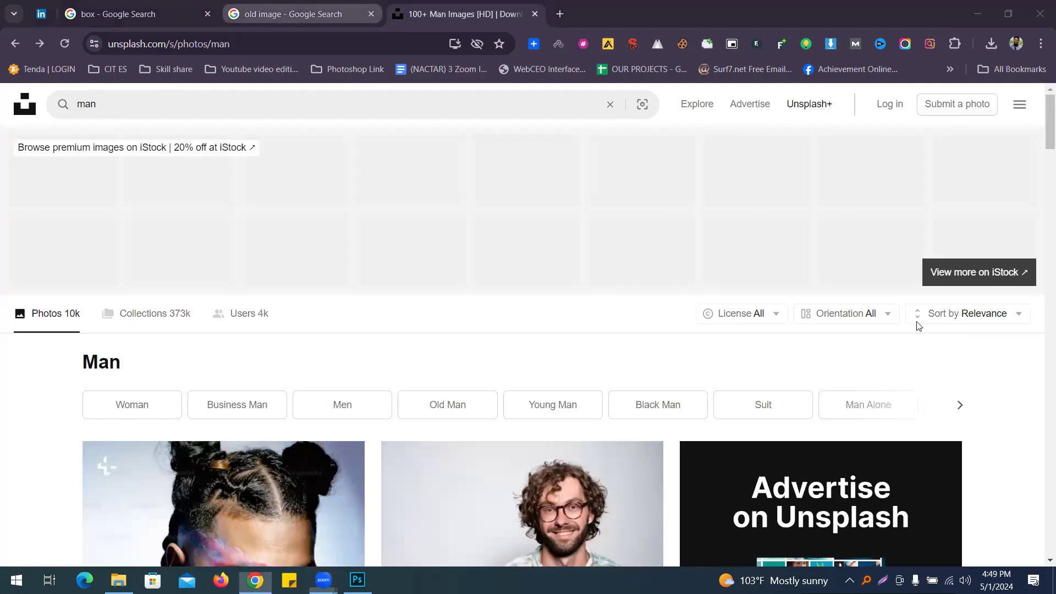
{"action": "key", "text": "ctrl+shift+Tab"}
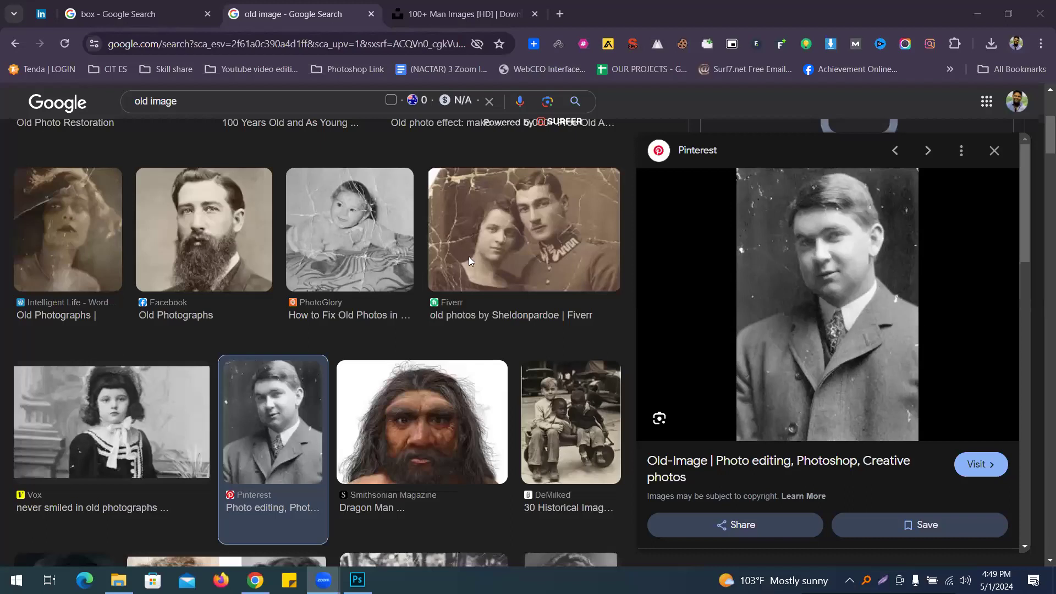
{"action": "left_click", "coordinate": [433, 16]}
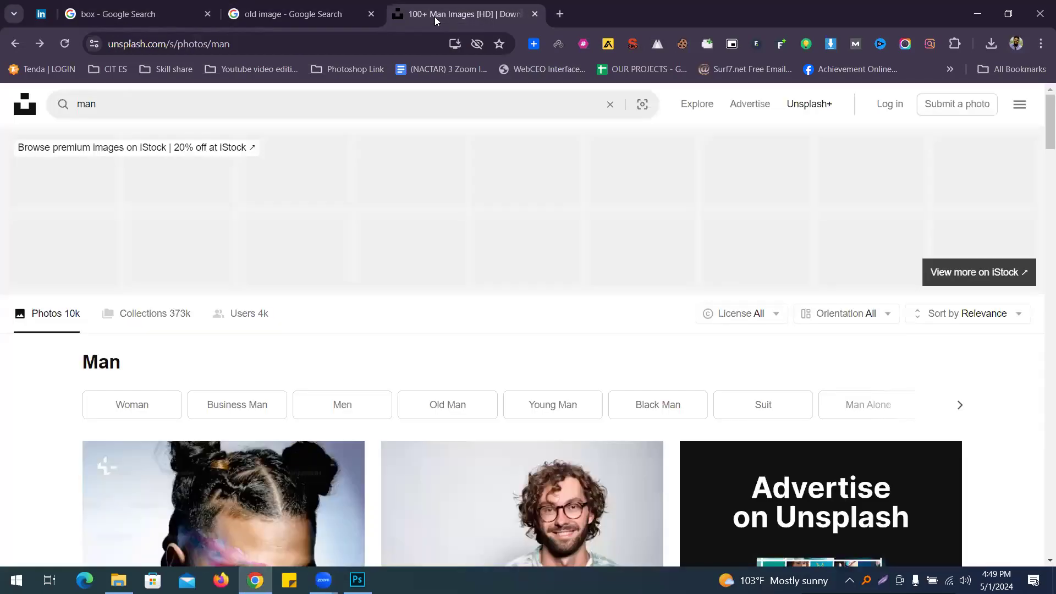
Switch to Photoshop and bring up the woman's dress comparison, focused on the recolored green dress copy.
{"action": "left_click", "coordinate": [357, 579]}
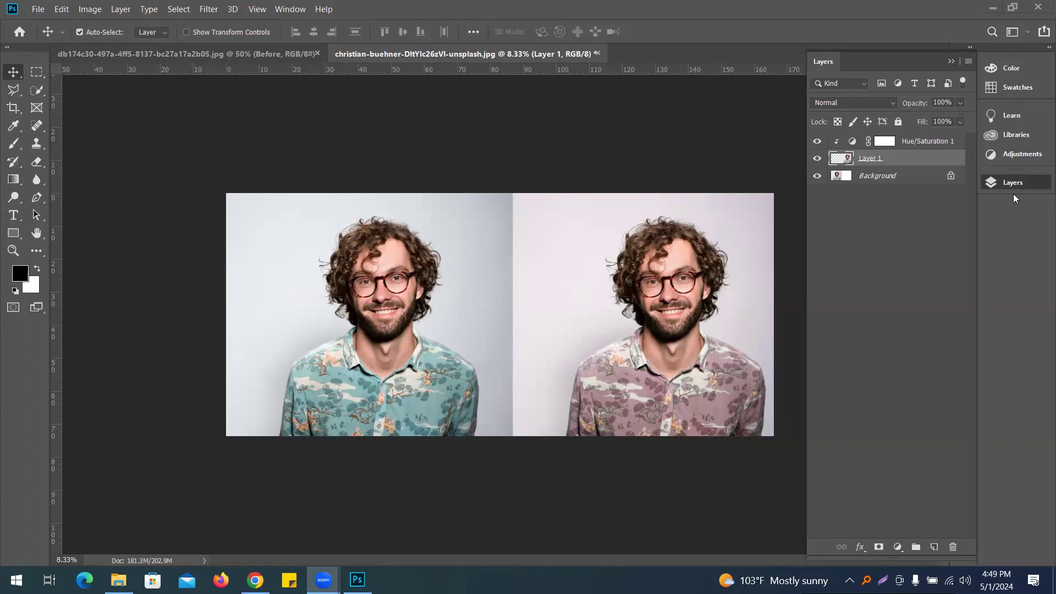
{"action": "left_click", "coordinate": [108, 55]}
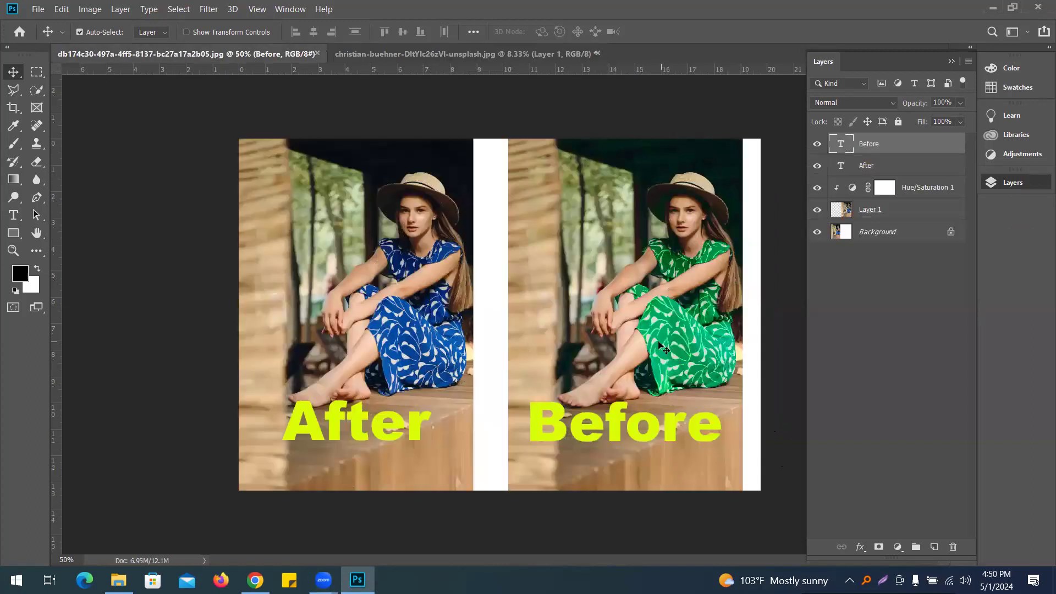
{"action": "scroll", "coordinate": [641, 305], "scroll_direction": "up", "scroll_amount": 2}
{"action": "left_click_drag", "start_coordinate": [642, 306], "coordinate": [386, 357]}
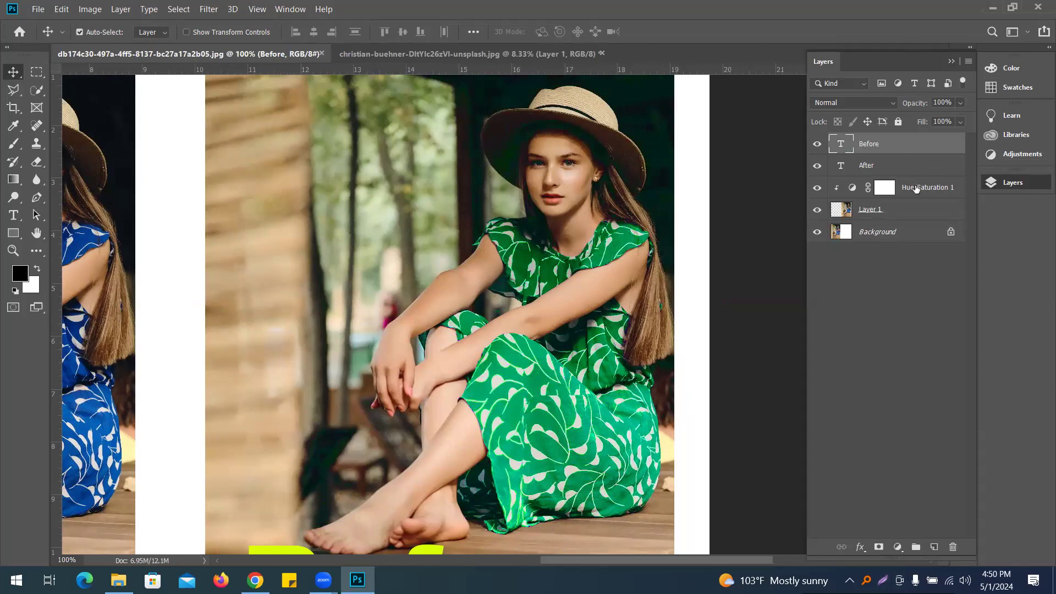
Add a second Hue/Saturation adjustment layer directly above Layer 1, leaving its color range on Master.
{"action": "left_click", "coordinate": [916, 210]}
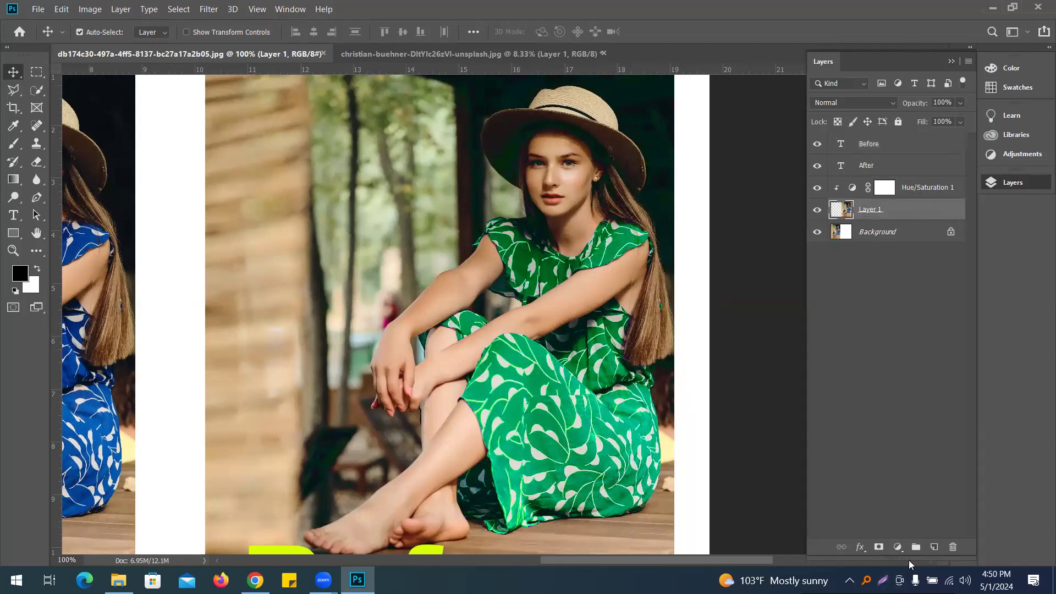
{"action": "left_click", "coordinate": [897, 547]}
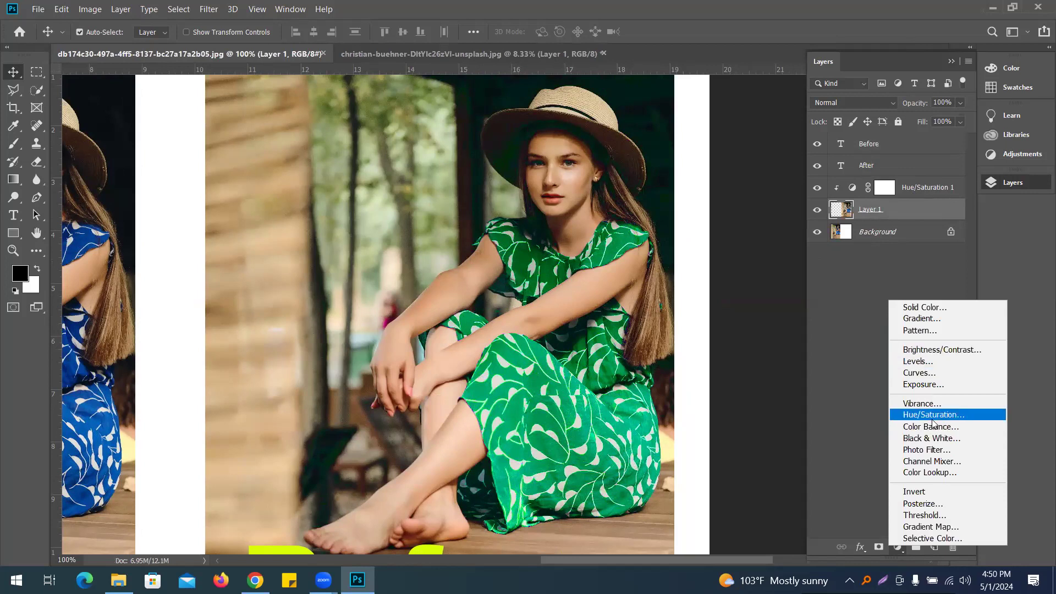
{"action": "left_click", "coordinate": [932, 416]}
{"action": "left_click", "coordinate": [824, 158]}
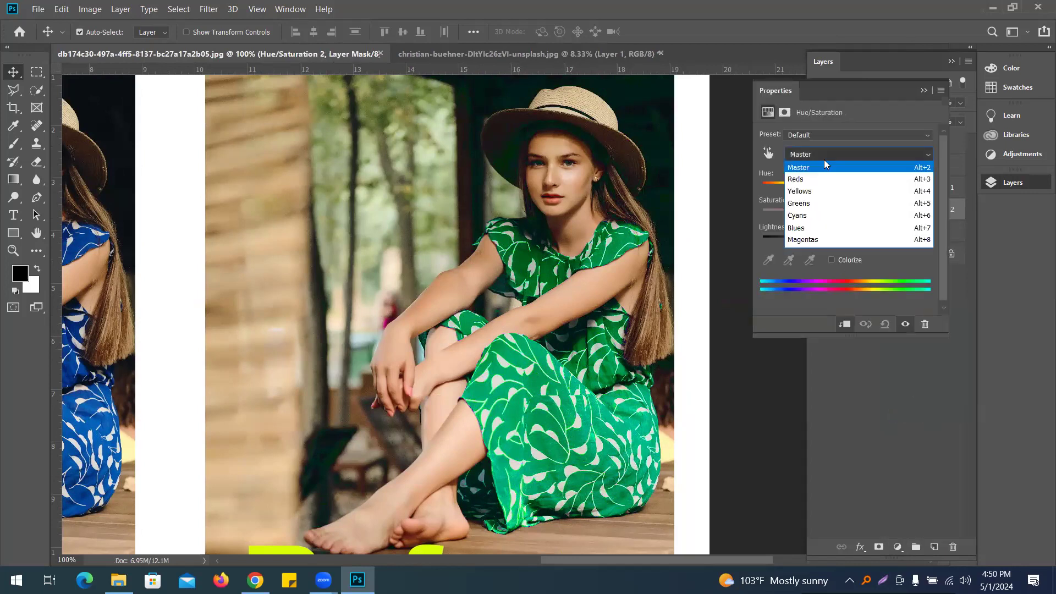
{"action": "left_click", "coordinate": [765, 155]}
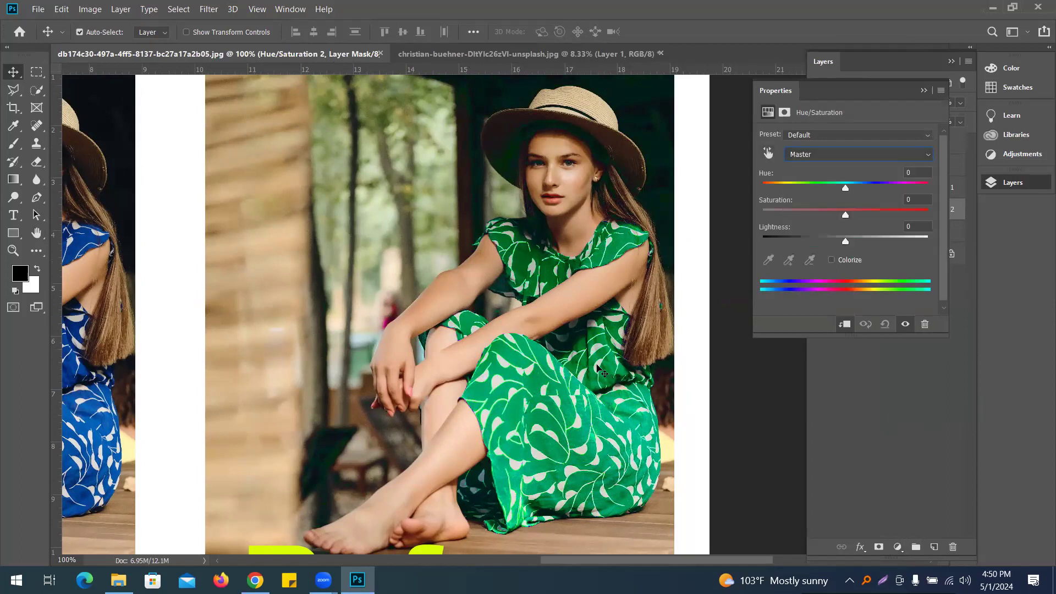
Sample the green dress with on-image adjustment, try a Hue of +2 on the Yellows, and toggle the adjustment's clipping.
{"action": "left_click", "coordinate": [768, 154]}
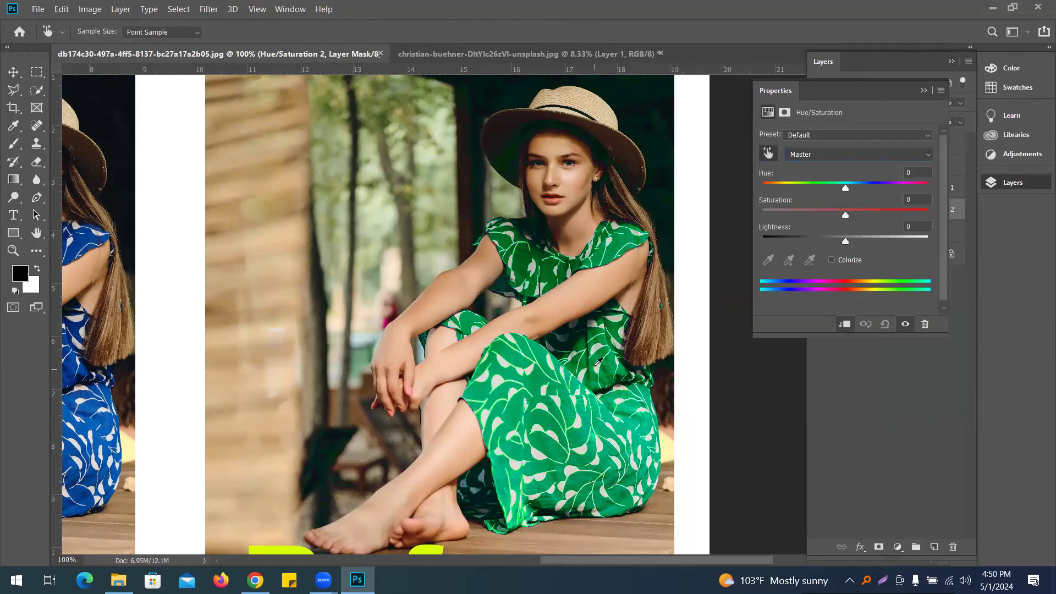
{"action": "left_click", "coordinate": [600, 363]}
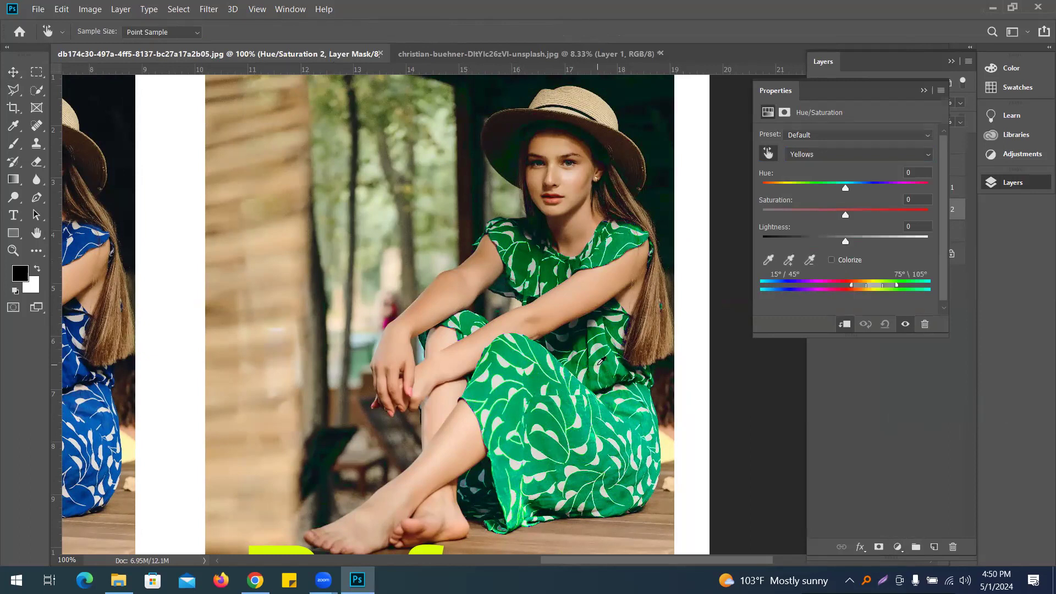
{"action": "mouse_move", "coordinate": [846, 189]}
{"action": "left_mouse_down"}
{"action": "mouse_move", "coordinate": [886, 189]}
{"action": "mouse_move", "coordinate": [847, 189]}
{"action": "left_mouse_up"}
{"action": "left_click", "coordinate": [844, 325]}
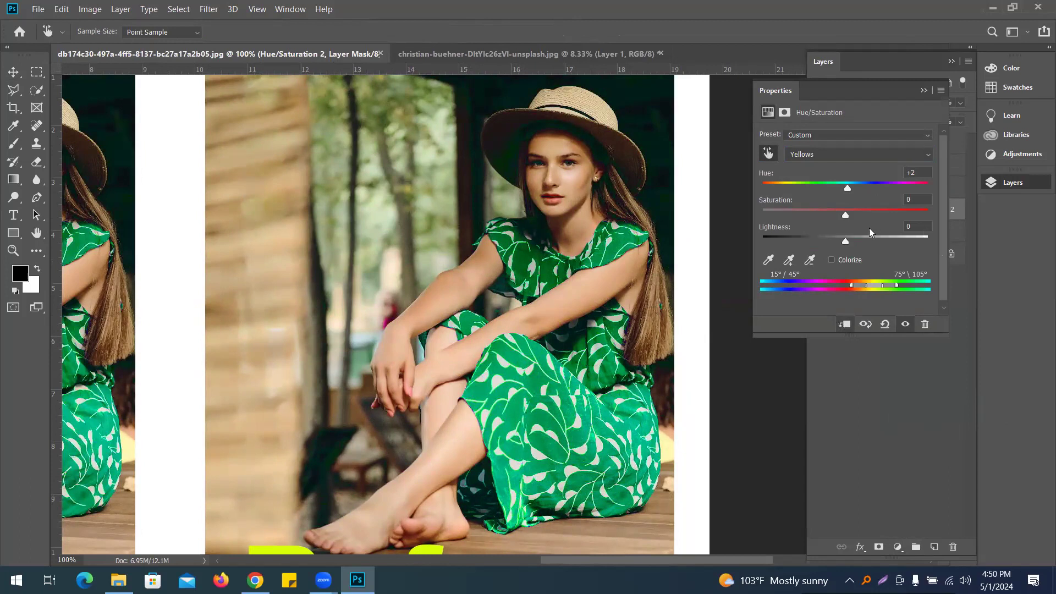
{"action": "left_click", "coordinate": [827, 154]}
{"action": "left_click", "coordinate": [828, 152]}
{"action": "left_click", "coordinate": [830, 136]}
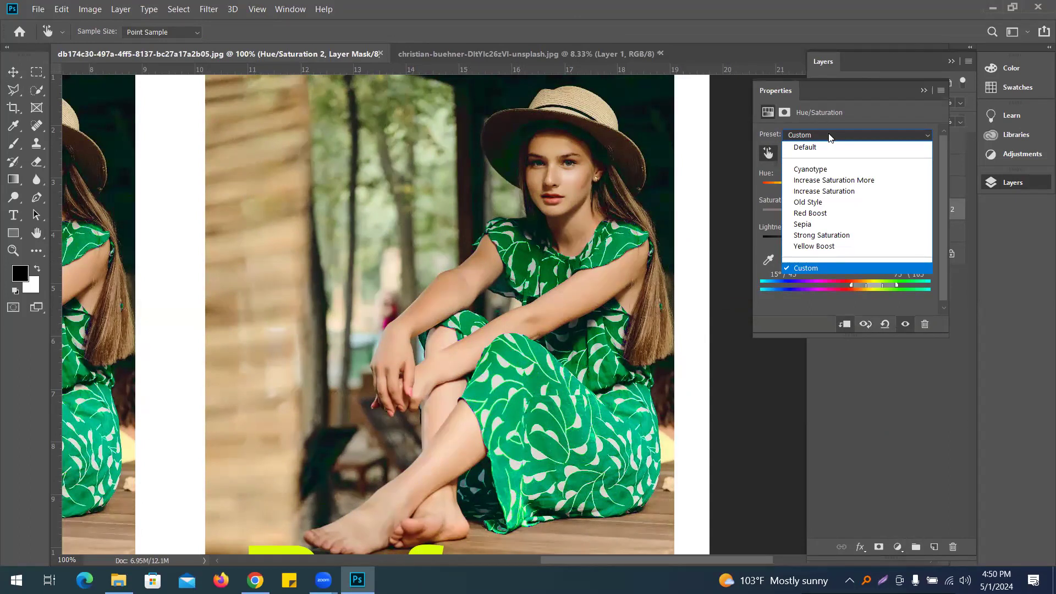
{"action": "left_click", "coordinate": [830, 137]}
Try sampling the dress with the eyedropper and stretching the affected color range to 198°/203° and 205°\121°.
{"action": "left_click", "coordinate": [769, 259]}
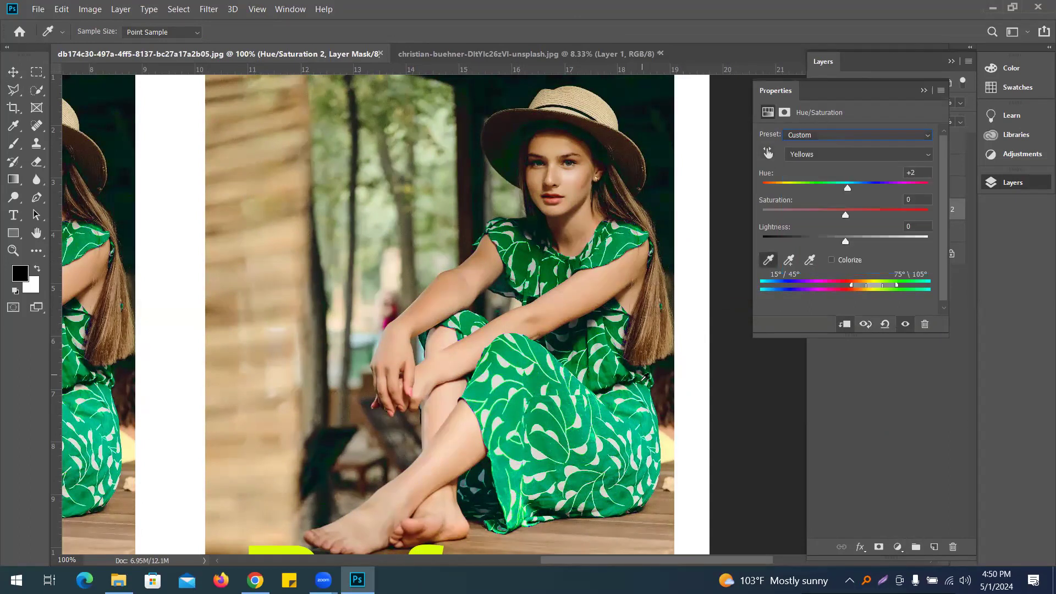
{"action": "left_click", "coordinate": [625, 385]}
{"action": "left_click_drag", "start_coordinate": [880, 286], "coordinate": [941, 294]}
{"action": "left_click", "coordinate": [850, 260]}
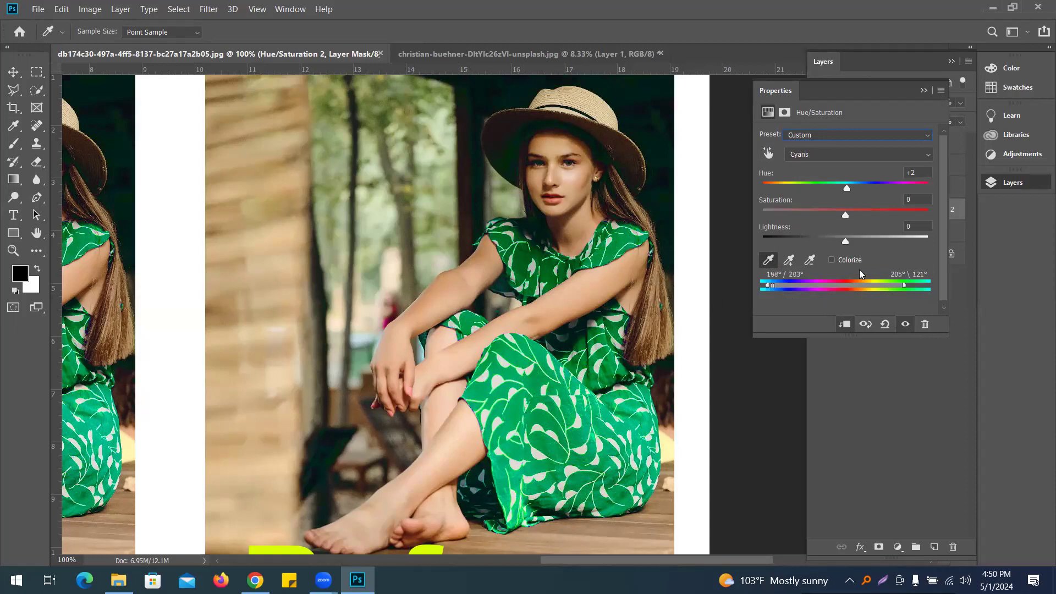
{"action": "left_click", "coordinate": [849, 259]}
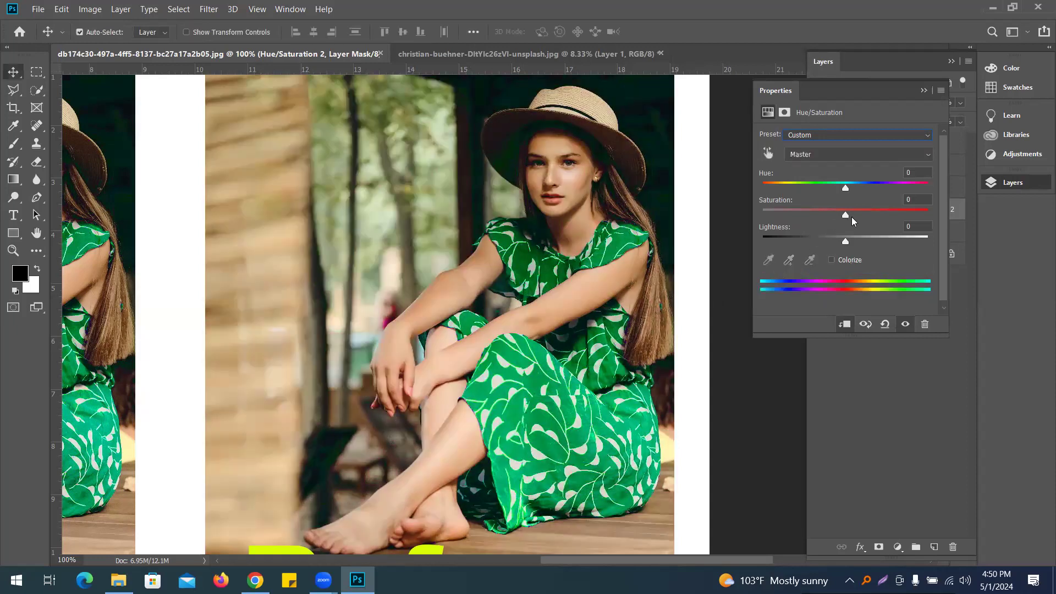
Target the dress with on-image adjustment and try a Lightness of -24 on the Cyans range.
{"action": "left_click", "coordinate": [768, 153]}
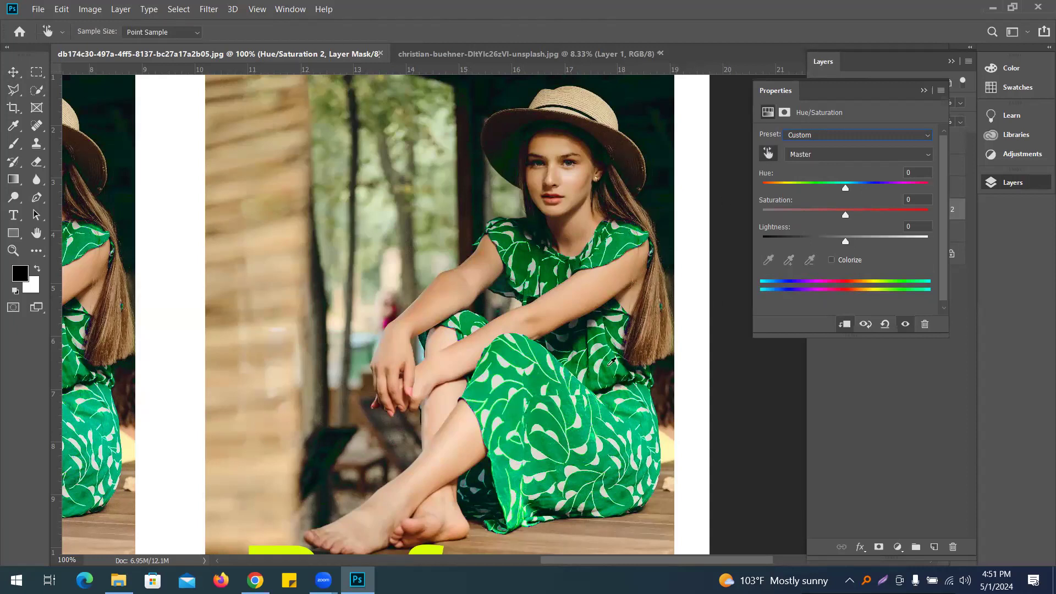
{"action": "left_click_drag", "start_coordinate": [583, 373], "coordinate": [584, 372]}
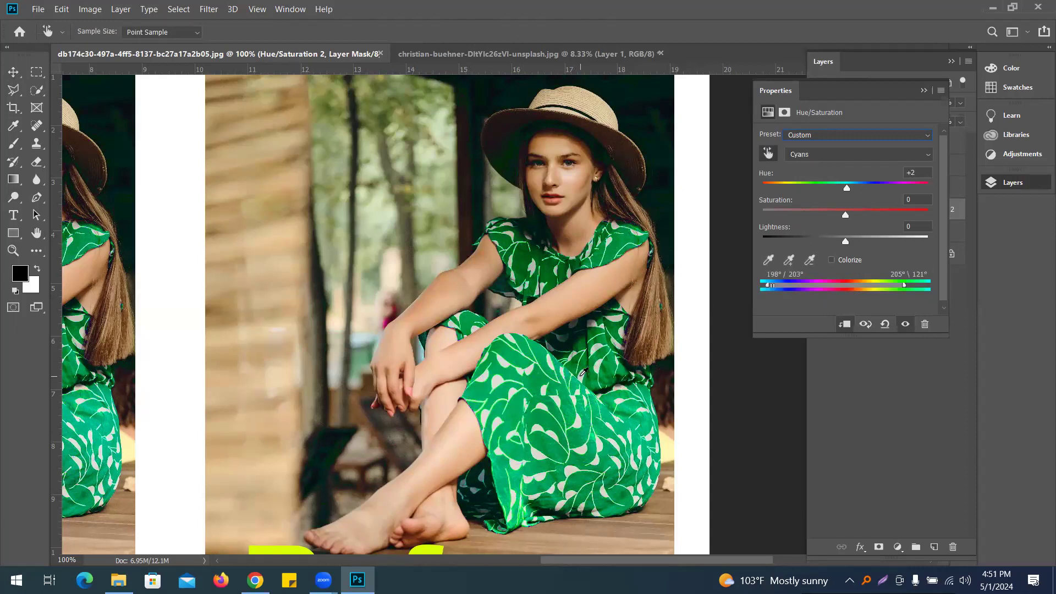
{"action": "left_click_drag", "start_coordinate": [847, 241], "coordinate": [825, 243]}
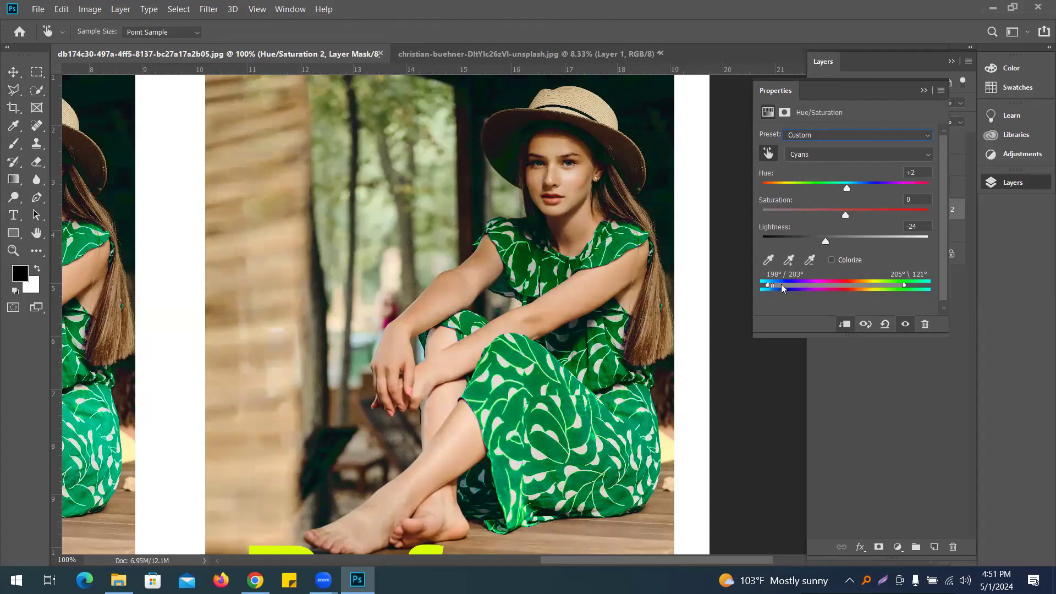
Try adding a dress color to the sampled range and moving the range limits to 301°/322° and 205°\247°.
{"action": "left_click", "coordinate": [789, 260]}
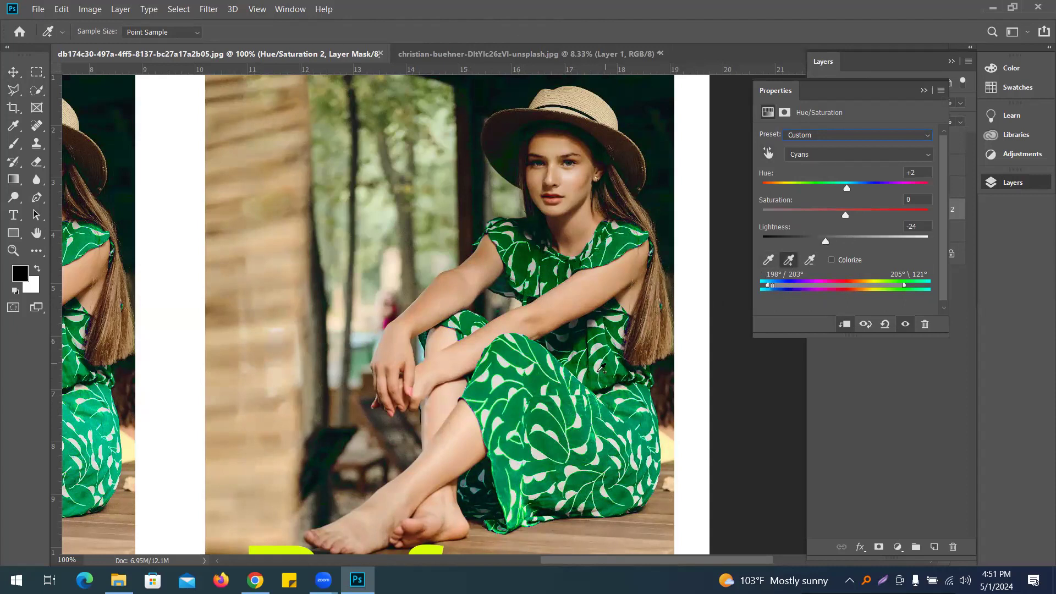
{"action": "left_click", "coordinate": [587, 371]}
{"action": "mouse_move", "coordinate": [906, 290]}
{"action": "left_mouse_down"}
{"action": "mouse_move", "coordinate": [927, 290]}
{"action": "mouse_move", "coordinate": [820, 287]}
{"action": "left_mouse_up"}
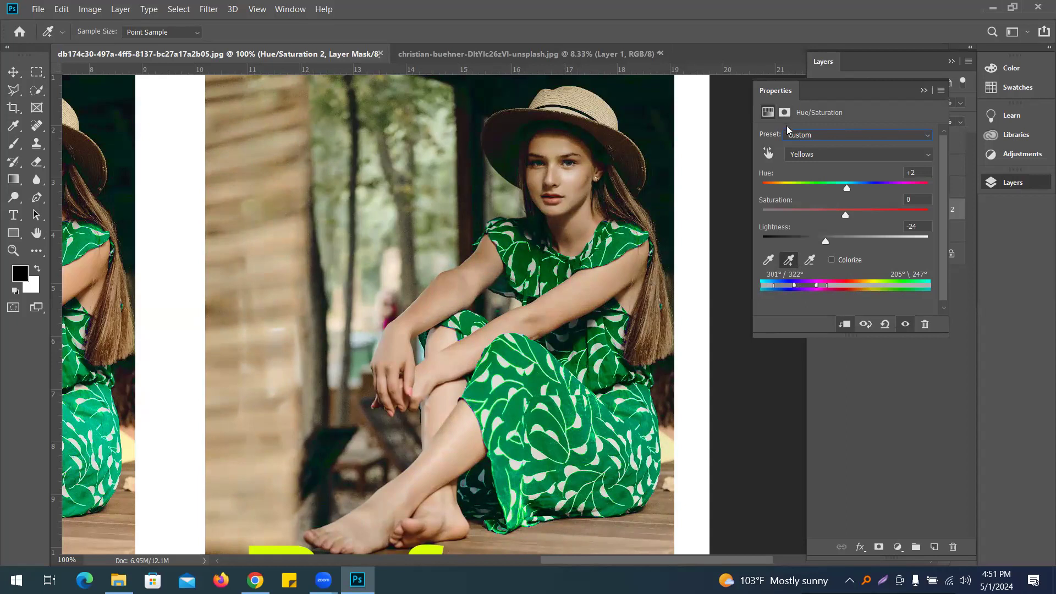
Reset the adjustment to the Default preset, then sample the dress's chest and move the affected range to 272°/345° and 346°\352°.
{"action": "left_click", "coordinate": [803, 137]}
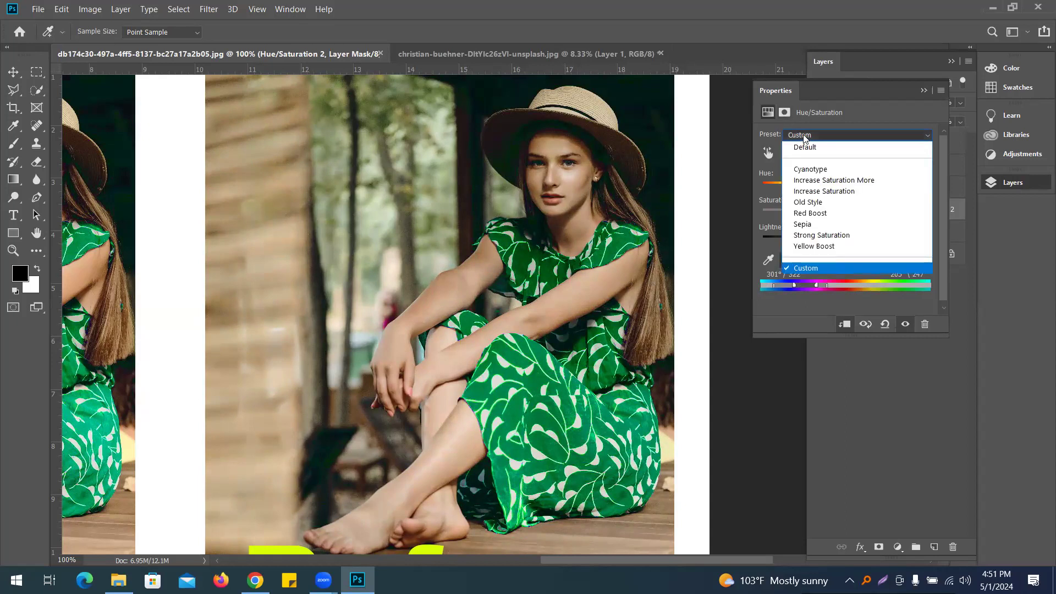
{"action": "left_click", "coordinate": [808, 145]}
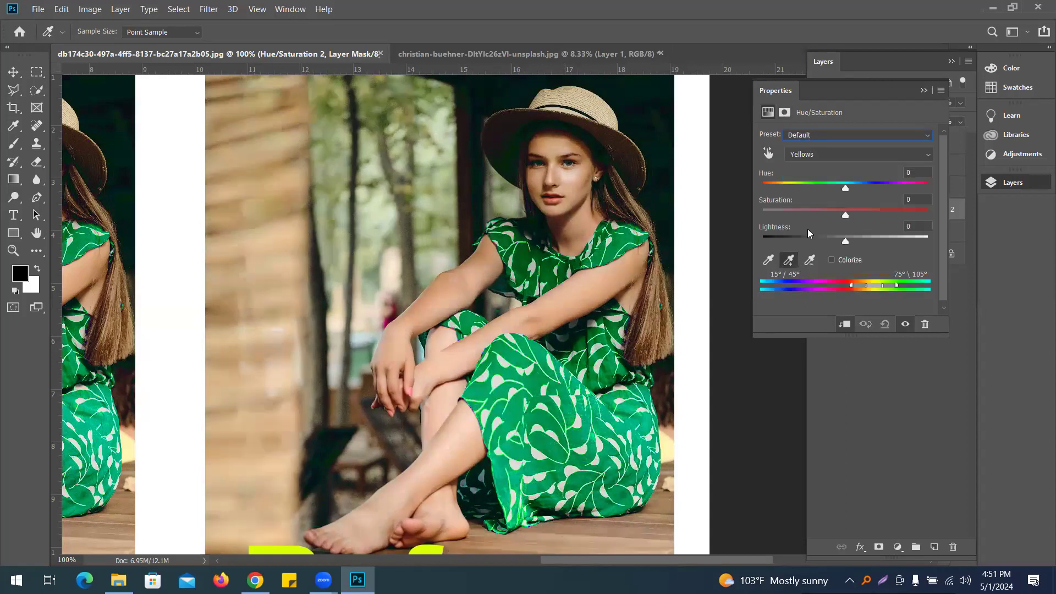
{"action": "left_click", "coordinate": [768, 260]}
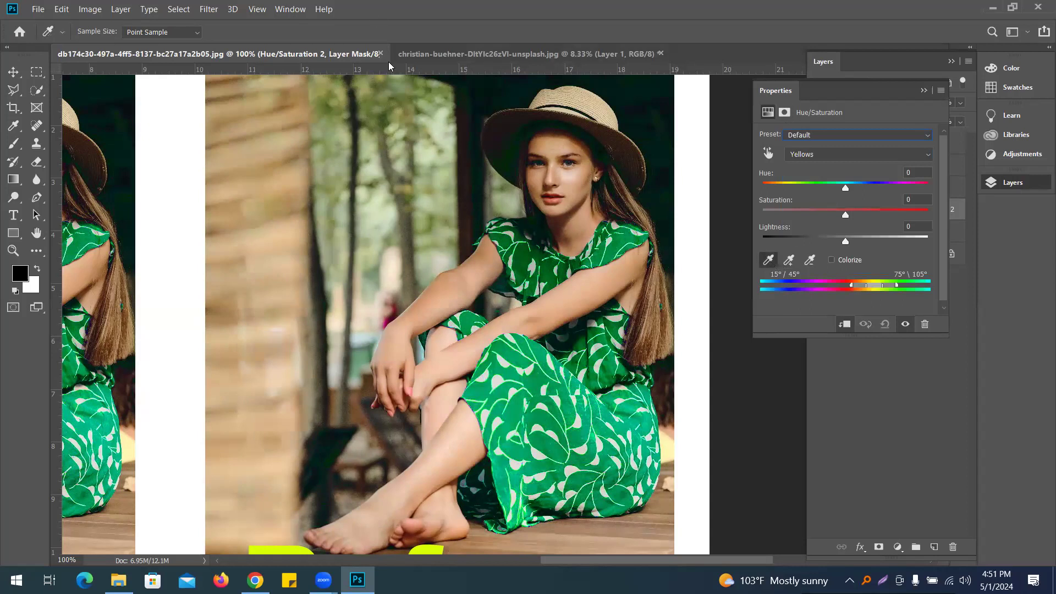
{"action": "left_click", "coordinate": [532, 266]}
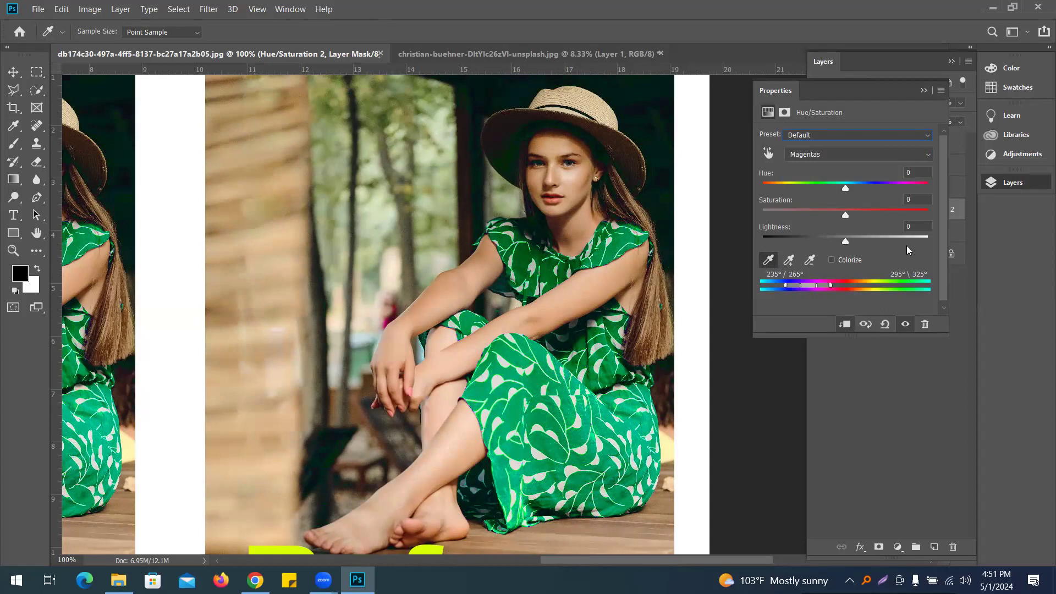
{"action": "mouse_move", "coordinate": [817, 288]}
{"action": "left_mouse_down"}
{"action": "mouse_move", "coordinate": [785, 291]}
{"action": "mouse_move", "coordinate": [831, 287]}
{"action": "mouse_move", "coordinate": [806, 286]}
{"action": "left_mouse_up"}
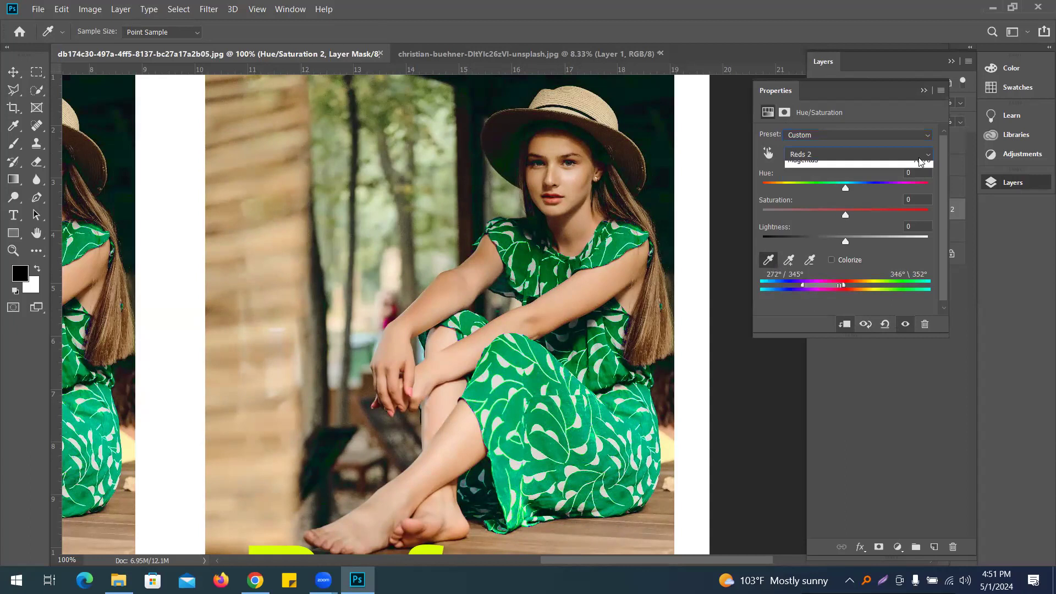
{"action": "left_click", "coordinate": [919, 159]}
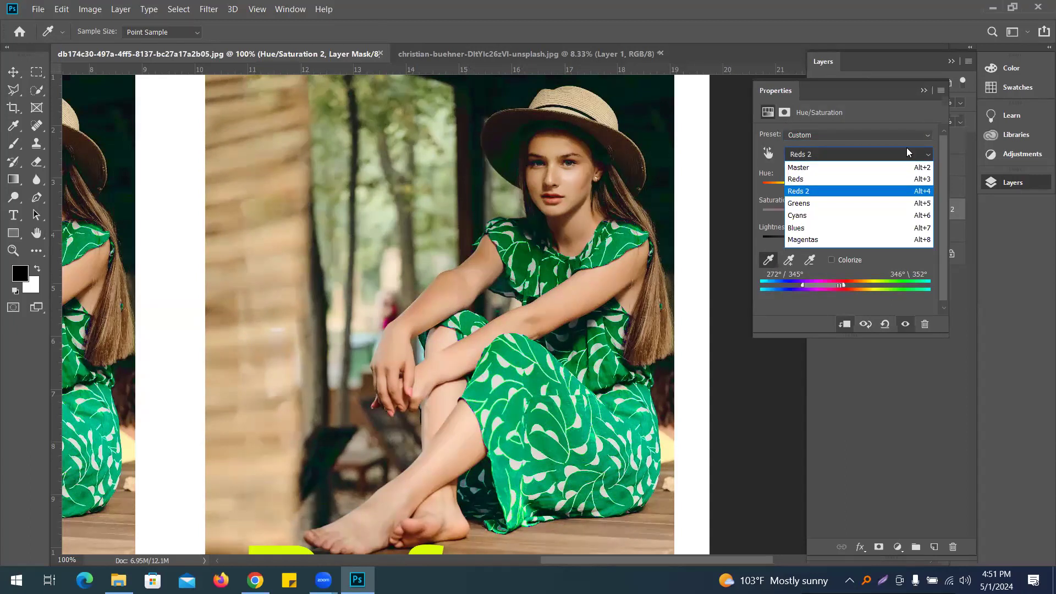
{"action": "left_click", "coordinate": [852, 155]}
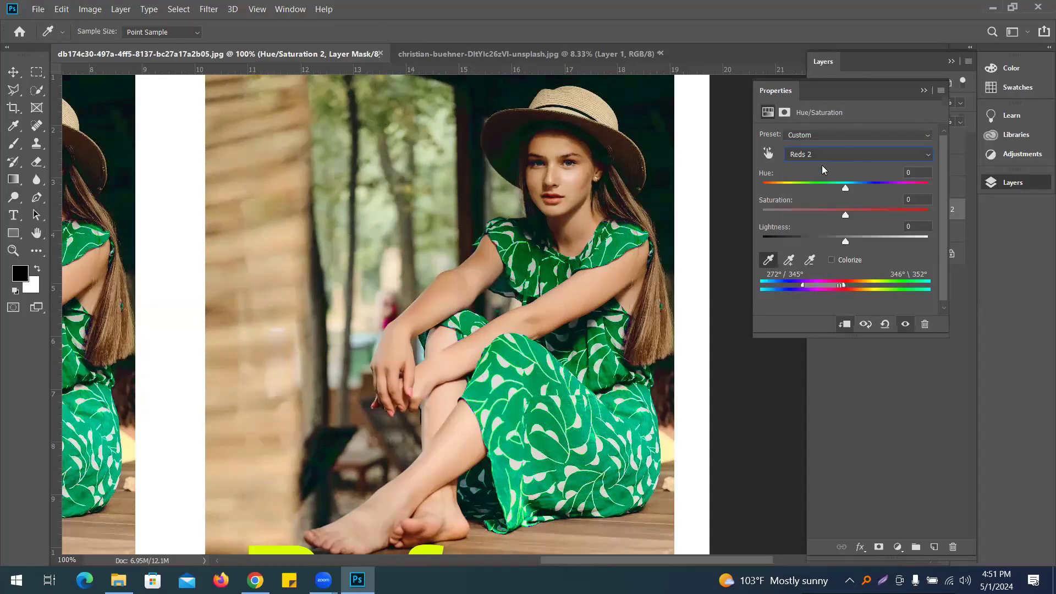
{"action": "left_click", "coordinate": [924, 92]}
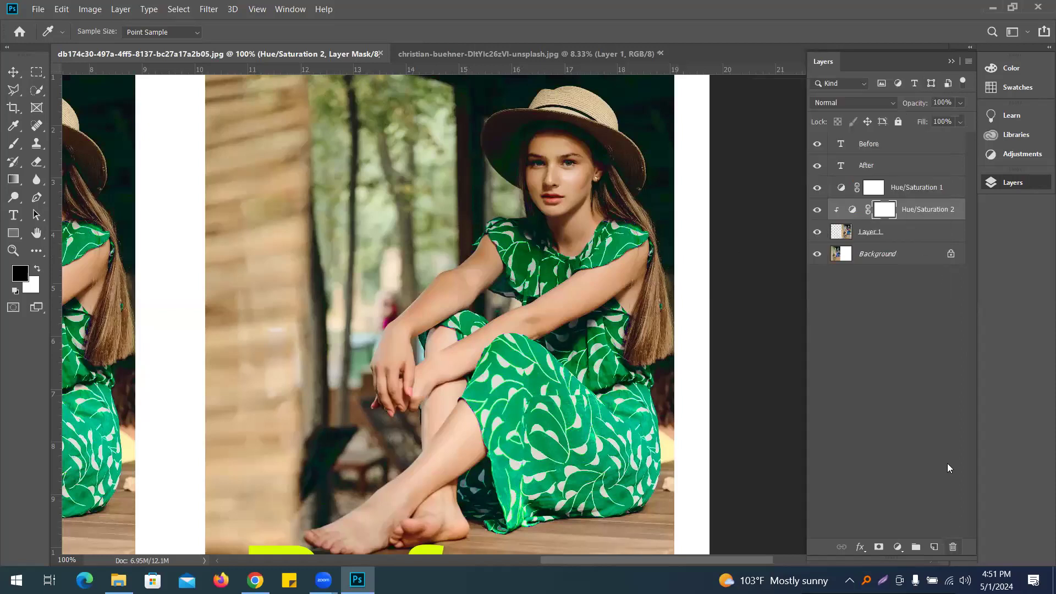
Clip the Hue/Saturation 1 layer to the layers below again and open its adjustment settings.
{"action": "left_click", "coordinate": [926, 194]}
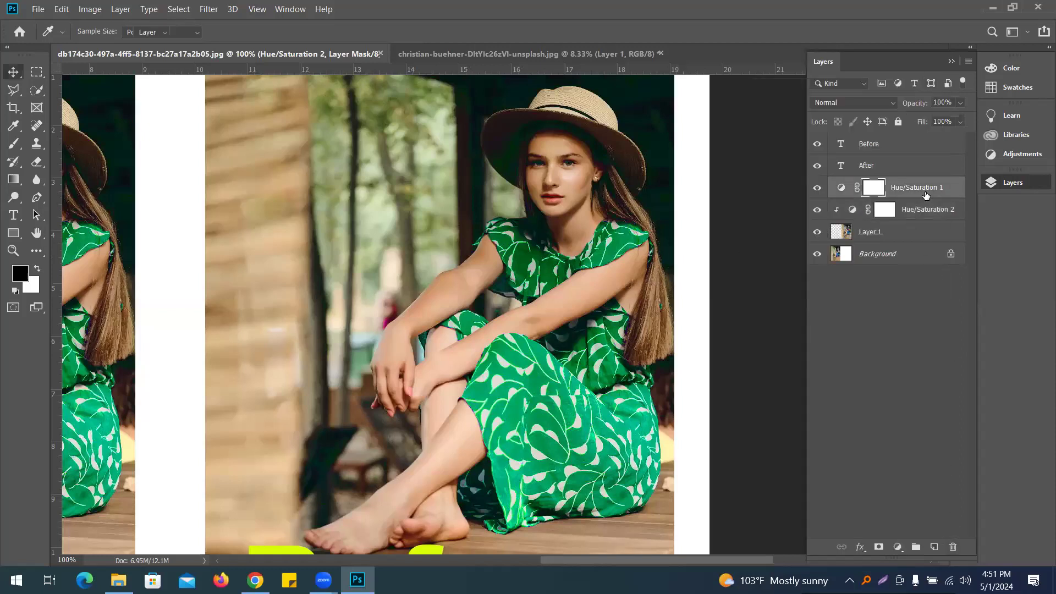
{"action": "left_click", "coordinate": [953, 546]}
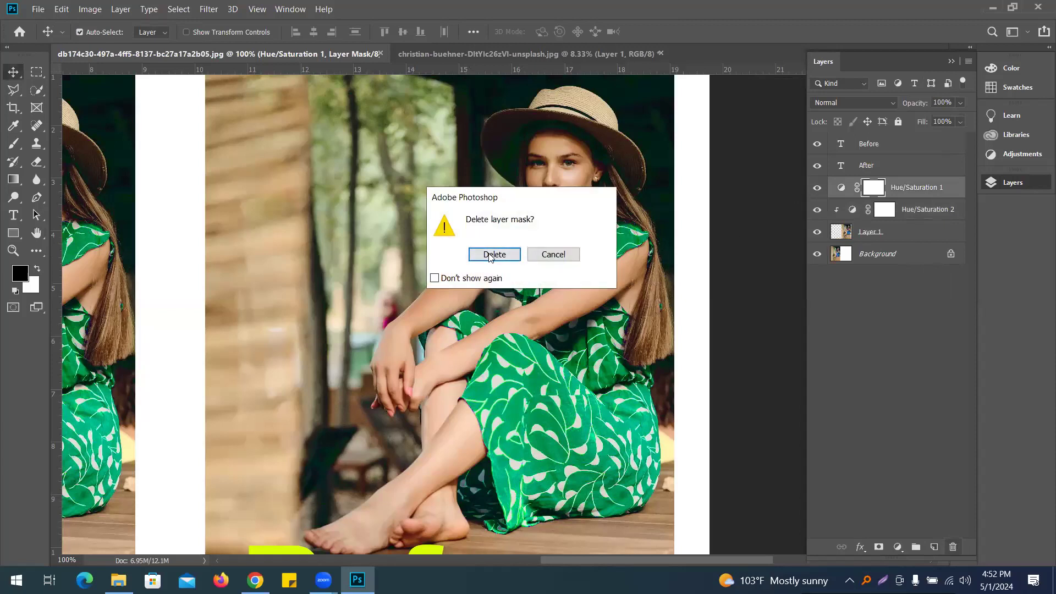
{"action": "left_click", "coordinate": [554, 254]}
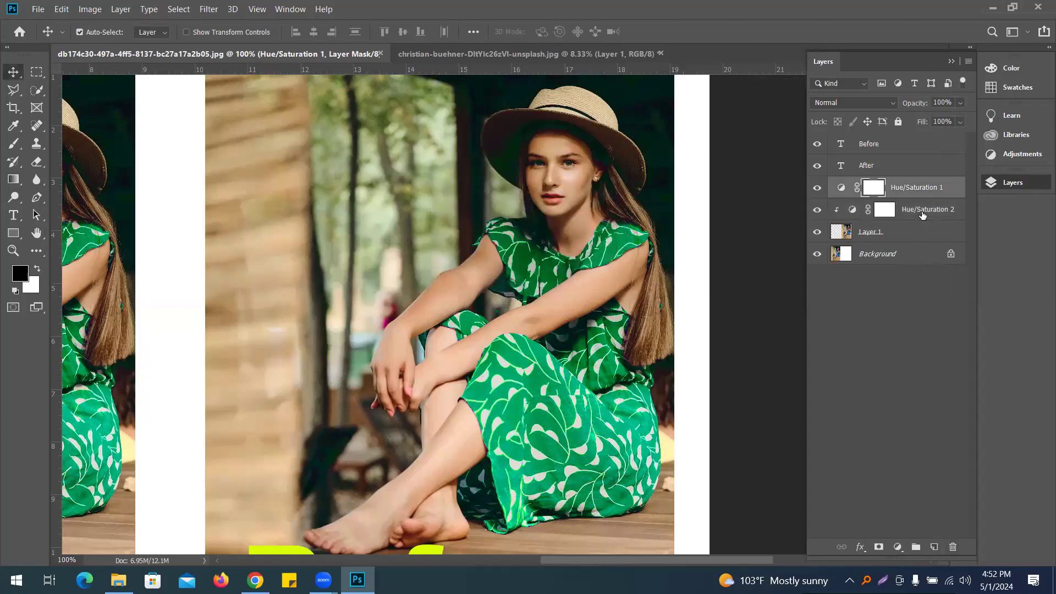
{"action": "left_click", "coordinate": [949, 198], "text": "alt"}
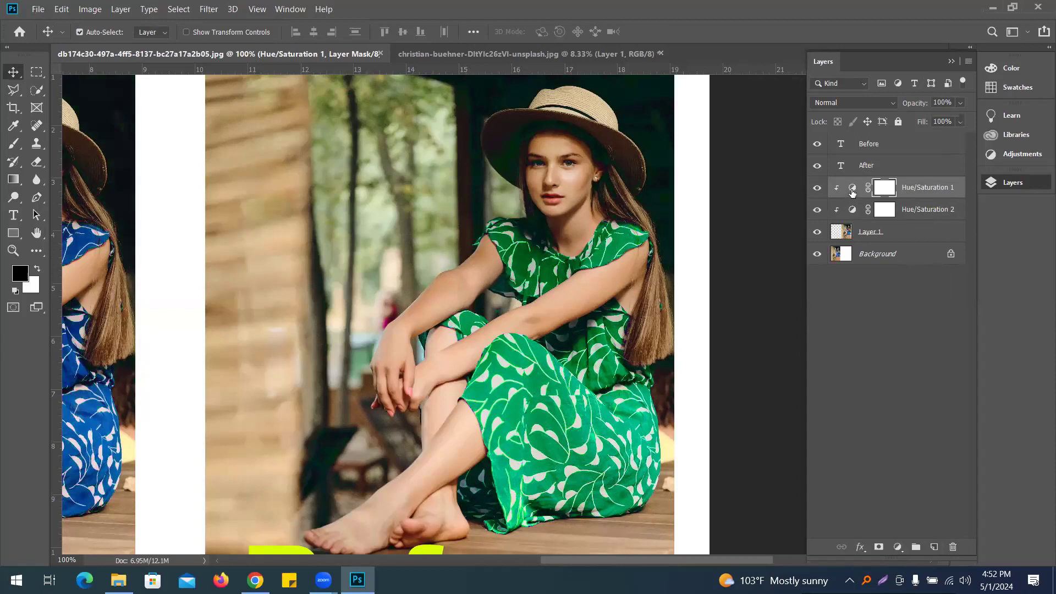
{"action": "double_click", "coordinate": [852, 189]}
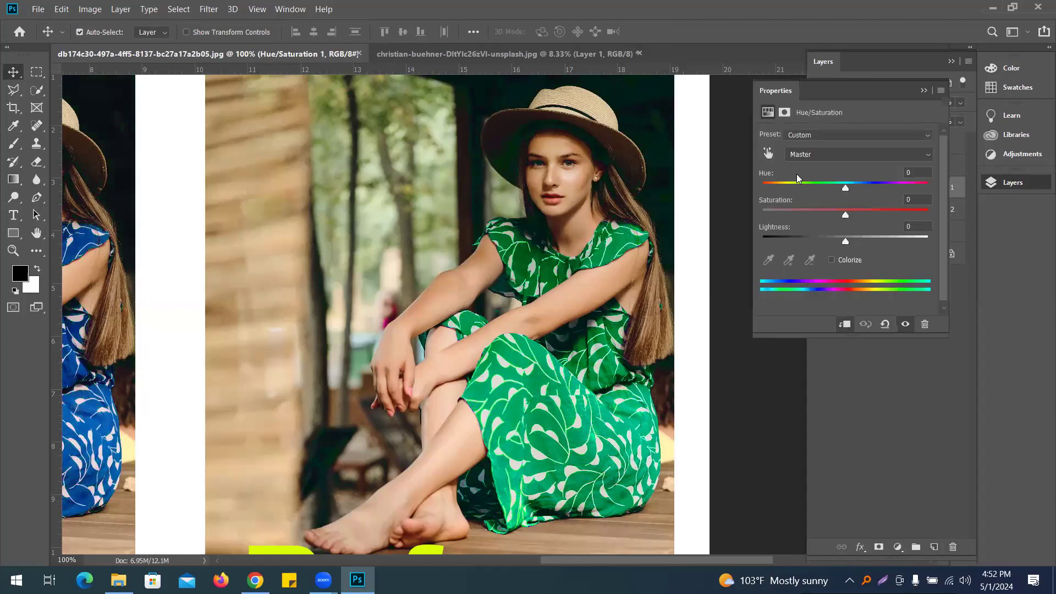
Select the Reds range of Hue/Saturation 1 and try lowering its Lightness to -12.
{"action": "left_click", "coordinate": [810, 154]}
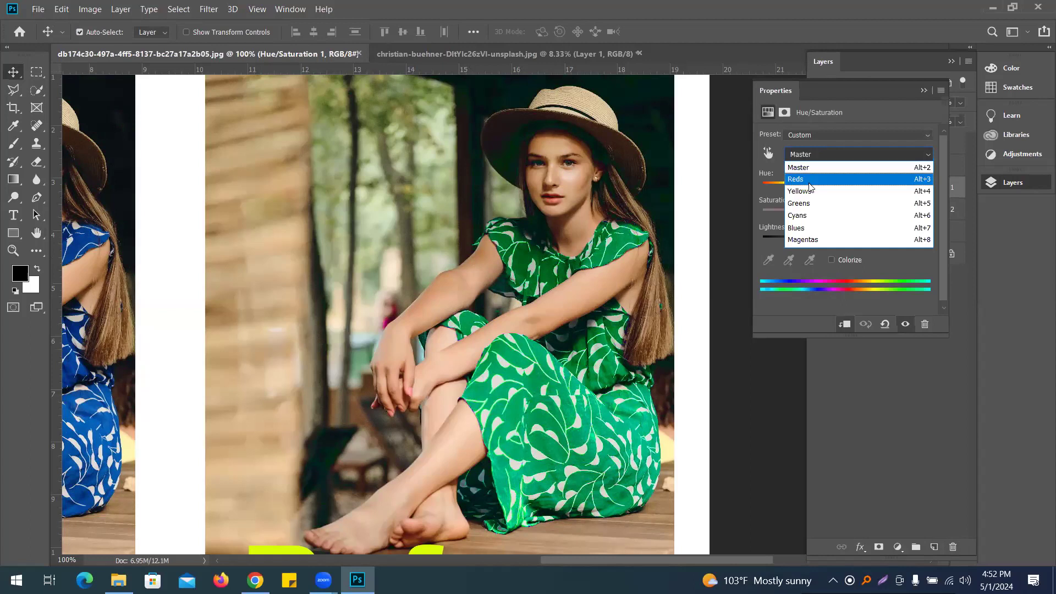
{"action": "left_click", "coordinate": [806, 179]}
{"action": "mouse_move", "coordinate": [845, 242]}
{"action": "left_mouse_down"}
{"action": "mouse_move", "coordinate": [906, 238]}
{"action": "mouse_move", "coordinate": [824, 241]}
{"action": "mouse_move", "coordinate": [847, 239]}
{"action": "left_mouse_up"}
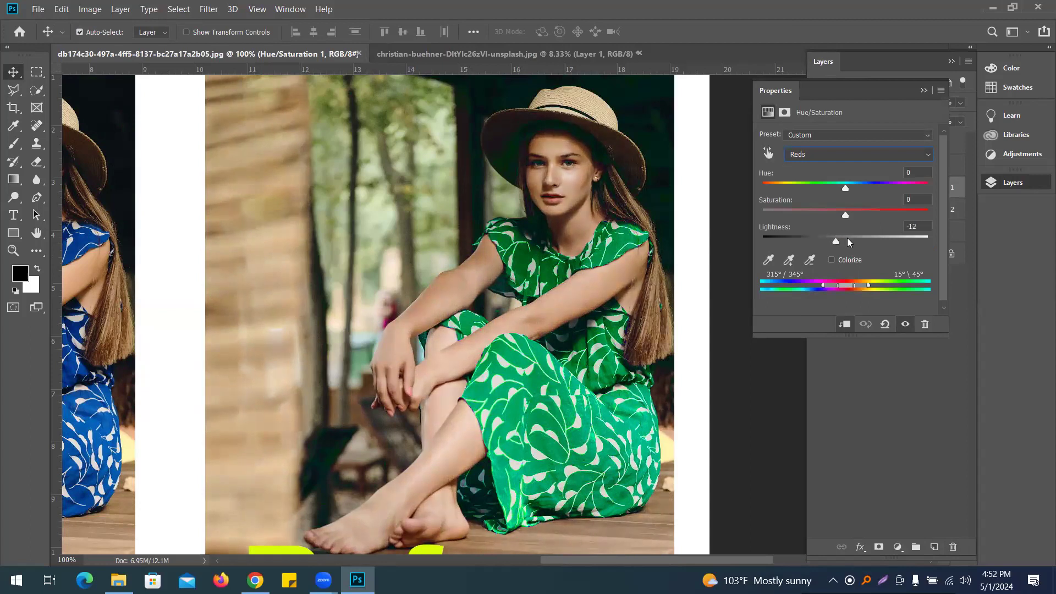
Sample the dress's shoulder with the on-image adjustment tool to target the Yellows range, and deselect all layers.
{"action": "left_click", "coordinate": [768, 154]}
{"action": "left_click", "coordinate": [609, 241]}
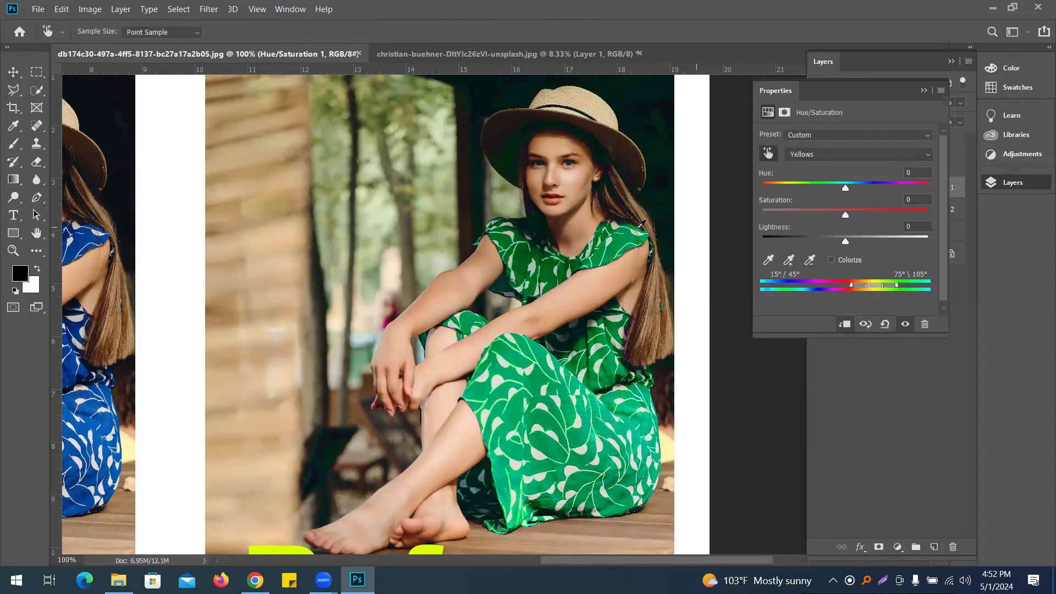
{"action": "mouse_move", "coordinate": [609, 241]}
{"action": "left_mouse_down"}
{"action": "mouse_move", "coordinate": [672, 242]}
{"action": "mouse_move", "coordinate": [517, 243]}
{"action": "mouse_move", "coordinate": [611, 246]}
{"action": "left_mouse_up"}
{"action": "left_click", "coordinate": [769, 153]}
{"action": "left_click", "coordinate": [898, 459]}
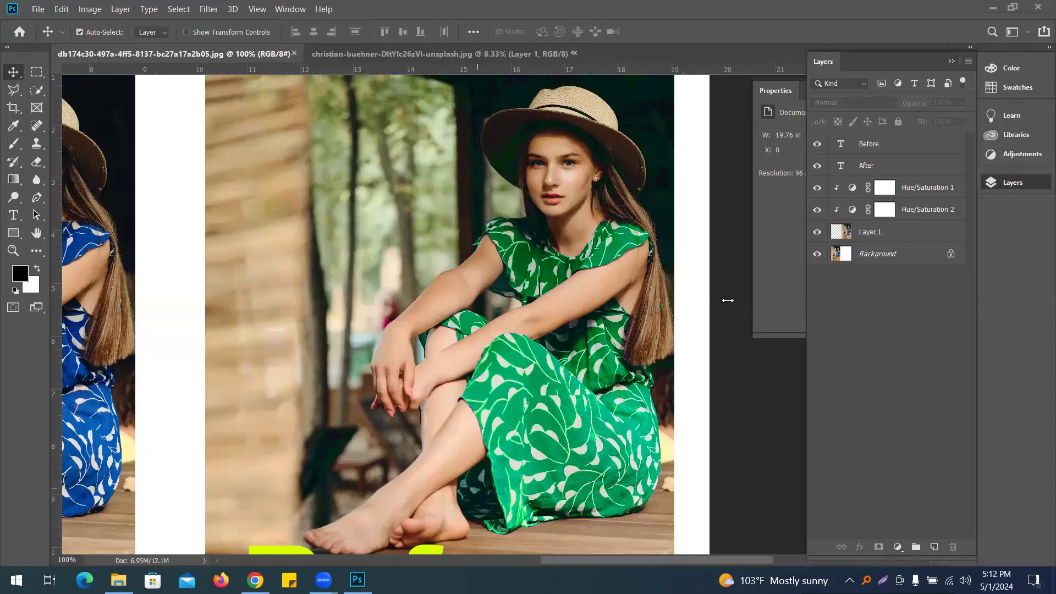
Close the woman's dress document and the man's shirt document without saving their changes.
{"action": "key", "text": "ctrl"}
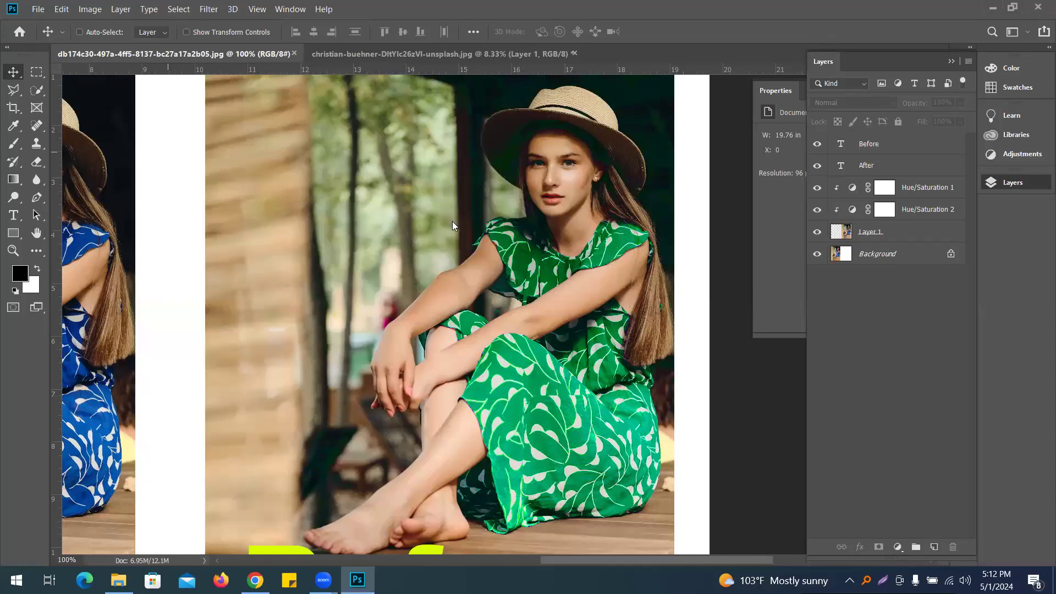
{"action": "key", "text": "ctrl+w"}
{"action": "left_click", "coordinate": [549, 253]}
{"action": "key", "text": "ctrl+w"}
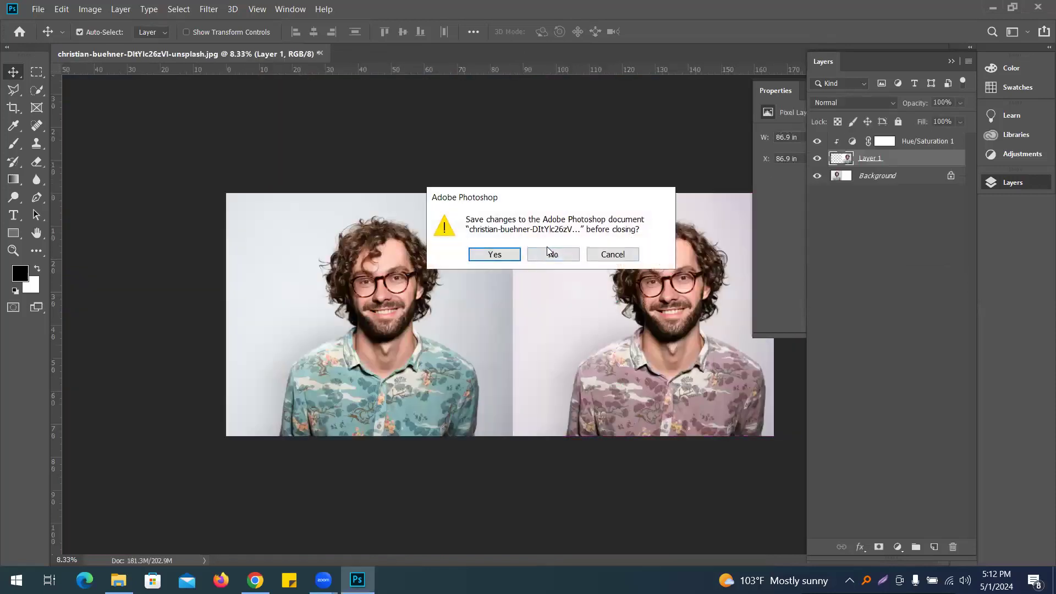
{"action": "left_click", "coordinate": [547, 251]}
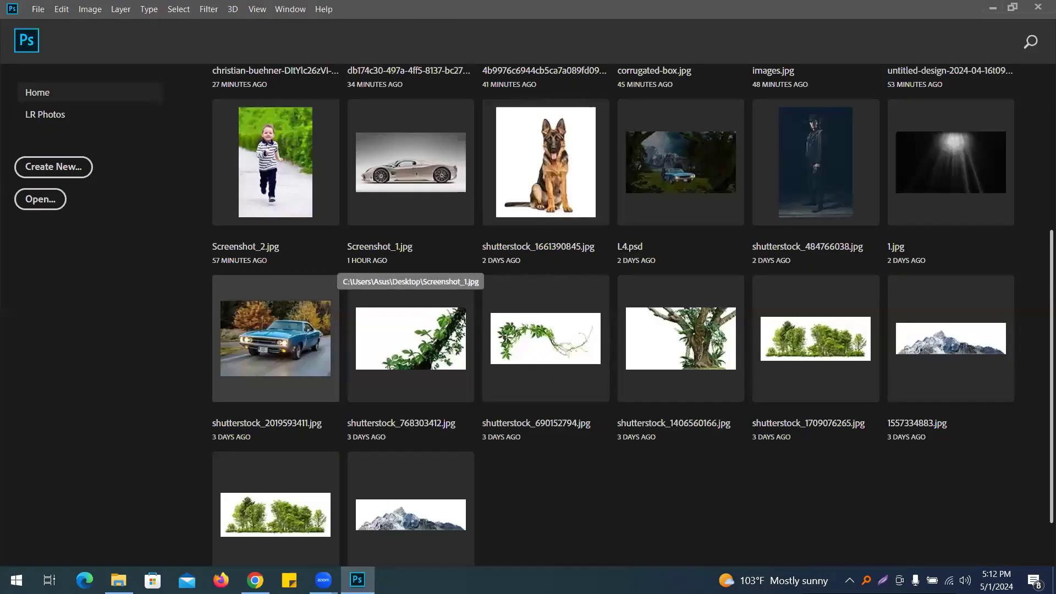
Switch to Chrome, search Google for "sopt face" and show the image results.
{"action": "key", "text": "alt+Tab"}
{"action": "left_click", "coordinate": [227, 44]}
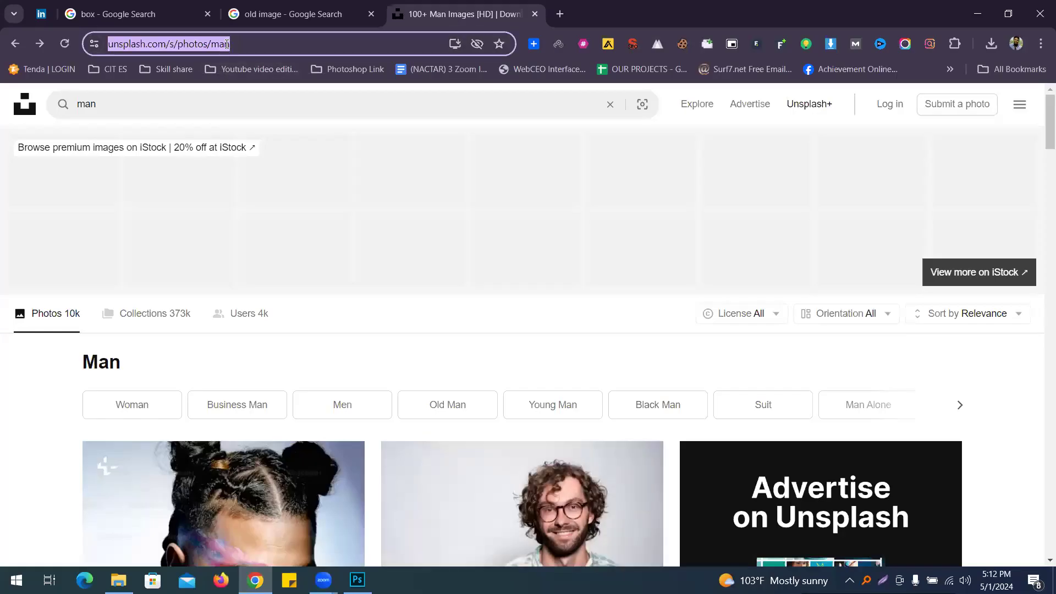
{"action": "type", "text": "sopt"}
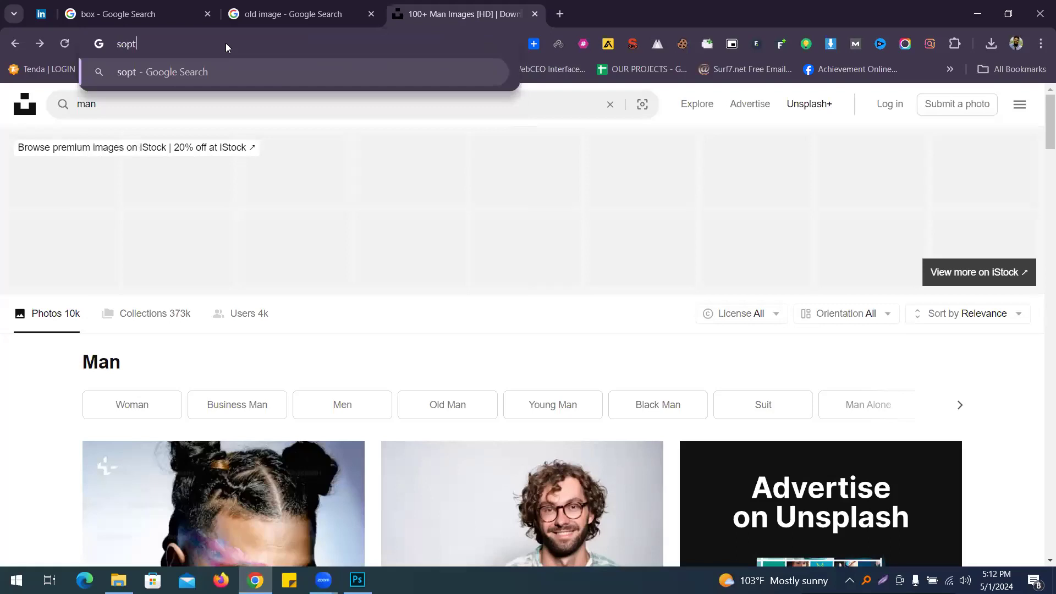
{"action": "type", "text": " face"}
{"action": "key", "text": "Return"}
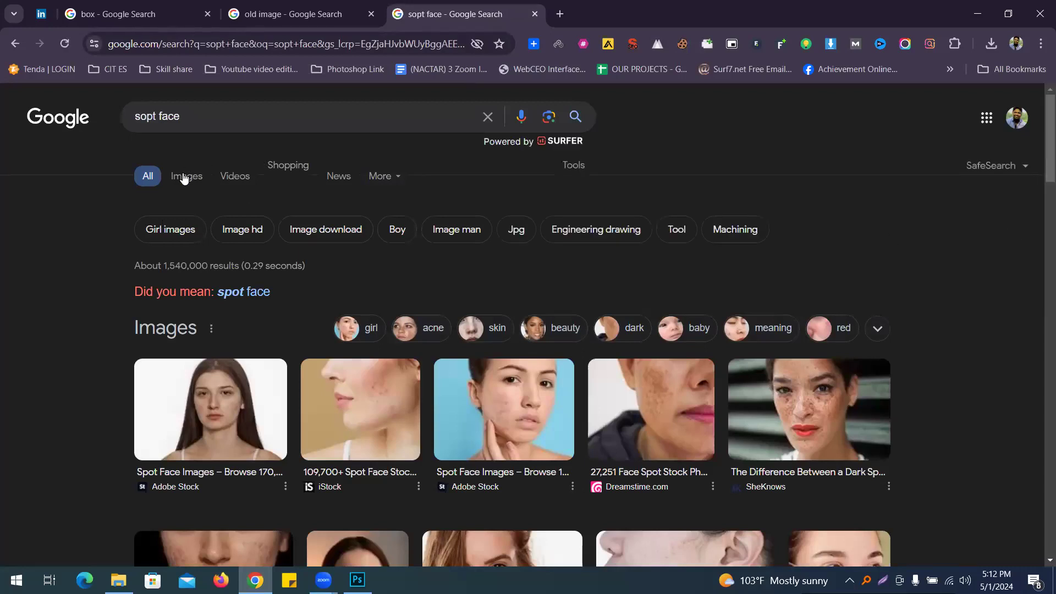
{"action": "left_click", "coordinate": [245, 288]}
Look through the image results for a close-up face photo with visible skin blemishes.
{"action": "scroll", "coordinate": [276, 296], "scroll_direction": "down", "scroll_amount": 3}
{"action": "scroll", "coordinate": [276, 296], "scroll_direction": "down", "scroll_amount": 5}
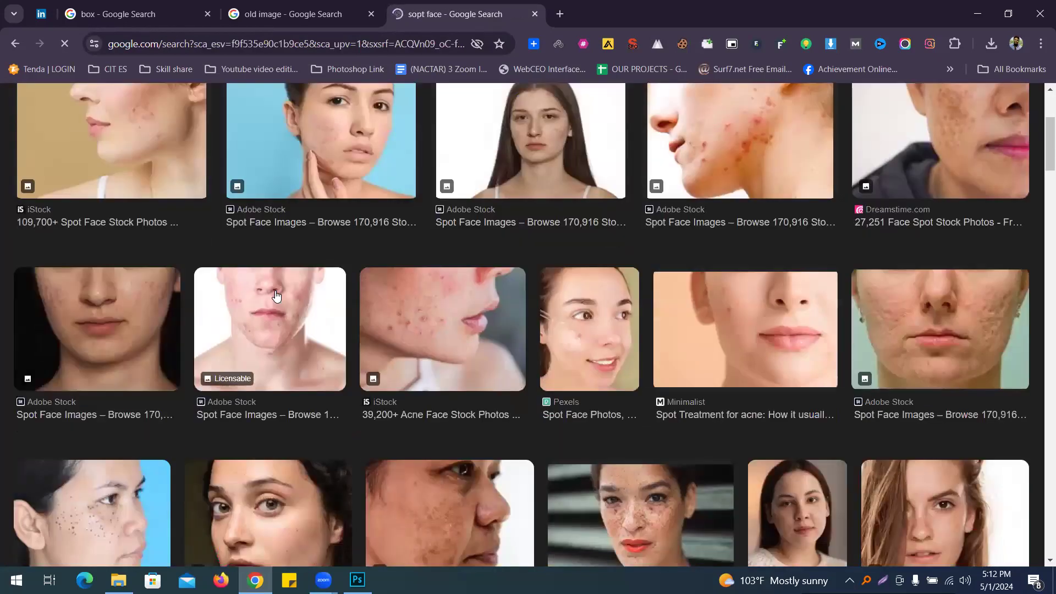
{"action": "scroll", "coordinate": [277, 302], "scroll_direction": "down", "scroll_amount": 4}
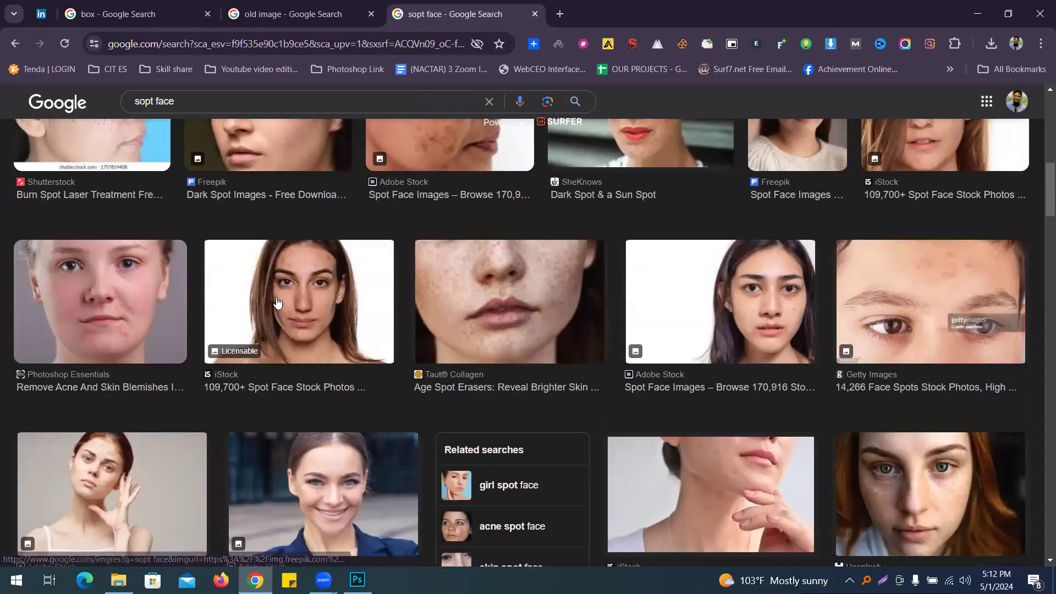
{"action": "scroll", "coordinate": [279, 300], "scroll_direction": "down", "scroll_amount": 9}
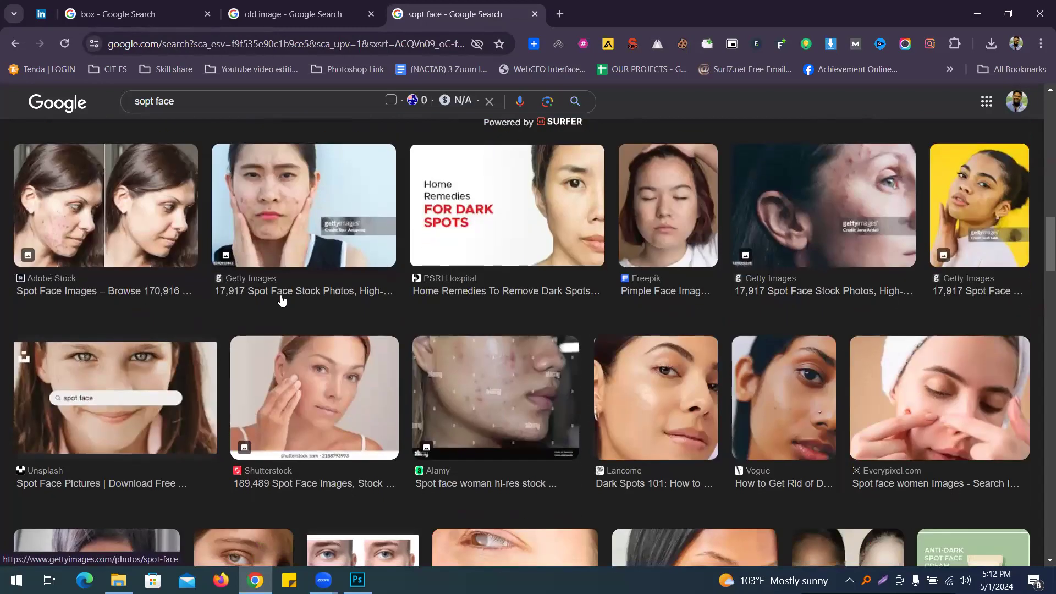
{"action": "scroll", "coordinate": [283, 300], "scroll_direction": "down", "scroll_amount": 4}
{"action": "scroll", "coordinate": [307, 311], "scroll_direction": "down", "scroll_amount": 6}
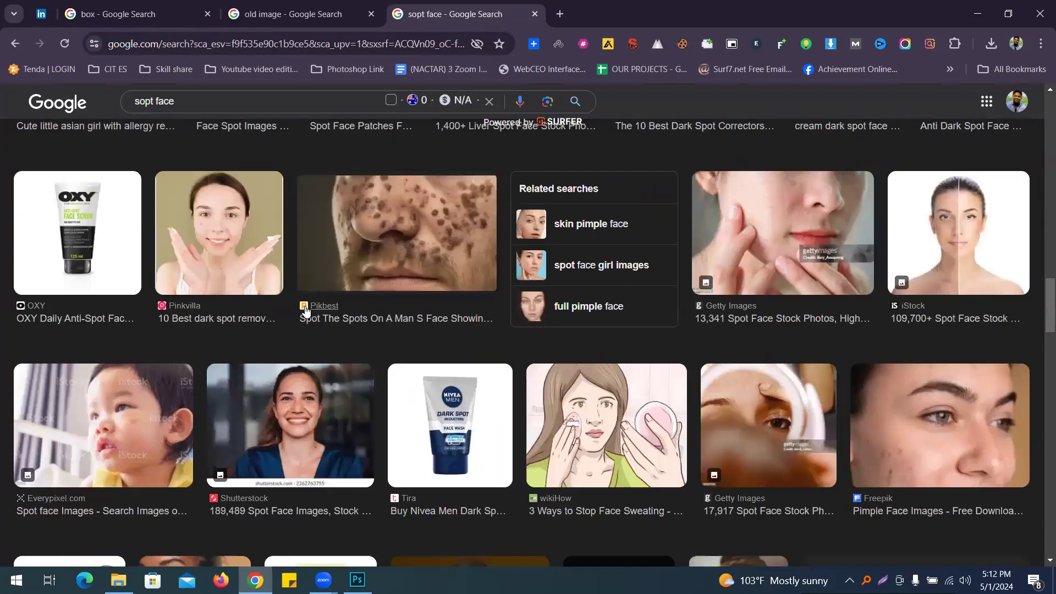
{"action": "scroll", "coordinate": [307, 309], "scroll_direction": "down", "scroll_amount": 1}
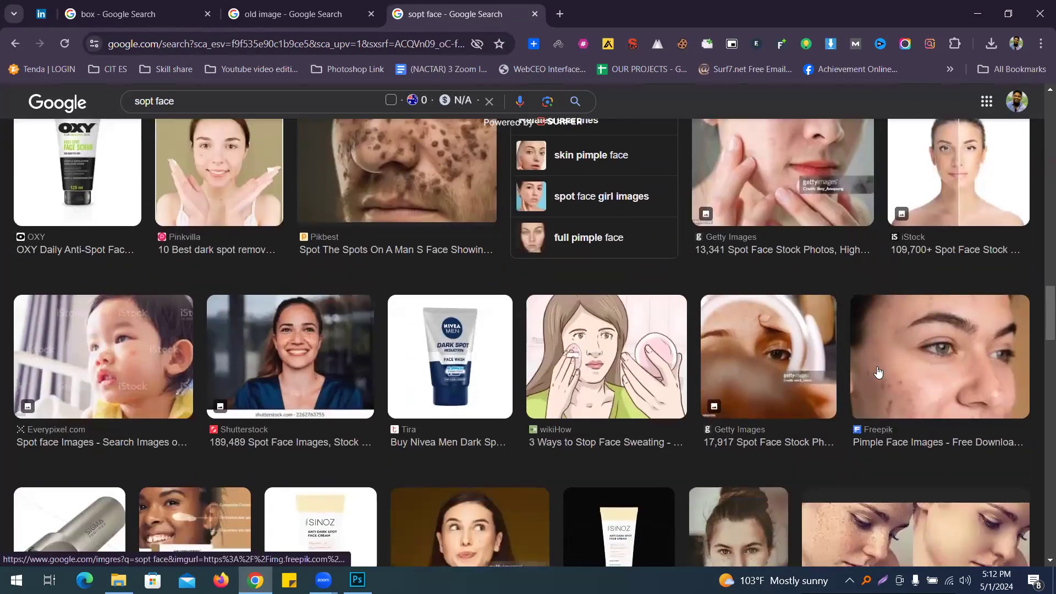
{"action": "scroll", "coordinate": [877, 370], "scroll_direction": "down", "scroll_amount": 4}
{"action": "scroll", "coordinate": [824, 368], "scroll_direction": "up", "scroll_amount": 2}
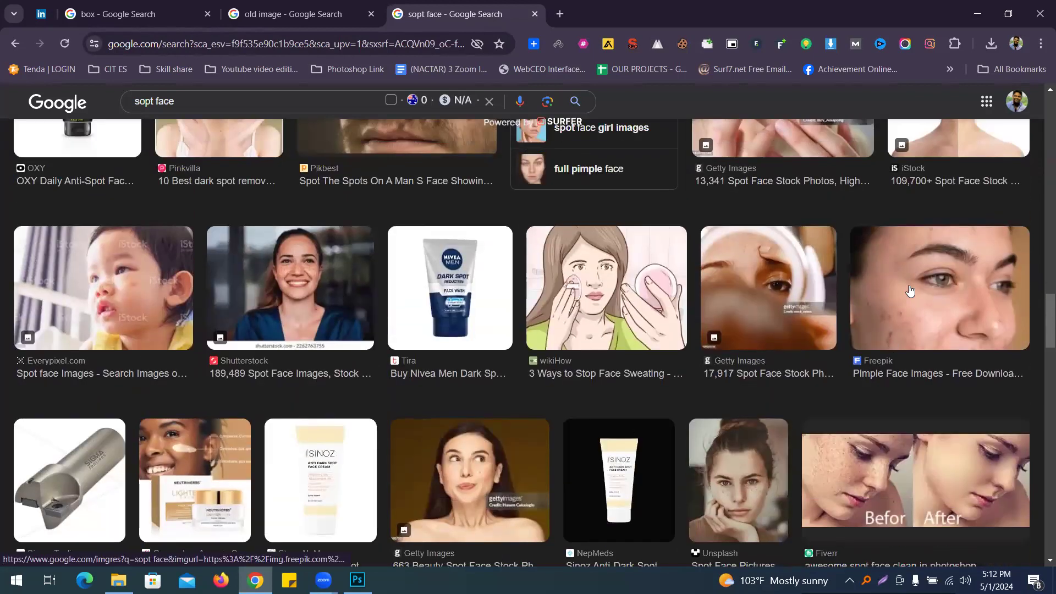
{"action": "left_click", "coordinate": [893, 292]}
{"action": "scroll", "coordinate": [567, 302], "scroll_direction": "down", "scroll_amount": 1}
{"action": "scroll", "coordinate": [690, 312], "scroll_direction": "down", "scroll_amount": 4}
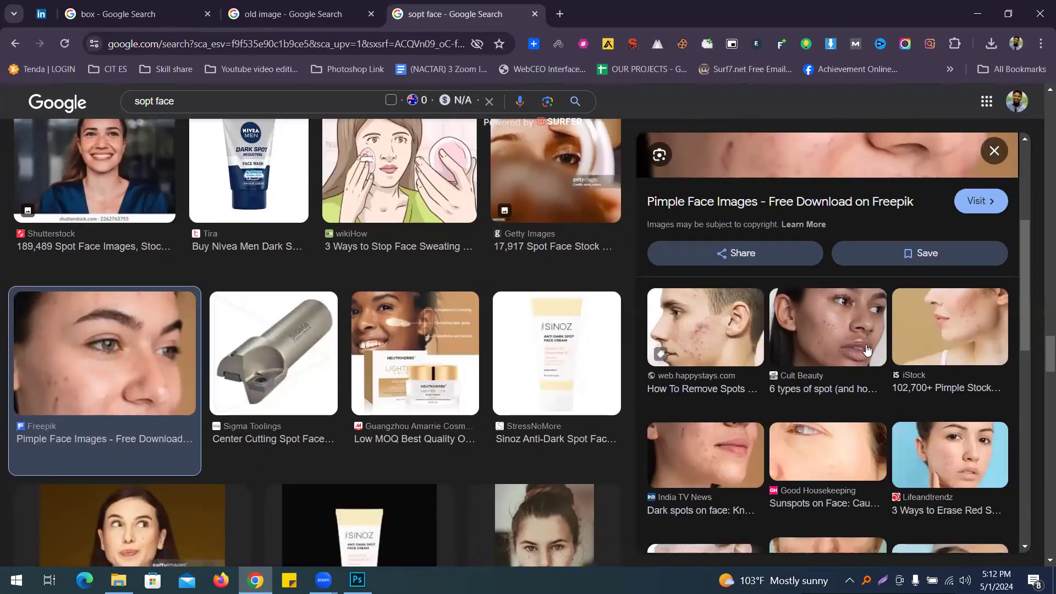
{"action": "left_click", "coordinate": [950, 309]}
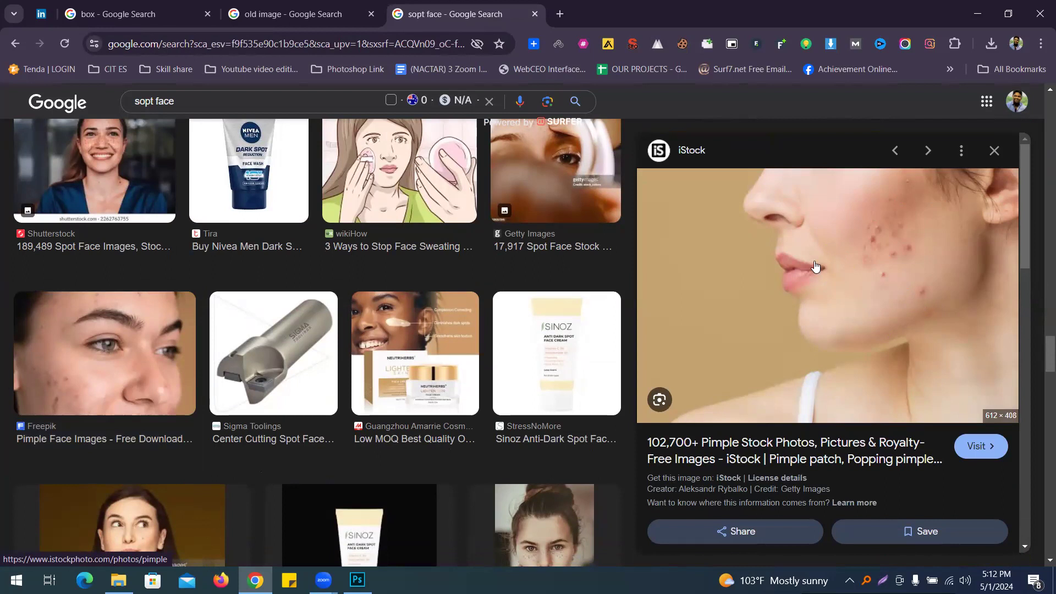
{"action": "right_click", "coordinate": [820, 226]}
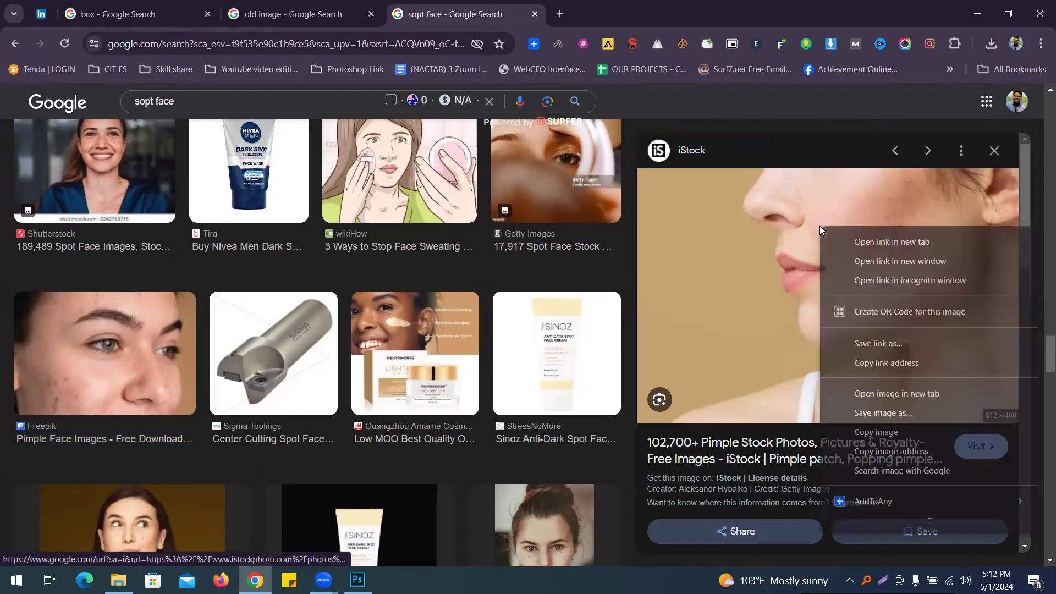
{"action": "left_click", "coordinate": [907, 410]}
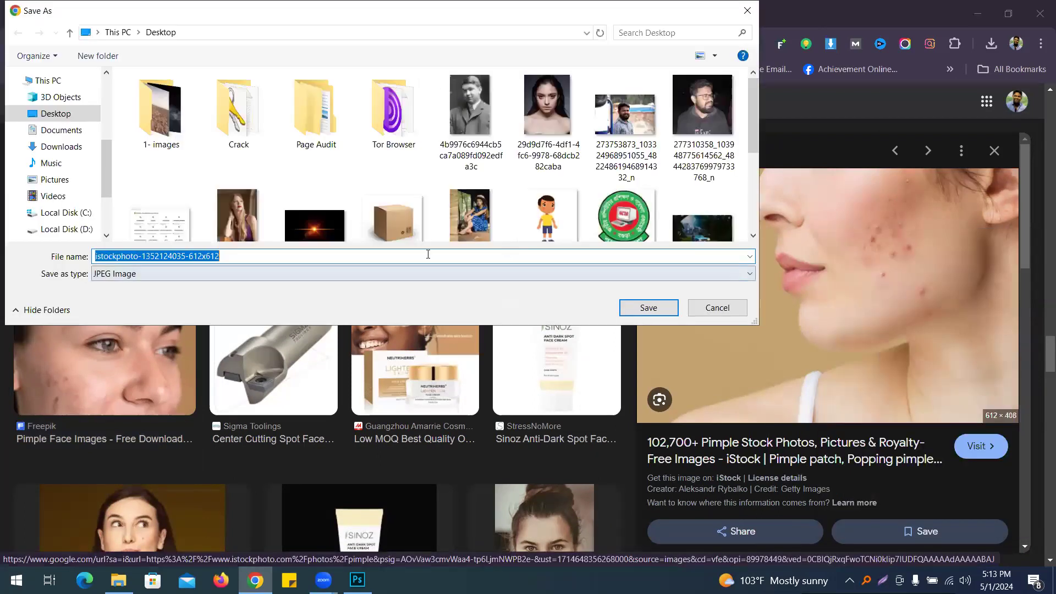
{"action": "left_click", "coordinate": [648, 308]}
{"action": "left_click", "coordinate": [358, 580]}
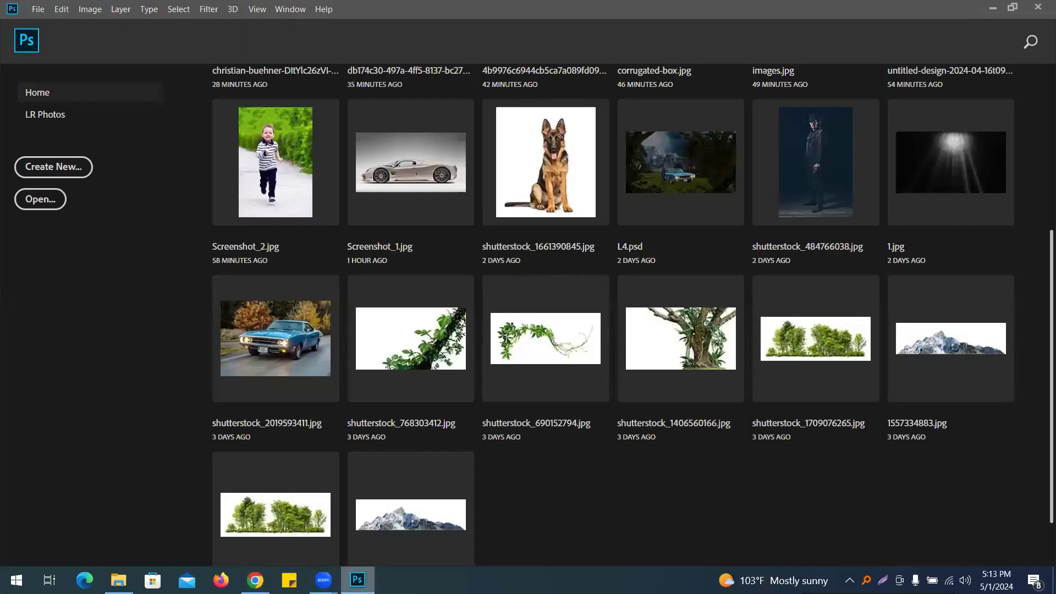
{"action": "key", "text": "ctrl+o"}
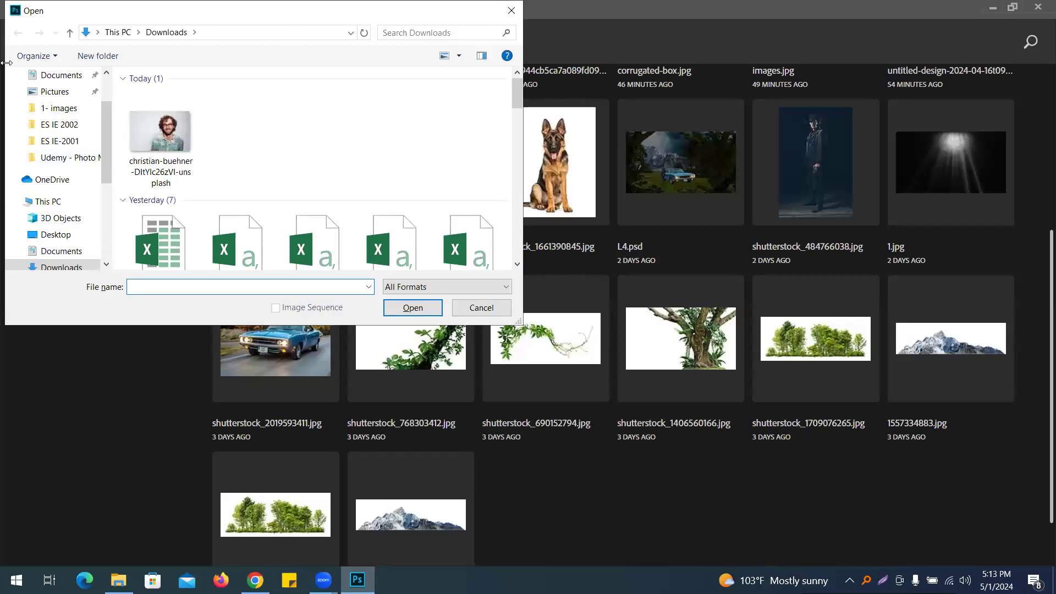
{"action": "scroll", "coordinate": [83, 122], "scroll_direction": "up", "scroll_amount": 2}
{"action": "left_click", "coordinate": [55, 102]}
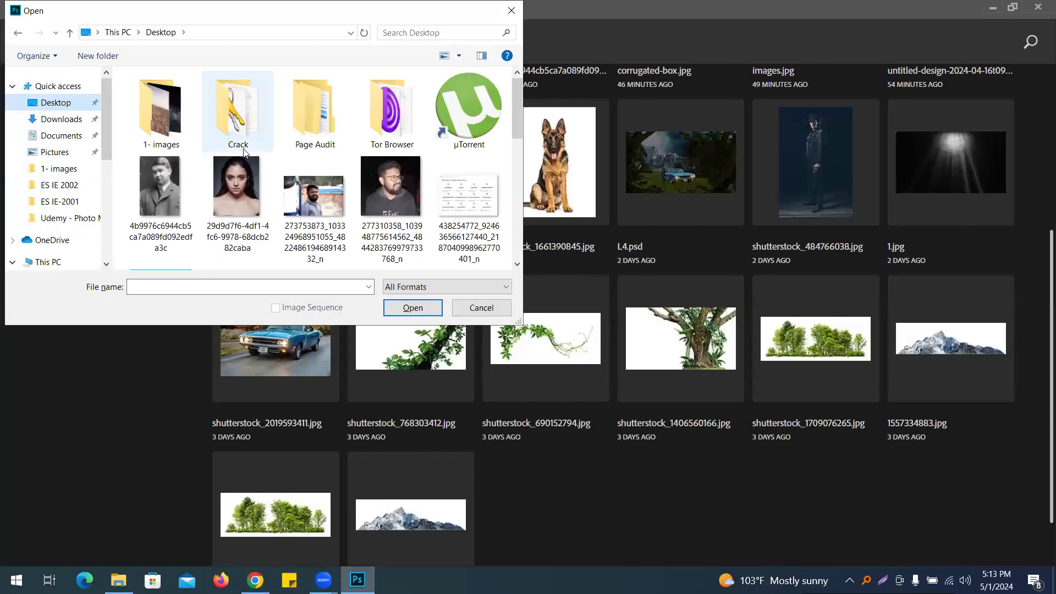
{"action": "scroll", "coordinate": [244, 187], "scroll_direction": "down", "scroll_amount": 3}
{"action": "scroll", "coordinate": [245, 187], "scroll_direction": "down", "scroll_amount": 3}
{"action": "double_click", "coordinate": [297, 134]}
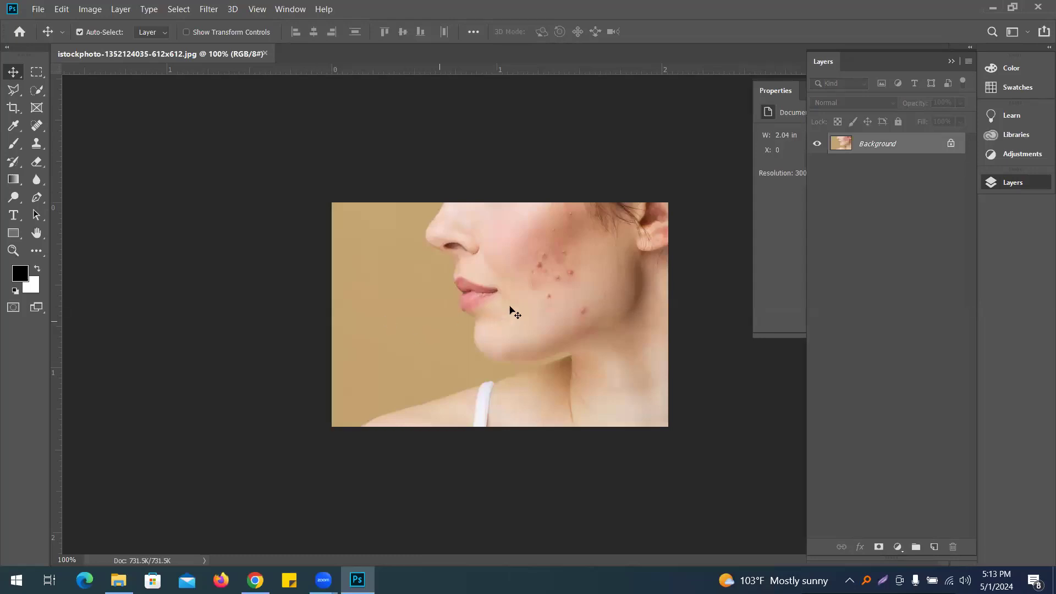
Remove the single red pimple below the cheek's blemish cluster with the Content-Aware Spot Healing Brush at size 19.
{"action": "left_click", "coordinate": [544, 288], "text": "ctrl"}
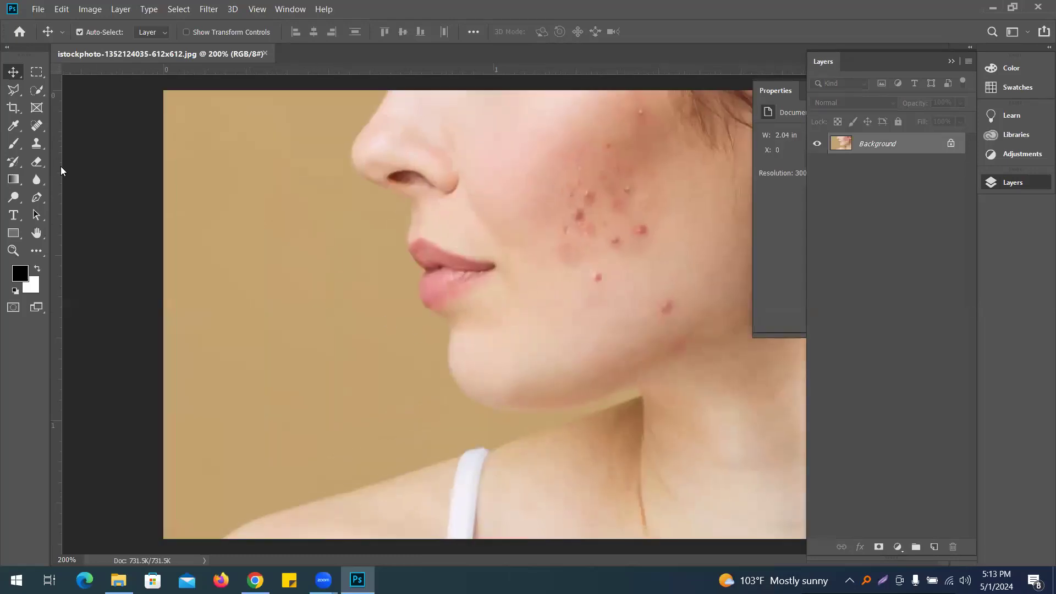
{"action": "left_click", "coordinate": [36, 125]}
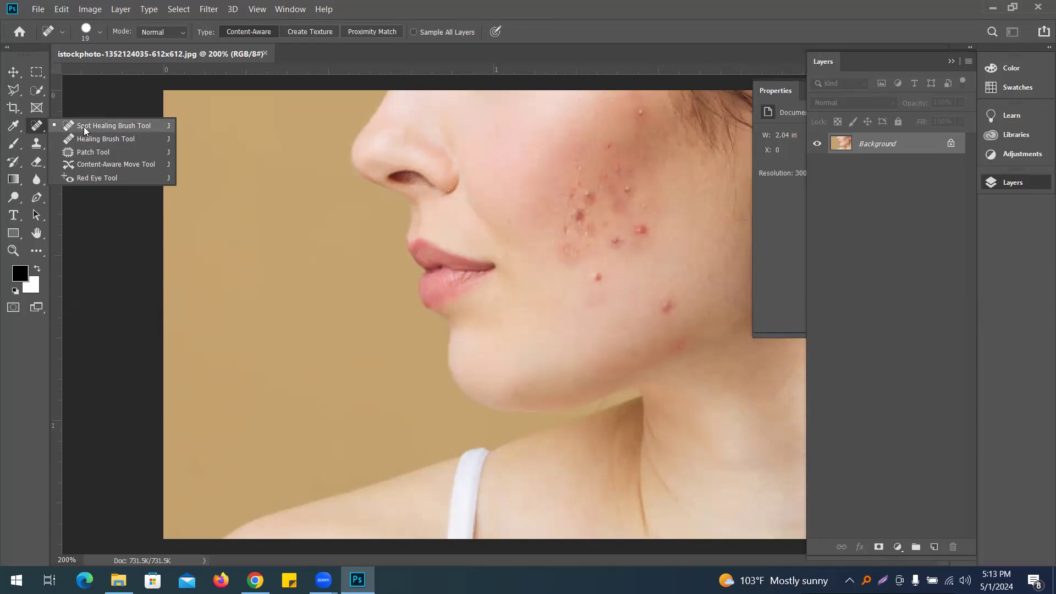
{"action": "left_click", "coordinate": [98, 129]}
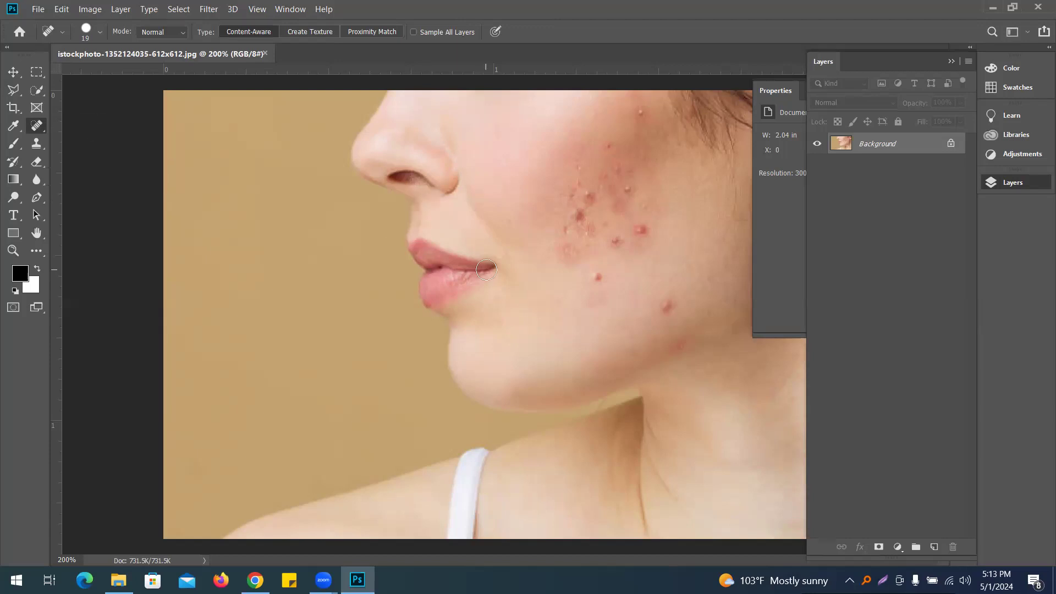
{"action": "scroll", "coordinate": [632, 261], "scroll_direction": "up", "scroll_amount": 1}
{"action": "left_click_drag", "start_coordinate": [632, 262], "coordinate": [462, 286]}
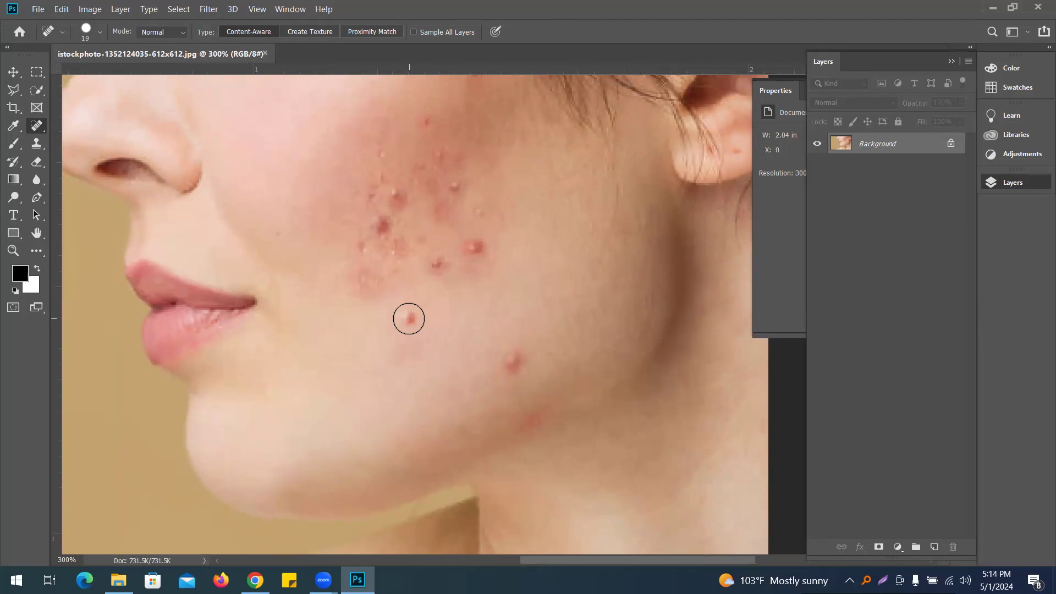
{"action": "left_click", "coordinate": [408, 318]}
Resize the Spot Healing Brush to 30 and remove the red pimples along the jaw.
{"action": "right_click", "coordinate": [37, 126]}
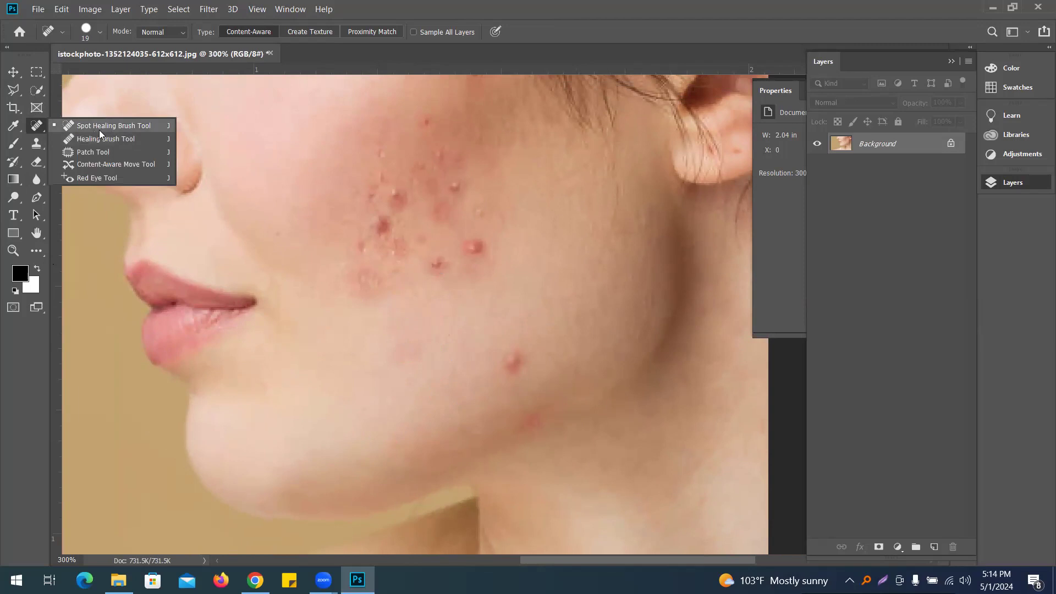
{"action": "left_click", "coordinate": [100, 127]}
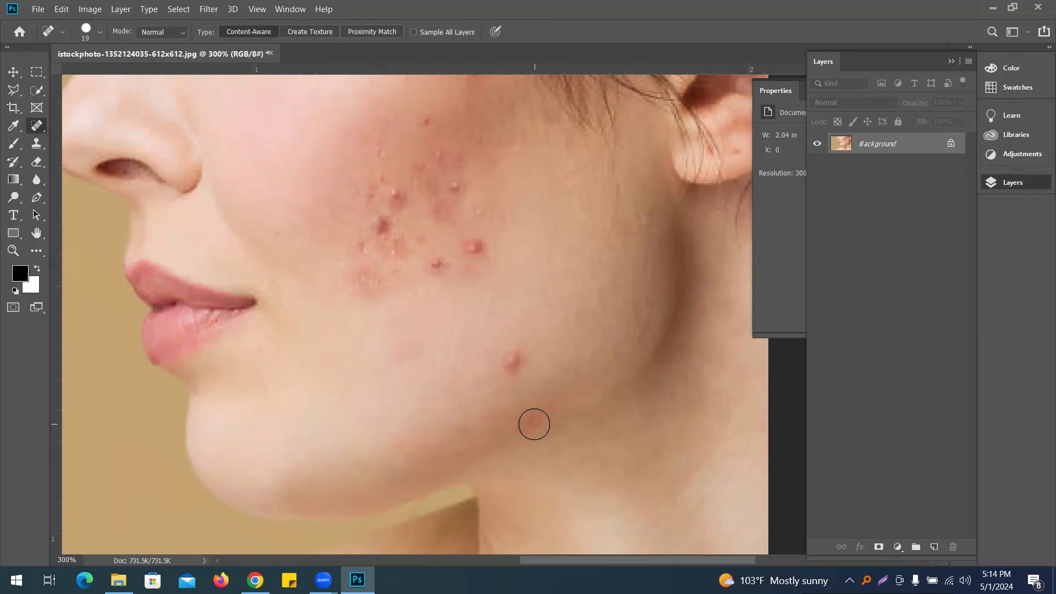
{"action": "key", "text": "bracketleft"}
{"action": "key", "text": "bracketleft"}
{"action": "key", "text": "bracketleft"}
{"action": "key", "text": "bracketleft"}
{"action": "key", "text": "bracketright"}
{"action": "key", "text": "bracketright"}
{"action": "key", "text": "bracketright"}
{"action": "left_click", "coordinate": [519, 360]}
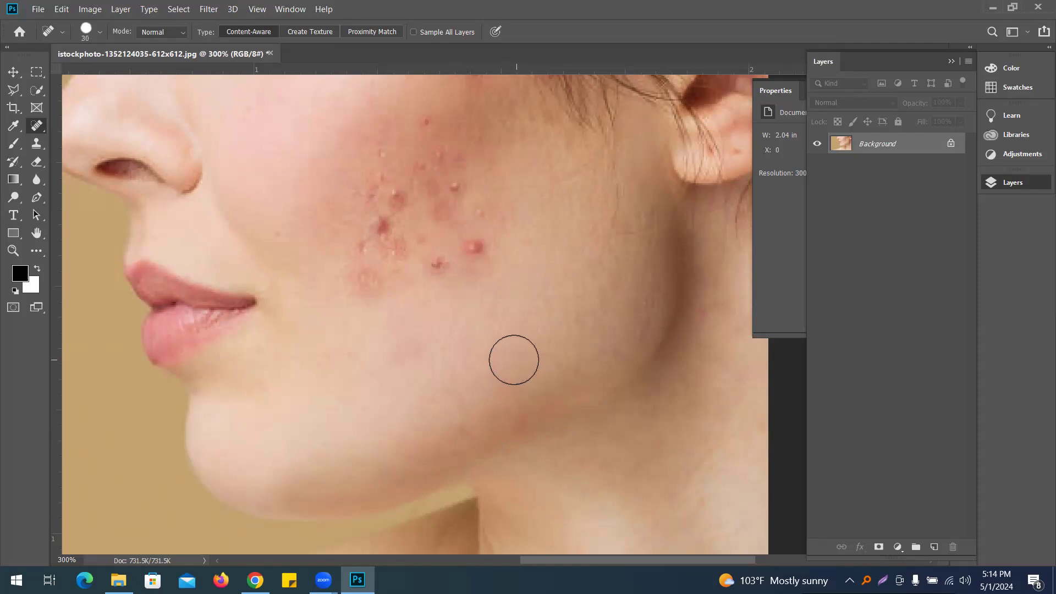
Remove the small red spot on the upper cheek, above the blemish cluster, with the Spot Healing Brush.
{"action": "scroll", "coordinate": [383, 410], "scroll_direction": "up", "scroll_amount": 2}
{"action": "scroll", "coordinate": [383, 410], "scroll_direction": "up", "scroll_amount": 2}
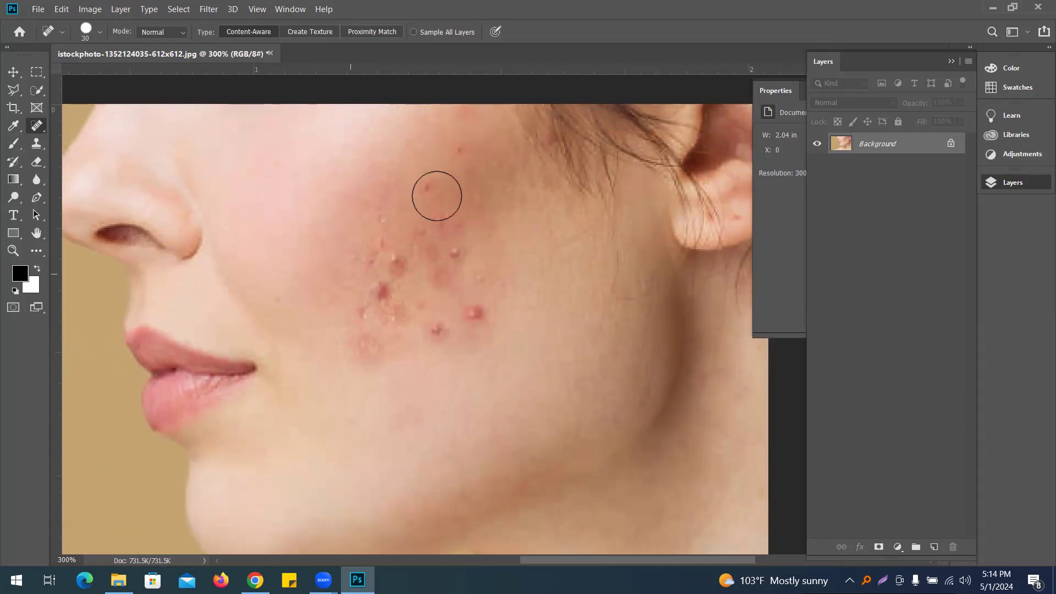
{"action": "left_click", "coordinate": [455, 140]}
{"action": "left_click", "coordinate": [461, 156]}
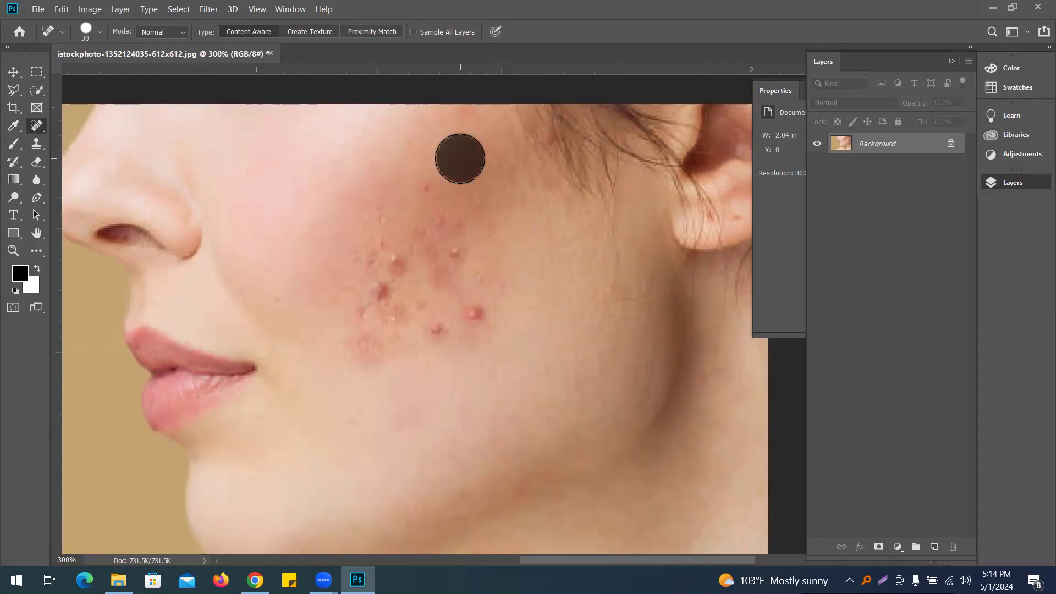
With the Healing Brush at size 20, sample clear skin and heal the large pimple at the cluster's edge and the lower cheek's faint mark.
{"action": "right_click", "coordinate": [36, 125]}
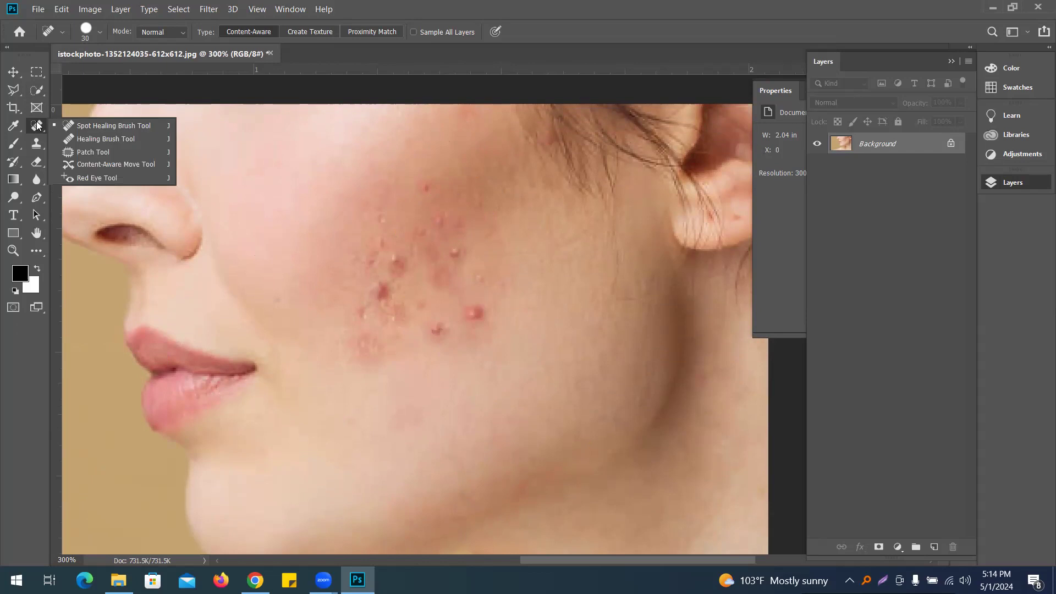
{"action": "left_click", "coordinate": [104, 139]}
{"action": "key", "text": "bracketleft"}
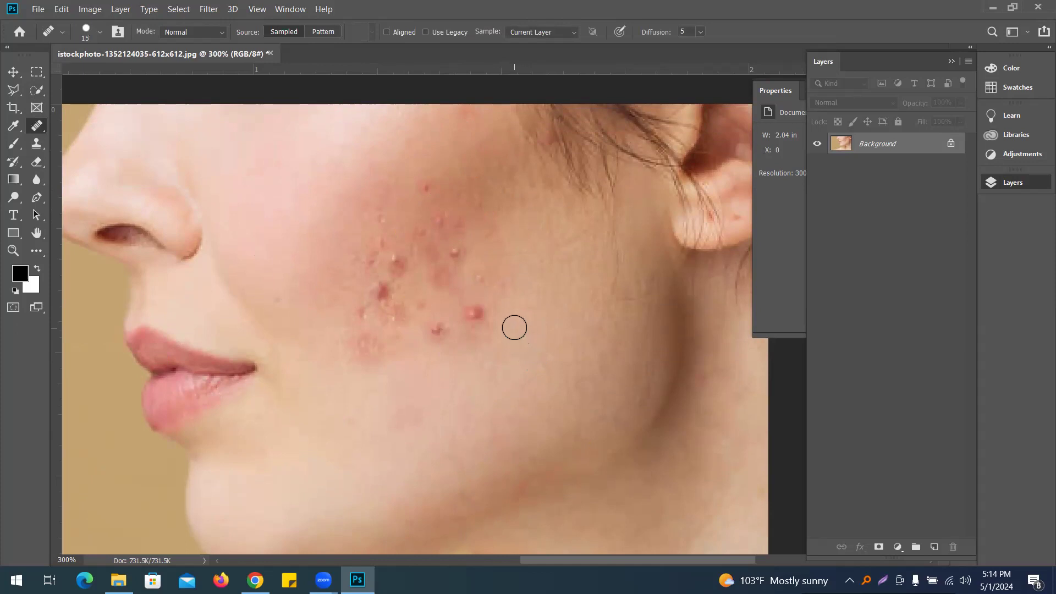
{"action": "key", "text": "bracketright"}
{"action": "left_click", "coordinate": [512, 329], "text": "alt"}
{"action": "left_click", "coordinate": [474, 312]}
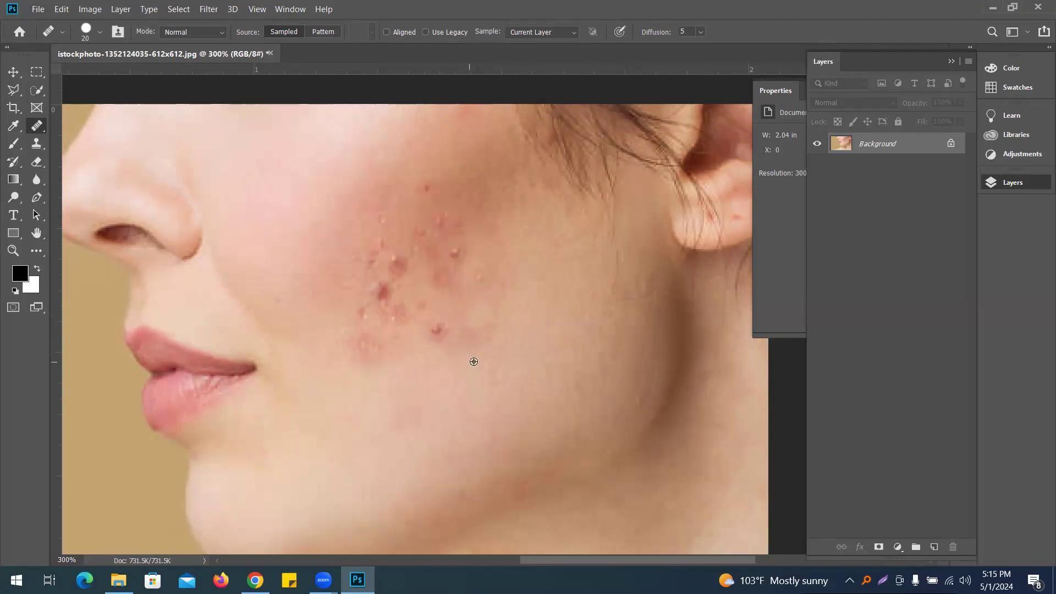
{"action": "left_click", "coordinate": [408, 448]}
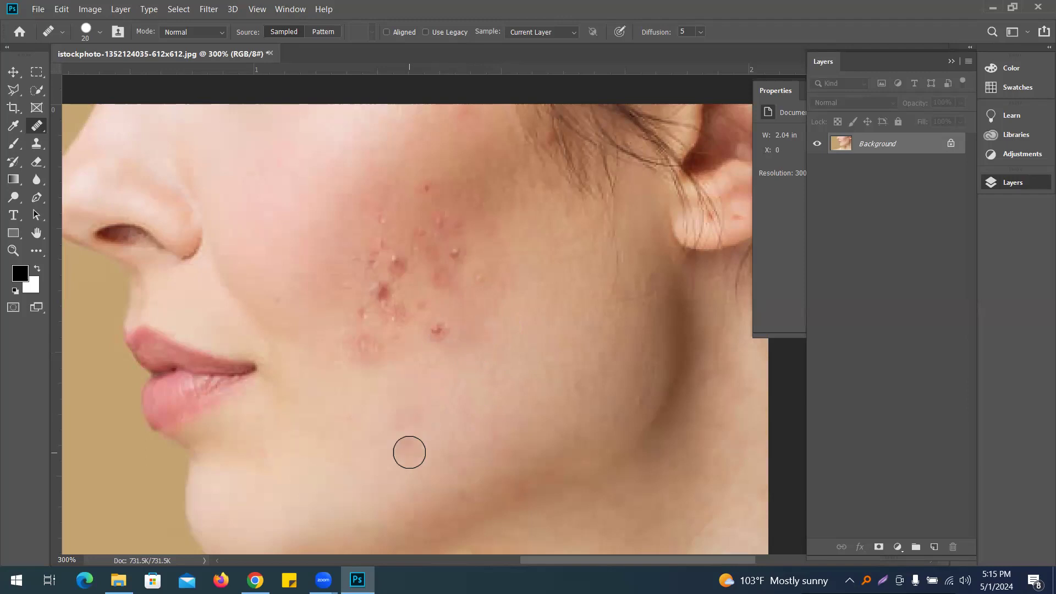
With the Healing Brush at size 20, sample nearby clear skin and heal the pimples at the lower edge, top and middle of the cheek's cluster.
{"action": "right_click", "coordinate": [47, 127]}
{"action": "left_click", "coordinate": [115, 140]}
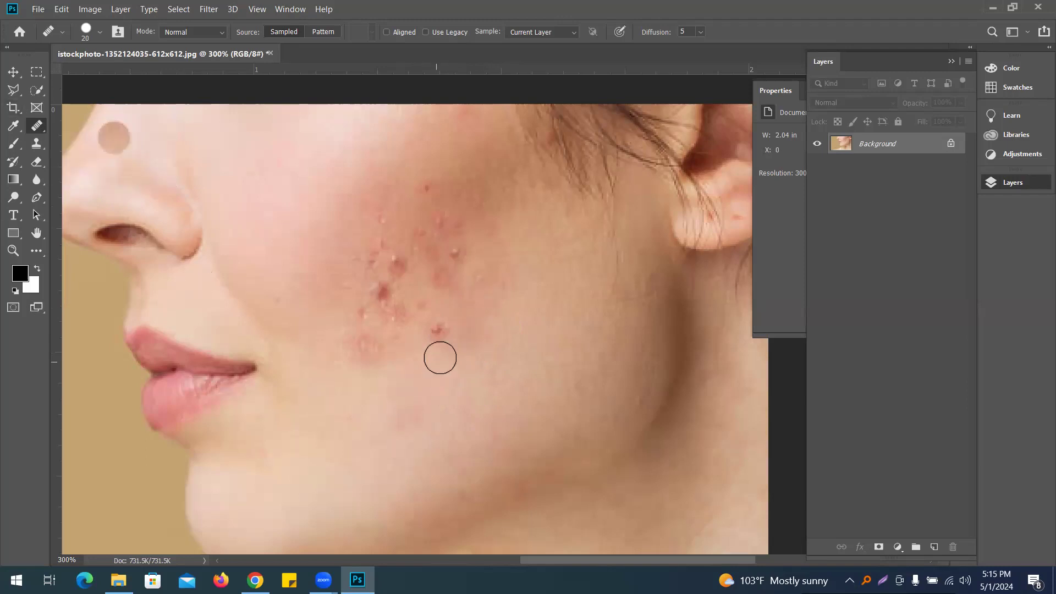
{"action": "left_click", "coordinate": [432, 358], "text": "alt"}
{"action": "left_click", "coordinate": [437, 329]}
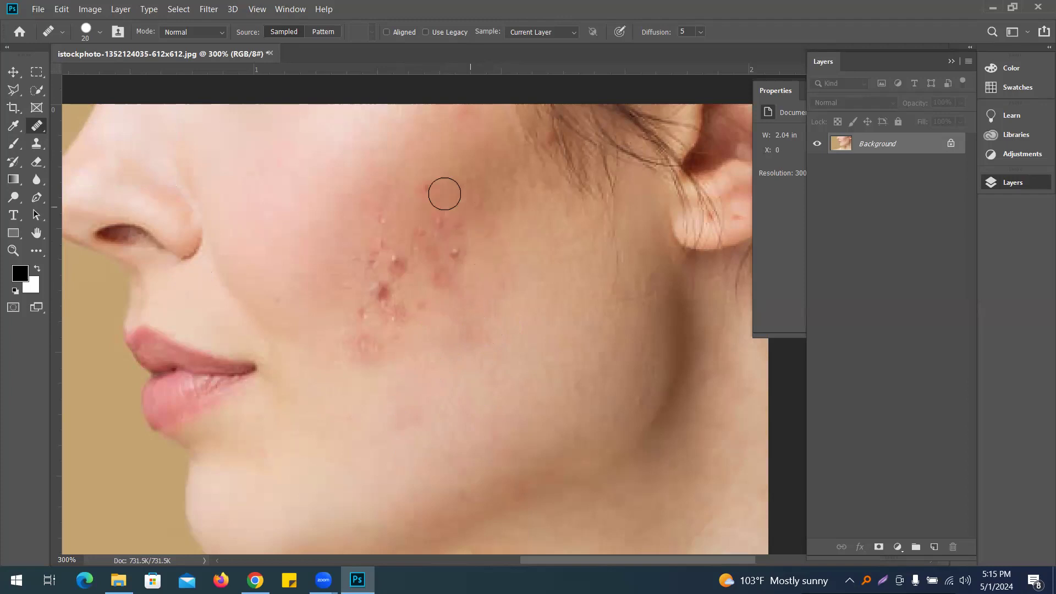
{"action": "left_click", "coordinate": [408, 165], "text": "alt"}
{"action": "left_click", "coordinate": [424, 183]}
{"action": "left_click", "coordinate": [388, 243], "text": "alt"}
{"action": "left_click", "coordinate": [397, 260]}
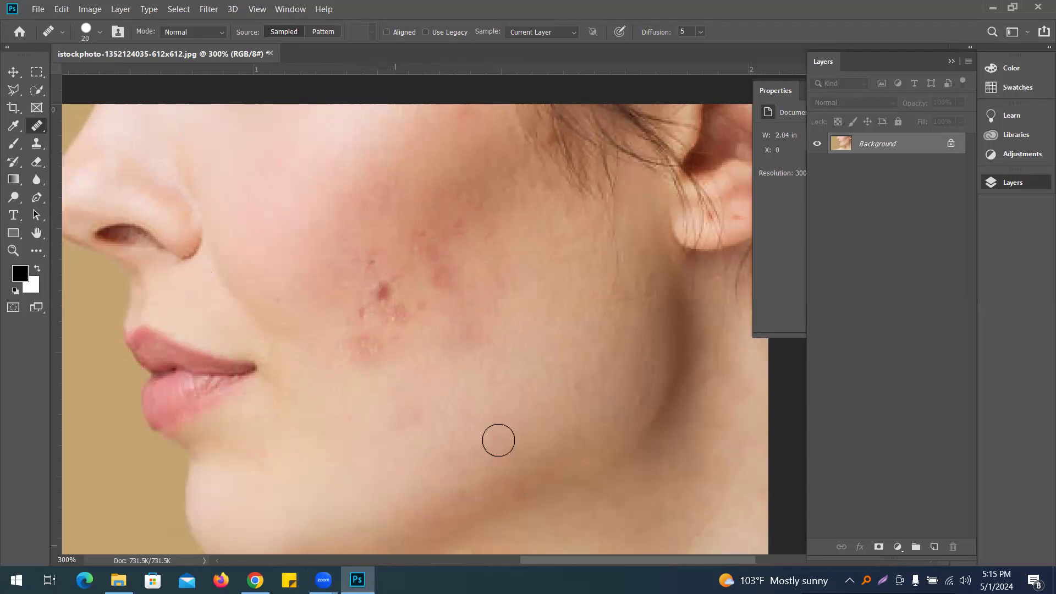
With the Patch tool, replace the main blemish cluster and the reddish strip below it with clear skin, clearing the selection after each patch.
{"action": "mouse_move", "coordinate": [455, 323]}
{"action": "left_mouse_down"}
{"action": "mouse_move", "coordinate": [472, 374]}
{"action": "mouse_move", "coordinate": [462, 349]}
{"action": "left_mouse_up"}
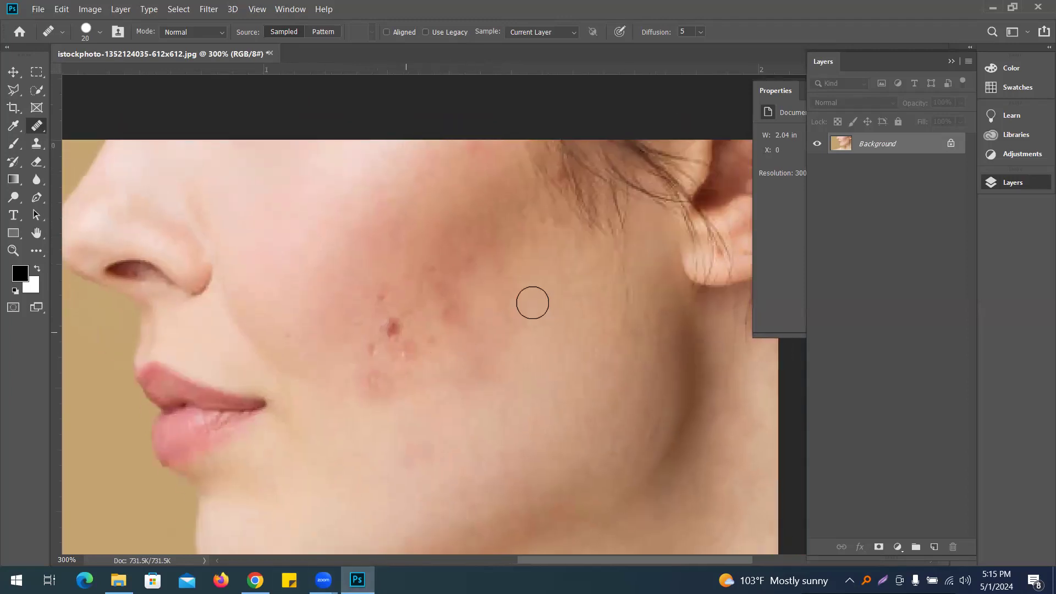
{"action": "right_click", "coordinate": [35, 128]}
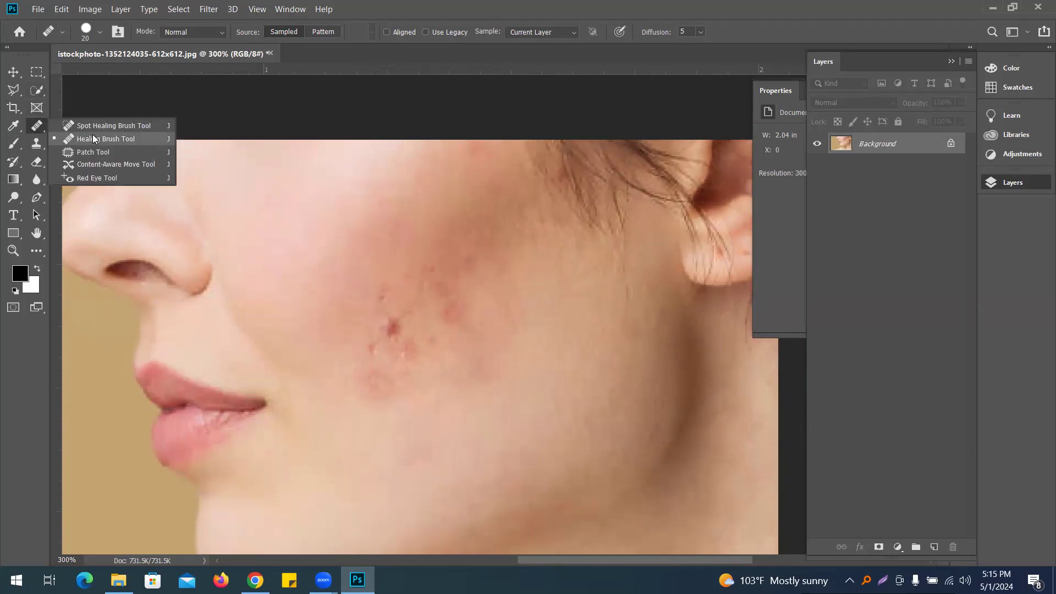
{"action": "left_click", "coordinate": [95, 152]}
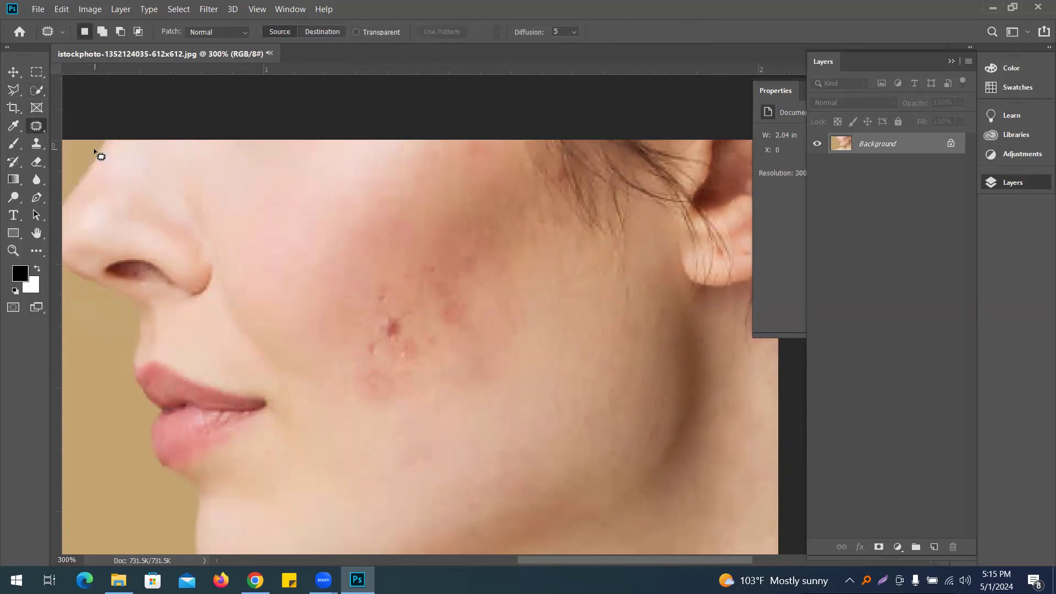
{"action": "mouse_move", "coordinate": [351, 357]}
{"action": "left_mouse_down"}
{"action": "mouse_move", "coordinate": [351, 390]}
{"action": "mouse_move", "coordinate": [363, 395]}
{"action": "mouse_move", "coordinate": [399, 389]}
{"action": "mouse_move", "coordinate": [431, 356]}
{"action": "mouse_move", "coordinate": [428, 313]}
{"action": "mouse_move", "coordinate": [400, 266]}
{"action": "mouse_move", "coordinate": [351, 325]}
{"action": "mouse_move", "coordinate": [352, 352]}
{"action": "mouse_move", "coordinate": [382, 325]}
{"action": "mouse_move", "coordinate": [379, 343]}
{"action": "mouse_move", "coordinate": [379, 334]}
{"action": "mouse_move", "coordinate": [471, 342]}
{"action": "mouse_move", "coordinate": [513, 316]}
{"action": "left_mouse_up"}
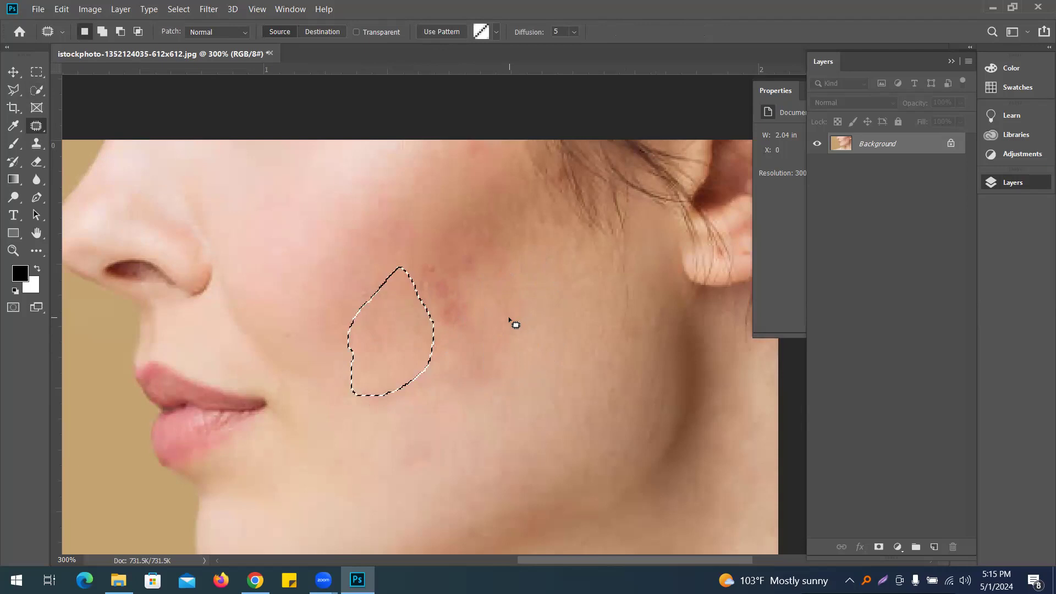
{"action": "key", "text": "ctrl+d"}
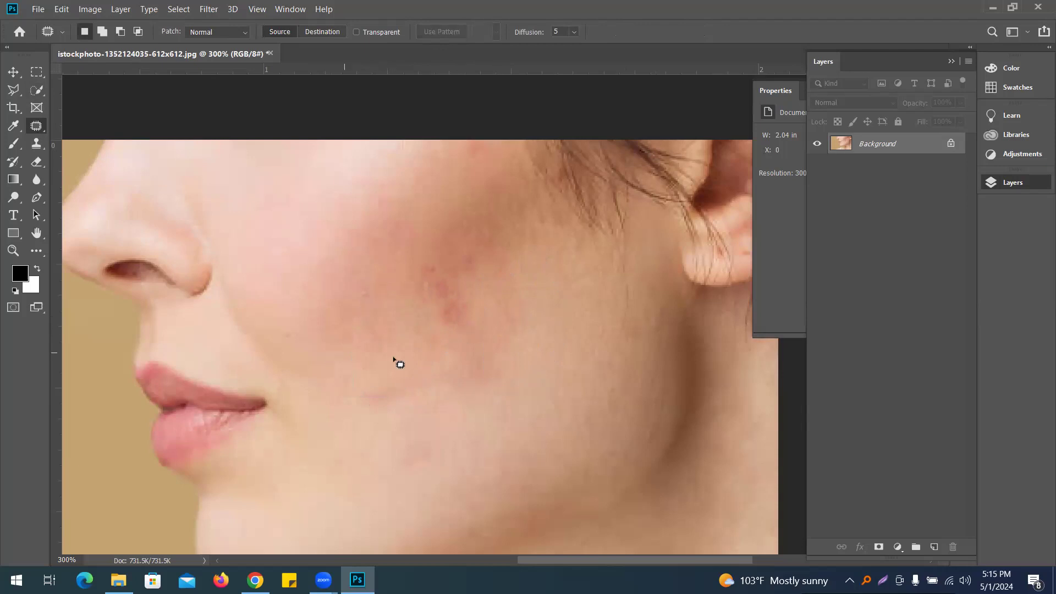
{"action": "mouse_move", "coordinate": [412, 362]}
{"action": "left_mouse_down"}
{"action": "mouse_move", "coordinate": [340, 359]}
{"action": "mouse_move", "coordinate": [346, 389]}
{"action": "mouse_move", "coordinate": [384, 400]}
{"action": "mouse_move", "coordinate": [427, 381]}
{"action": "mouse_move", "coordinate": [409, 362]}
{"action": "mouse_move", "coordinate": [360, 357]}
{"action": "mouse_move", "coordinate": [415, 431]}
{"action": "left_mouse_up"}
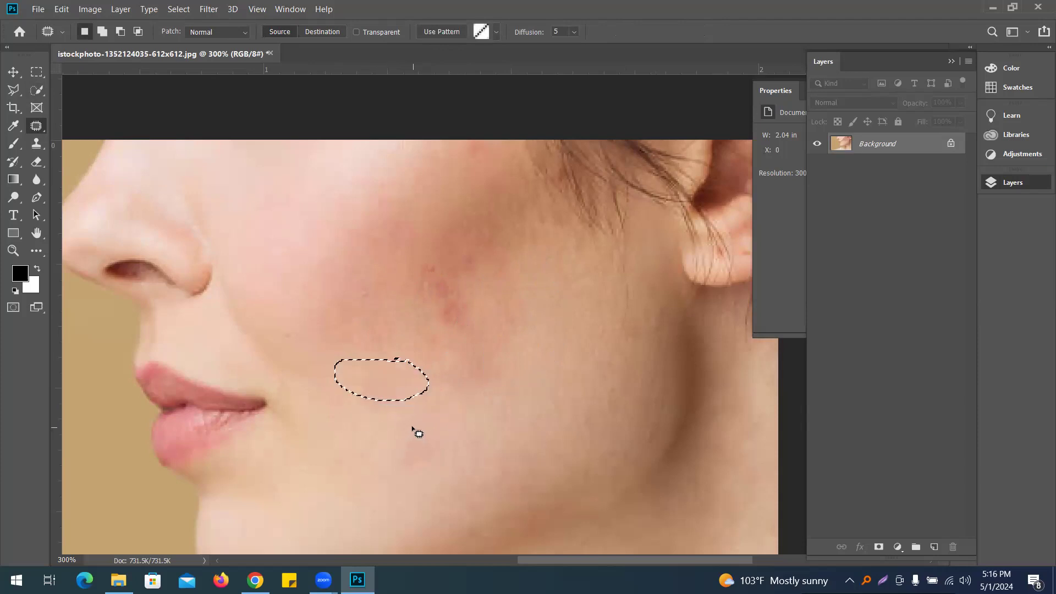
{"action": "key", "text": "ctrl+d"}
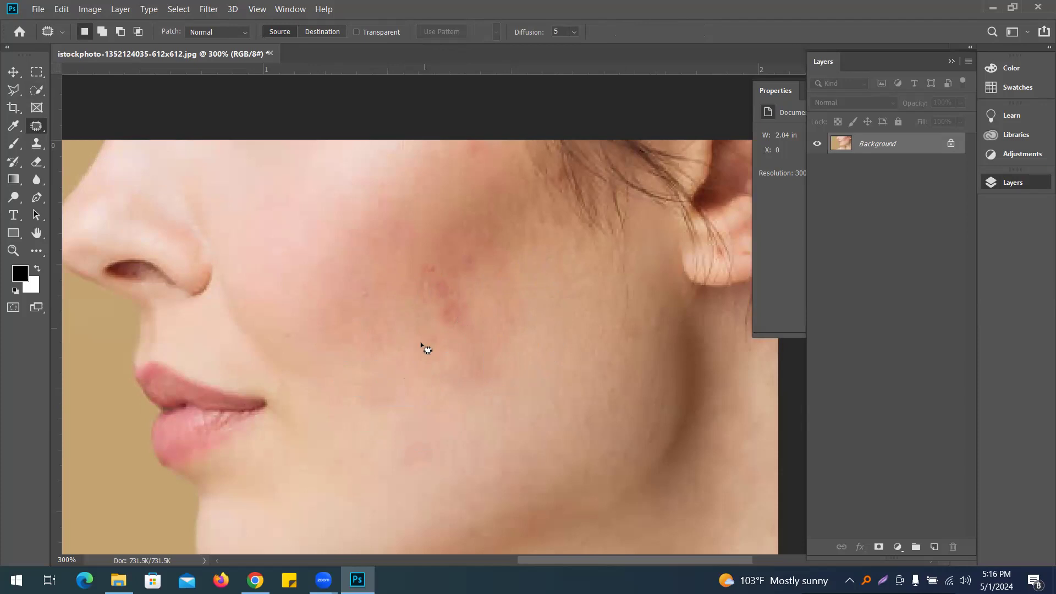
Patch the remaining red patch on the ear side of the former cluster with clear cheek skin and clear the selection.
{"action": "mouse_move", "coordinate": [466, 242]}
{"action": "left_mouse_down"}
{"action": "mouse_move", "coordinate": [408, 266]}
{"action": "mouse_move", "coordinate": [432, 344]}
{"action": "mouse_move", "coordinate": [475, 292]}
{"action": "mouse_move", "coordinate": [482, 245]}
{"action": "left_mouse_up"}
{"action": "left_click_drag", "start_coordinate": [437, 278], "coordinate": [354, 298]}
{"action": "key", "text": "ctrl+d"}
{"action": "scroll", "coordinate": [506, 349], "scroll_direction": "down", "scroll_amount": 3}
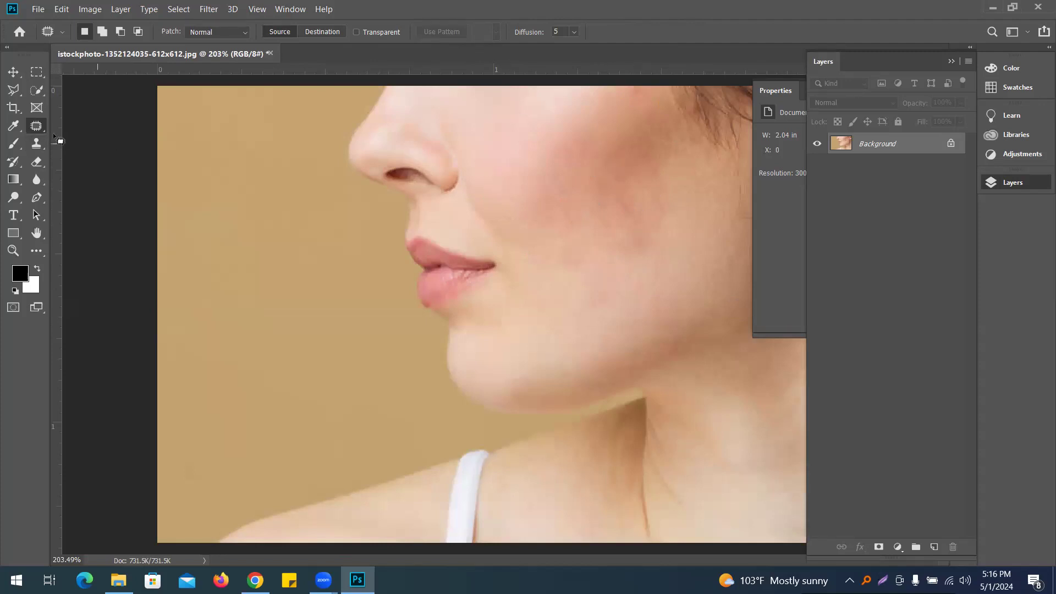
{"action": "right_click", "coordinate": [38, 126]}
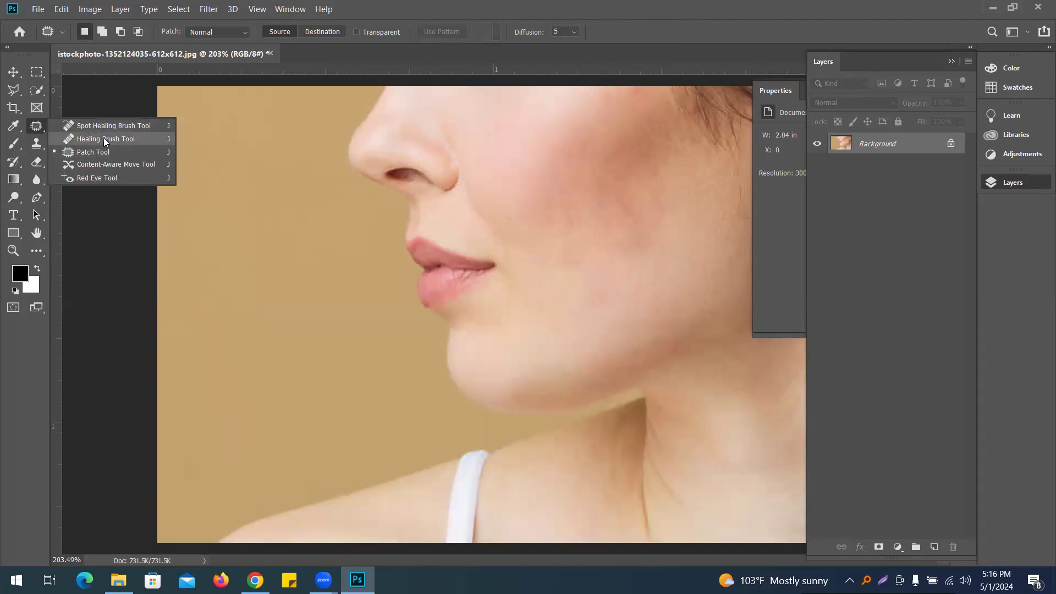
{"action": "left_click", "coordinate": [761, 27]}
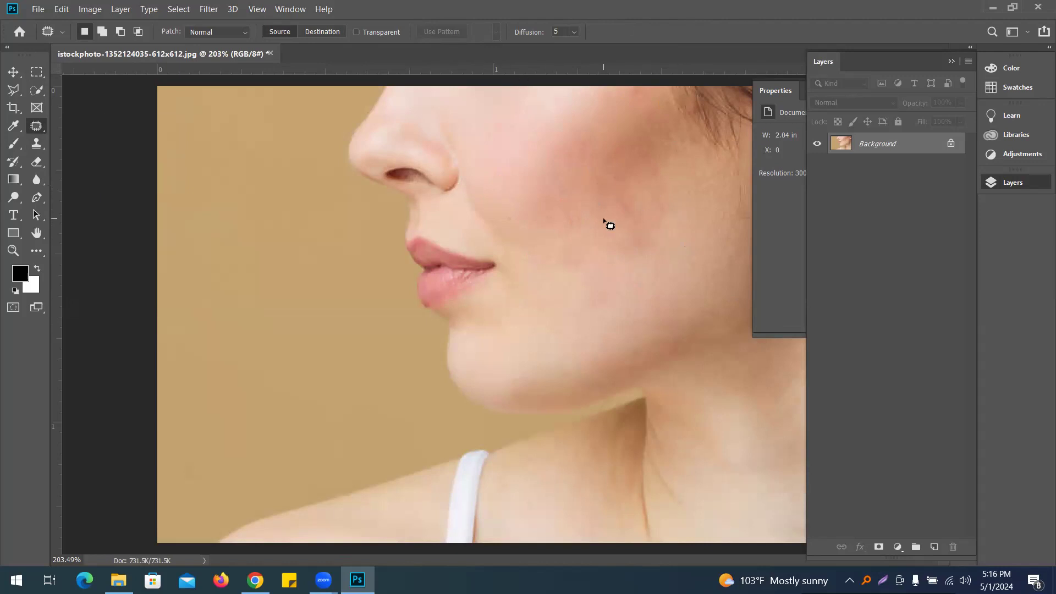
Open the portrait 29d9d7f6-4df1-4fc6-9978-68dcb282caba.jpg to work on its forehead.
{"action": "key", "text": "ctrl+o"}
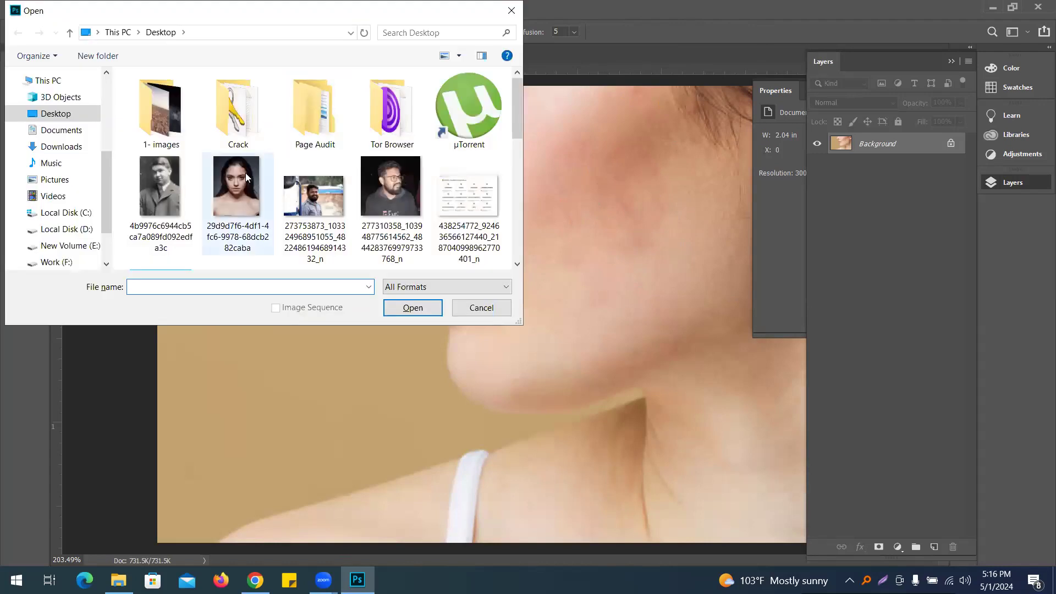
{"action": "key", "text": "Escape"}
{"action": "left_click", "coordinate": [519, 199], "text": "ctrl"}
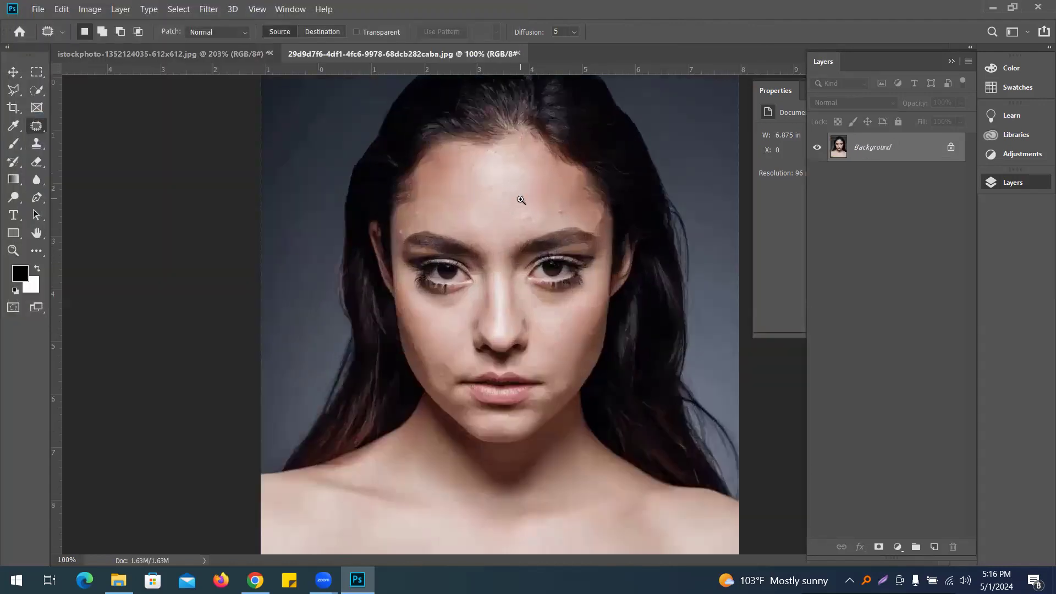
{"action": "left_click", "coordinate": [518, 199], "text": "ctrl"}
{"action": "left_click_drag", "start_coordinate": [443, 232], "coordinate": [366, 279]}
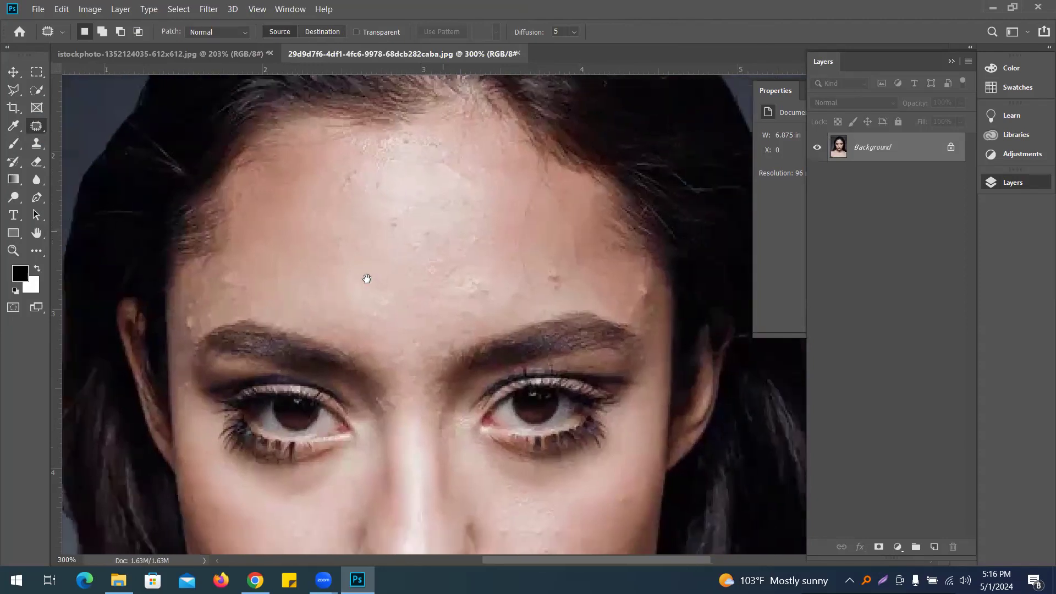
{"action": "left_click_drag", "start_coordinate": [642, 294], "coordinate": [617, 302]}
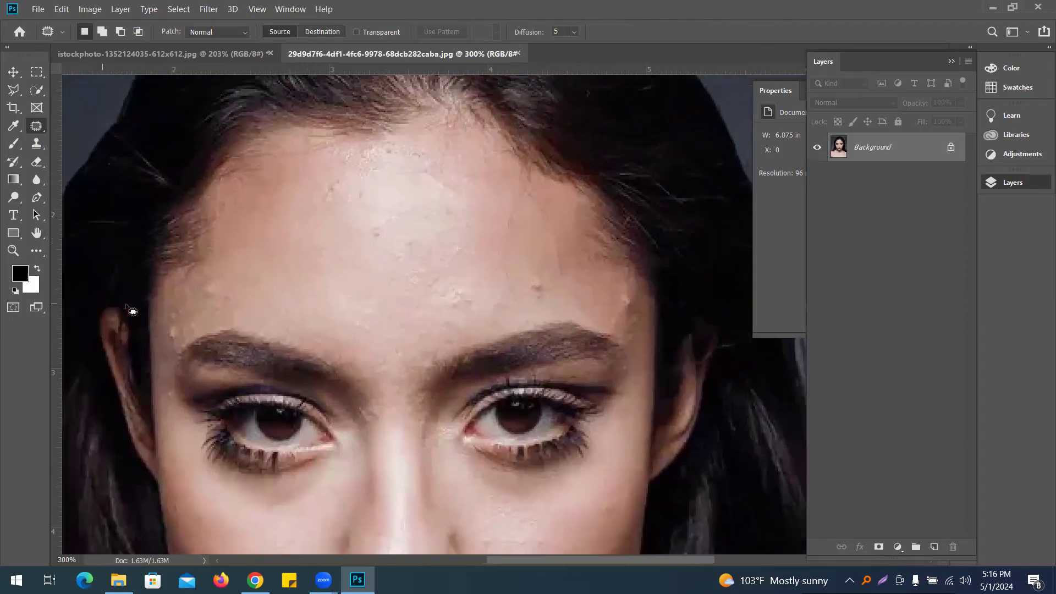
{"action": "left_click_drag", "start_coordinate": [266, 304], "coordinate": [319, 301]}
With the Healing Brush at size 20, sample clear forehead skin and heal the small bumps above the eyebrow on the picture's left side.
{"action": "right_click", "coordinate": [36, 125]}
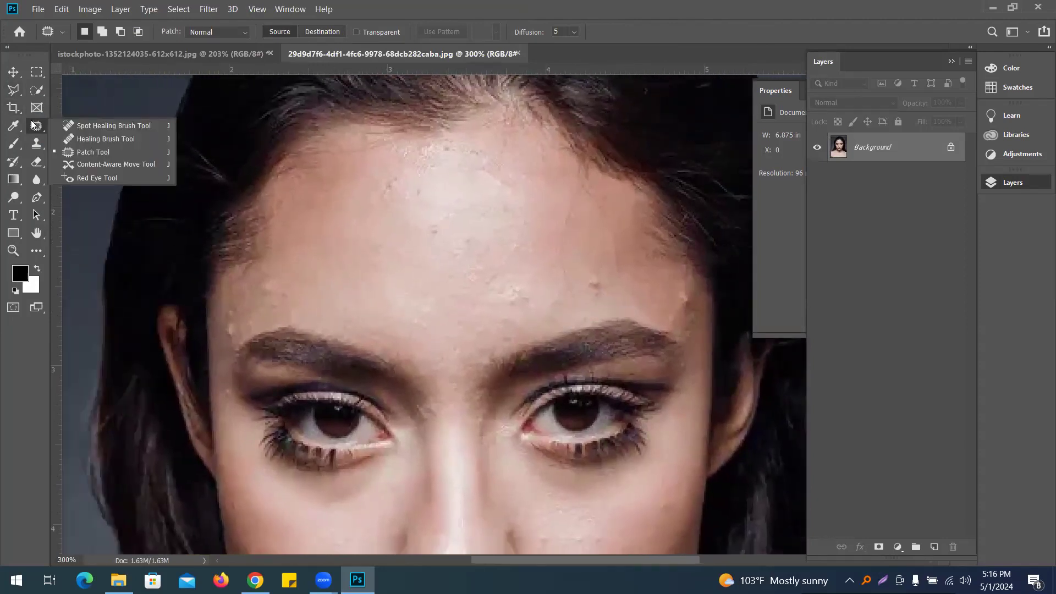
{"action": "left_click", "coordinate": [107, 141]}
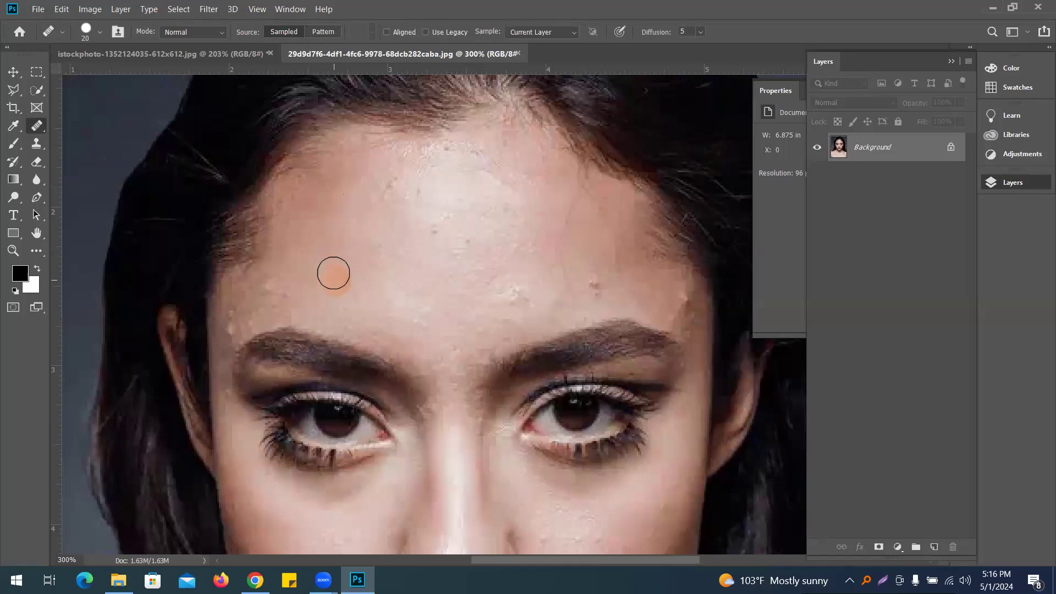
{"action": "left_click", "coordinate": [292, 279], "text": "alt"}
{"action": "left_click", "coordinate": [273, 290]}
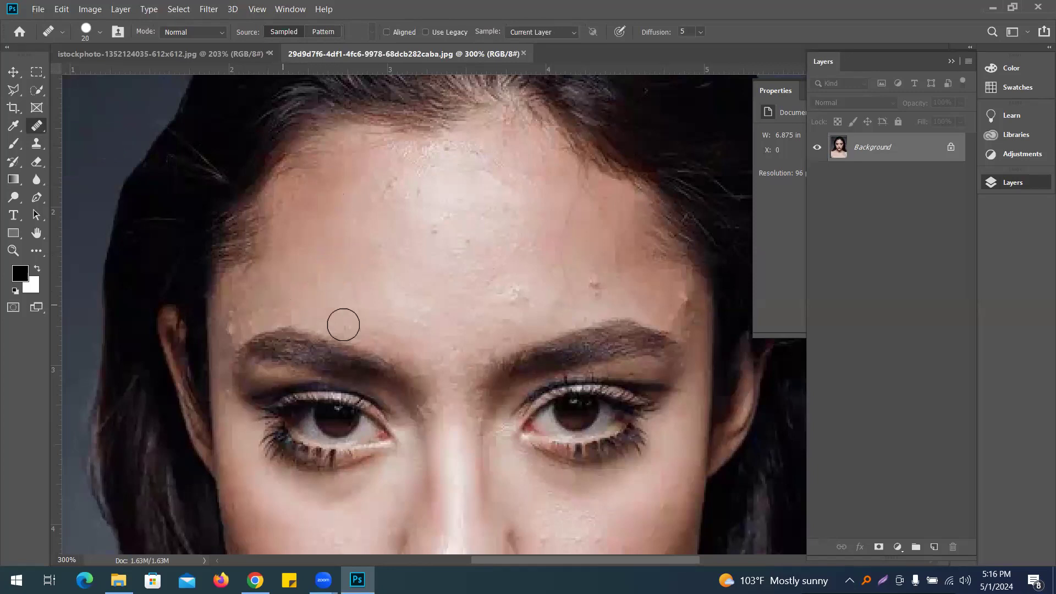
{"action": "left_click", "coordinate": [362, 268]}
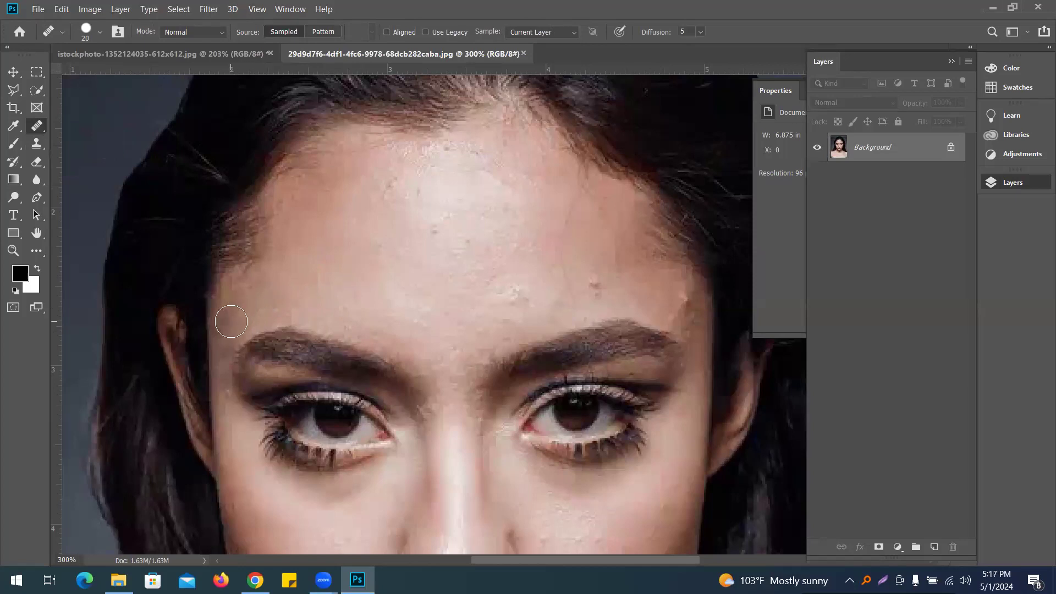
Heal the dark pimple above the other eyebrow, the bump near that temple, and the blemishes on the middle and upper forehead.
{"action": "left_click", "coordinate": [597, 279]}
{"action": "left_click", "coordinate": [683, 298]}
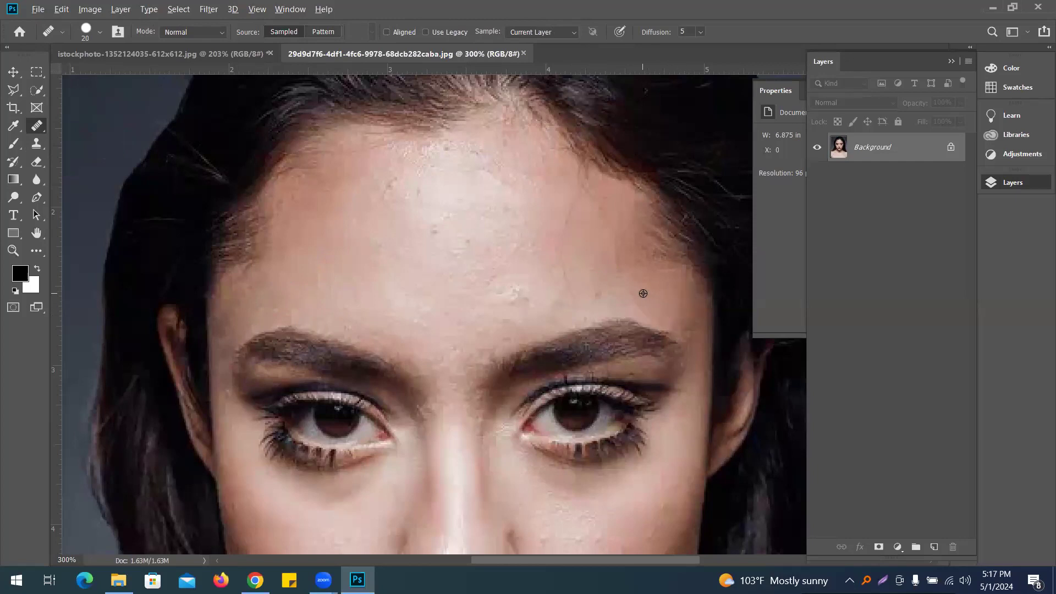
{"action": "left_click", "coordinate": [517, 288]}
{"action": "left_click", "coordinate": [371, 171], "text": "alt"}
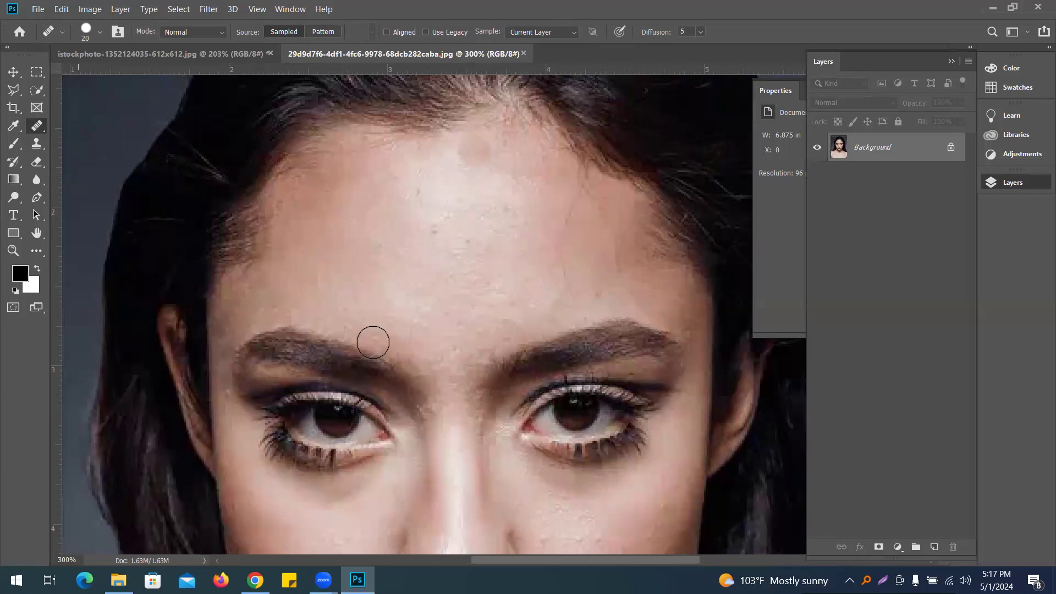
{"action": "left_click_drag", "start_coordinate": [573, 233], "coordinate": [538, 228]}
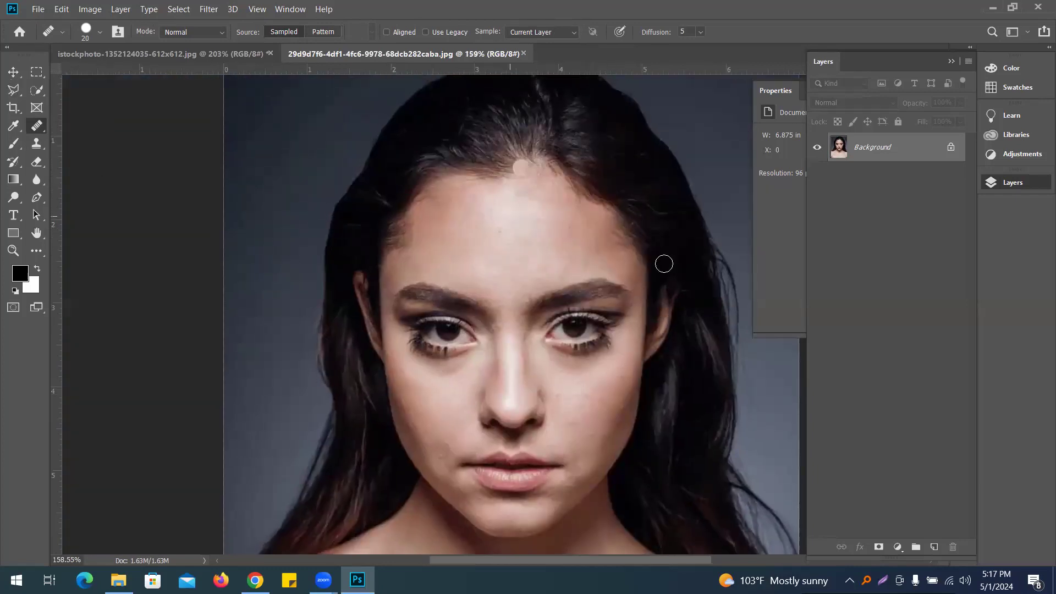
{"action": "left_click_drag", "start_coordinate": [532, 262], "coordinate": [548, 267]}
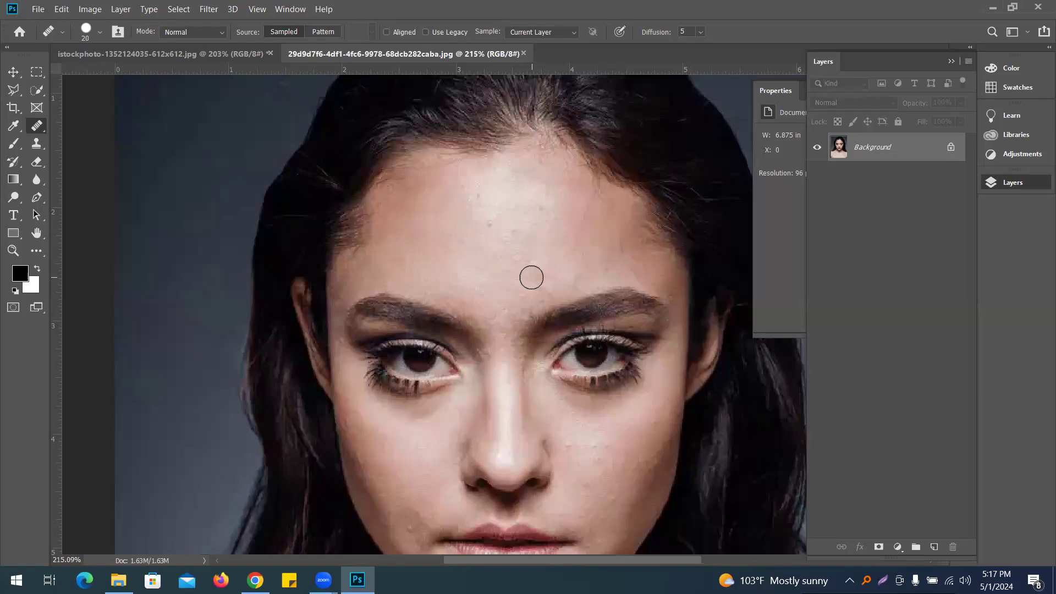
Close both photos without saving the retouching.
{"action": "key", "text": "ctrl+w"}
{"action": "left_click", "coordinate": [571, 252]}
{"action": "key", "text": "ctrl+w"}
{"action": "left_click", "coordinate": [557, 263]}
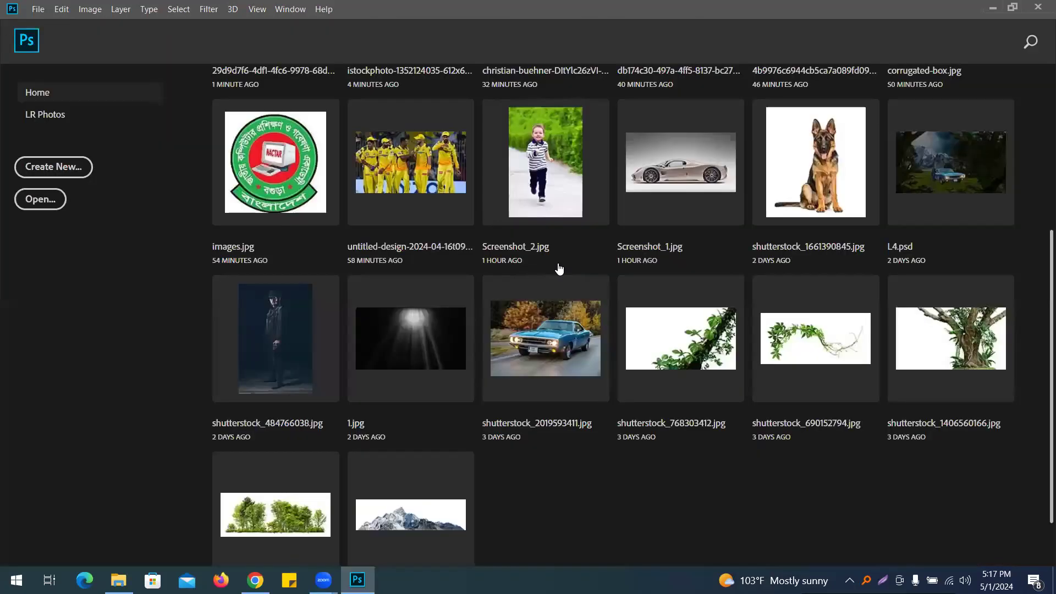
Reopen the unretouched portrait 29d9d7f6-4df1-4fc6-9978-68dcb282caba.jpg.
{"action": "key", "text": "ctrl+o"}
{"action": "double_click", "coordinate": [211, 200]}
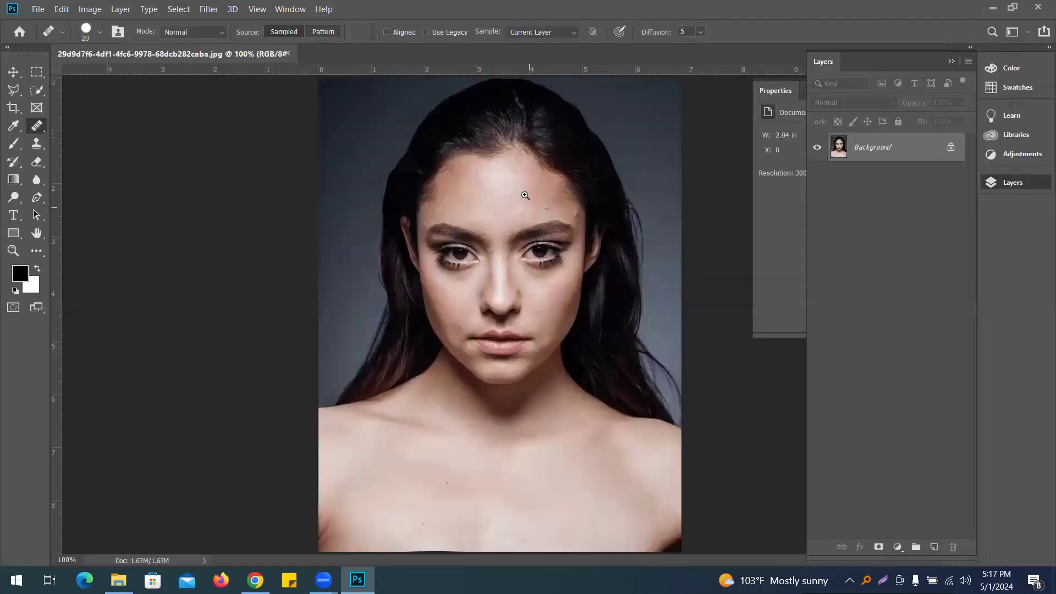
{"action": "left_click_drag", "start_coordinate": [525, 196], "coordinate": [565, 219]}
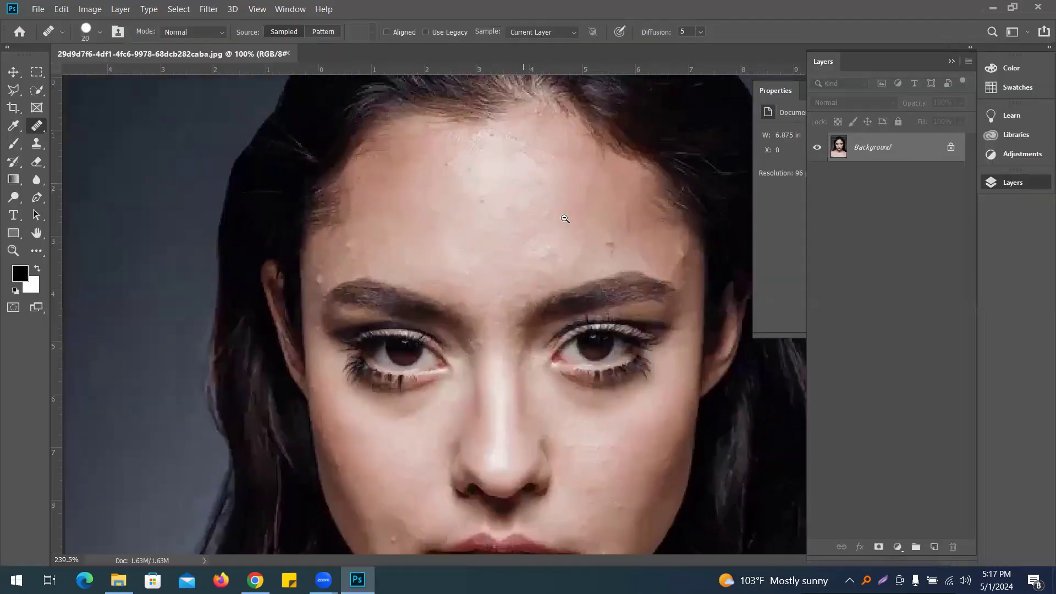
{"action": "left_click_drag", "start_coordinate": [467, 266], "coordinate": [464, 273]}
{"action": "left_click_drag", "start_coordinate": [348, 284], "coordinate": [359, 286]}
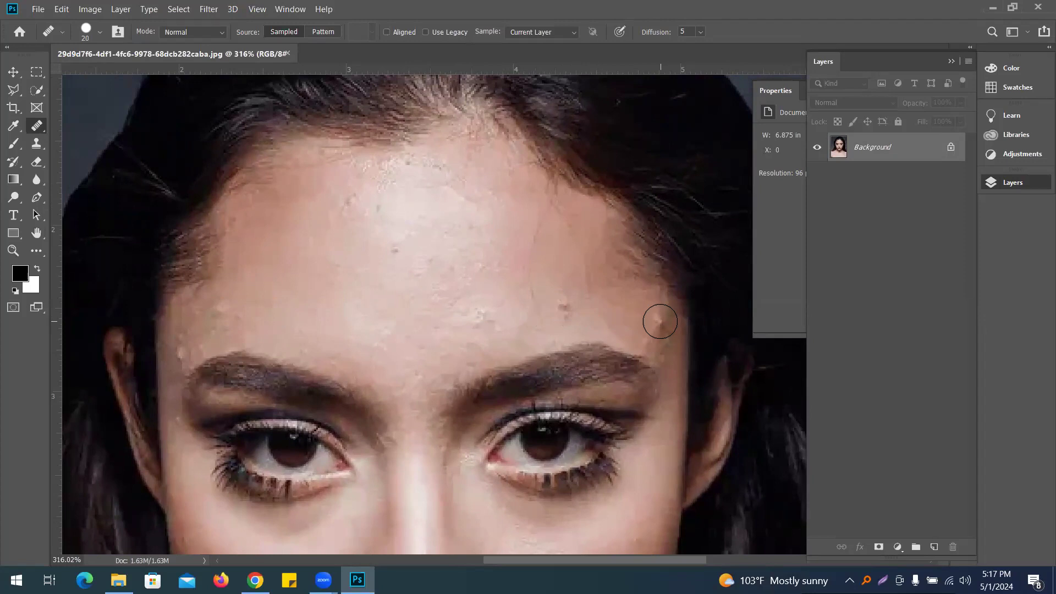
{"action": "key", "text": "ctrl+o"}
{"action": "scroll", "coordinate": [281, 151], "scroll_direction": "down", "scroll_amount": 3}
{"action": "double_click", "coordinate": [308, 121]}
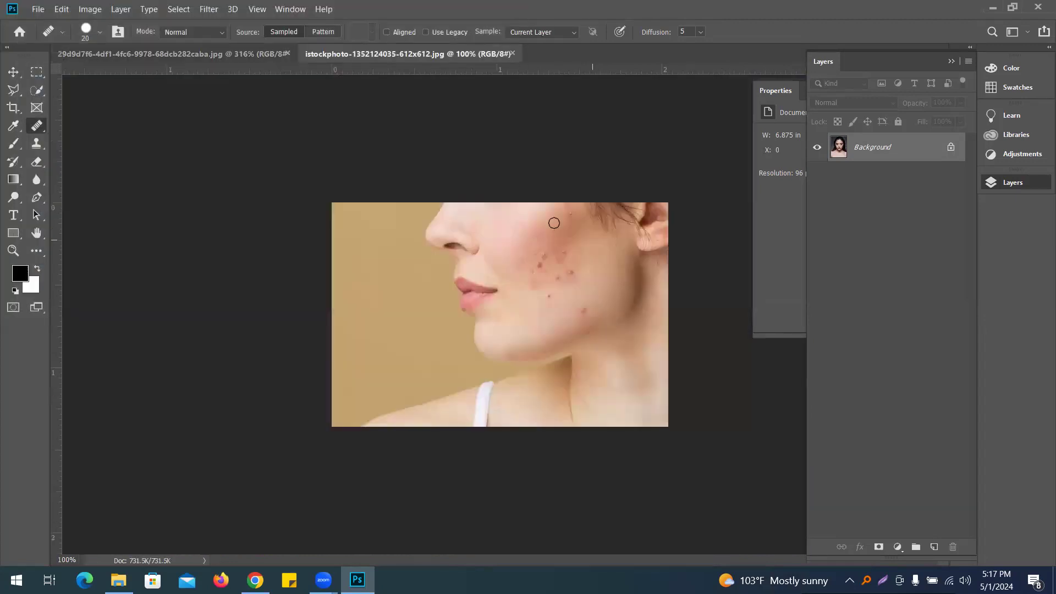
{"action": "scroll", "coordinate": [620, 275], "scroll_direction": "up", "scroll_amount": 6}
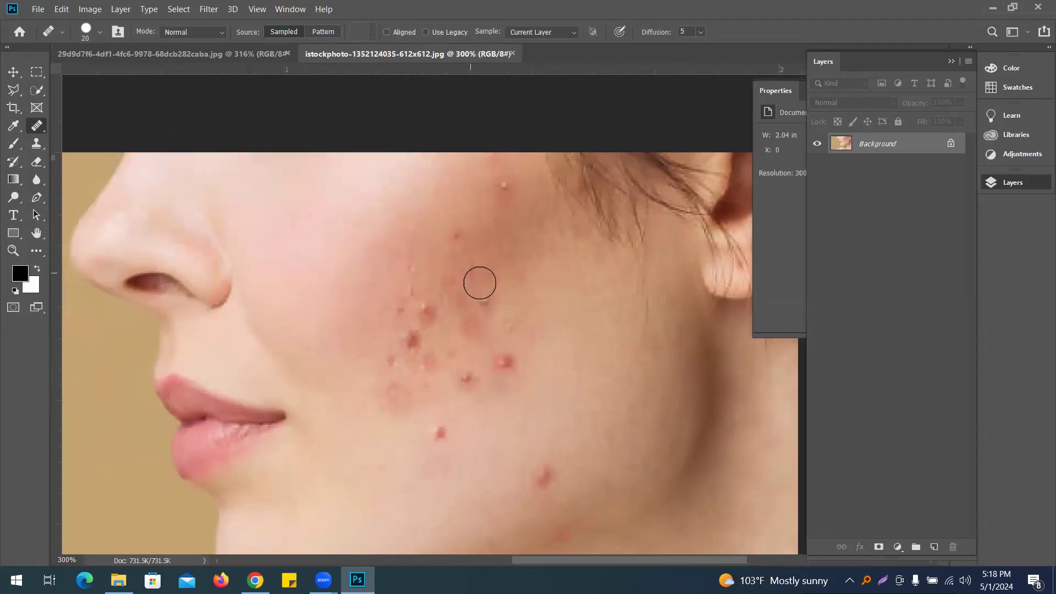
{"action": "scroll", "coordinate": [597, 318], "scroll_direction": "down", "scroll_amount": 4}
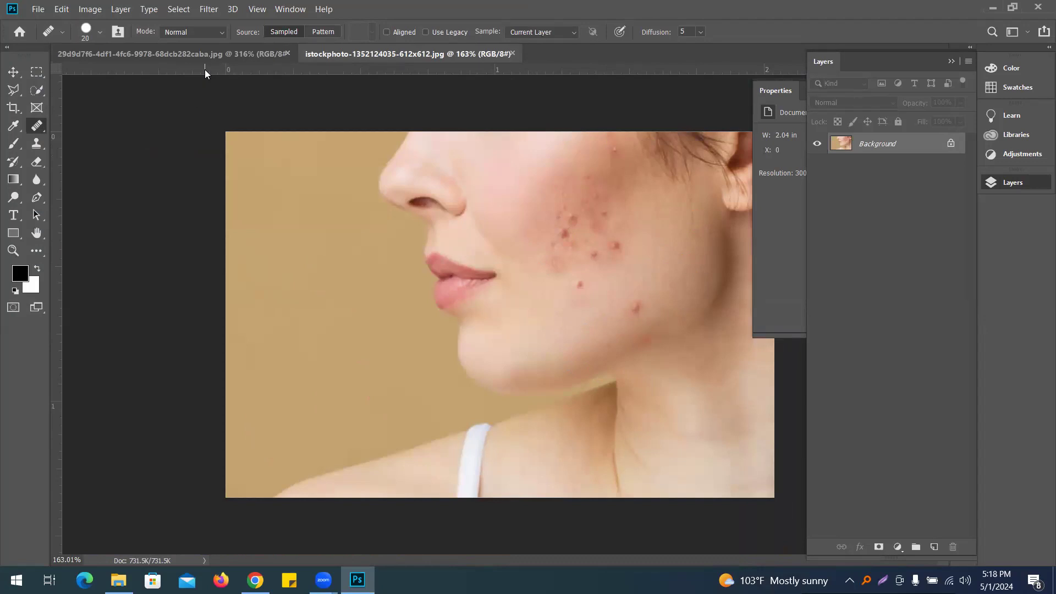
In the portrait document, duplicate the Background layer and add a new empty layer above the copy.
{"action": "left_click", "coordinate": [200, 51]}
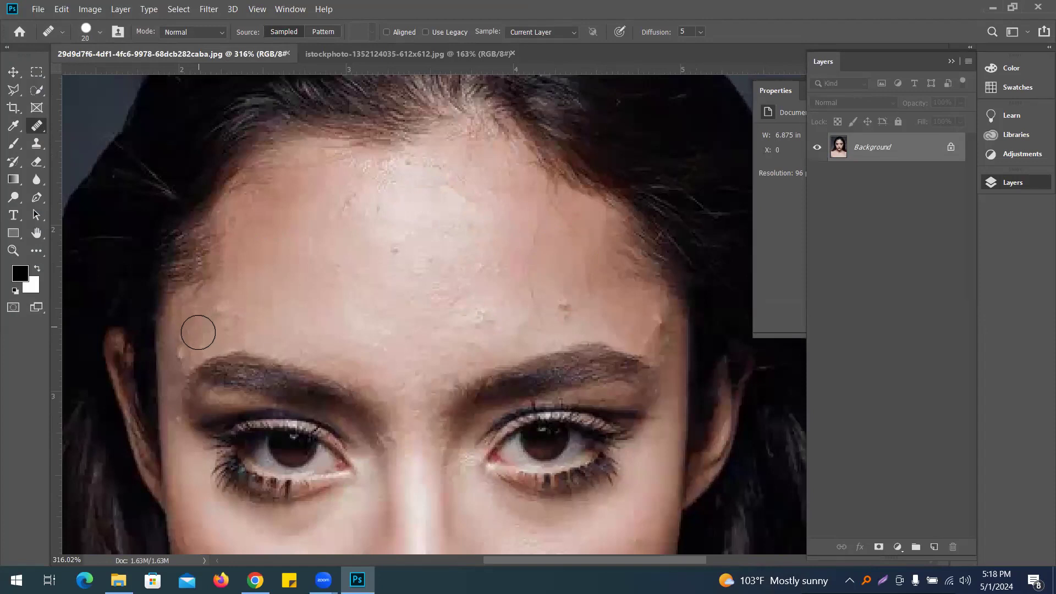
{"action": "key", "text": "ctrl+j"}
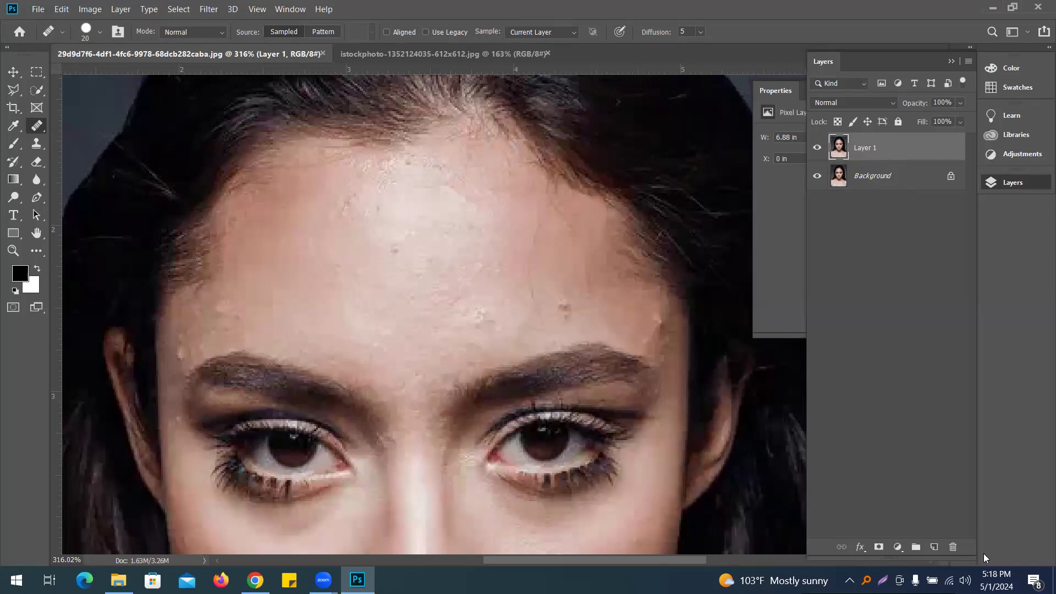
{"action": "left_click", "coordinate": [934, 547]}
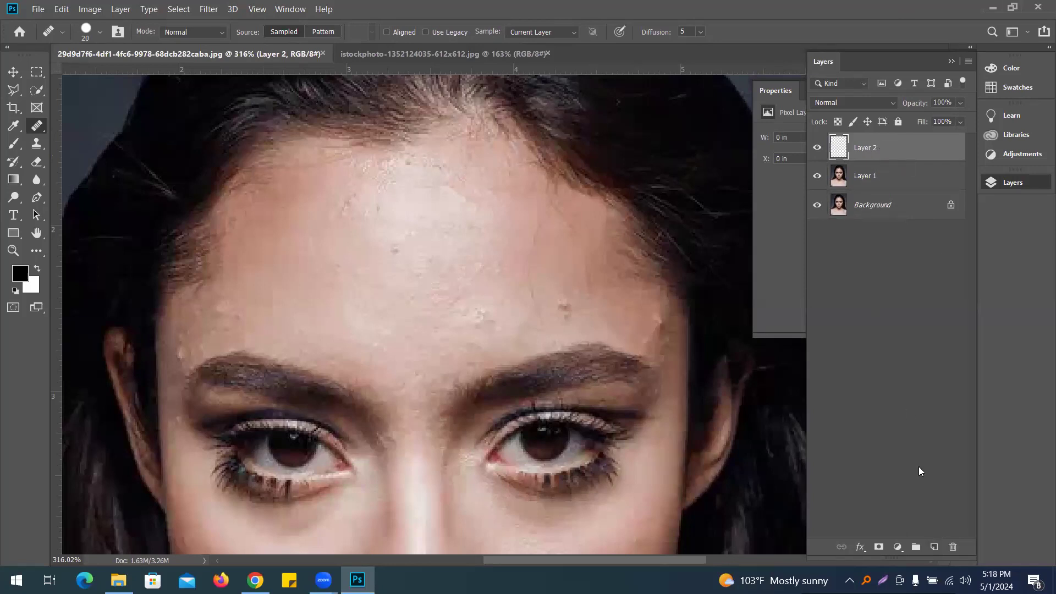
Add a Black & White adjustment layer above the portrait's layers and set its Reds to -152.
{"action": "left_click", "coordinate": [897, 547]}
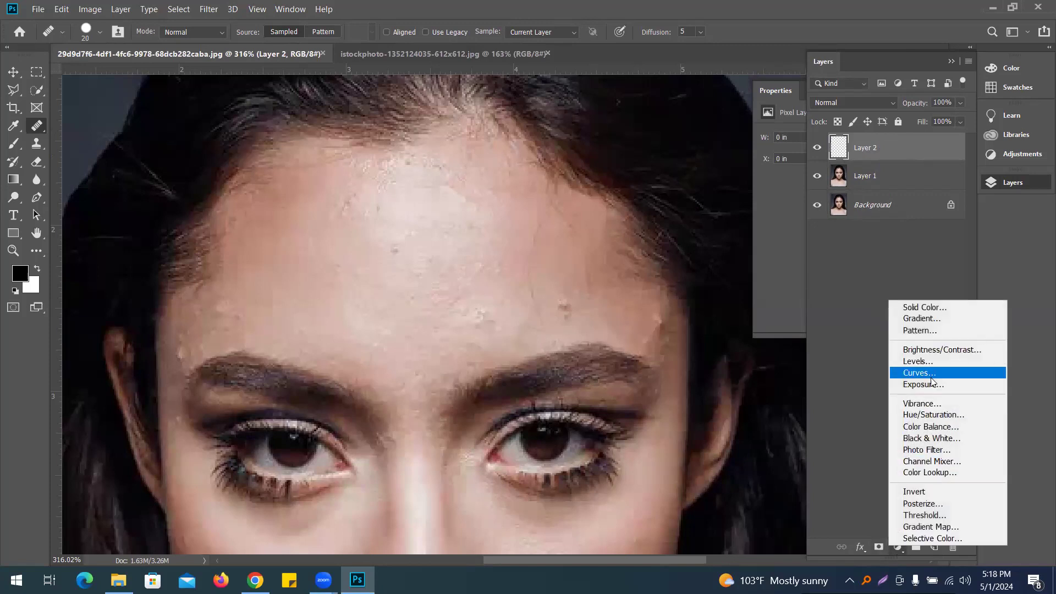
{"action": "left_click", "coordinate": [934, 440]}
{"action": "double_click", "coordinate": [776, 89]}
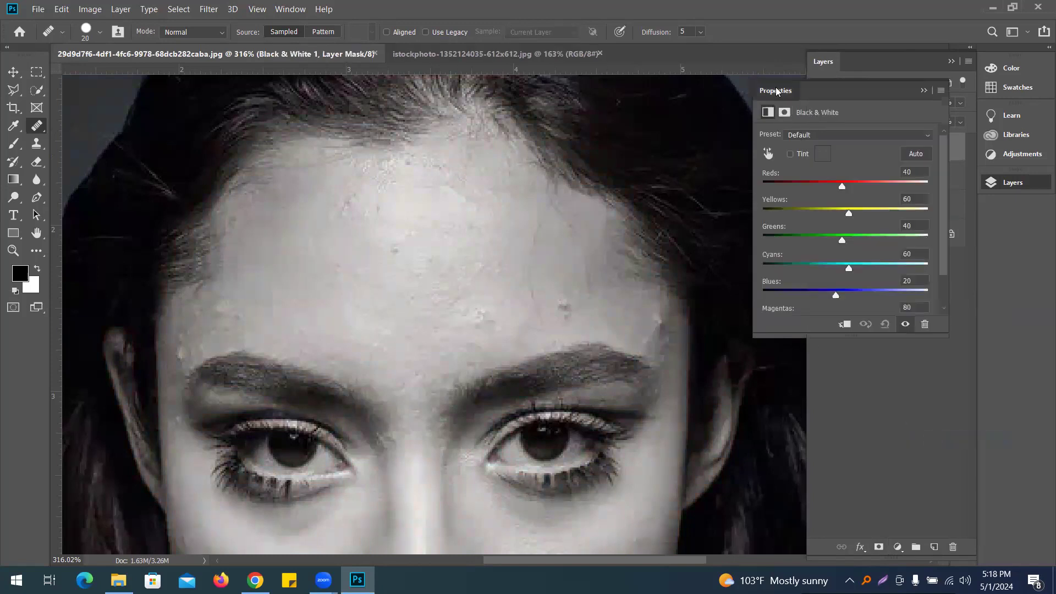
{"action": "left_click", "coordinate": [839, 149]}
{"action": "double_click", "coordinate": [837, 150]}
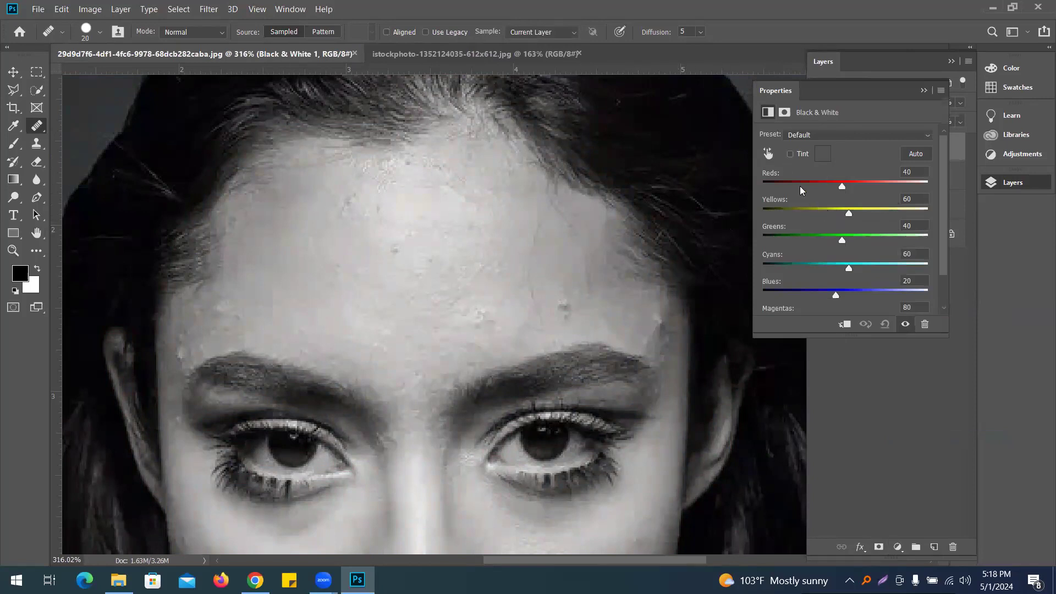
{"action": "left_click_drag", "start_coordinate": [843, 189], "coordinate": [779, 187]}
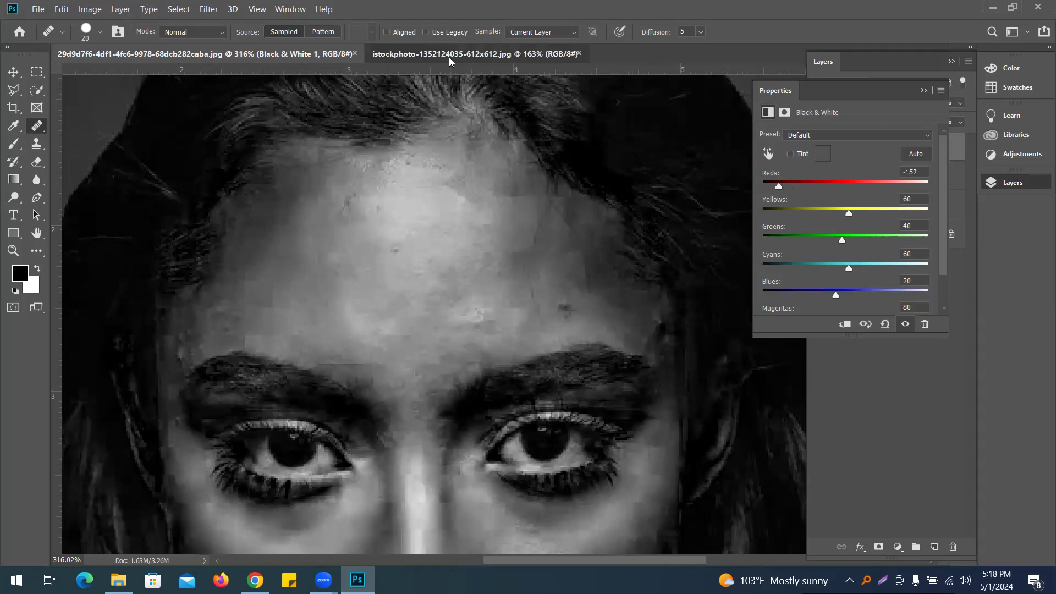
In the cheek photo document, duplicate the Background layer and add a new empty layer above the copy.
{"action": "left_click", "coordinate": [443, 53]}
{"action": "left_click", "coordinate": [825, 62]}
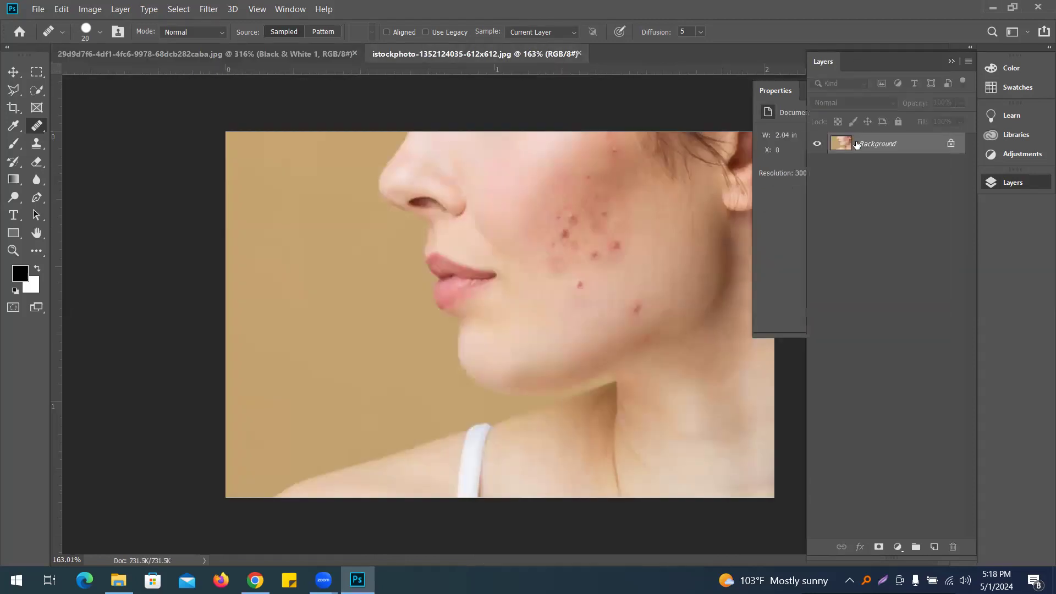
{"action": "key", "text": "ctrl+j"}
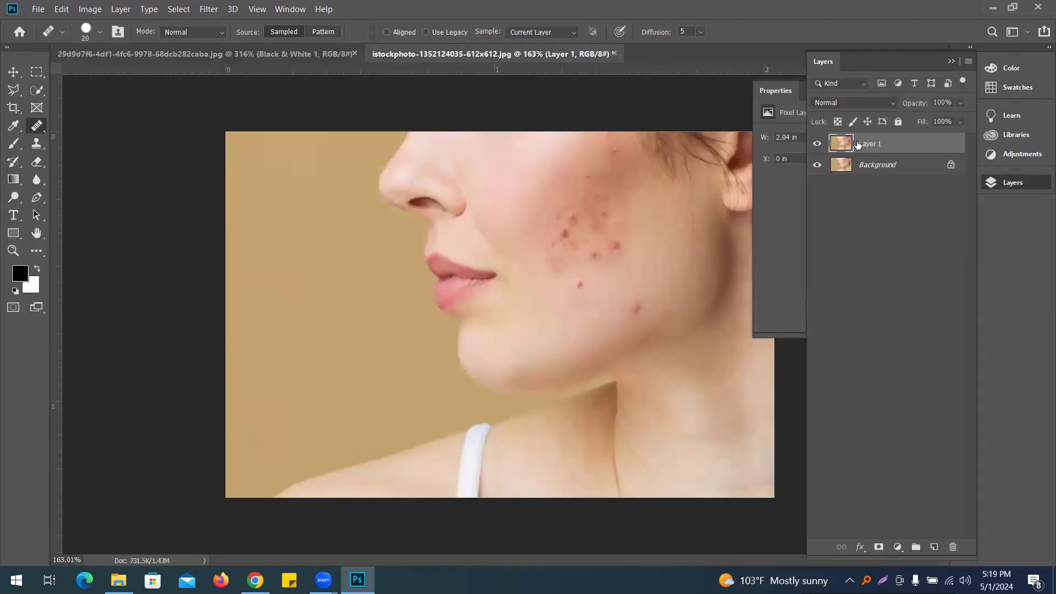
{"action": "left_click", "coordinate": [934, 547]}
{"action": "left_click", "coordinate": [897, 547]}
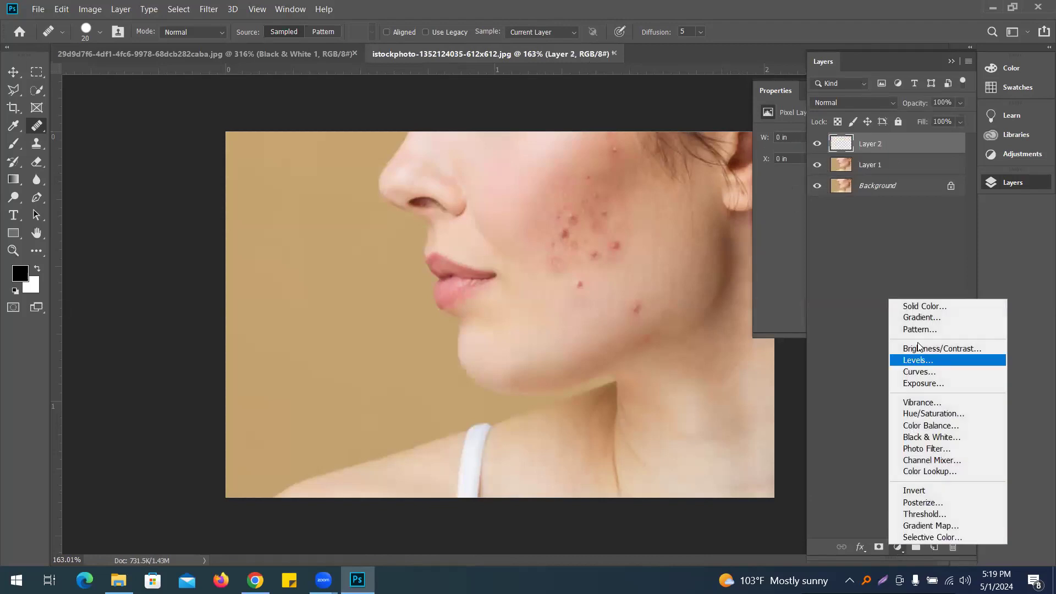
{"action": "left_click", "coordinate": [940, 425]}
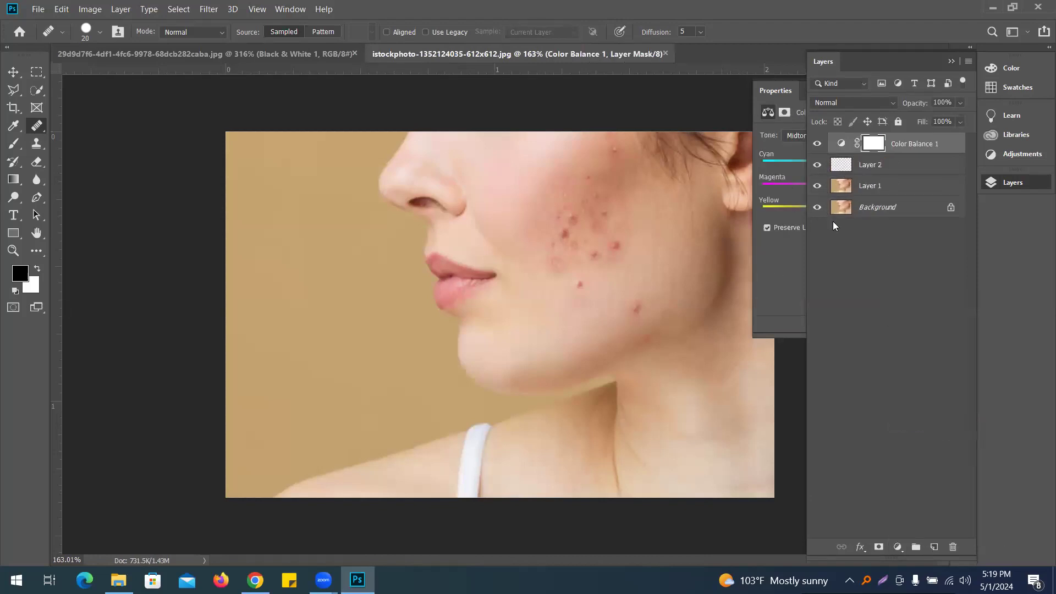
{"action": "key", "text": "ctrl+z"}
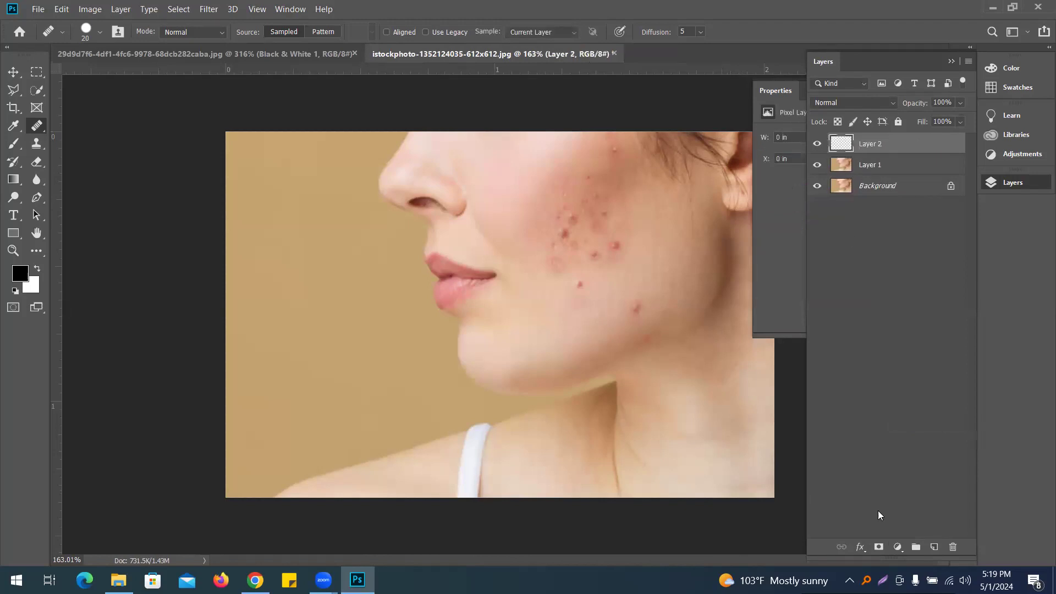
Add a Black & White adjustment layer to the cheek photo and set its Reds to -87.
{"action": "left_click", "coordinate": [899, 548]}
{"action": "left_click", "coordinate": [931, 439]}
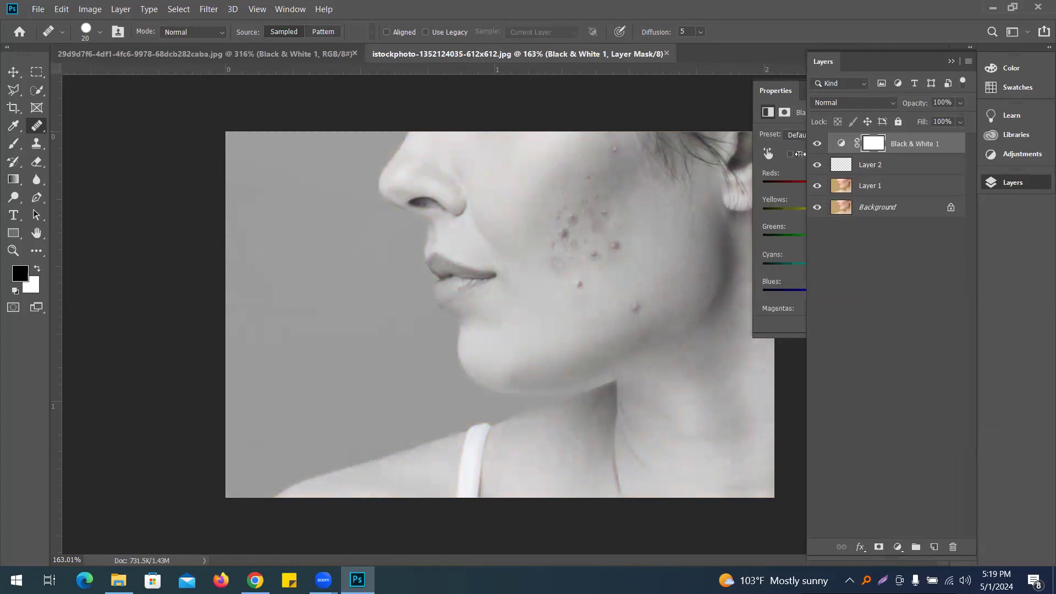
{"action": "left_click", "coordinate": [789, 170]}
{"action": "left_click_drag", "start_coordinate": [840, 187], "coordinate": [806, 205]}
{"action": "key", "text": "ctrl+plus"}
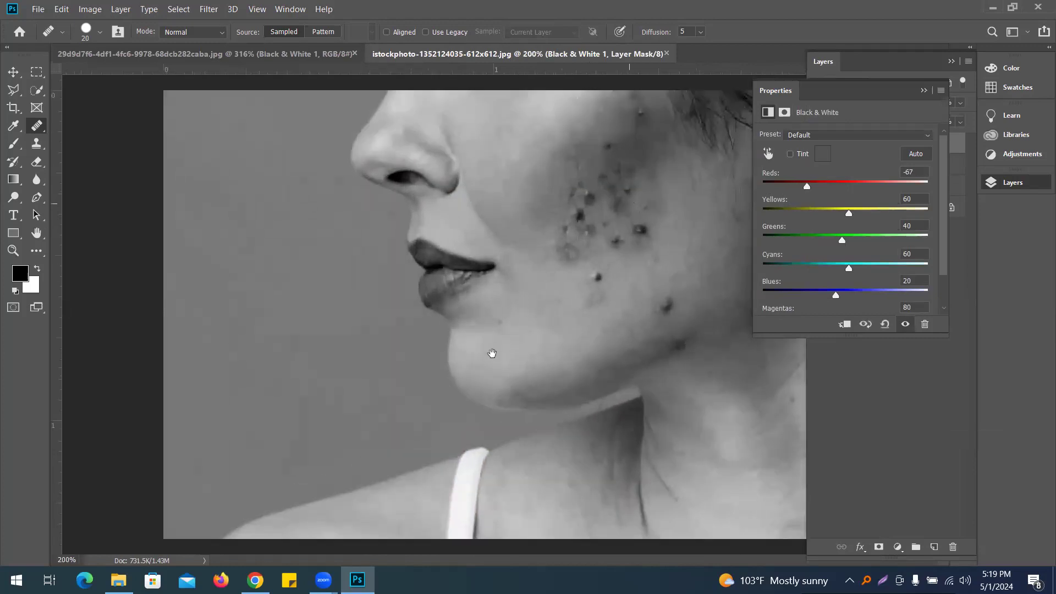
{"action": "left_click", "coordinate": [681, 190], "text": "ctrl"}
{"action": "left_click_drag", "start_coordinate": [681, 190], "coordinate": [596, 268]}
{"action": "mouse_move", "coordinate": [807, 190]}
{"action": "left_mouse_down"}
{"action": "mouse_move", "coordinate": [798, 186]}
{"action": "mouse_move", "coordinate": [806, 190]}
{"action": "left_mouse_up"}
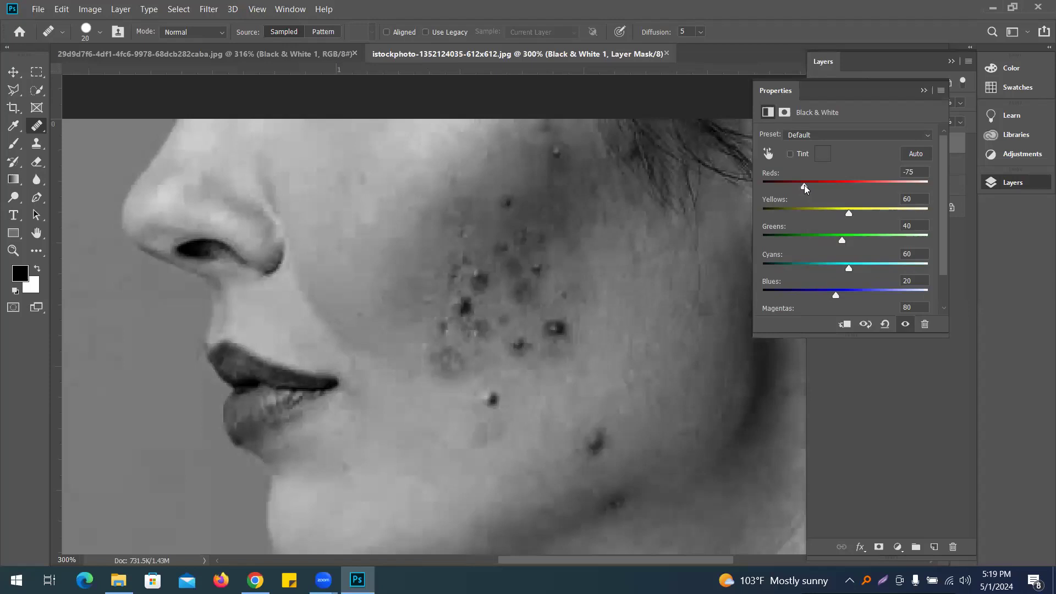
{"action": "mouse_move", "coordinate": [803, 186]}
{"action": "left_mouse_down"}
{"action": "mouse_move", "coordinate": [763, 186]}
{"action": "mouse_move", "coordinate": [800, 180]}
{"action": "left_mouse_up"}
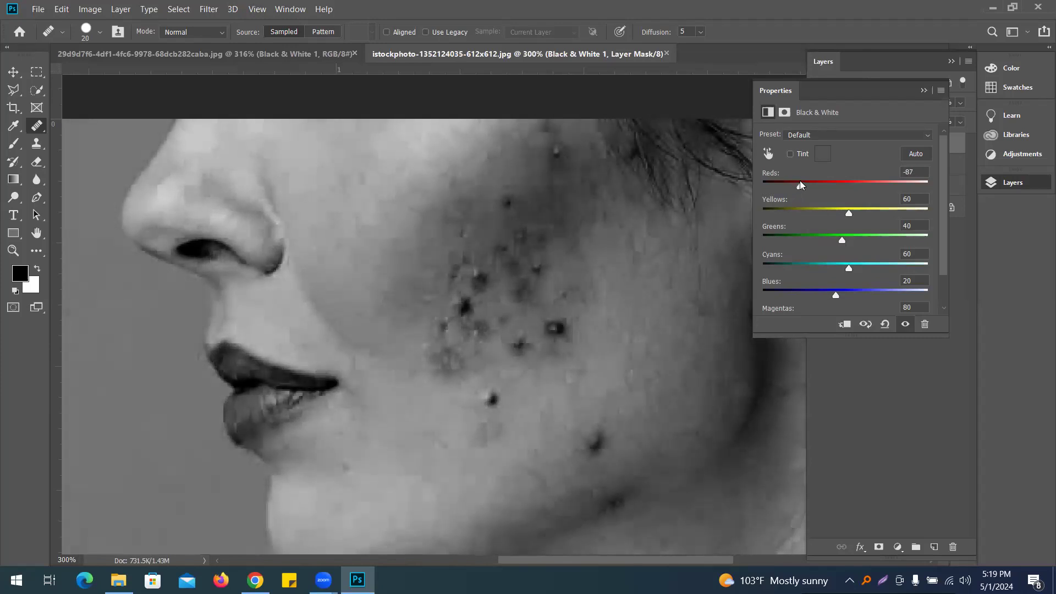
Switch to Chrome and preview the Freepik close-up of a woman's face with acne from the image results.
{"action": "left_click", "coordinate": [256, 580]}
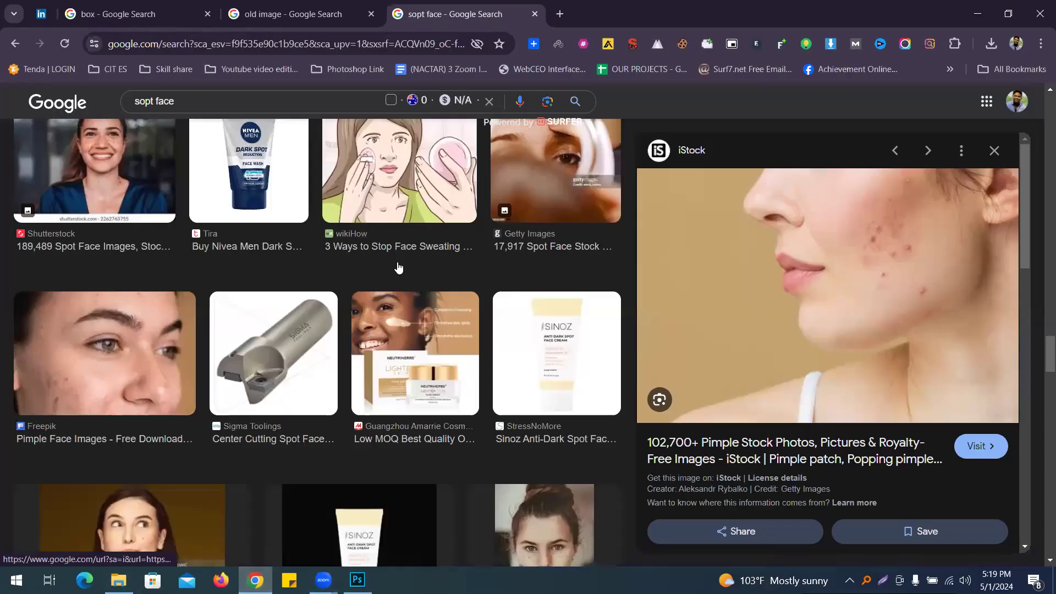
{"action": "scroll", "coordinate": [399, 268], "scroll_direction": "up", "scroll_amount": 7}
{"action": "scroll", "coordinate": [94, 370], "scroll_direction": "down", "scroll_amount": 7}
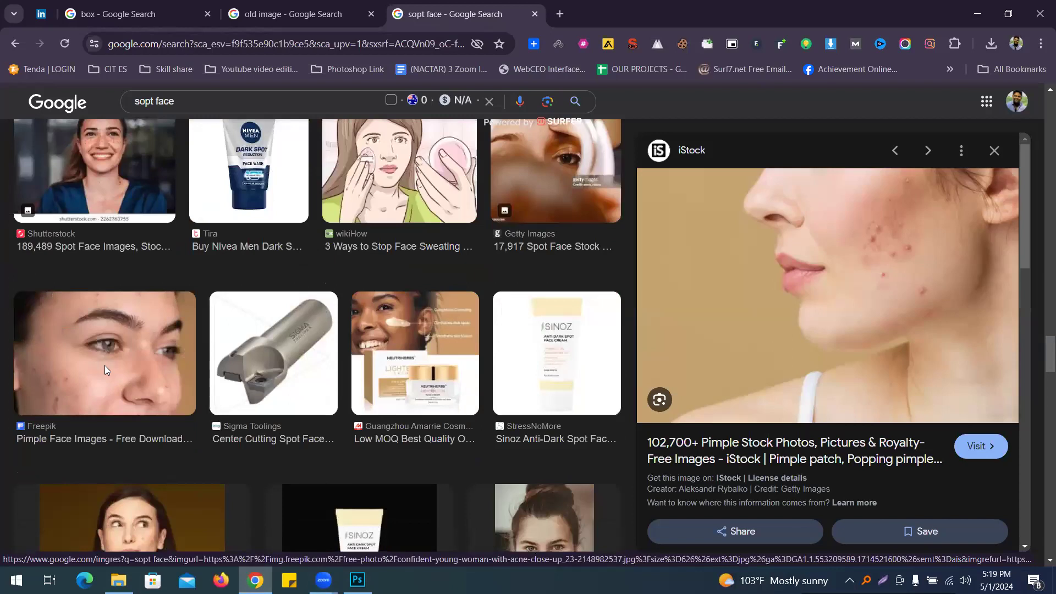
{"action": "left_click", "coordinate": [112, 372]}
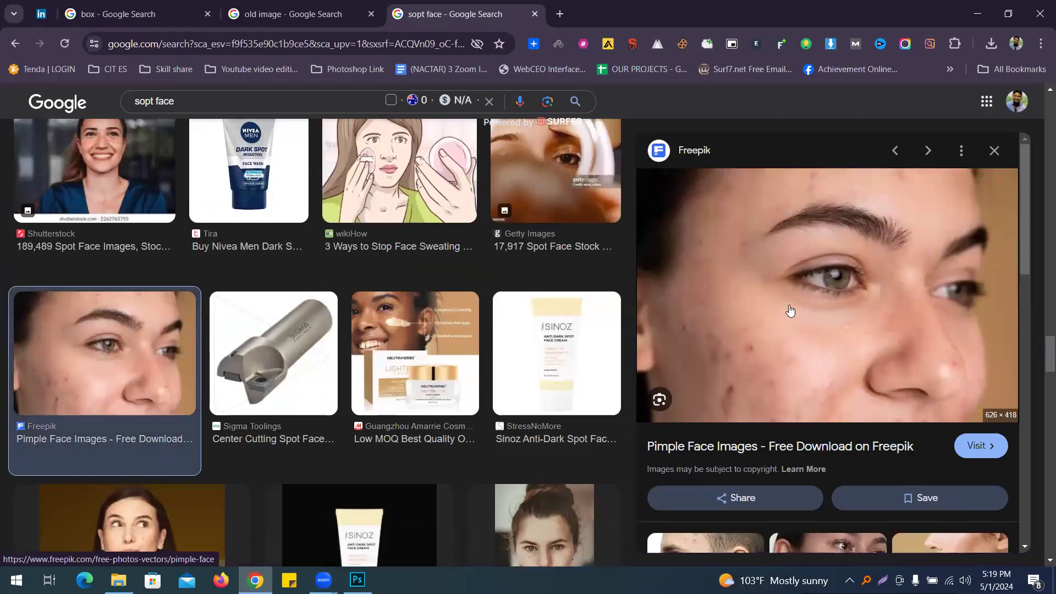
{"action": "right_click", "coordinate": [807, 257]}
{"action": "left_click", "coordinate": [893, 438]}
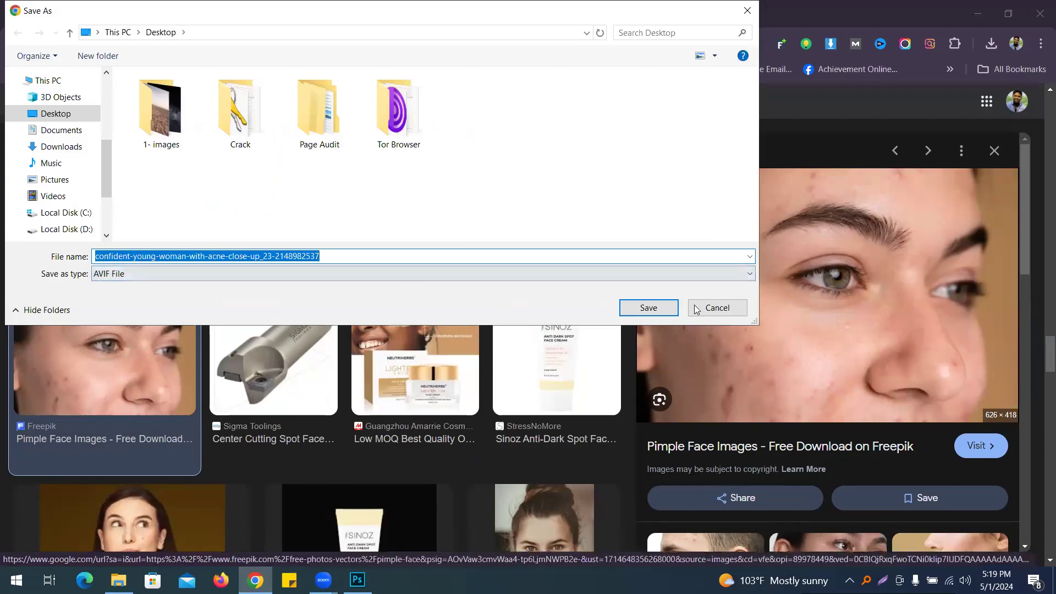
{"action": "left_click", "coordinate": [707, 308]}
Open the Freepik acne face photo in its own browser tab and switch to that tab.
{"action": "right_click", "coordinate": [775, 297]}
{"action": "left_click", "coordinate": [887, 217]}
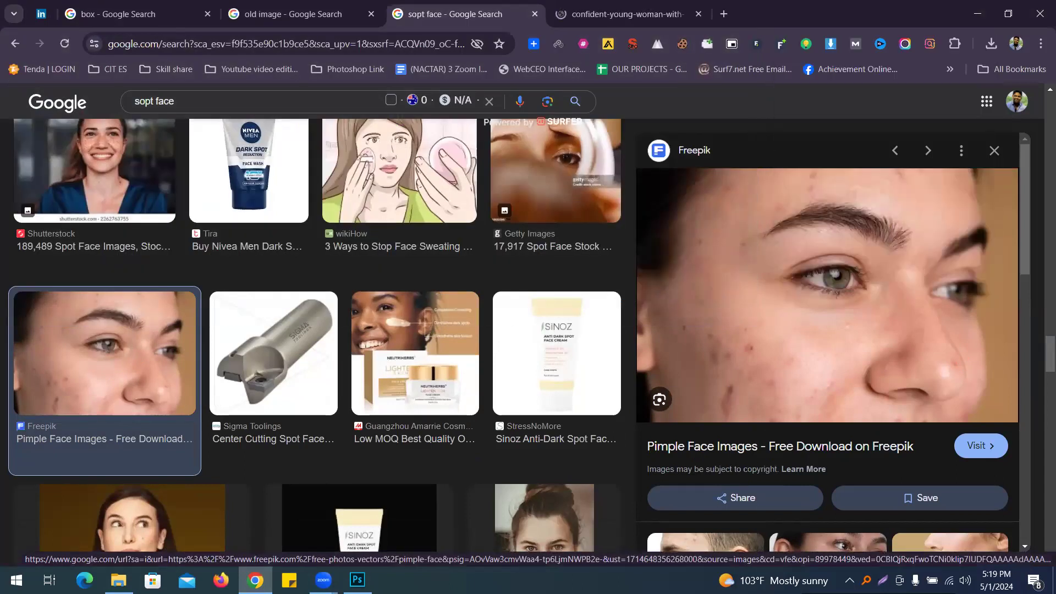
{"action": "key", "text": "ctrl+Tab"}
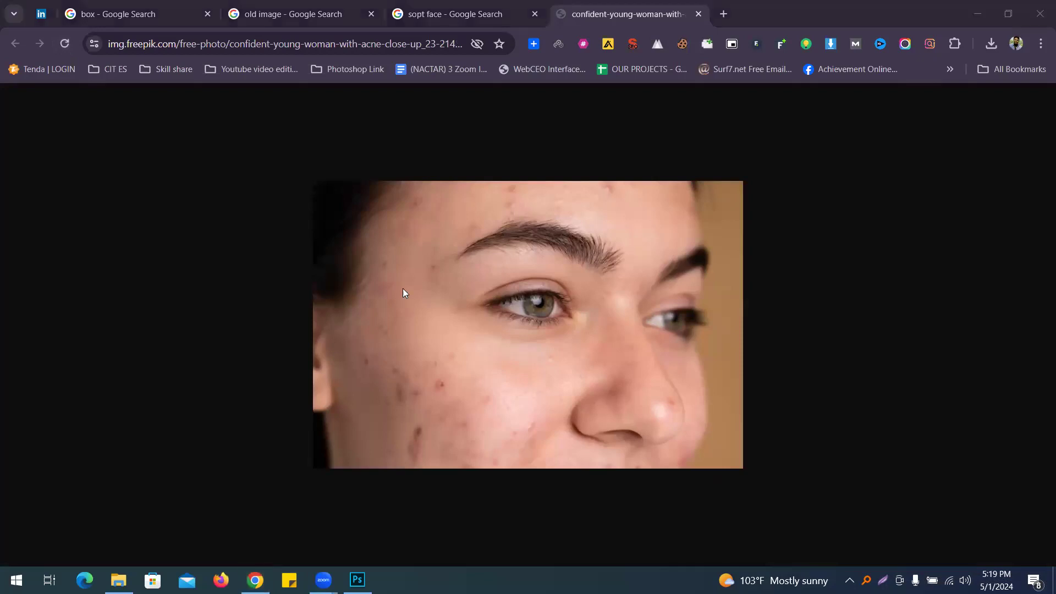
Capture a screenshot of the acne face photo area and save it to the Desktop as the JPEG Screenshot_3.
{"action": "left_click", "coordinate": [883, 580]}
{"action": "left_click_drag", "start_coordinate": [315, 187], "coordinate": [730, 462]}
{"action": "left_click_drag", "start_coordinate": [647, 397], "coordinate": [651, 400]}
{"action": "left_click", "coordinate": [708, 474]}
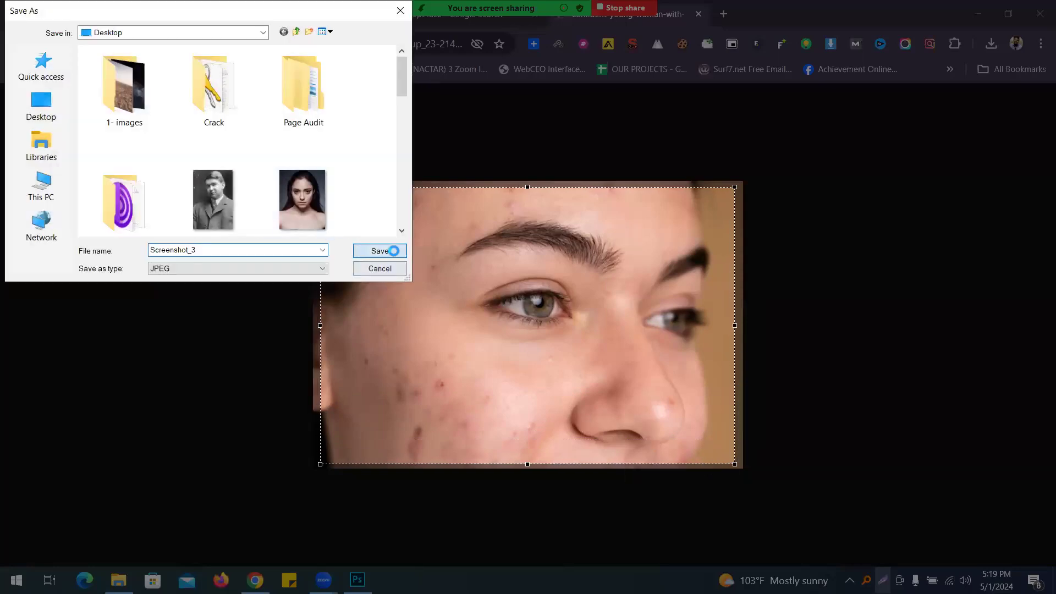
{"action": "left_click", "coordinate": [393, 250]}
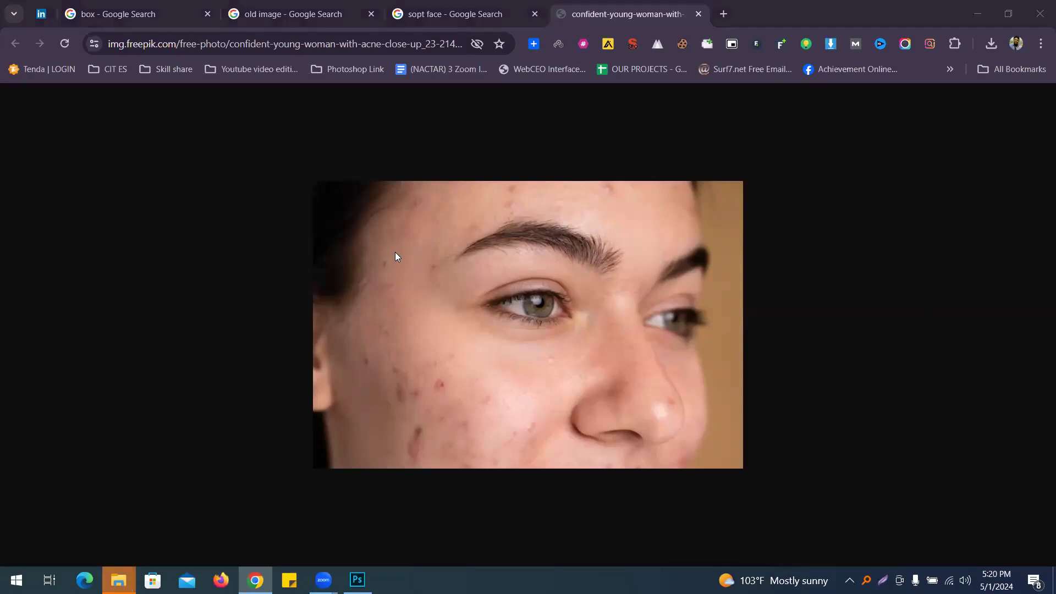
Try to open Screenshot_3 from the Desktop in the browser.
{"action": "key", "text": "ctrl+o"}
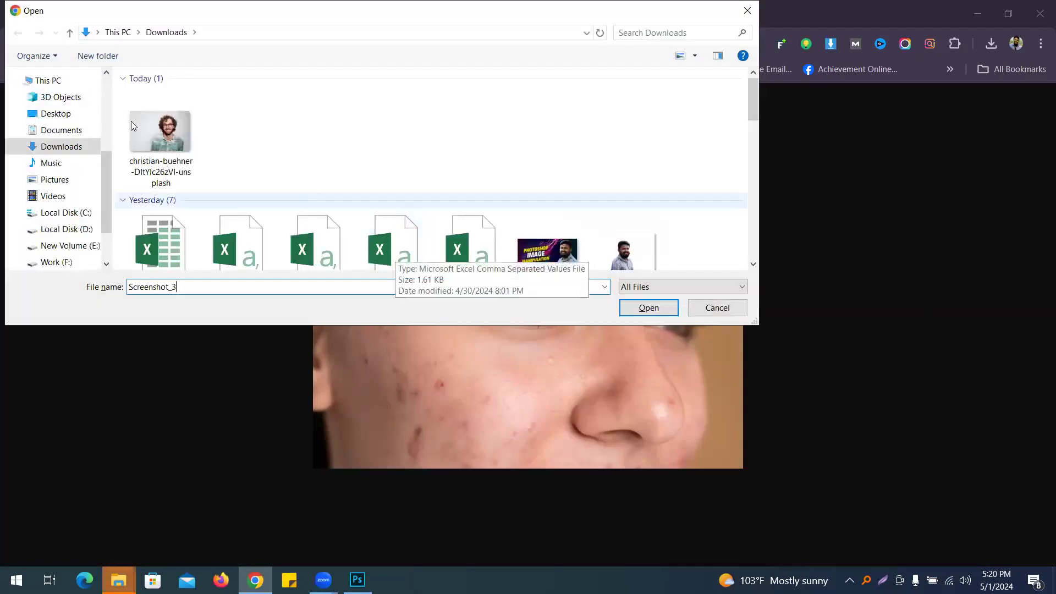
{"action": "left_click", "coordinate": [49, 114]}
{"action": "left_click", "coordinate": [255, 288]}
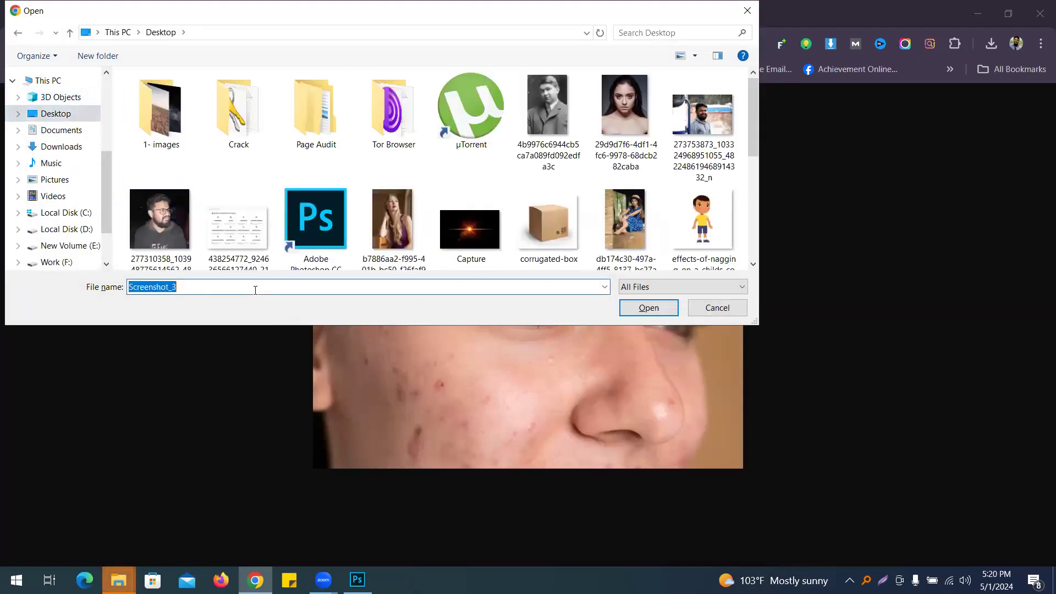
{"action": "key", "text": "Return"}
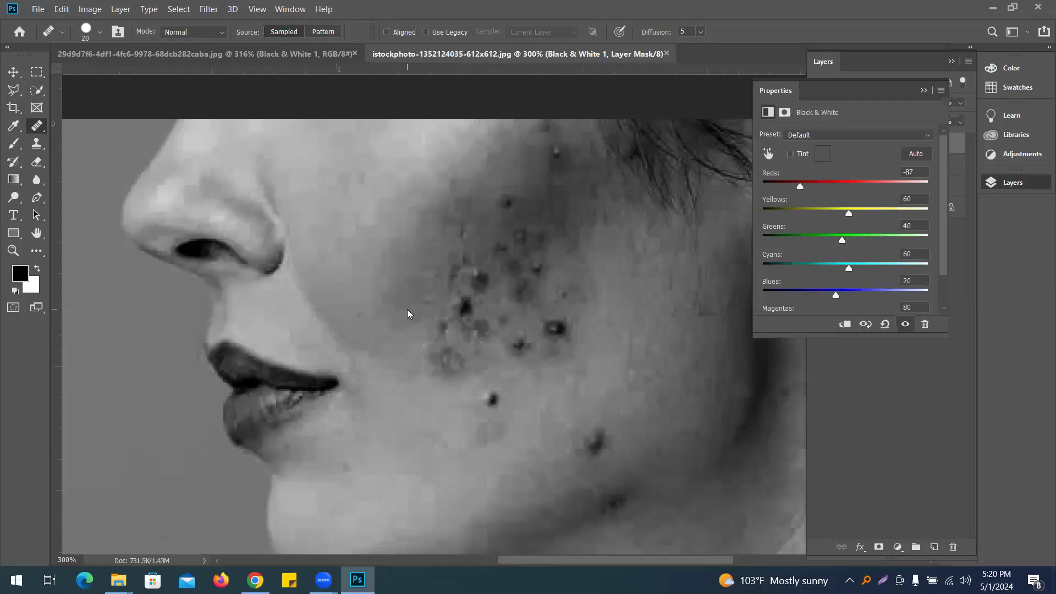
Switch to Photoshop and open Screenshot_3.jpg from the Desktop.
{"action": "key", "text": "ctrl+o"}
{"action": "scroll", "coordinate": [315, 215], "scroll_direction": "down", "scroll_amount": 2}
{"action": "left_click", "coordinate": [315, 217]}
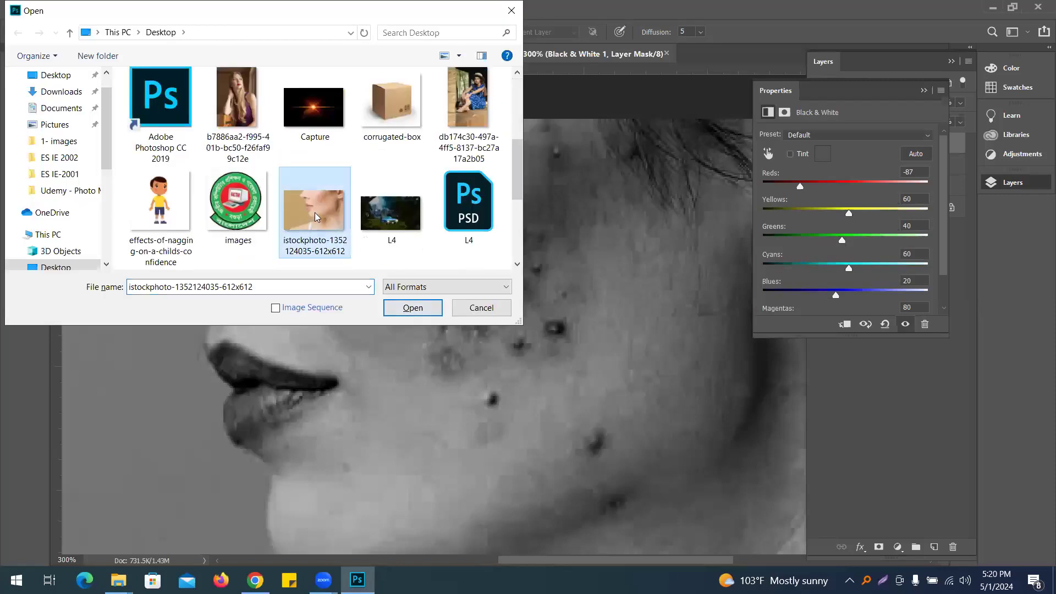
{"action": "scroll", "coordinate": [315, 216], "scroll_direction": "down", "scroll_amount": 3}
{"action": "double_click", "coordinate": [498, 131]}
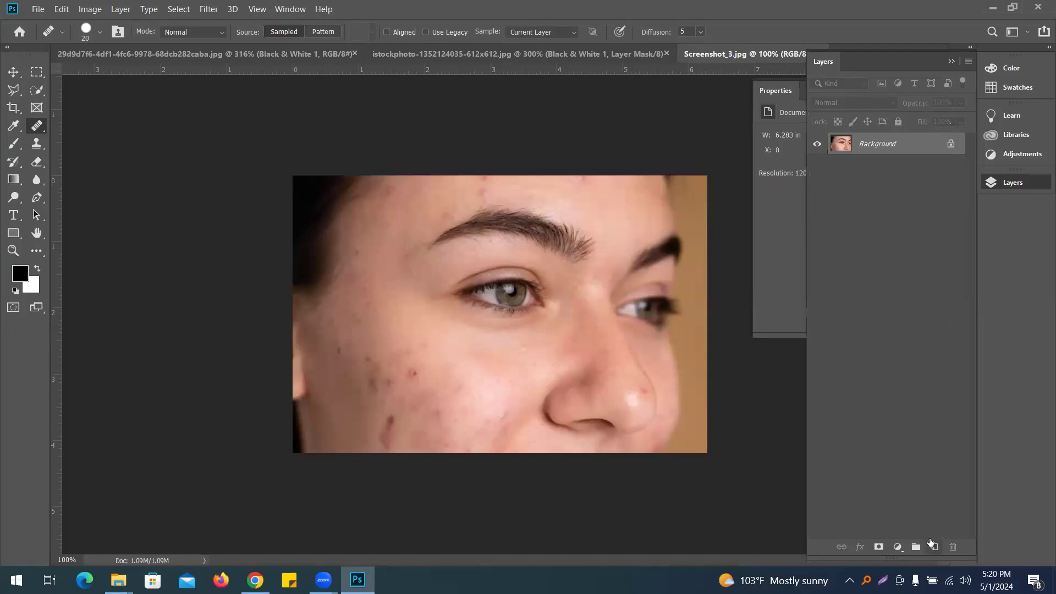
Duplicate the Background layer of Screenshot_3.jpg and add a new empty layer above the copy.
{"action": "key", "text": "ctrl+j"}
{"action": "left_click", "coordinate": [932, 545]}
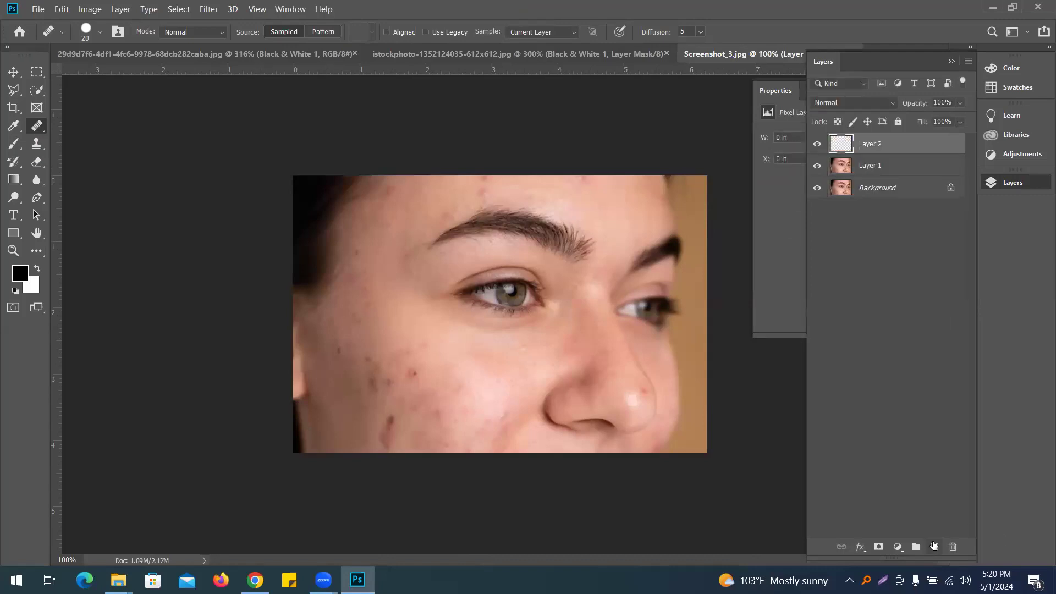
Hide the empty Layer 2, then add a Black & White adjustment layer directly above Layer 1 with Reds at -87.
{"action": "left_click", "coordinate": [898, 547]}
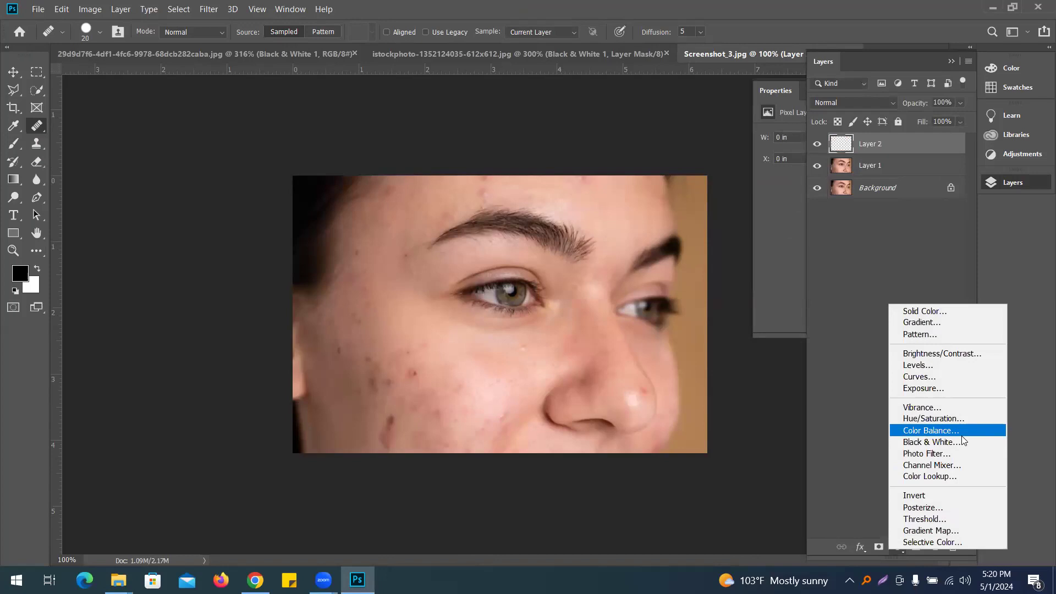
{"action": "left_click", "coordinate": [817, 144]}
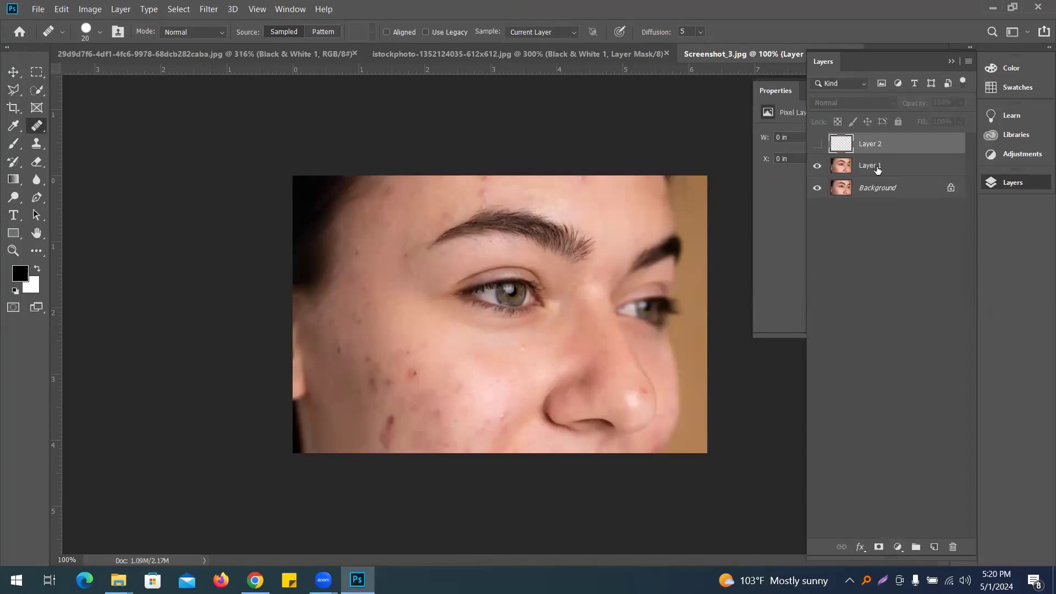
{"action": "left_click", "coordinate": [872, 166]}
{"action": "left_click", "coordinate": [898, 548]}
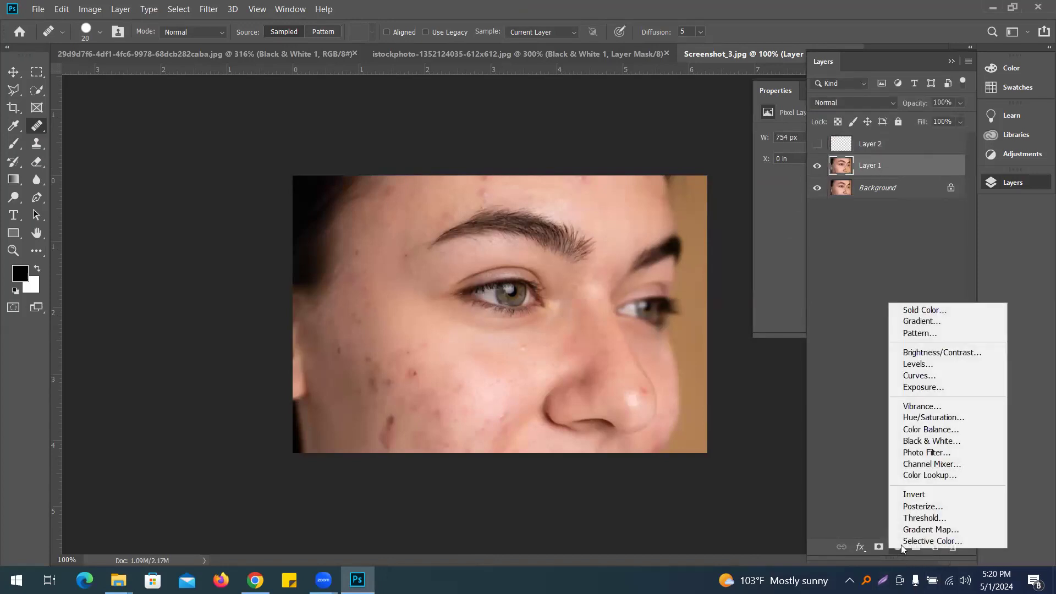
{"action": "left_click", "coordinate": [913, 448]}
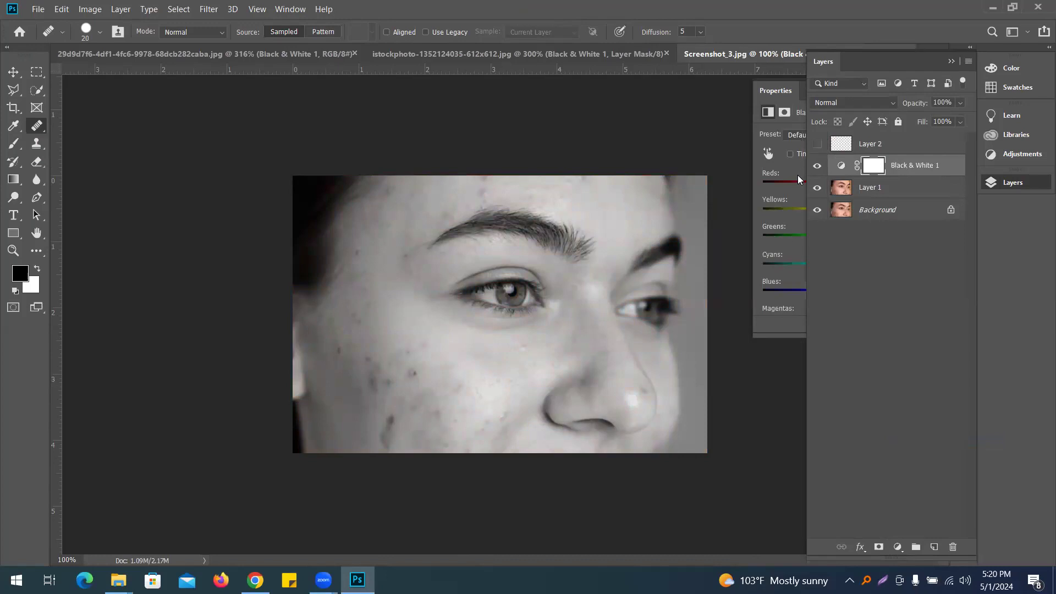
{"action": "left_click_drag", "start_coordinate": [842, 187], "coordinate": [803, 200]}
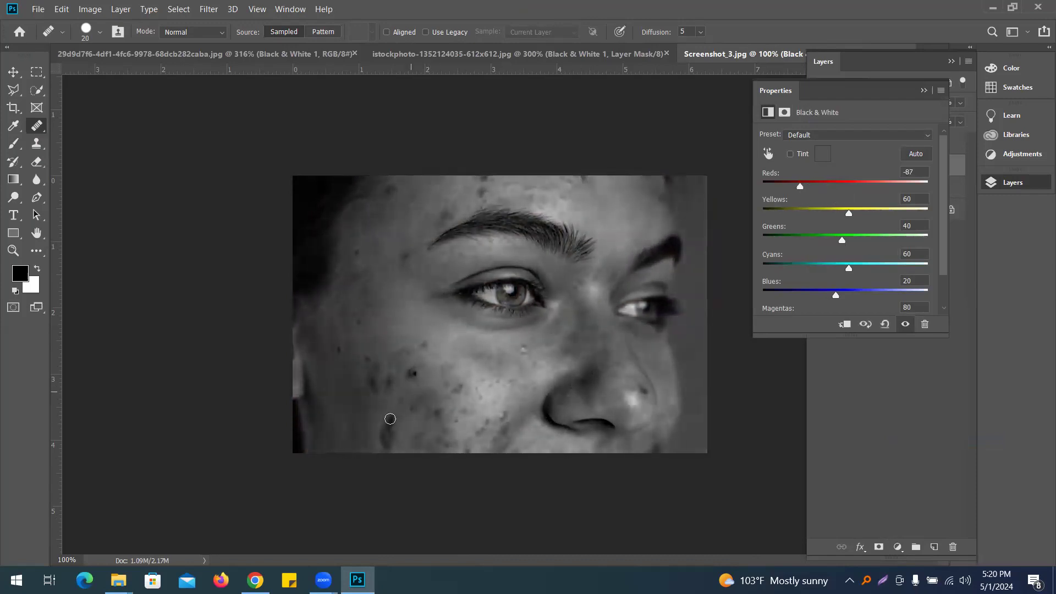
{"action": "left_click", "coordinate": [866, 422]}
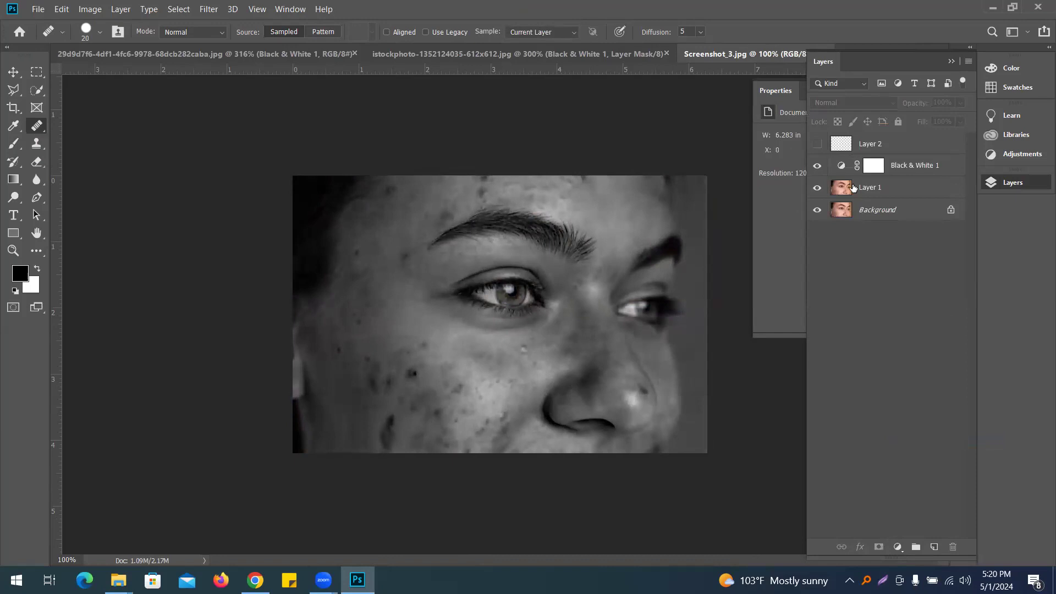
Toggle the Black & White adjustment layer's visibility repeatedly to compare the skin blemishes in color and grayscale, ending with it hidden.
{"action": "left_click", "coordinate": [820, 170]}
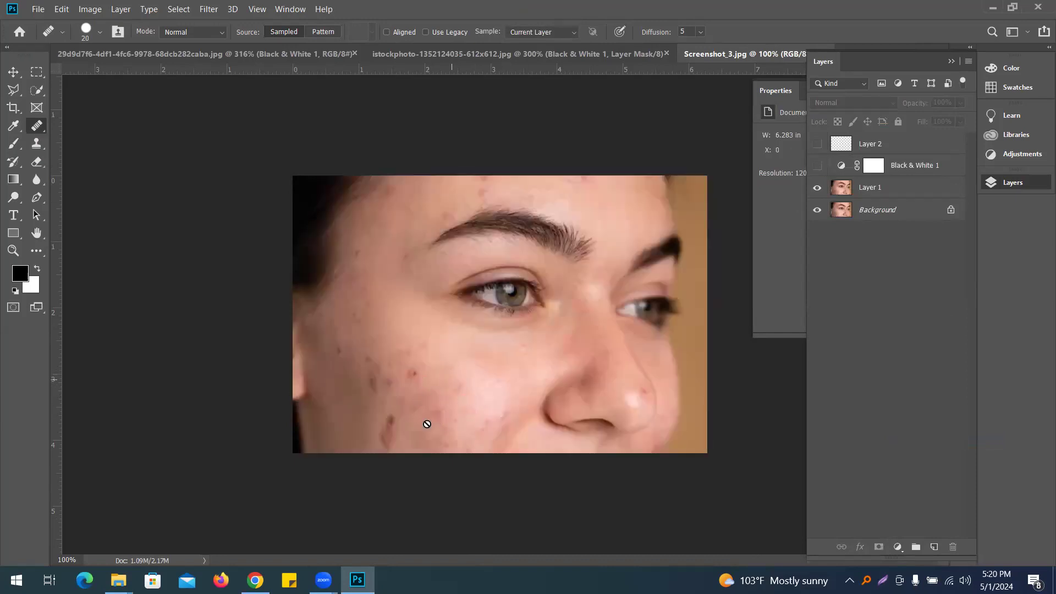
{"action": "left_click", "coordinate": [818, 167]}
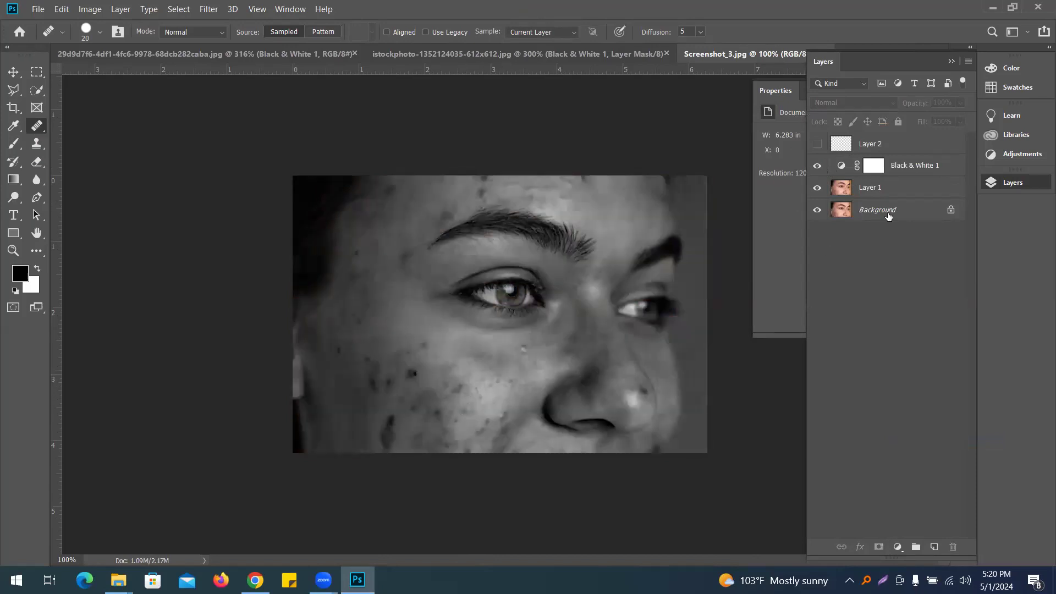
{"action": "left_click", "coordinate": [819, 167]}
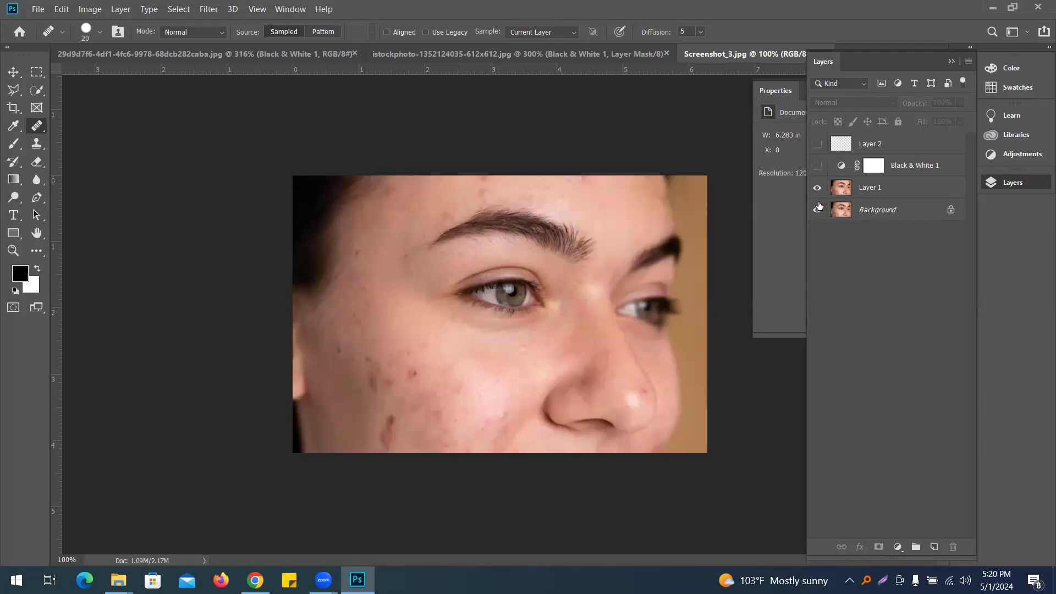
{"action": "left_click", "coordinate": [818, 167]}
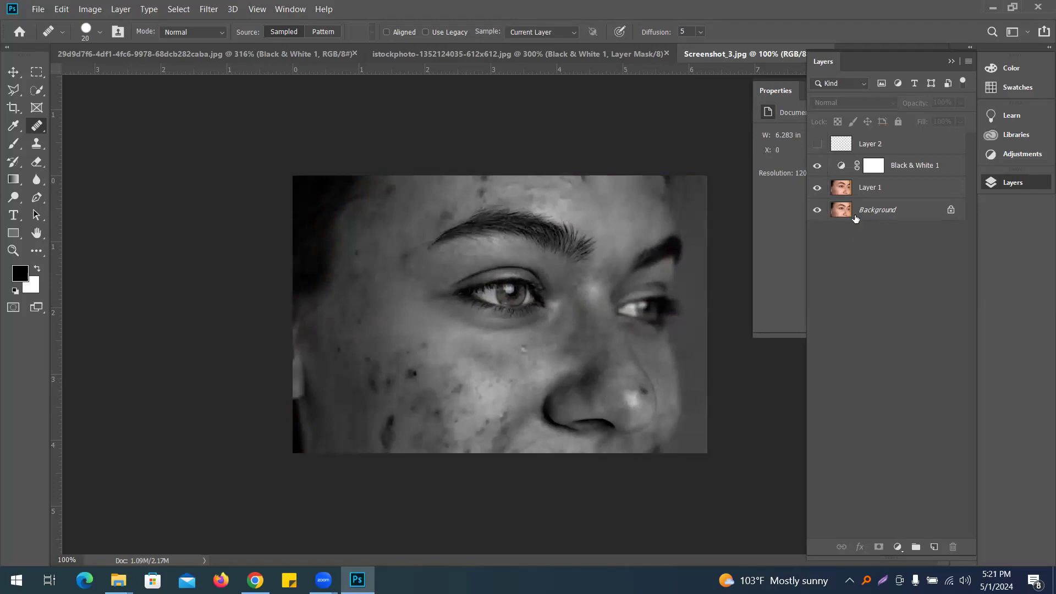
{"action": "left_click", "coordinate": [818, 166]}
{"action": "left_click", "coordinate": [818, 166]}
{"action": "left_click", "coordinate": [818, 168]}
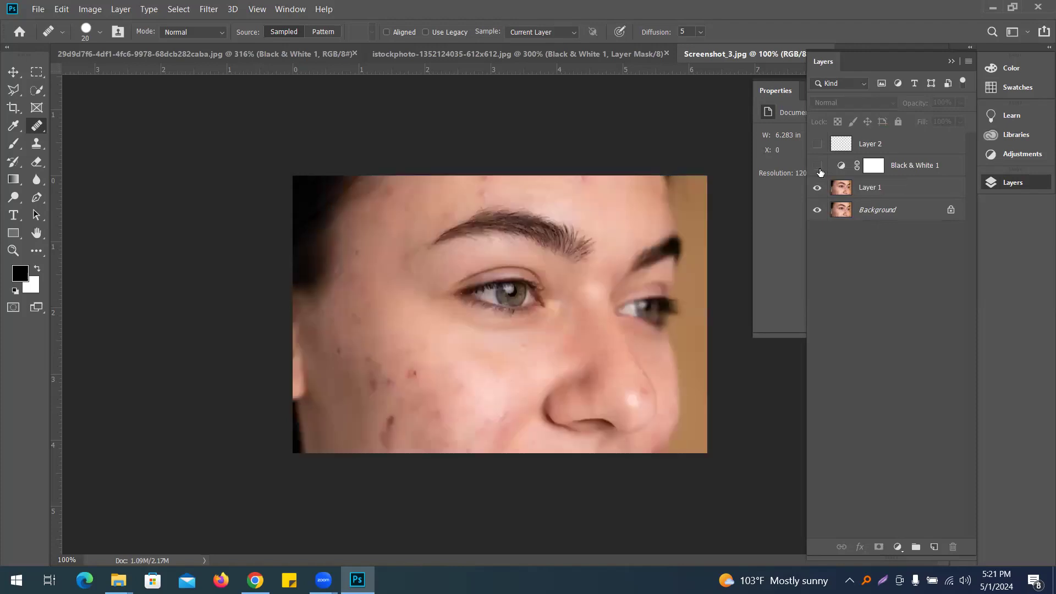
Show the Black & White 1 adjustment and move it above Layer 2, then make Layer 2 visible and active.
{"action": "left_click", "coordinate": [818, 167]}
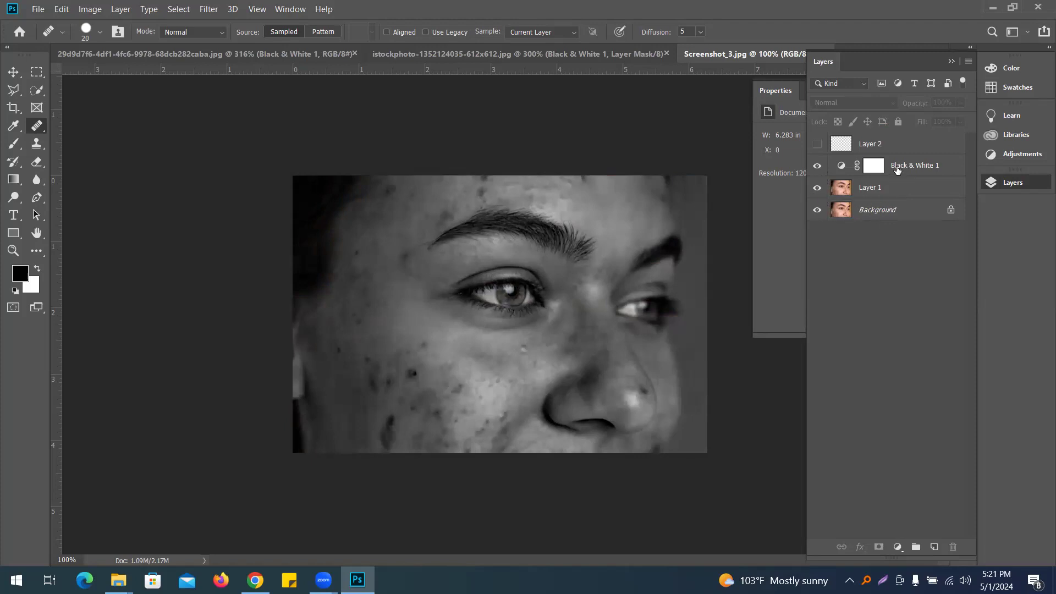
{"action": "left_click_drag", "start_coordinate": [928, 167], "coordinate": [924, 138]}
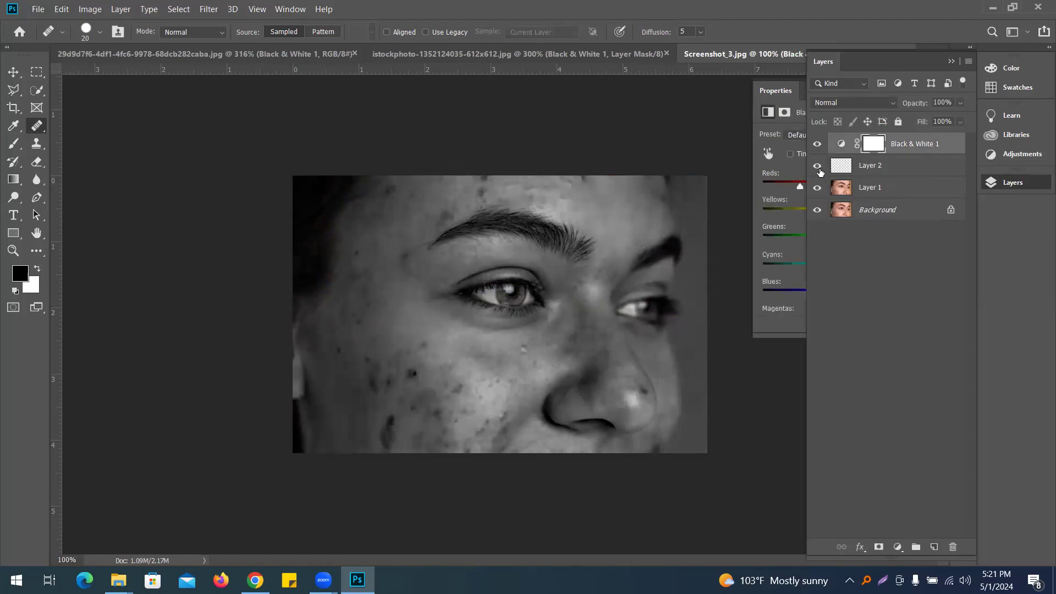
{"action": "left_click", "coordinate": [882, 166]}
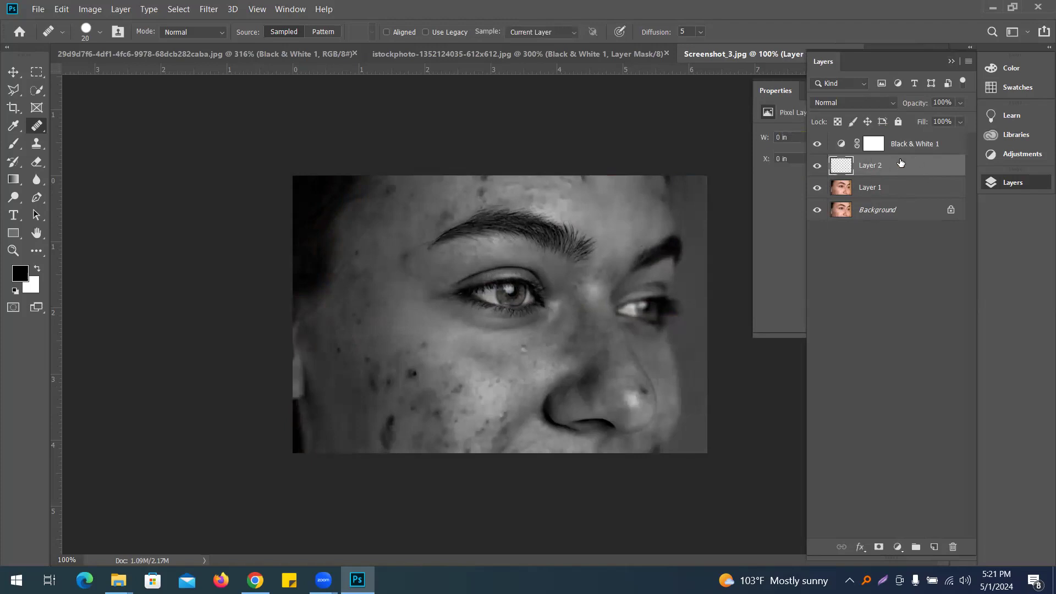
Choose the Healing Brush Tool and set its sampling to Current & Below.
{"action": "right_click", "coordinate": [36, 125]}
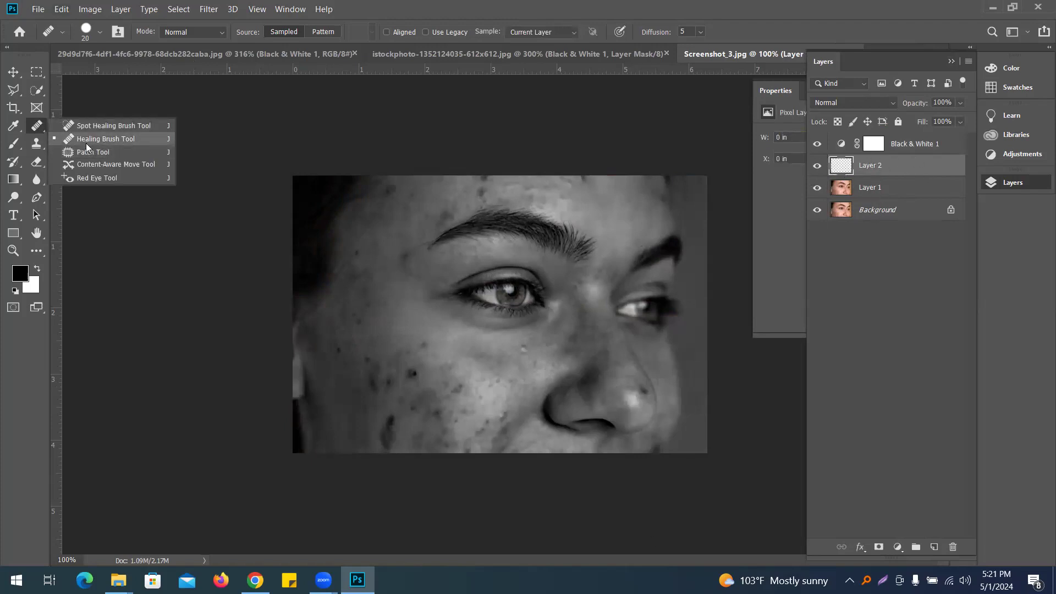
{"action": "left_click", "coordinate": [85, 142]}
{"action": "right_click", "coordinate": [36, 125]}
{"action": "left_click", "coordinate": [88, 140]}
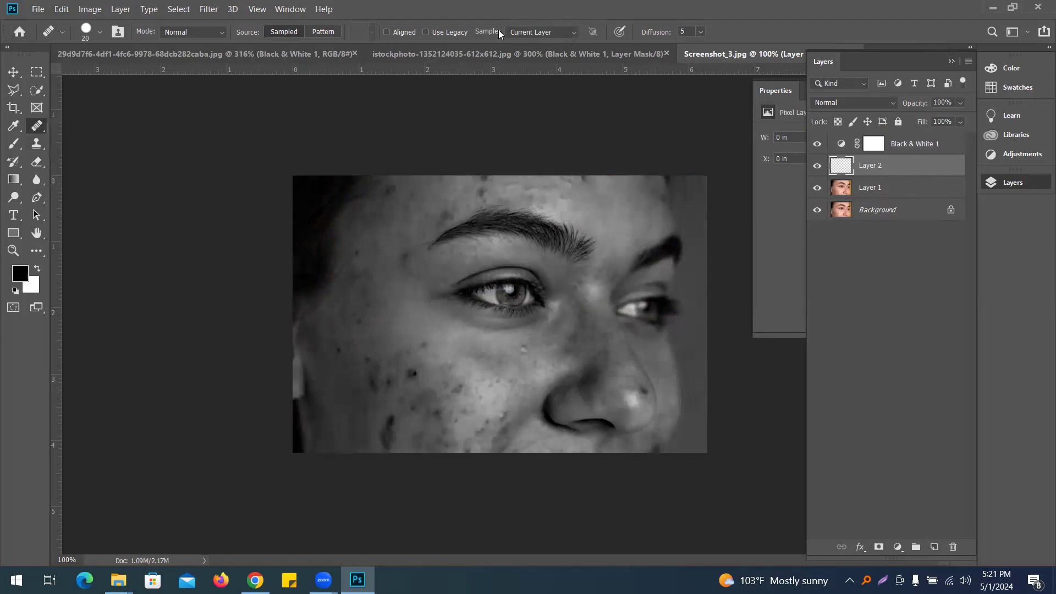
{"action": "left_click", "coordinate": [532, 32]}
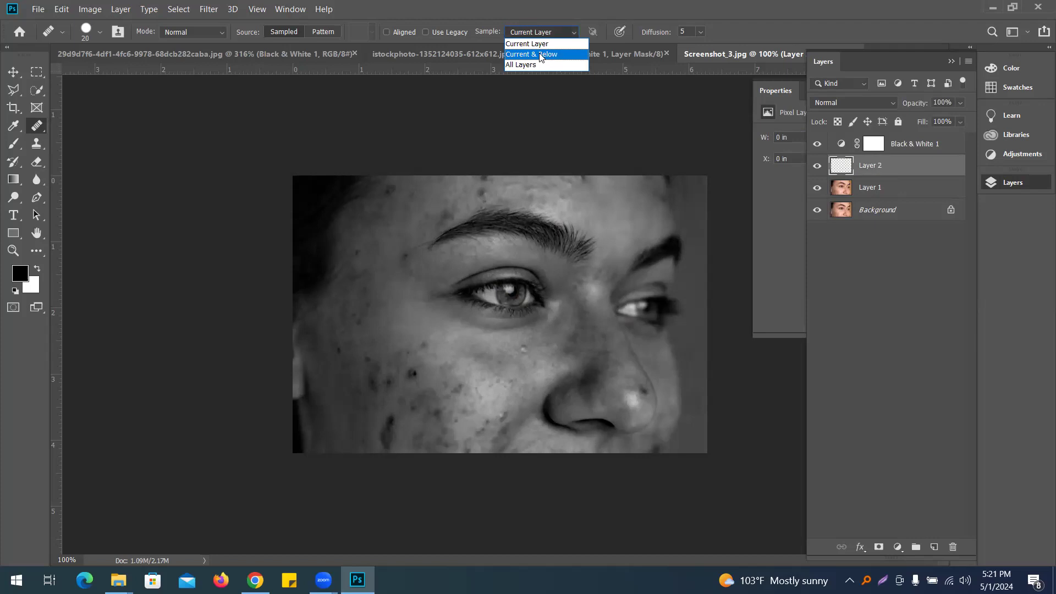
{"action": "left_click", "coordinate": [540, 55]}
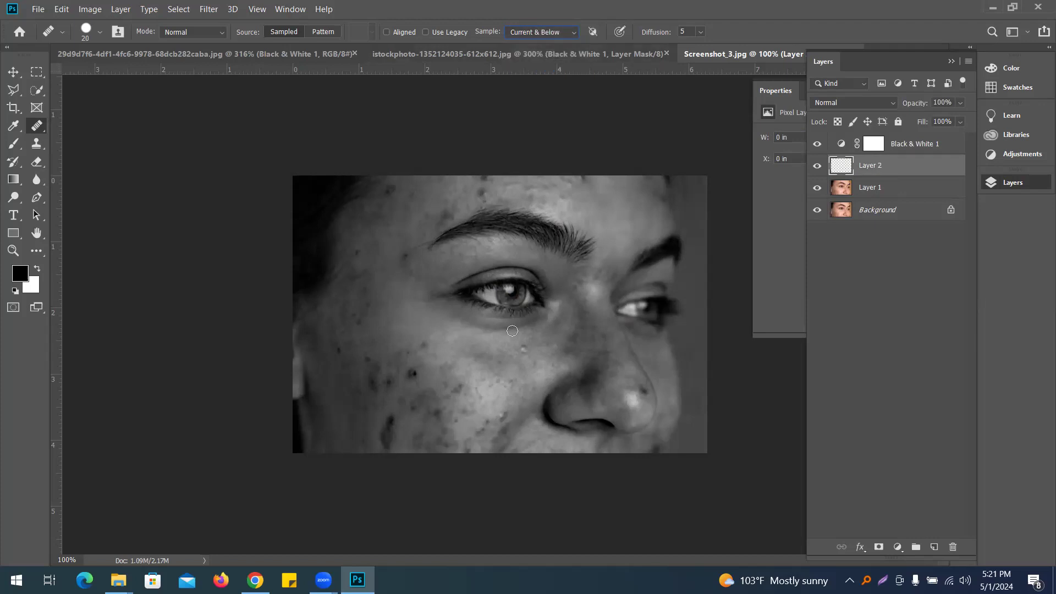
Heal the dark spots on the forehead above the nearer eyebrow on Layer 2, sampling clean skin close by.
{"action": "left_click", "coordinate": [567, 200], "text": "ctrl"}
{"action": "left_click_drag", "start_coordinate": [537, 212], "coordinate": [535, 358]}
{"action": "left_click", "coordinate": [443, 269], "text": "alt"}
{"action": "left_click", "coordinate": [468, 259]}
{"action": "left_click", "coordinate": [463, 255]}
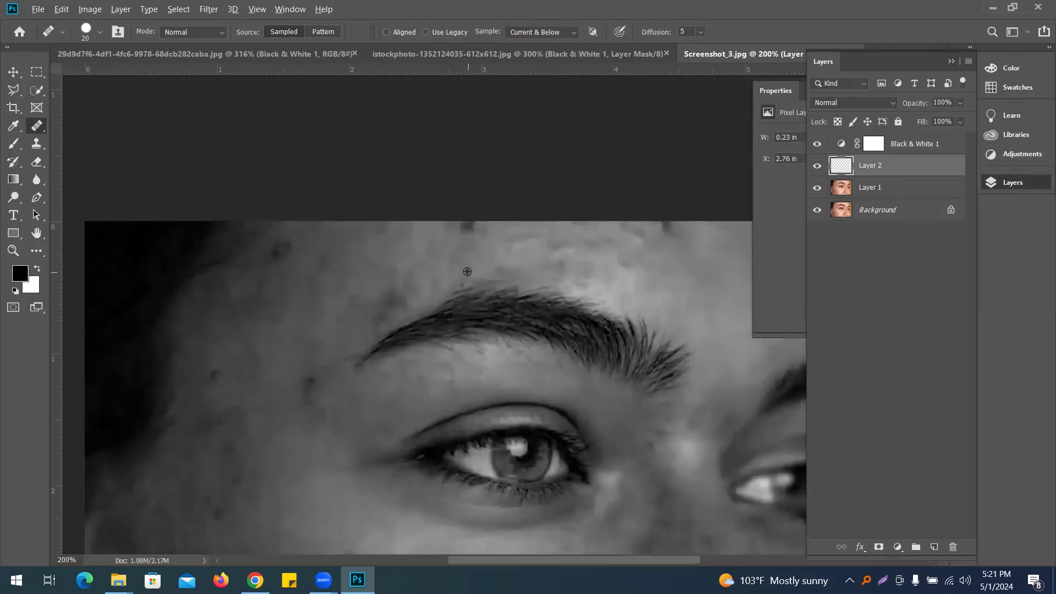
{"action": "left_click", "coordinate": [464, 248]}
{"action": "left_click", "coordinate": [467, 228]}
{"action": "left_click", "coordinate": [607, 249]}
{"action": "left_click", "coordinate": [674, 245], "text": "alt"}
{"action": "left_click", "coordinate": [662, 228]}
Enlarge the healing brush to 35 and heal the spots above the eyebrow's outer end and near the hairline.
{"action": "left_click", "coordinate": [414, 280]}
{"action": "key", "text": "bracketright"}
{"action": "key", "text": "bracketright"}
{"action": "key", "text": "bracketright"}
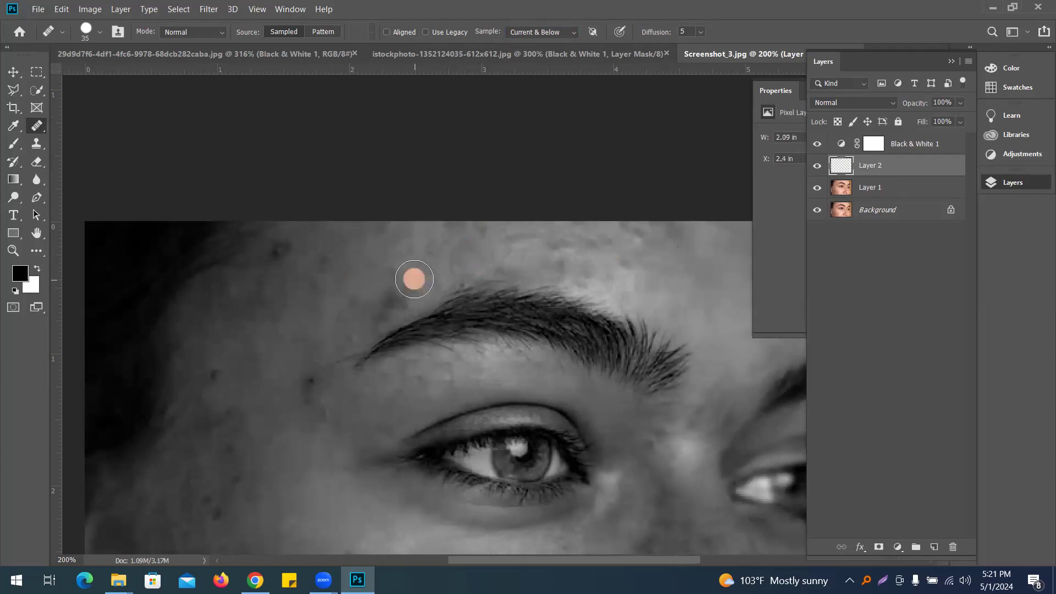
{"action": "left_click", "coordinate": [422, 266], "text": "alt"}
{"action": "left_click", "coordinate": [386, 301]}
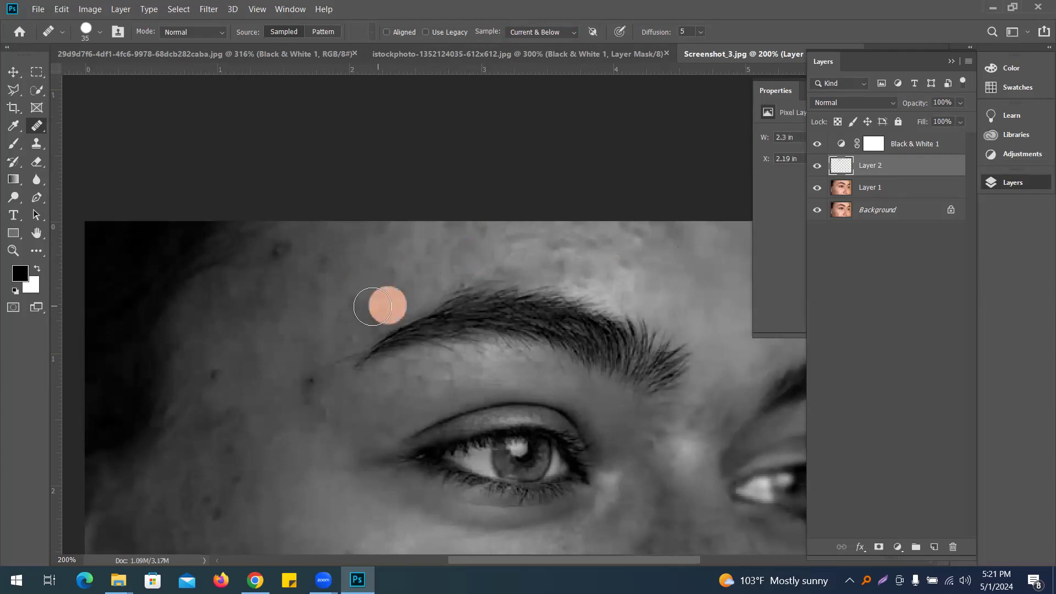
{"action": "left_click", "coordinate": [319, 262], "text": "alt"}
{"action": "left_click", "coordinate": [284, 248]}
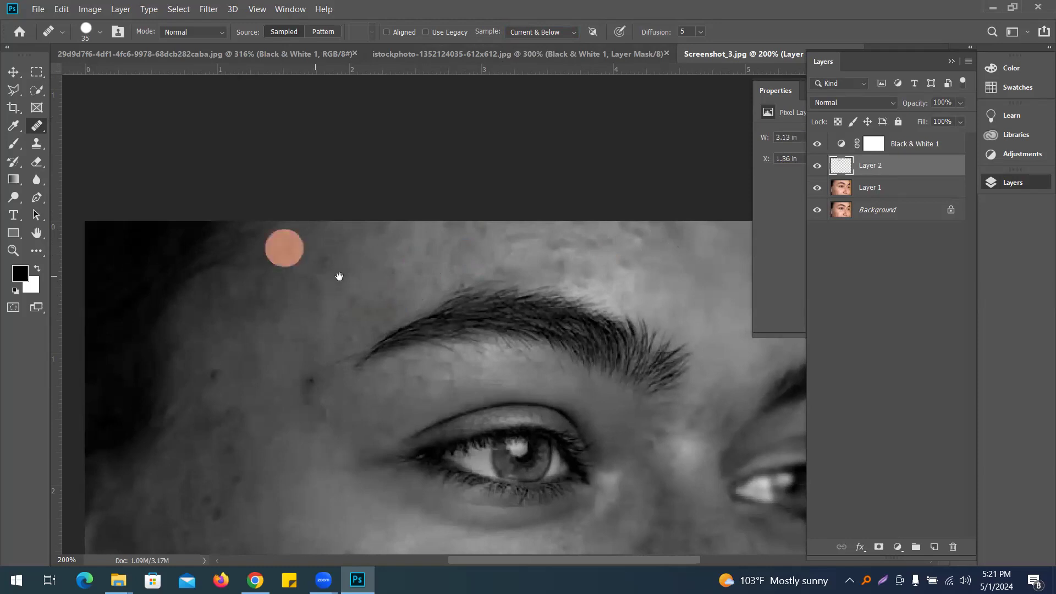
Heal the blemishes on the temple beside the eyebrow's outer end, sampling nearby clean skin.
{"action": "left_click_drag", "start_coordinate": [339, 276], "coordinate": [410, 236]}
{"action": "left_click", "coordinate": [376, 293], "text": "alt"}
{"action": "left_click", "coordinate": [381, 342]}
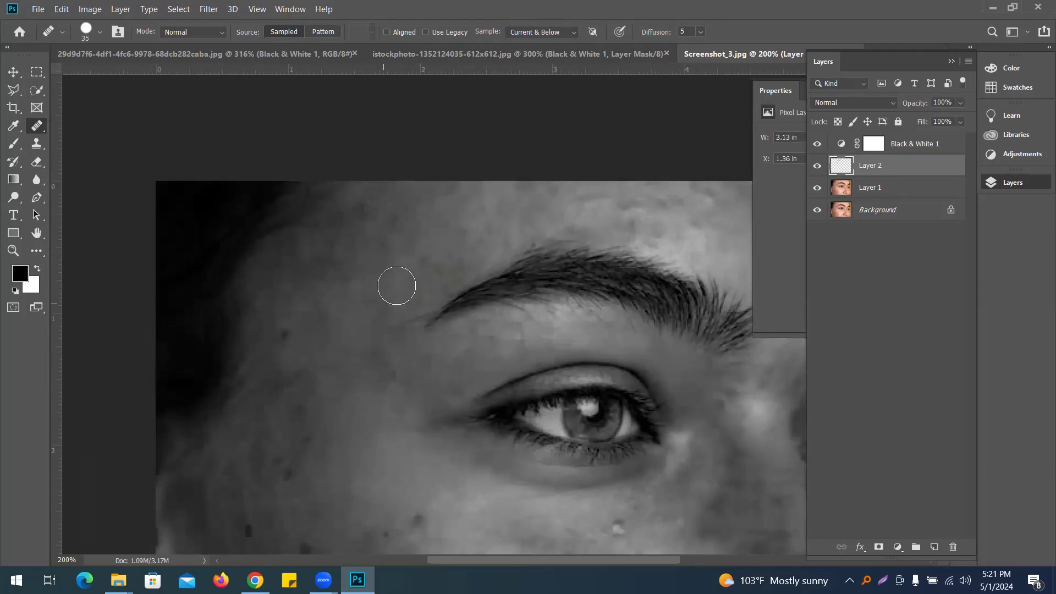
{"action": "left_click", "coordinate": [394, 227]}
{"action": "left_click", "coordinate": [364, 213]}
{"action": "left_click_drag", "start_coordinate": [392, 285], "coordinate": [446, 247]}
{"action": "left_click", "coordinate": [357, 269], "text": "alt"}
{"action": "left_click", "coordinate": [345, 288]}
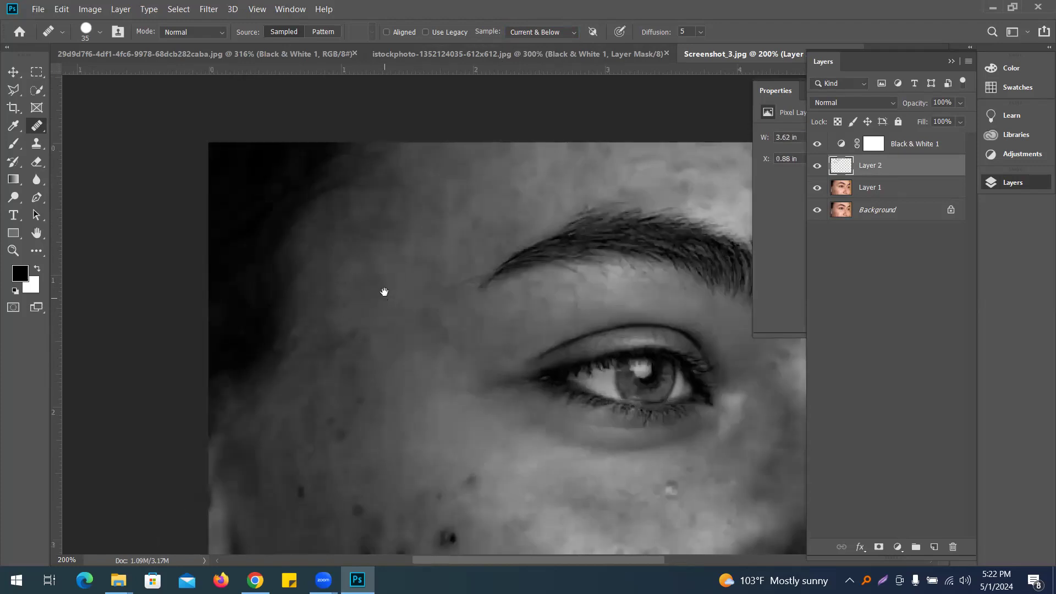
Heal the small spots on the side of the face between the temple and the ear.
{"action": "left_click_drag", "start_coordinate": [384, 292], "coordinate": [428, 182]}
{"action": "left_click_drag", "start_coordinate": [394, 241], "coordinate": [396, 226]}
{"action": "left_click", "coordinate": [427, 264], "text": "alt"}
{"action": "mouse_move", "coordinate": [391, 290]}
{"action": "left_mouse_down"}
{"action": "mouse_move", "coordinate": [389, 321]}
{"action": "mouse_move", "coordinate": [381, 314]}
{"action": "mouse_move", "coordinate": [445, 250]}
{"action": "left_mouse_up"}
{"action": "left_click", "coordinate": [400, 264]}
{"action": "left_click", "coordinate": [387, 235]}
{"action": "left_click", "coordinate": [426, 229], "text": "alt"}
{"action": "left_click", "coordinate": [393, 297]}
{"action": "left_click", "coordinate": [414, 297]}
Heal the small spots on the upper outer cheek using clean skin sampled above them.
{"action": "left_click", "coordinate": [449, 241], "text": "alt"}
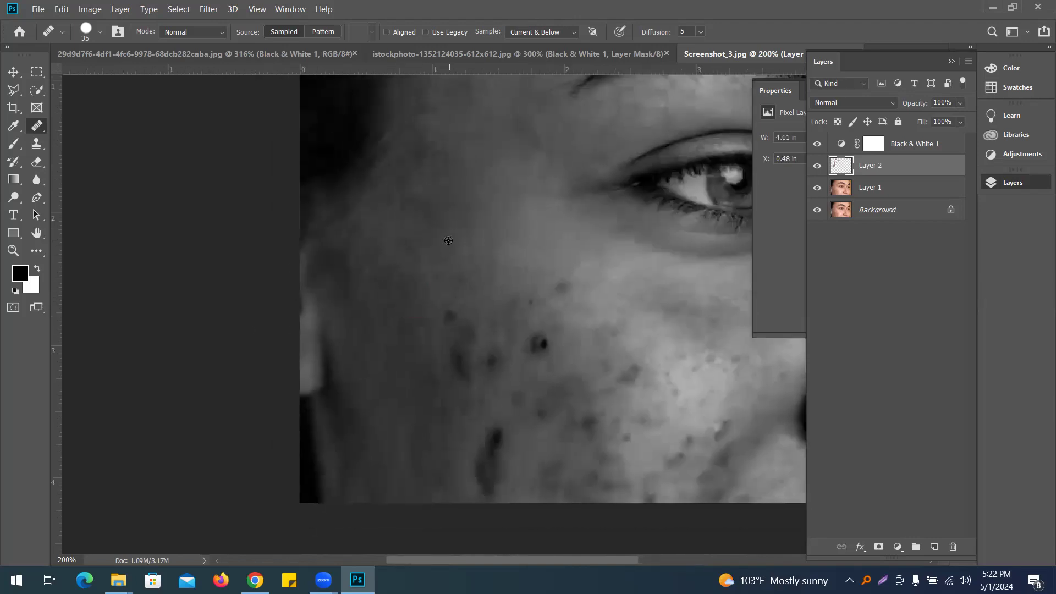
{"action": "left_click", "coordinate": [450, 313]}
{"action": "left_click", "coordinate": [449, 313]}
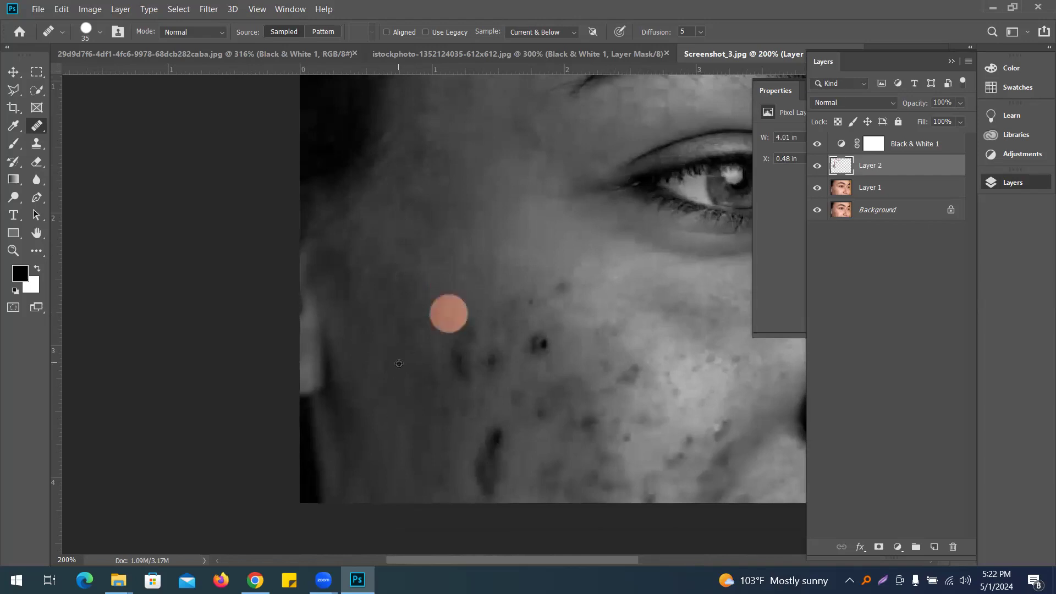
{"action": "left_click", "coordinate": [477, 268]}
{"action": "scroll", "coordinate": [485, 282], "scroll_direction": "down", "scroll_amount": 3}
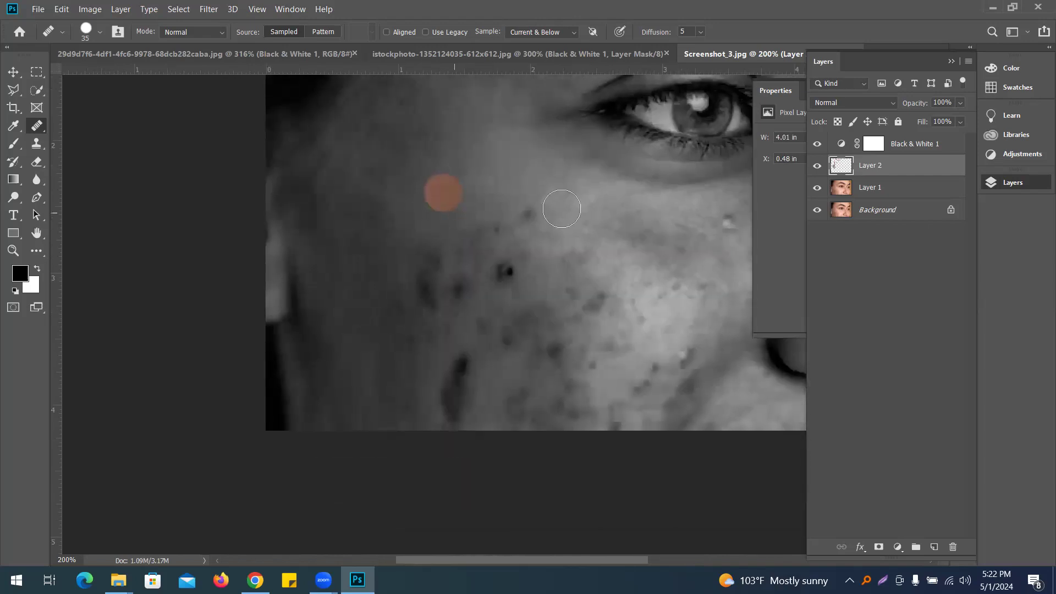
{"action": "left_click", "coordinate": [496, 226]}
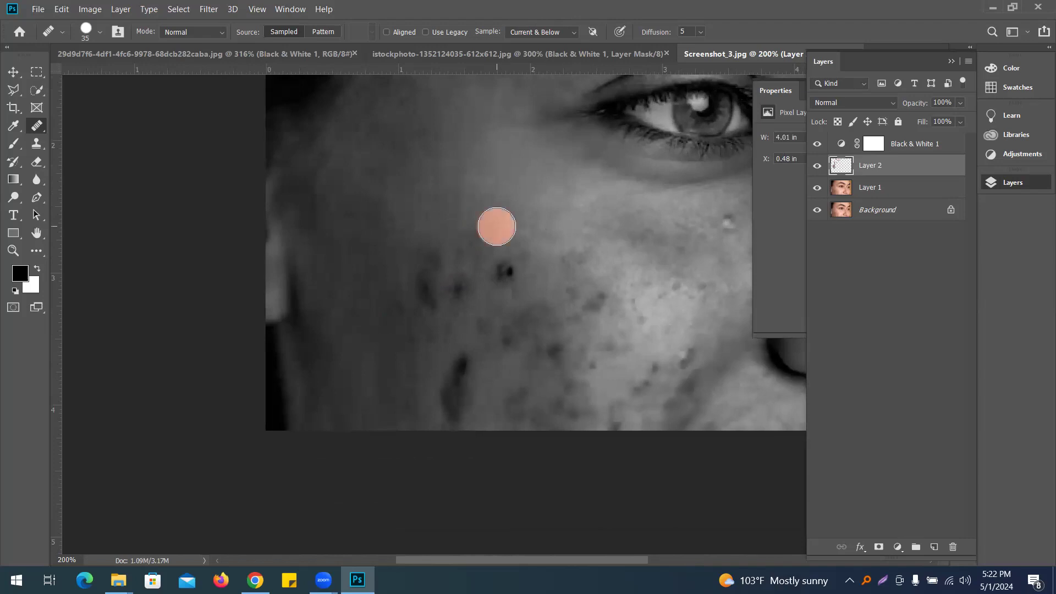
Heal the darkest blemishes on the outer cheek, including the elongated mark near the image's lower edge.
{"action": "left_click", "coordinate": [462, 292]}
{"action": "left_click", "coordinate": [504, 271]}
{"action": "left_click_drag", "start_coordinate": [502, 280], "coordinate": [498, 198]}
{"action": "left_click", "coordinate": [503, 198]}
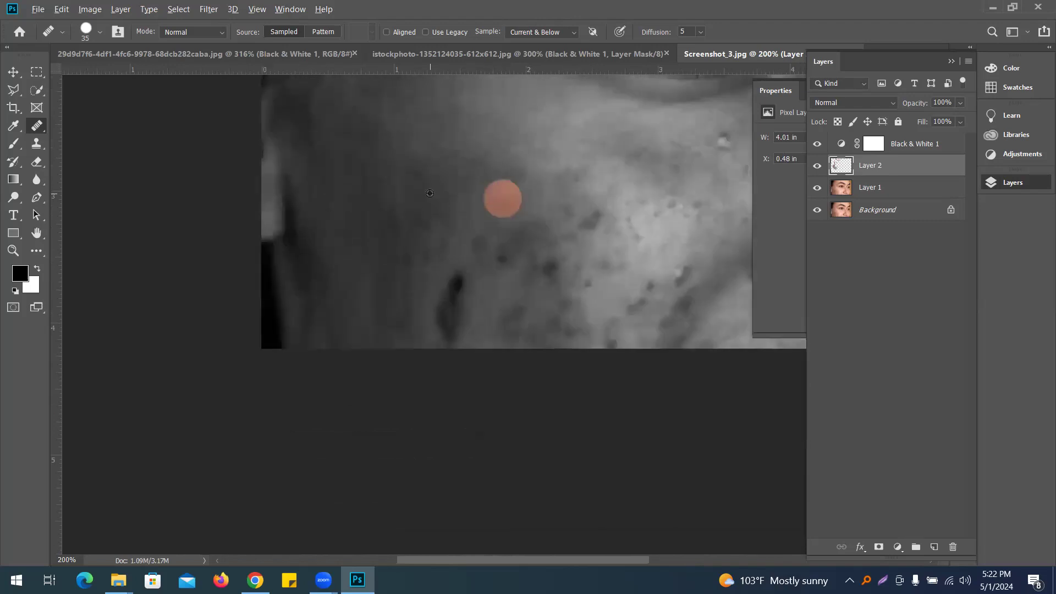
{"action": "left_click", "coordinate": [459, 333]}
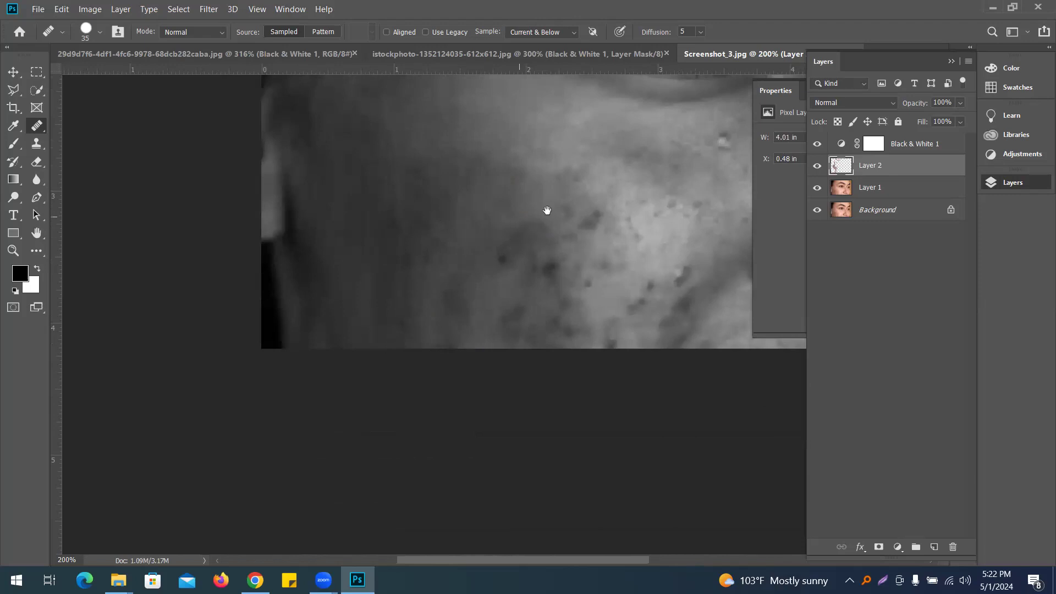
Heal the cluster of blemishes on the middle of the cheek and the bump below the eye.
{"action": "left_click_drag", "start_coordinate": [547, 212], "coordinate": [470, 304]}
{"action": "left_click", "coordinate": [446, 323]}
{"action": "left_click", "coordinate": [467, 362]}
{"action": "left_click", "coordinate": [498, 309]}
{"action": "left_click_drag", "start_coordinate": [607, 234], "coordinate": [551, 269]}
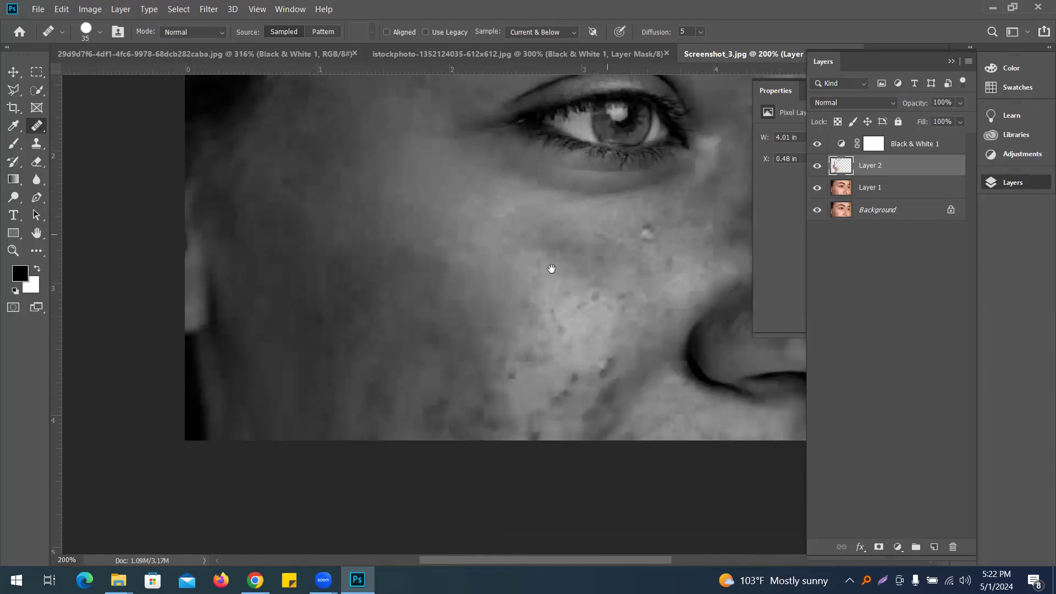
{"action": "left_click", "coordinate": [554, 274]}
{"action": "left_click", "coordinate": [582, 262]}
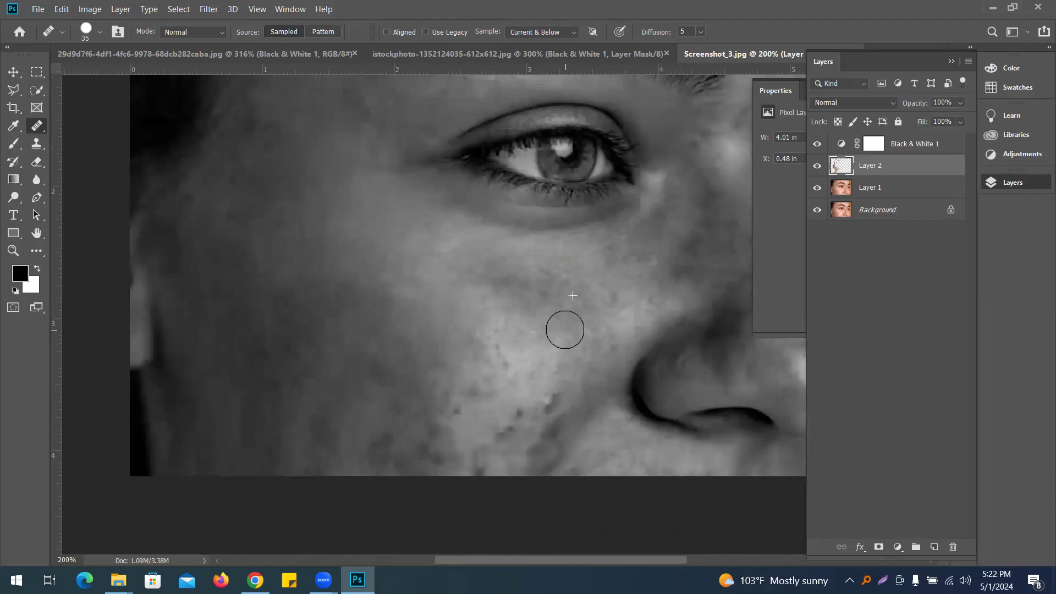
Heal the spots on the bright inner cheek beside the nostril, resampling clean skin nearby.
{"action": "left_click_drag", "start_coordinate": [593, 290], "coordinate": [612, 232]}
{"action": "left_click", "coordinate": [571, 305], "text": "alt"}
{"action": "left_click", "coordinate": [569, 347]}
{"action": "left_click_drag", "start_coordinate": [561, 350], "coordinate": [552, 354]}
{"action": "left_click", "coordinate": [539, 352]}
{"action": "left_click", "coordinate": [589, 355], "text": "alt"}
{"action": "left_click", "coordinate": [566, 358]}
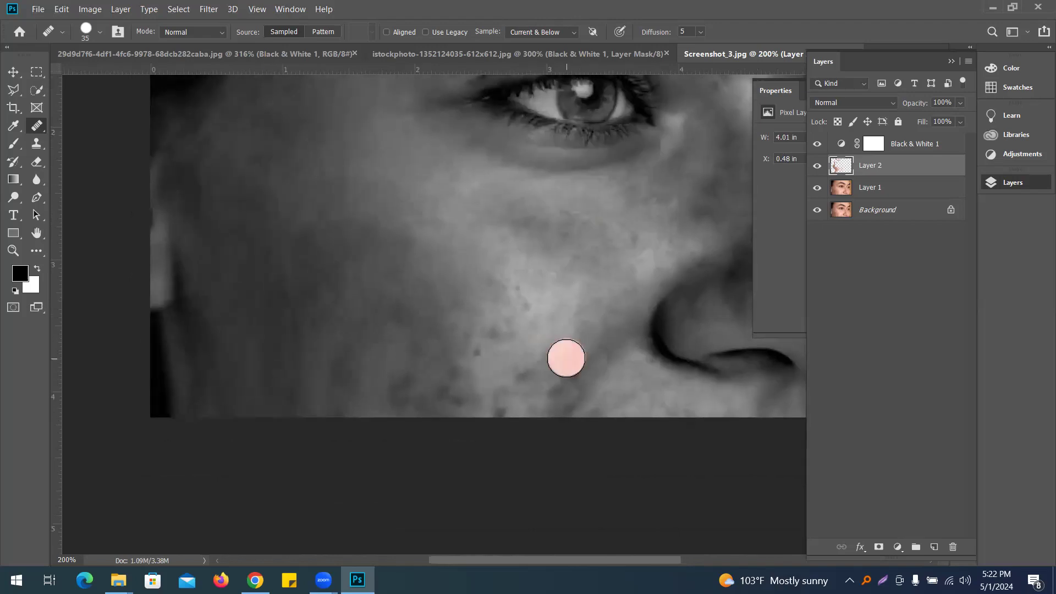
Heal the remaining spots on the lower cheek down to the image's lower edge and around the bright cheek area.
{"action": "left_click_drag", "start_coordinate": [573, 380], "coordinate": [550, 398]}
{"action": "left_click", "coordinate": [609, 383], "text": "alt"}
{"action": "left_click", "coordinate": [587, 408]}
{"action": "left_click", "coordinate": [567, 413]}
{"action": "left_click", "coordinate": [542, 307], "text": "alt"}
{"action": "left_click", "coordinate": [523, 361]}
{"action": "left_click_drag", "start_coordinate": [506, 287], "coordinate": [497, 304]}
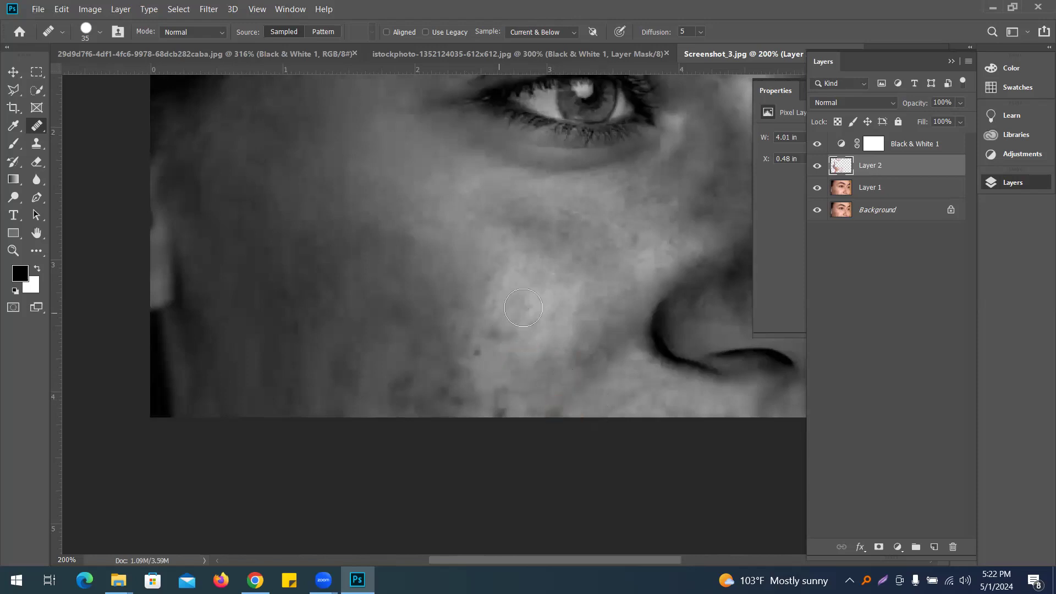
{"action": "left_click", "coordinate": [453, 330]}
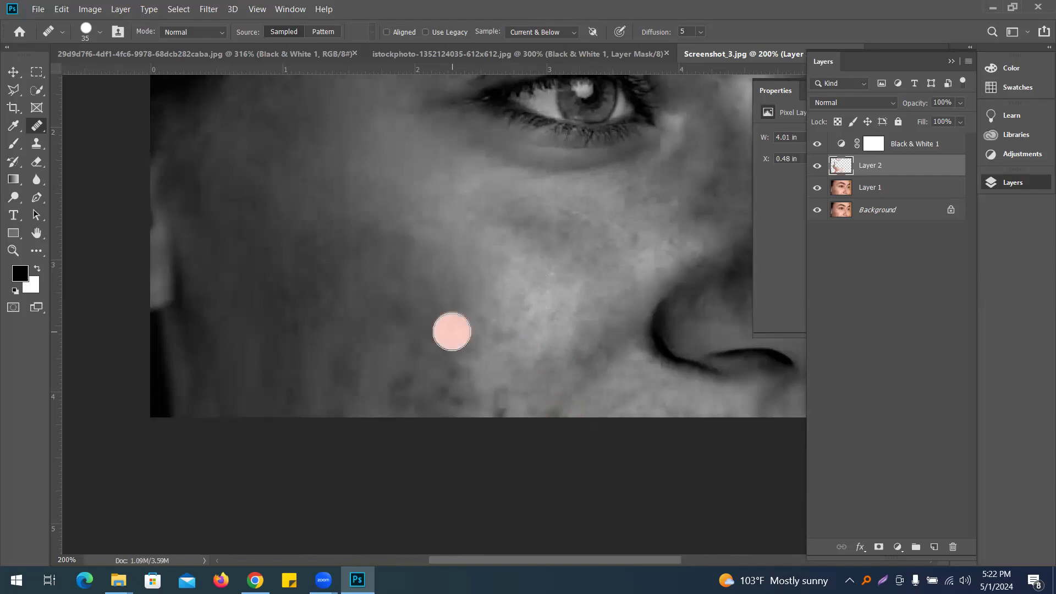
{"action": "left_click", "coordinate": [415, 401]}
{"action": "left_click", "coordinate": [502, 413]}
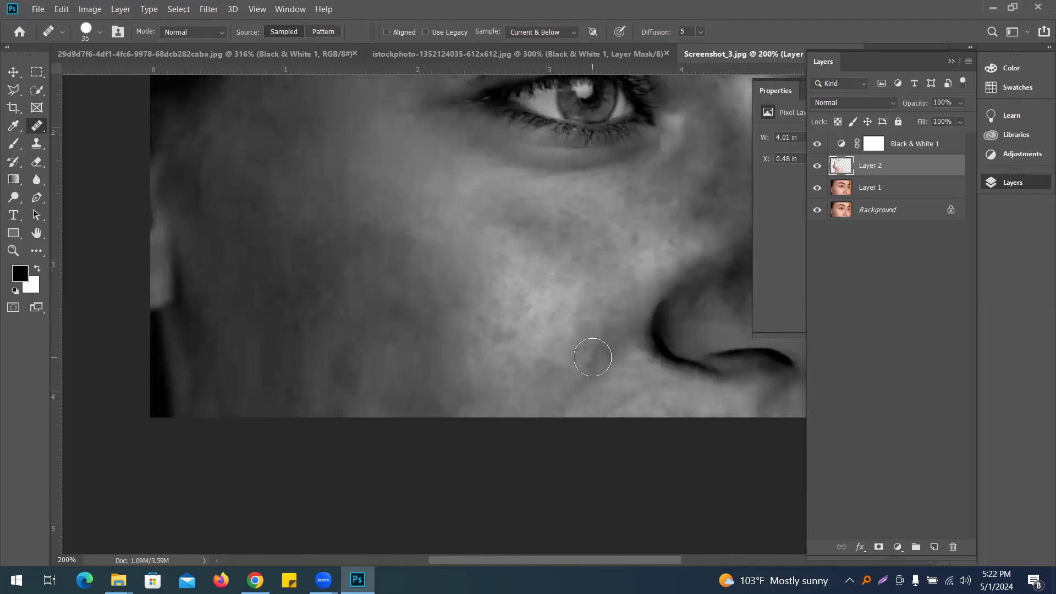
Fit the whole image in view and heal the dark spot on the tip of the nose.
{"action": "left_click", "coordinate": [453, 320], "text": "alt"}
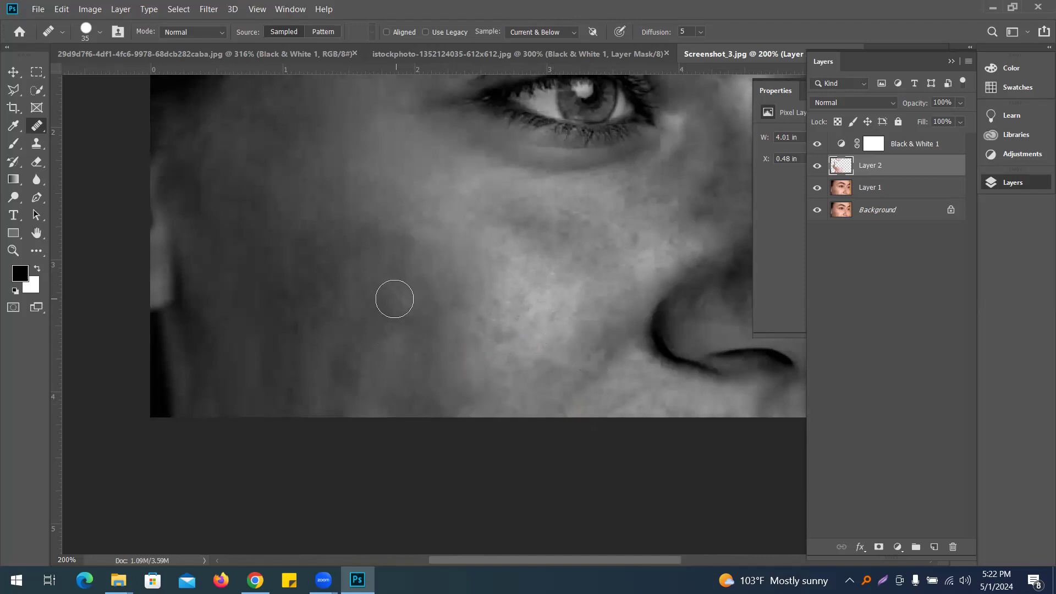
{"action": "key", "text": "ctrl+0"}
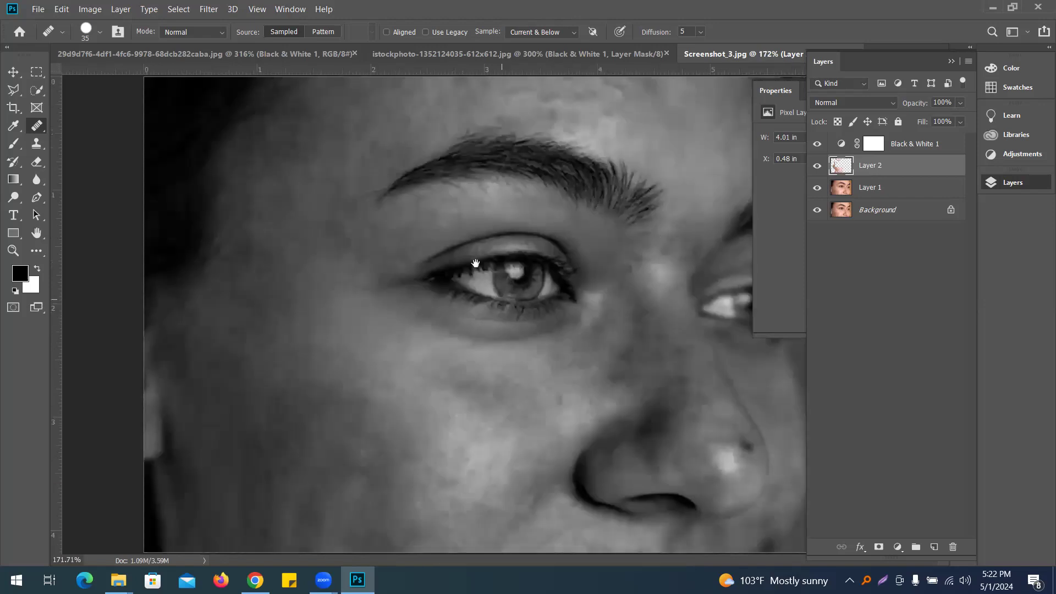
{"action": "left_click", "coordinate": [744, 447]}
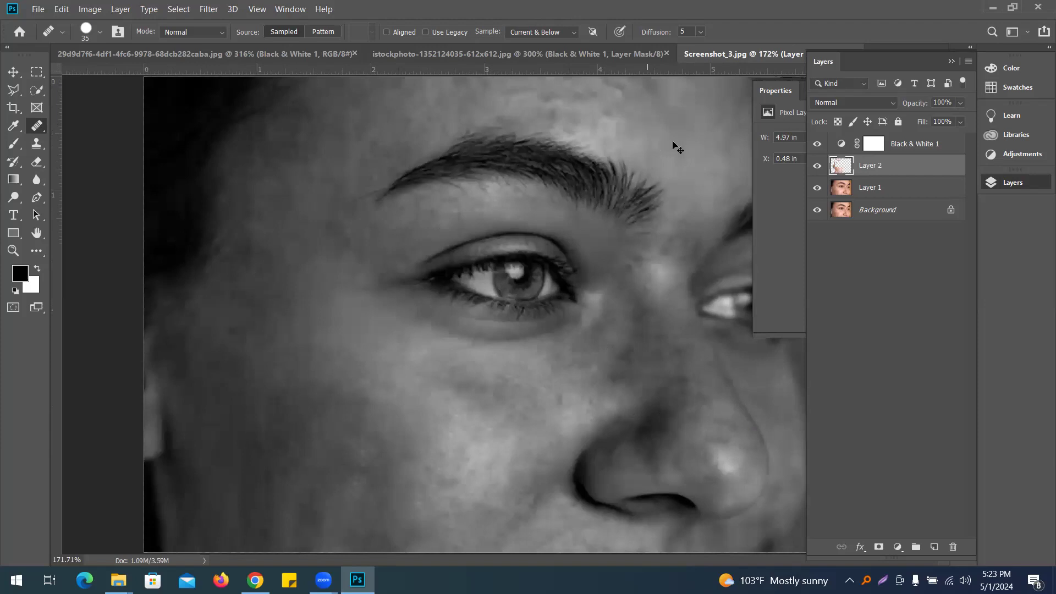
Touch up the uneven patches on the forehead above the eyebrow and on the cheek with the healing brush.
{"action": "left_click", "coordinate": [758, 134]}
{"action": "scroll", "coordinate": [694, 135], "scroll_direction": "down", "scroll_amount": 2}
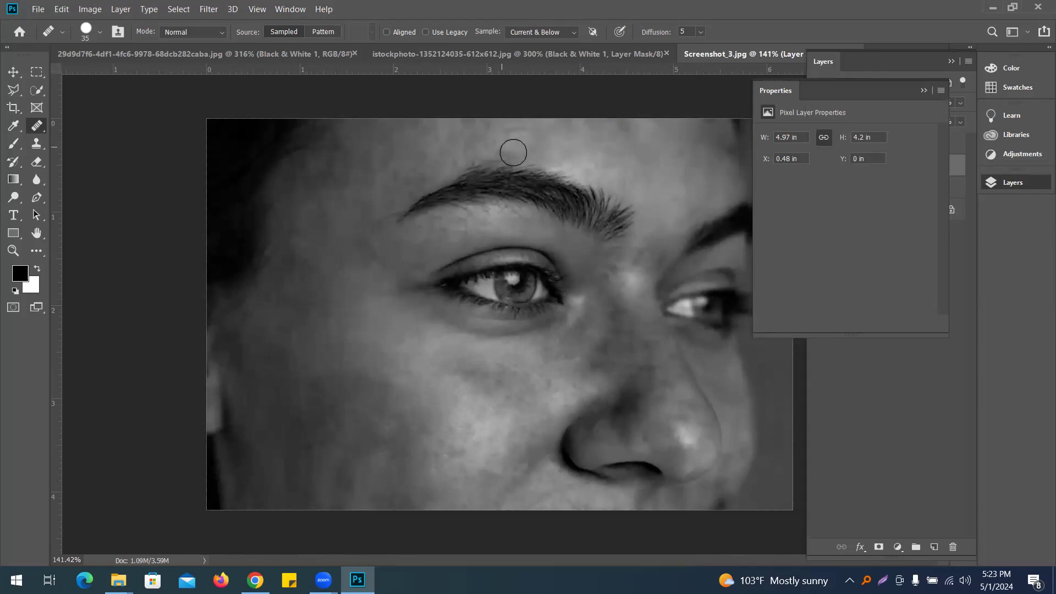
{"action": "left_click", "coordinate": [497, 130]}
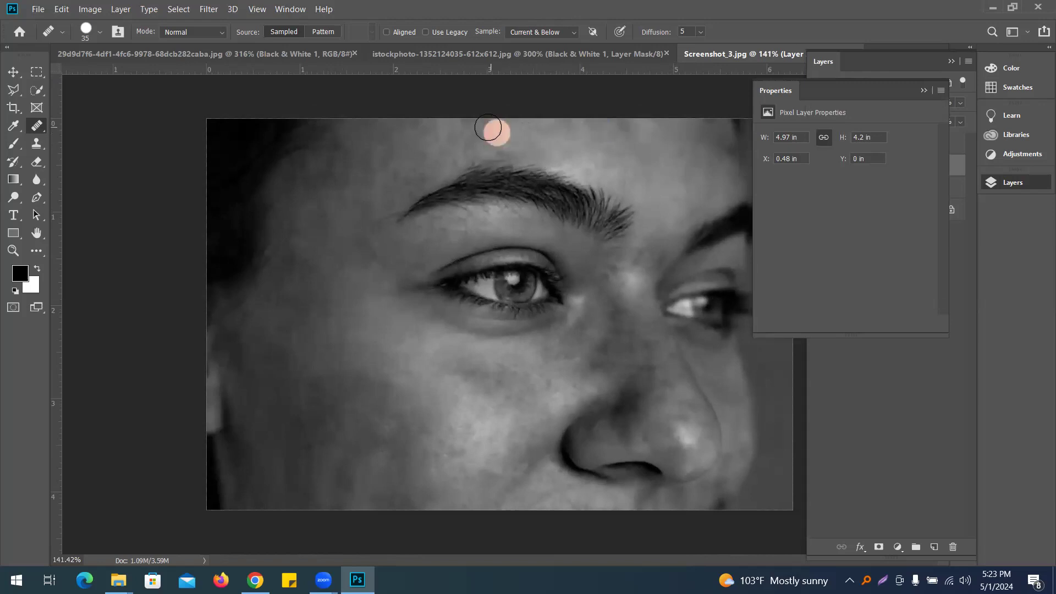
{"action": "left_click", "coordinate": [407, 177]}
{"action": "left_click", "coordinate": [527, 133]}
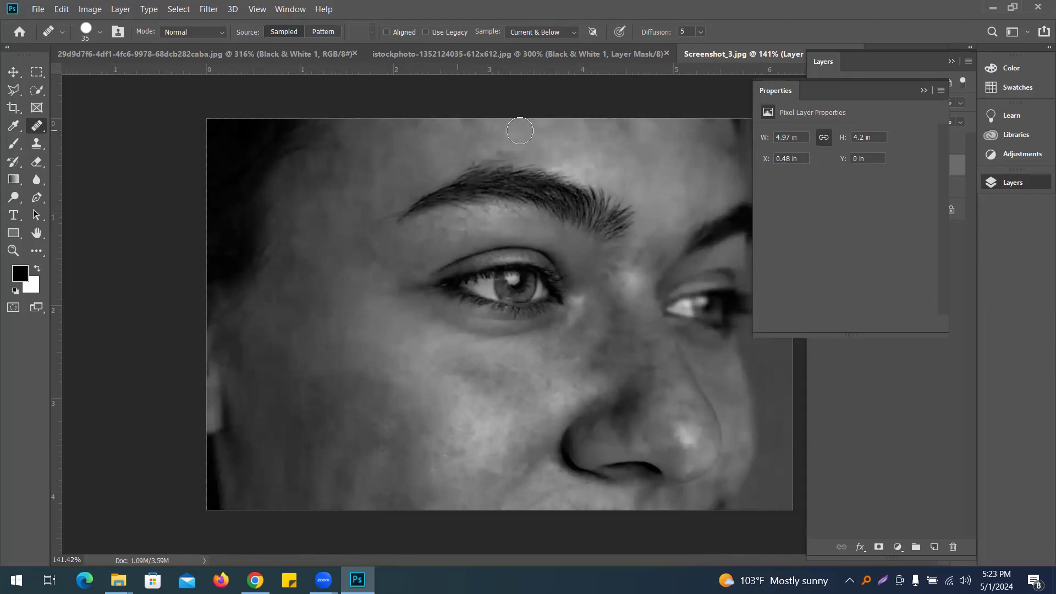
{"action": "left_click", "coordinate": [351, 376]}
{"action": "left_click", "coordinate": [455, 367]}
Heal the uneven skin between the inner eye corner and the nose, ending with the whole face in view.
{"action": "scroll", "coordinate": [649, 347], "scroll_direction": "down", "scroll_amount": 2}
{"action": "scroll", "coordinate": [647, 347], "scroll_direction": "up", "scroll_amount": 3}
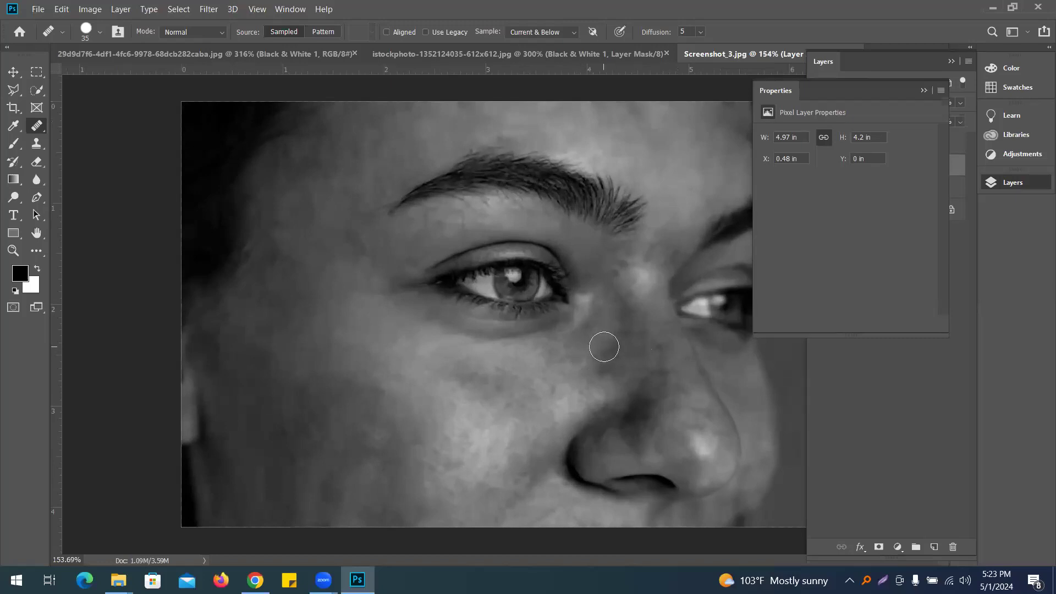
{"action": "left_click", "coordinate": [611, 364]}
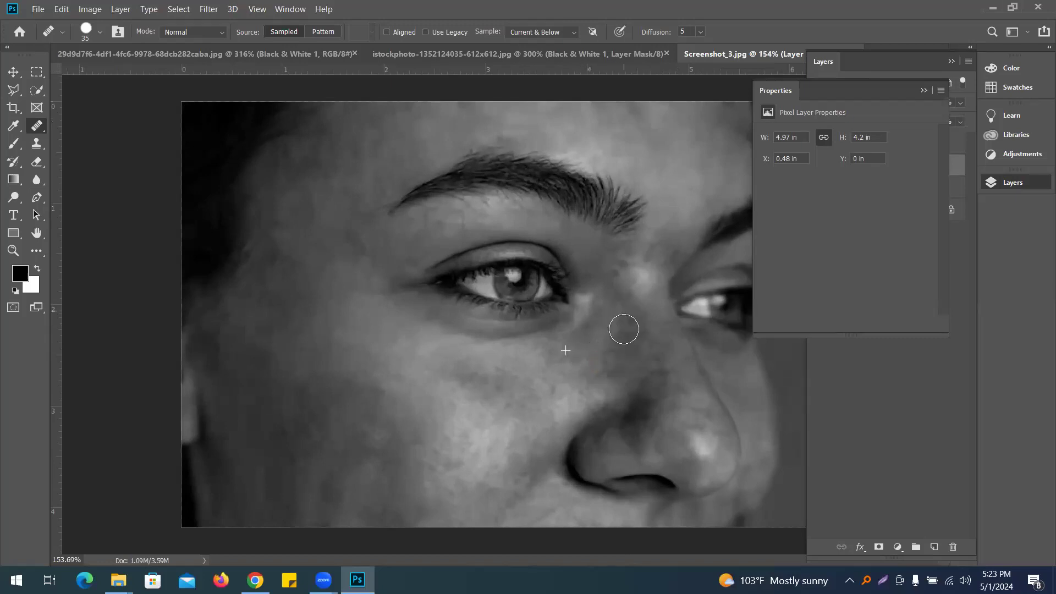
{"action": "left_click", "coordinate": [775, 406]}
{"action": "left_click", "coordinate": [565, 375]}
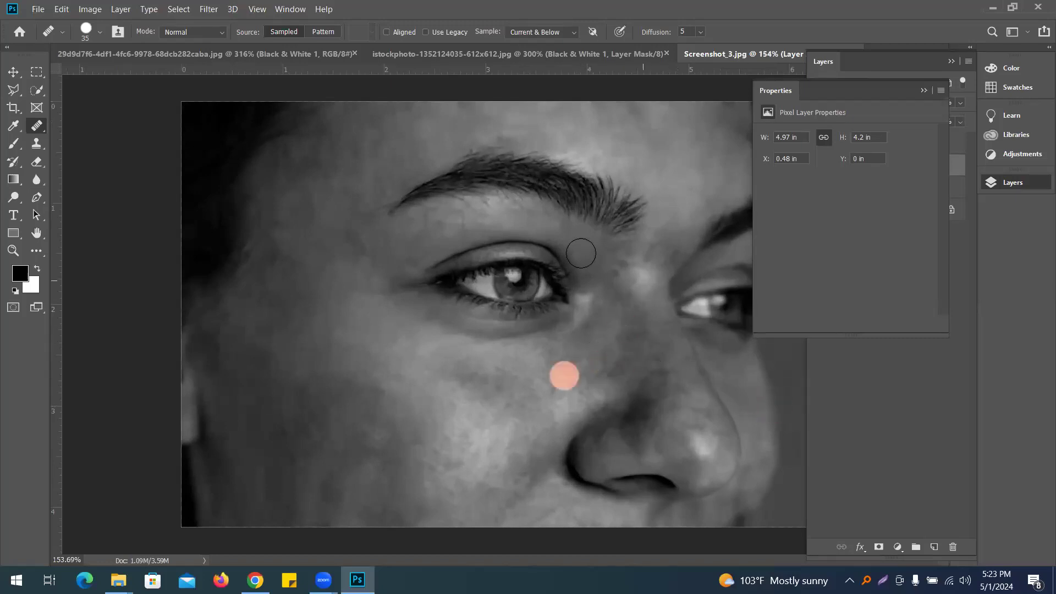
{"action": "scroll", "coordinate": [582, 253], "scroll_direction": "down", "scroll_amount": 3}
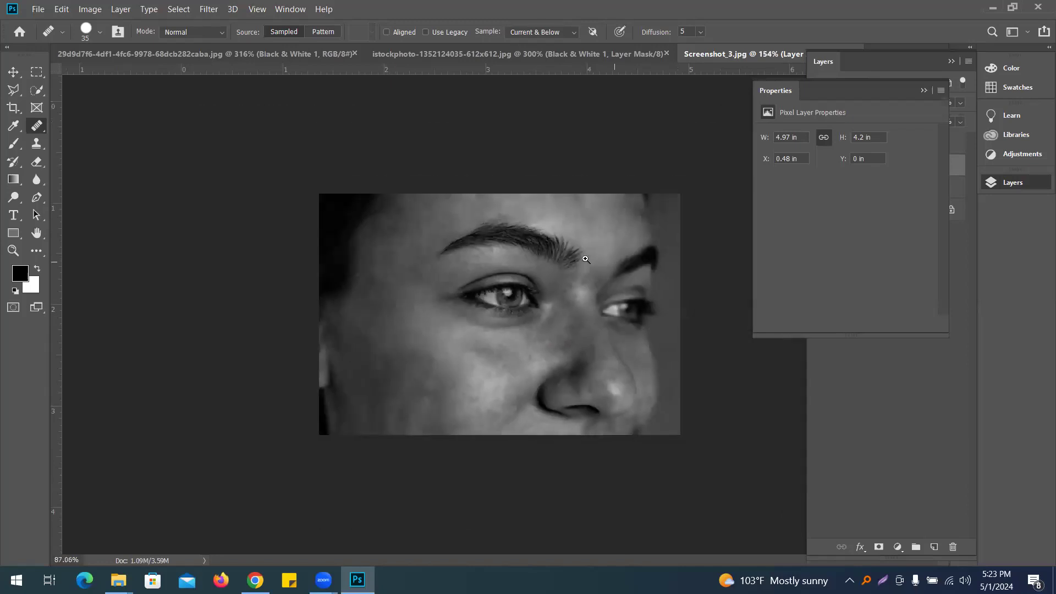
Hide the Black & White 1 layer and toggle Layer 2's visibility repeatedly to compare the skin before and after healing.
{"action": "left_click", "coordinate": [924, 91]}
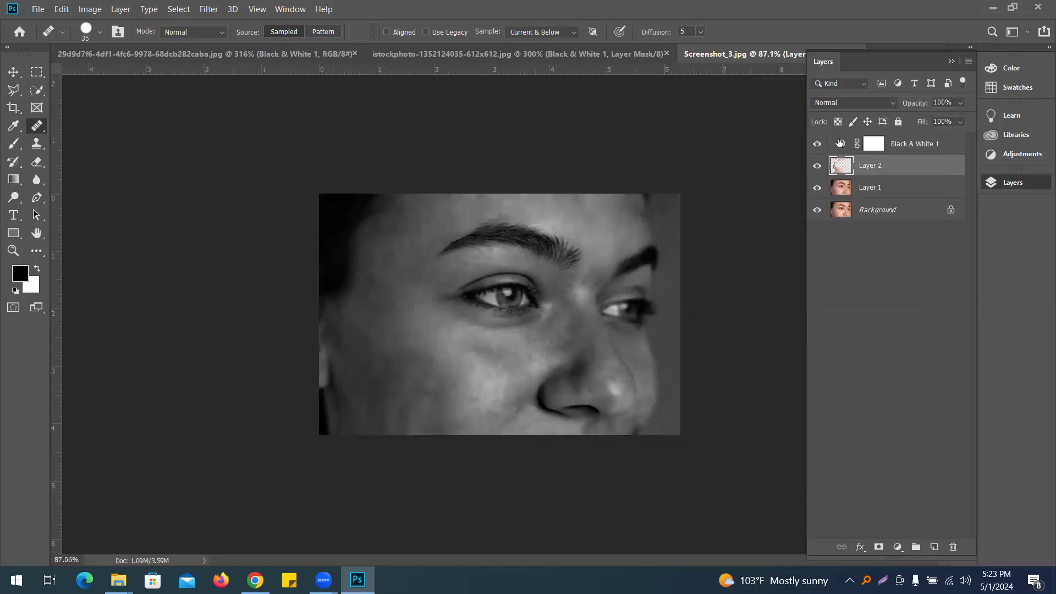
{"action": "left_click", "coordinate": [818, 145]}
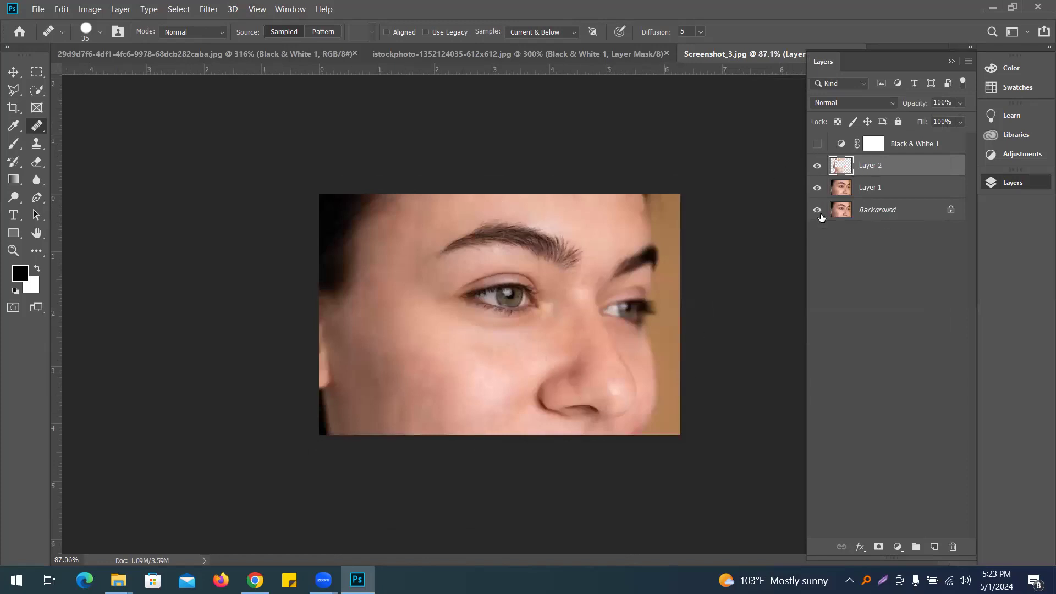
{"action": "left_click", "coordinate": [818, 166]}
{"action": "left_click", "coordinate": [818, 166]}
{"action": "left_click", "coordinate": [818, 165]}
{"action": "left_click", "coordinate": [817, 165]}
{"action": "left_click", "coordinate": [816, 164]}
{"action": "left_click", "coordinate": [817, 165]}
{"action": "left_click", "coordinate": [816, 165]}
{"action": "left_click", "coordinate": [816, 165]}
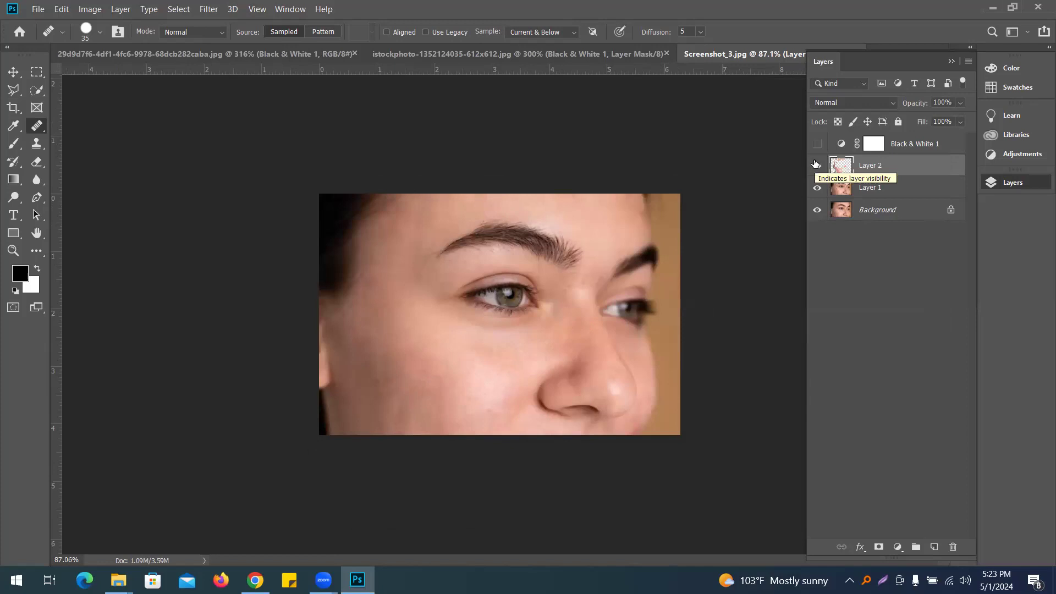
{"action": "left_click", "coordinate": [815, 164]}
{"action": "left_click", "coordinate": [816, 164]}
{"action": "left_click", "coordinate": [816, 164]}
{"action": "left_click", "coordinate": [817, 164]}
{"action": "left_click", "coordinate": [816, 164]}
{"action": "left_click", "coordinate": [816, 164]}
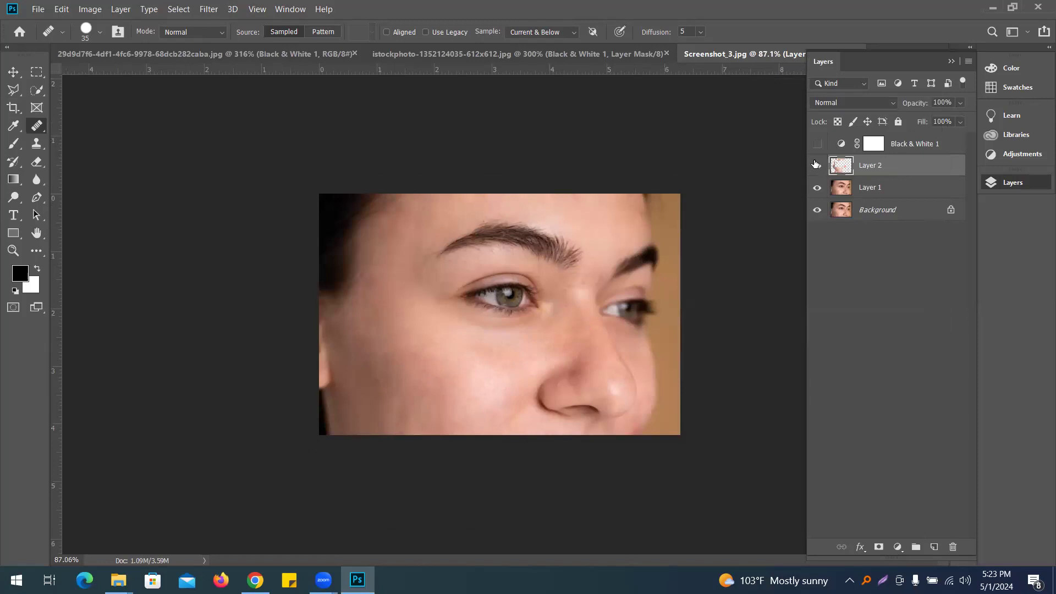
{"action": "left_click", "coordinate": [816, 164]}
{"action": "left_click", "coordinate": [816, 165]}
{"action": "left_click", "coordinate": [817, 166]}
{"action": "left_click", "coordinate": [816, 166]}
{"action": "left_click", "coordinate": [817, 166]}
{"action": "left_click", "coordinate": [817, 166]}
{"action": "left_click", "coordinate": [816, 166]}
{"action": "left_click", "coordinate": [816, 166]}
{"action": "left_click", "coordinate": [817, 166]}
{"action": "left_click", "coordinate": [817, 167]}
{"action": "left_click", "coordinate": [817, 167]}
{"action": "left_click", "coordinate": [817, 167]}
{"action": "left_click", "coordinate": [817, 167]}
{"action": "left_click", "coordinate": [817, 166]}
{"action": "left_click", "coordinate": [817, 166]}
{"action": "left_click", "coordinate": [817, 166]}
{"action": "left_click", "coordinate": [817, 167]}
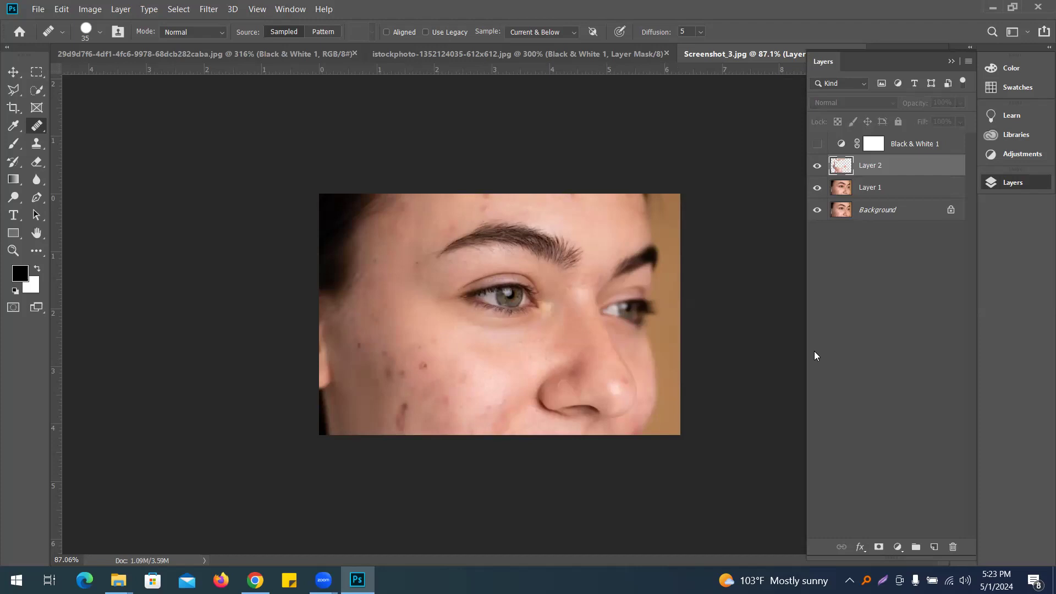
{"action": "left_click", "coordinate": [818, 168]}
{"action": "left_click", "coordinate": [817, 166]}
{"action": "left_click", "coordinate": [817, 167]}
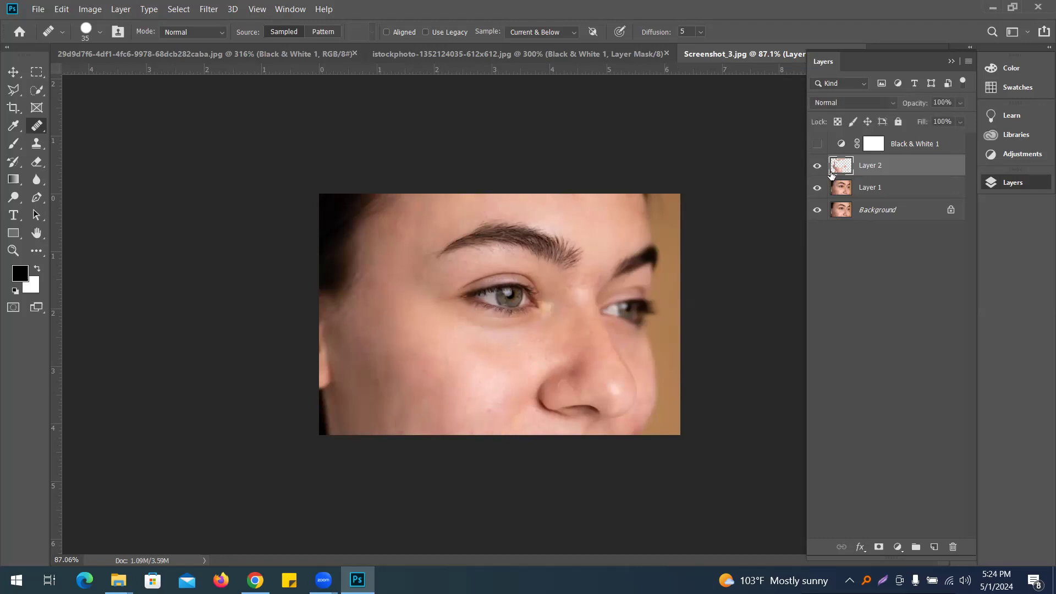
Delete the Black & White 1 adjustment layer together with its mask.
{"action": "left_click", "coordinate": [951, 142]}
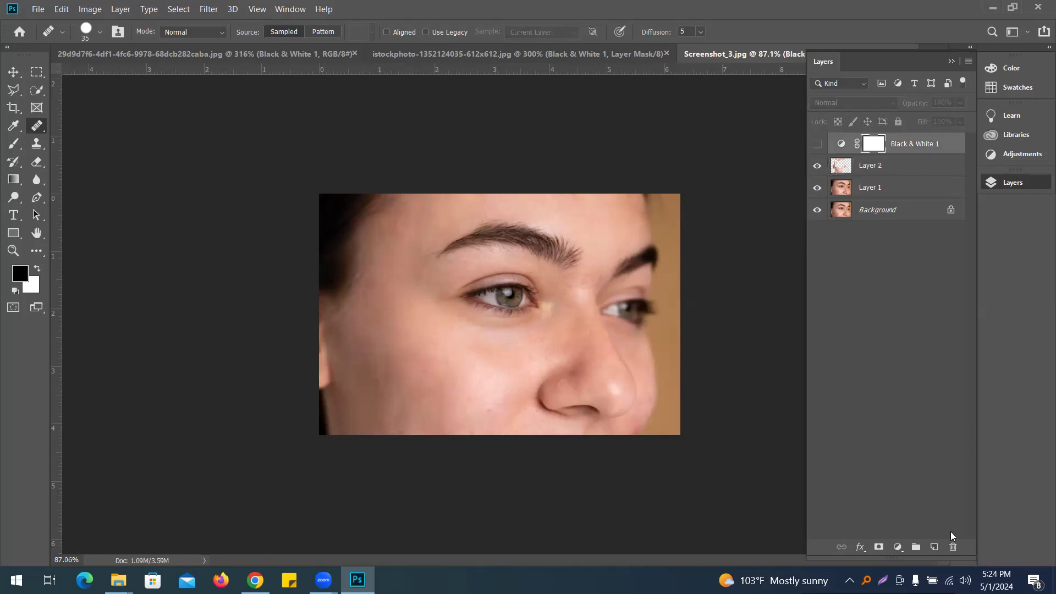
{"action": "key", "text": "Delete"}
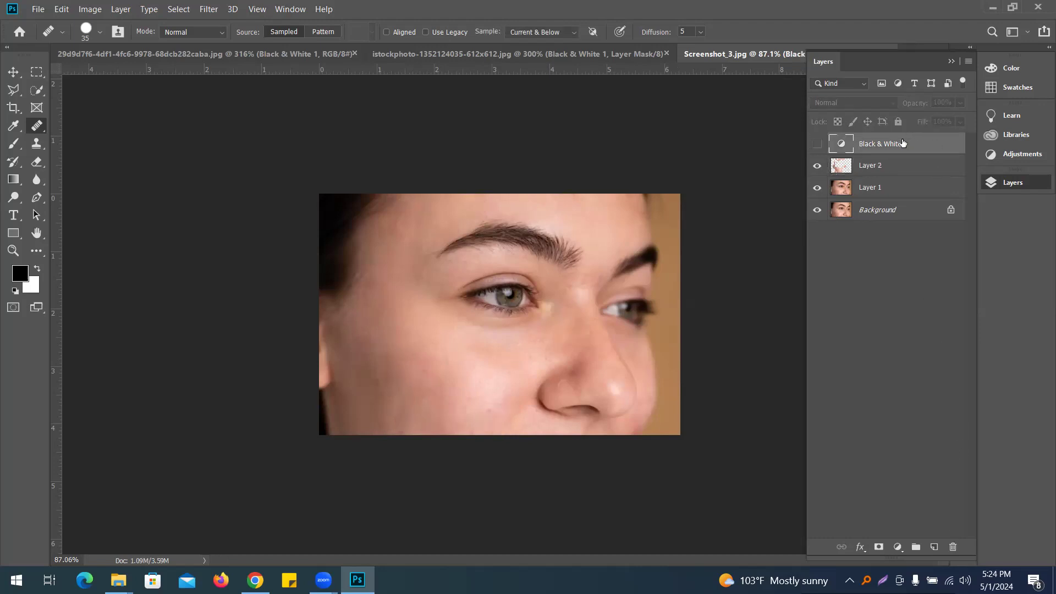
{"action": "left_click", "coordinate": [954, 547]}
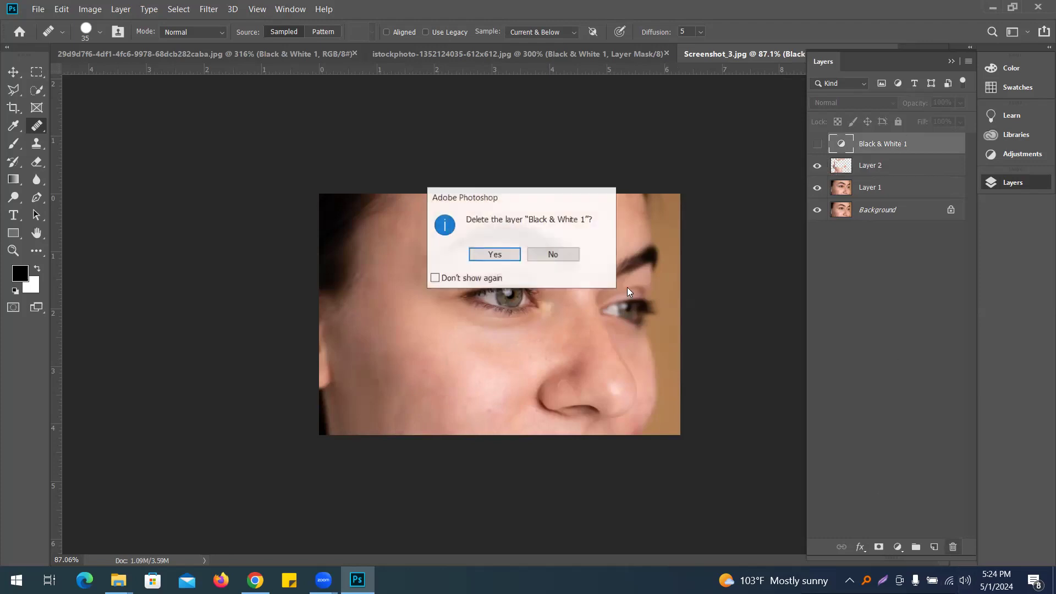
{"action": "left_click", "coordinate": [484, 256]}
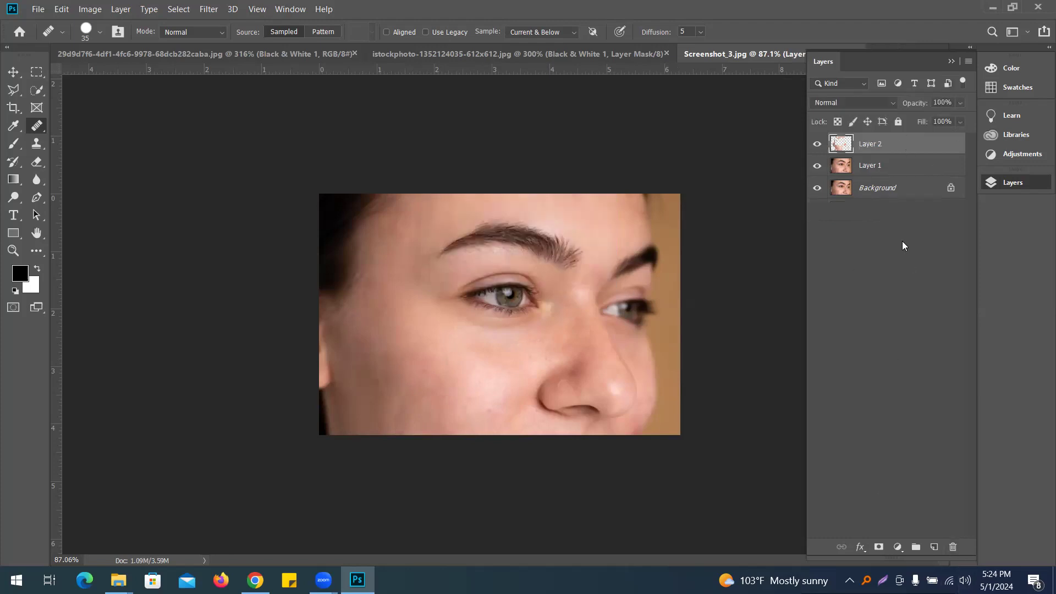
Stamp all visible layers into a new merged layer on top, and hide every layer except the Background.
{"action": "key", "text": "ctrl+shift+alt+e"}
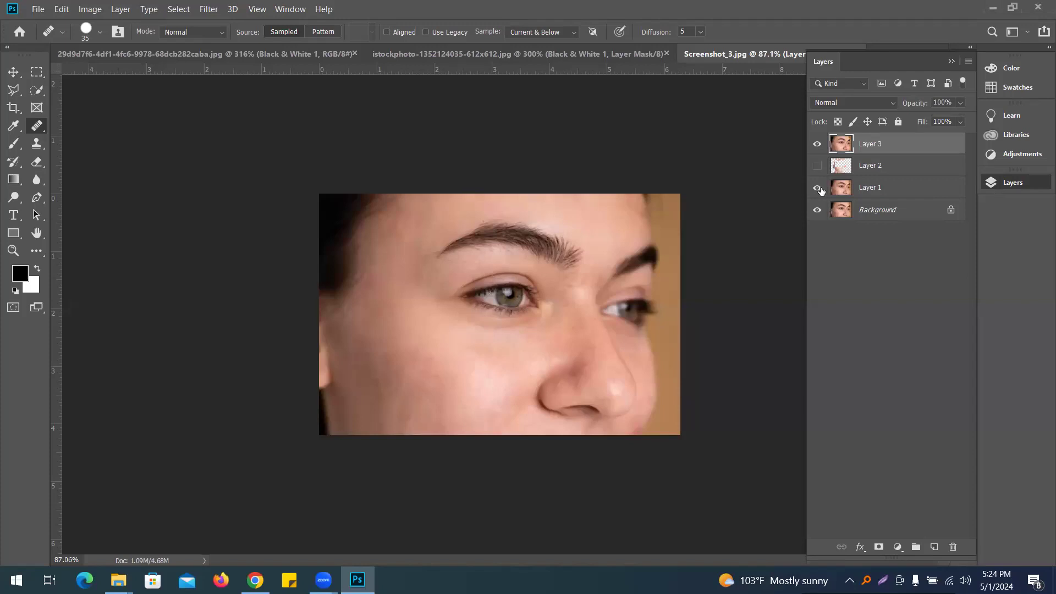
{"action": "left_click", "coordinate": [816, 144]}
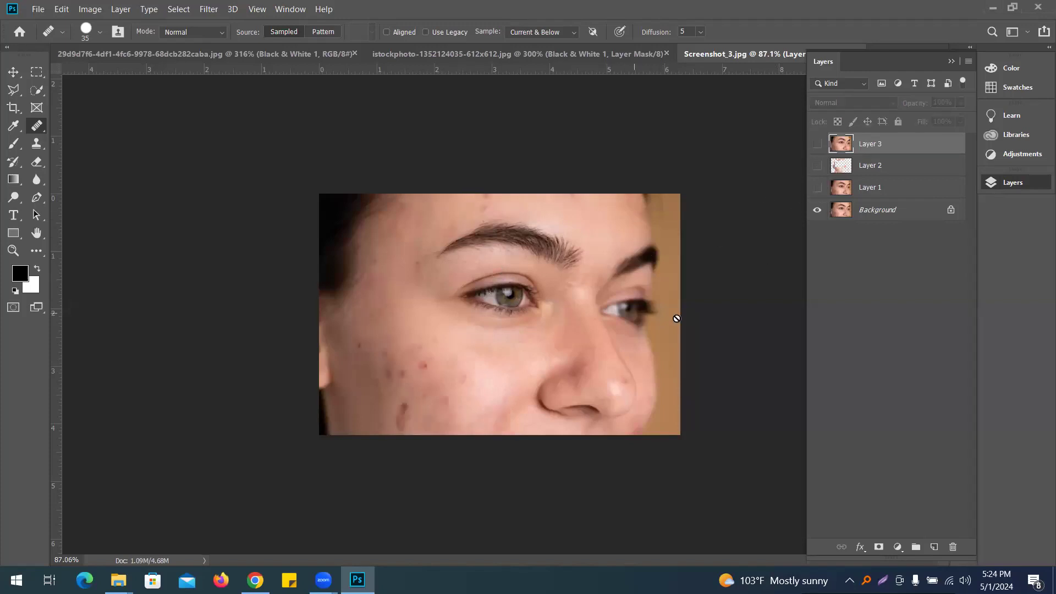
Extend the canvas to the right of the photo with the Crop tool, to nearly twice its width.
{"action": "left_click", "coordinate": [872, 211]}
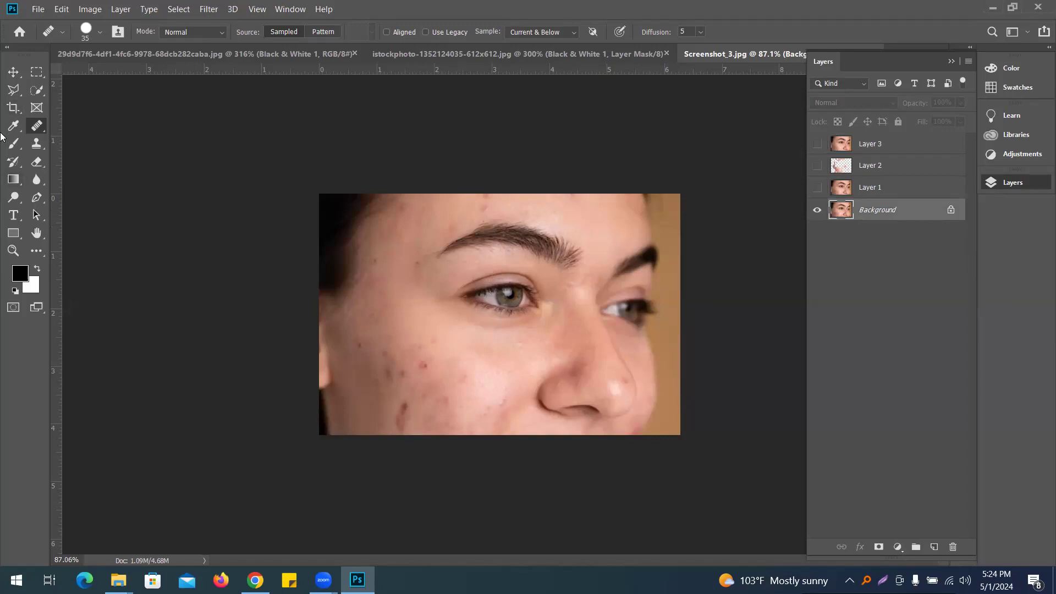
{"action": "left_click", "coordinate": [13, 111]}
{"action": "left_click_drag", "start_coordinate": [684, 312], "coordinate": [814, 321]}
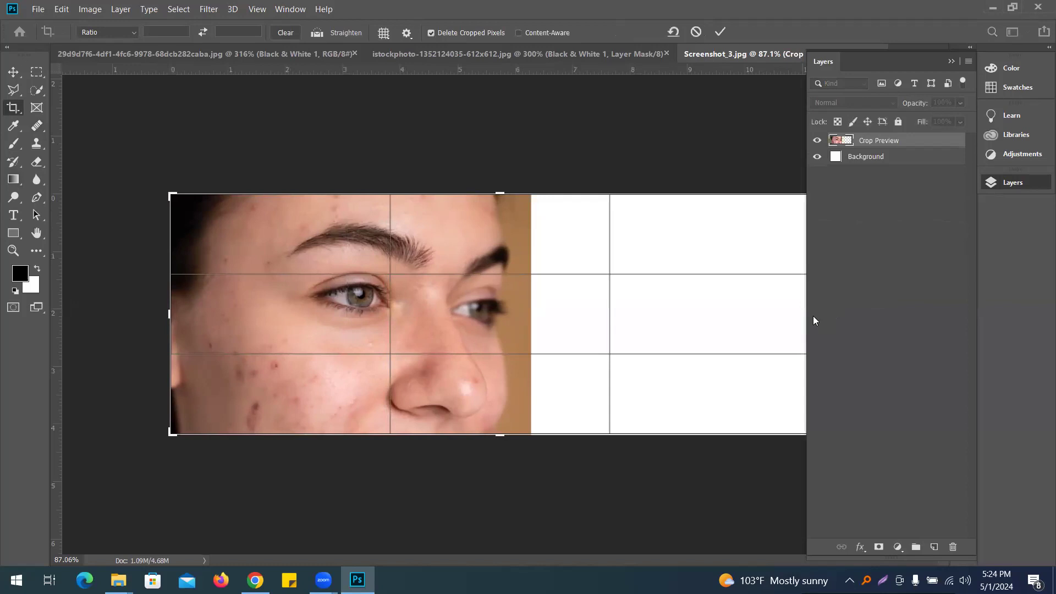
{"action": "left_click", "coordinate": [720, 31]}
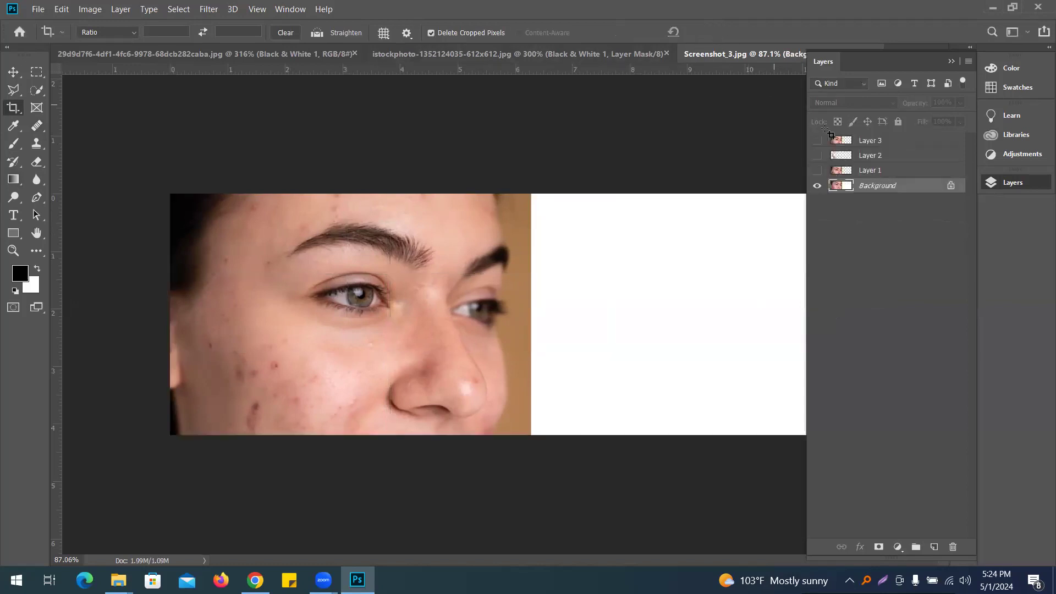
Show Layer 3 and move it onto the blank canvas area, directly beside the original face.
{"action": "left_click", "coordinate": [816, 141]}
{"action": "key", "text": "v"}
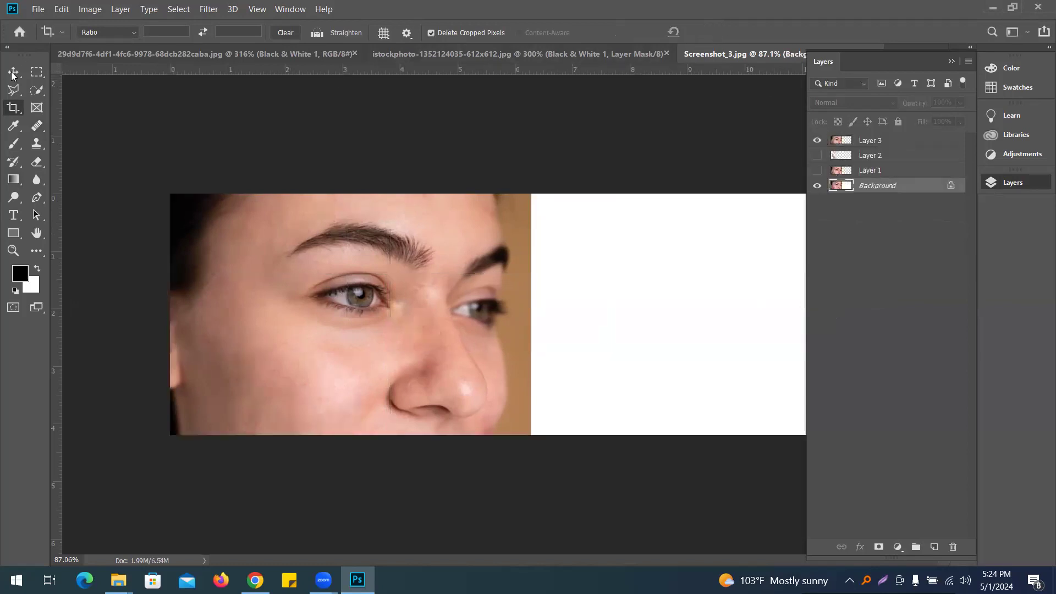
{"action": "left_click", "coordinate": [449, 308]}
{"action": "mouse_move", "coordinate": [448, 308]}
{"action": "left_mouse_down"}
{"action": "mouse_move", "coordinate": [786, 307]}
{"action": "mouse_move", "coordinate": [765, 307]}
{"action": "left_mouse_up"}
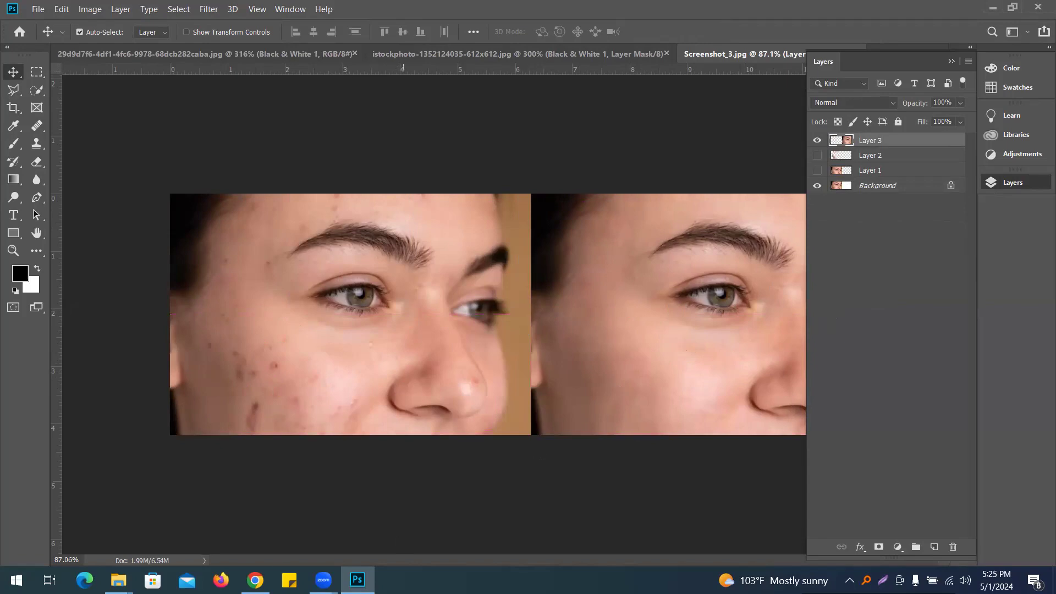
Switch to Chrome, load facebook.com and open the Warm Blooded Graphics Designer group.
{"action": "left_click", "coordinate": [255, 580]}
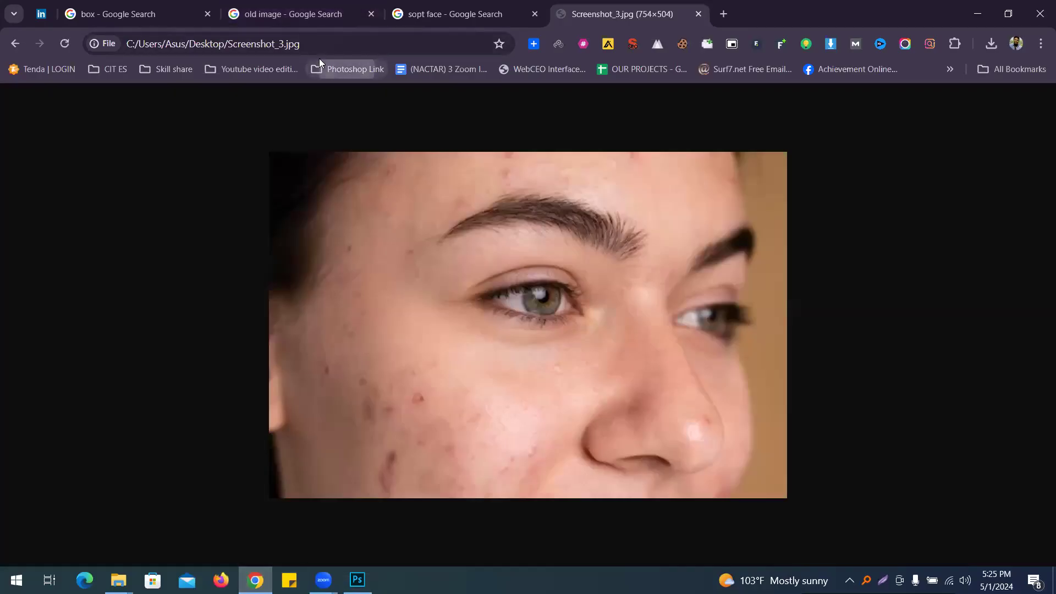
{"action": "left_click", "coordinate": [319, 43]}
{"action": "type", "text": "facebook.com"}
{"action": "key", "text": "Return"}
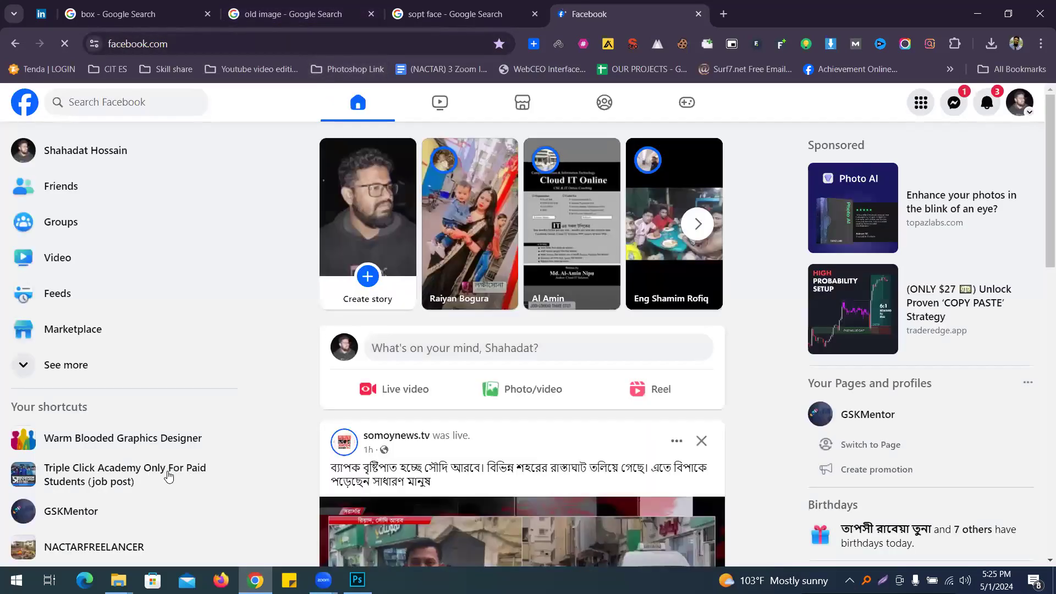
{"action": "left_click", "coordinate": [144, 442]}
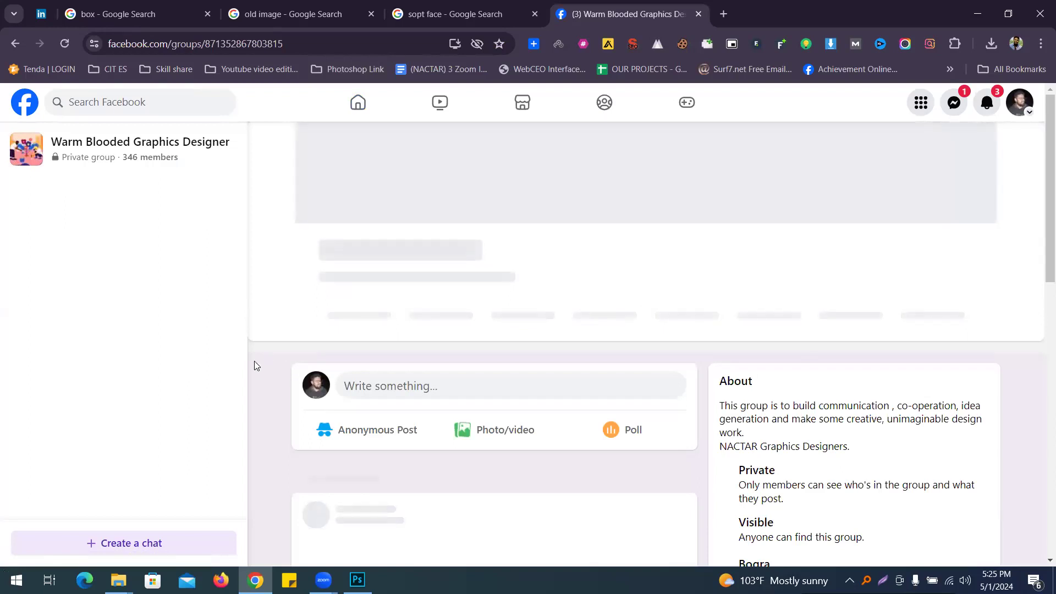
Browse the group's recent posts to examine the members' homework images.
{"action": "scroll", "coordinate": [269, 377], "scroll_direction": "down", "scroll_amount": 7}
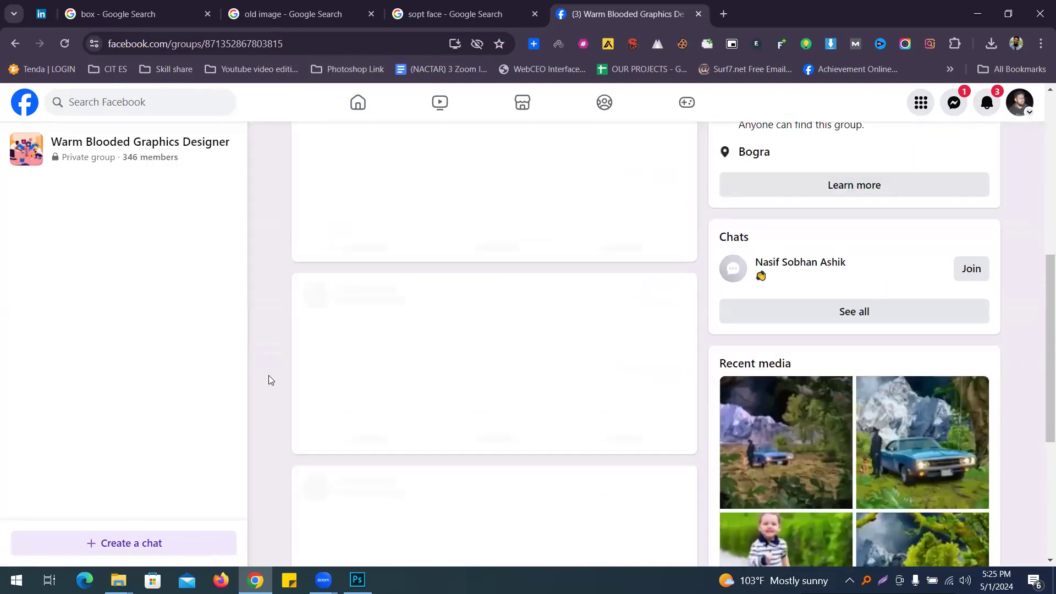
{"action": "scroll", "coordinate": [260, 371], "scroll_direction": "down", "scroll_amount": 5}
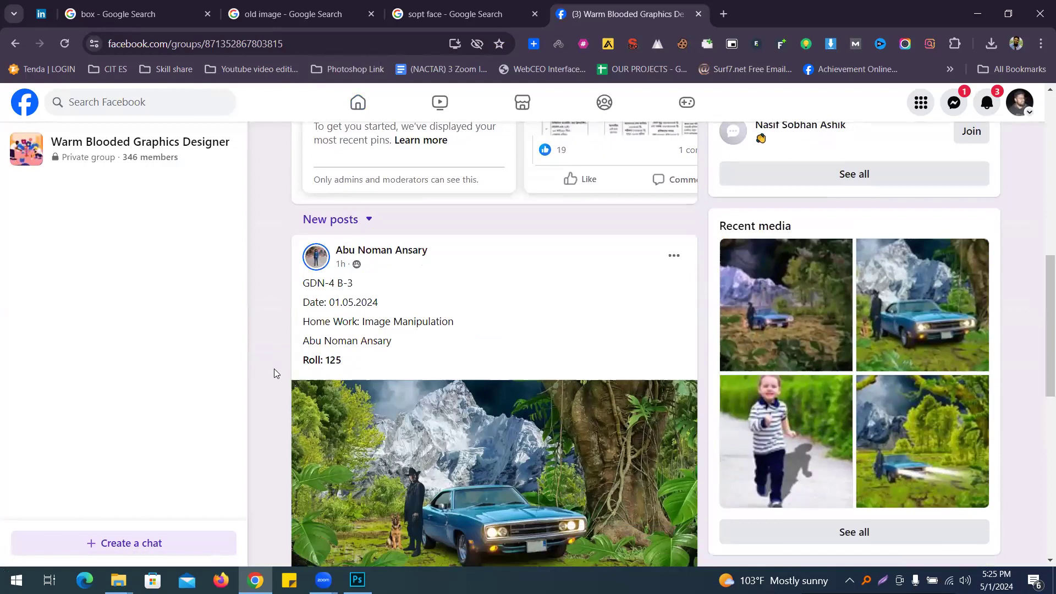
{"action": "scroll", "coordinate": [274, 374], "scroll_direction": "down", "scroll_amount": 5}
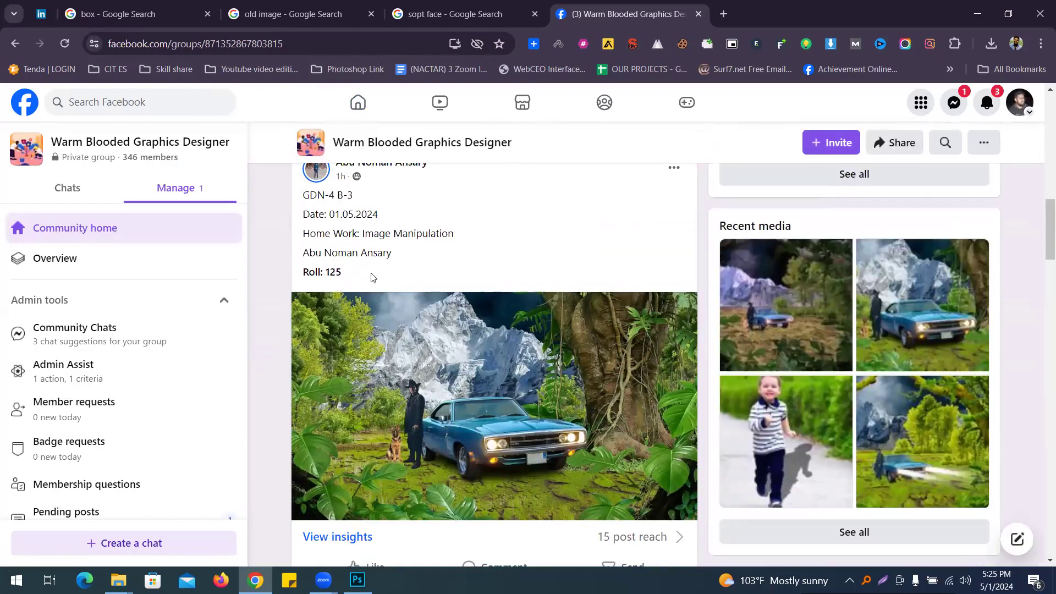
{"action": "scroll", "coordinate": [427, 272], "scroll_direction": "up", "scroll_amount": 1}
{"action": "scroll", "coordinate": [358, 284], "scroll_direction": "down", "scroll_amount": 20}
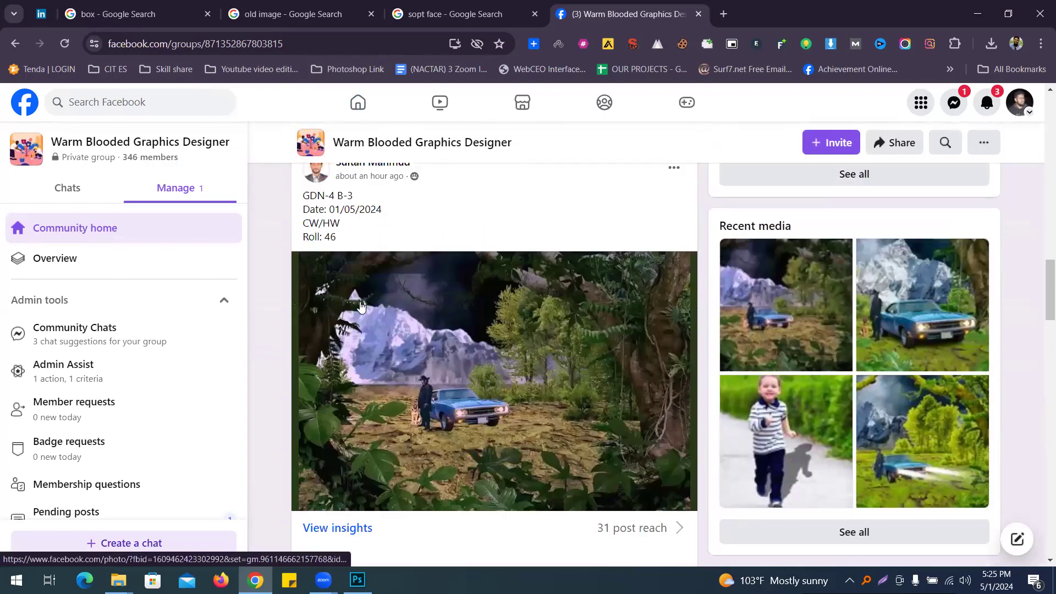
{"action": "scroll", "coordinate": [388, 300], "scroll_direction": "down", "scroll_amount": 20}
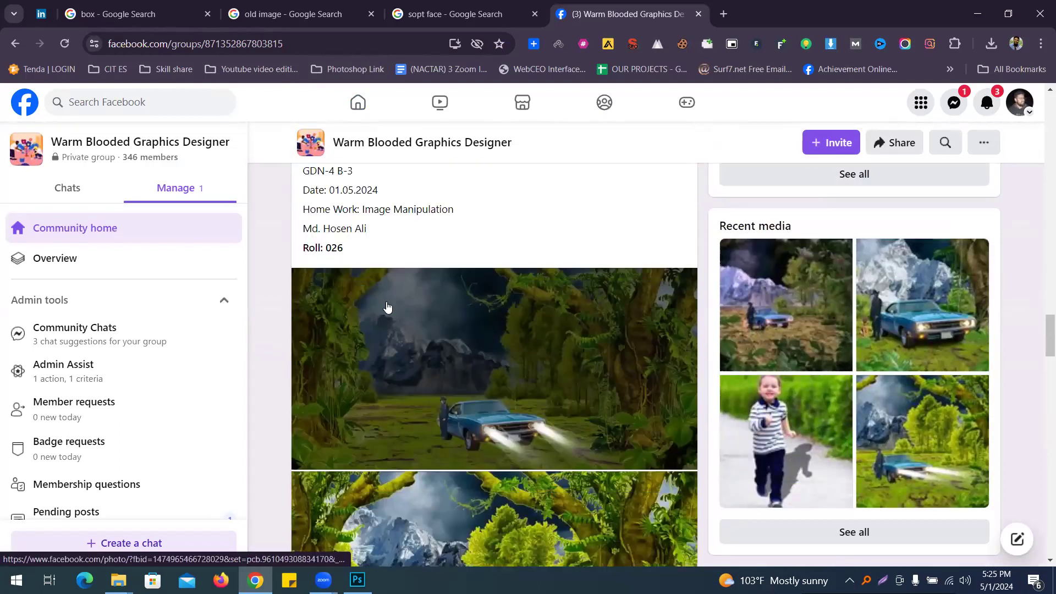
{"action": "scroll", "coordinate": [386, 308], "scroll_direction": "down", "scroll_amount": 20}
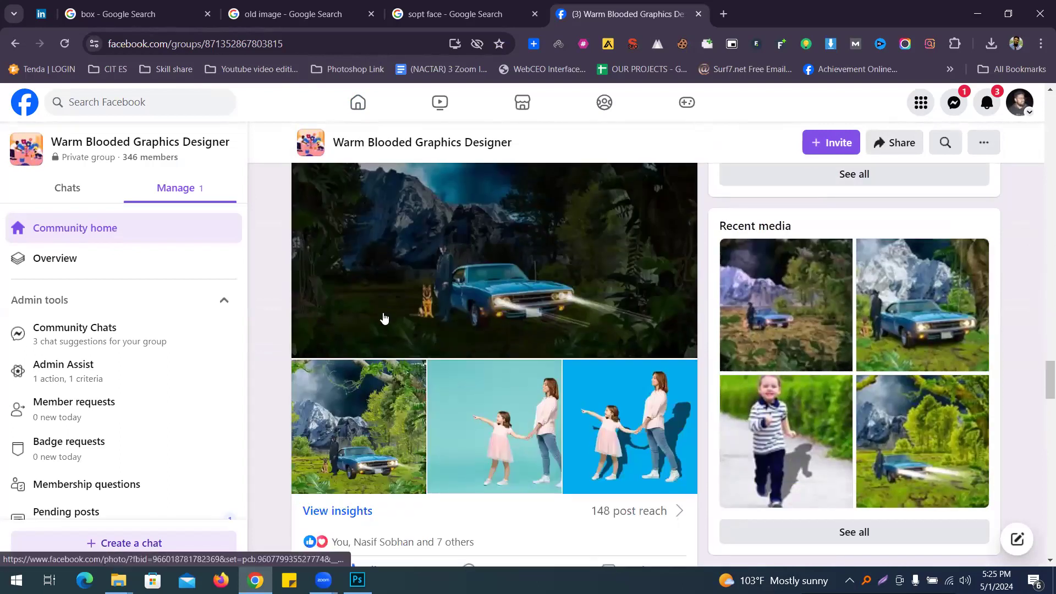
{"action": "scroll", "coordinate": [375, 326], "scroll_direction": "down", "scroll_amount": 3}
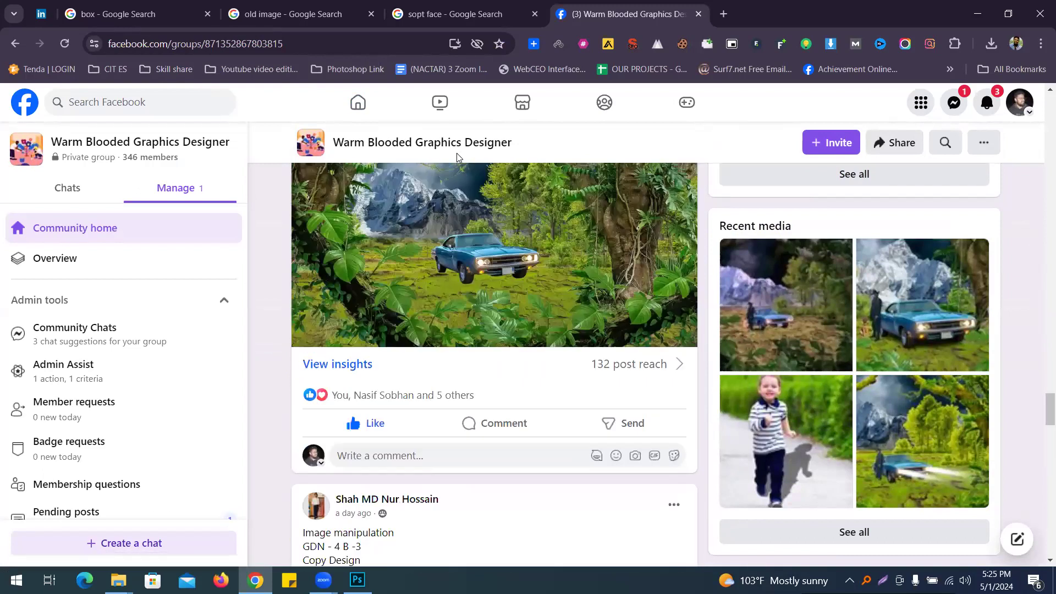
{"action": "scroll", "coordinate": [346, 336], "scroll_direction": "down", "scroll_amount": 12}
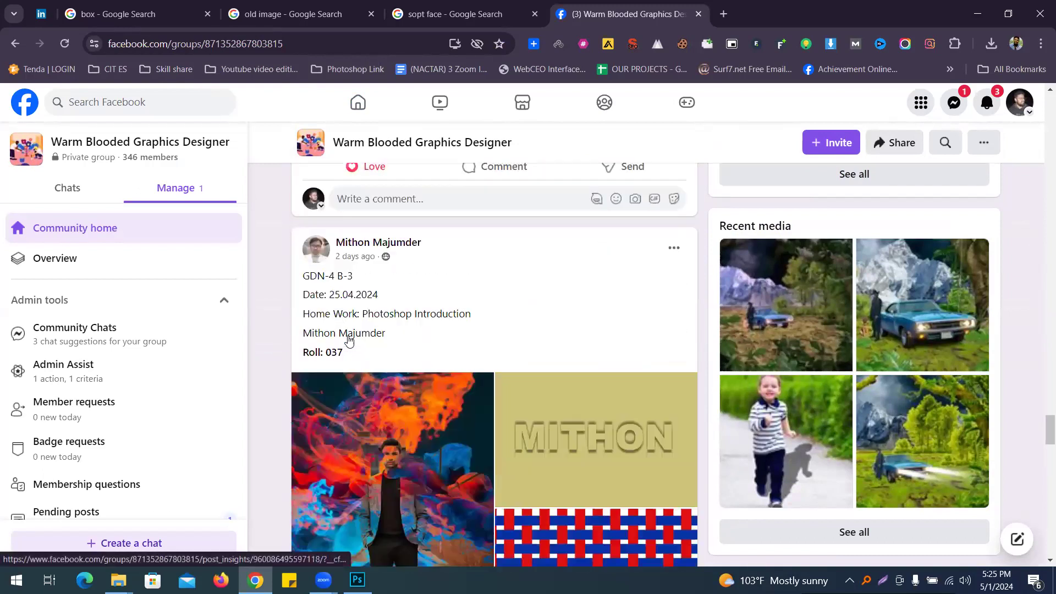
{"action": "scroll", "coordinate": [343, 338], "scroll_direction": "down", "scroll_amount": 15}
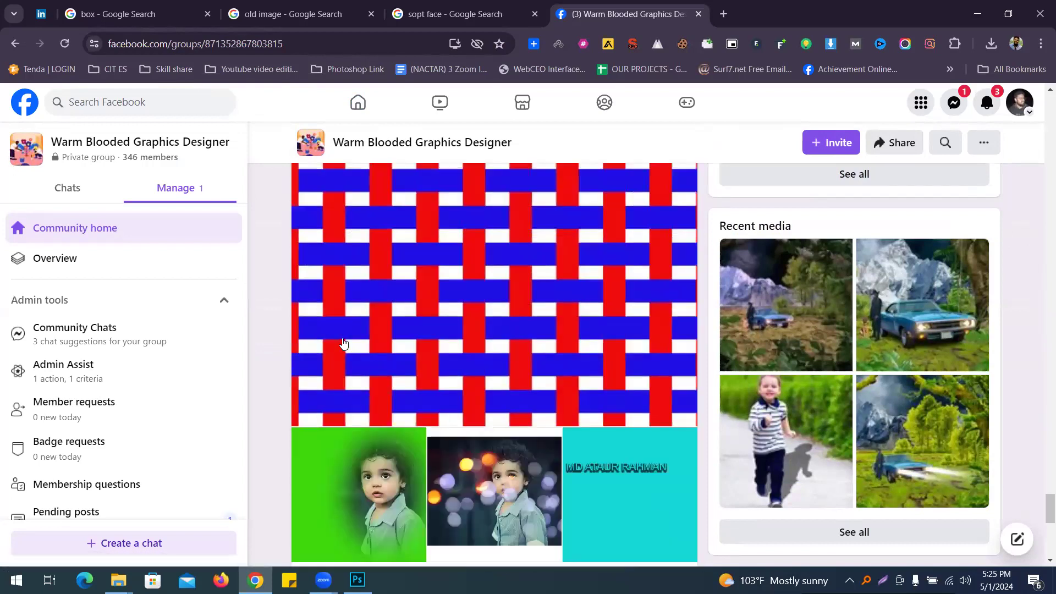
{"action": "scroll", "coordinate": [339, 352], "scroll_direction": "down", "scroll_amount": 3}
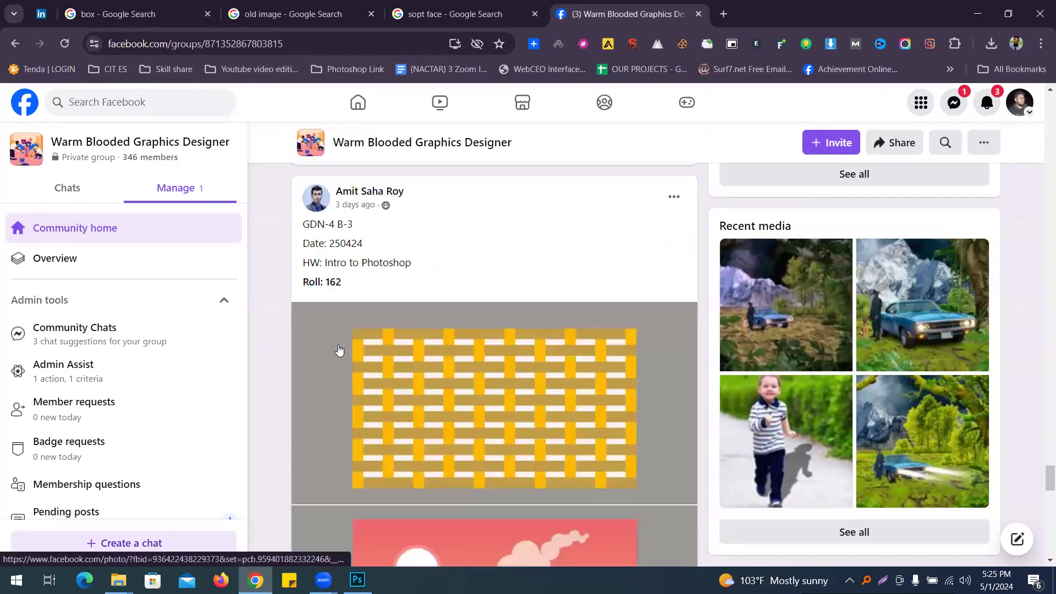
{"action": "scroll", "coordinate": [374, 368], "scroll_direction": "down", "scroll_amount": 15}
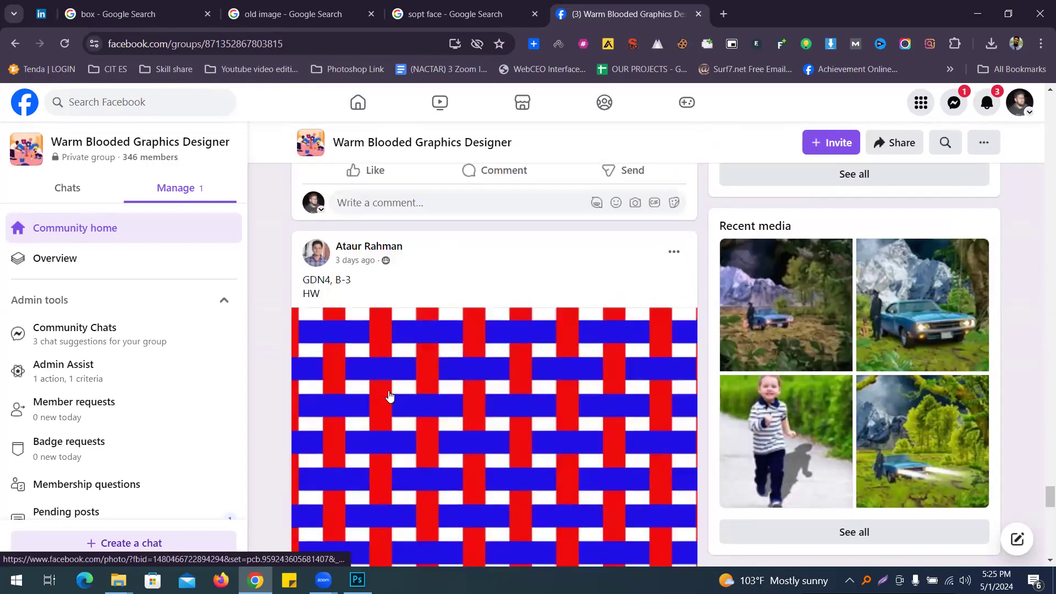
{"action": "scroll", "coordinate": [389, 395], "scroll_direction": "down", "scroll_amount": 12}
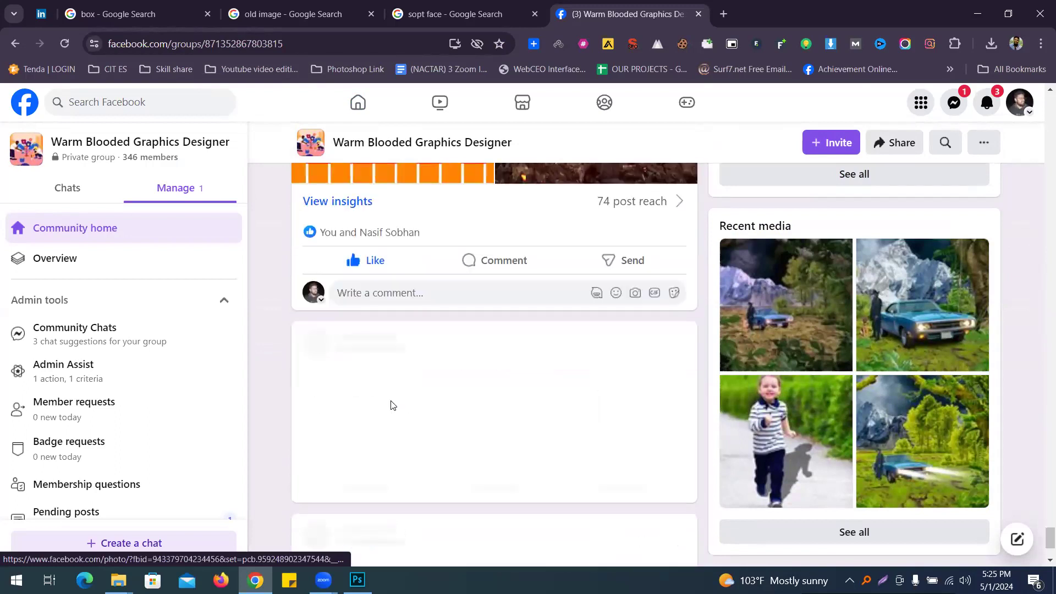
{"action": "scroll", "coordinate": [702, 145], "scroll_direction": "down", "scroll_amount": 2}
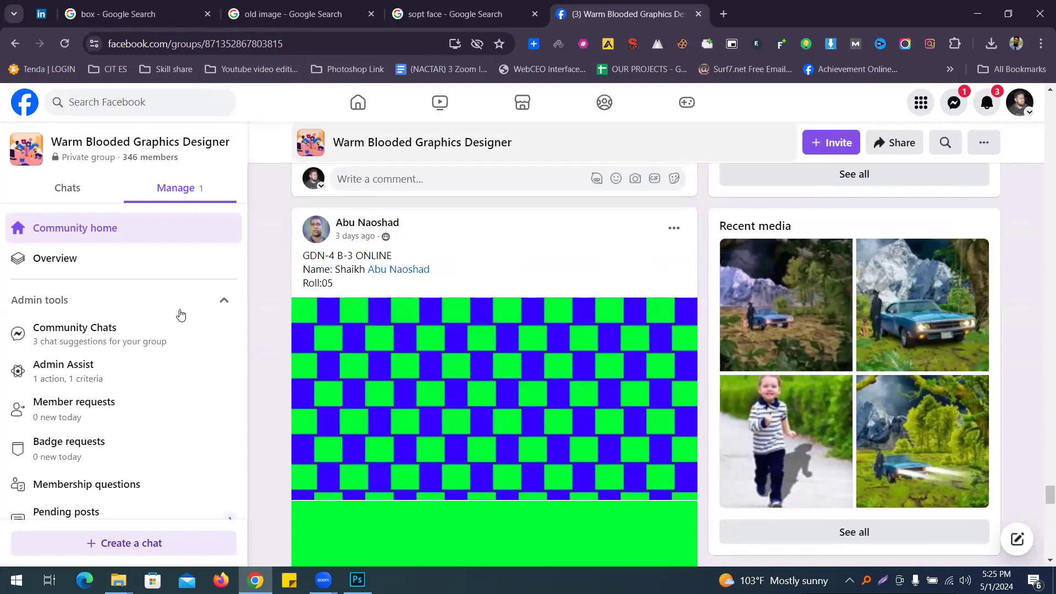
Open the group's pending posts and approve the homework post showing the child with a cast shadow.
{"action": "scroll", "coordinate": [198, 317], "scroll_direction": "down", "scroll_amount": 4}
{"action": "left_click", "coordinate": [227, 315]}
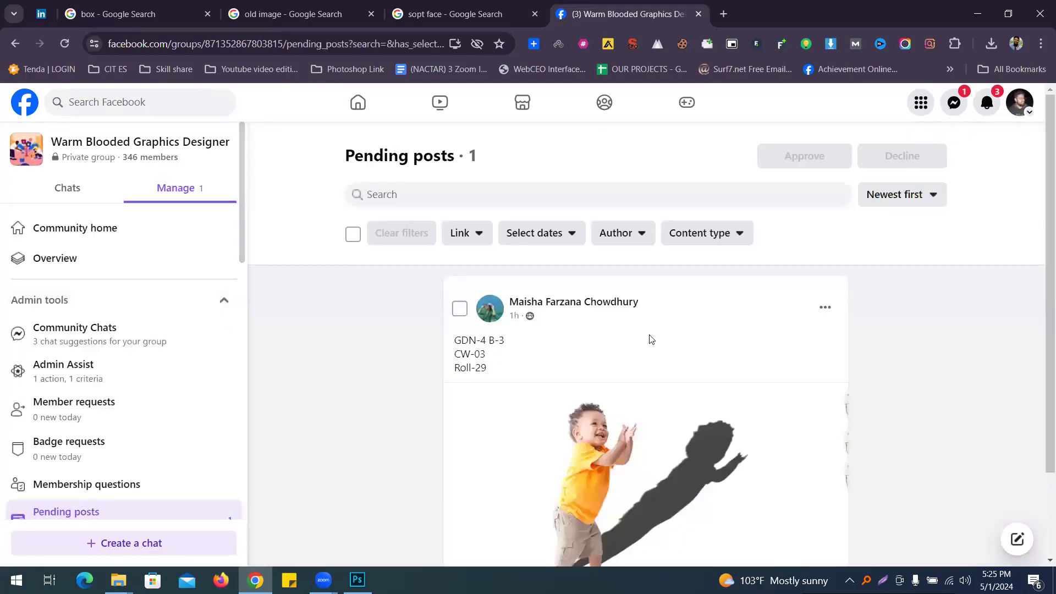
{"action": "scroll", "coordinate": [571, 495], "scroll_direction": "down", "scroll_amount": 2}
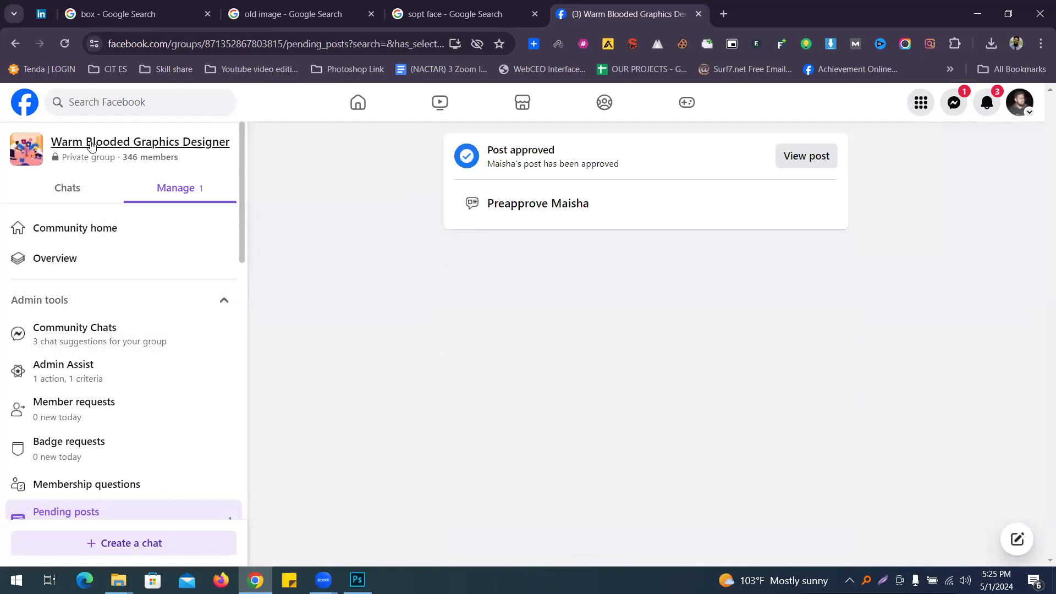
Return to the Warm Blooded Graphics Designer group feed and examine the newest image manipulation and shadow homework posts.
{"action": "left_click", "coordinate": [158, 139]}
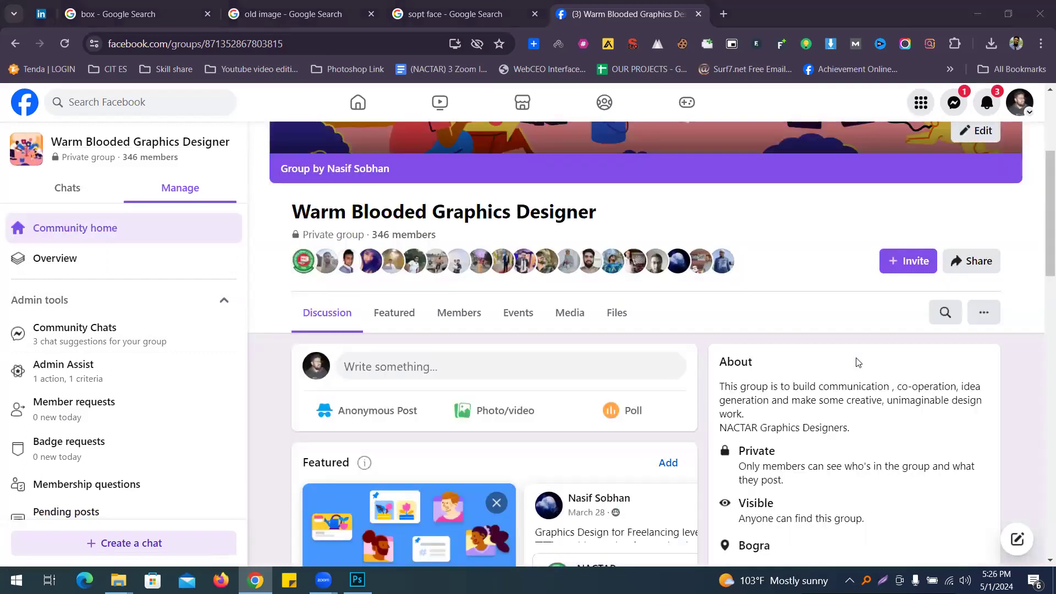
{"action": "scroll", "coordinate": [625, 365], "scroll_direction": "down", "scroll_amount": 13}
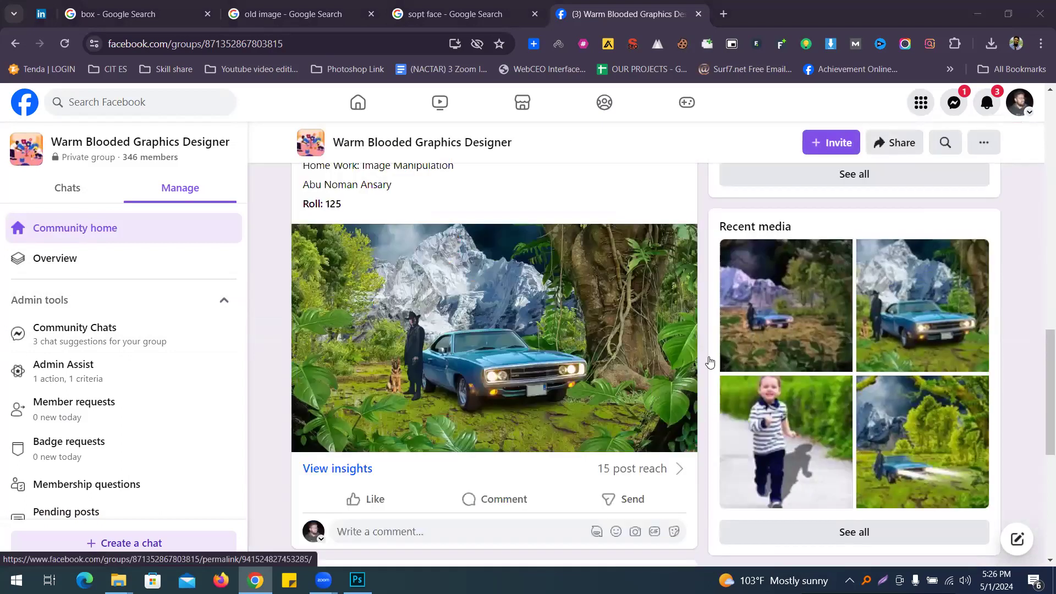
{"action": "scroll", "coordinate": [710, 361], "scroll_direction": "down", "scroll_amount": 6}
{"action": "scroll", "coordinate": [524, 387], "scroll_direction": "up", "scroll_amount": 6}
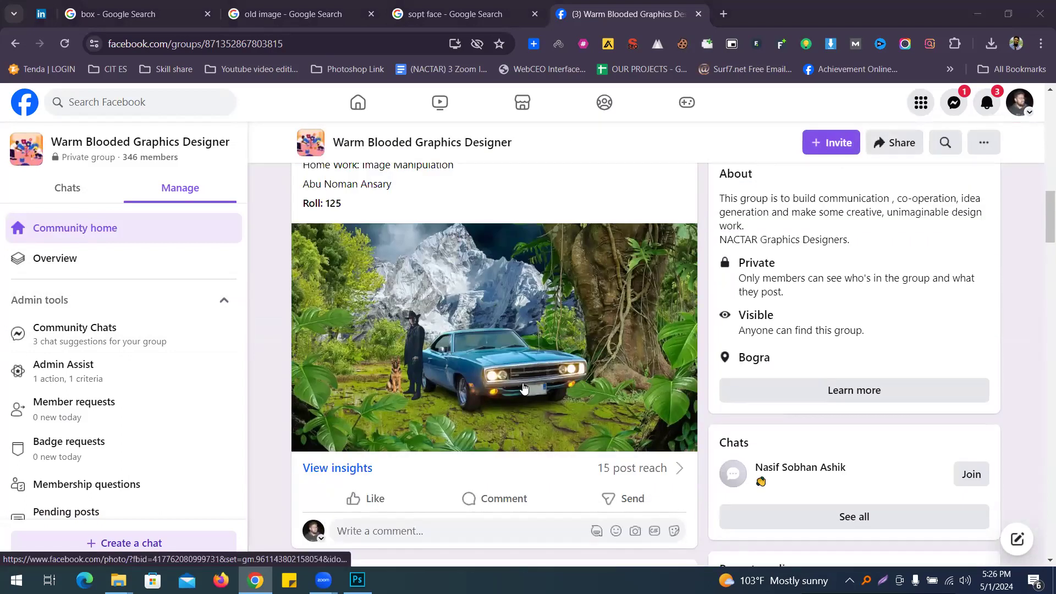
{"action": "scroll", "coordinate": [525, 396], "scroll_direction": "down", "scroll_amount": 12}
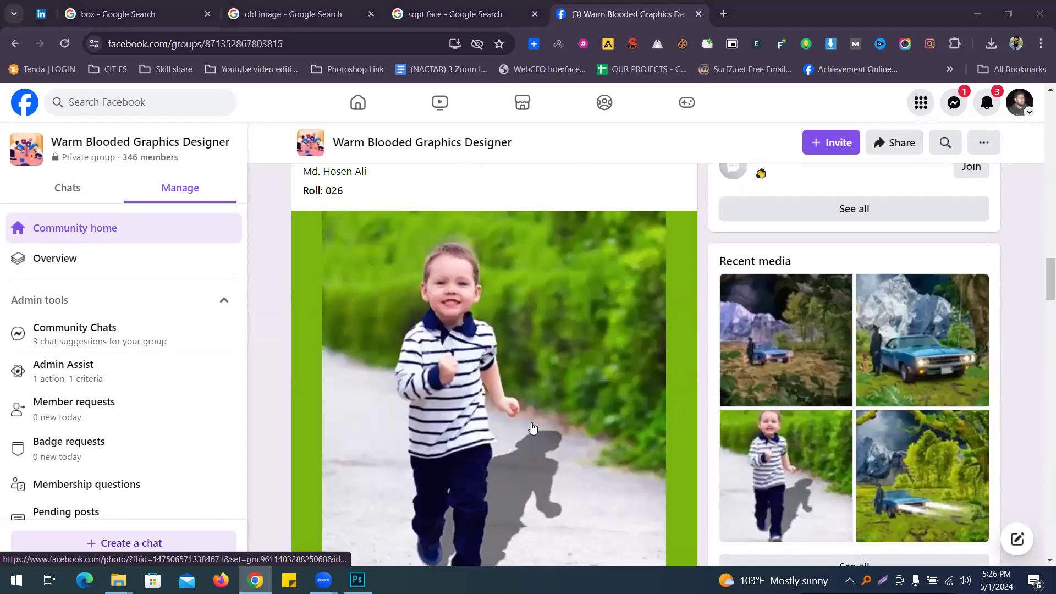
{"action": "scroll", "coordinate": [532, 428], "scroll_direction": "up", "scroll_amount": 6}
{"action": "scroll", "coordinate": [531, 414], "scroll_direction": "down", "scroll_amount": 10}
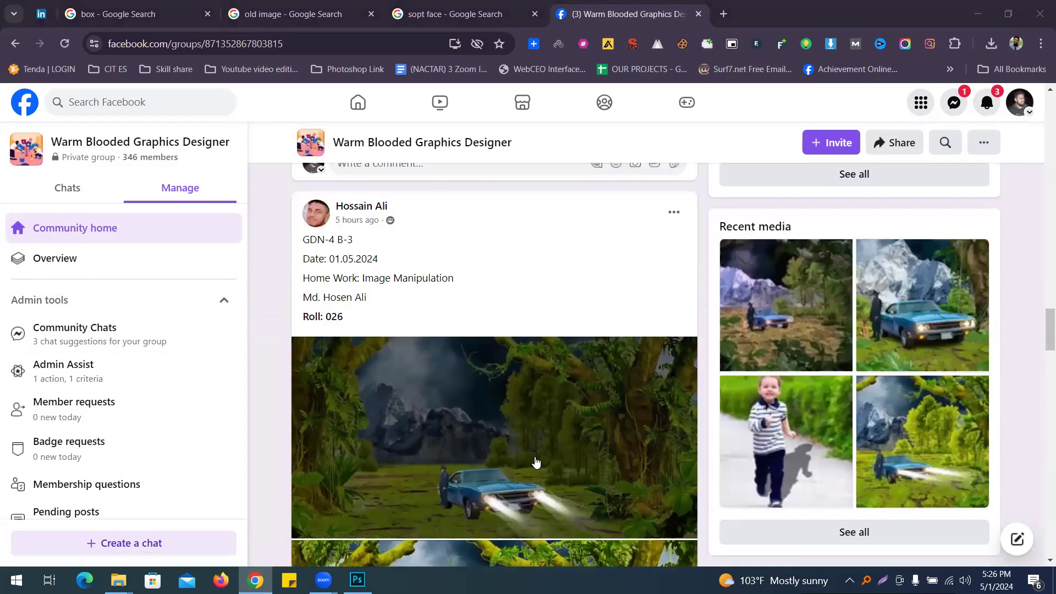
{"action": "scroll", "coordinate": [533, 462], "scroll_direction": "down", "scroll_amount": 5}
{"action": "scroll", "coordinate": [536, 396], "scroll_direction": "up", "scroll_amount": 4}
{"action": "scroll", "coordinate": [538, 353], "scroll_direction": "down", "scroll_amount": 1}
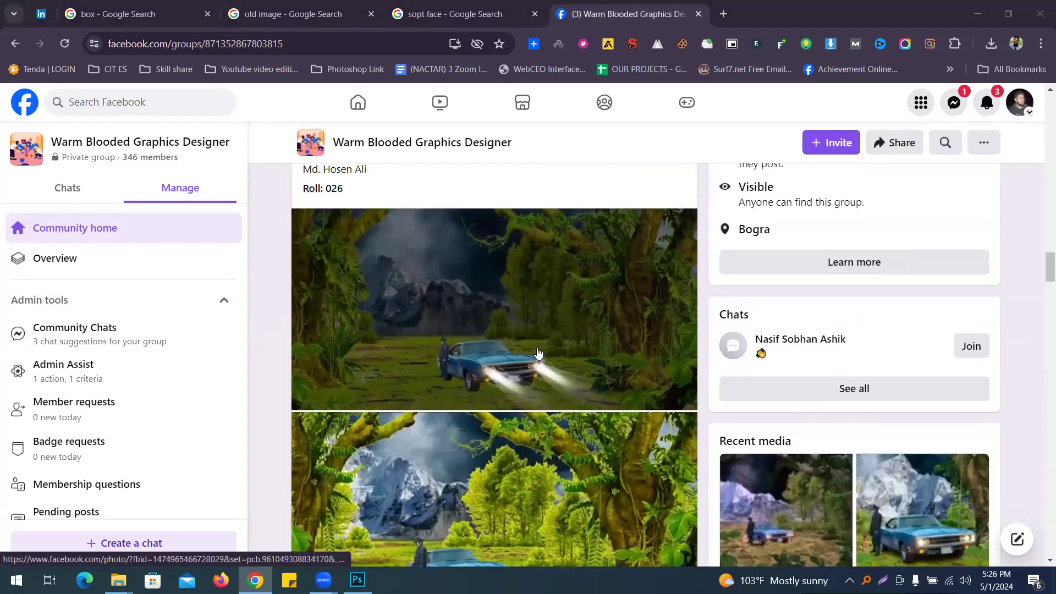
{"action": "scroll", "coordinate": [538, 354], "scroll_direction": "up", "scroll_amount": 1}
{"action": "scroll", "coordinate": [537, 439], "scroll_direction": "down", "scroll_amount": 12}
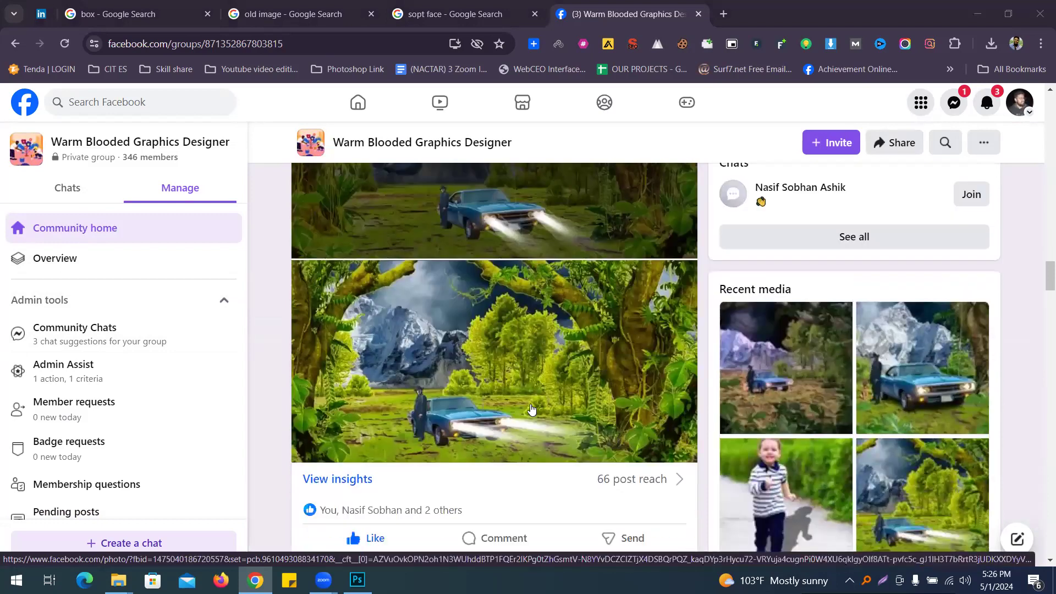
{"action": "scroll", "coordinate": [532, 398], "scroll_direction": "down", "scroll_amount": 1}
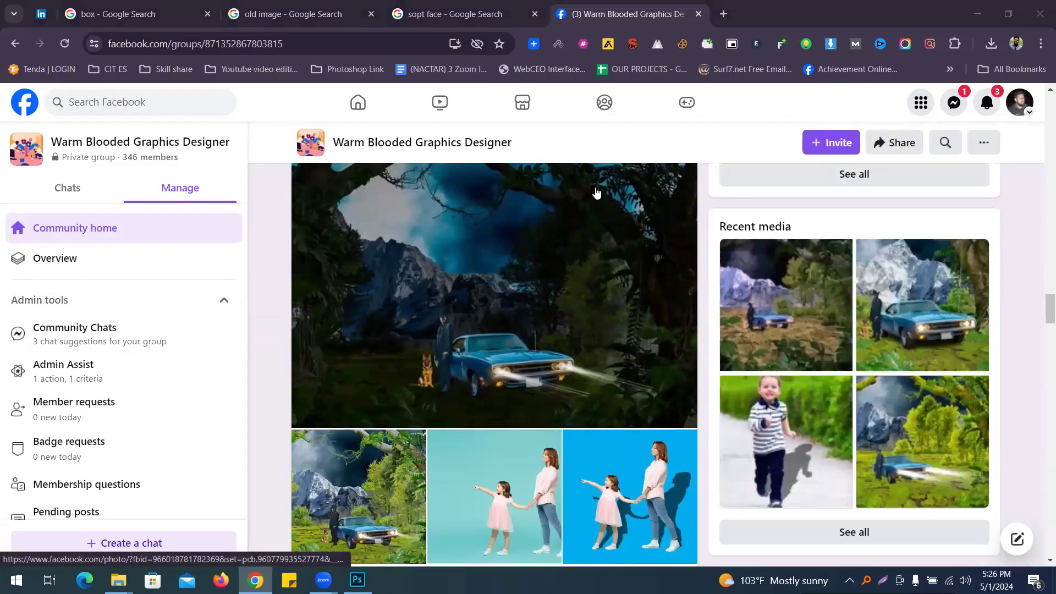
{"action": "scroll", "coordinate": [605, 220], "scroll_direction": "up", "scroll_amount": 2}
{"action": "scroll", "coordinate": [600, 471], "scroll_direction": "down", "scroll_amount": 2}
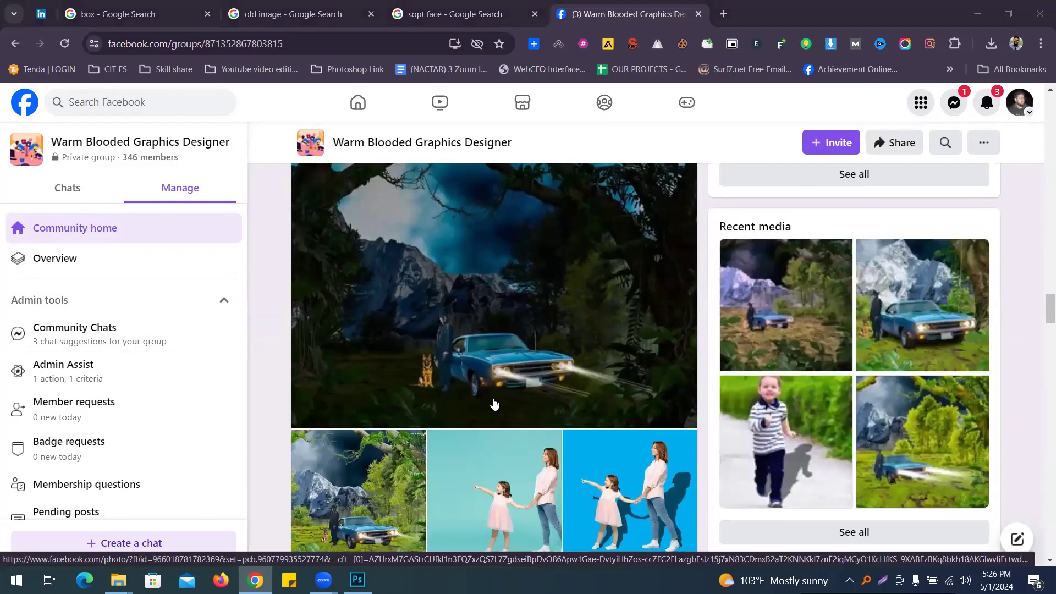
Browse the older homework posts, from the elephant image manipulation back to the 27/04/2024 text-effect post.
{"action": "scroll", "coordinate": [498, 407], "scroll_direction": "down", "scroll_amount": 8}
{"action": "scroll", "coordinate": [544, 434], "scroll_direction": "up", "scroll_amount": 3}
{"action": "scroll", "coordinate": [550, 438], "scroll_direction": "down", "scroll_amount": 15}
{"action": "scroll", "coordinate": [561, 458], "scroll_direction": "up", "scroll_amount": 10}
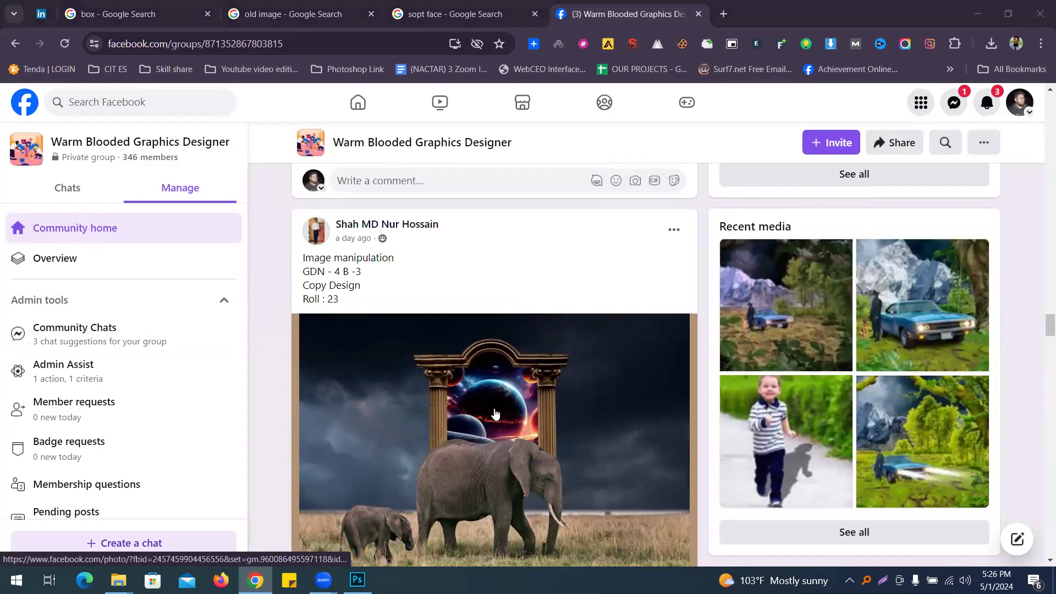
{"action": "scroll", "coordinate": [495, 413], "scroll_direction": "down", "scroll_amount": 2}
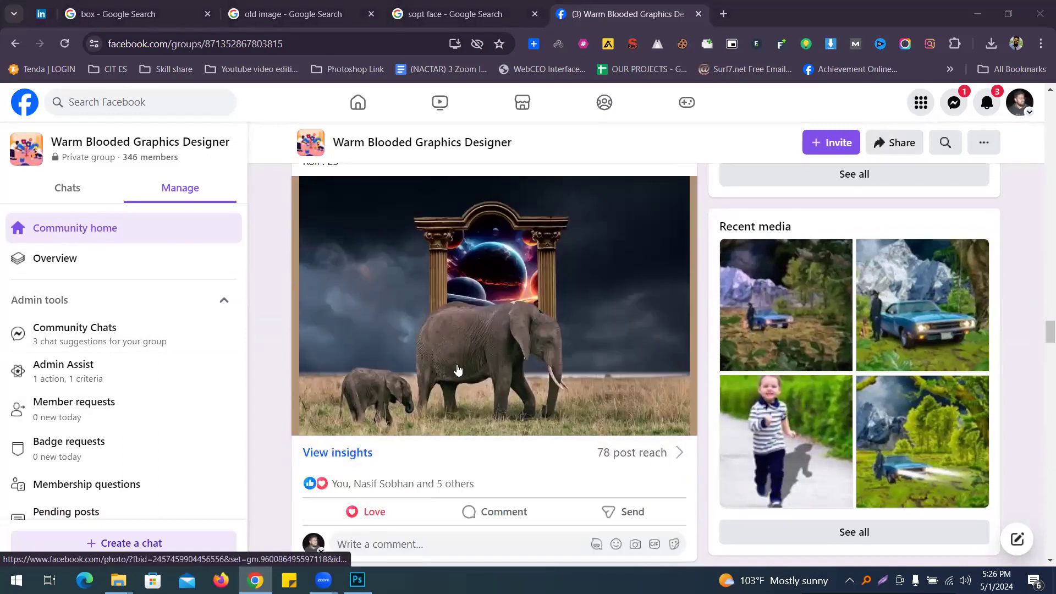
{"action": "scroll", "coordinate": [457, 370], "scroll_direction": "down", "scroll_amount": 20}
{"action": "scroll", "coordinate": [508, 431], "scroll_direction": "down", "scroll_amount": 20}
{"action": "scroll", "coordinate": [559, 416], "scroll_direction": "down", "scroll_amount": 20}
{"action": "scroll", "coordinate": [566, 413], "scroll_direction": "down", "scroll_amount": 12}
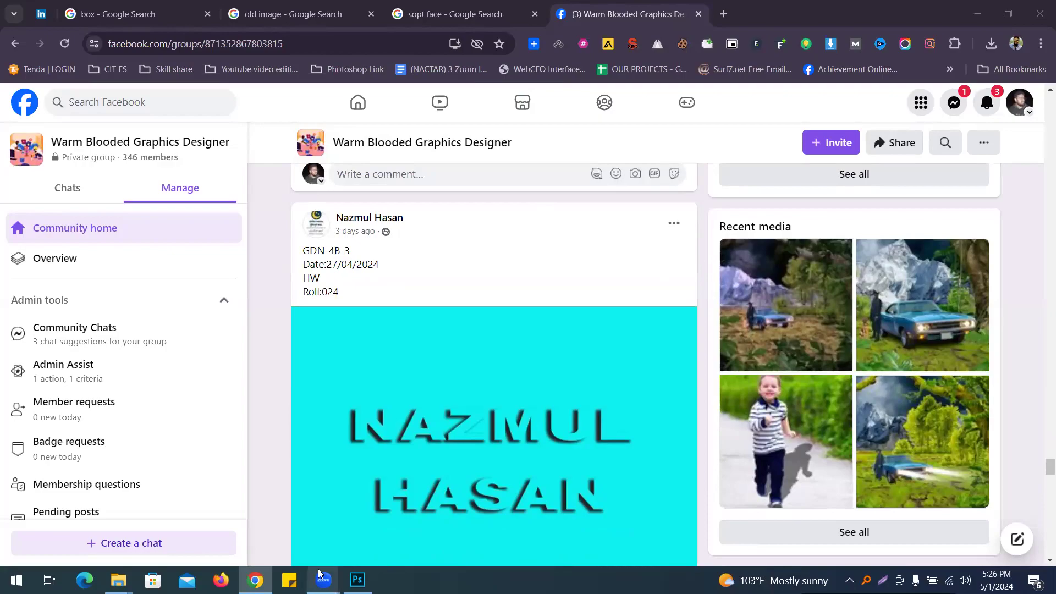
Switch to Photoshop and activate the Healing Brush tool for the Screenshot_3.jpg comparison.
{"action": "left_click", "coordinate": [357, 580]}
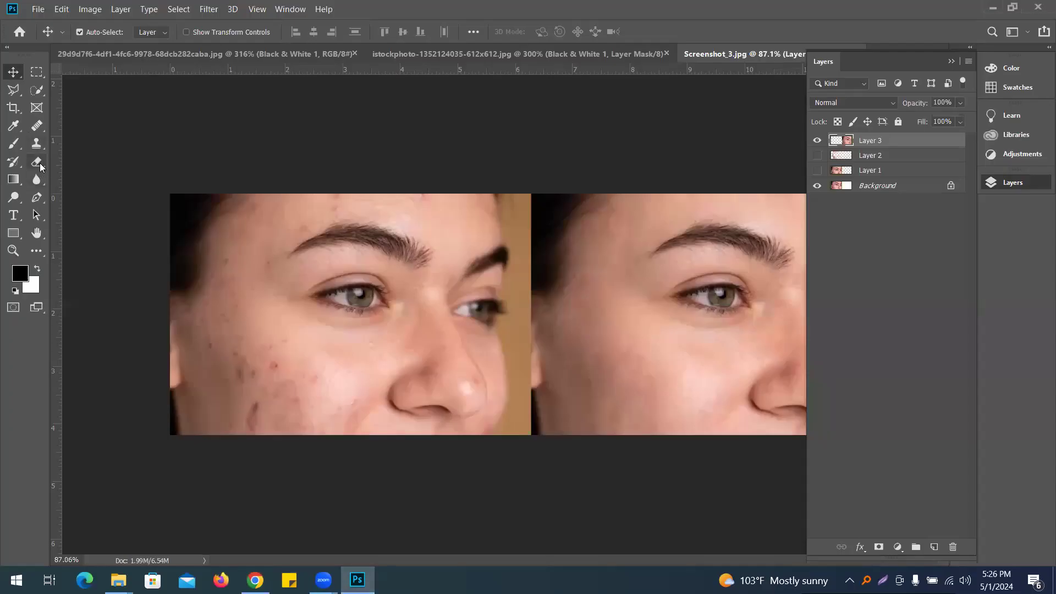
{"action": "left_click", "coordinate": [39, 130]}
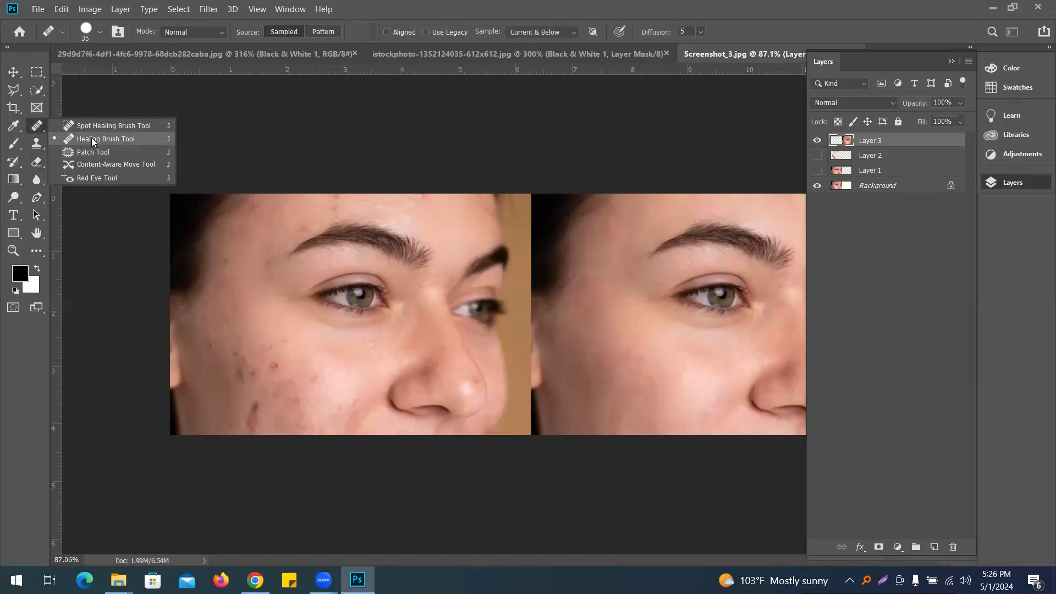
{"action": "left_click", "coordinate": [92, 140]}
{"action": "left_click", "coordinate": [623, 354]}
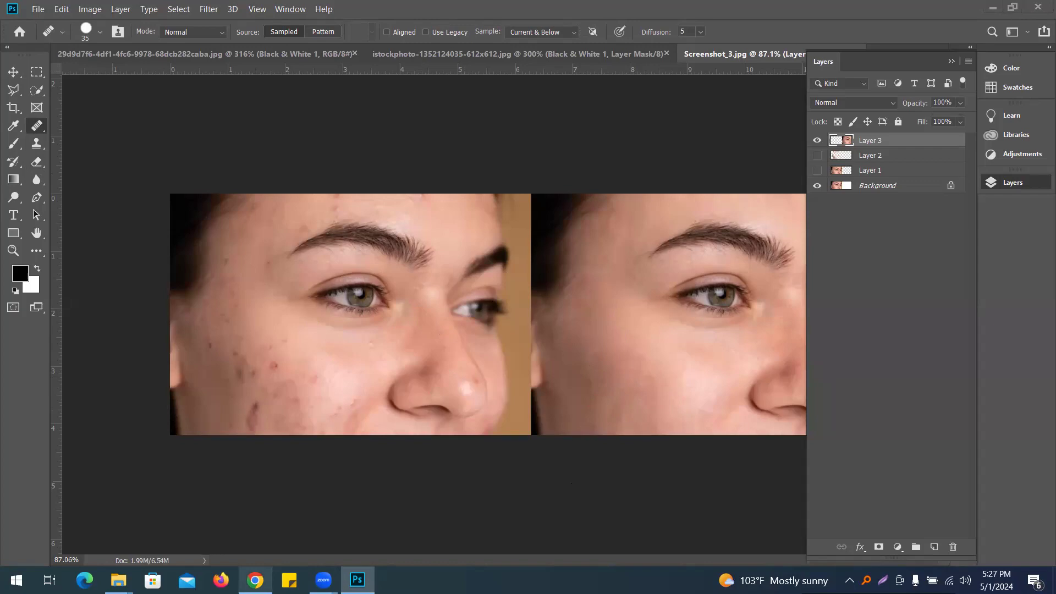
View the desktop photo of the woman in the blue dress, close it and return to Photoshop.
{"action": "key", "text": "super+d"}
{"action": "double_click", "coordinate": [184, 295]}
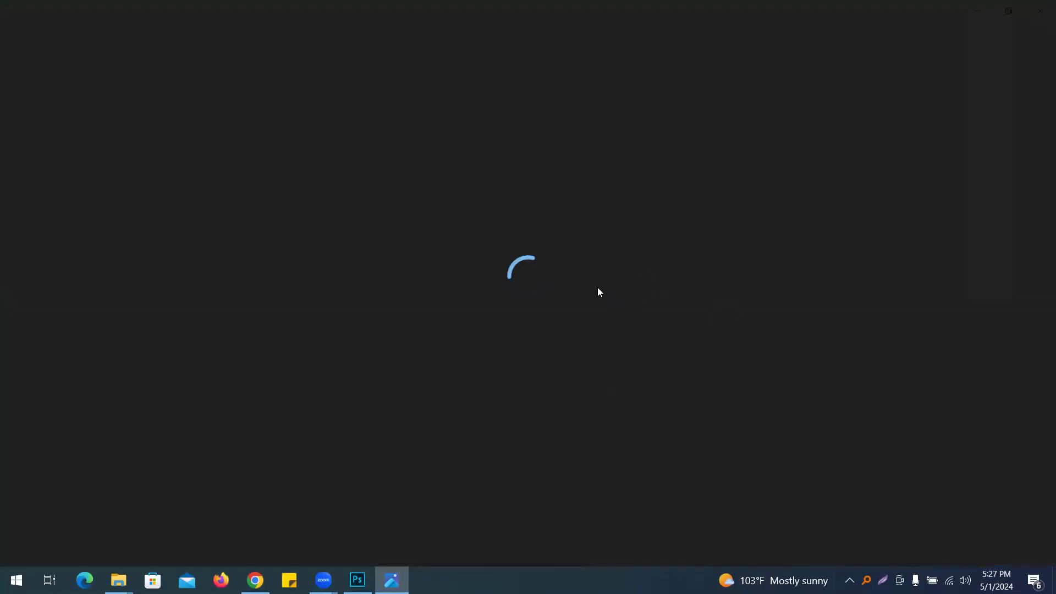
{"action": "scroll", "coordinate": [592, 251], "scroll_direction": "up", "scroll_amount": 2}
{"action": "scroll", "coordinate": [629, 292], "scroll_direction": "down", "scroll_amount": 4}
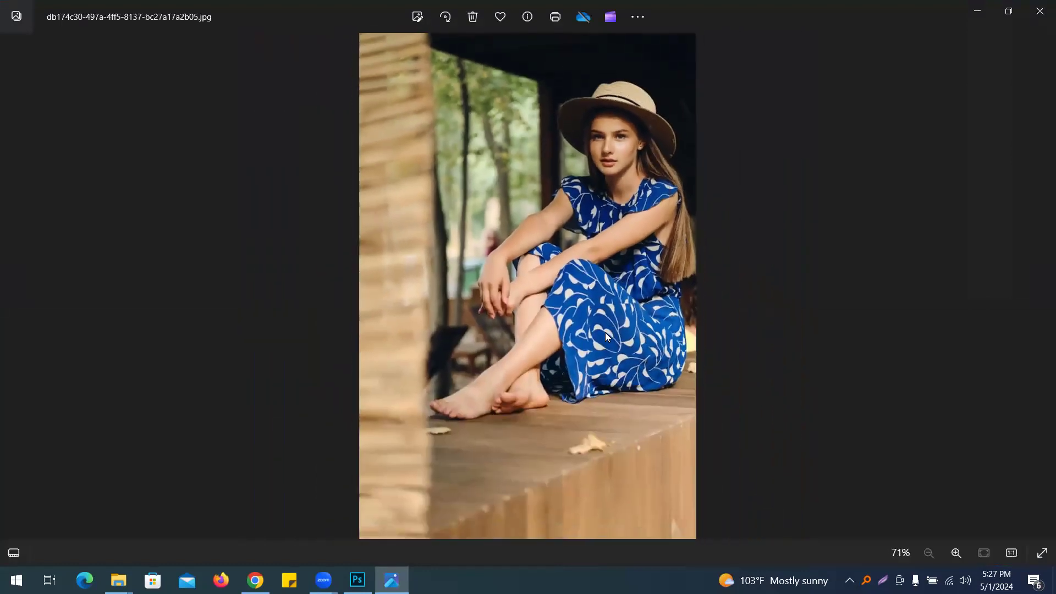
{"action": "left_click", "coordinate": [1036, 16]}
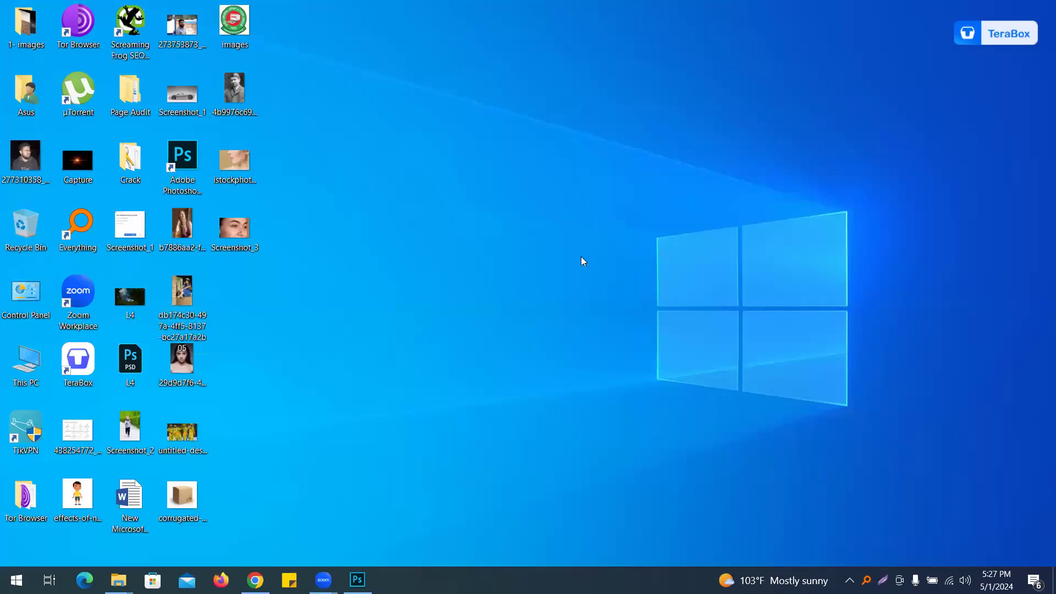
{"action": "left_click", "coordinate": [358, 580]}
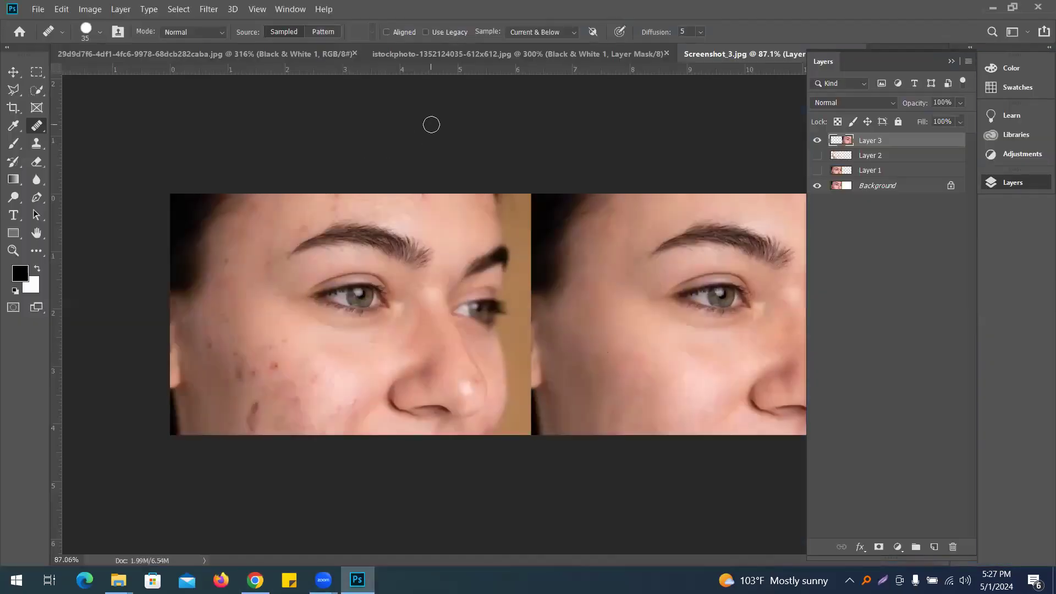
Create a new 1920 x 1080 px, 72 ppi, 16-bit RGB document with a black background.
{"action": "left_click", "coordinate": [4, 73]}
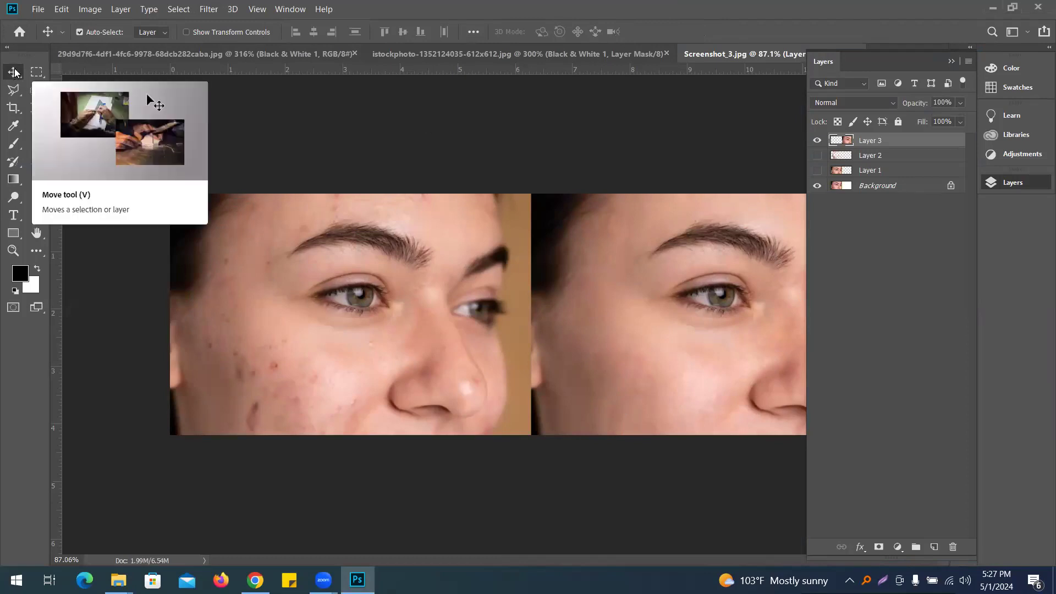
{"action": "key", "text": "ctrl+t"}
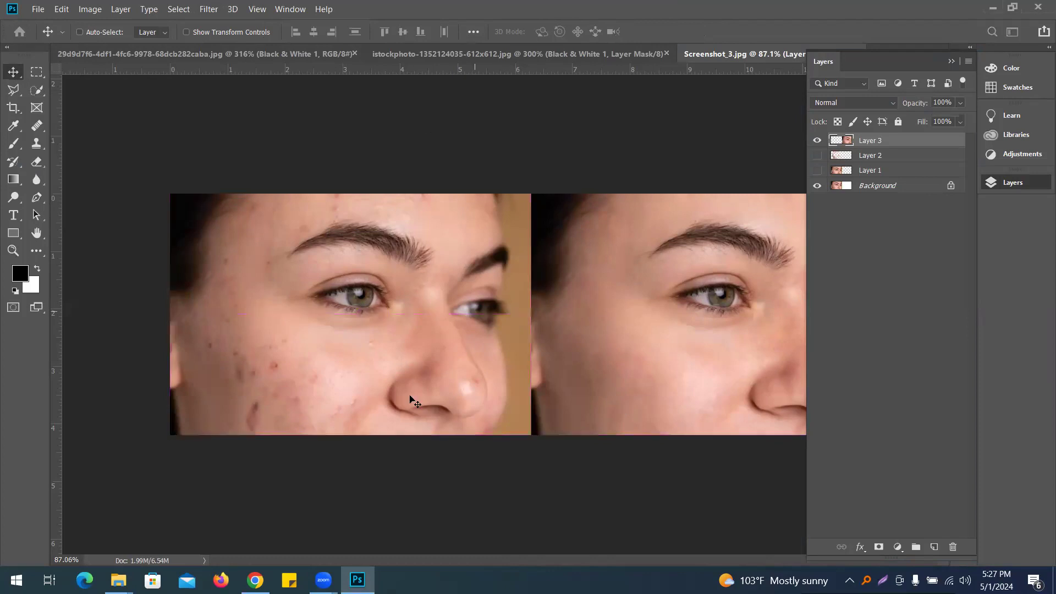
{"action": "key", "text": "ctrl+n"}
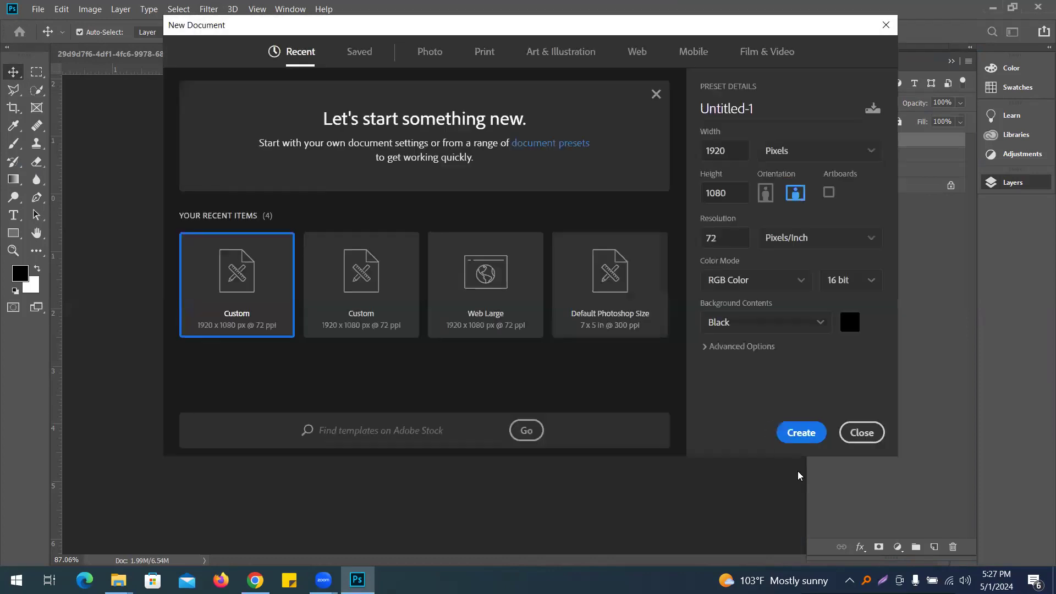
{"action": "left_click", "coordinate": [786, 430]}
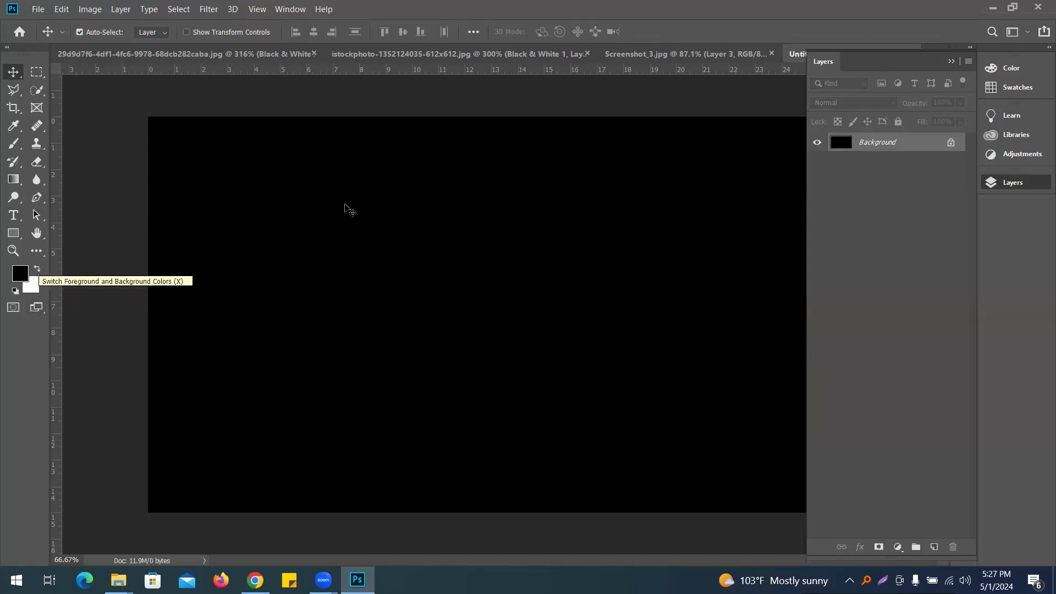
Fill the entire Background layer with the white background colour and clear the selection.
{"action": "key", "text": "ctrl+a"}
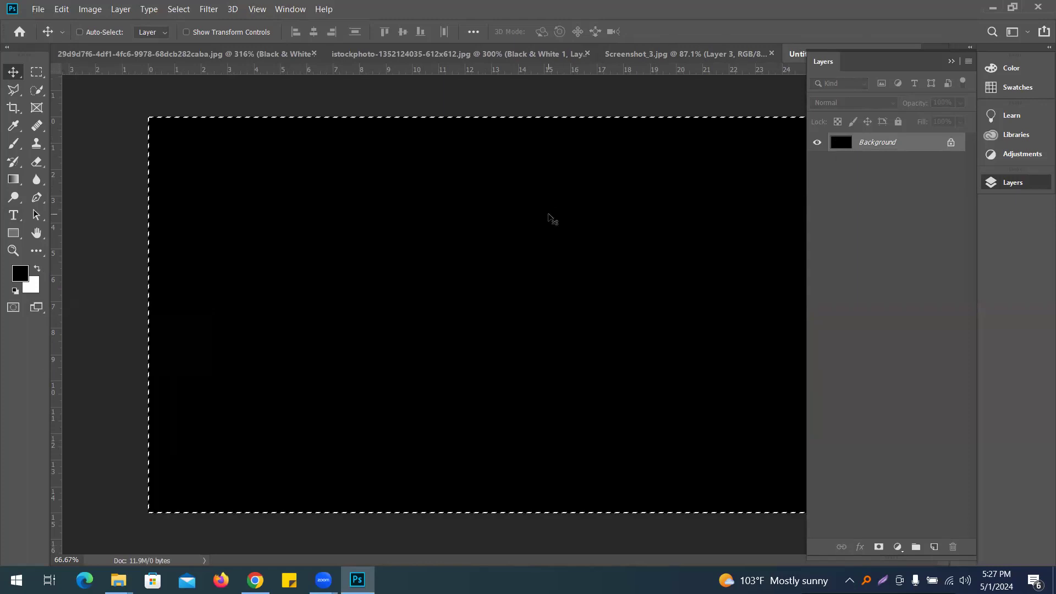
{"action": "key", "text": "ctrl+BackSpace"}
{"action": "key", "text": "ctrl+d"}
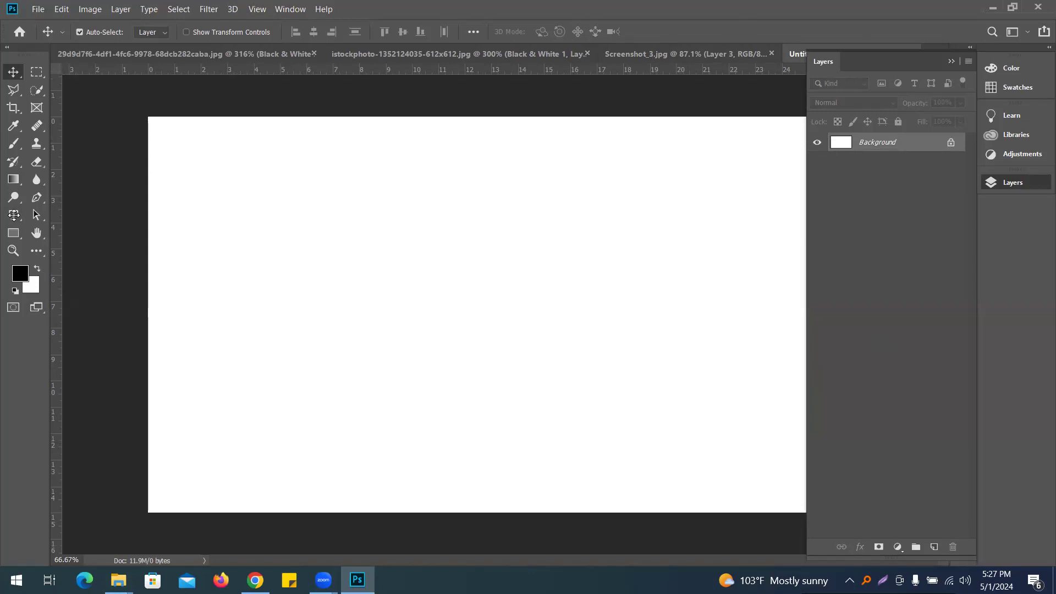
Add the text "NACTAR" in black on the white canvas and move it slightly downward.
{"action": "left_click", "coordinate": [270, 294]}
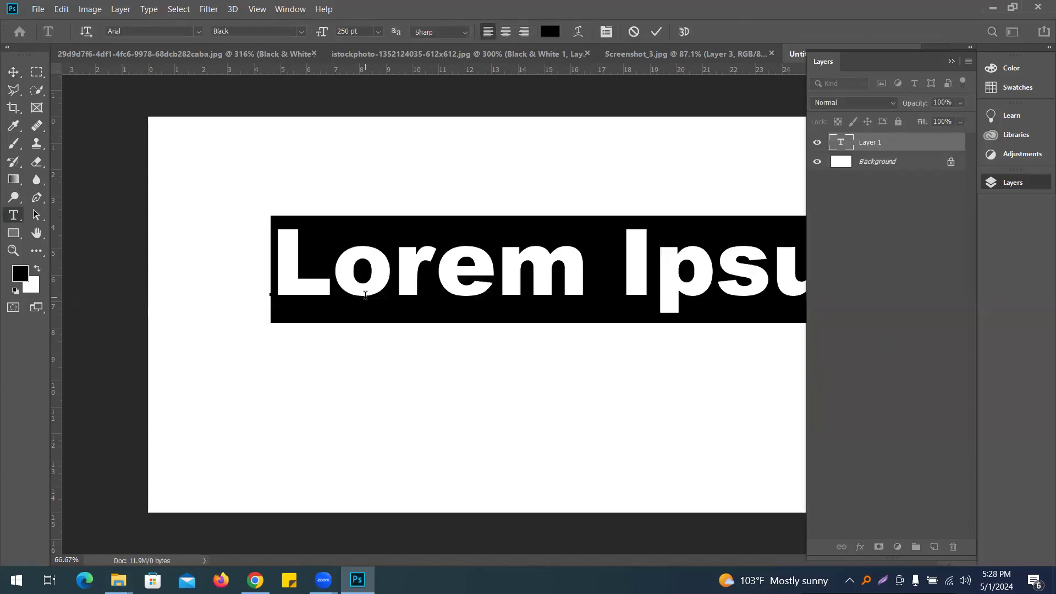
{"action": "type", "text": "NACTAR"}
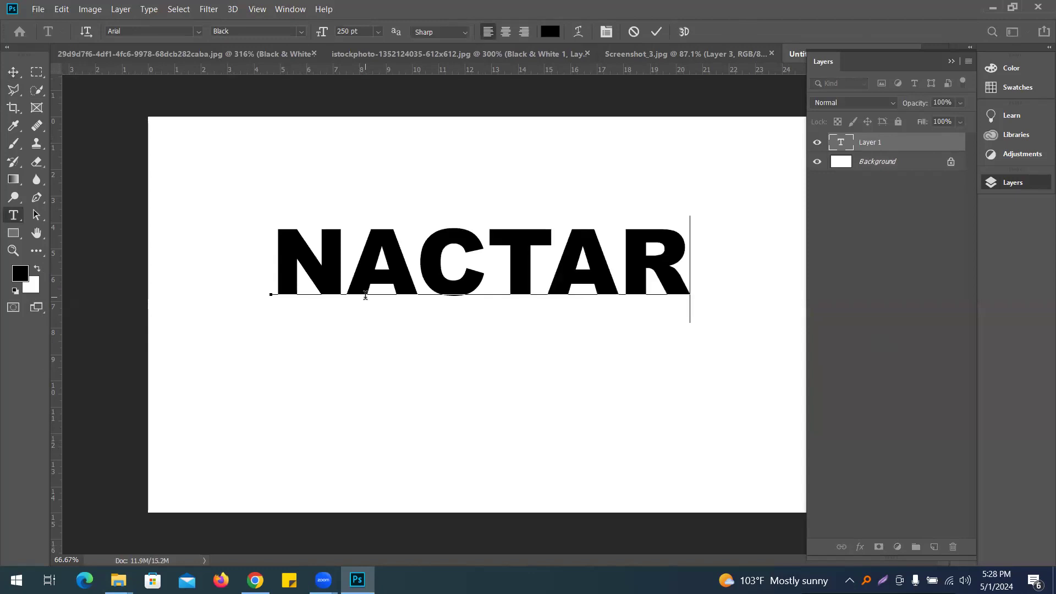
{"action": "left_click", "coordinate": [14, 72]}
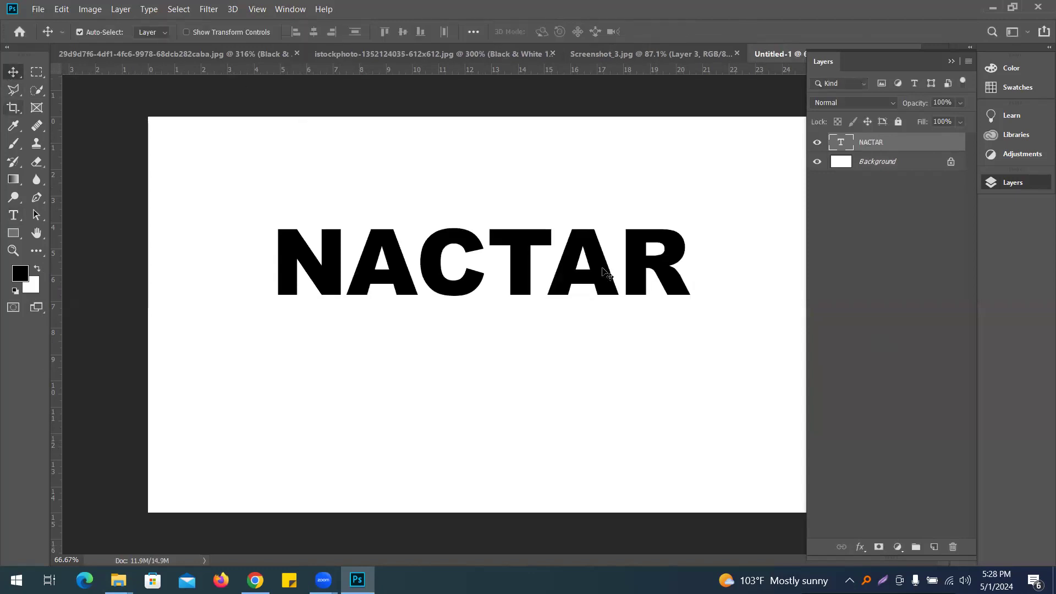
{"action": "left_click_drag", "start_coordinate": [516, 274], "coordinate": [530, 279]}
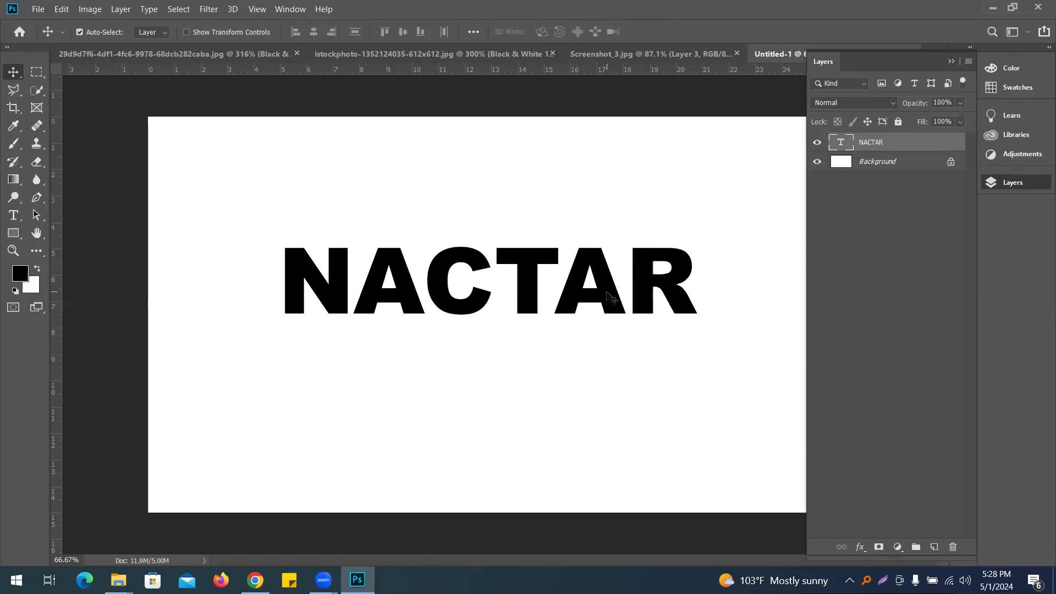
Duplicate the NACTAR text layer, flip the copy vertically and move it down so it mirrors the original.
{"action": "key", "text": "ctrl"}
{"action": "key", "text": "ctrl+j"}
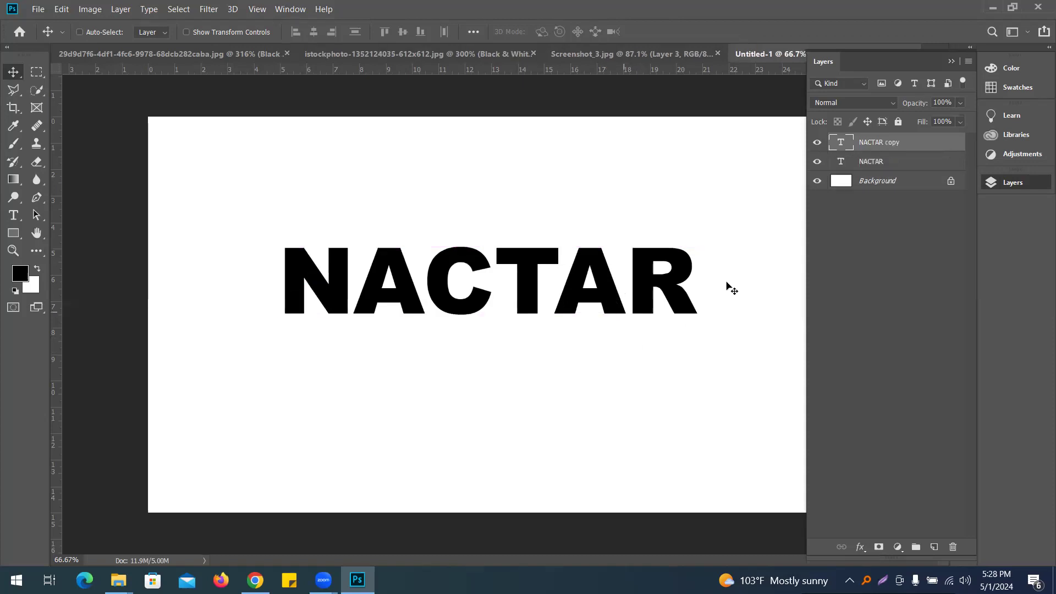
{"action": "key", "text": "ctrl+t"}
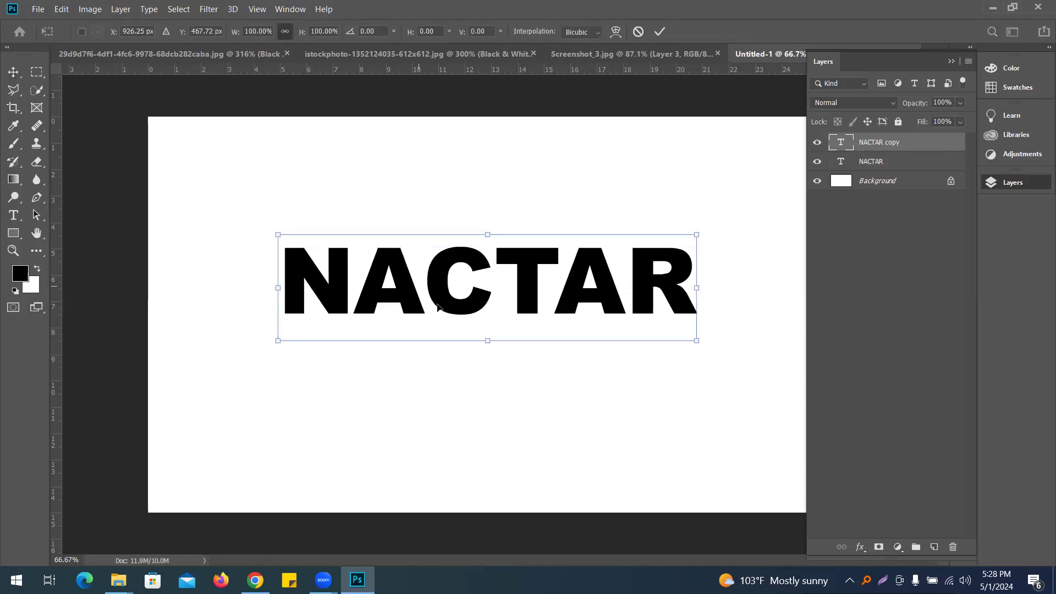
{"action": "right_click", "coordinate": [528, 282]}
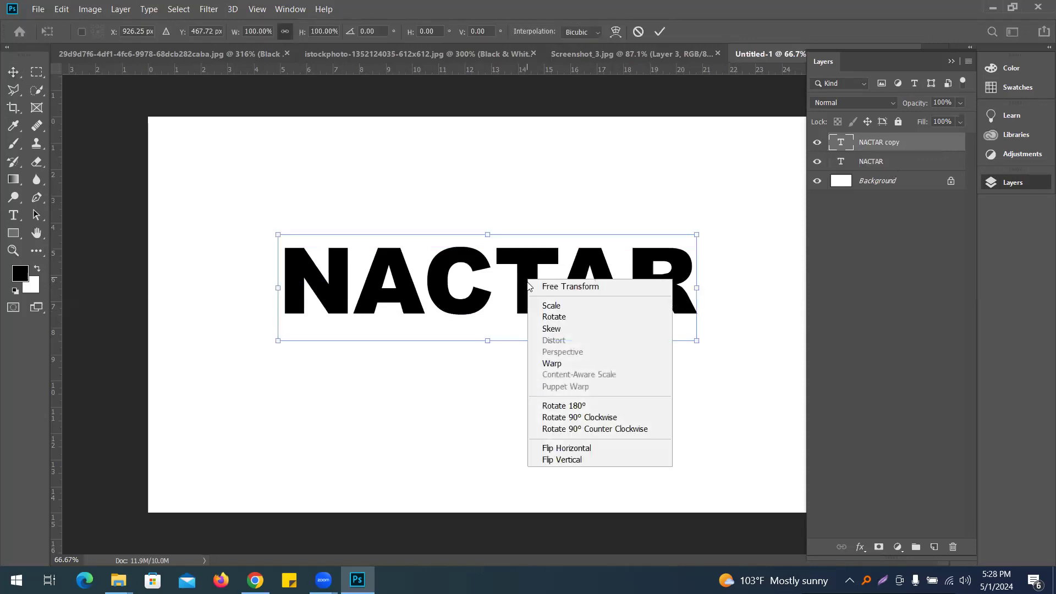
{"action": "left_click", "coordinate": [579, 459]}
{"action": "left_click_drag", "start_coordinate": [522, 300], "coordinate": [522, 352]}
{"action": "key", "text": "Return"}
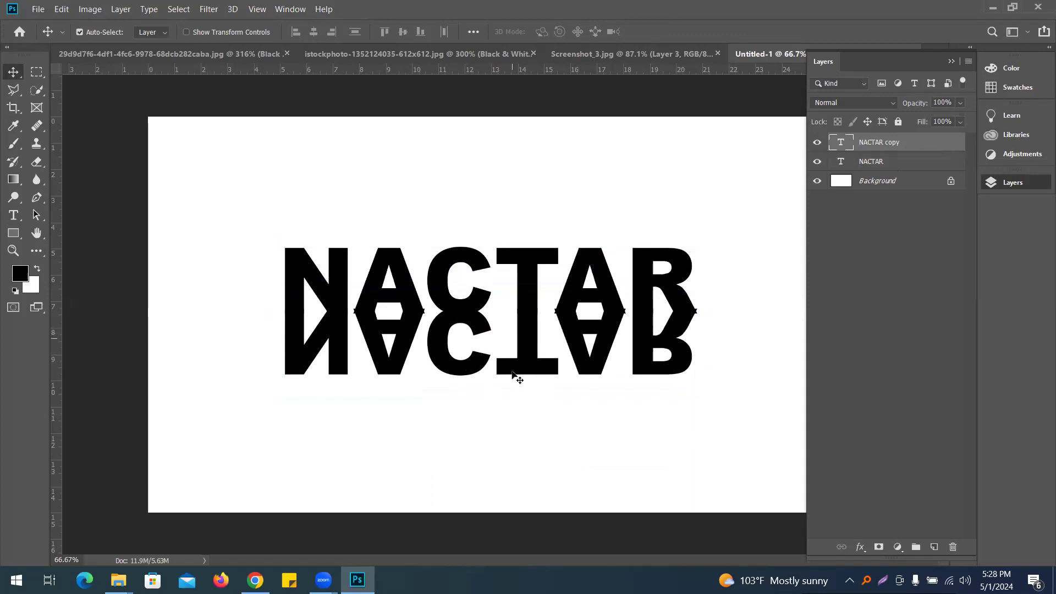
Nudge the flipped NACTAR copy down until its letters just meet the baseline of the original text.
{"action": "key", "text": "Down"}
{"action": "key", "text": "Down"}
{"action": "key", "text": "Down"}
{"action": "key", "text": "Down"}
{"action": "key", "text": "Down"}
{"action": "key", "text": "Down"}
{"action": "key", "text": "Down"}
{"action": "key", "text": "Down"}
{"action": "key", "text": "Down"}
{"action": "key", "text": "Down"}
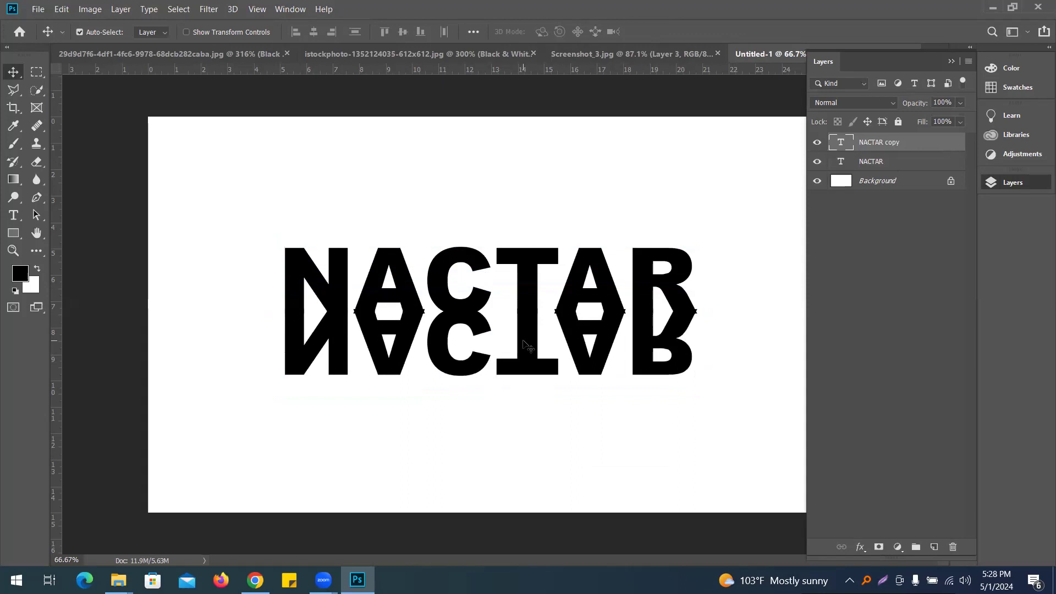
{"action": "key", "text": "Down"}
{"action": "key", "text": "Down"}
{"action": "key", "text": "Down"}
{"action": "key", "text": "Down"}
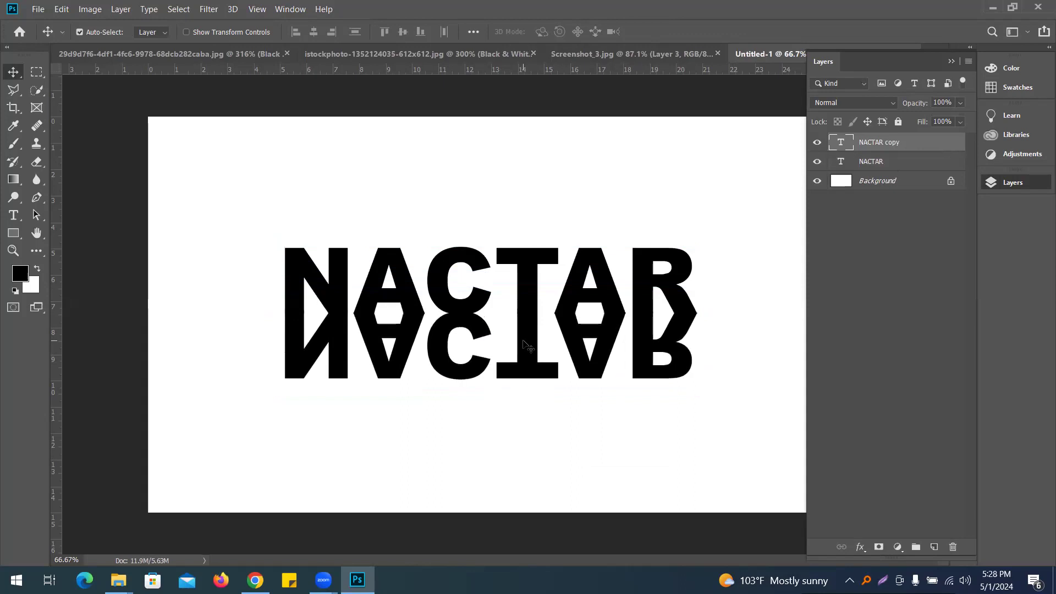
{"action": "key", "text": "Down"}
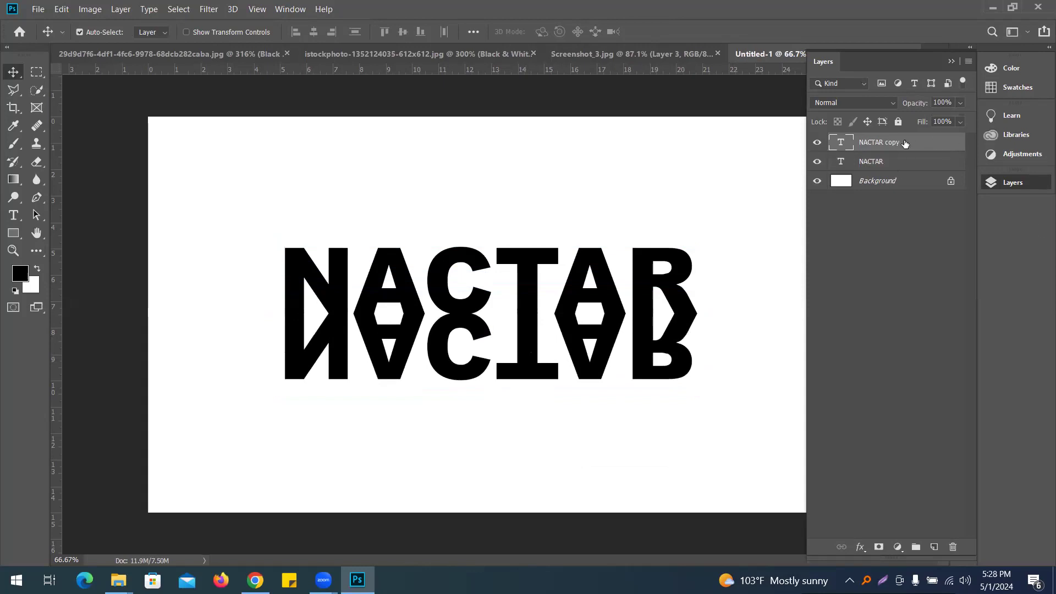
Add a layer mask to the flipped copy and fade its lower part with a Foreground to Transparent linear gradient.
{"action": "left_click", "coordinate": [878, 547]}
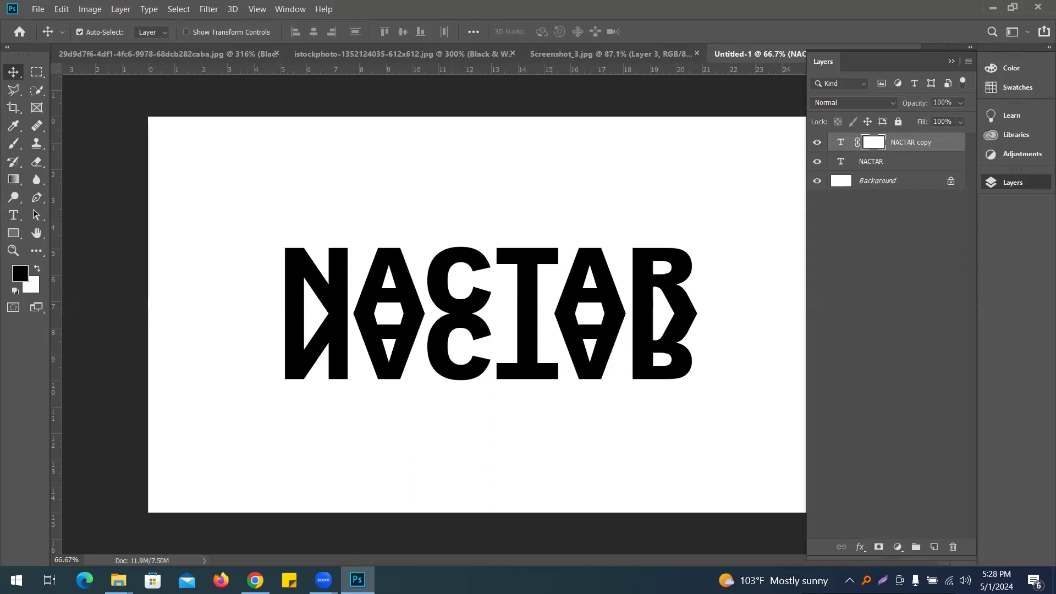
{"action": "left_click", "coordinate": [13, 179]}
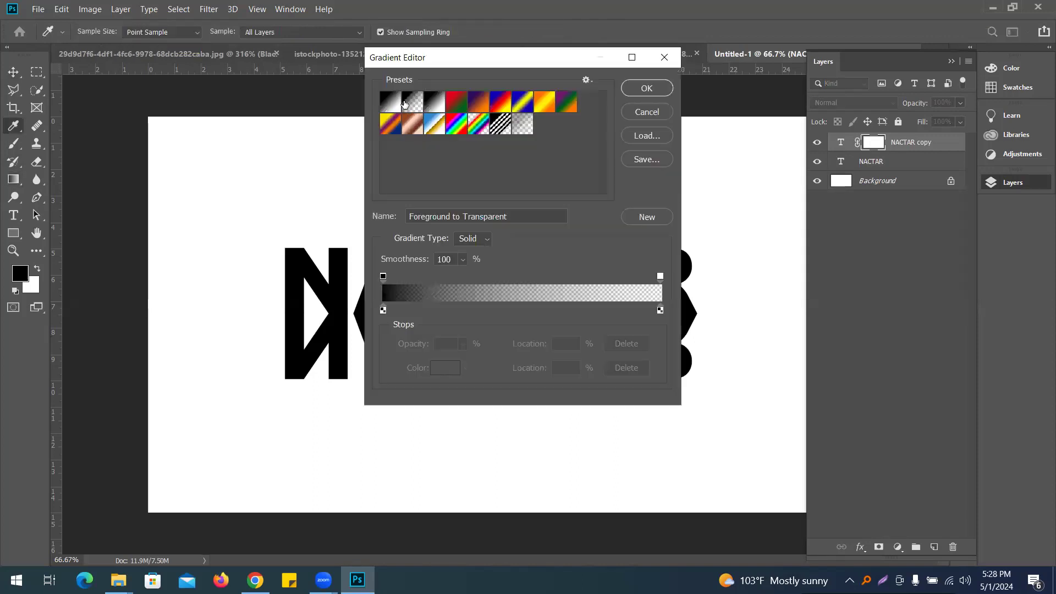
{"action": "left_click", "coordinate": [647, 88]}
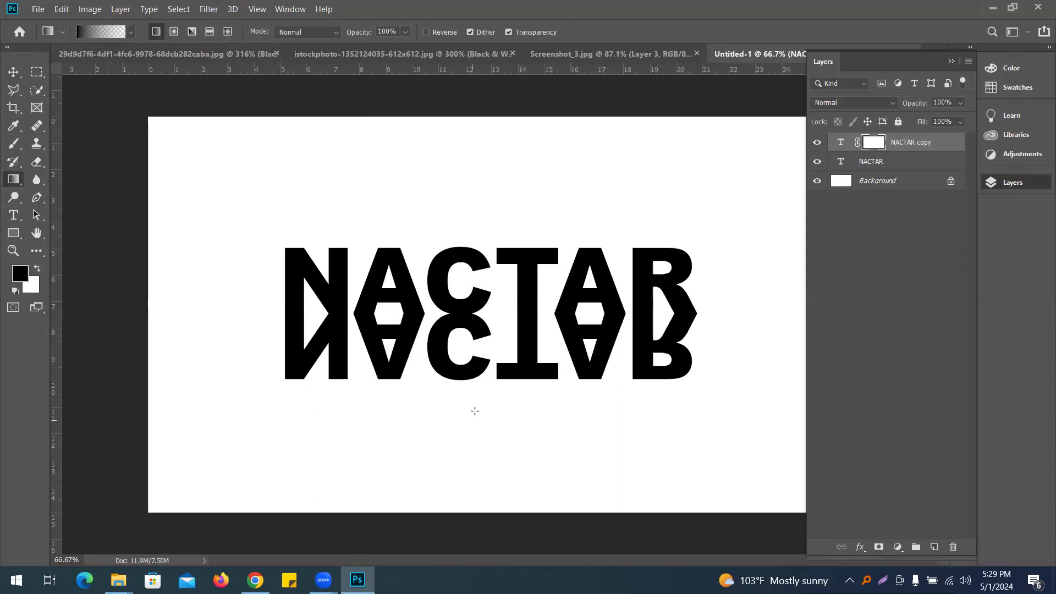
{"action": "left_click_drag", "start_coordinate": [480, 319], "coordinate": [479, 320]}
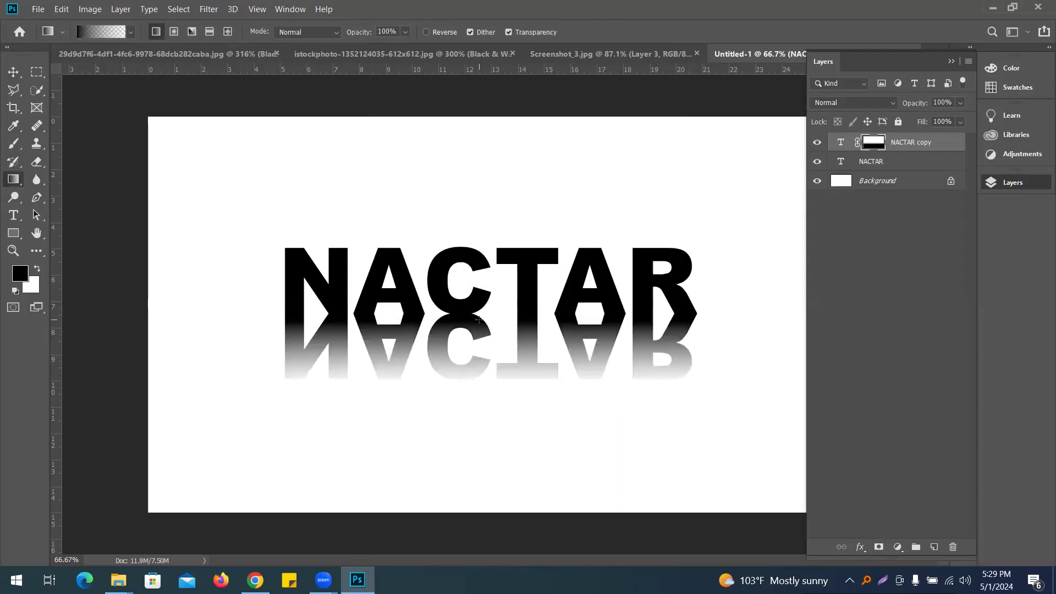
{"action": "left_click_drag", "start_coordinate": [489, 387], "coordinate": [489, 317]}
{"action": "left_click_drag", "start_coordinate": [504, 367], "coordinate": [500, 320]}
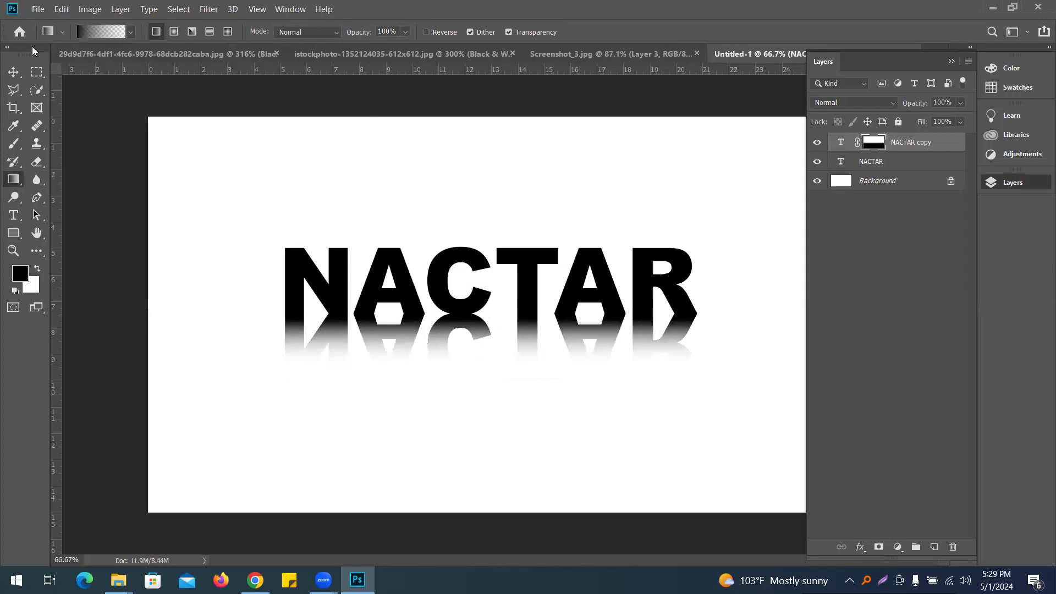
{"action": "key", "text": "v"}
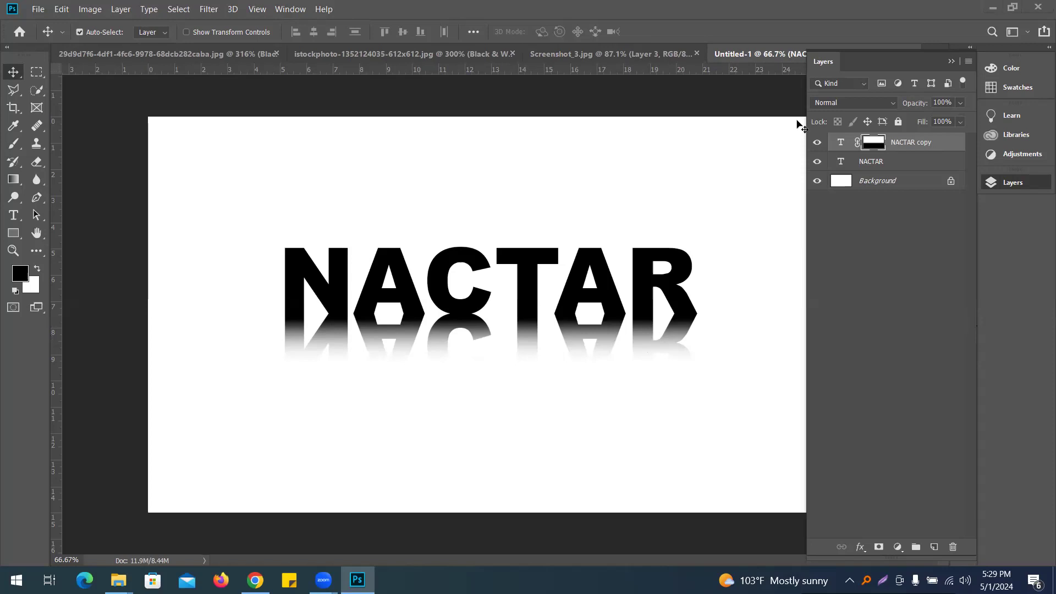
Delete the mask and the flipped NACTAR copy layer, keeping only the original text above the background.
{"action": "left_click", "coordinate": [946, 545]}
{"action": "left_click", "coordinate": [495, 252]}
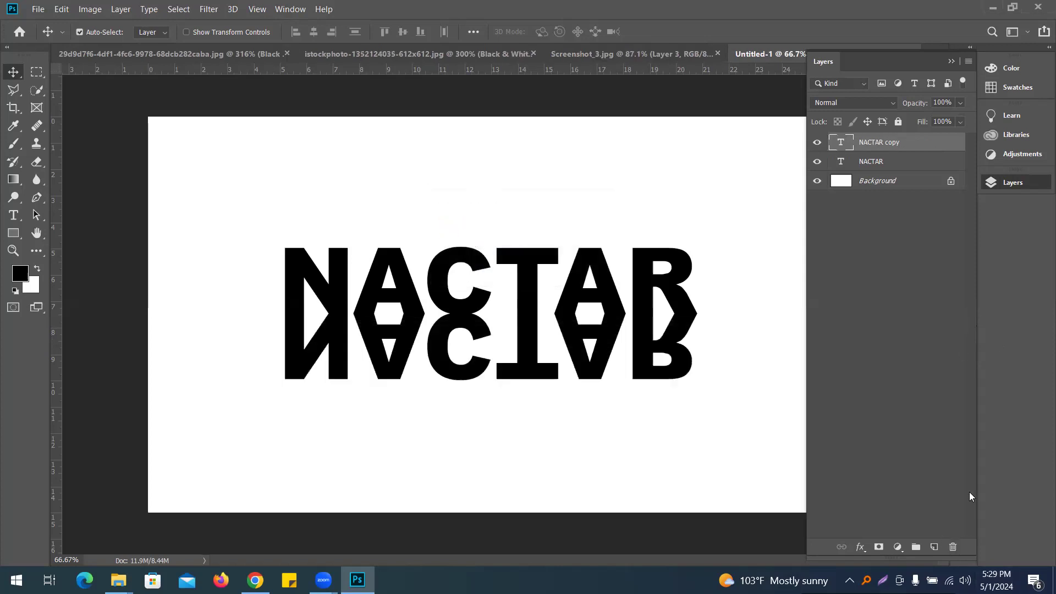
{"action": "left_click", "coordinate": [953, 547]}
{"action": "left_click", "coordinate": [491, 256]}
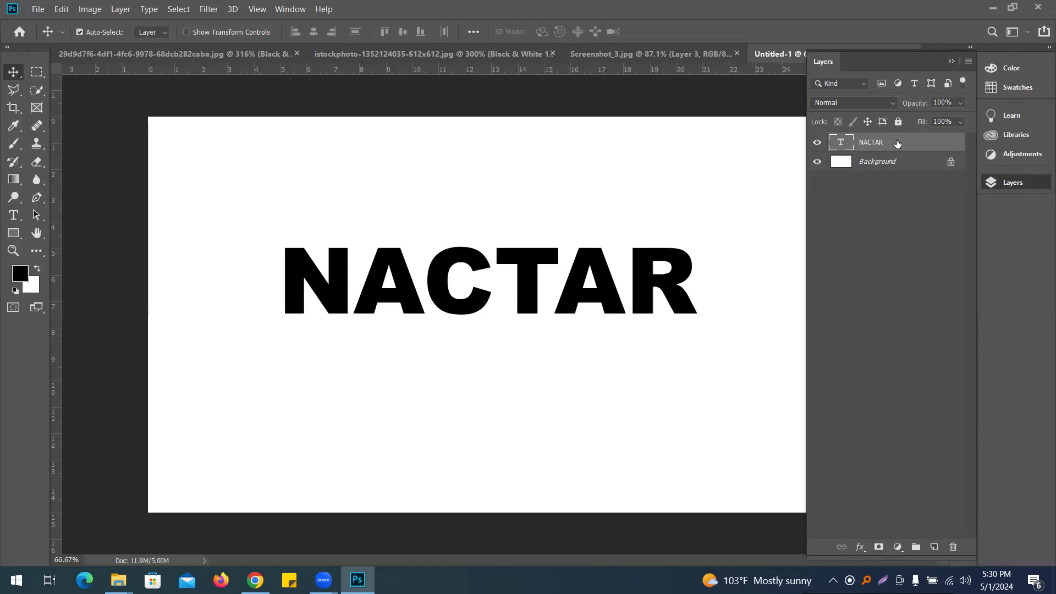
Duplicate the NACTAR text layer.
{"action": "key", "text": "ctrl+j"}
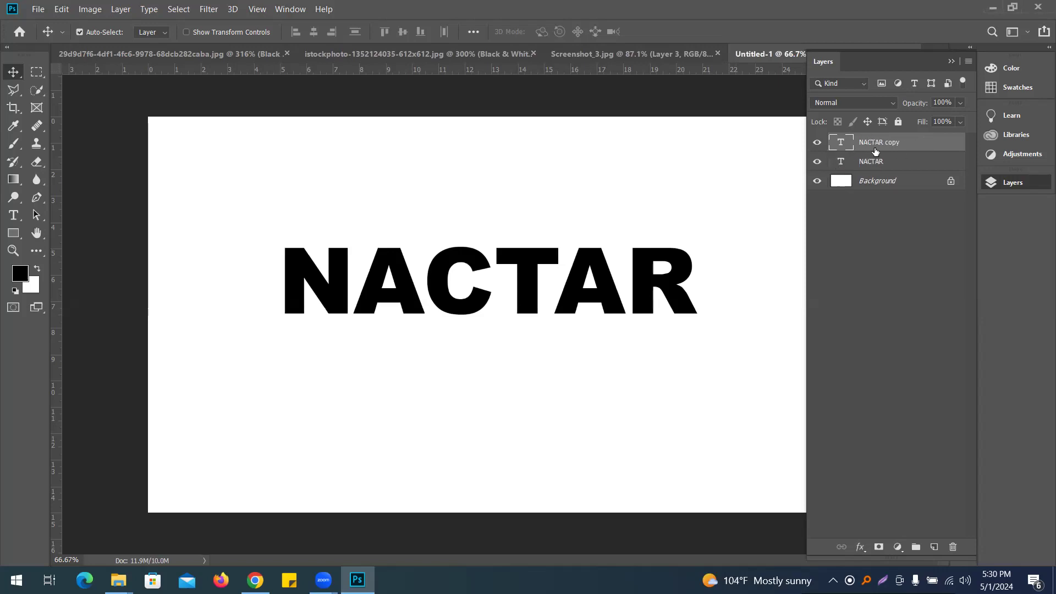
{"action": "key", "text": "ctrl"}
{"action": "key", "text": "ctrl+t"}
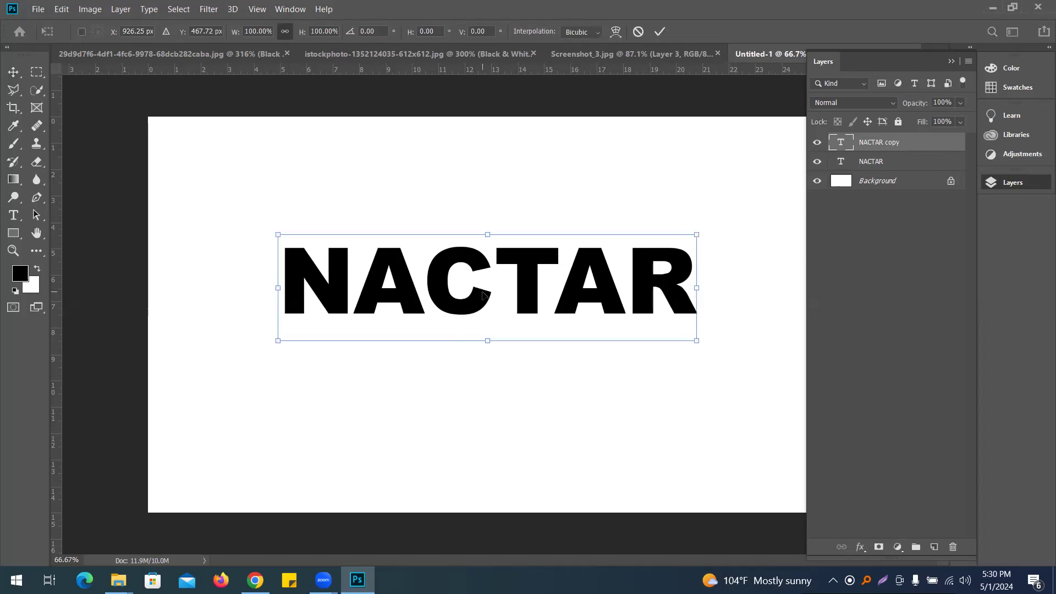
{"action": "key", "text": "Return"}
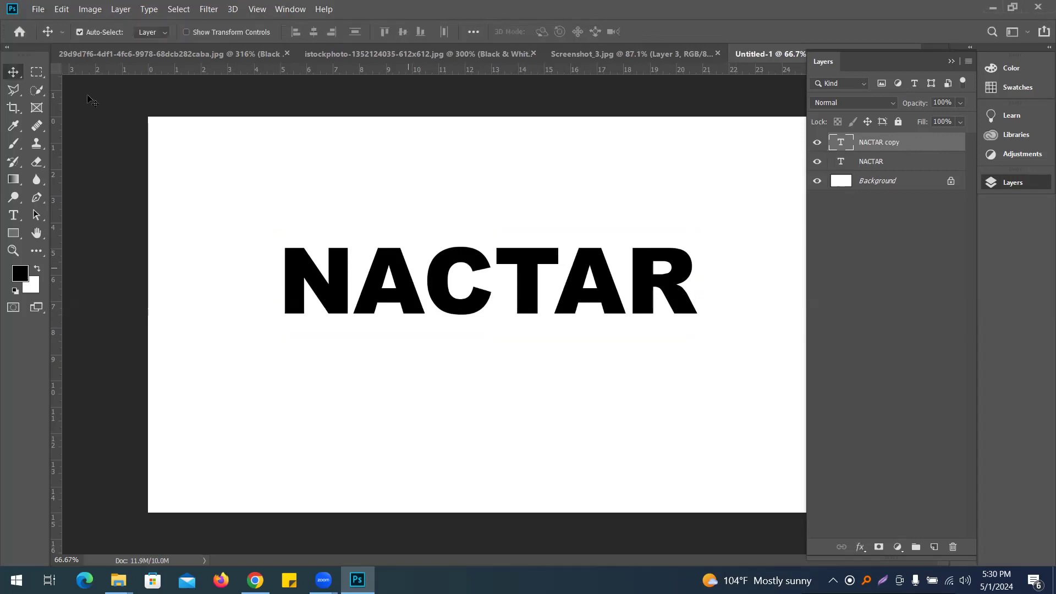
Flip the NACTAR copy vertically and move it straight down to mirror the original, leaving a thin gap between them.
{"action": "left_click", "coordinate": [62, 10]}
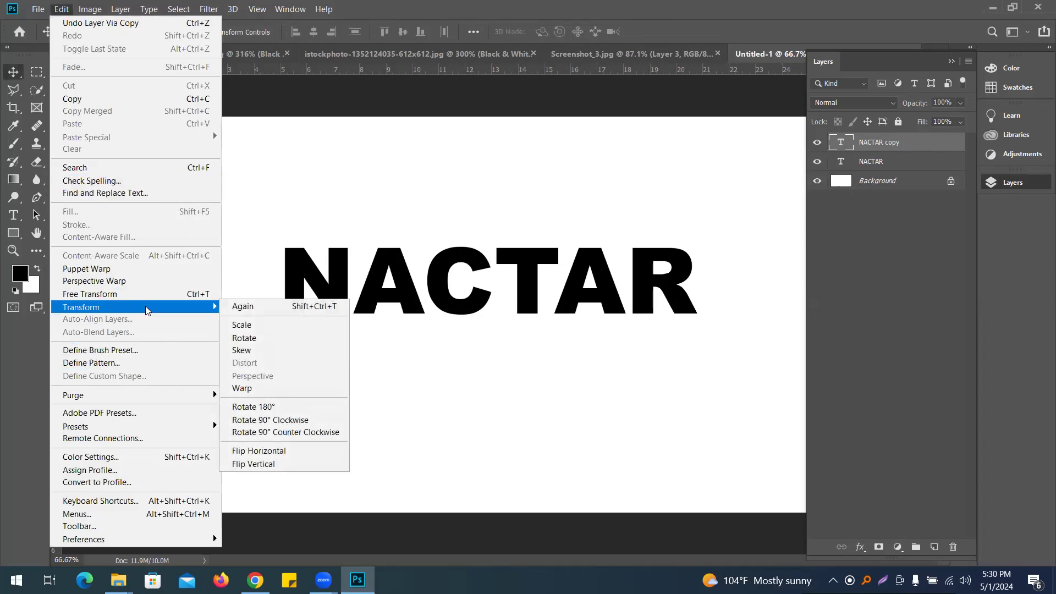
{"action": "left_click", "coordinate": [181, 295]}
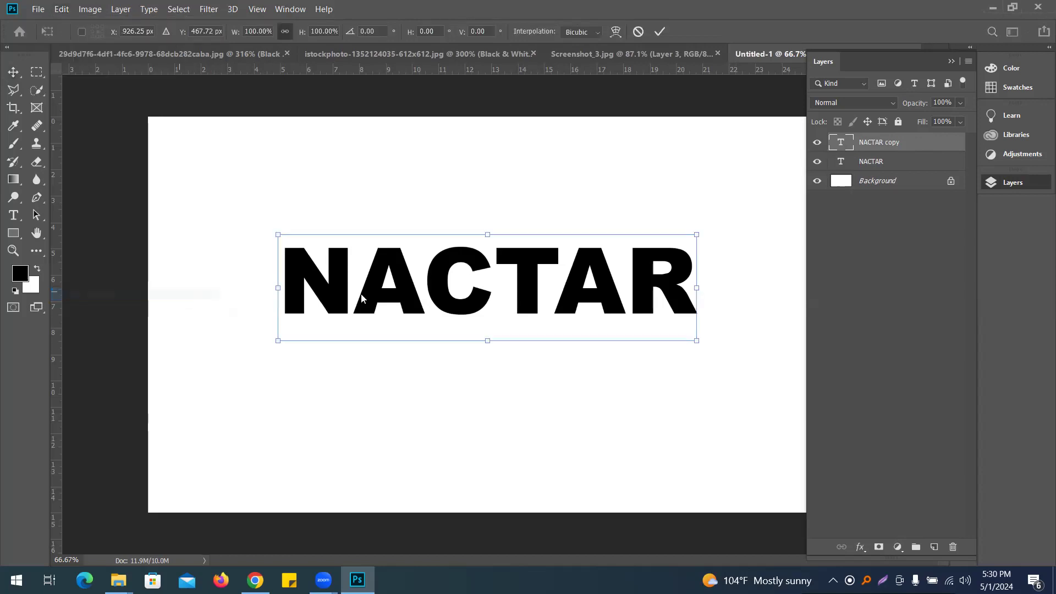
{"action": "right_click", "coordinate": [527, 280]}
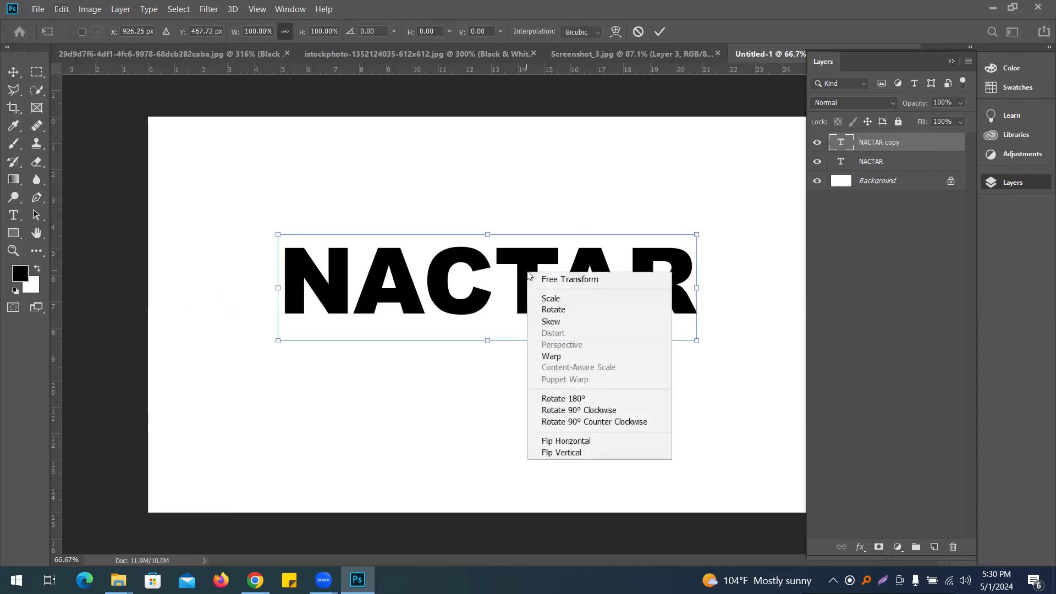
{"action": "left_click", "coordinate": [562, 452]}
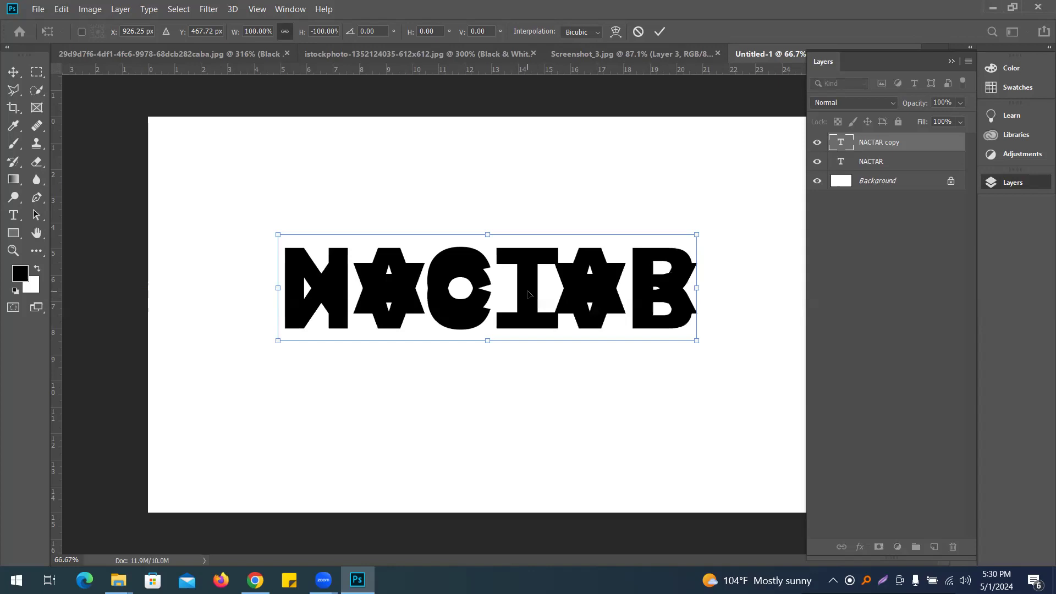
{"action": "left_click_drag", "start_coordinate": [528, 294], "coordinate": [528, 346]}
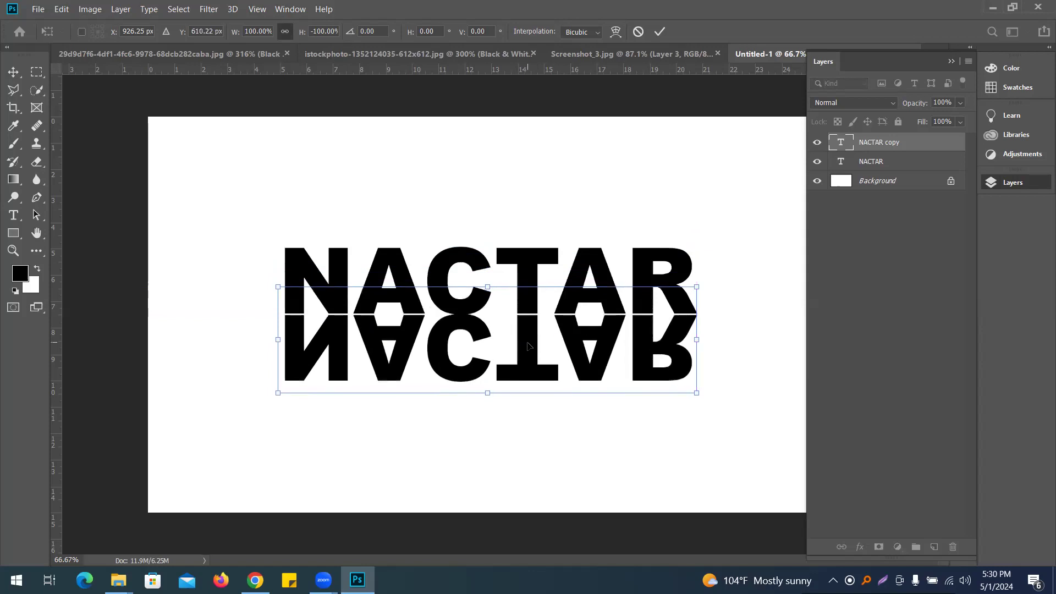
{"action": "key", "text": "Return"}
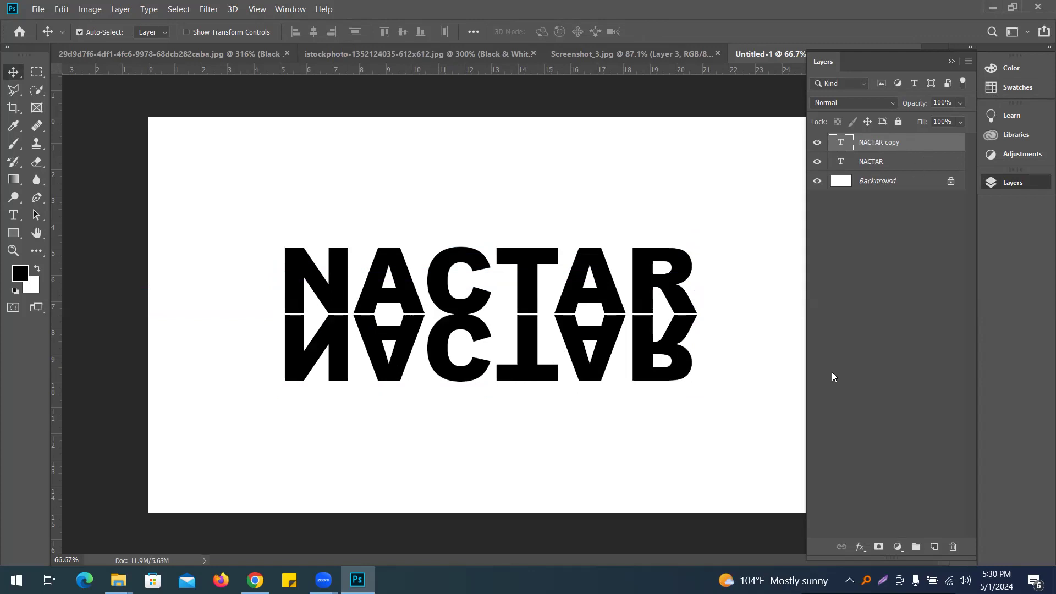
Add a layer mask to the flipped copy and set the Gradient tool to the Foreground to Transparent preset.
{"action": "left_click", "coordinate": [878, 546]}
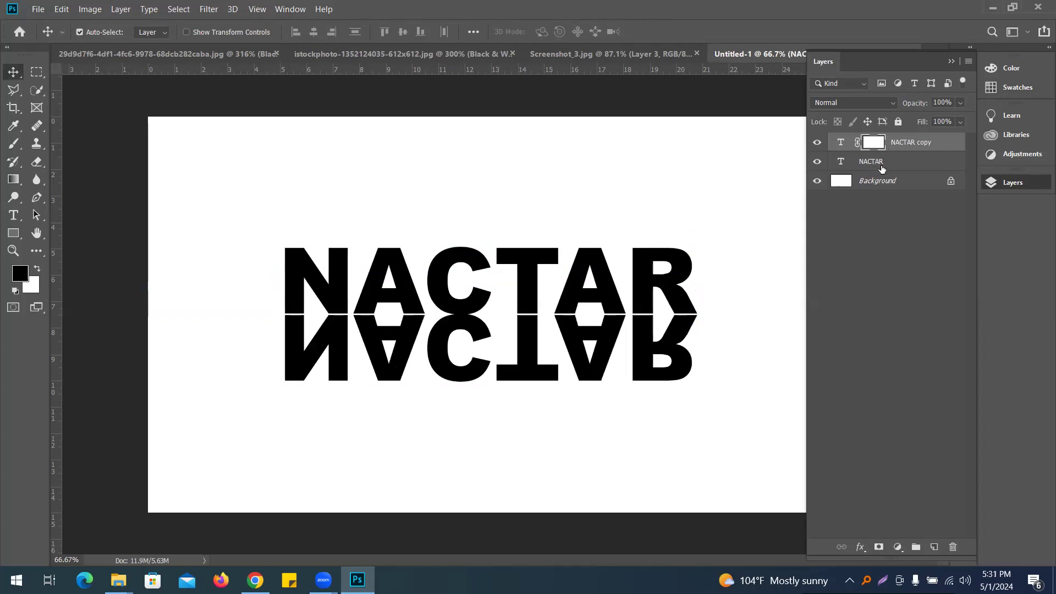
{"action": "left_click", "coordinate": [11, 180]}
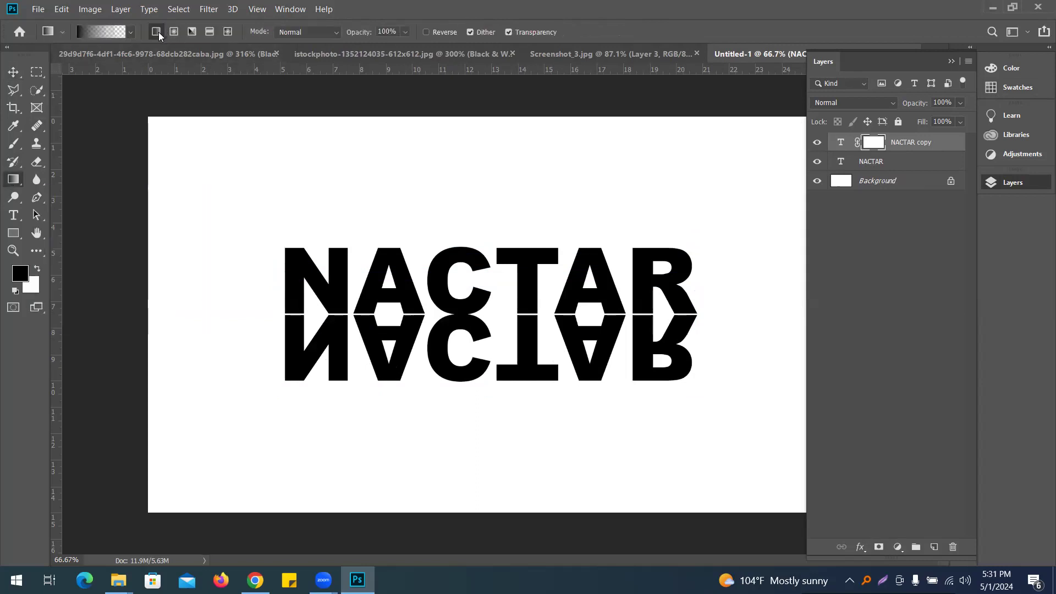
{"action": "left_click", "coordinate": [95, 32]}
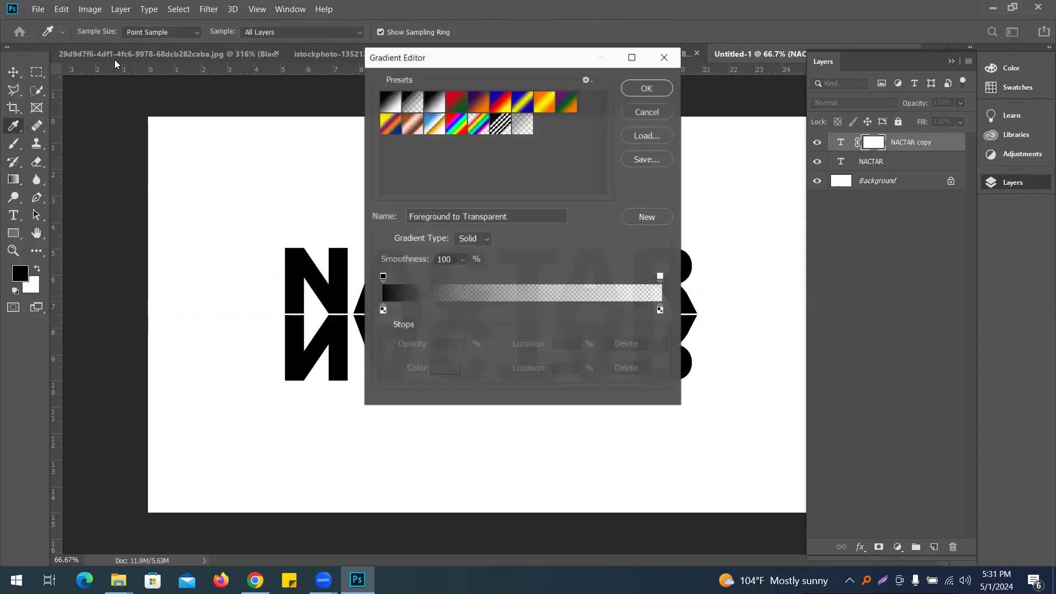
{"action": "double_click", "coordinate": [418, 103]}
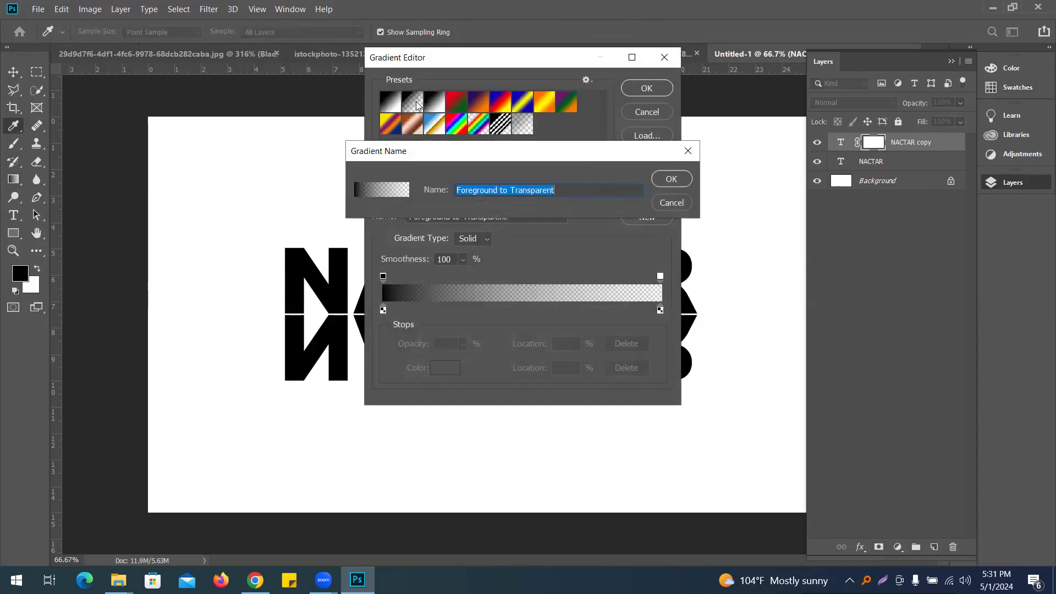
{"action": "key", "text": "Escape"}
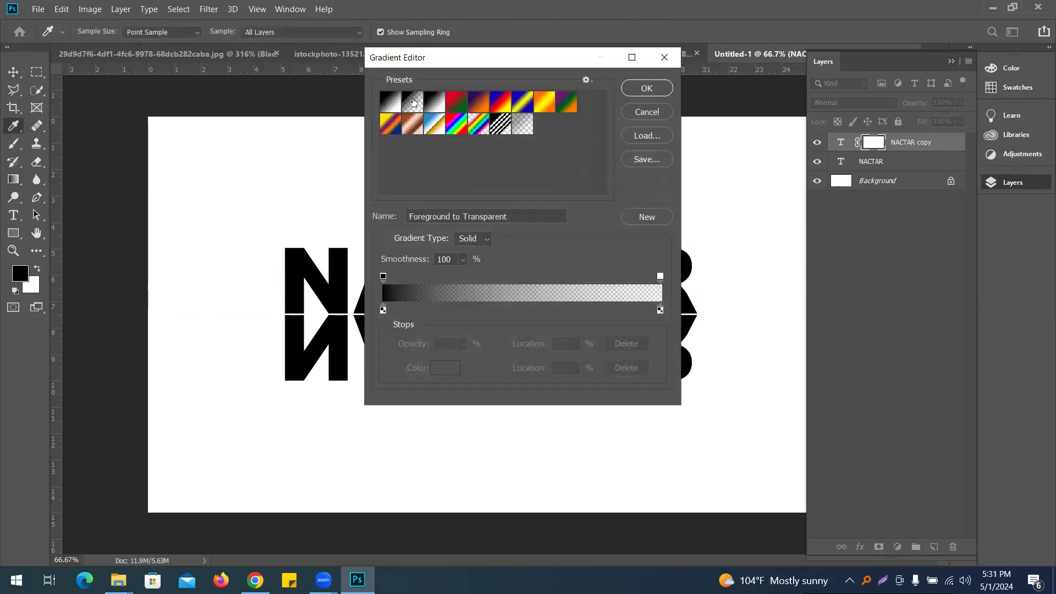
{"action": "left_click", "coordinate": [642, 89]}
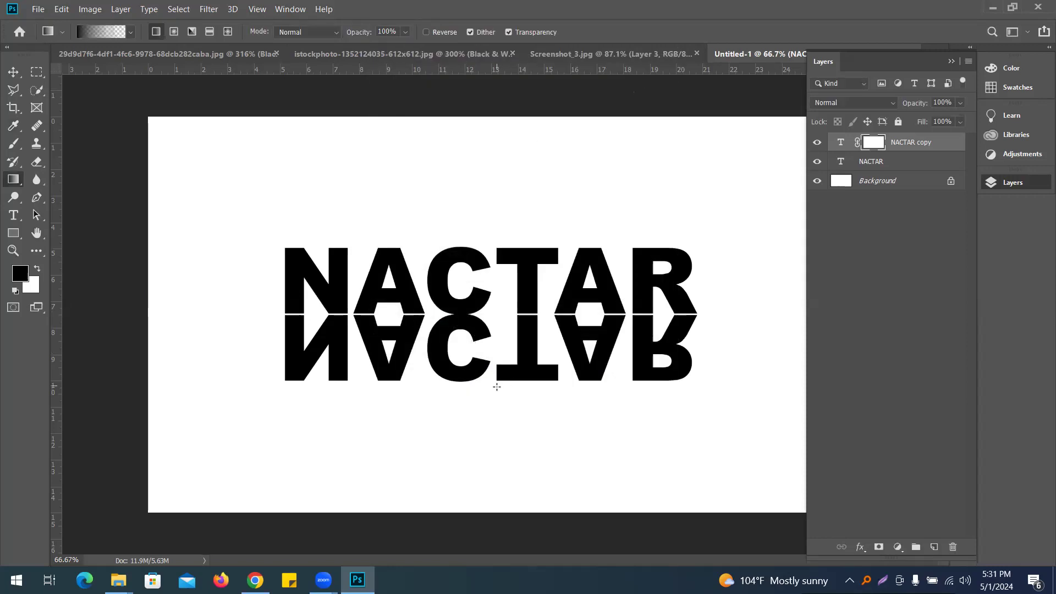
Try fading the flipped copy from its lower edge upward with linear gradients on the mask, and undo them.
{"action": "left_click_drag", "start_coordinate": [487, 382], "coordinate": [490, 316]}
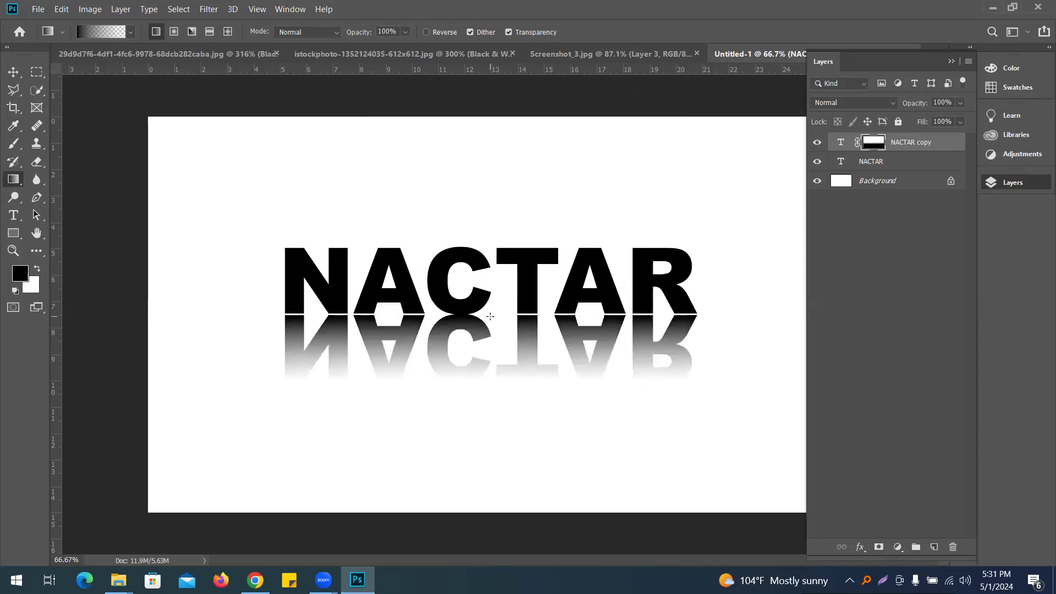
{"action": "left_click_drag", "start_coordinate": [499, 367], "coordinate": [496, 318]}
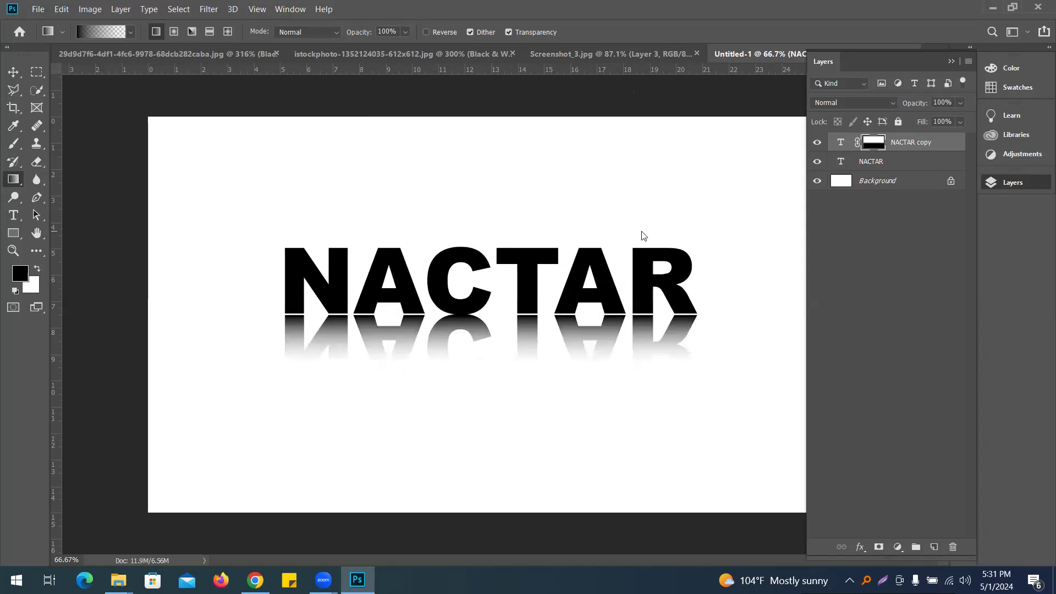
{"action": "key", "text": "ctrl+z"}
{"action": "key", "text": "ctrl+z"}
{"action": "key", "text": "ctrl+z"}
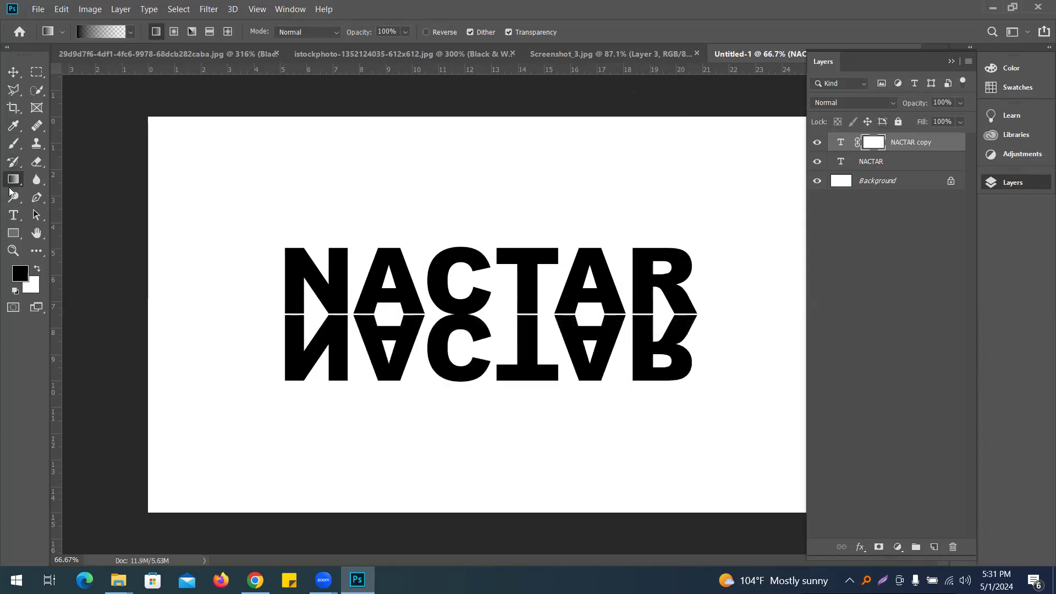
Set up the Brush tool with a Soft Round tip, 81 px size and 0% hardness.
{"action": "left_click", "coordinate": [15, 147]}
{"action": "right_click", "coordinate": [15, 147]}
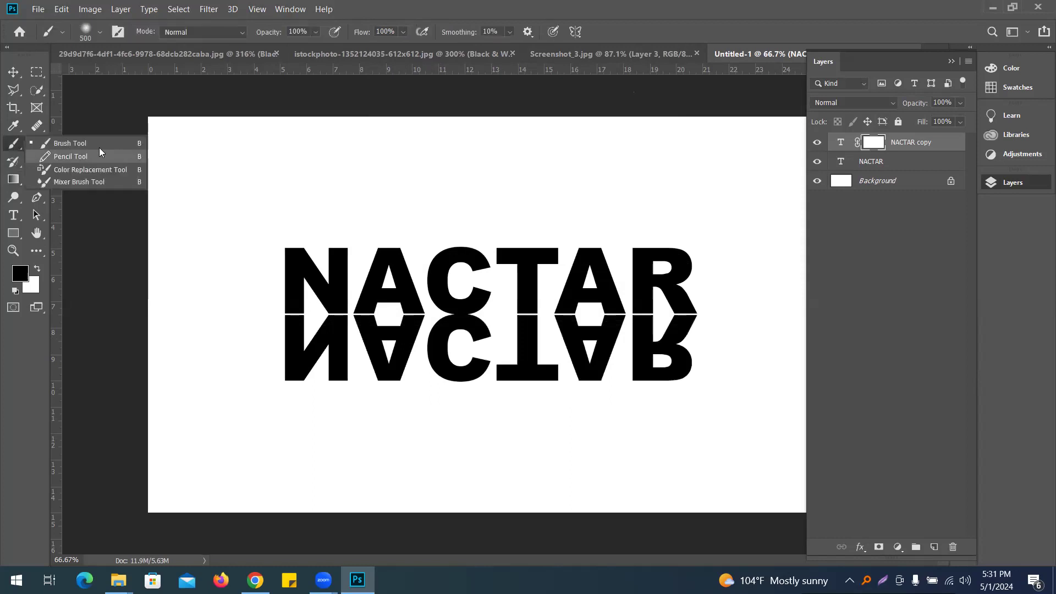
{"action": "left_click", "coordinate": [73, 145]}
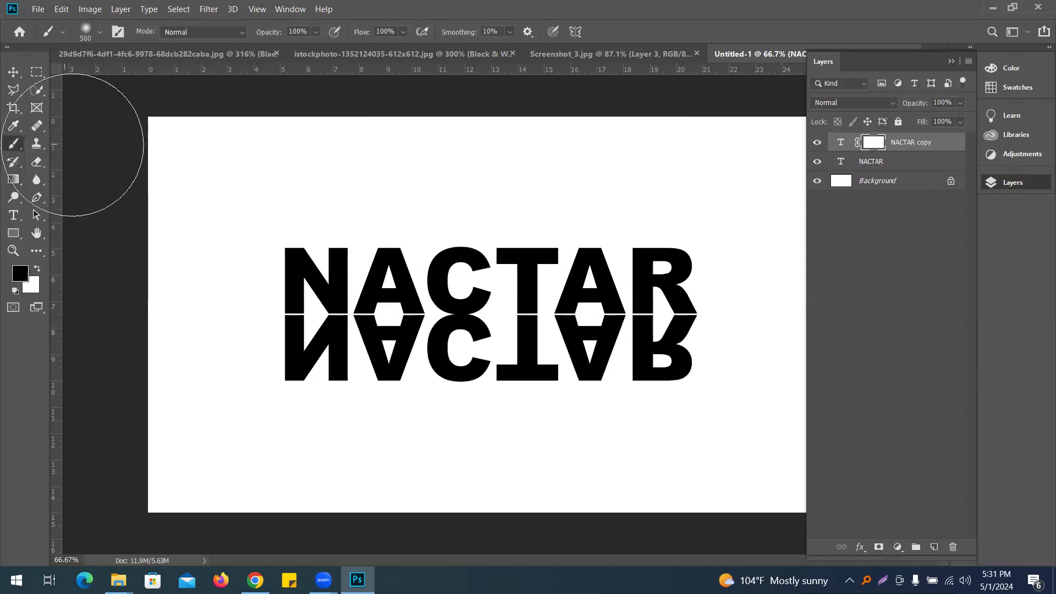
{"action": "left_click", "coordinate": [100, 32]}
{"action": "left_click_drag", "start_coordinate": [77, 106], "coordinate": [62, 107]}
{"action": "left_click_drag", "start_coordinate": [157, 78], "coordinate": [116, 78]}
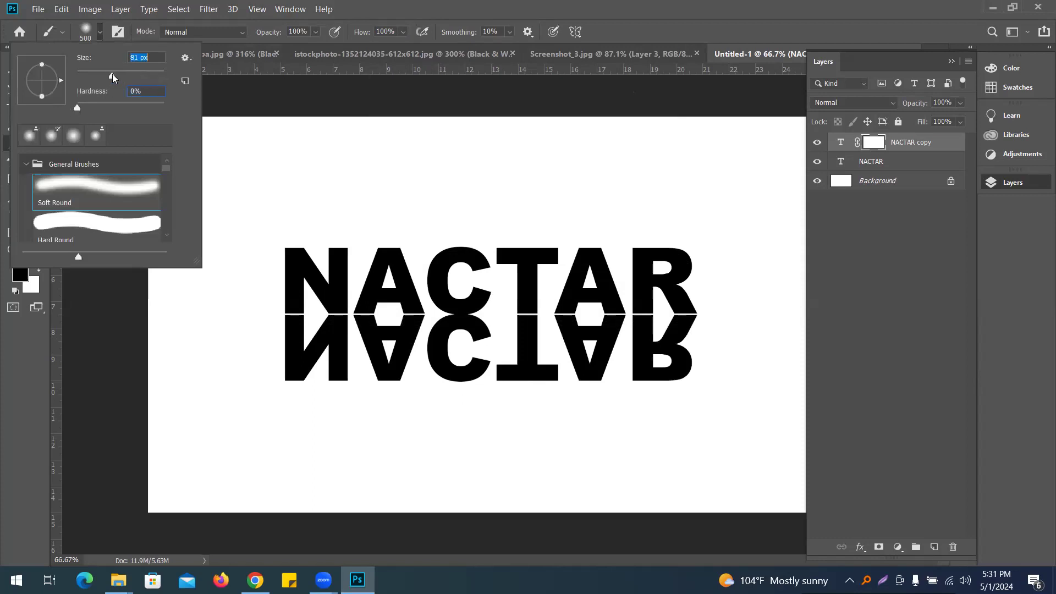
{"action": "key", "text": "Return"}
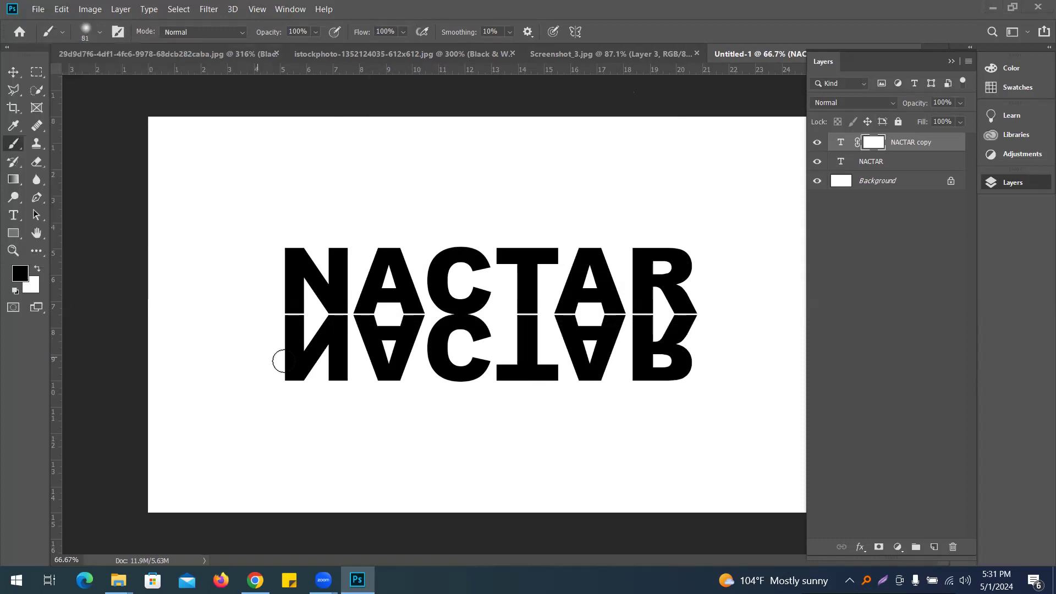
Enlarge the brush to 300 px and paint black on the mask across the lower part of the flipped text to fade it.
{"action": "key", "text": "bracketright"}
{"action": "key", "text": "bracketright"}
{"action": "key", "text": "bracketright"}
{"action": "key", "text": "bracketright"}
{"action": "key", "text": "bracketright"}
{"action": "key", "text": "bracketright"}
{"action": "key", "text": "bracketright"}
{"action": "key", "text": "bracketright"}
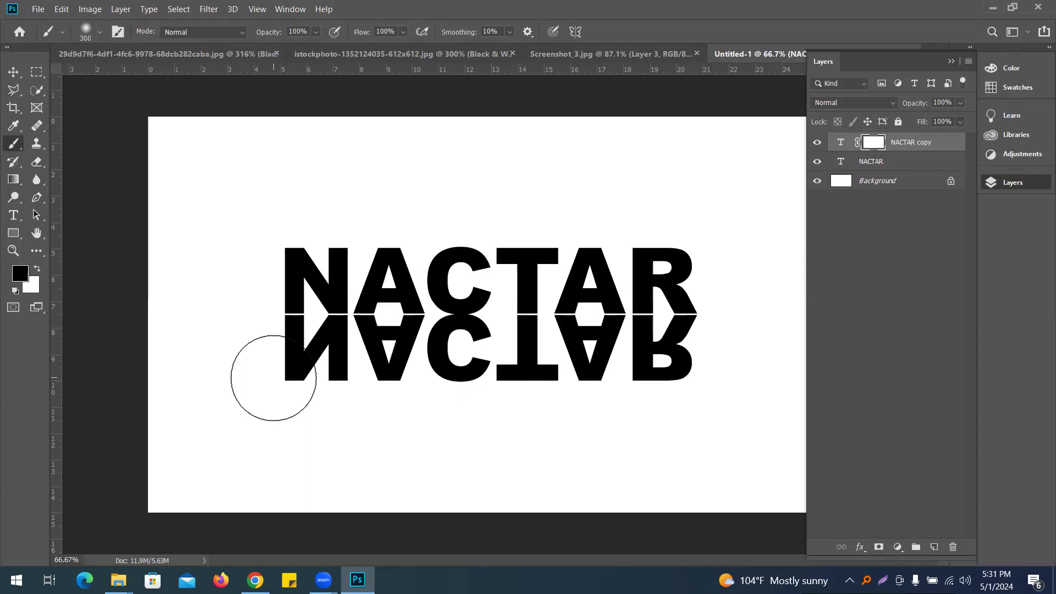
{"action": "left_click_drag", "start_coordinate": [228, 374], "coordinate": [851, 378]}
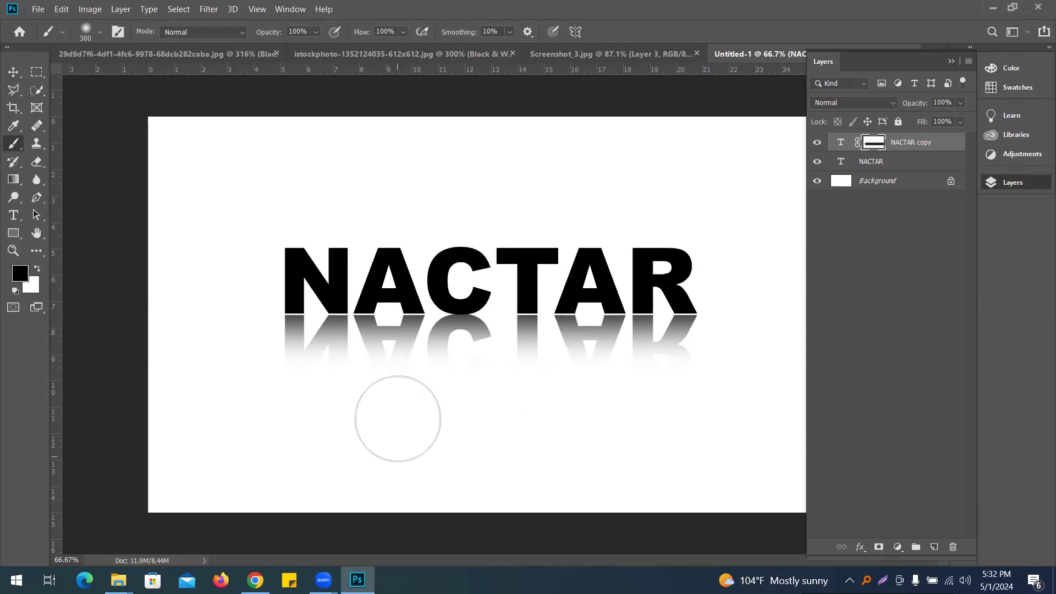
Add a solid colour fill layer in teal #009da7 and move it beneath both NACTAR text layers, just above the background.
{"action": "left_click", "coordinate": [13, 72]}
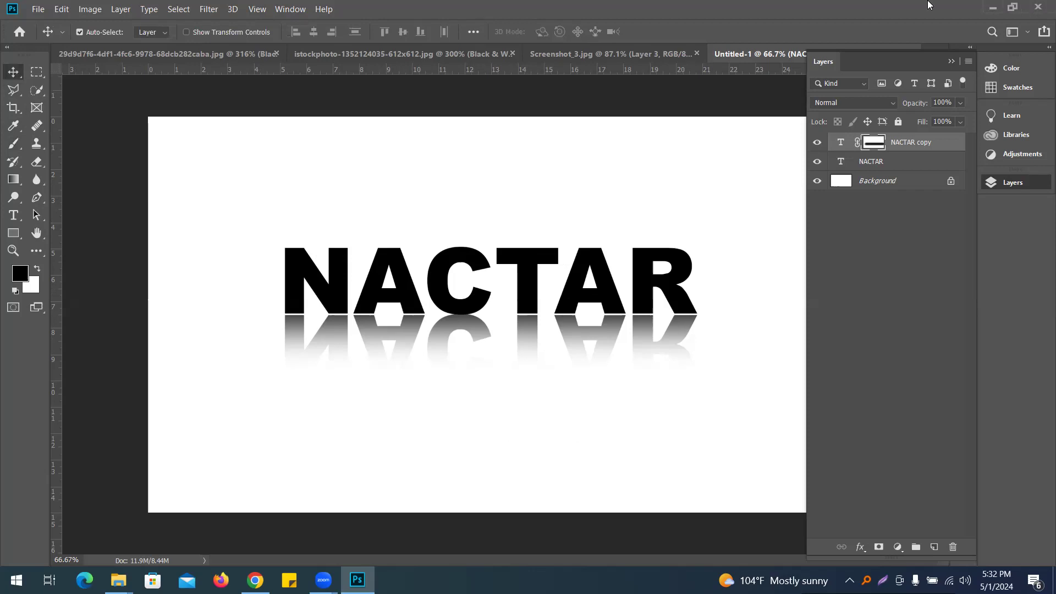
{"action": "left_click", "coordinate": [898, 547]}
{"action": "left_click", "coordinate": [926, 307]}
{"action": "mouse_move", "coordinate": [751, 266]}
{"action": "left_mouse_down"}
{"action": "mouse_move", "coordinate": [763, 251]}
{"action": "mouse_move", "coordinate": [779, 299]}
{"action": "left_mouse_up"}
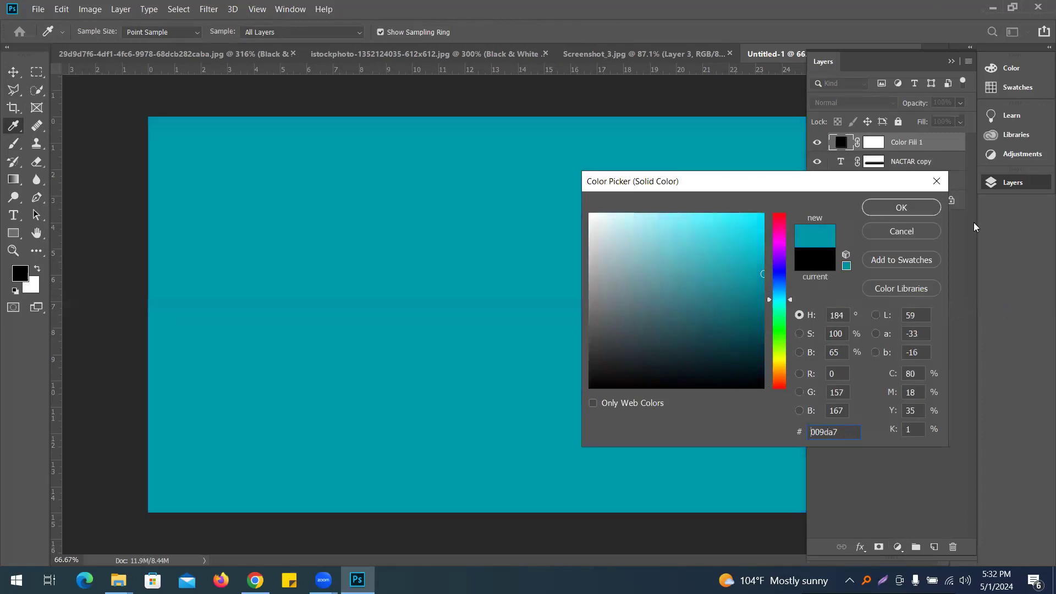
{"action": "left_click", "coordinate": [917, 209]}
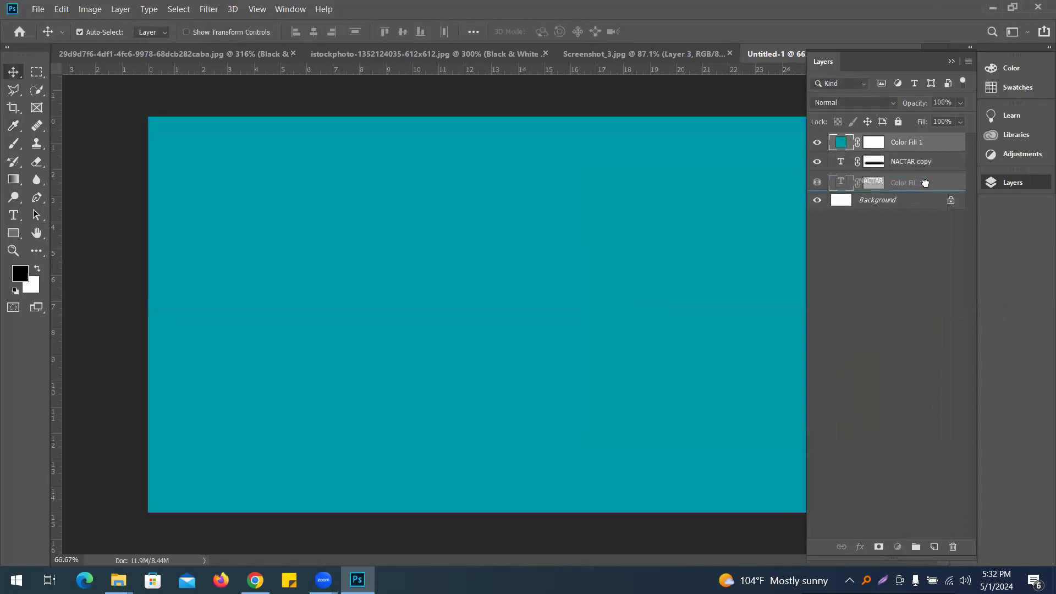
{"action": "left_click_drag", "start_coordinate": [925, 186], "coordinate": [926, 190]}
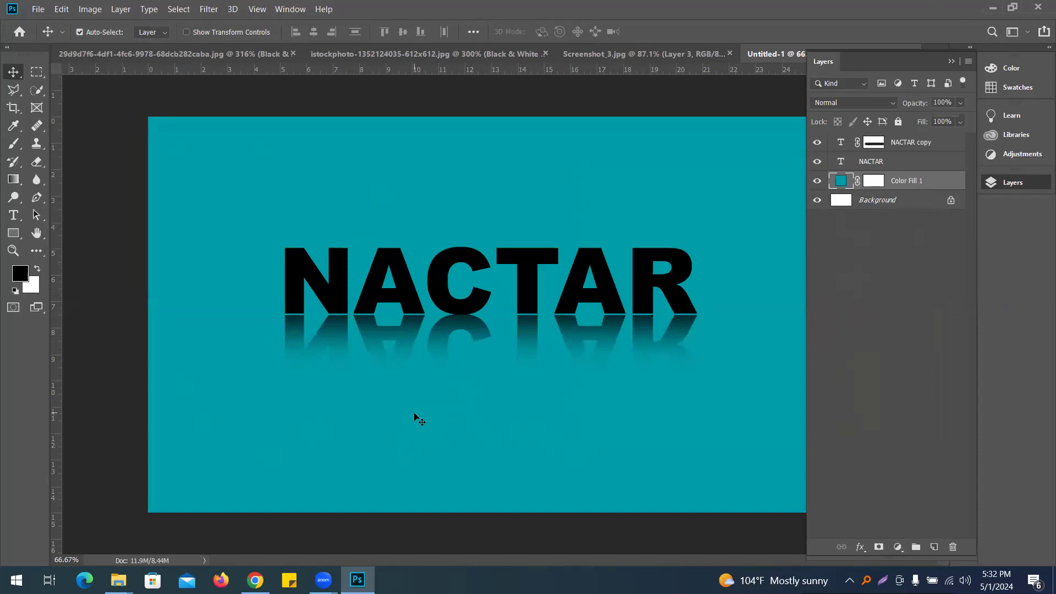
Switch to Chrome and load unsplash.com in place of the face image search page.
{"action": "left_click", "coordinate": [255, 581]}
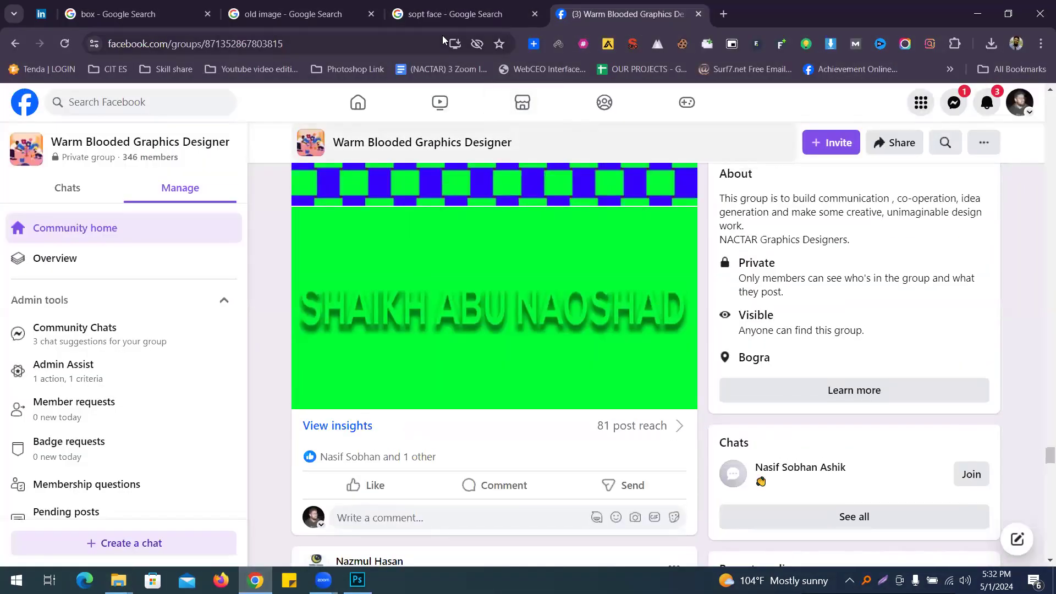
{"action": "left_click", "coordinate": [312, 5]}
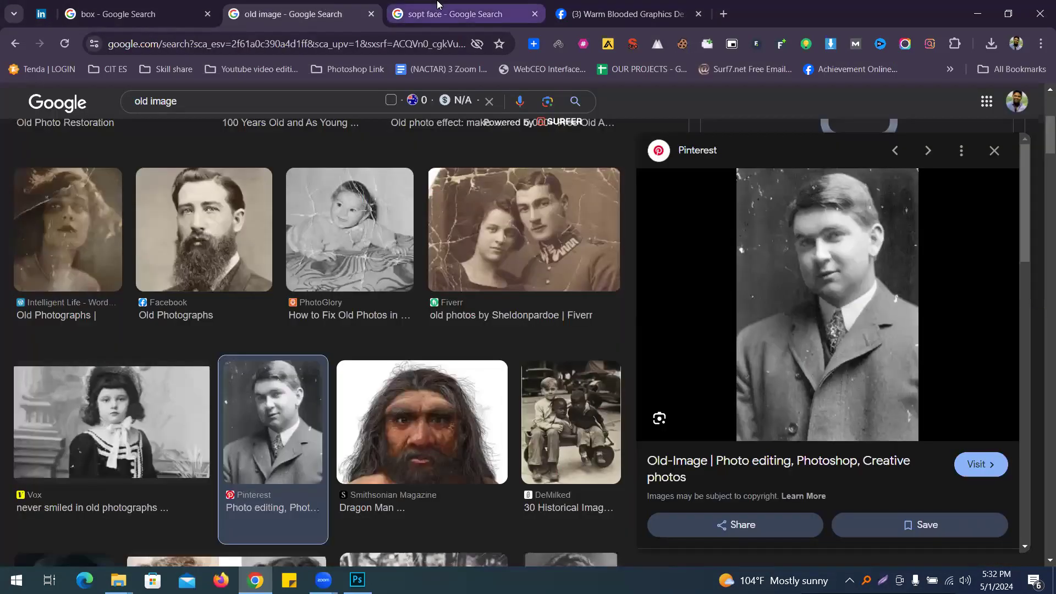
{"action": "left_click", "coordinate": [438, 4]}
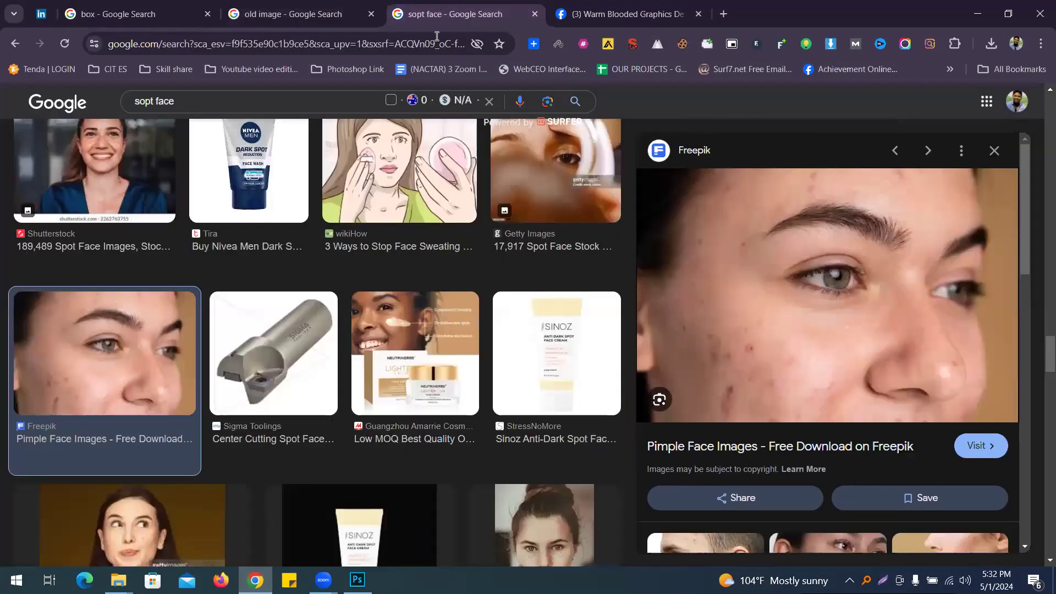
{"action": "left_click", "coordinate": [428, 44]}
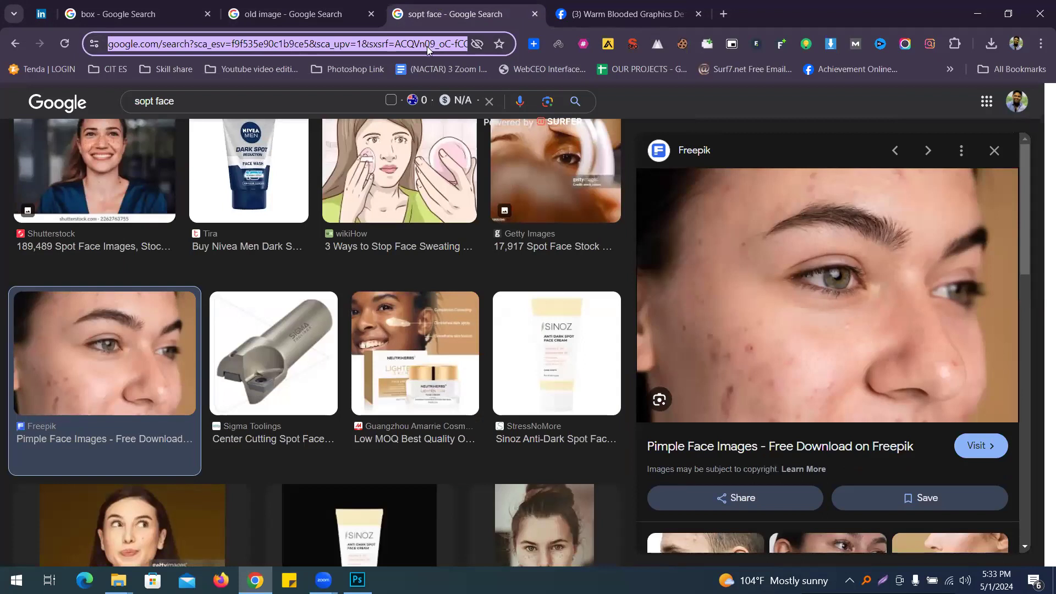
{"action": "left_click", "coordinate": [390, 43]}
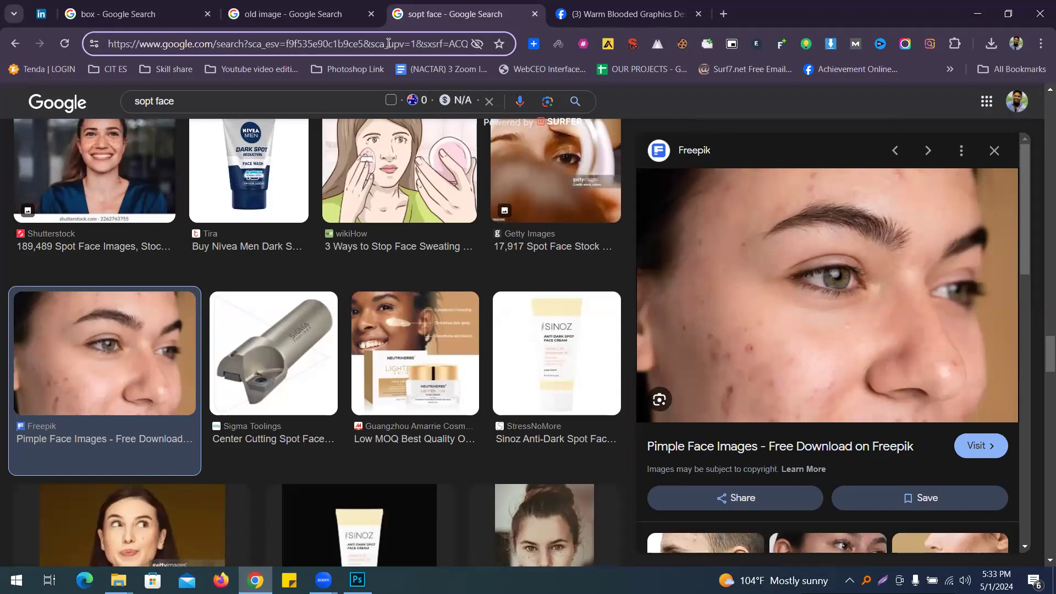
{"action": "key", "text": "ctrl+a"}
{"action": "type", "text": "unsplash.com"}
{"action": "key", "text": "Return"}
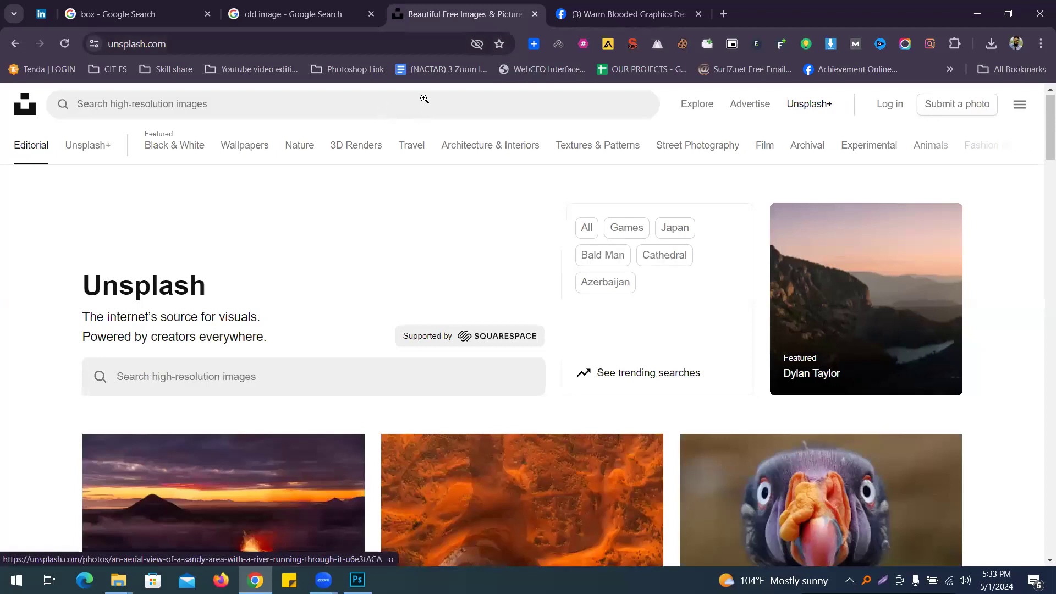
Search Unsplash for "dress model" and look through the photo results.
{"action": "left_click", "coordinate": [424, 98]}
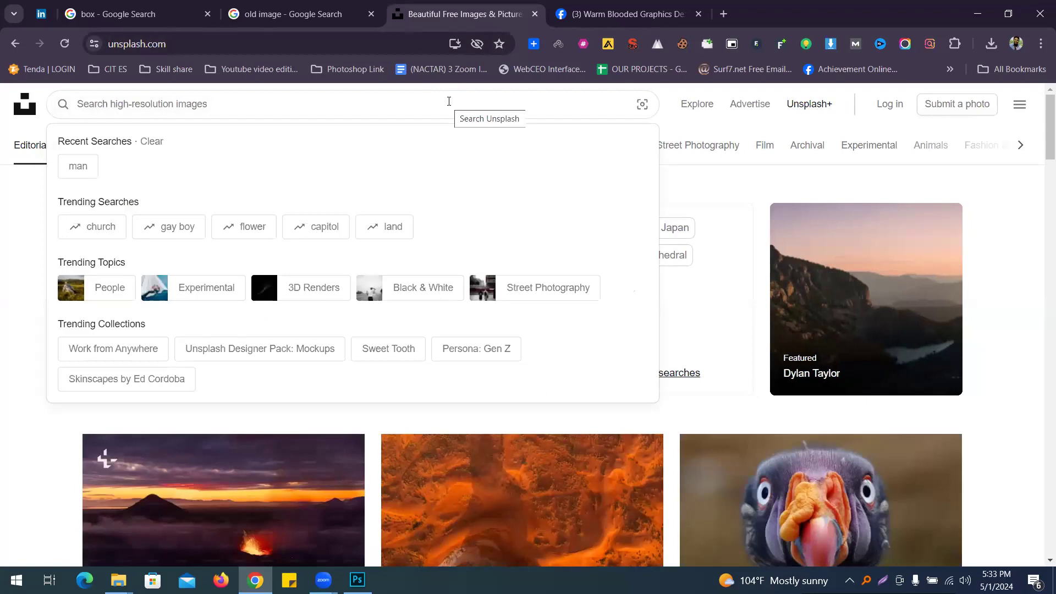
{"action": "type", "text": "d"}
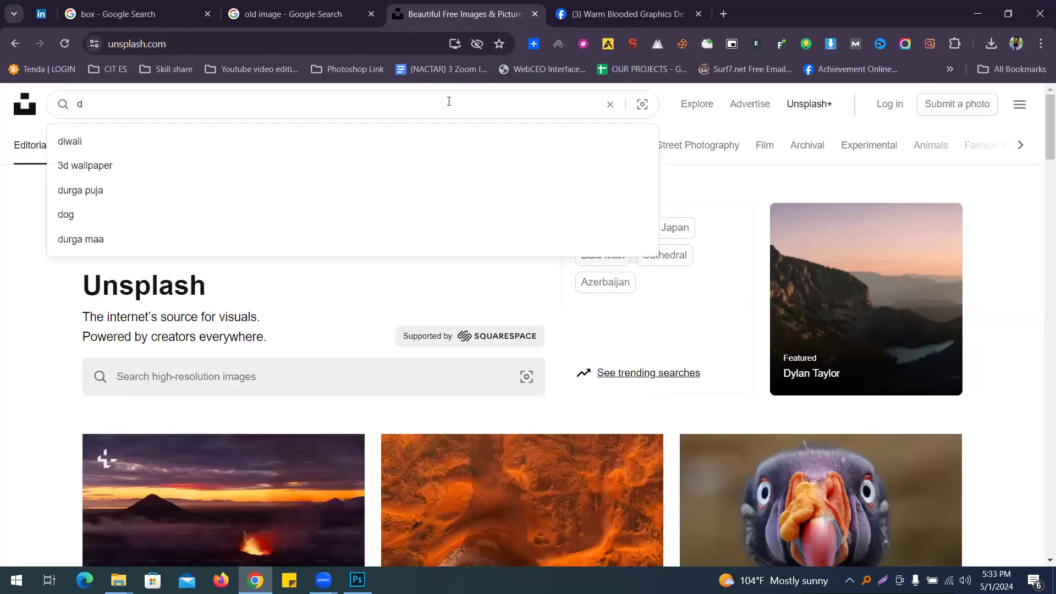
{"action": "type", "text": "ress"}
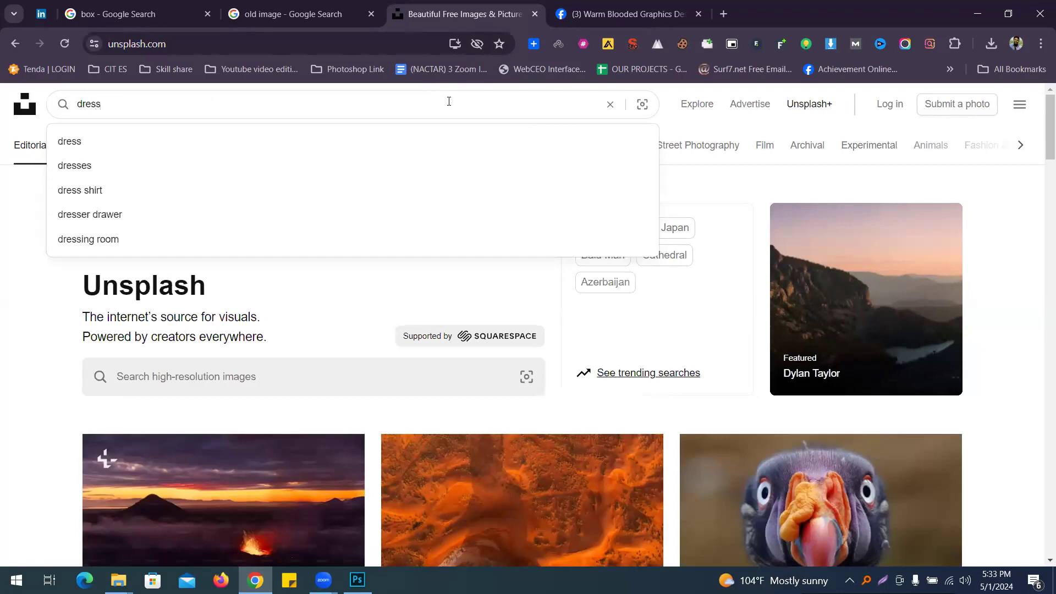
{"action": "type", "text": " mo"}
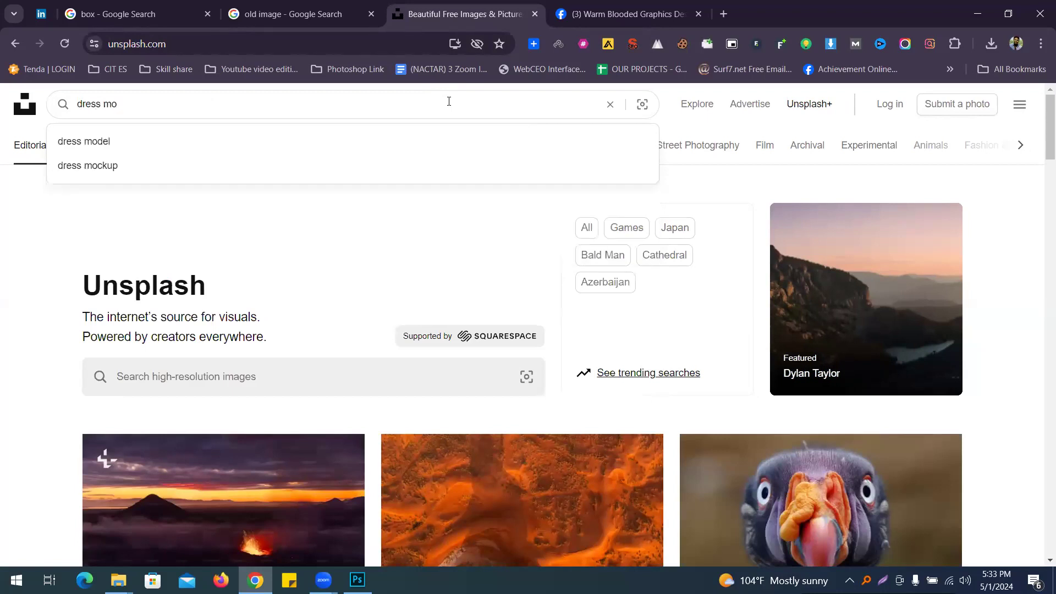
{"action": "left_click", "coordinate": [311, 143]}
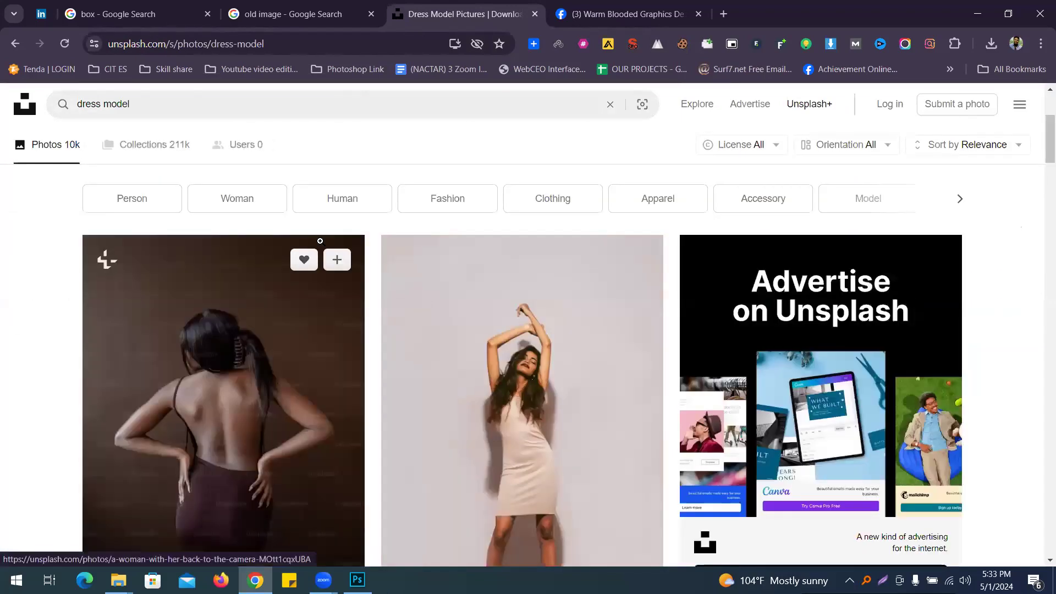
{"action": "scroll", "coordinate": [321, 241], "scroll_direction": "down", "scroll_amount": 3}
{"action": "scroll", "coordinate": [321, 241], "scroll_direction": "down", "scroll_amount": 12}
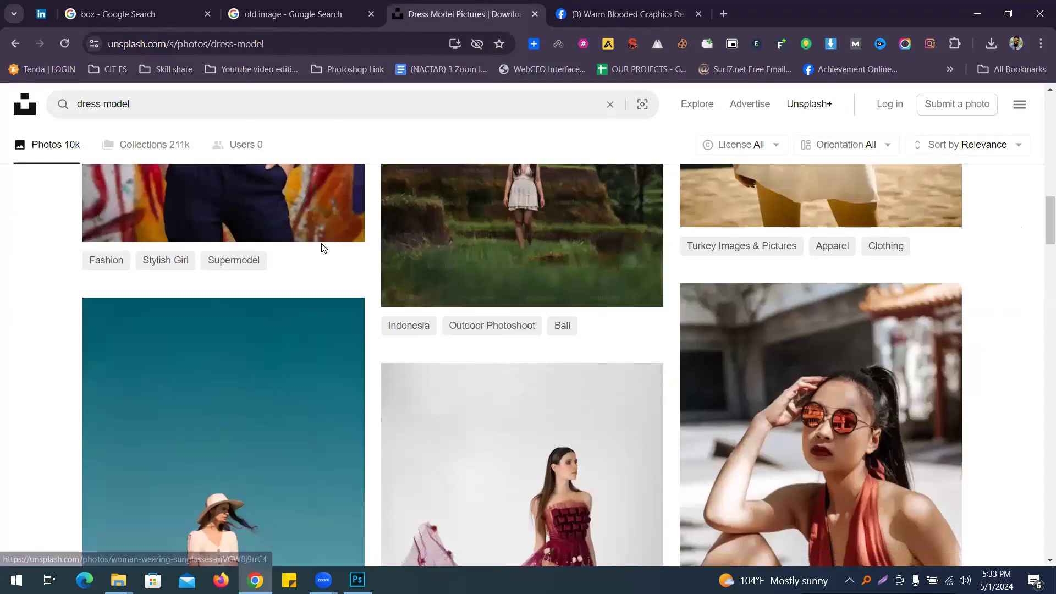
{"action": "scroll", "coordinate": [321, 244], "scroll_direction": "down", "scroll_amount": 10}
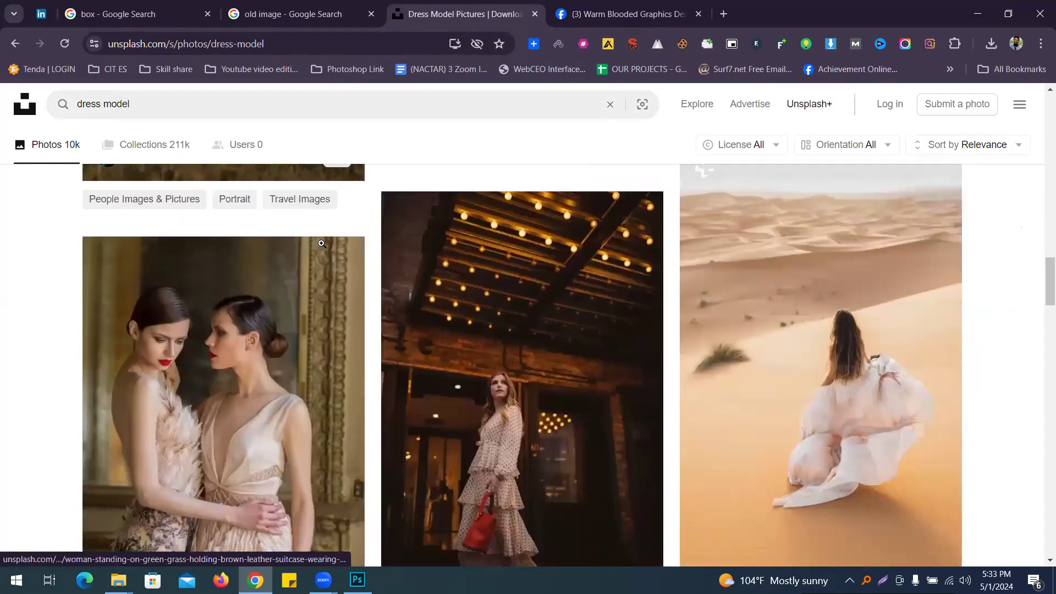
{"action": "scroll", "coordinate": [318, 216], "scroll_direction": "up", "scroll_amount": 10}
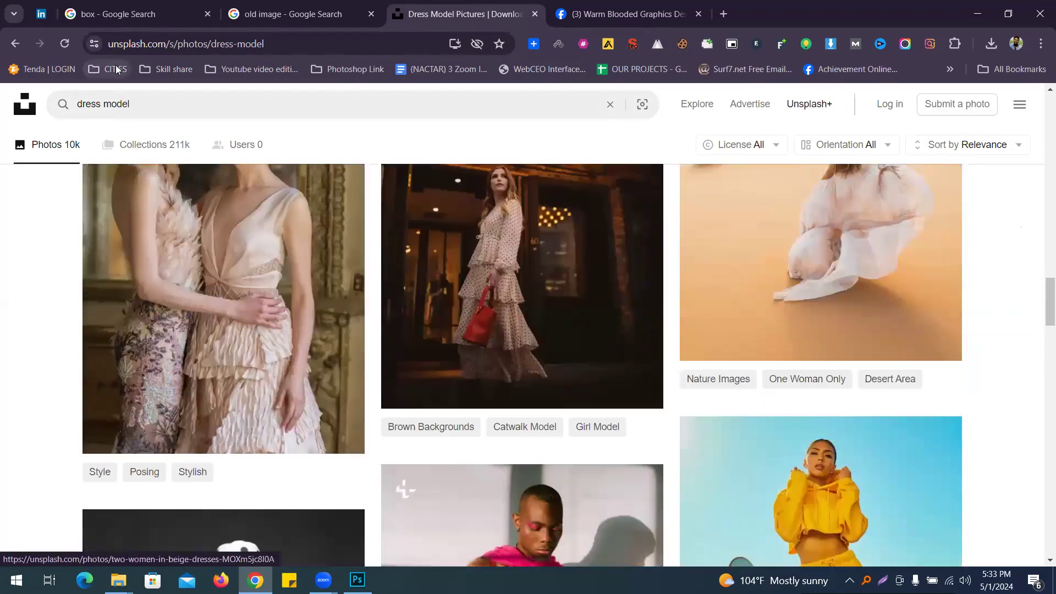
Extend the Unsplash search to "dress model man" and look for a suitable photo of a man in a suit.
{"action": "left_click", "coordinate": [160, 106]}
{"action": "type", "text": "man"}
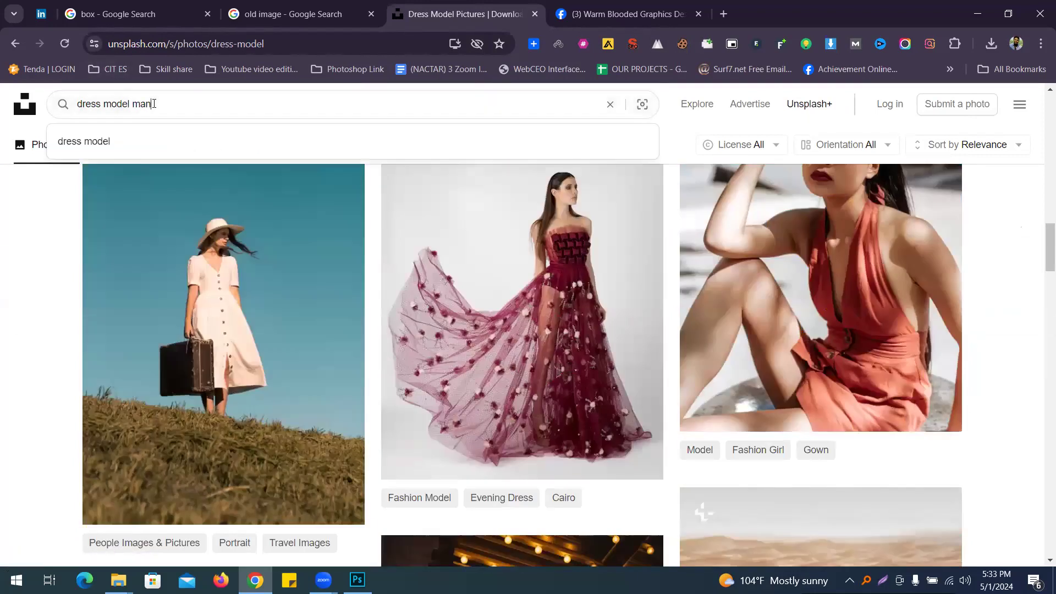
{"action": "key", "text": "Return"}
{"action": "scroll", "coordinate": [212, 266], "scroll_direction": "down", "scroll_amount": 6}
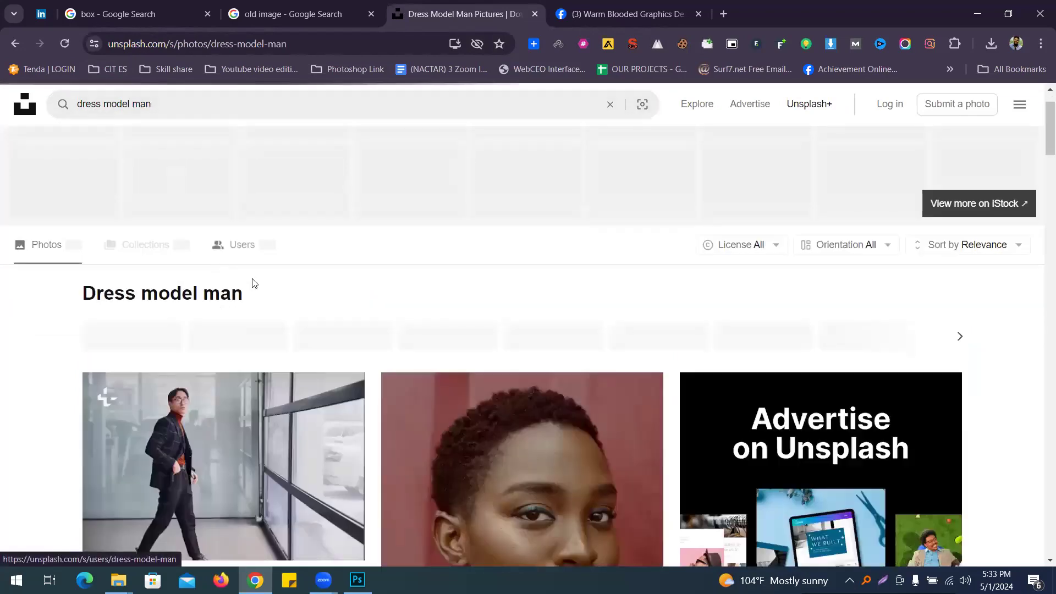
{"action": "scroll", "coordinate": [257, 283], "scroll_direction": "down", "scroll_amount": 10}
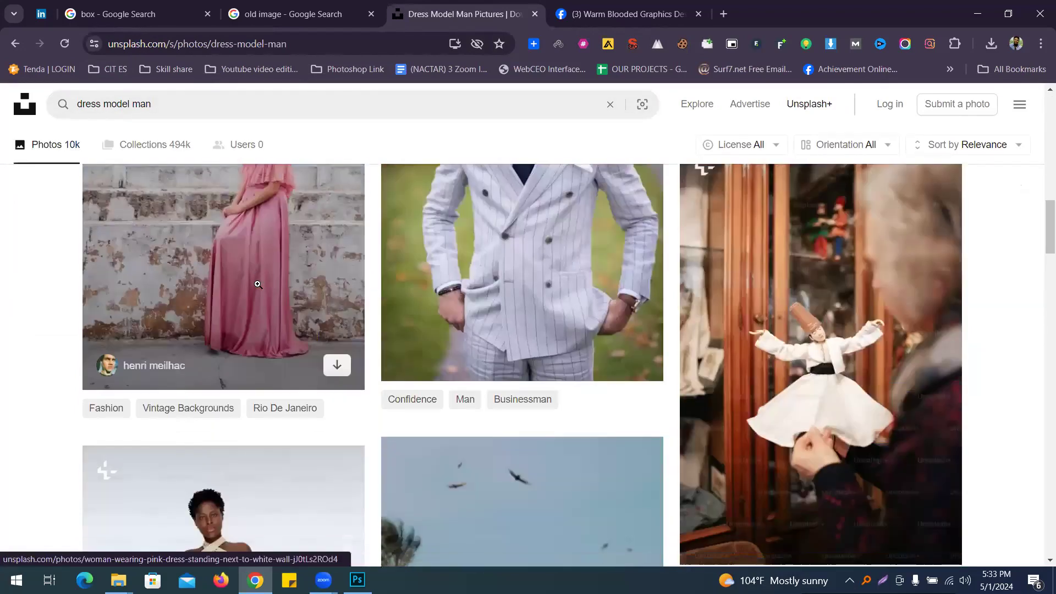
Download the photo of the man in the white pinstripe suit and open the downloaded file in Photoshop.
{"action": "left_click", "coordinate": [550, 276]}
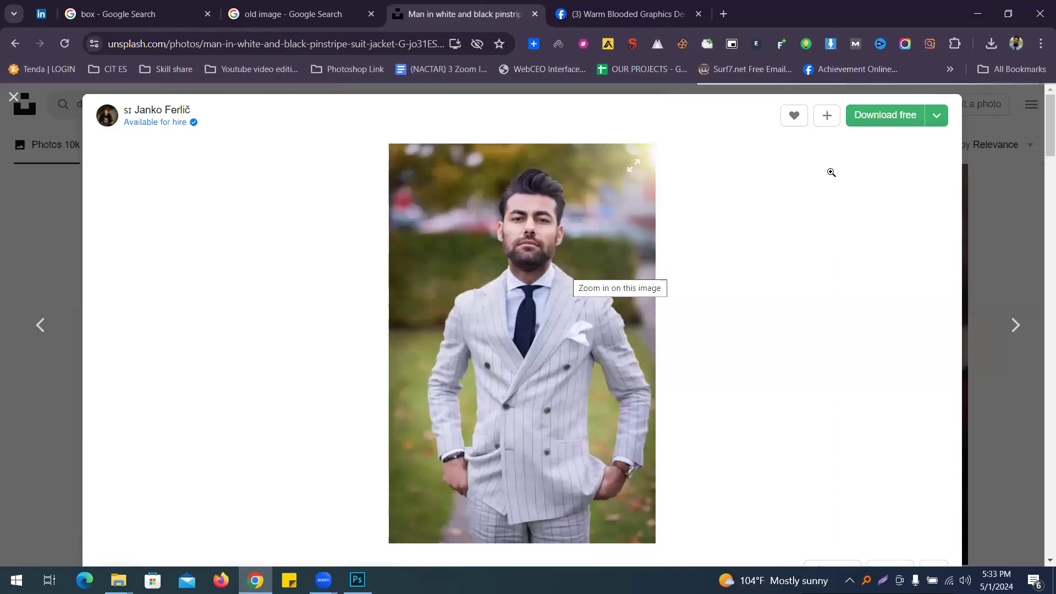
{"action": "left_click", "coordinate": [885, 120]}
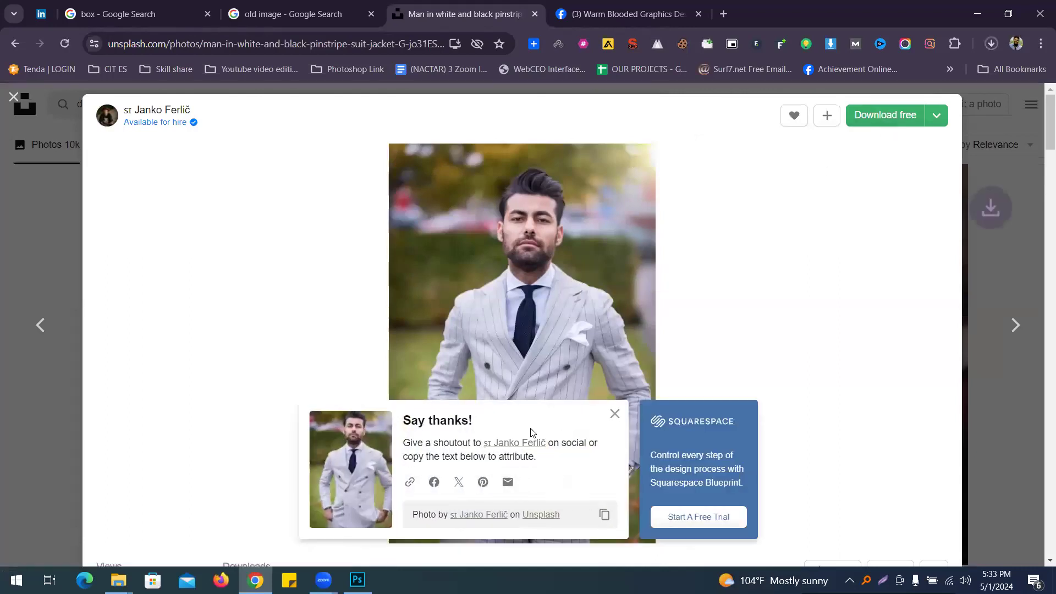
{"action": "left_click", "coordinate": [993, 47]}
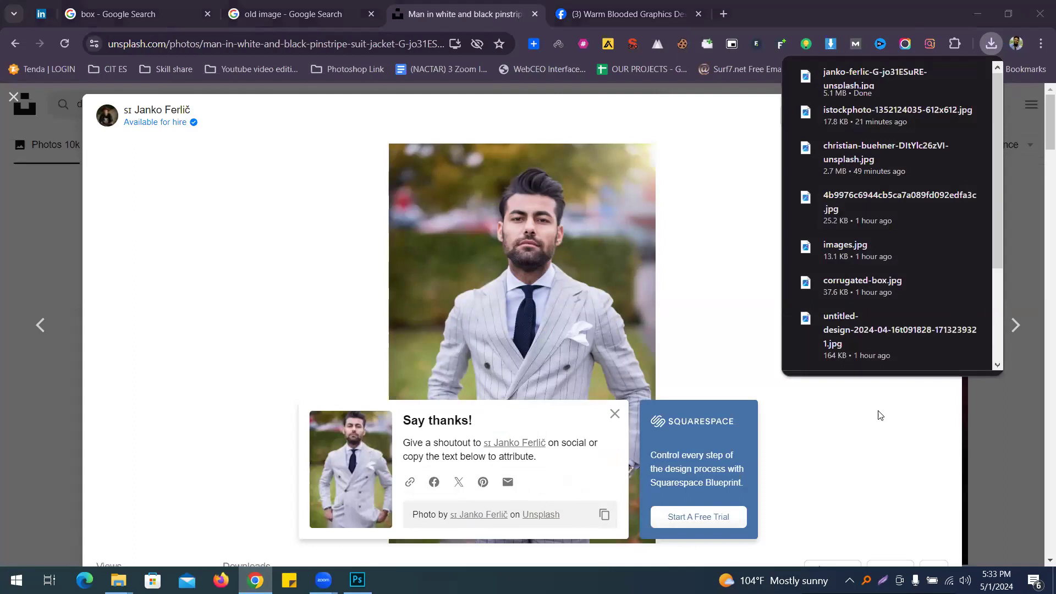
{"action": "left_click_drag", "start_coordinate": [869, 83], "coordinate": [943, 58]}
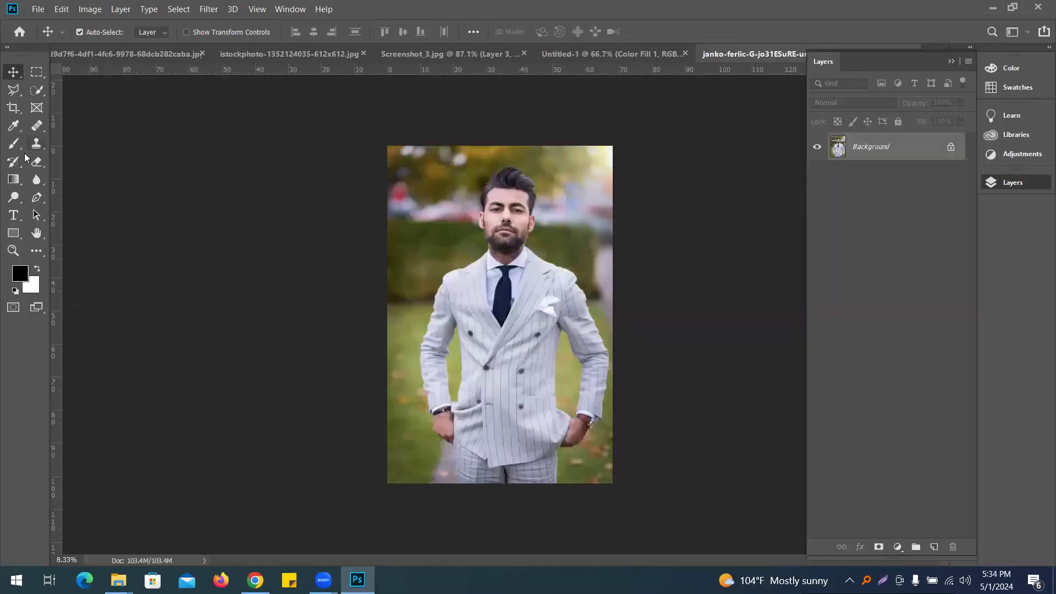
Place the text Lorem Ipsum over the lower part of the photo, centre it and scale it to nearly the photo's full width.
{"action": "left_click", "coordinate": [17, 219]}
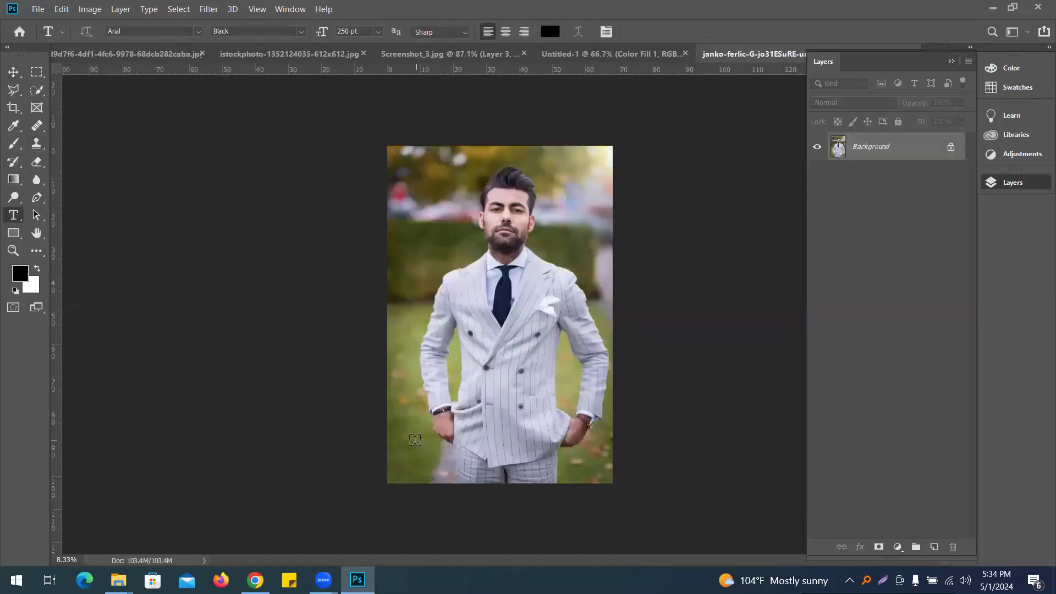
{"action": "left_click", "coordinate": [405, 439]}
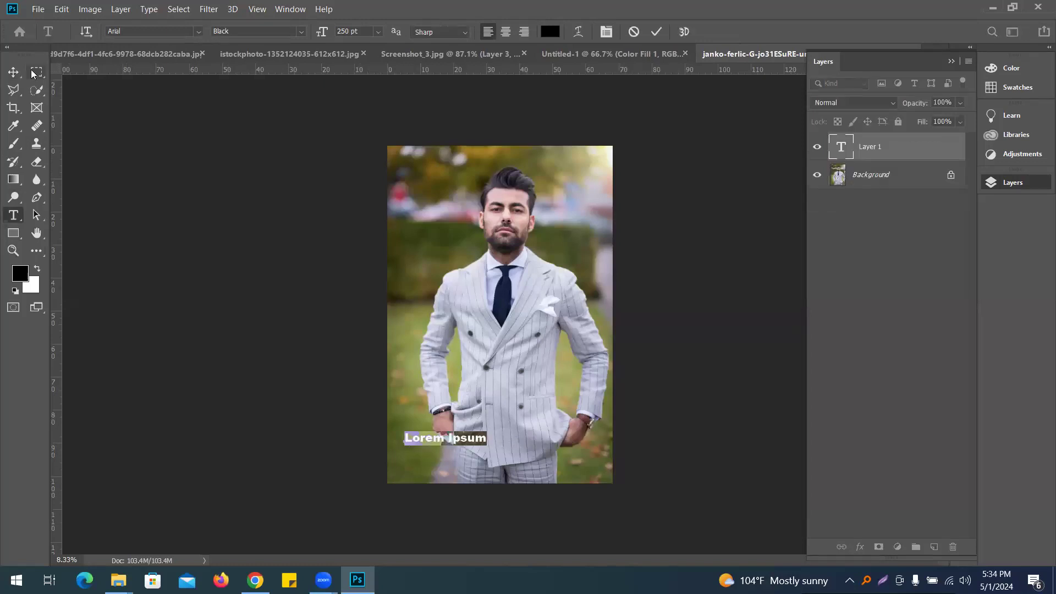
{"action": "left_click", "coordinate": [13, 71]}
{"action": "left_click_drag", "start_coordinate": [456, 441], "coordinate": [512, 442]}
{"action": "key", "text": "ctrl+t"}
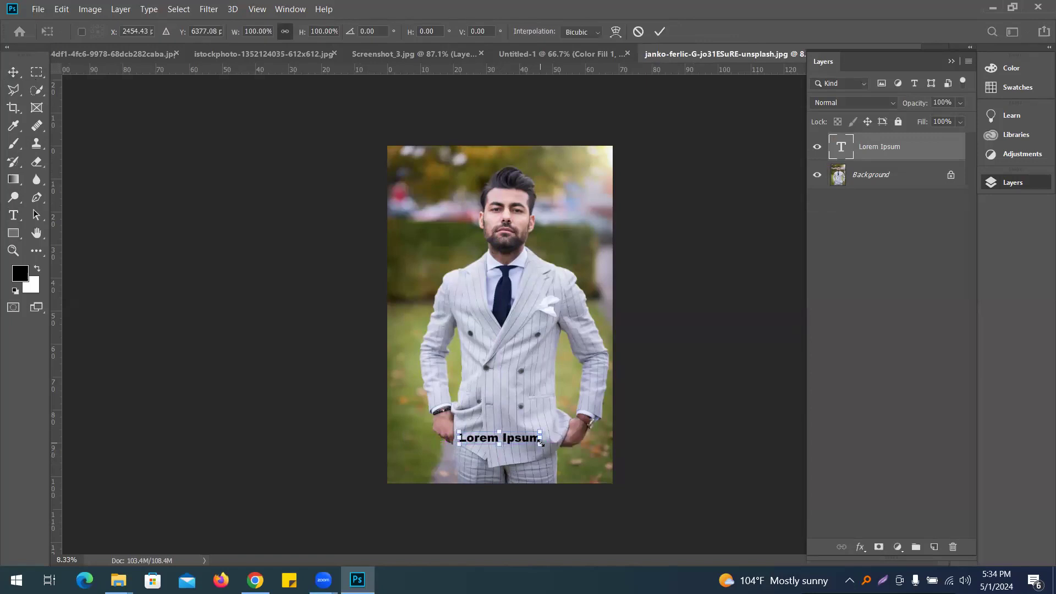
{"action": "left_click_drag", "start_coordinate": [541, 442], "coordinate": [593, 467]}
{"action": "key", "text": "alt+shift"}
{"action": "key", "text": "Return"}
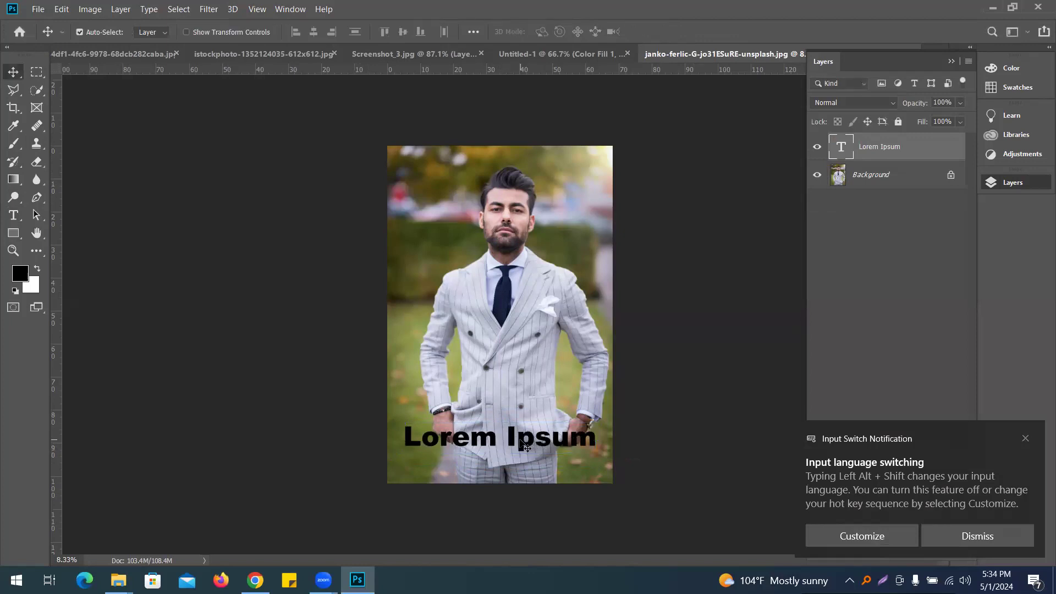
Change the colour of the whole Lorem Ipsum text to white (RGB 255, 255, 255).
{"action": "double_click", "coordinate": [530, 444]}
{"action": "key", "text": "ctrl+a"}
{"action": "left_click", "coordinate": [550, 31]}
{"action": "left_click_drag", "start_coordinate": [622, 236], "coordinate": [576, 206]}
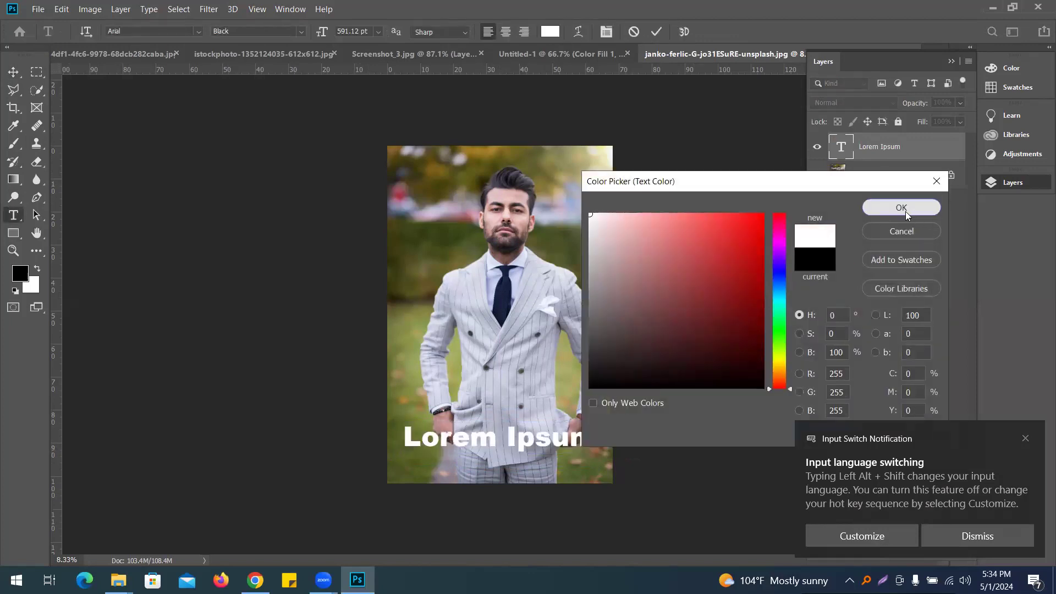
{"action": "left_click", "coordinate": [901, 207]}
{"action": "left_click", "coordinate": [21, 76]}
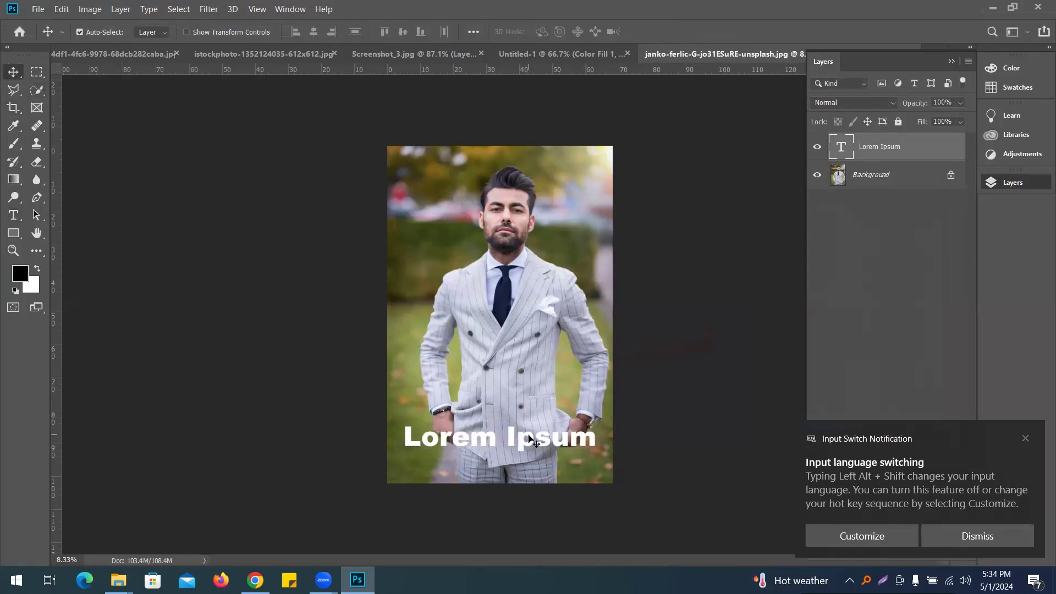
{"action": "left_click_drag", "start_coordinate": [533, 440], "coordinate": [532, 440]}
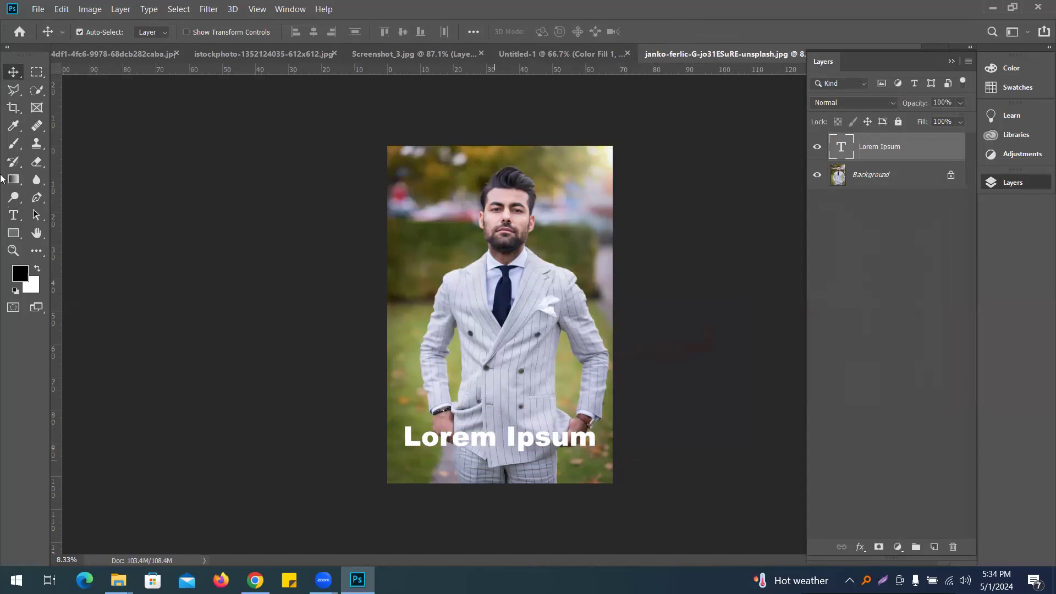
Add a new layer beneath the Lorem Ipsum text and draw a black-to-transparent gradient on it from the photo's bottom edge up behind the text.
{"action": "left_click", "coordinate": [11, 180]}
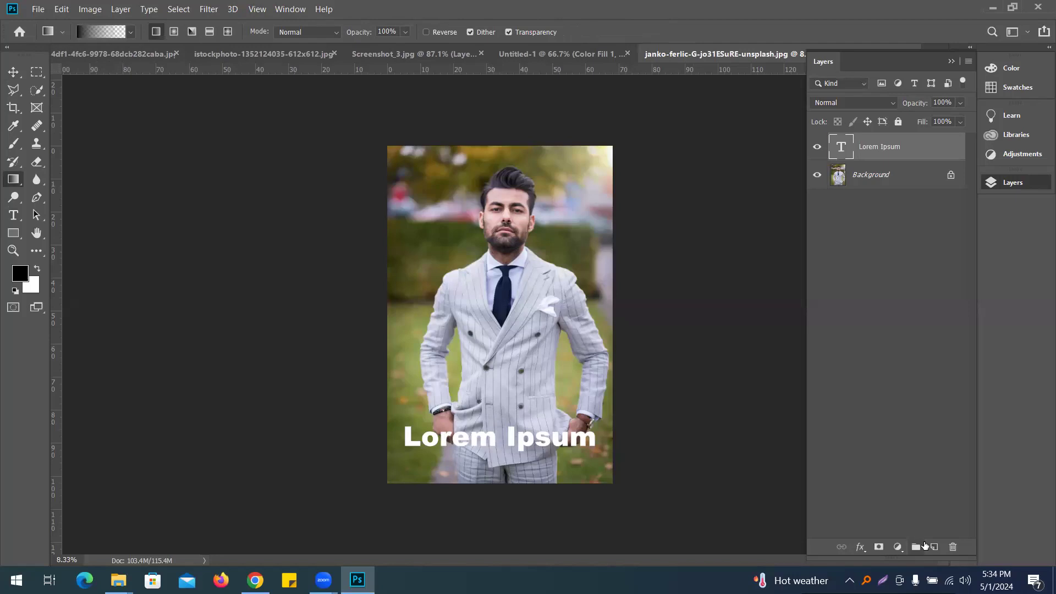
{"action": "left_click", "coordinate": [934, 546]}
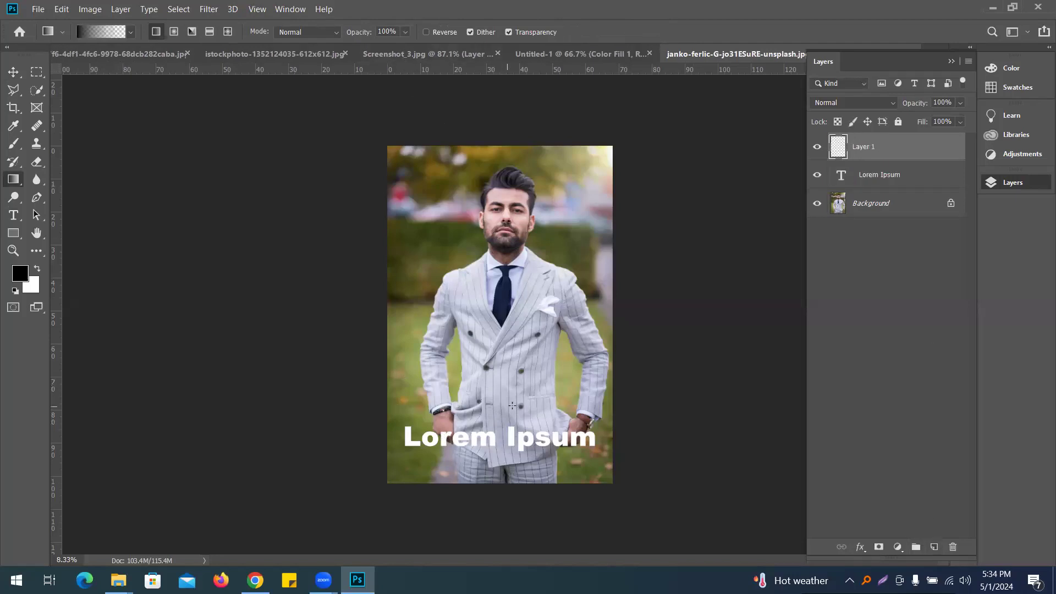
{"action": "left_click_drag", "start_coordinate": [503, 477], "coordinate": [507, 417]}
{"action": "key", "text": "ctrl+z"}
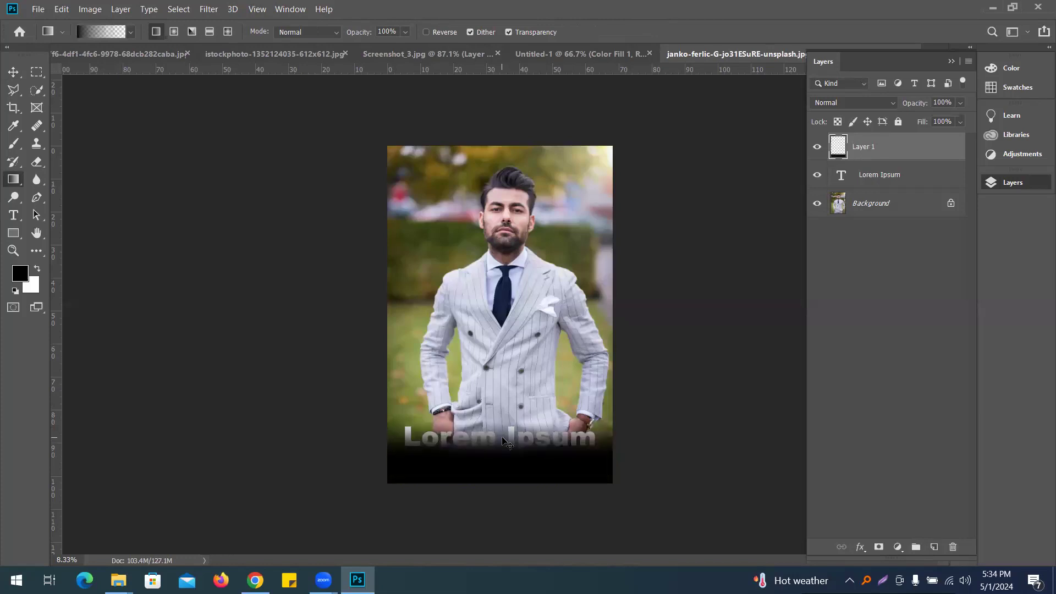
{"action": "key", "text": "ctrl+z"}
{"action": "left_click_drag", "start_coordinate": [904, 150], "coordinate": [907, 187]}
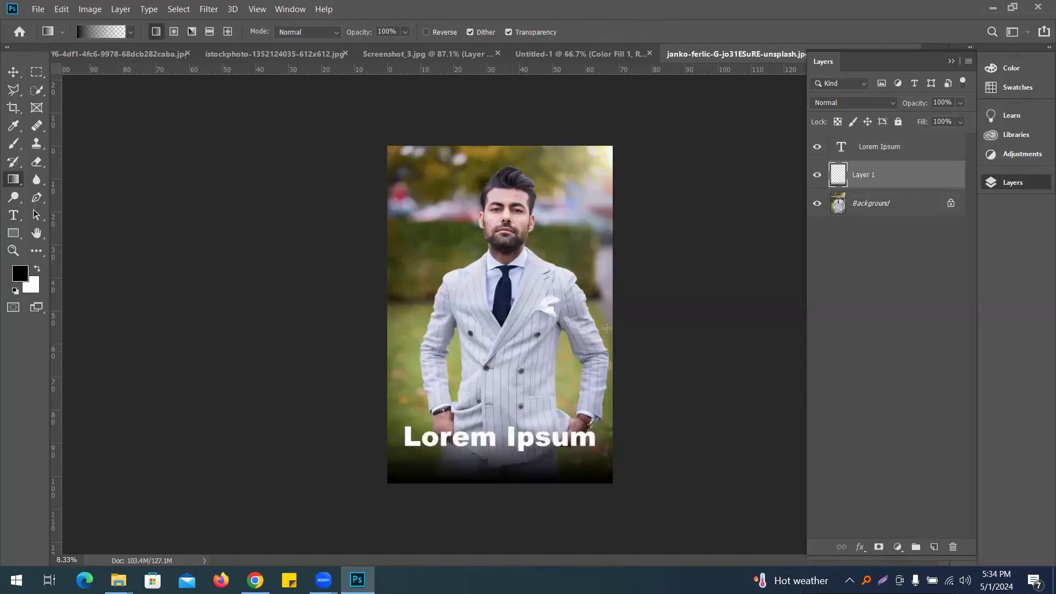
{"action": "left_click_drag", "start_coordinate": [508, 470], "coordinate": [511, 415]}
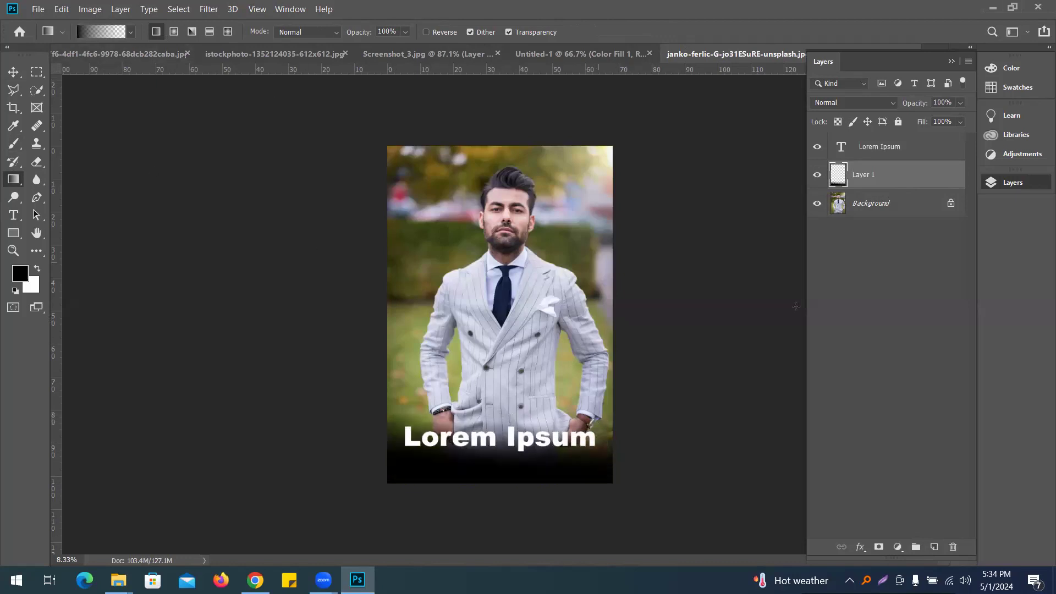
Set the gradient layer's opacity to 73% and move the Lorem Ipsum text slightly lower over the darkened area.
{"action": "left_click", "coordinate": [960, 103]}
{"action": "left_click_drag", "start_coordinate": [952, 125], "coordinate": [949, 126]}
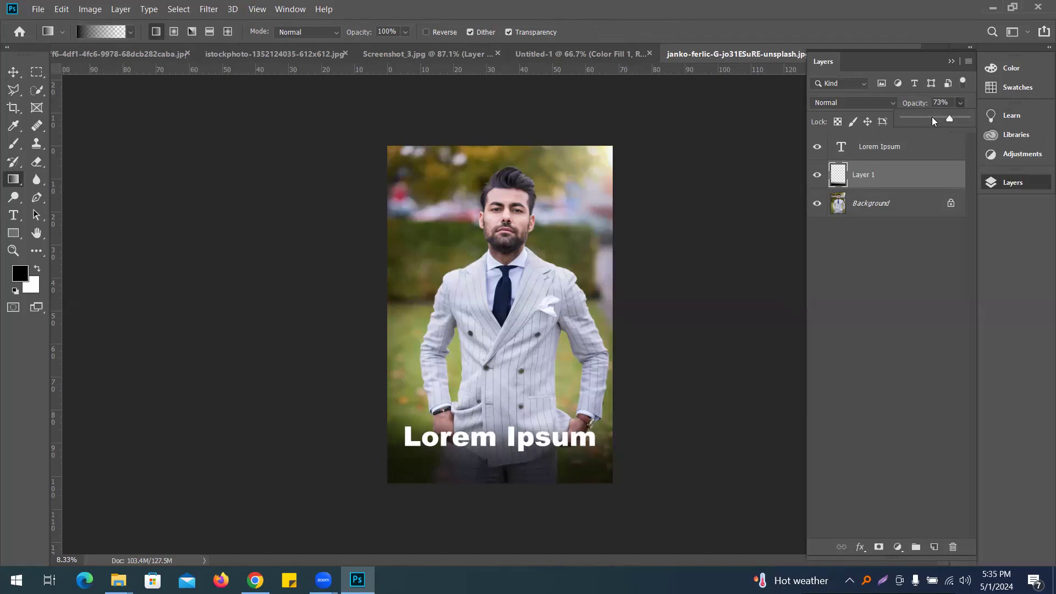
{"action": "left_click", "coordinate": [13, 72]}
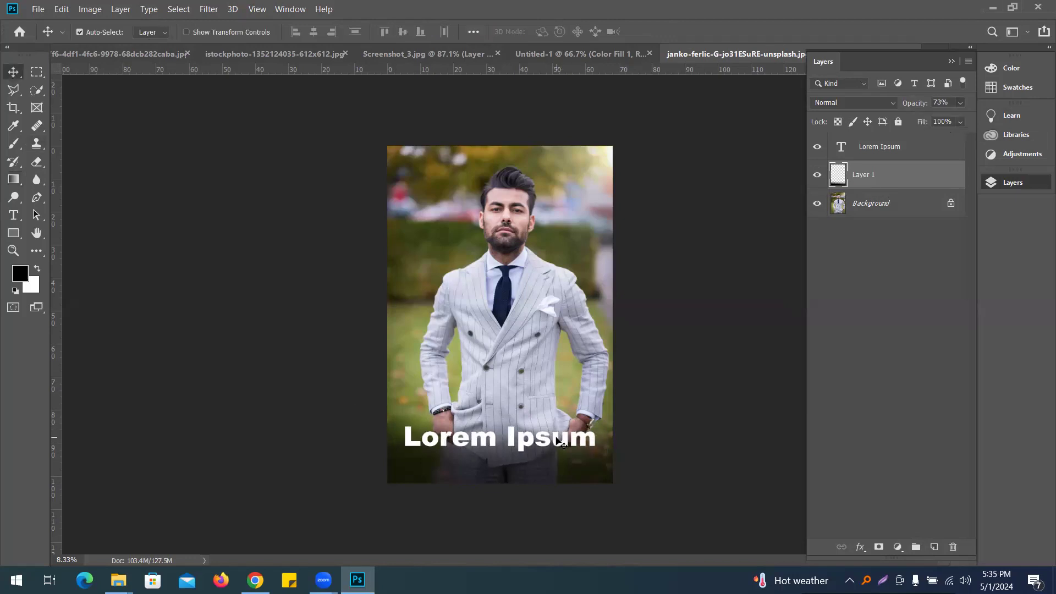
{"action": "left_click_drag", "start_coordinate": [555, 443], "coordinate": [545, 457]}
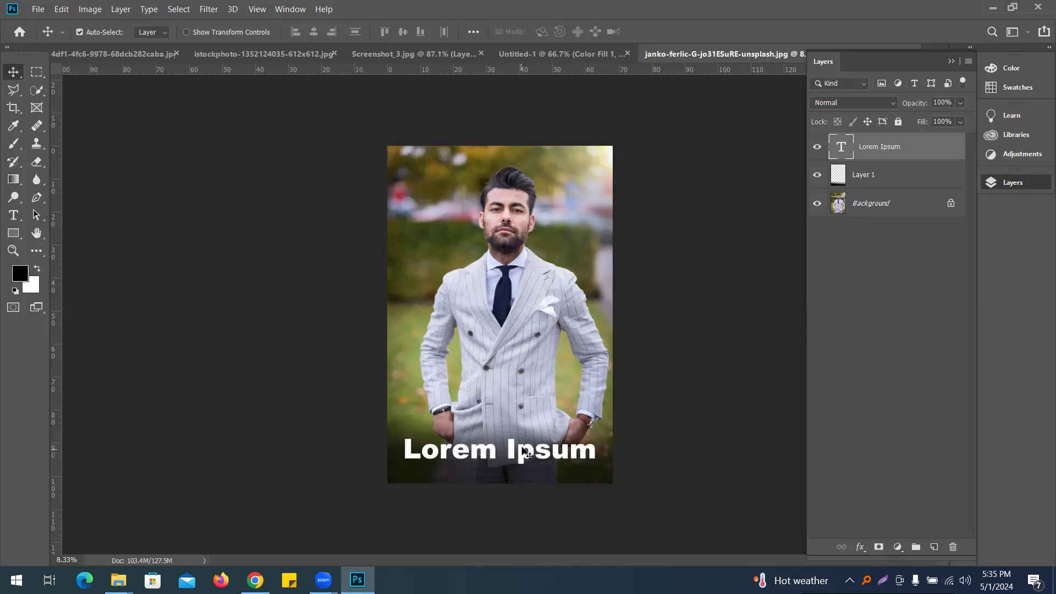
{"action": "left_click_drag", "start_coordinate": [524, 452], "coordinate": [520, 451]}
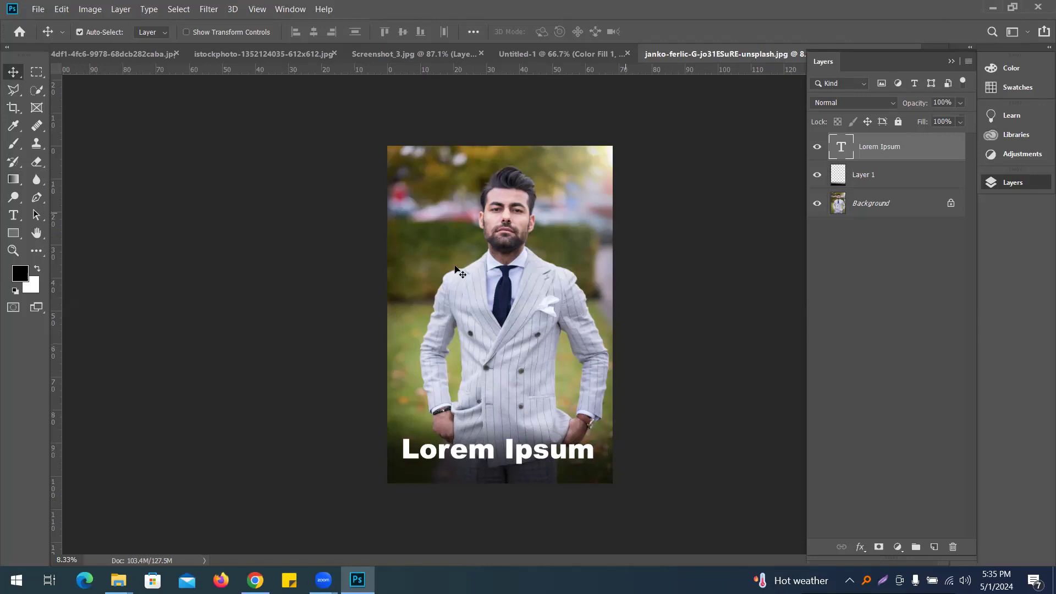
{"action": "left_click", "coordinate": [578, 54]}
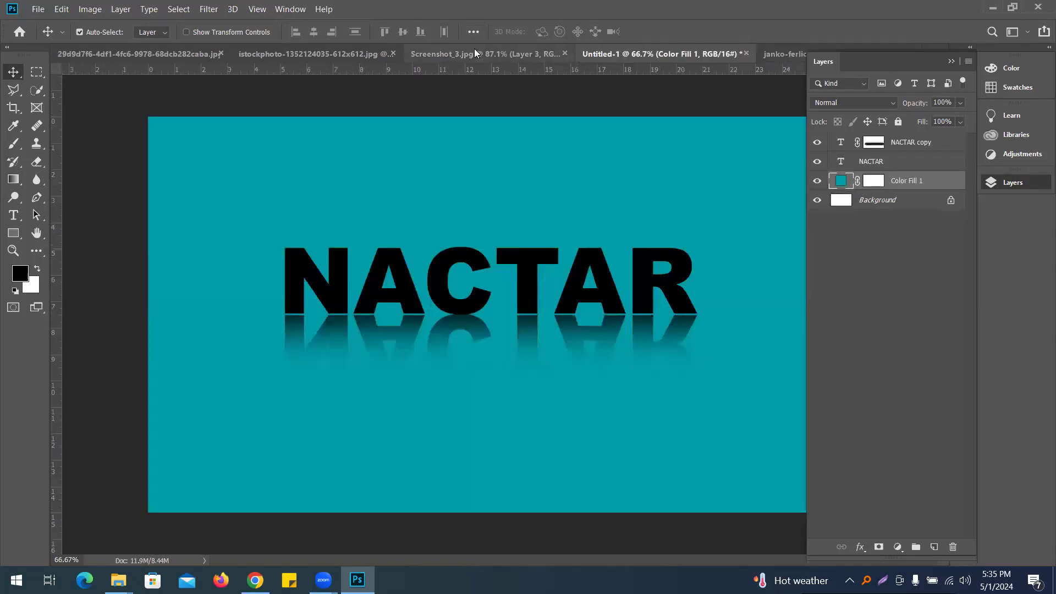
{"action": "left_click", "coordinate": [474, 53]}
{"action": "left_click", "coordinate": [308, 54]}
{"action": "left_click", "coordinate": [165, 54]}
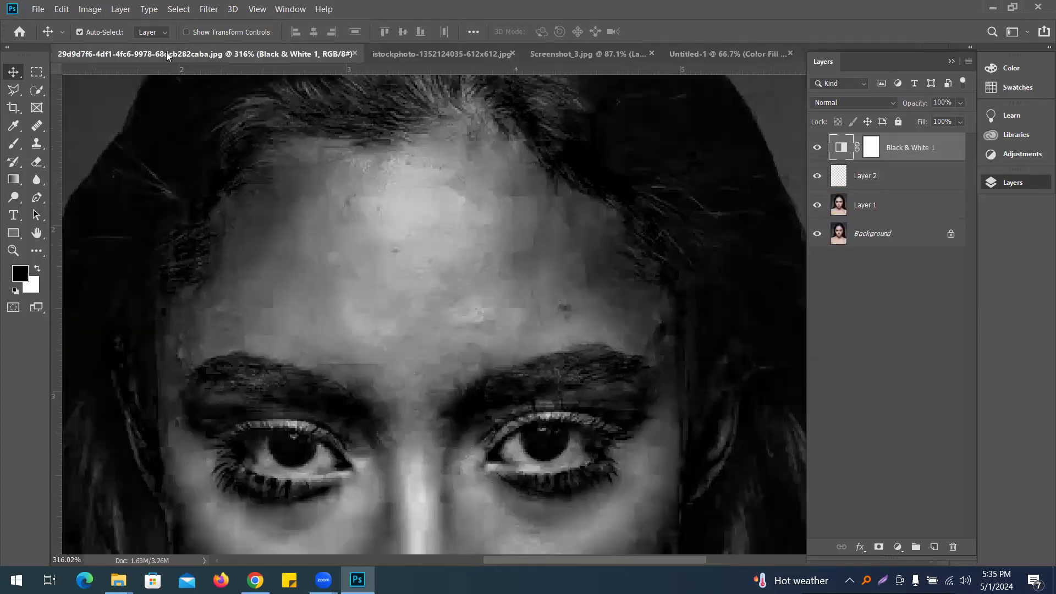
{"action": "left_click", "coordinate": [429, 54]}
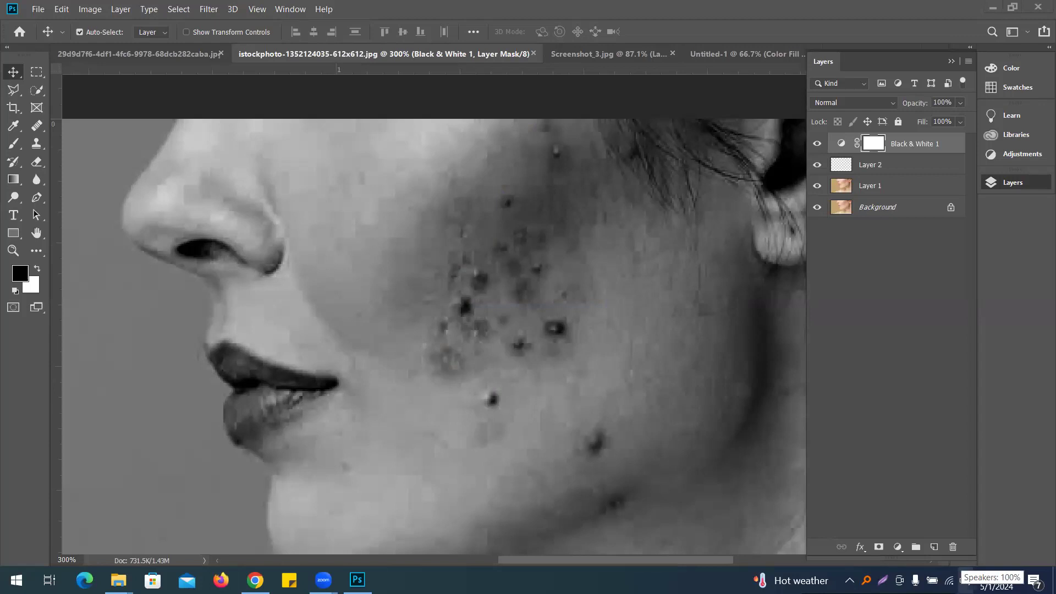
{"action": "left_click", "coordinate": [966, 581]}
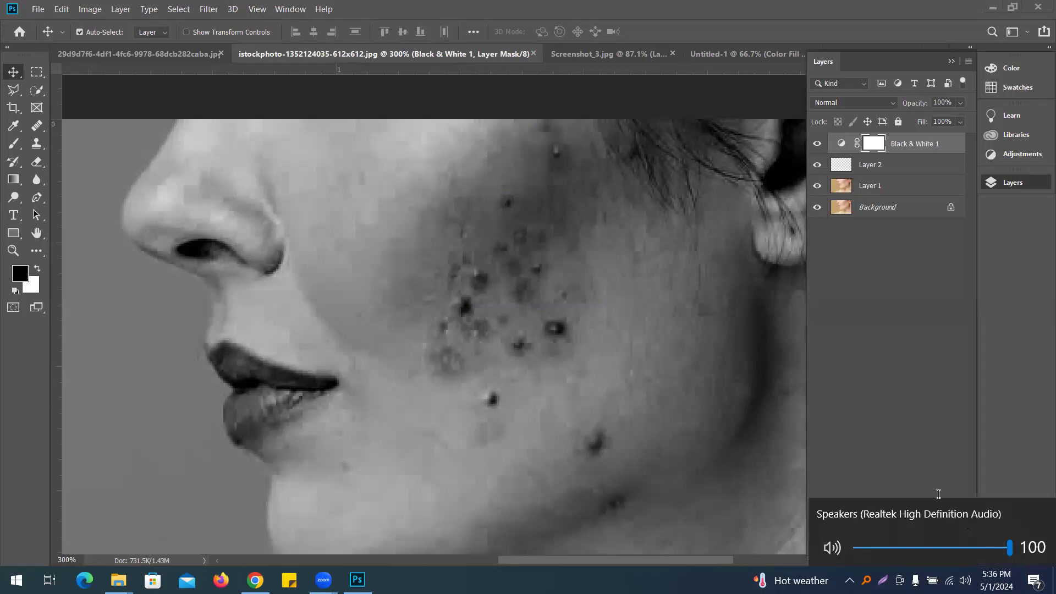
{"action": "left_click", "coordinate": [938, 493]}
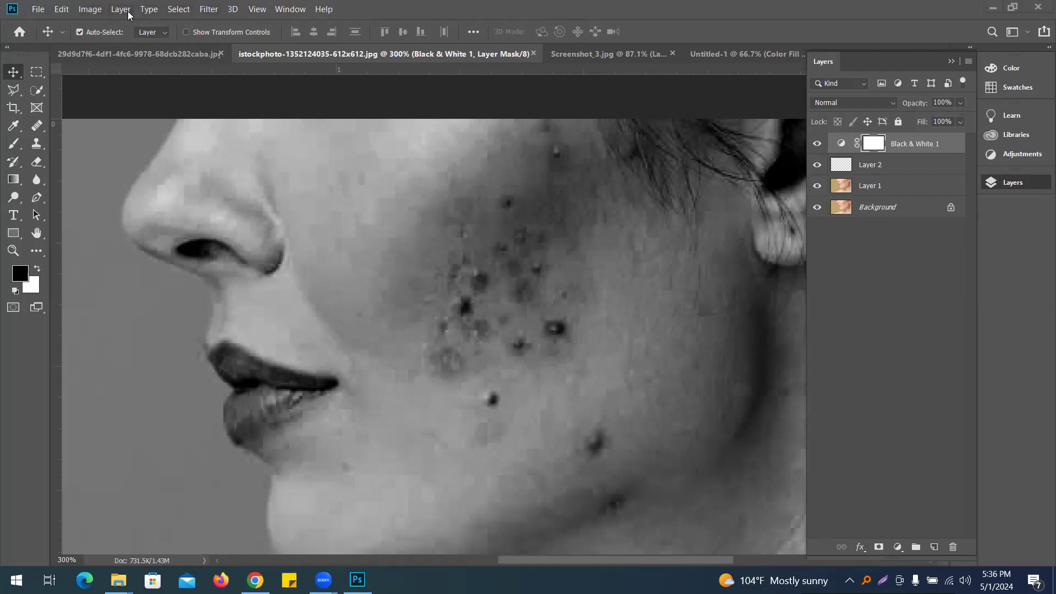
{"action": "left_click", "coordinate": [95, 9]}
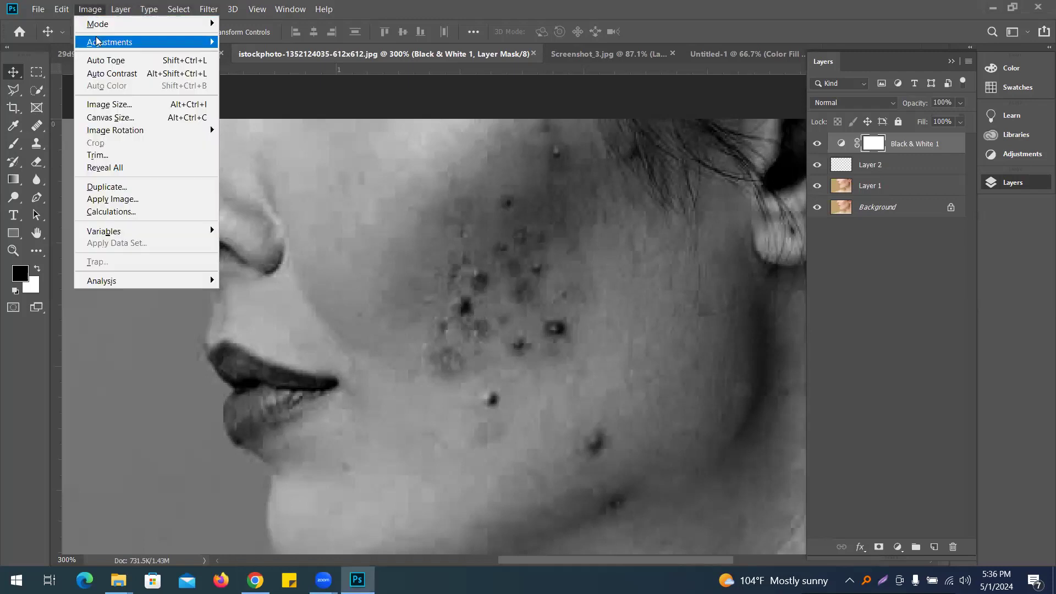
{"action": "mouse_move", "coordinate": [202, 44]}
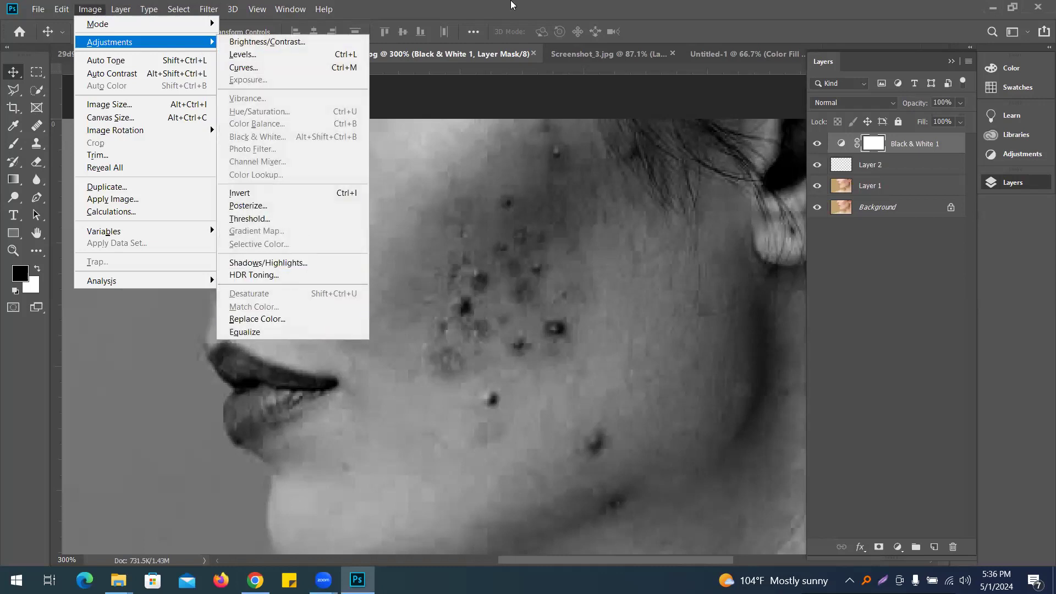
{"action": "left_click", "coordinate": [513, 4]}
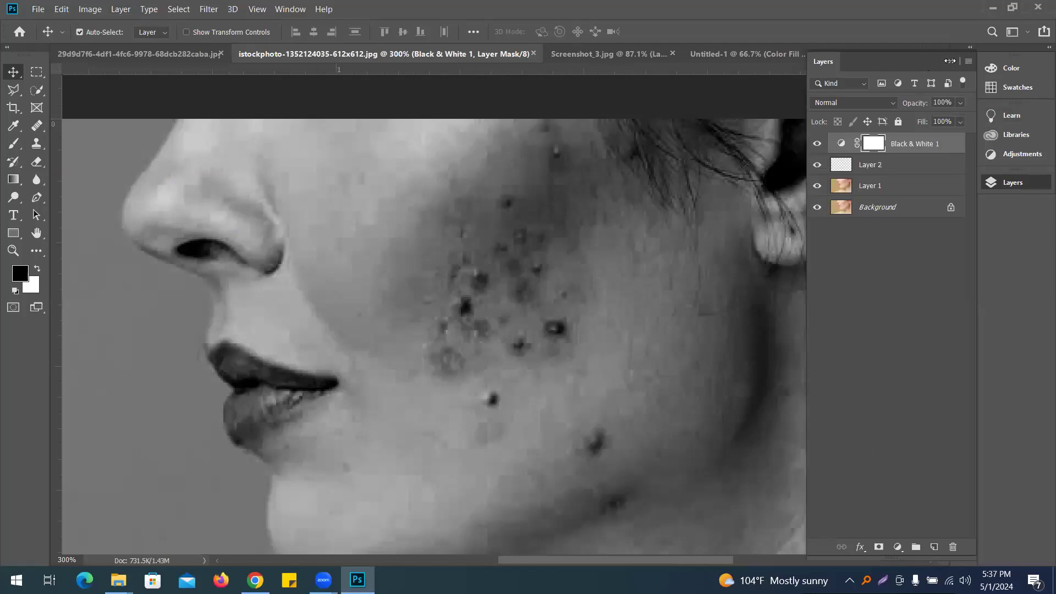
{"action": "left_click", "coordinate": [537, 329]}
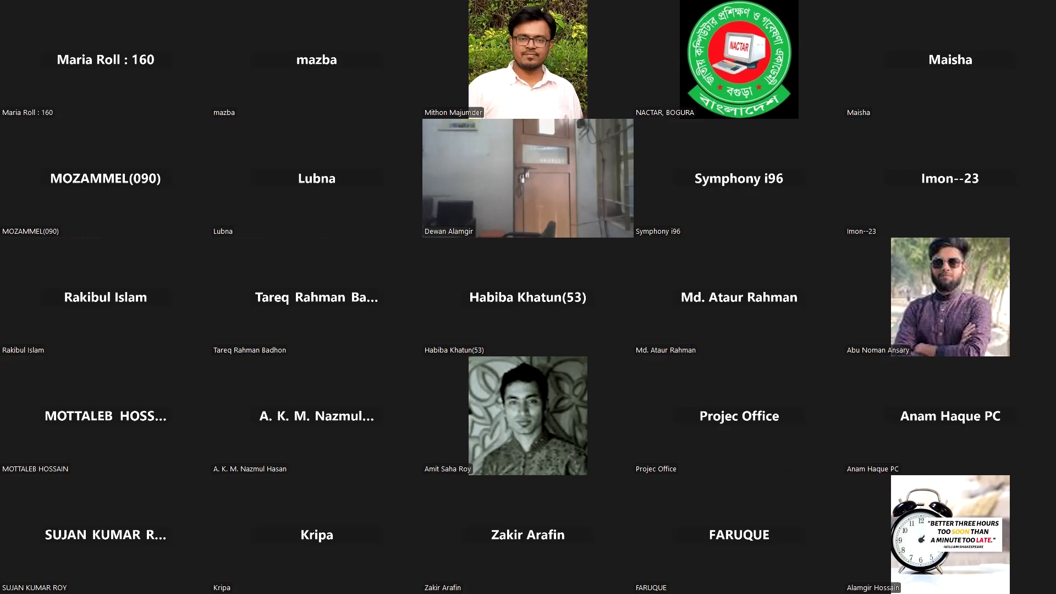
{"action": "key", "text": "Page_Down"}
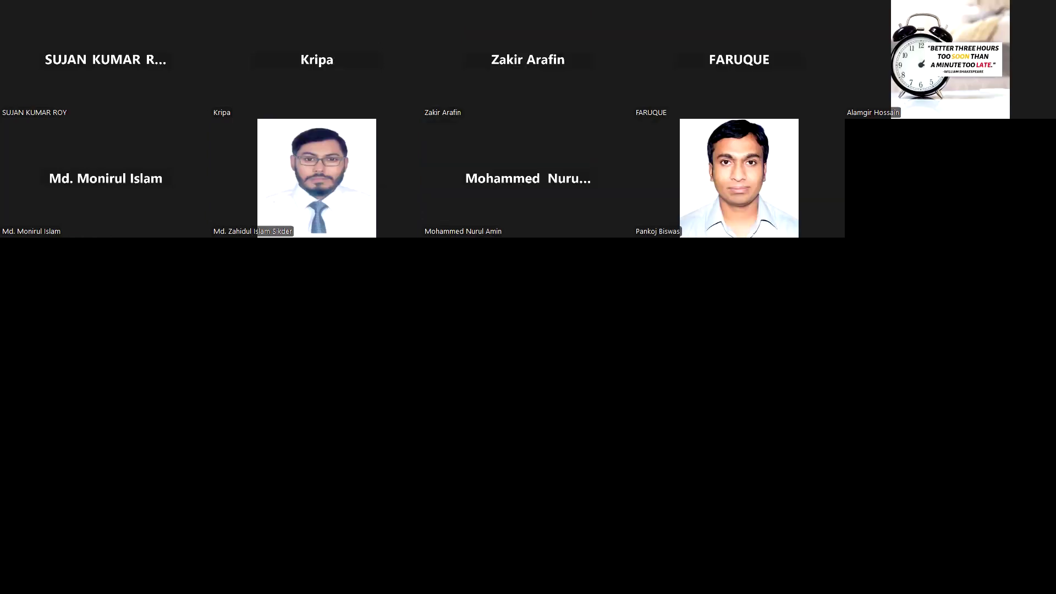
{"action": "key", "text": "Page_Up"}
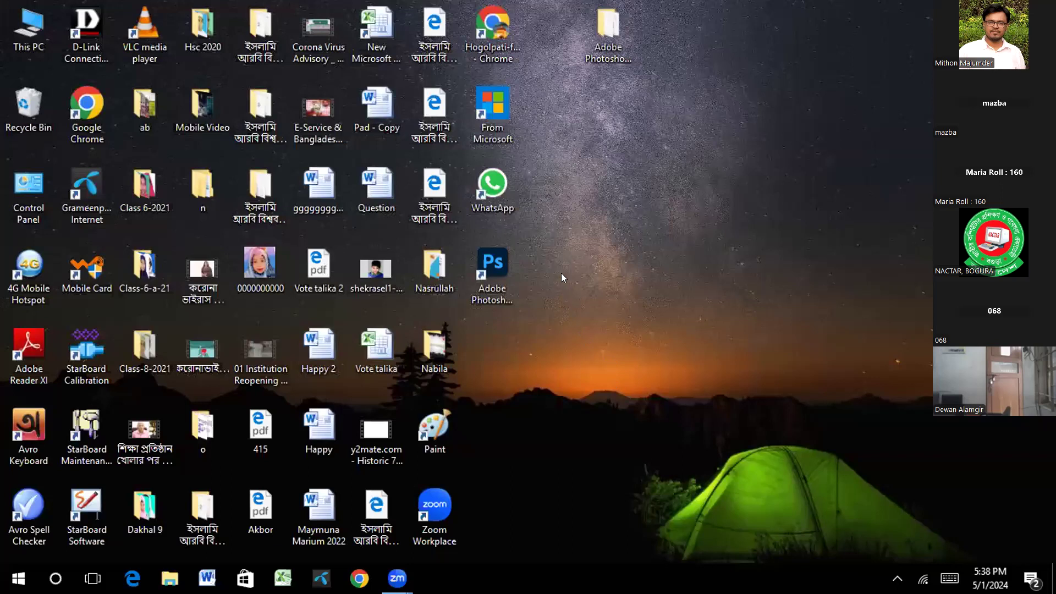
Try to launch Adobe Photoshop 2024 on the shared desktop and dismiss the dialogs.
{"action": "left_click", "coordinate": [500, 272]}
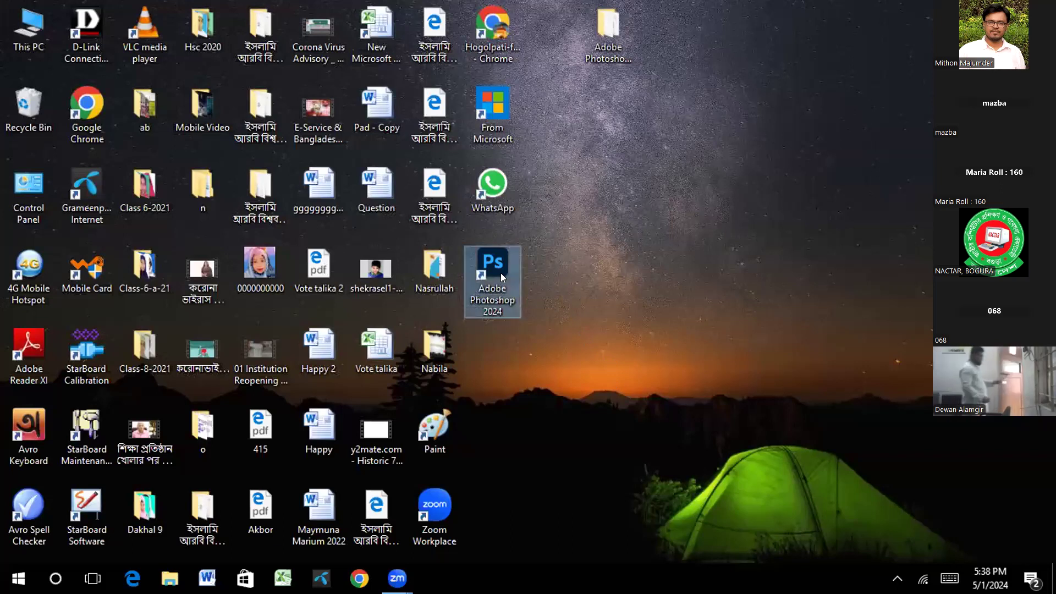
{"action": "double_click", "coordinate": [501, 273]}
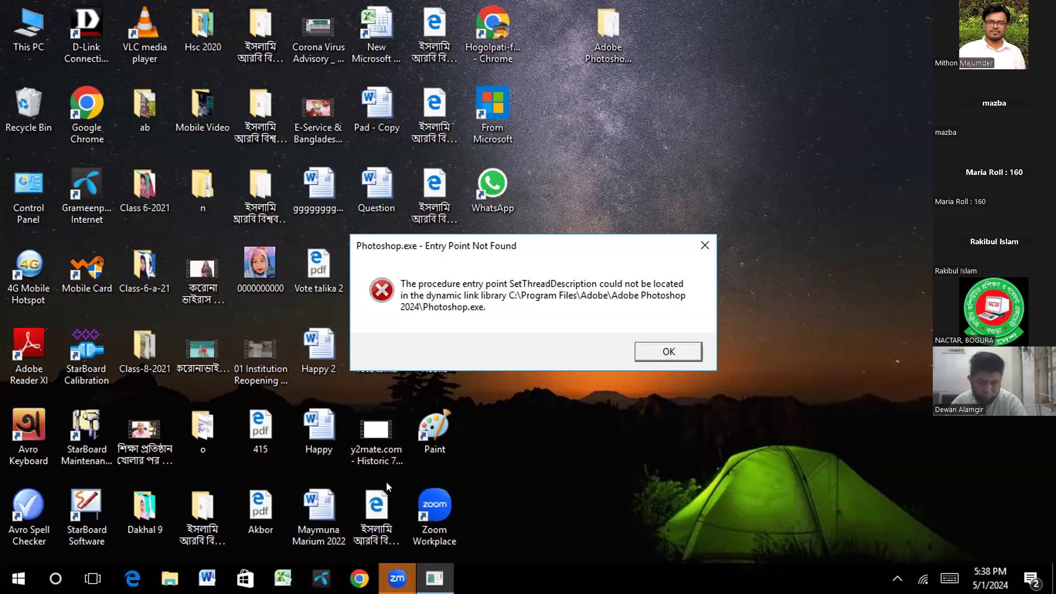
{"action": "left_click", "coordinate": [695, 242]}
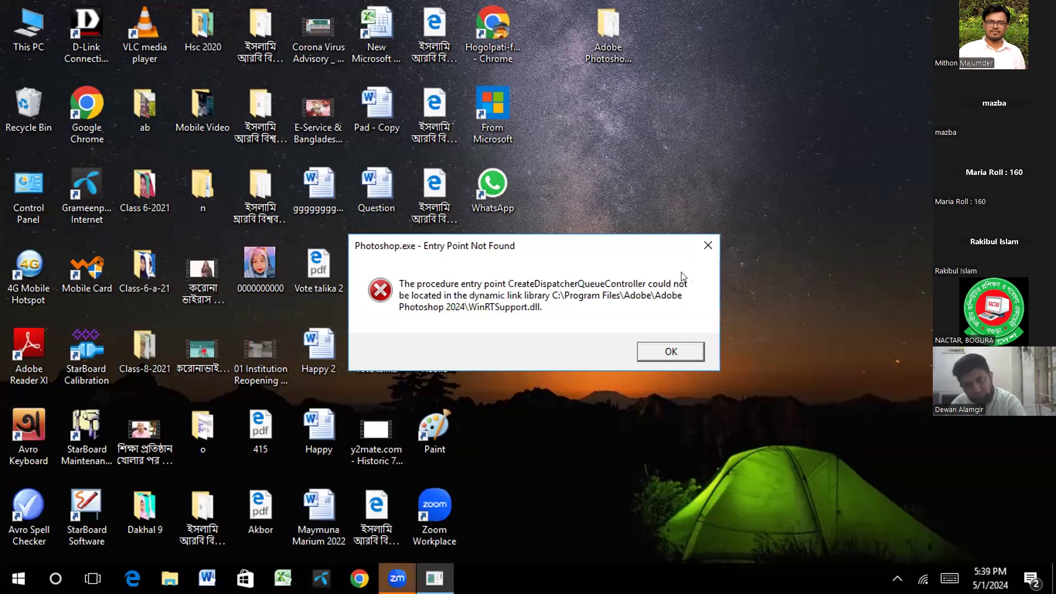
{"action": "left_click", "coordinate": [717, 238]}
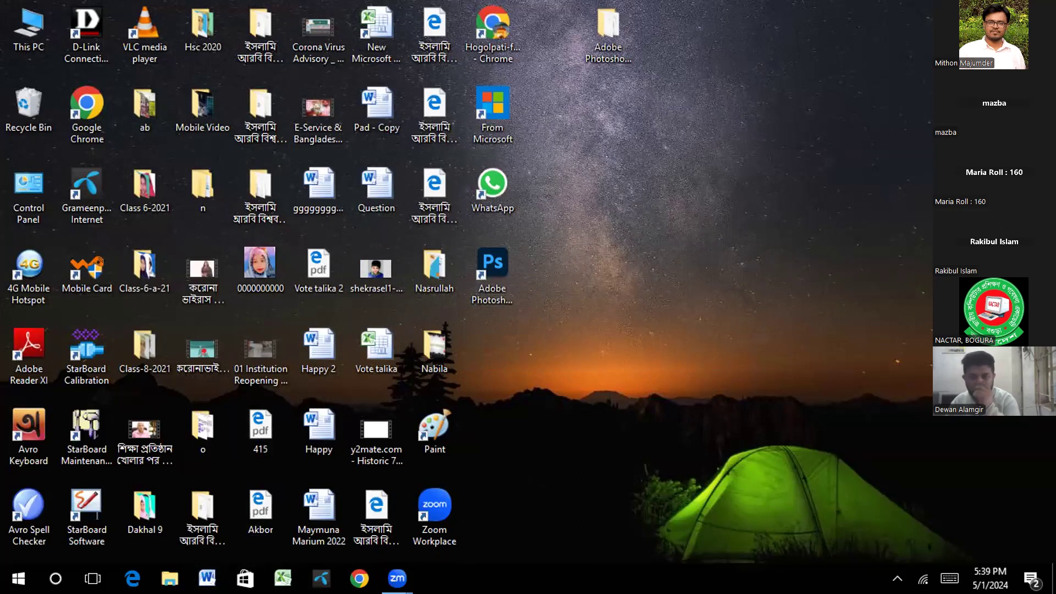
Search Windows for "con", open Control Panel and bring up its list of programs that can be uninstalled.
{"action": "left_click", "coordinate": [12, 576]}
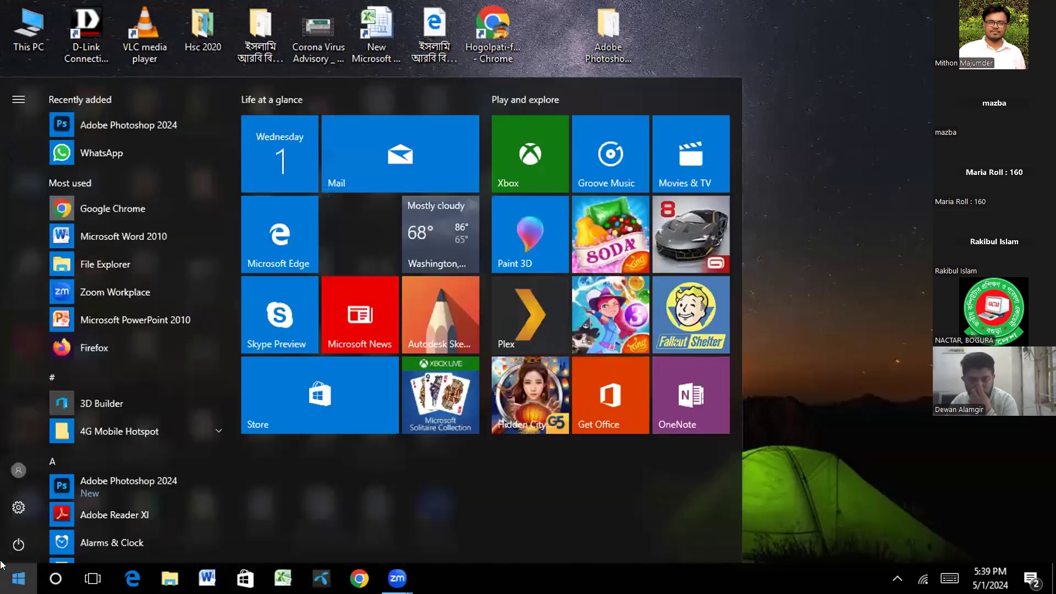
{"action": "left_click", "coordinate": [783, 153]}
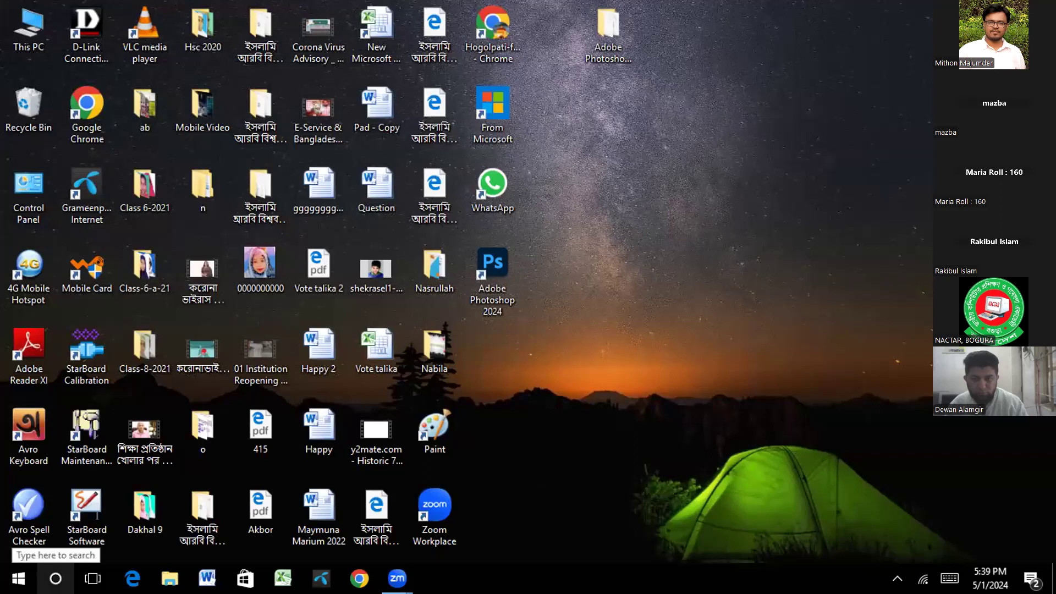
{"action": "left_click", "coordinate": [55, 578]}
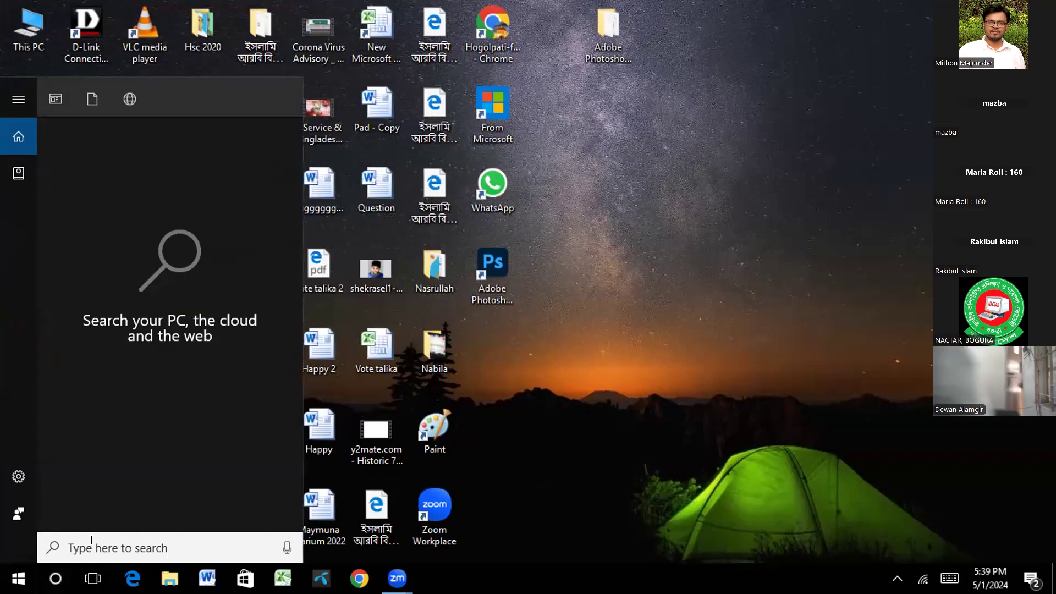
{"action": "type", "text": "c"}
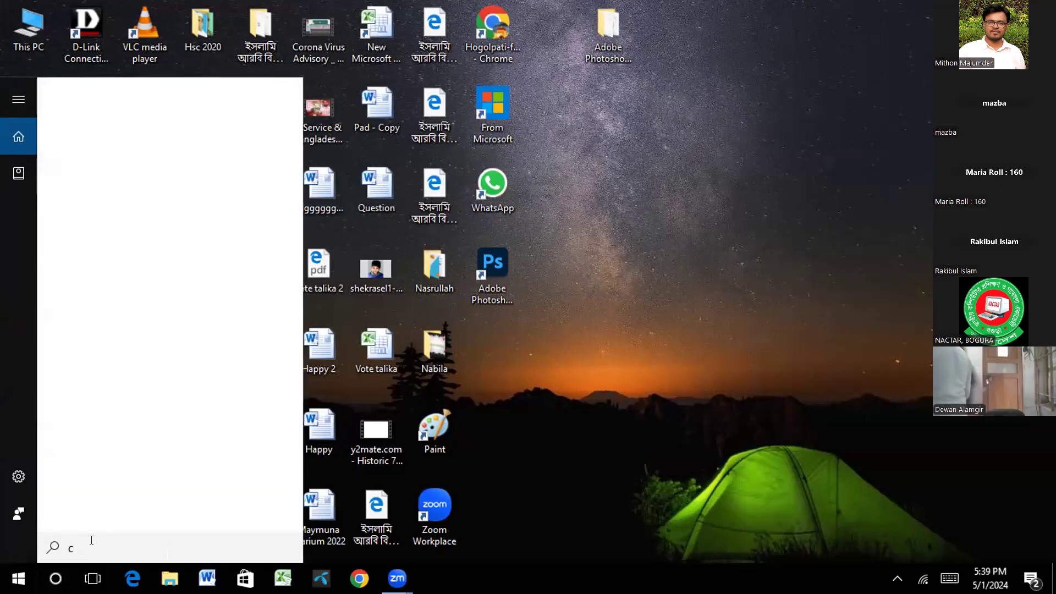
{"action": "type", "text": "on"}
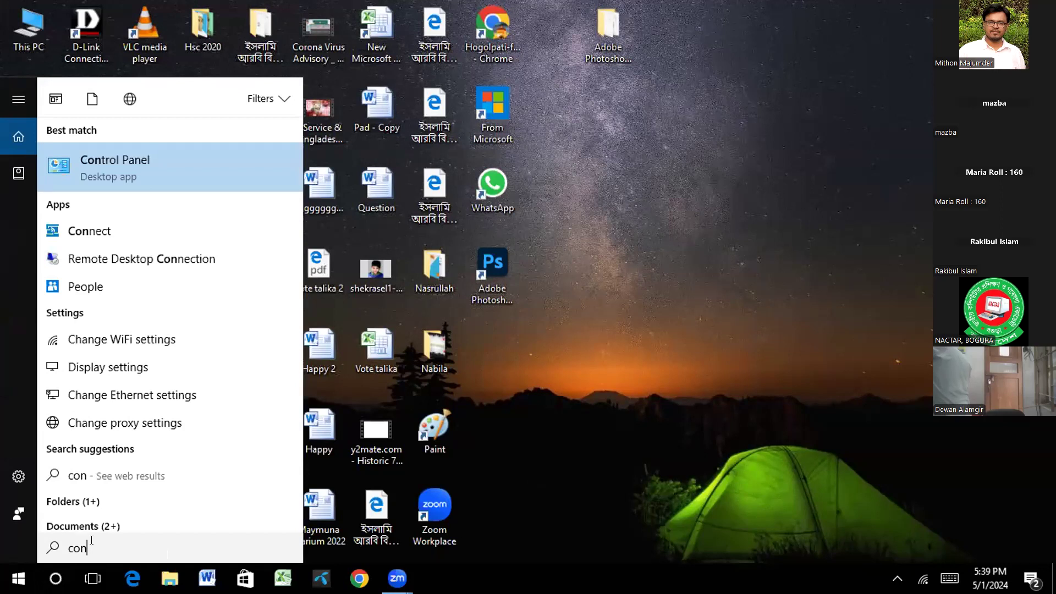
{"action": "key", "text": "Return"}
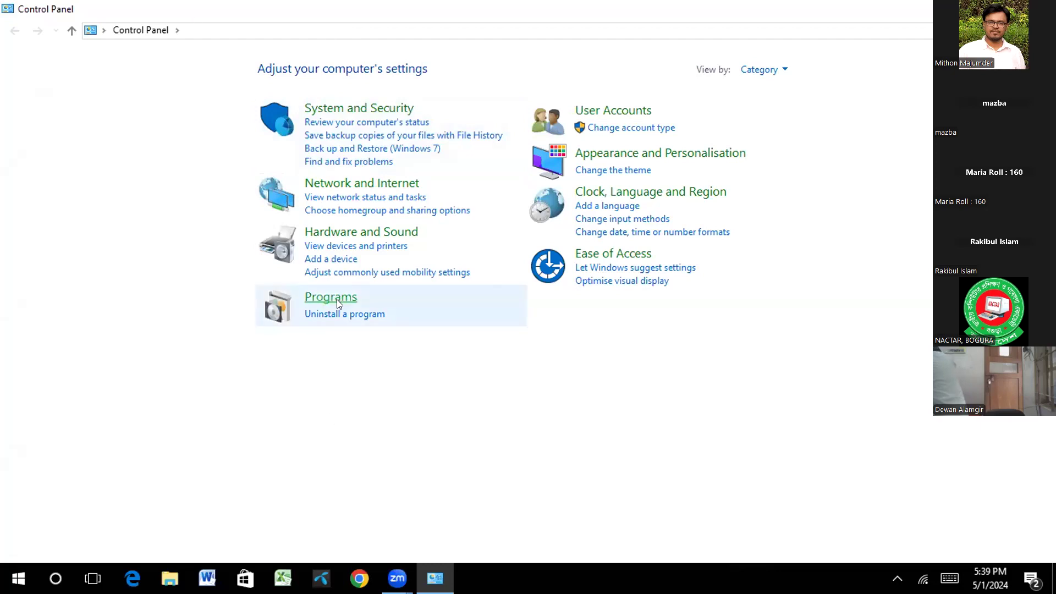
{"action": "left_click", "coordinate": [337, 313]}
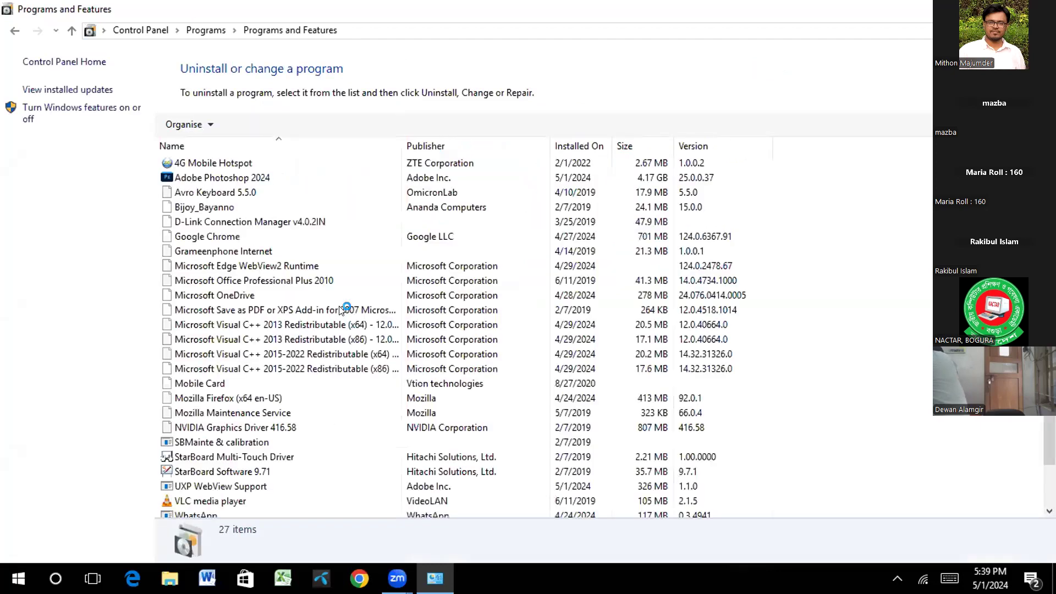
Uninstall Adobe Photoshop 2024 including its preferences, and close the uninstaller.
{"action": "left_click", "coordinate": [248, 179]}
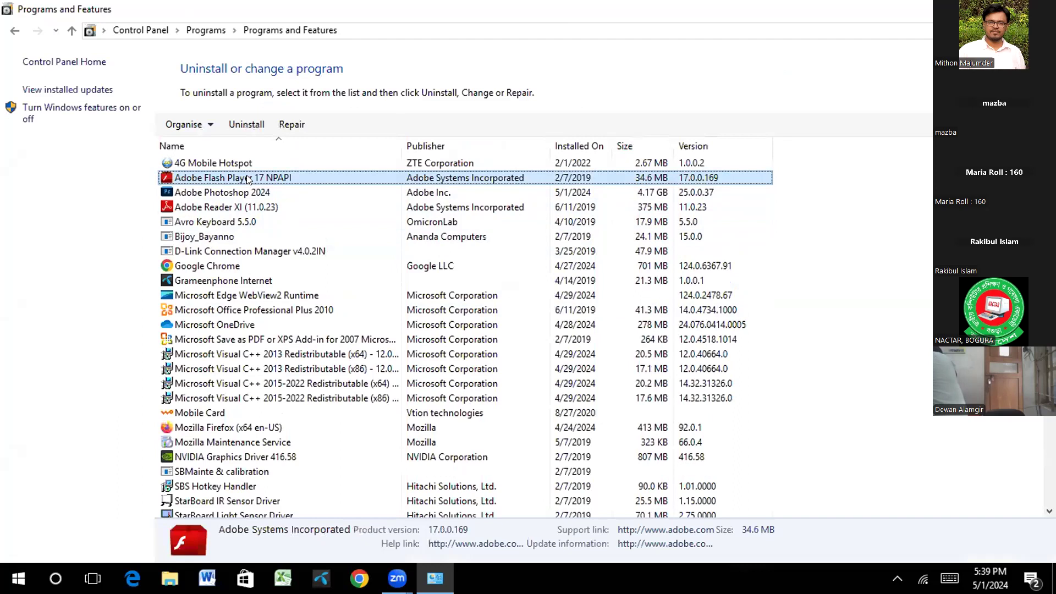
{"action": "left_click", "coordinate": [252, 193]}
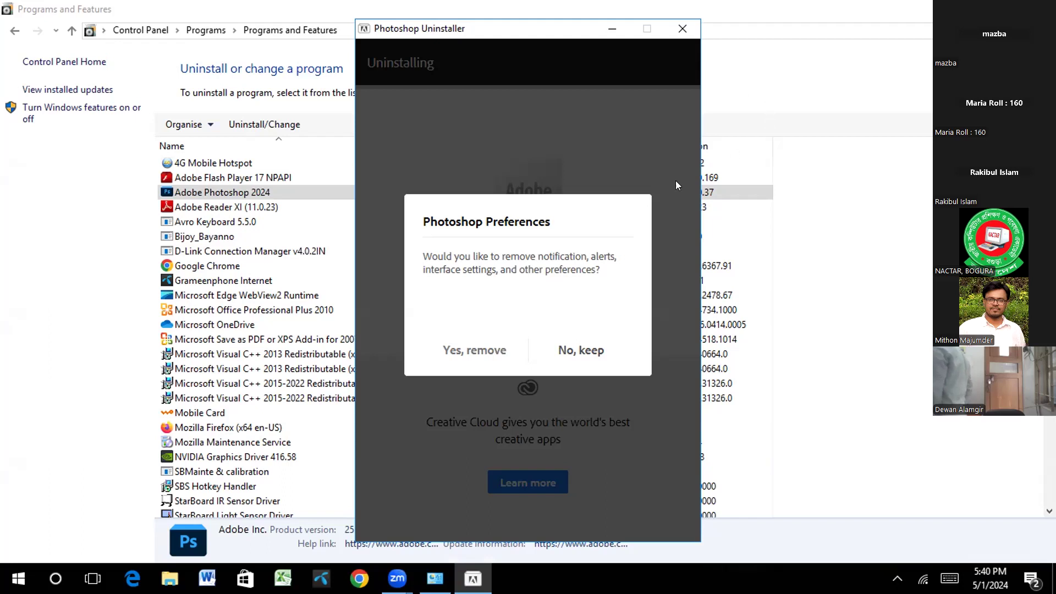
{"action": "left_click", "coordinate": [449, 352]}
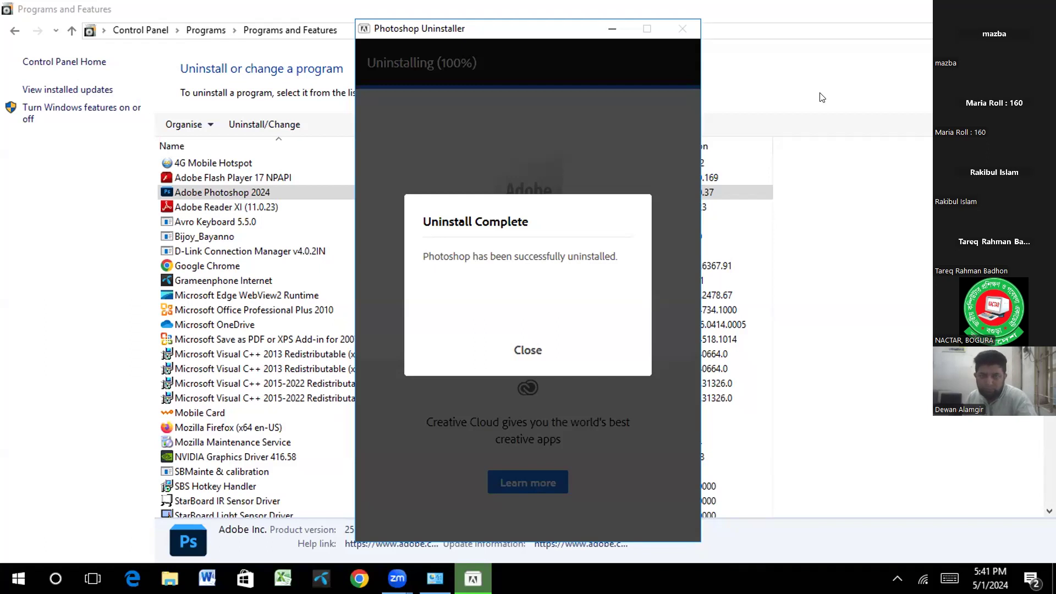
{"action": "left_click", "coordinate": [523, 351]}
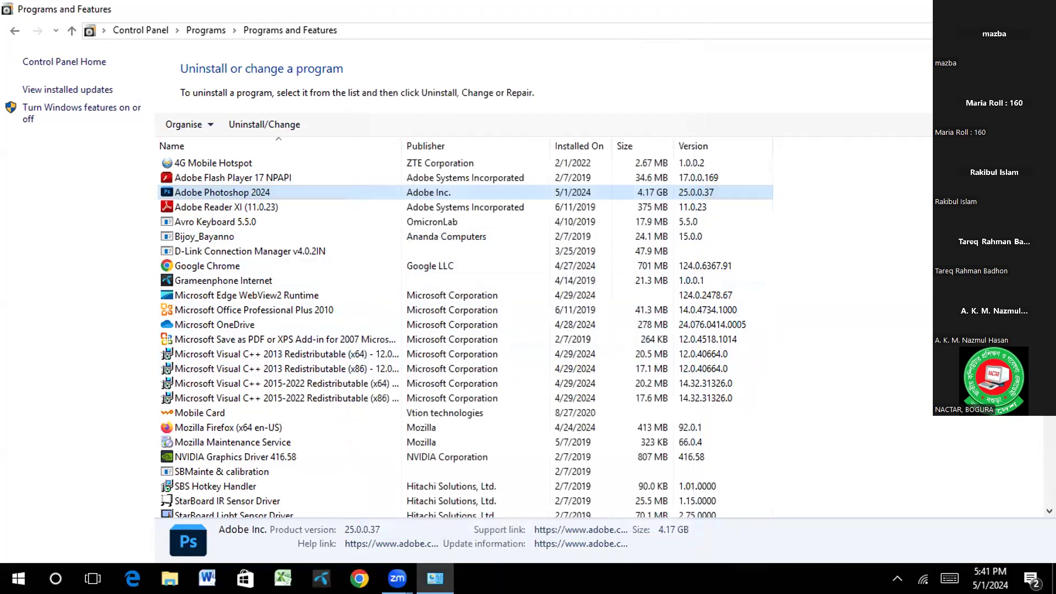
Close the installed programs list, refresh the desktop and delete the leftover Adobe Photoshop 2024 shortcut.
{"action": "left_click", "coordinate": [1041, 9]}
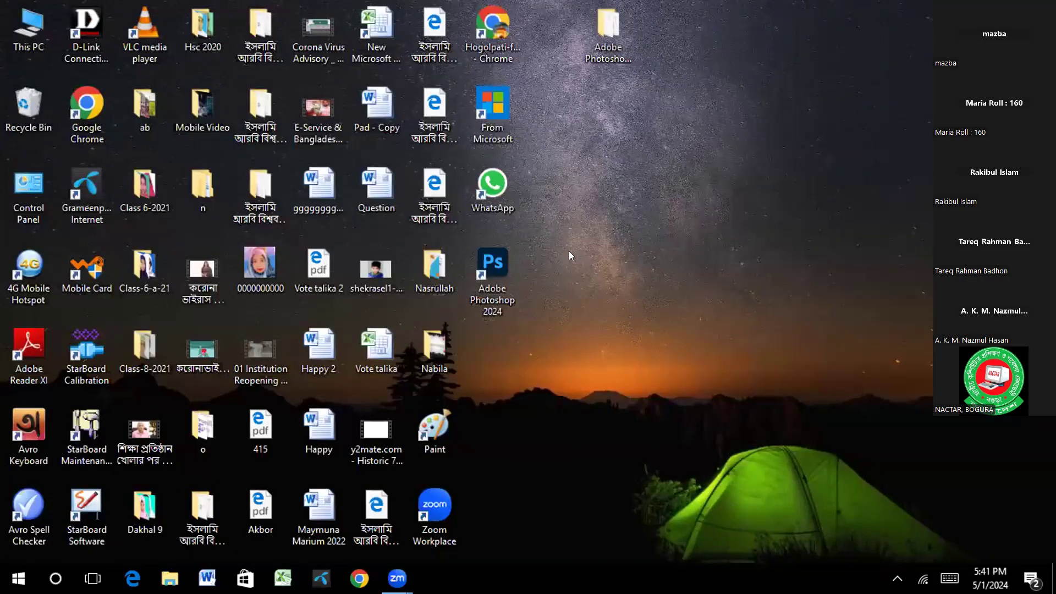
{"action": "right_click", "coordinate": [621, 287]}
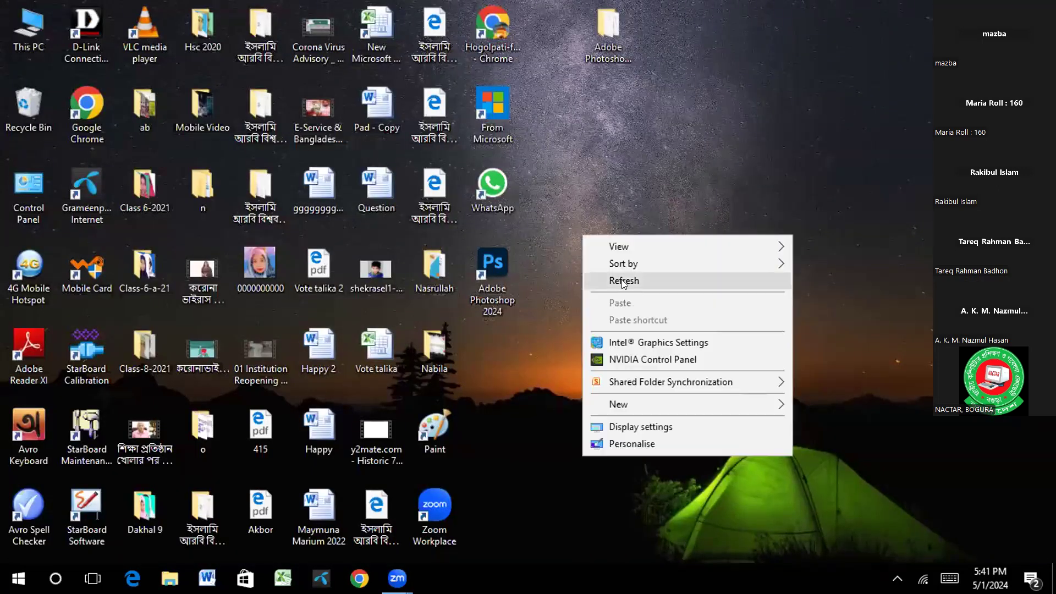
{"action": "left_click", "coordinate": [622, 280]}
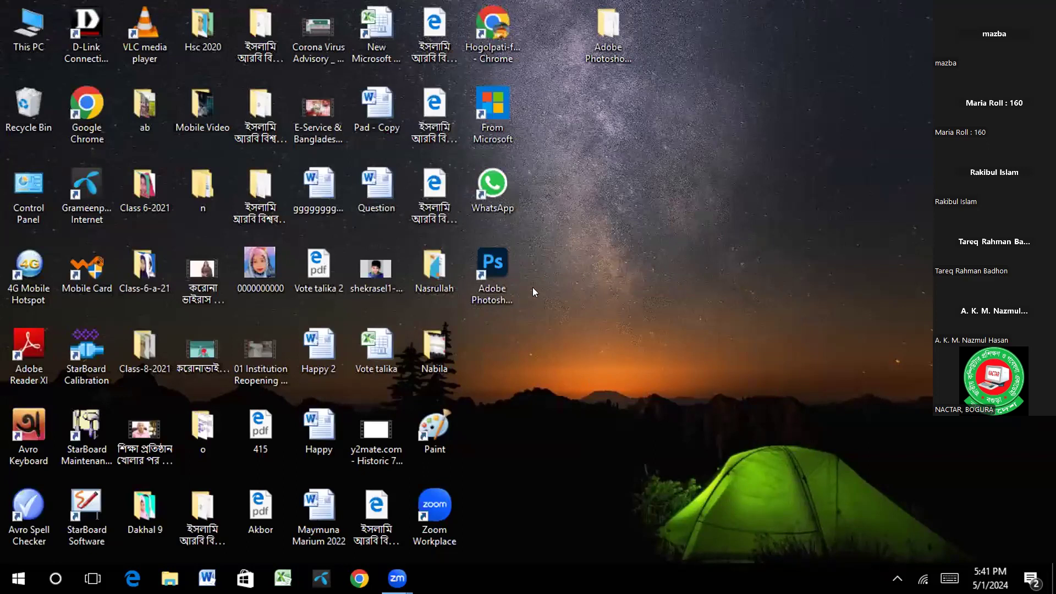
{"action": "left_click", "coordinate": [507, 276]}
{"action": "key", "text": "Delete"}
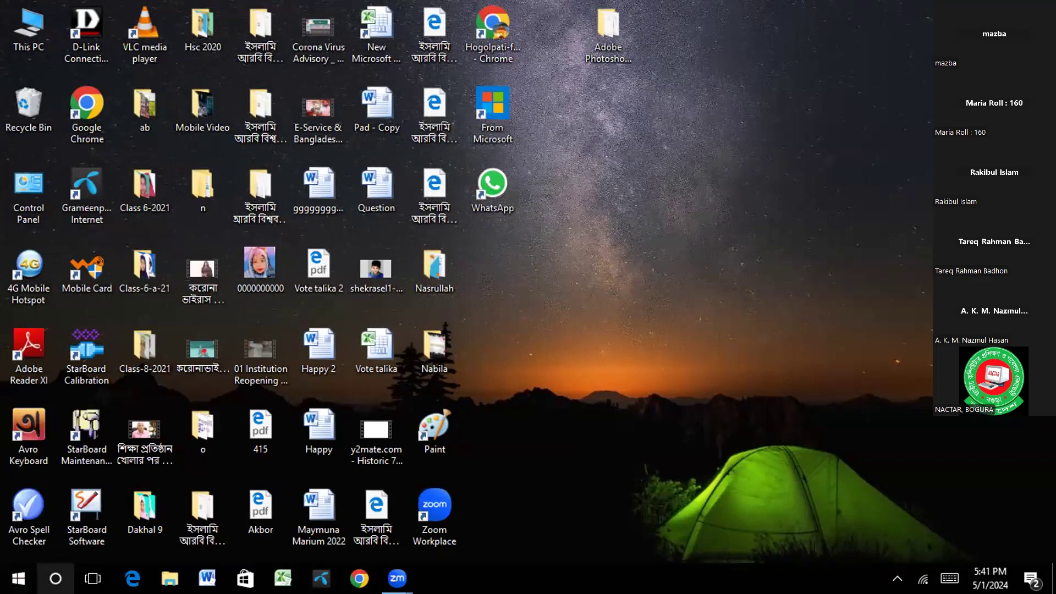
{"action": "left_click", "coordinate": [56, 578]}
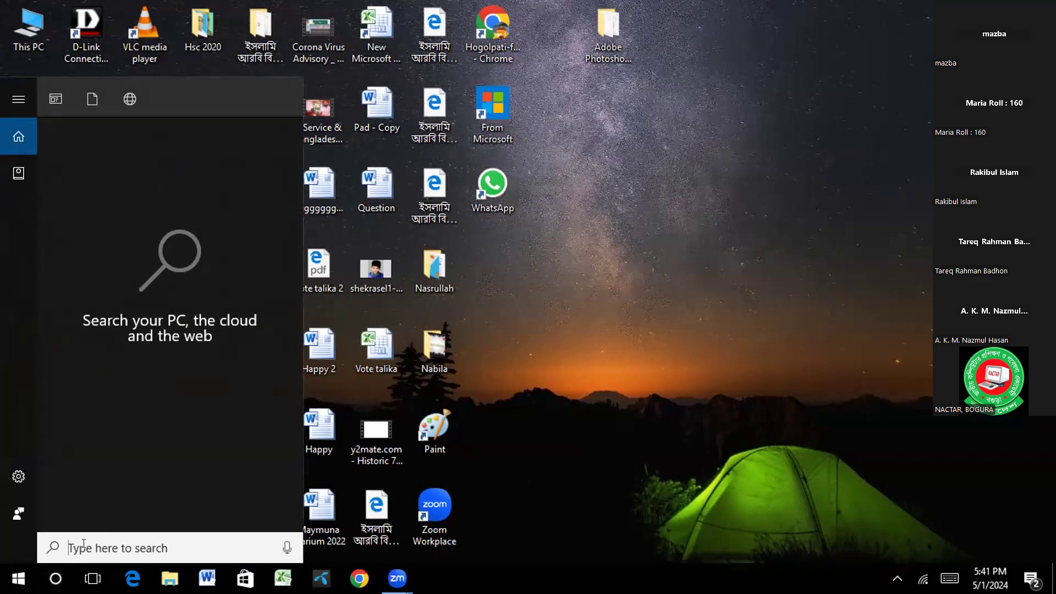
{"action": "type", "text": "no"}
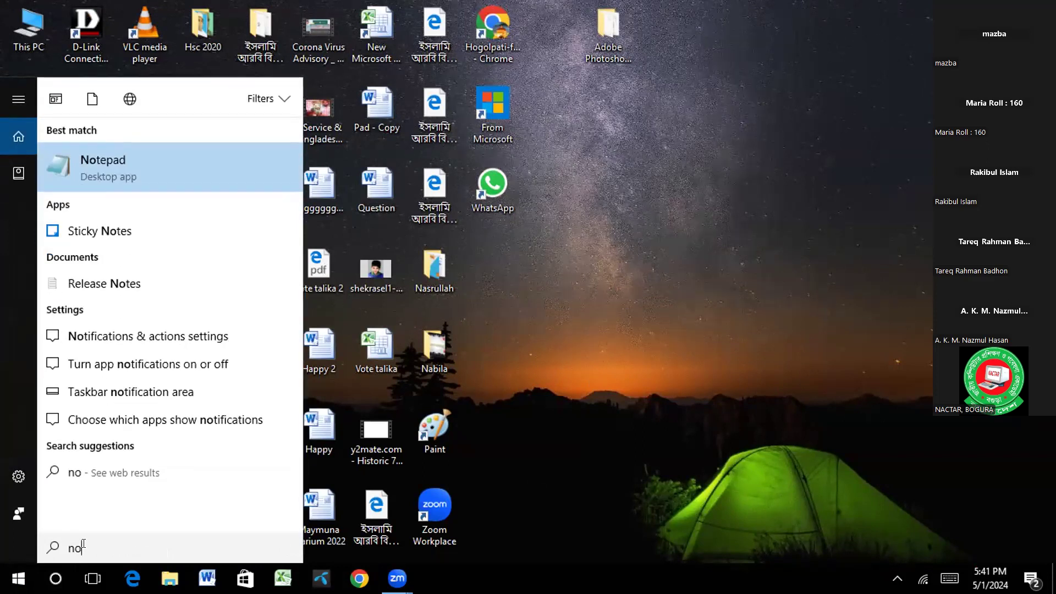
{"action": "key", "text": "Return"}
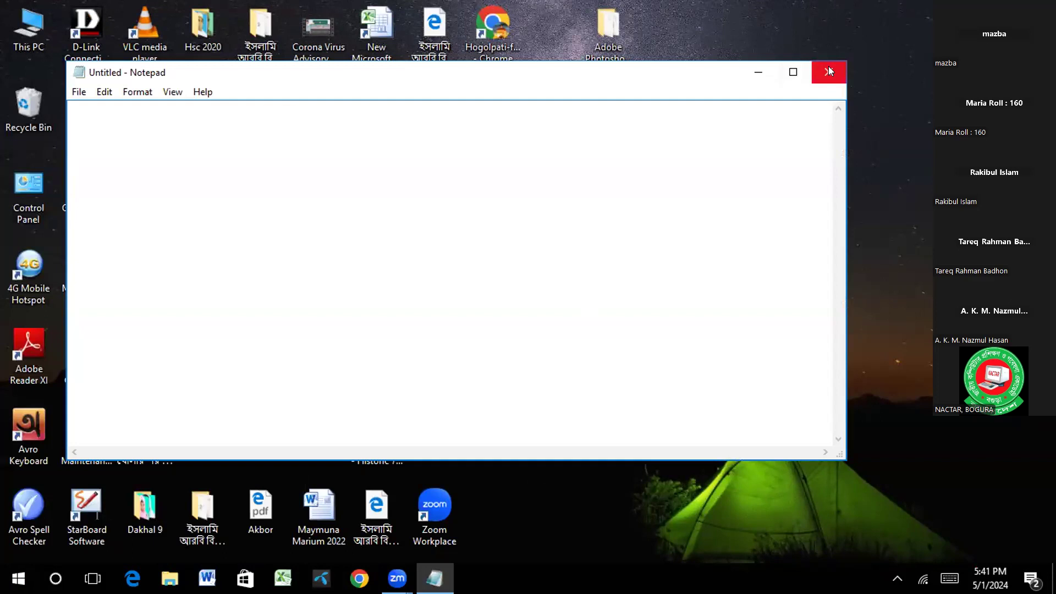
{"action": "left_click", "coordinate": [830, 70]}
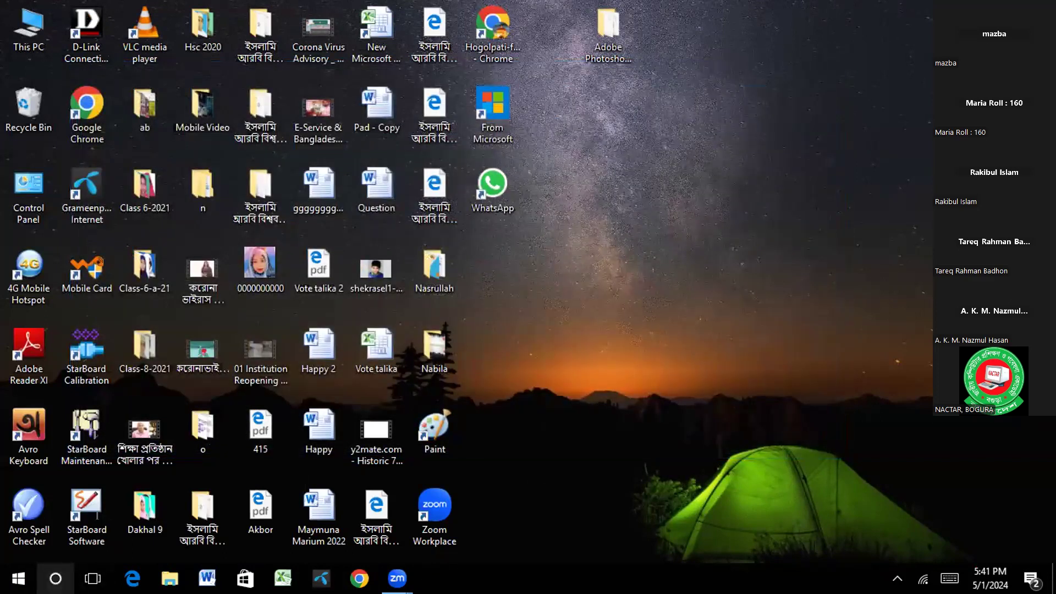
Search Windows for "cont", open Control Panel's uninstall list to check for remaining Photoshop entries, and close it.
{"action": "left_click", "coordinate": [55, 578]}
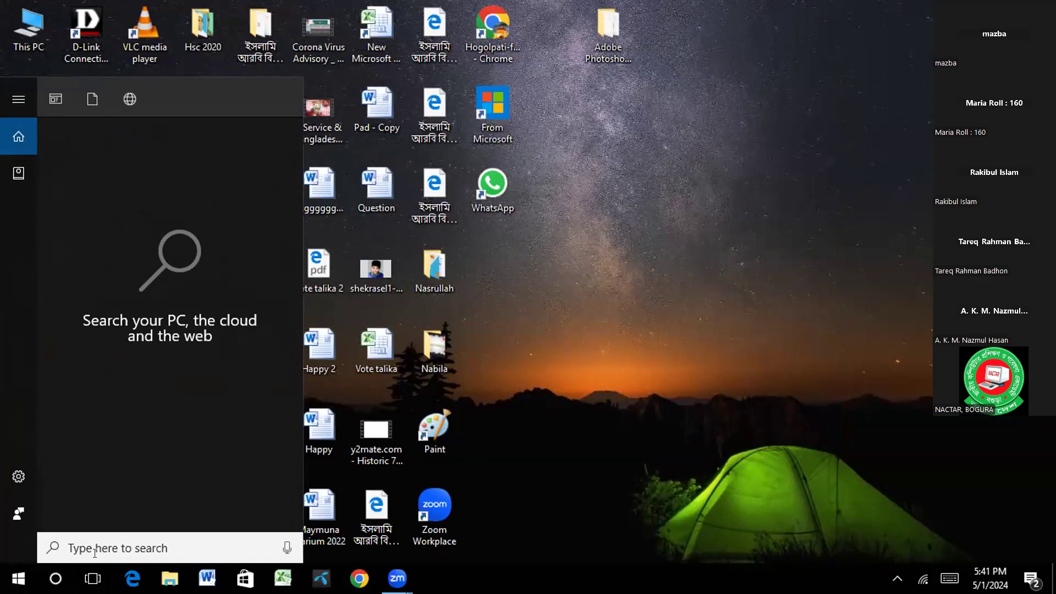
{"action": "type", "text": "cont"}
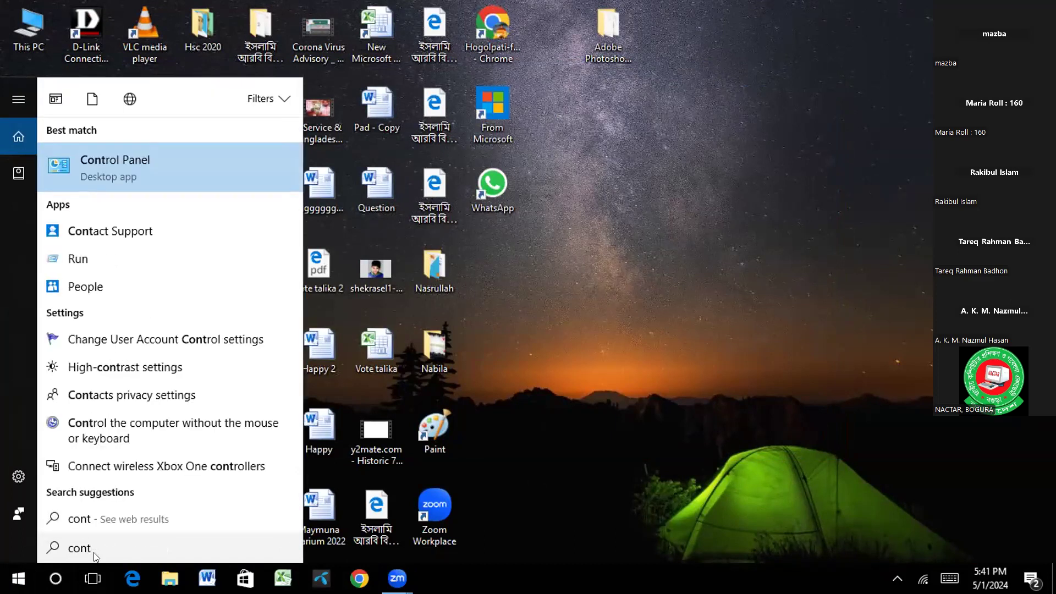
{"action": "key", "text": "Return"}
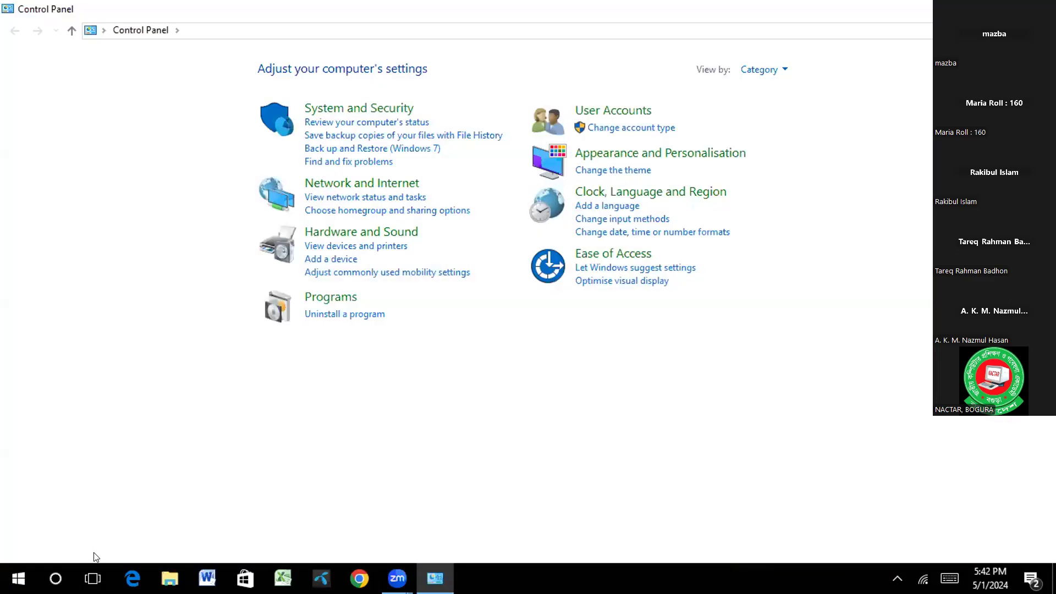
{"action": "left_click", "coordinate": [338, 312]}
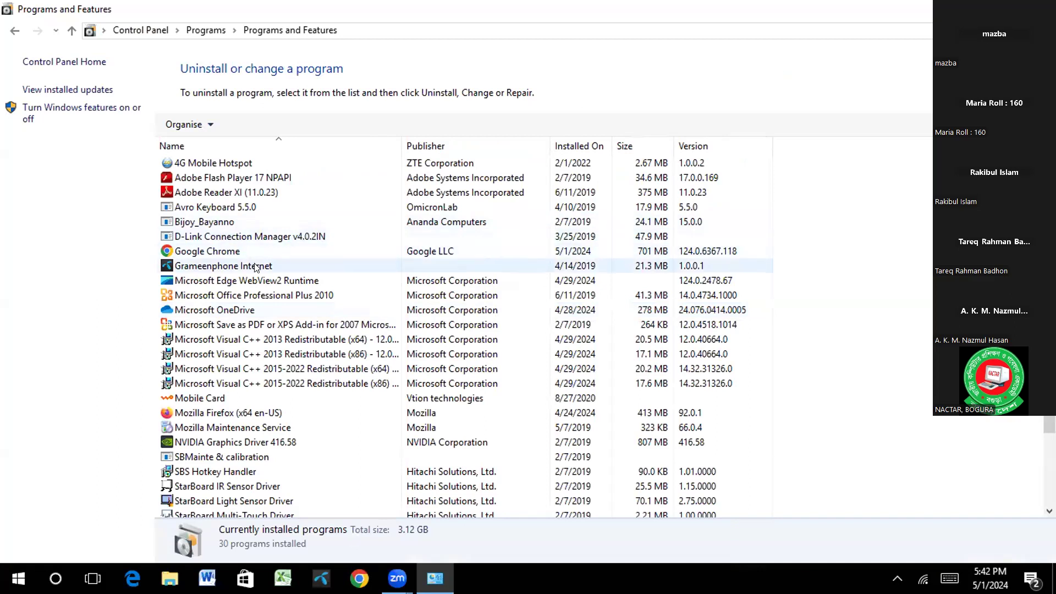
{"action": "scroll", "coordinate": [277, 330], "scroll_direction": "down", "scroll_amount": 3}
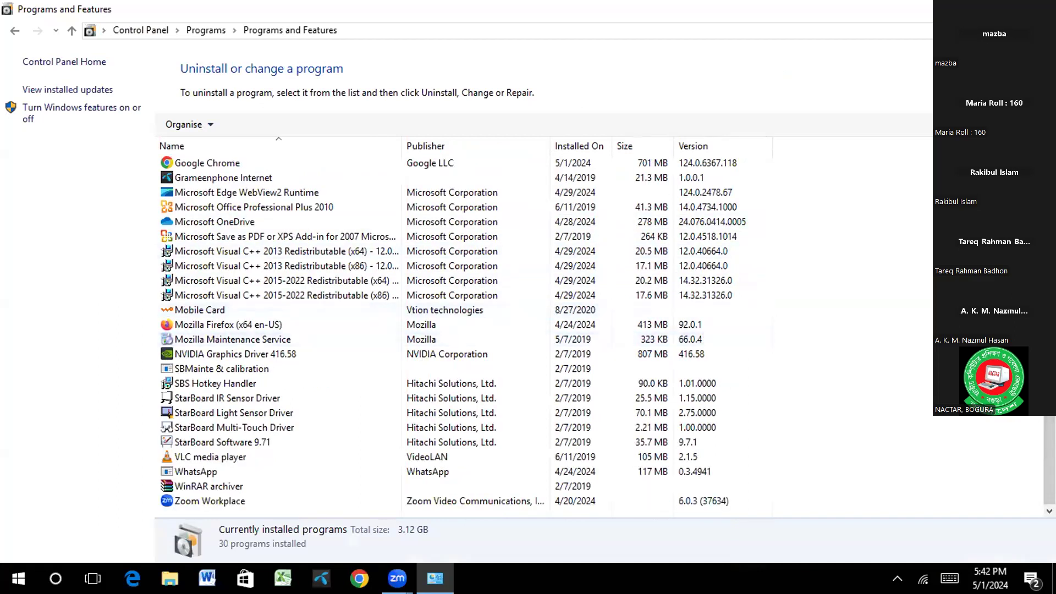
{"action": "key", "text": "alt+F4"}
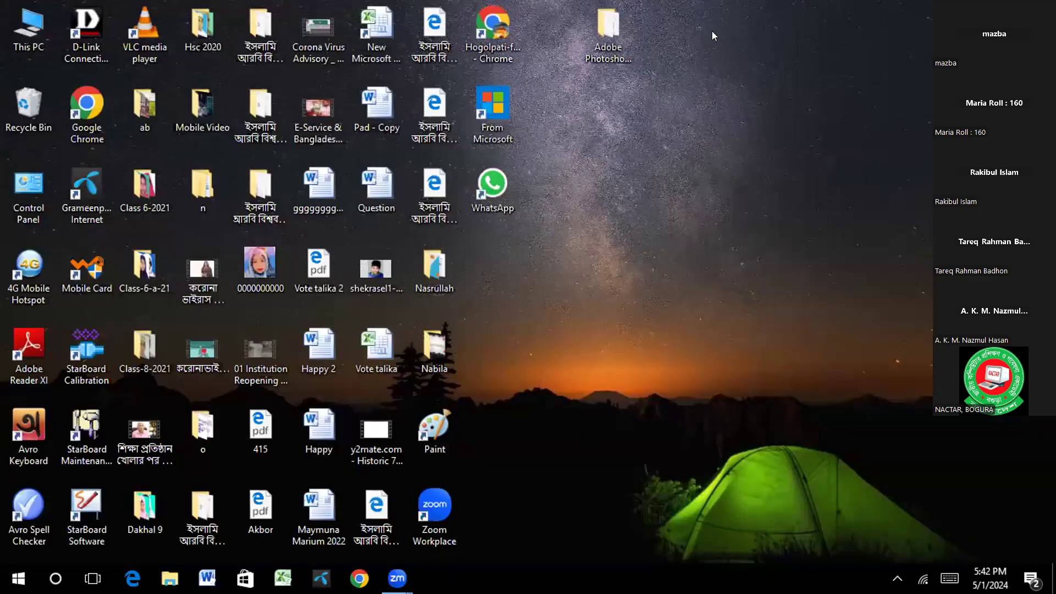
Open the Adobe Photoshop 2024 folder on the desktop and mount its Adobe.Photoshop.2024.Multilingual disc image.
{"action": "left_click", "coordinate": [606, 32]}
{"action": "double_click", "coordinate": [606, 28]}
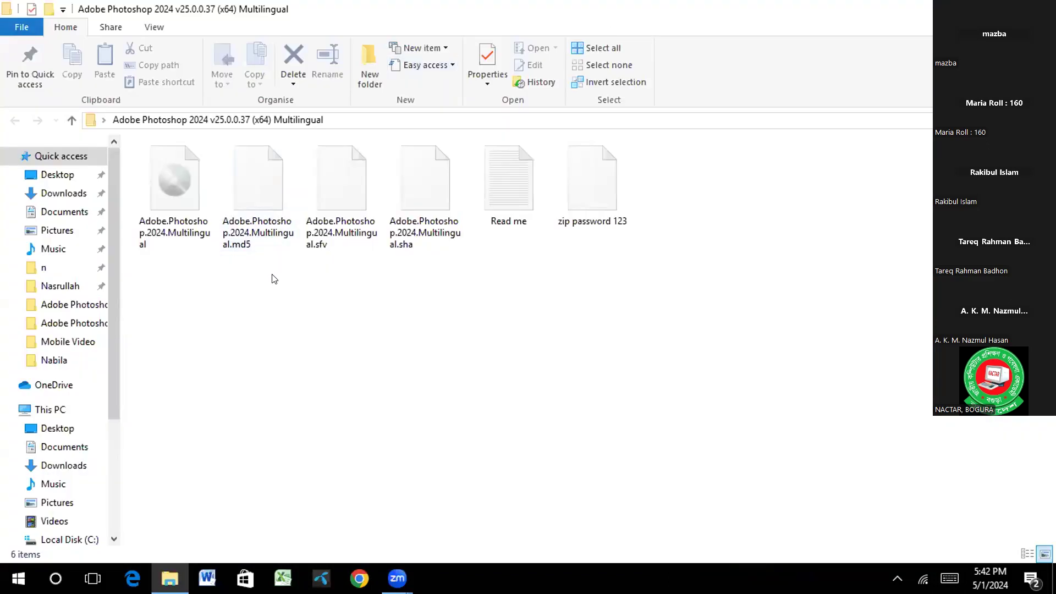
{"action": "double_click", "coordinate": [177, 239]}
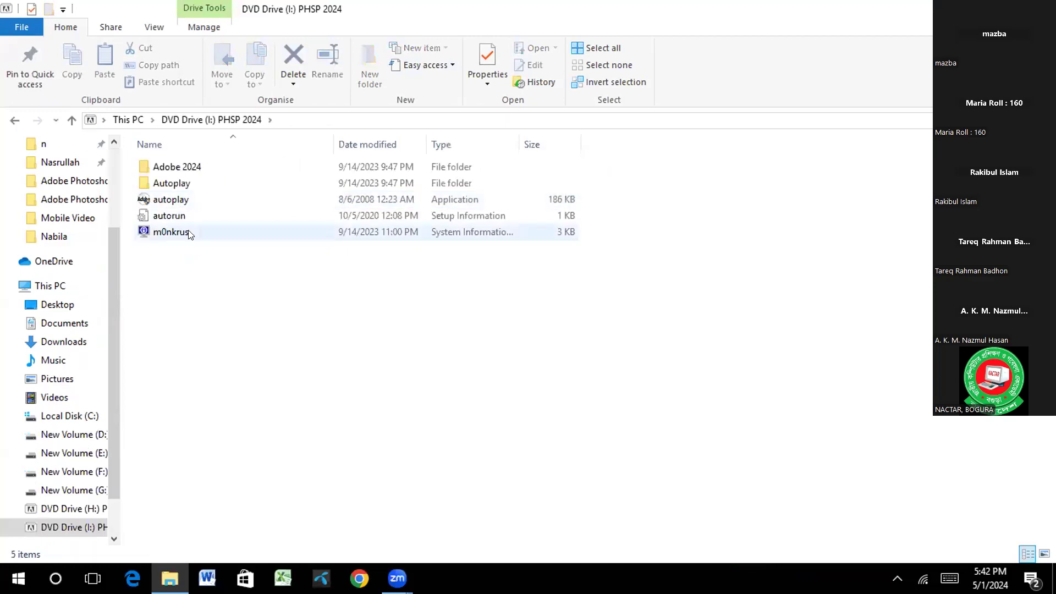
Run autoplay from the mounted PHSP 2024 drive, allow it, and try to start the Photoshop 2024 installation.
{"action": "left_click", "coordinate": [176, 198]}
{"action": "double_click", "coordinate": [176, 198]}
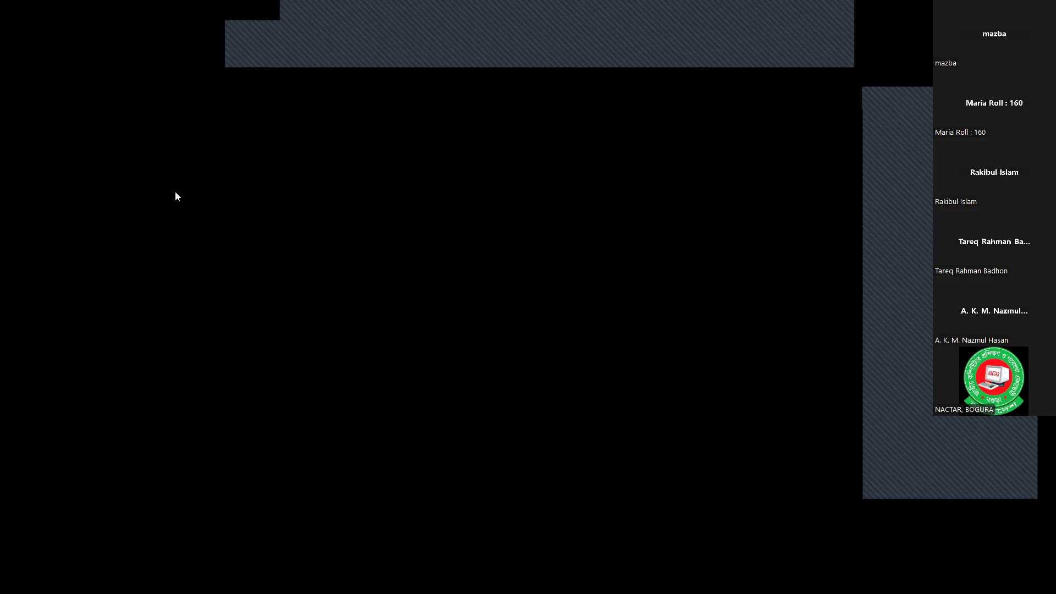
{"action": "left_click", "coordinate": [558, 316]}
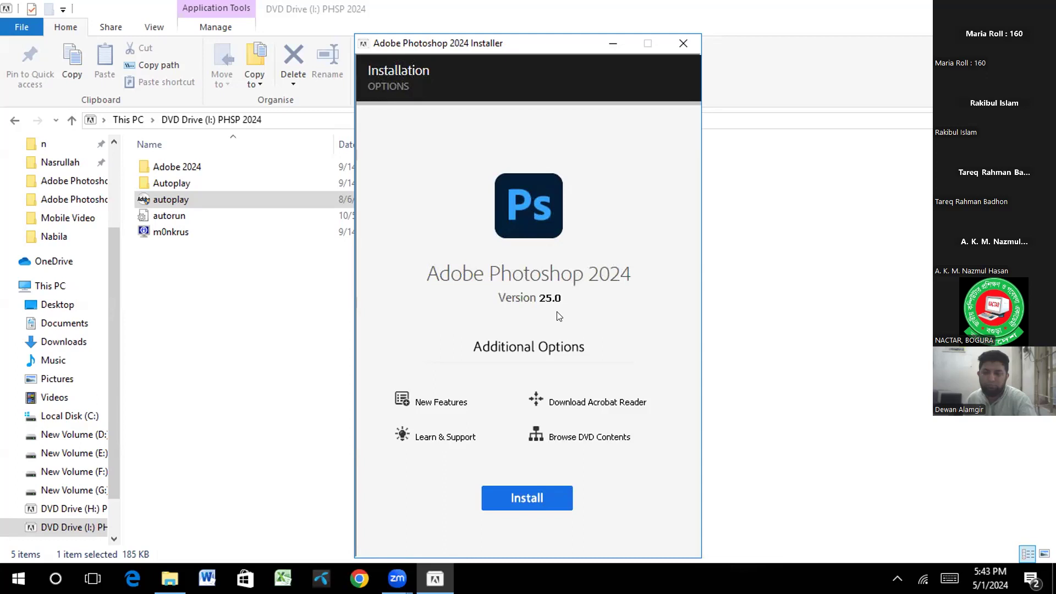
{"action": "left_click", "coordinate": [512, 501]}
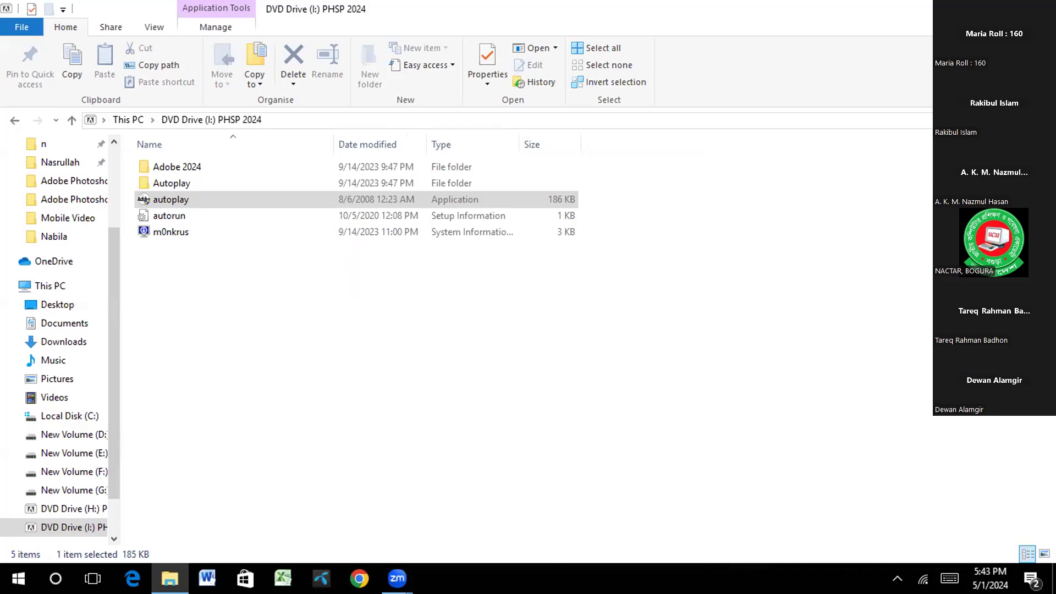
Return to the mounted PHSP 2024 drive, open its Adobe 2024 folder and minimise the window.
{"action": "key", "text": "super+d"}
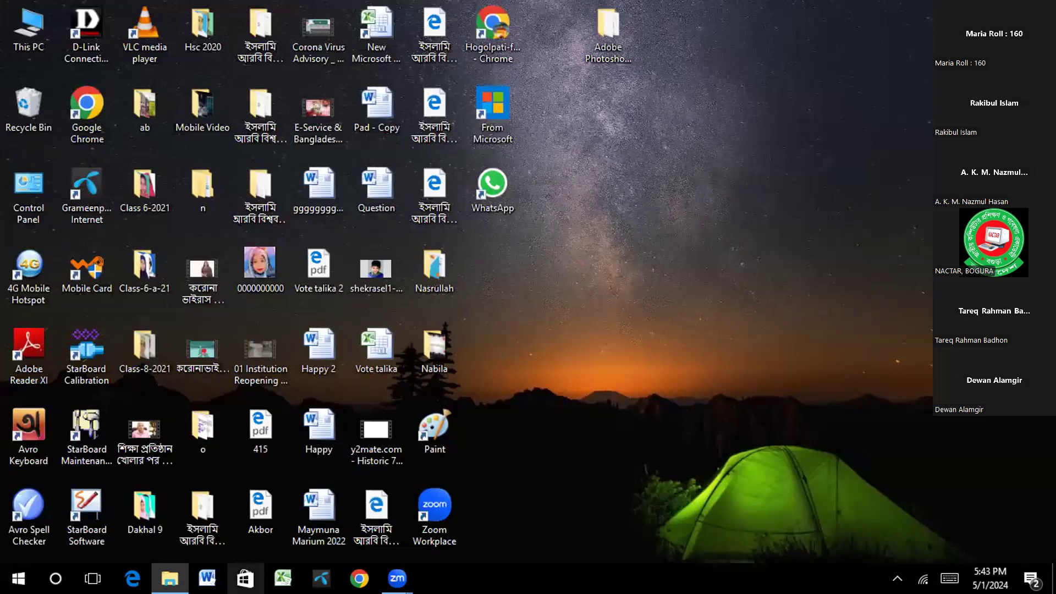
{"action": "left_click", "coordinate": [169, 577]}
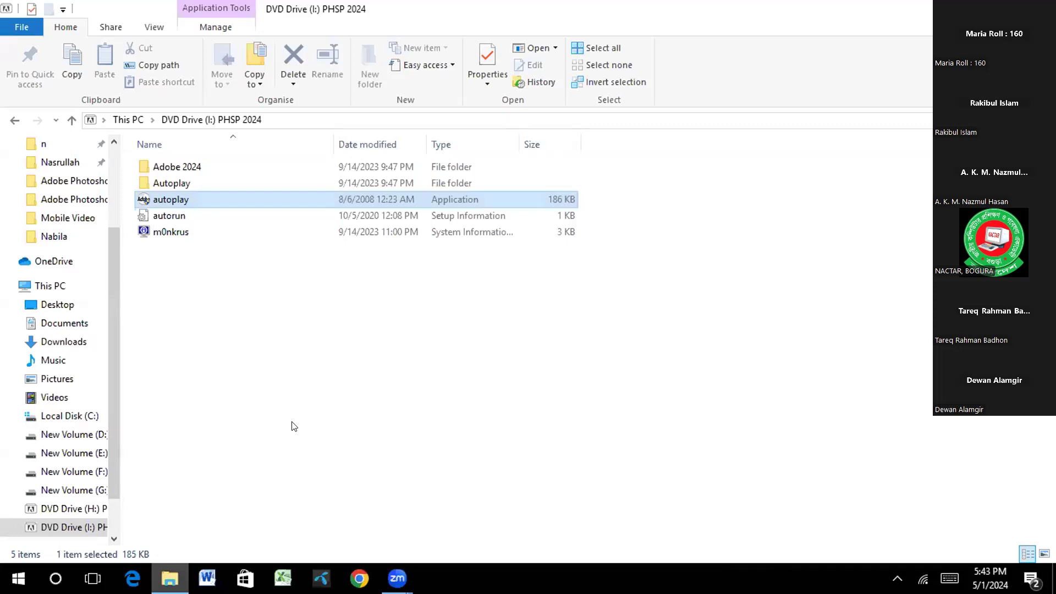
{"action": "double_click", "coordinate": [177, 166]}
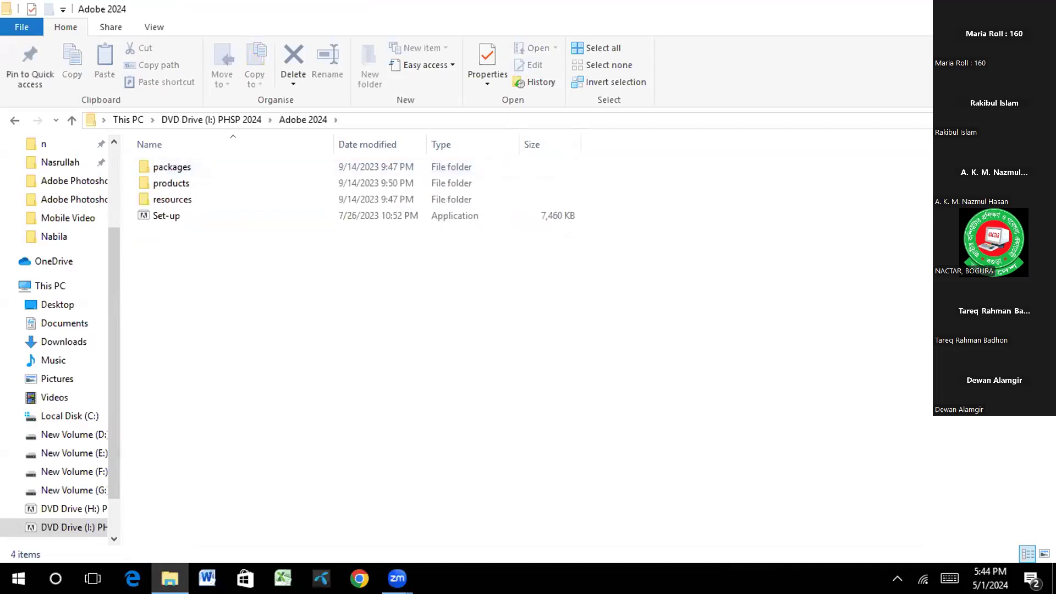
{"action": "left_click", "coordinate": [967, 9]}
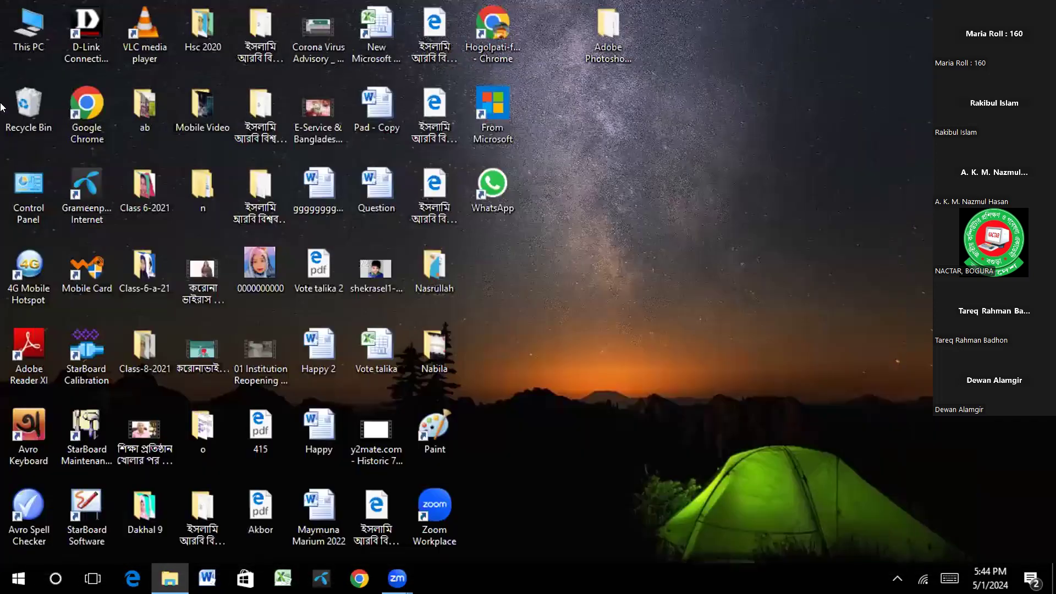
View the computer's system properties to examine its Windows edition, processor and memory, and close them.
{"action": "right_click", "coordinate": [26, 36]}
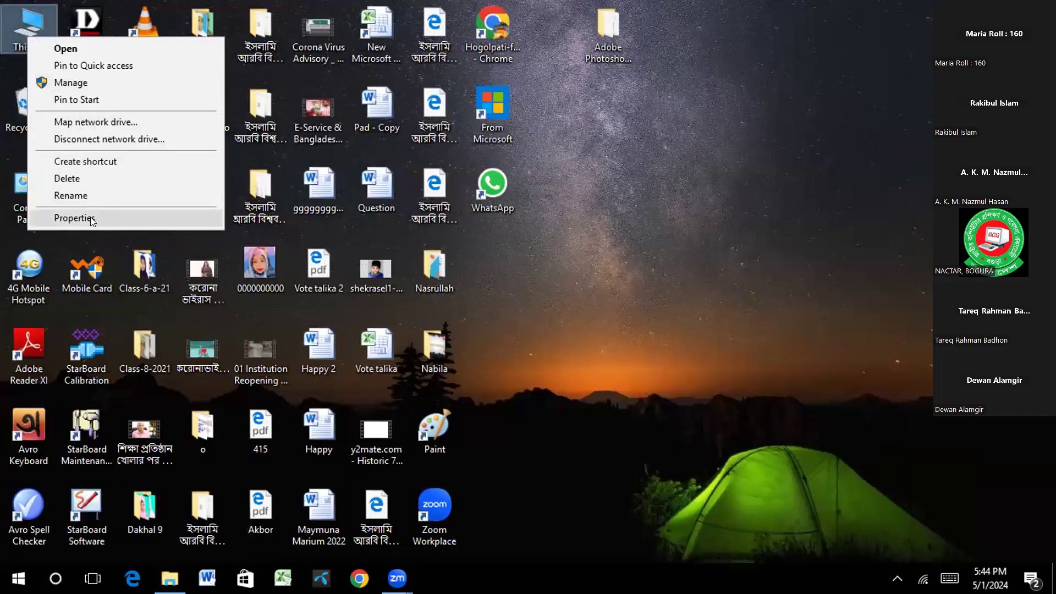
{"action": "left_click", "coordinate": [74, 218]}
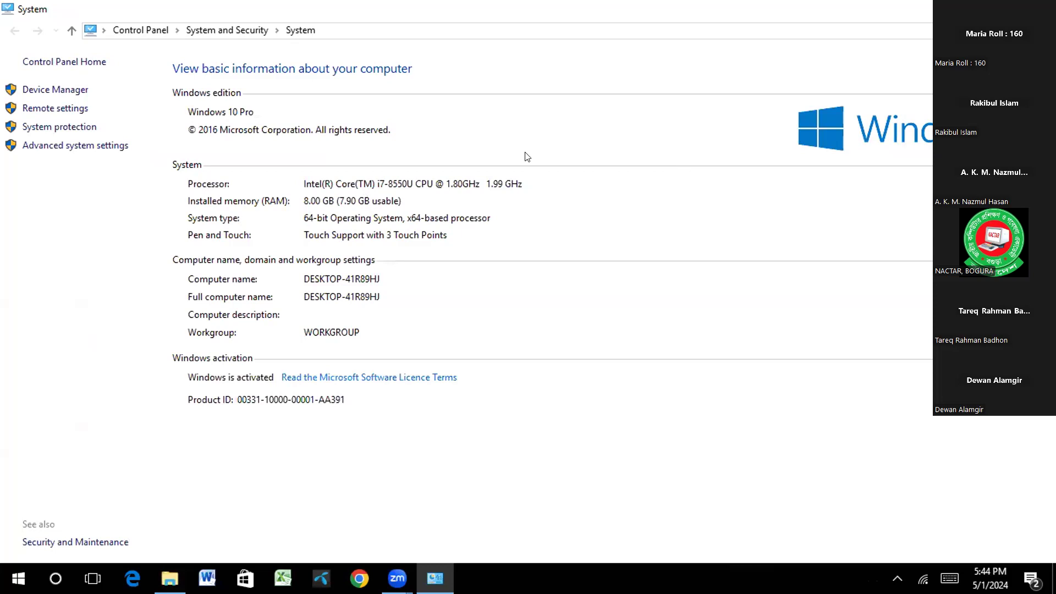
{"action": "left_click", "coordinate": [1040, 9]}
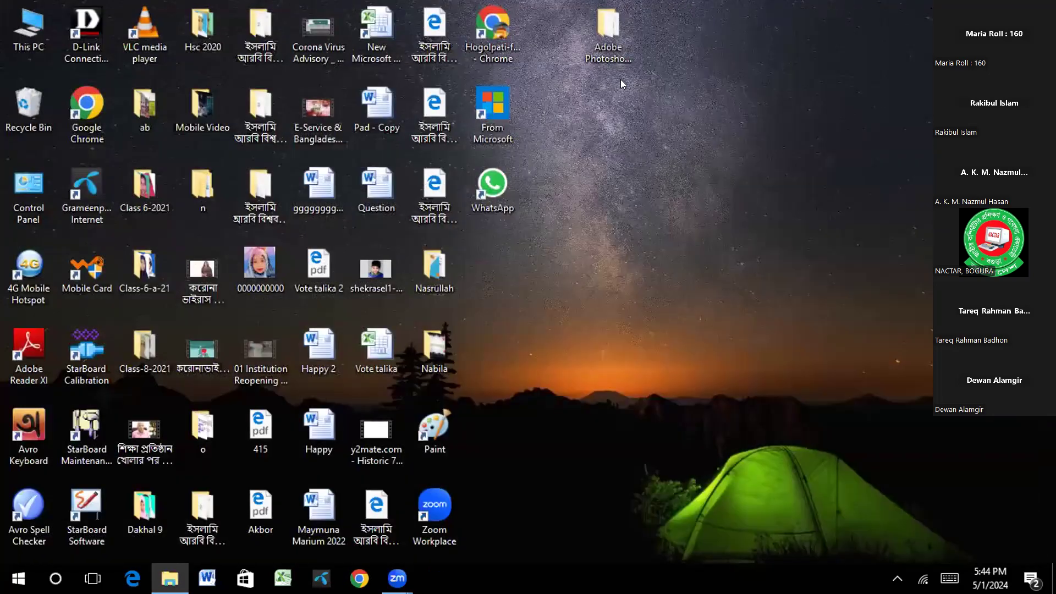
Return to the Adobe 2024 folder and run Set-up as administrator.
{"action": "left_click", "coordinate": [170, 578]}
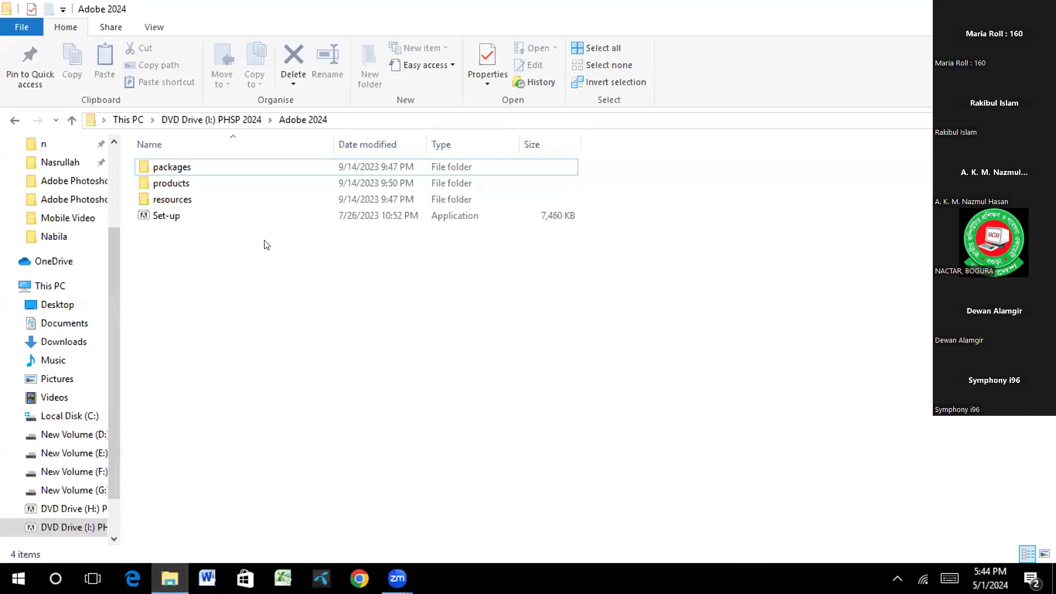
{"action": "double_click", "coordinate": [175, 215]}
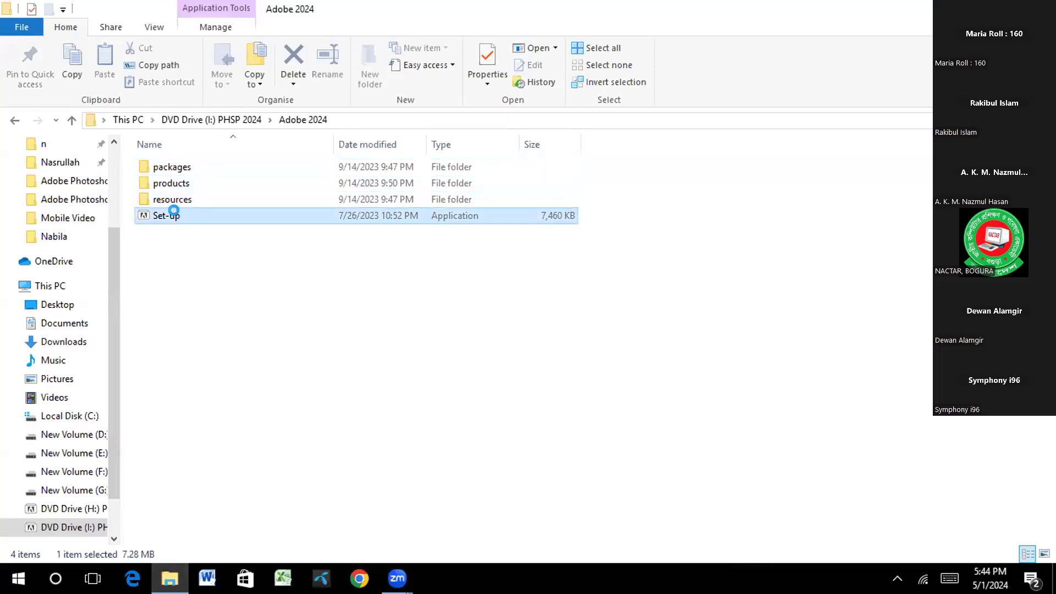
{"action": "right_click", "coordinate": [179, 217]}
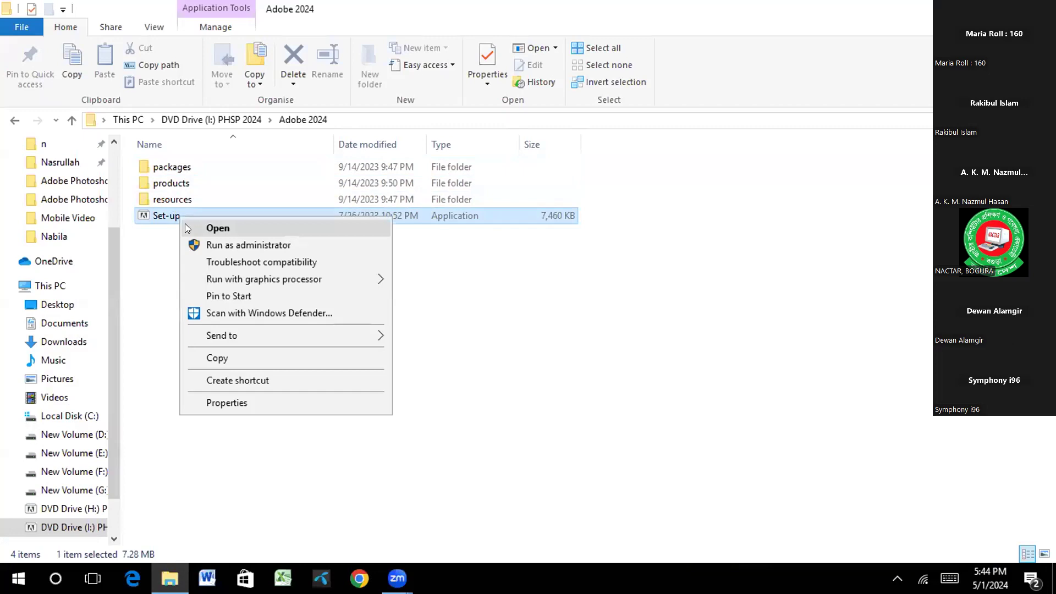
{"action": "left_click", "coordinate": [224, 242]}
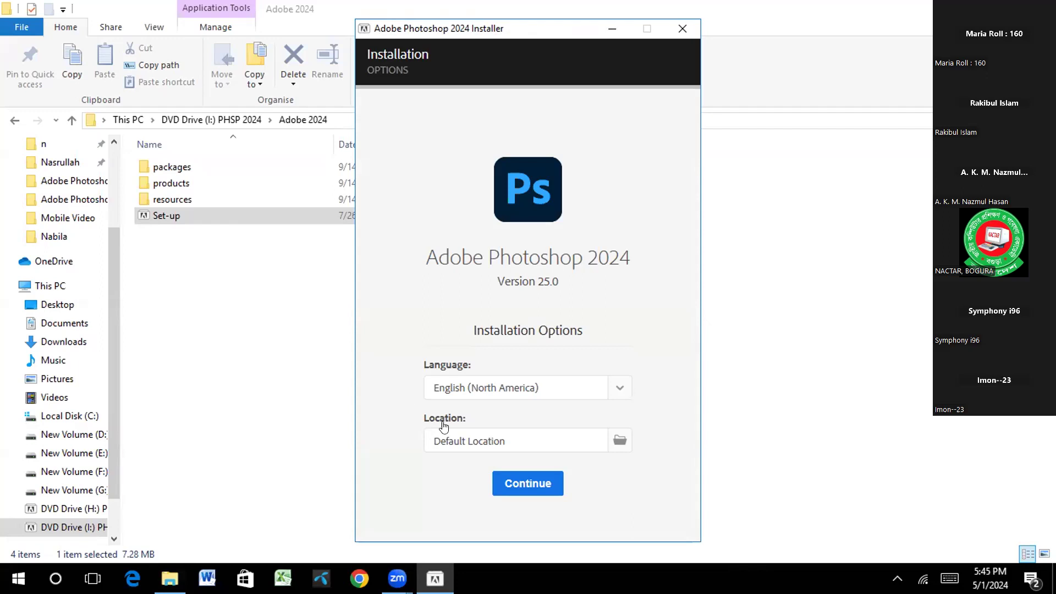
Set the installation location to a new folder named photoshop on New Volume (E:) and continue the installation.
{"action": "left_click", "coordinate": [622, 441]}
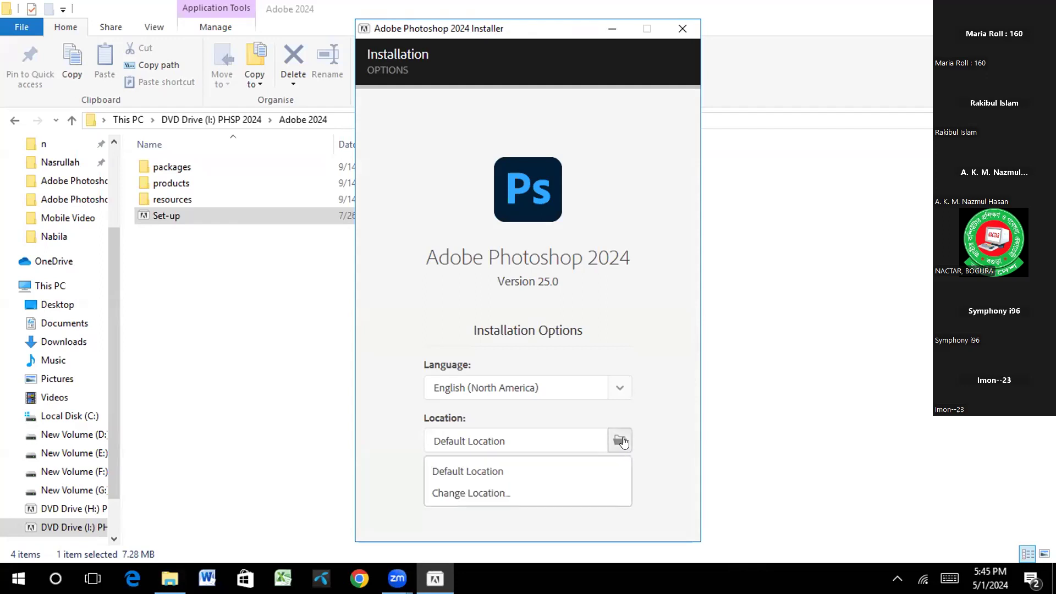
{"action": "left_click", "coordinate": [512, 493]}
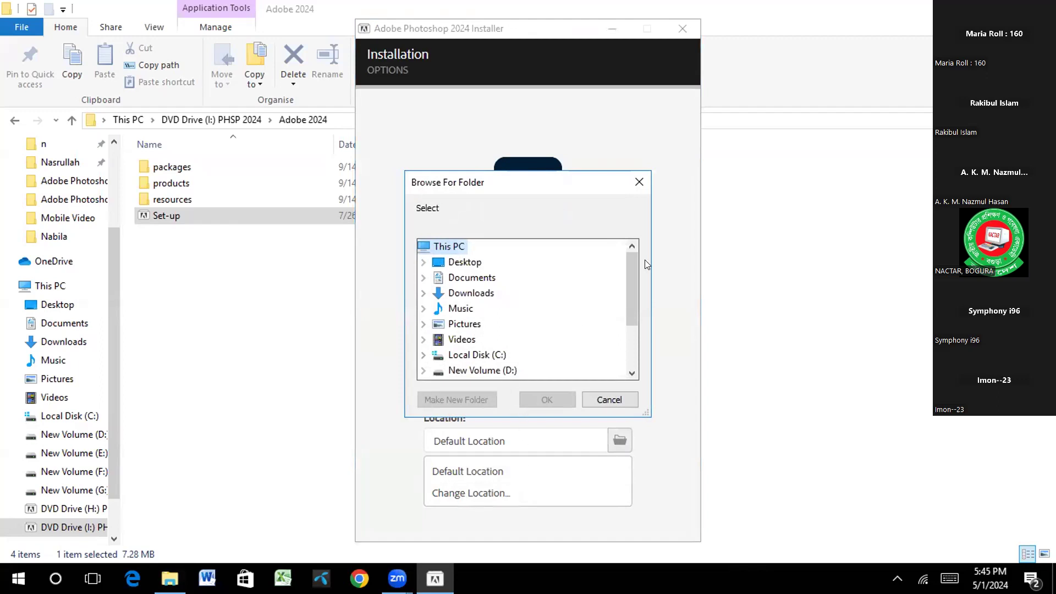
{"action": "left_click_drag", "start_coordinate": [627, 285], "coordinate": [633, 327]}
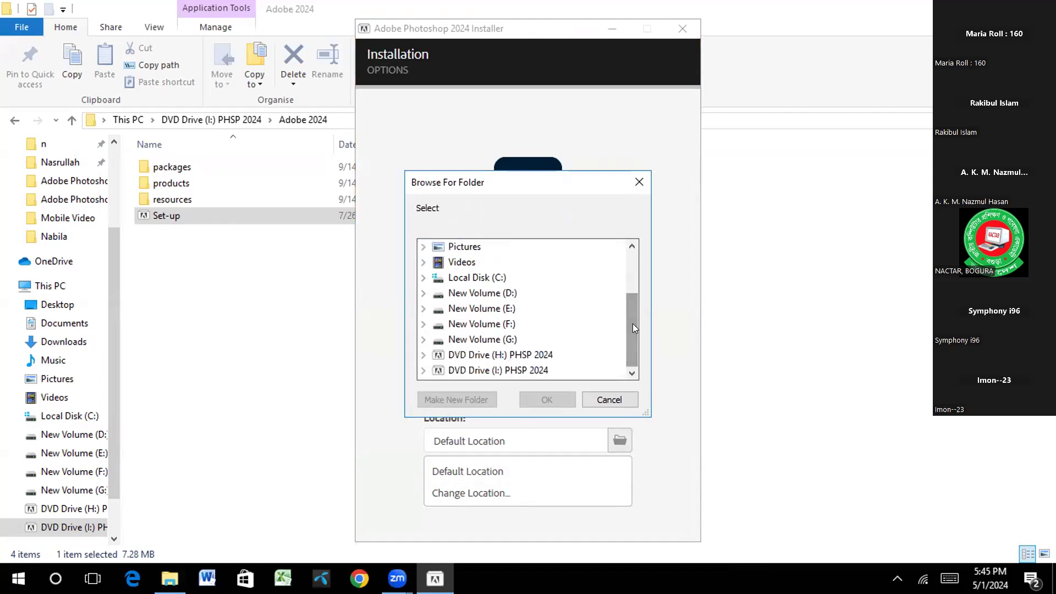
{"action": "left_click", "coordinate": [493, 309]}
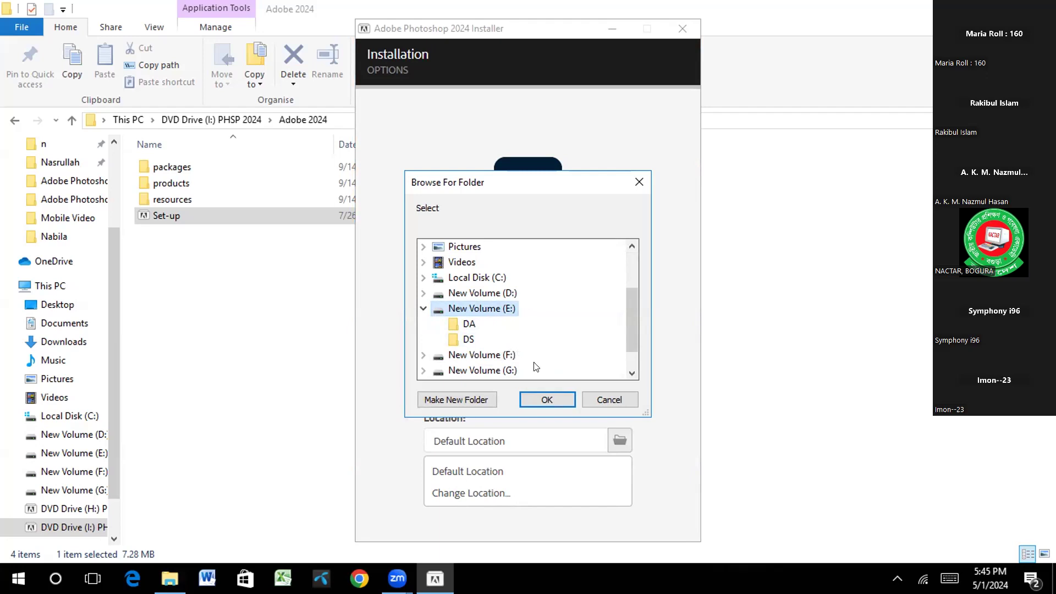
{"action": "left_click", "coordinate": [452, 399]}
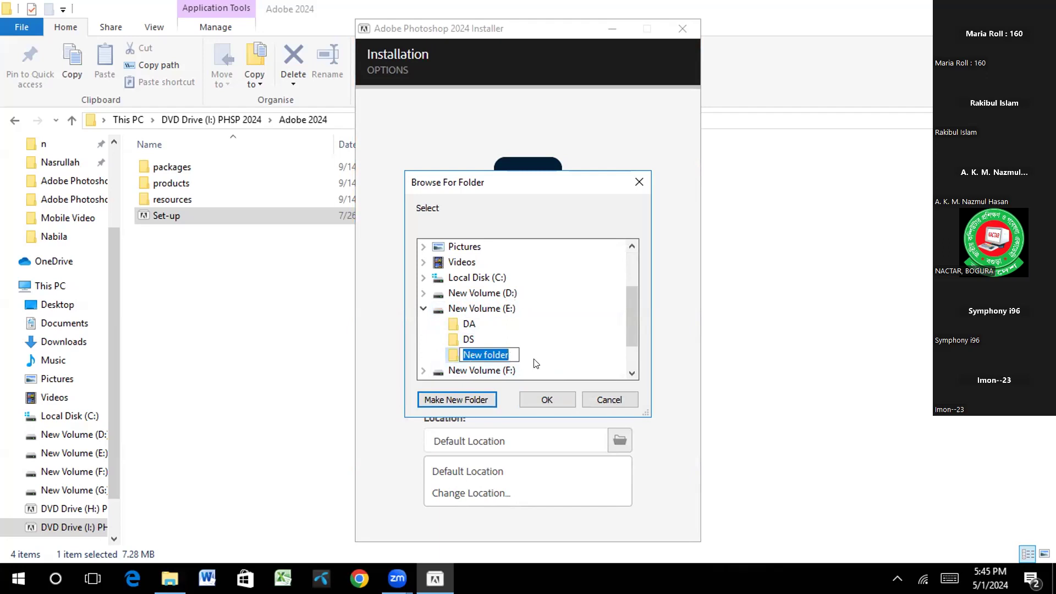
{"action": "type", "text": "ph"}
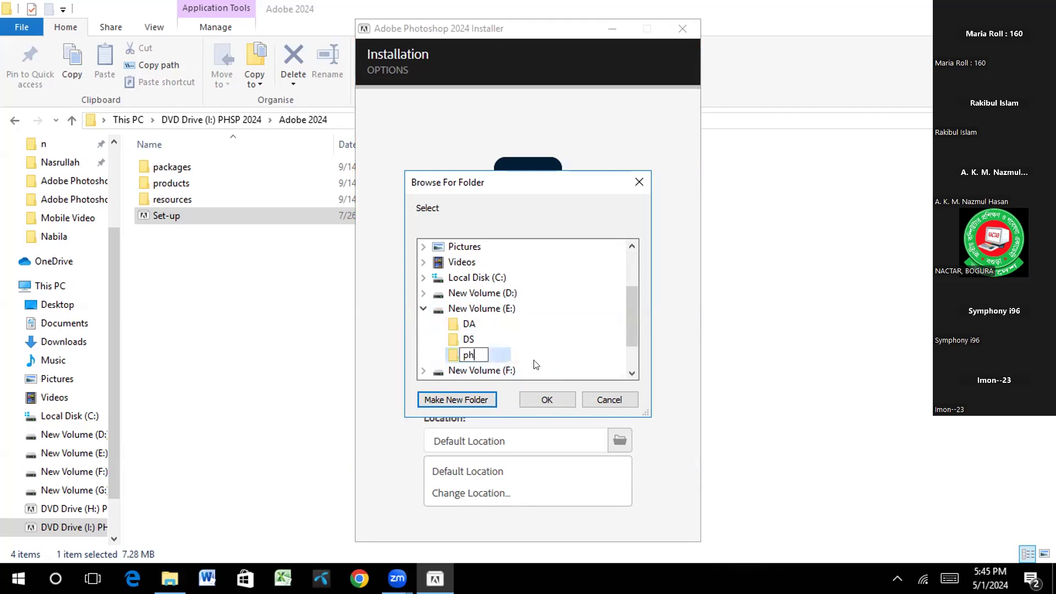
{"action": "type", "text": "ot"}
{"action": "type", "text": "shop"}
{"action": "left_click", "coordinate": [545, 399]}
{"action": "left_click", "coordinate": [545, 398]}
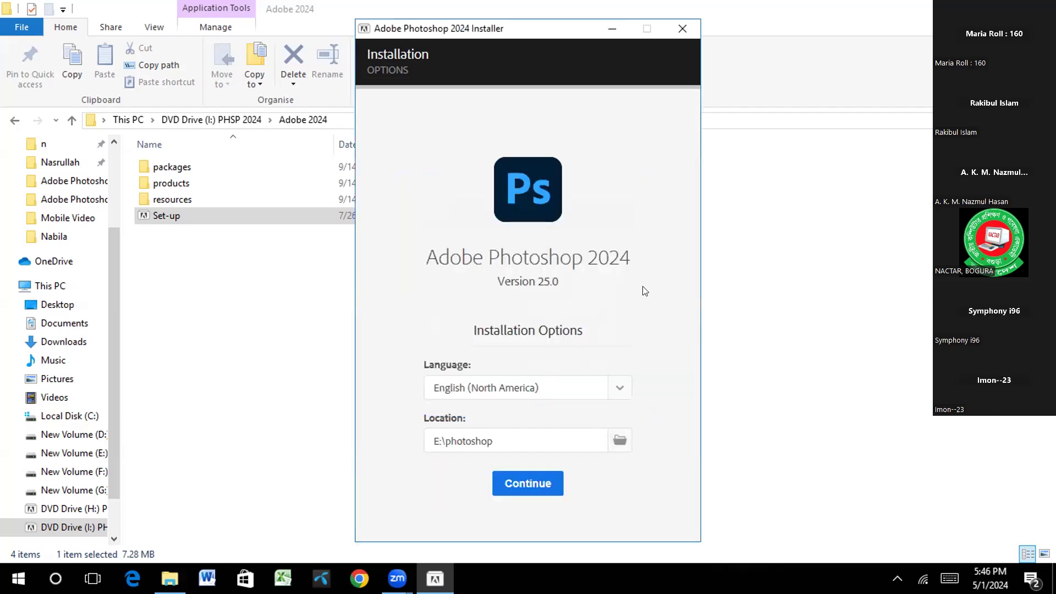
{"action": "left_click", "coordinate": [529, 486]}
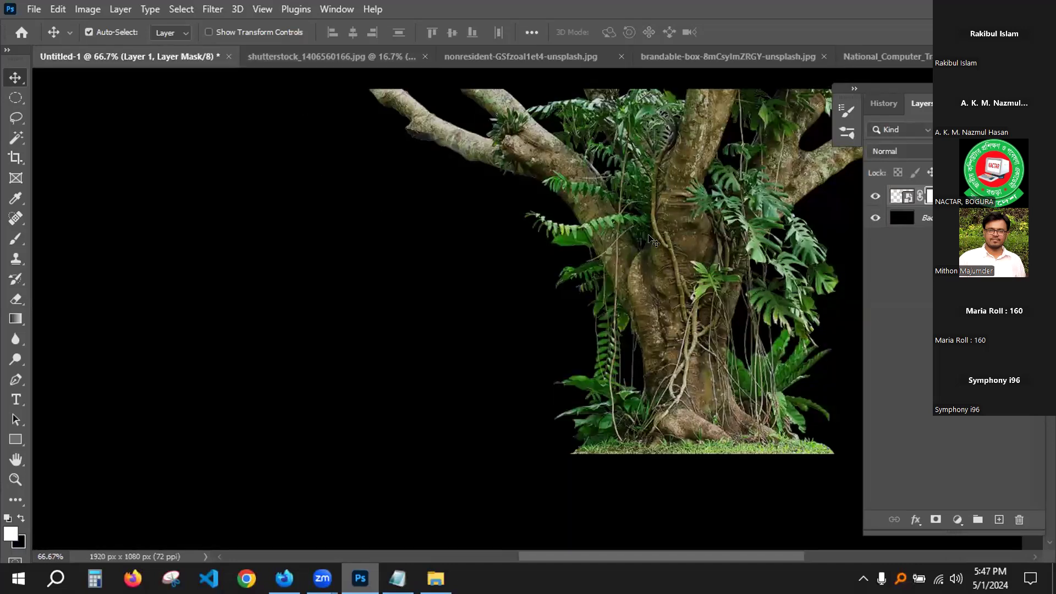
Fill the Background layer behind the cut-out tree with the white foreground colour.
{"action": "scroll", "coordinate": [658, 270], "scroll_direction": "down", "scroll_amount": 2}
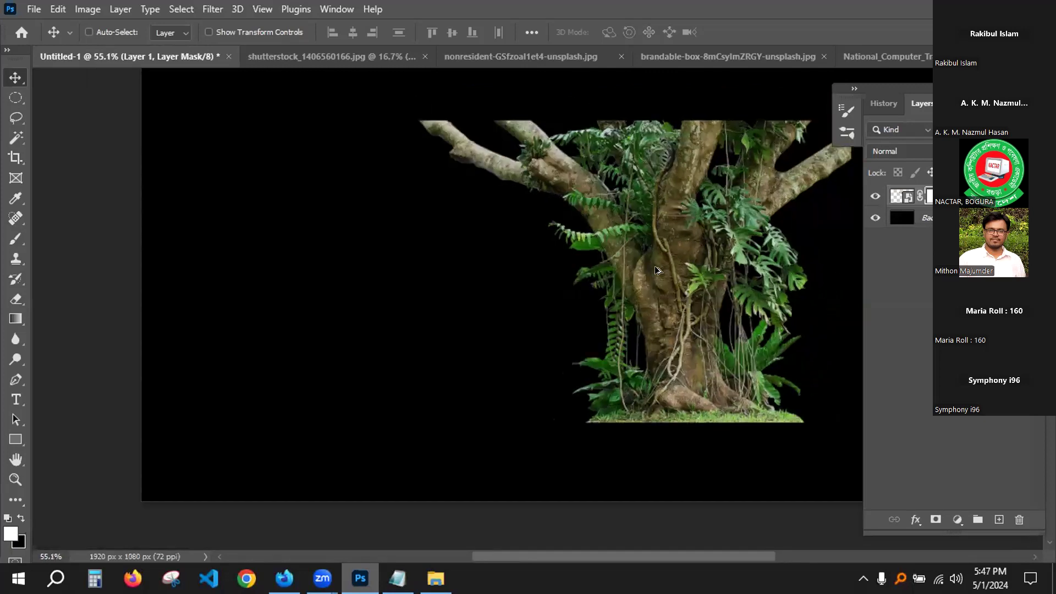
{"action": "left_click_drag", "start_coordinate": [668, 315], "coordinate": [560, 349]}
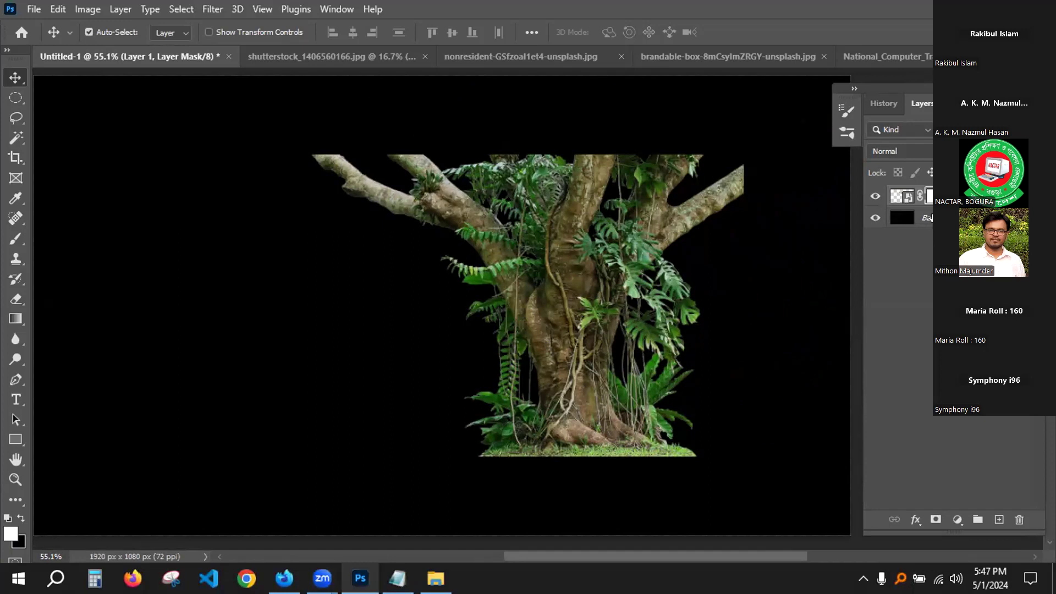
{"action": "left_click", "coordinate": [960, 218]}
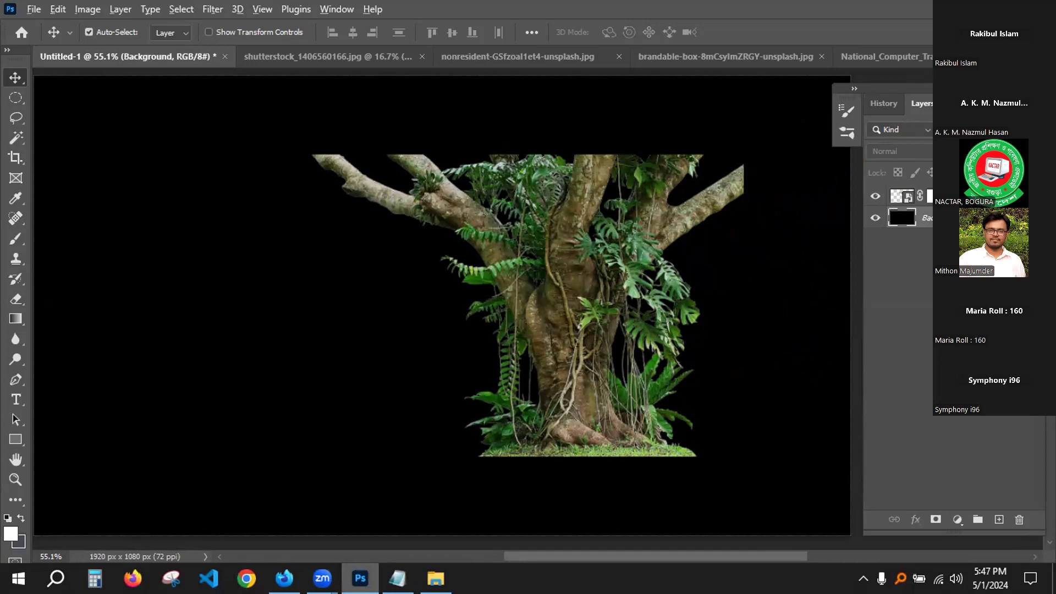
{"action": "key", "text": "alt+BackSpace"}
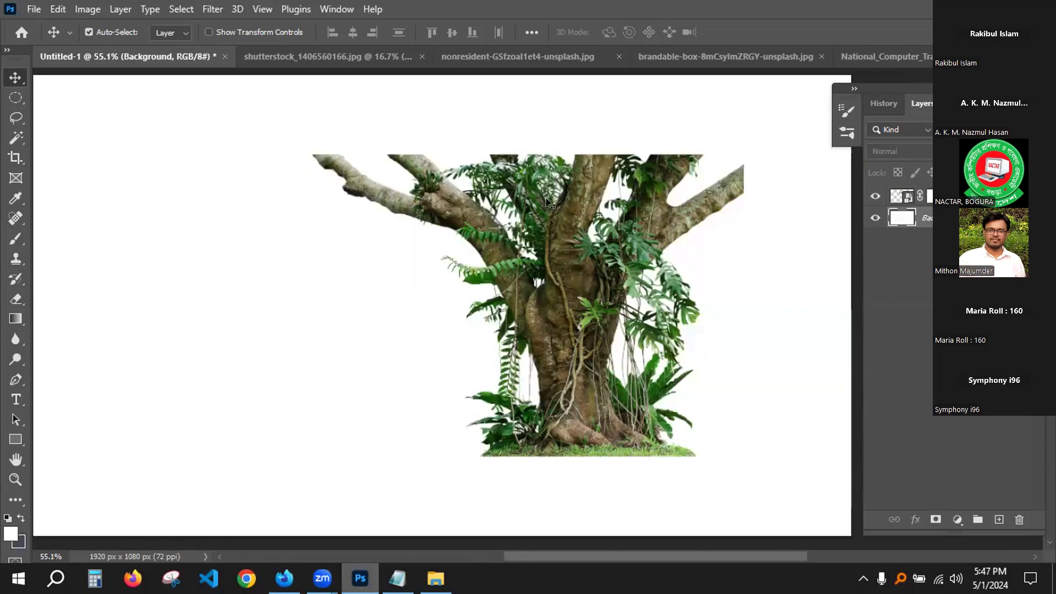
Paint black on Layer 1's mask with the 40 px Soft Round brush to hide the grass edge along the tree's base.
{"action": "key", "text": "ctrl+space"}
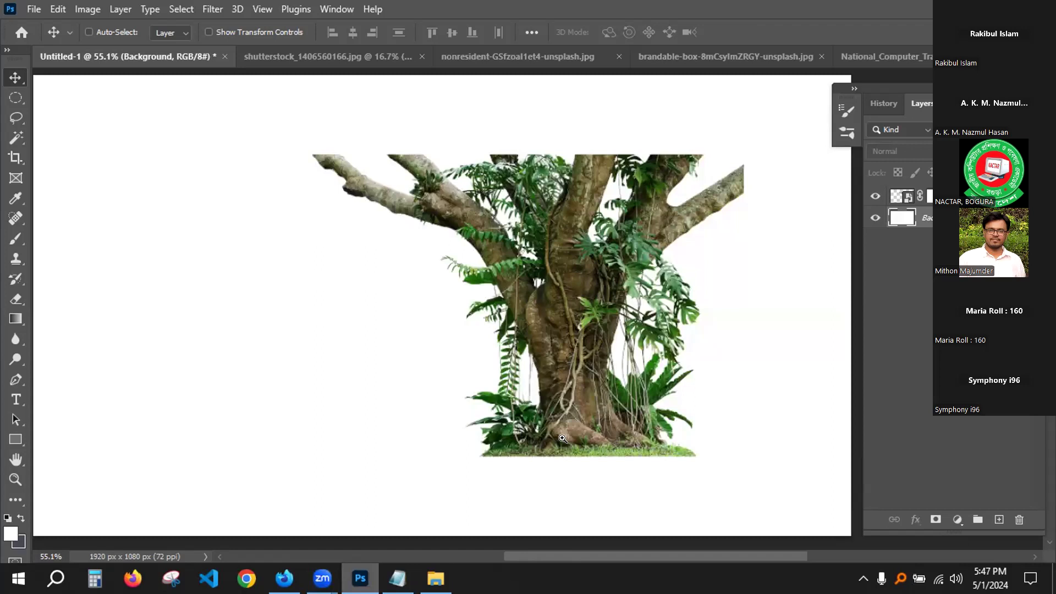
{"action": "left_click", "coordinate": [576, 413]}
{"action": "left_click", "coordinate": [576, 413]}
{"action": "left_click", "coordinate": [576, 415]}
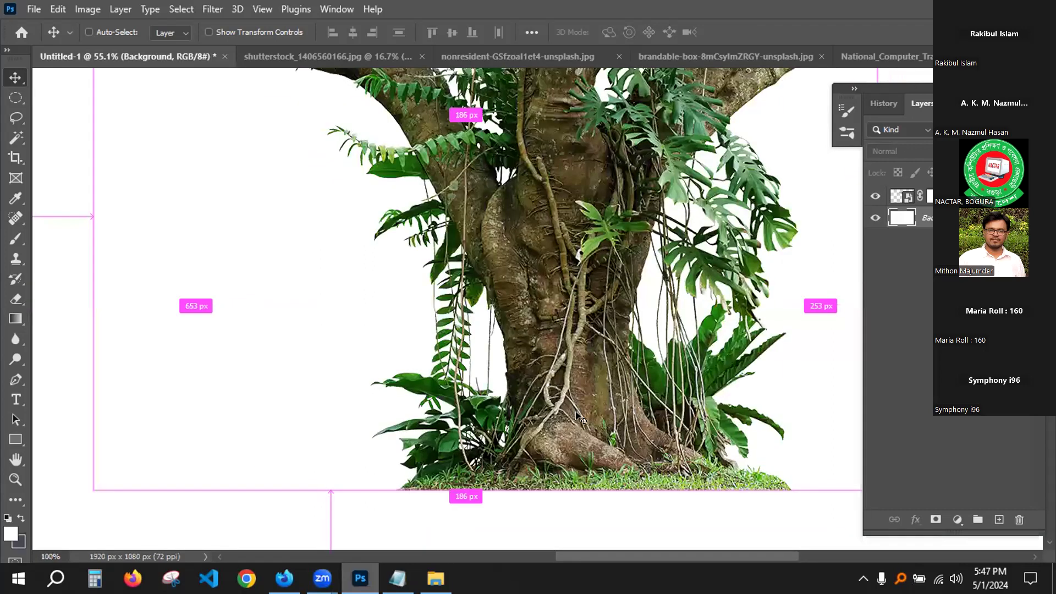
{"action": "left_click", "coordinate": [583, 419]}
{"action": "left_click_drag", "start_coordinate": [617, 418], "coordinate": [547, 265]}
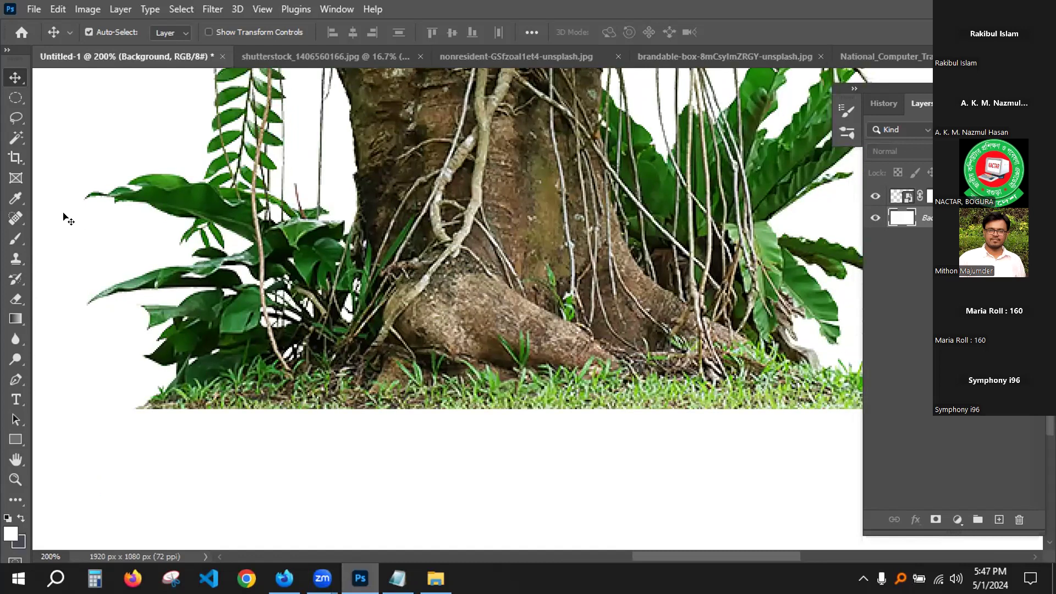
{"action": "left_click", "coordinate": [16, 242]}
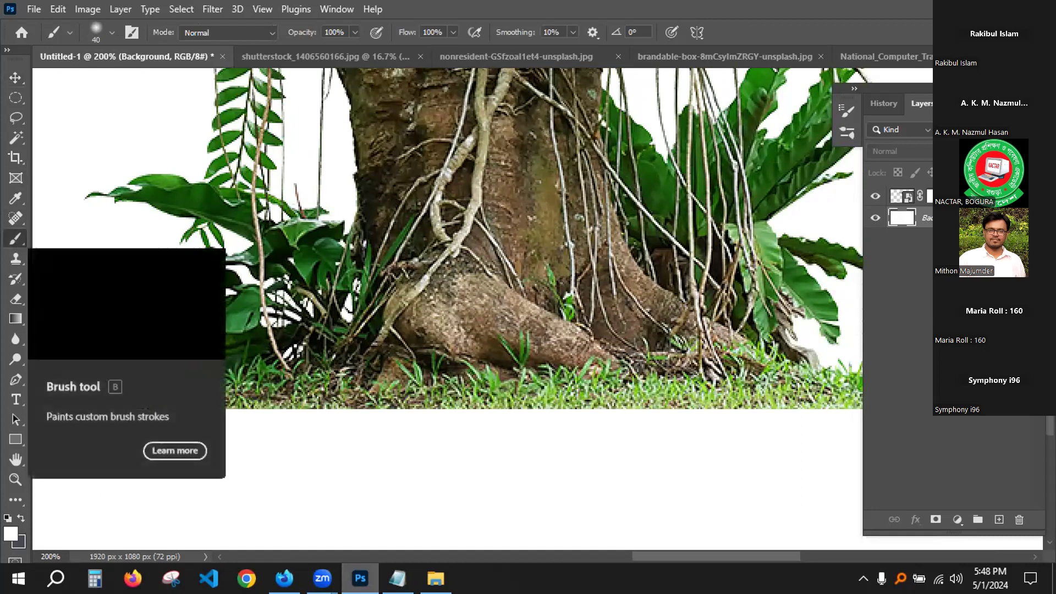
{"action": "left_click", "coordinate": [931, 197]}
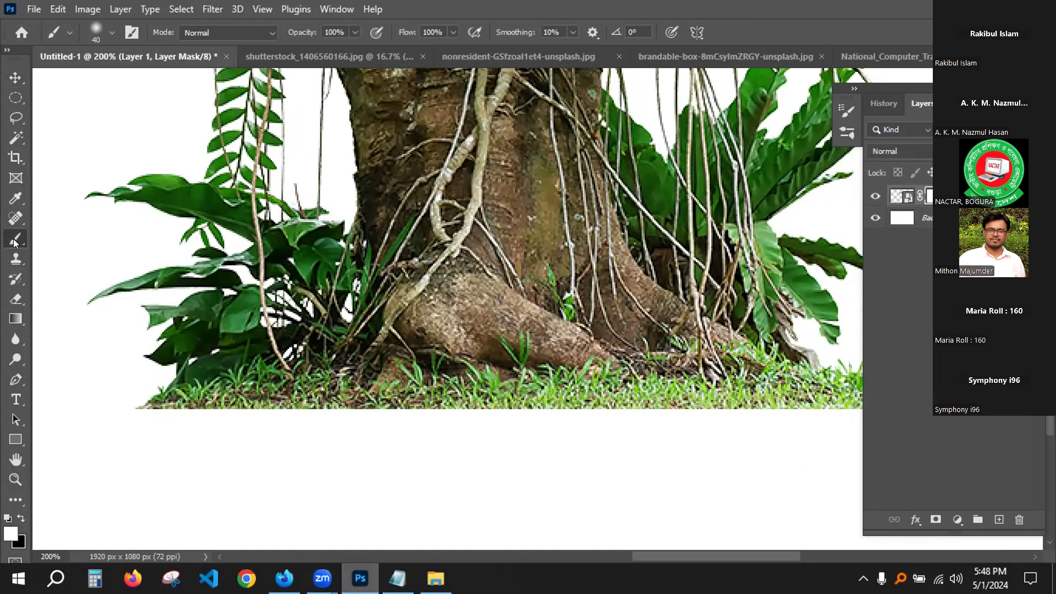
{"action": "left_click", "coordinate": [108, 31]}
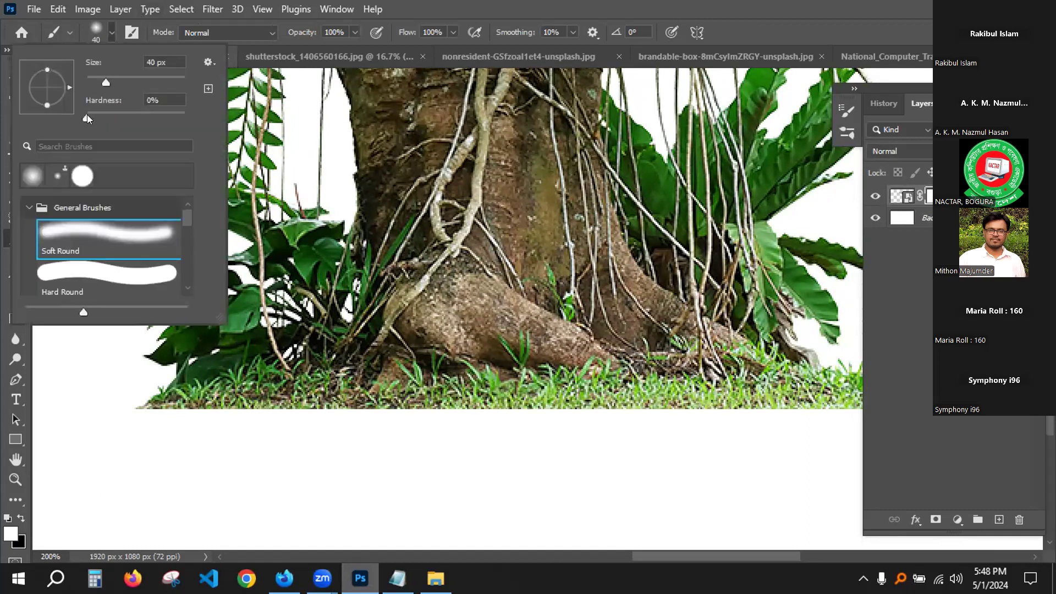
{"action": "left_click", "coordinate": [48, 452]}
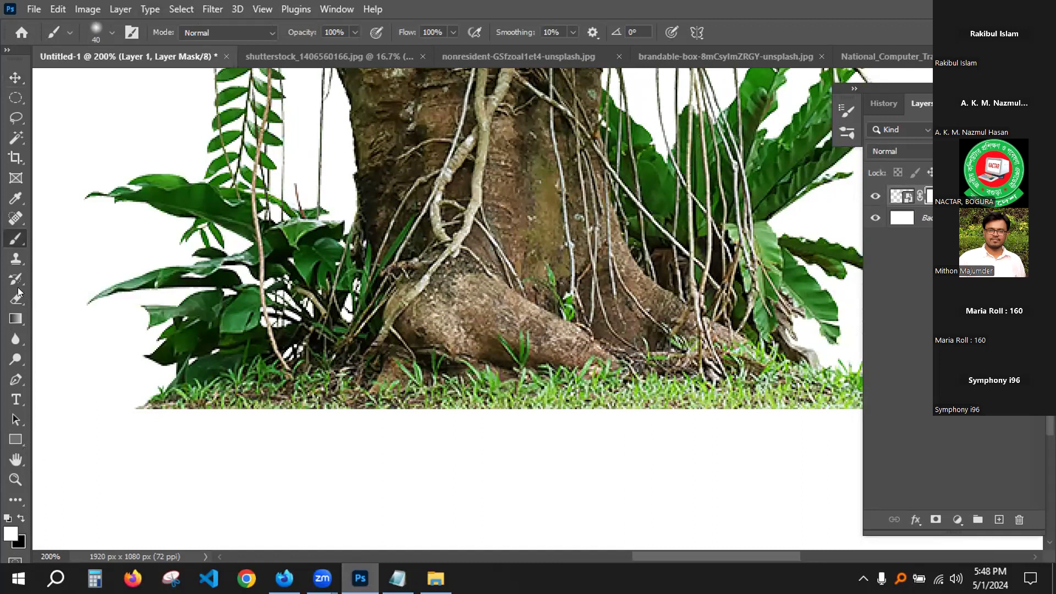
{"action": "left_click", "coordinate": [6, 49]}
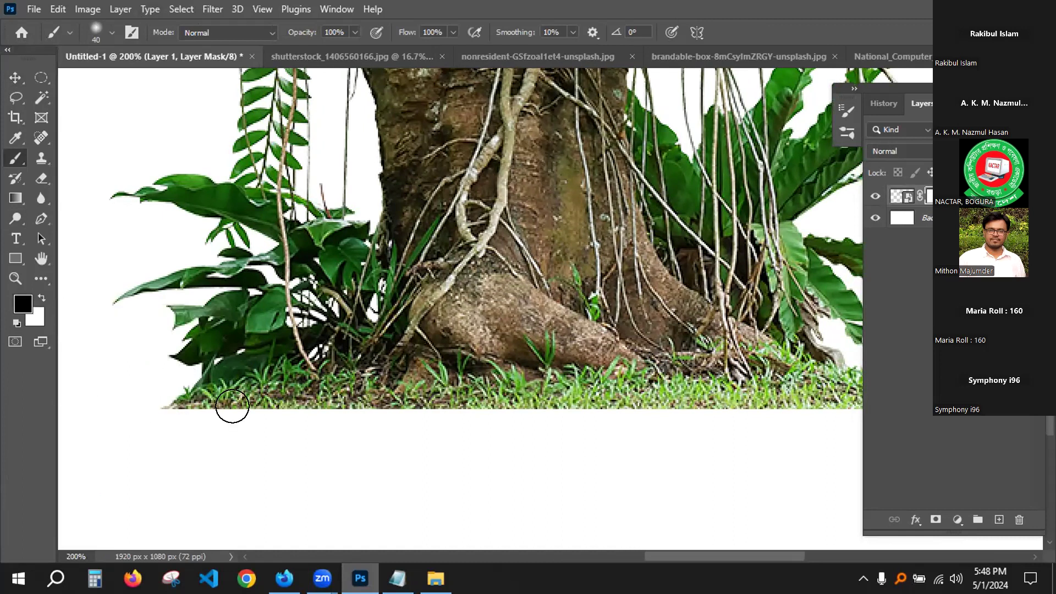
{"action": "mouse_move", "coordinate": [232, 406]}
{"action": "left_mouse_down"}
{"action": "mouse_move", "coordinate": [191, 399]}
{"action": "mouse_move", "coordinate": [523, 401]}
{"action": "mouse_move", "coordinate": [408, 405]}
{"action": "mouse_move", "coordinate": [797, 389]}
{"action": "mouse_move", "coordinate": [328, 417]}
{"action": "mouse_move", "coordinate": [172, 407]}
{"action": "mouse_move", "coordinate": [195, 407]}
{"action": "left_mouse_up"}
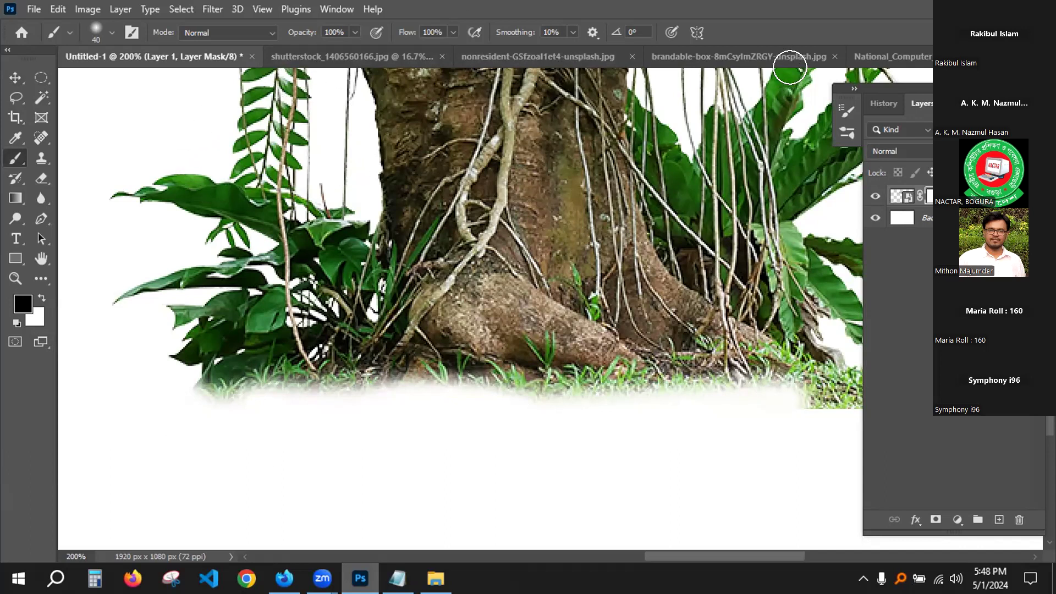
{"action": "left_click", "coordinate": [790, 70]}
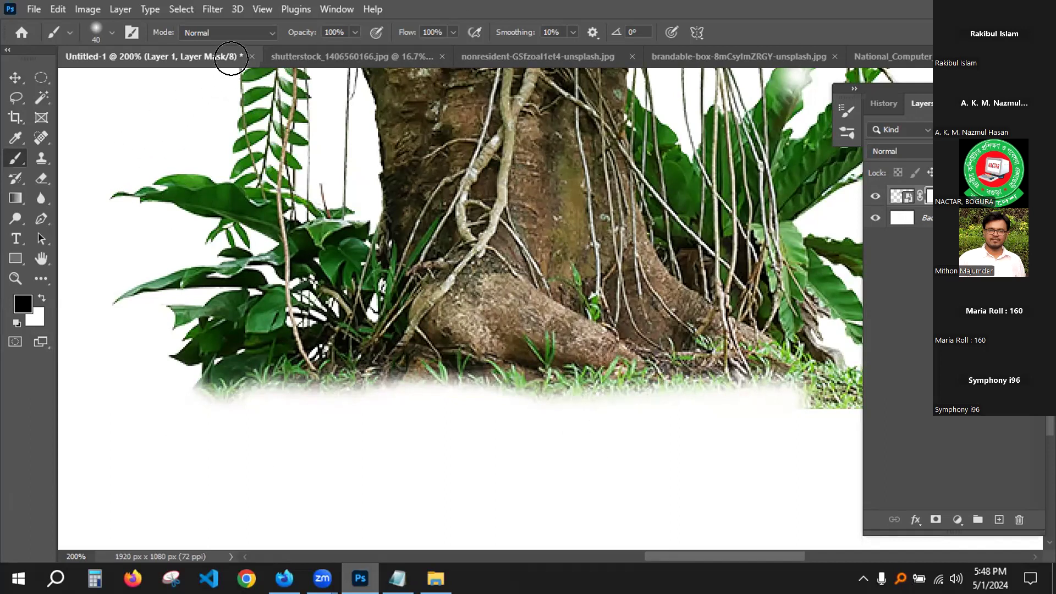
{"action": "key", "text": "v"}
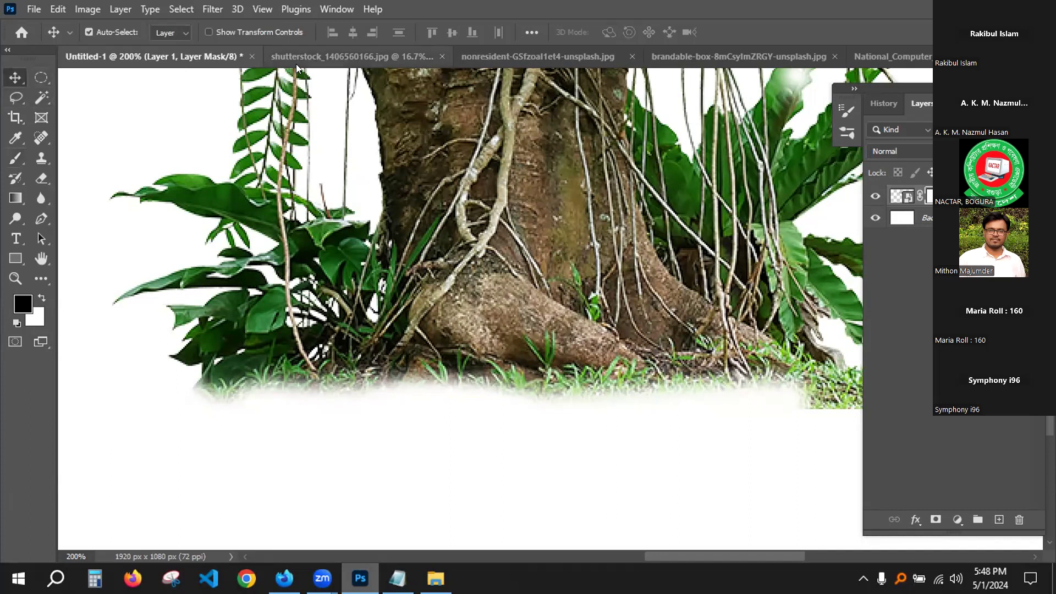
In the brandable-box image, use Vanishing Point to pull a perpendicular plane from the front plane's upper edge across the box lid.
{"action": "left_click", "coordinate": [892, 57]}
{"action": "left_click", "coordinate": [573, 63]}
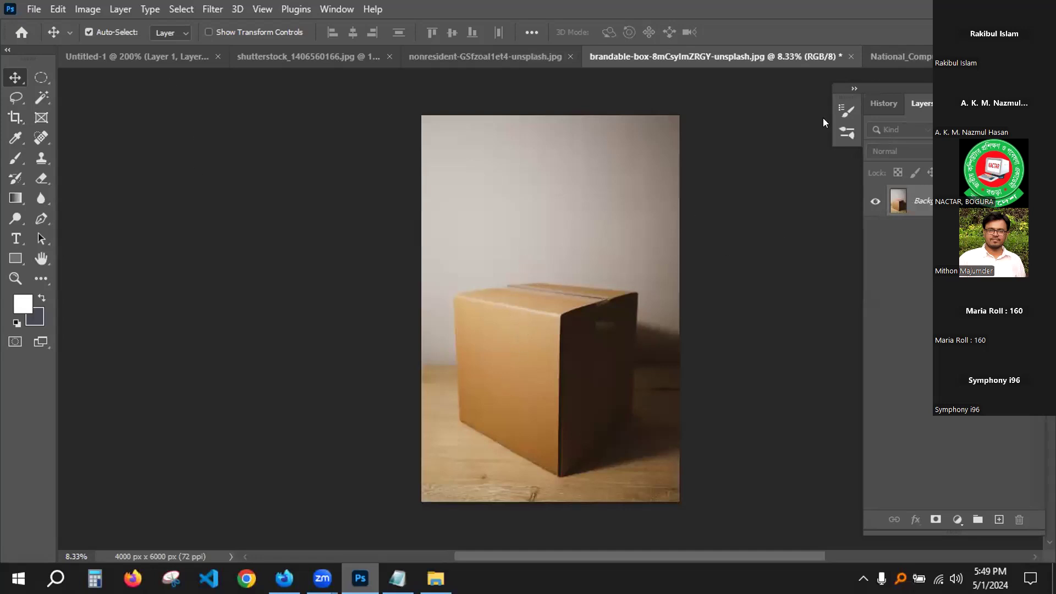
{"action": "left_click_drag", "start_coordinate": [868, 67], "coordinate": [902, 185]}
{"action": "left_click", "coordinate": [213, 10]}
{"action": "left_click", "coordinate": [213, 11]}
{"action": "left_click", "coordinate": [205, 10]}
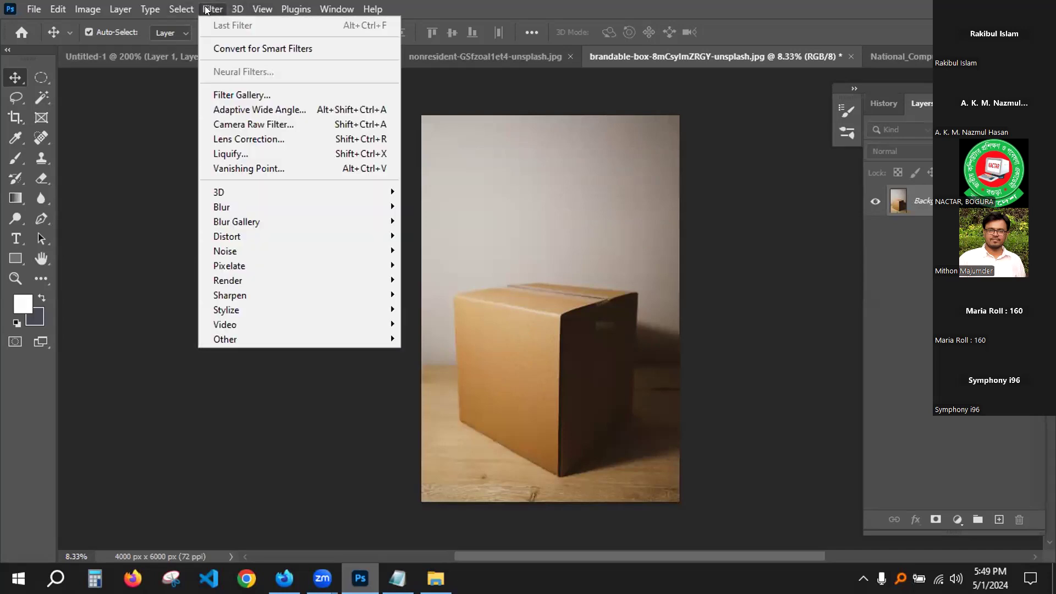
{"action": "left_click", "coordinate": [253, 168]}
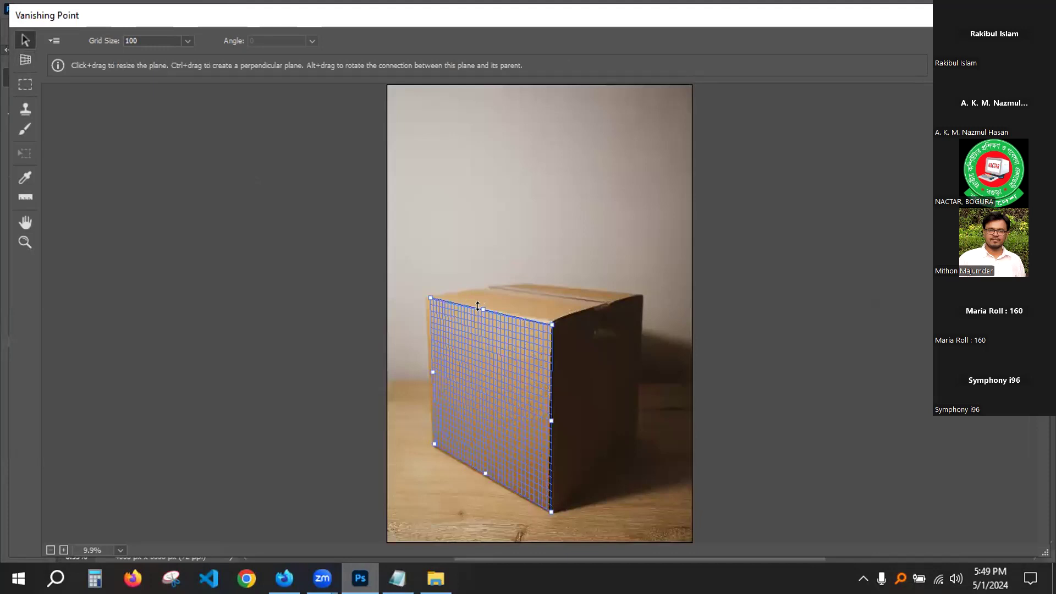
{"action": "left_click_drag", "start_coordinate": [478, 308], "coordinate": [613, 253]}
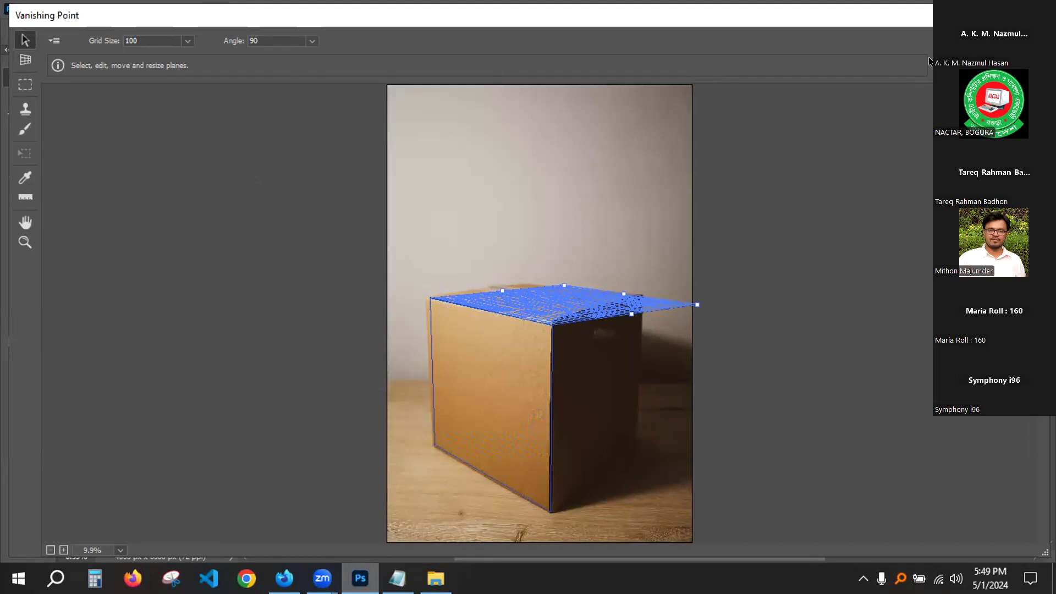
{"action": "left_click", "coordinate": [988, 41]}
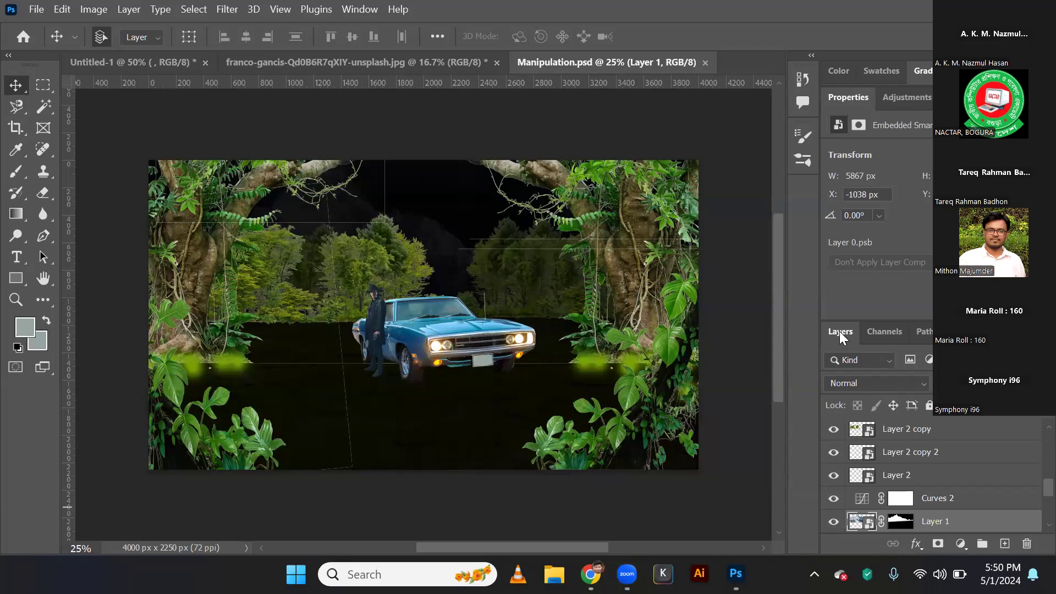
Detach the Layers panel, extend it downward to fit more layers, and bring the top of the layer stack into view.
{"action": "left_click_drag", "start_coordinate": [840, 337], "coordinate": [724, 244]}
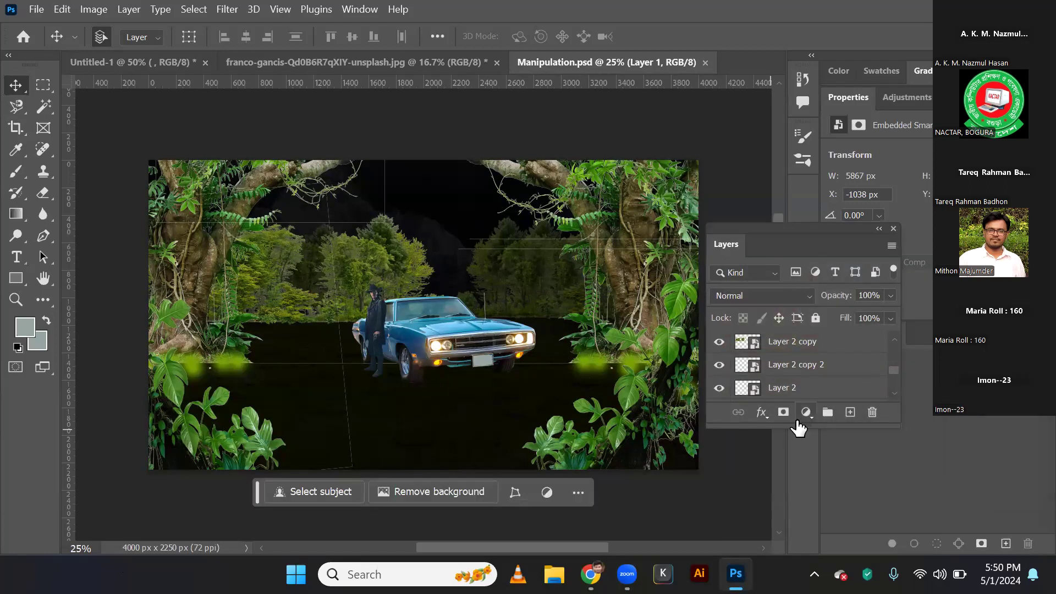
{"action": "left_click_drag", "start_coordinate": [799, 423], "coordinate": [789, 529]}
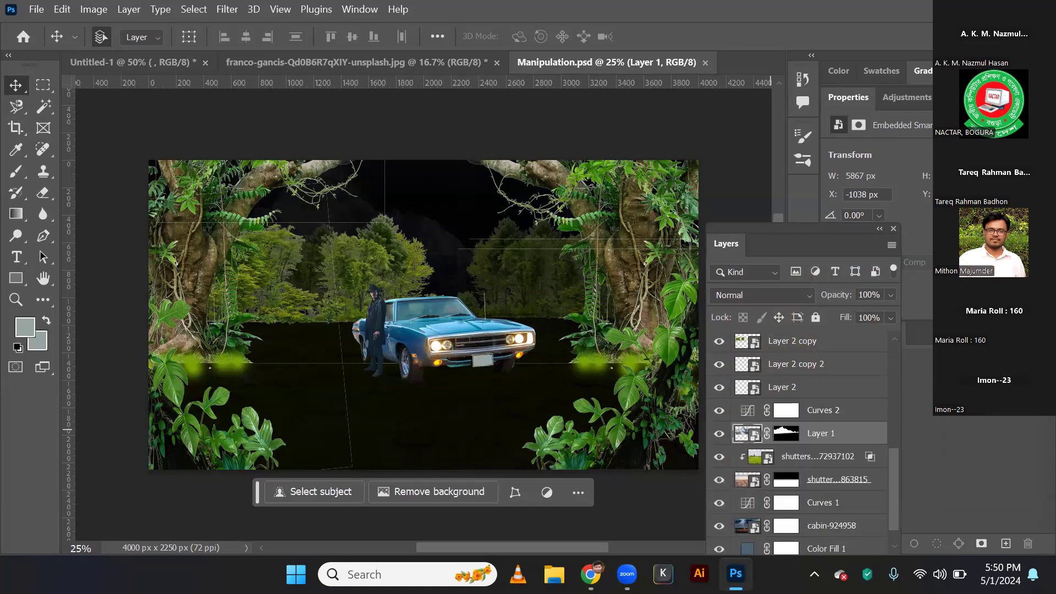
{"action": "left_click_drag", "start_coordinate": [891, 470], "coordinate": [895, 350]}
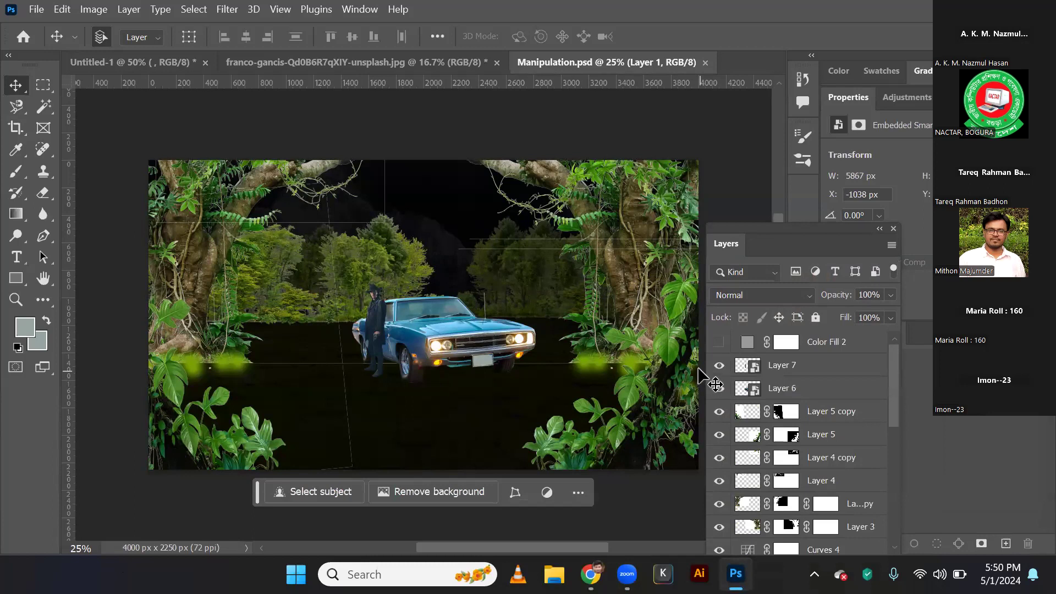
Hide Layer 7, Layer 6, Layer 5 copy, Layer 5 and Layer 4 copy one by one, and compare the scene with and without Layer 4.
{"action": "left_click", "coordinate": [718, 366]}
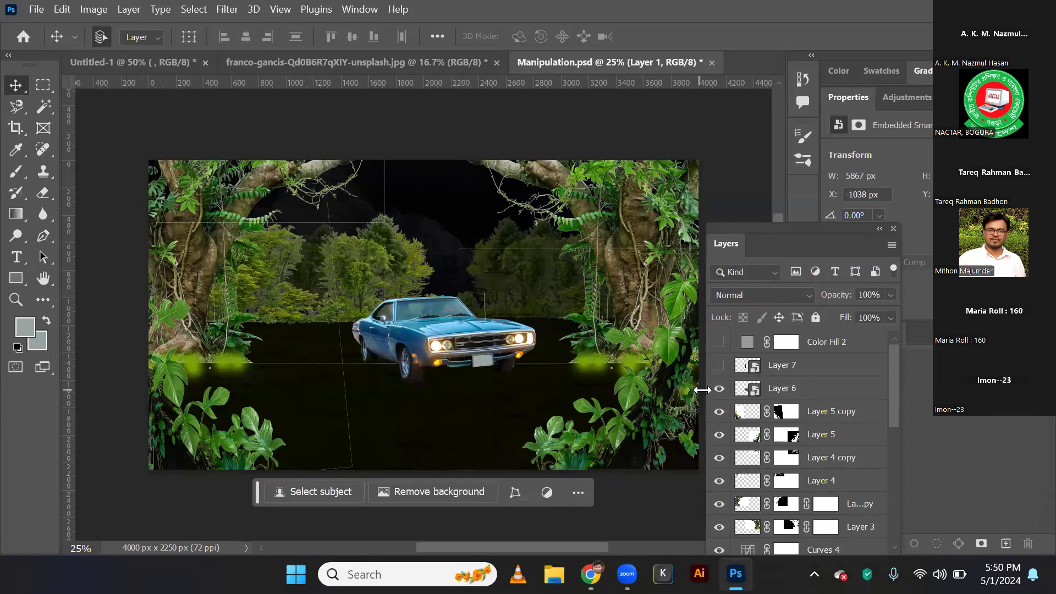
{"action": "left_click", "coordinate": [717, 389]}
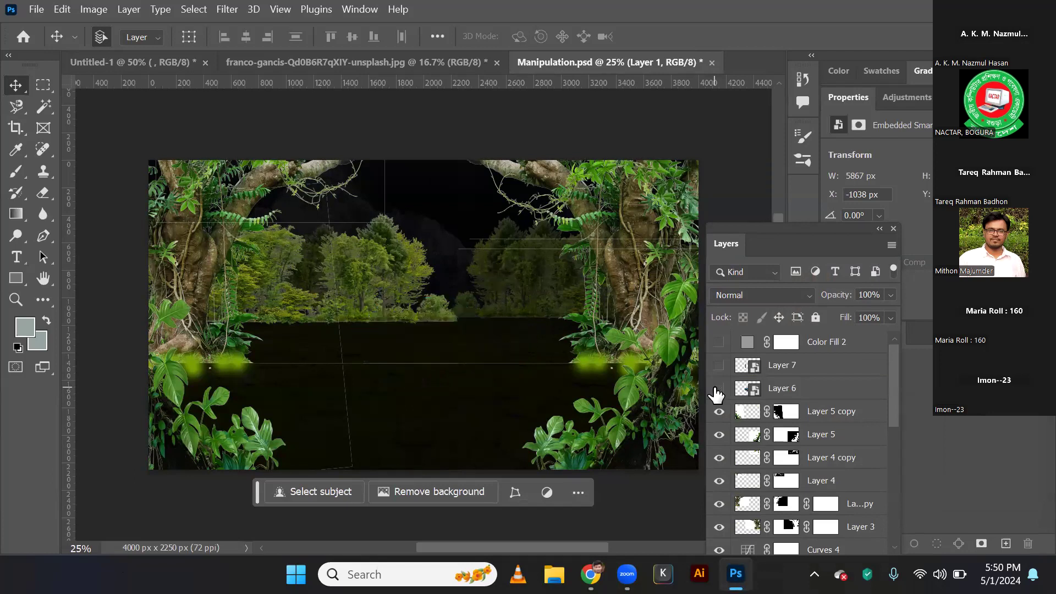
{"action": "left_click", "coordinate": [715, 417]}
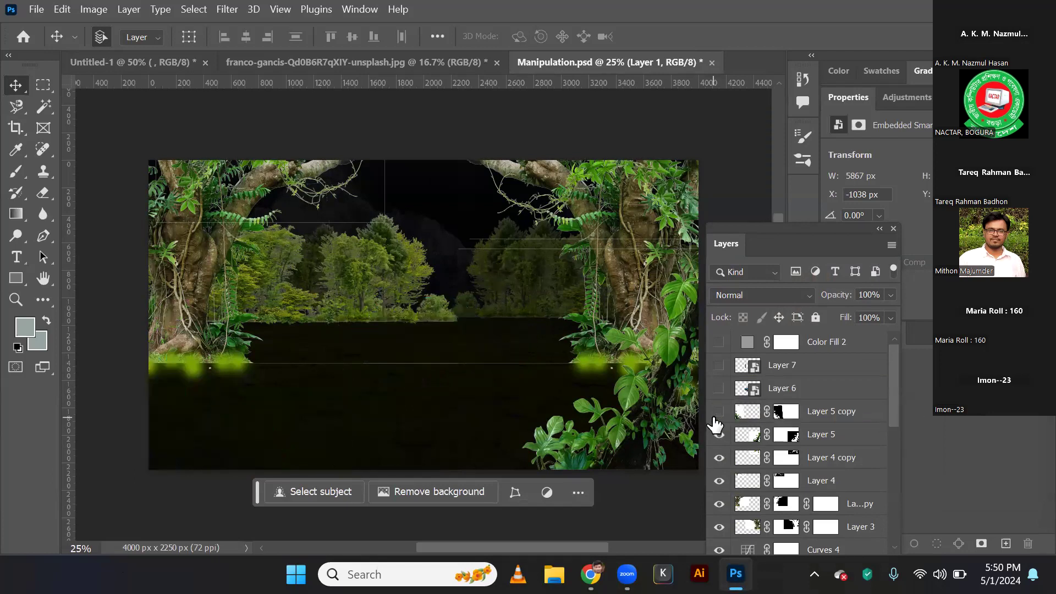
{"action": "left_click", "coordinate": [719, 436]}
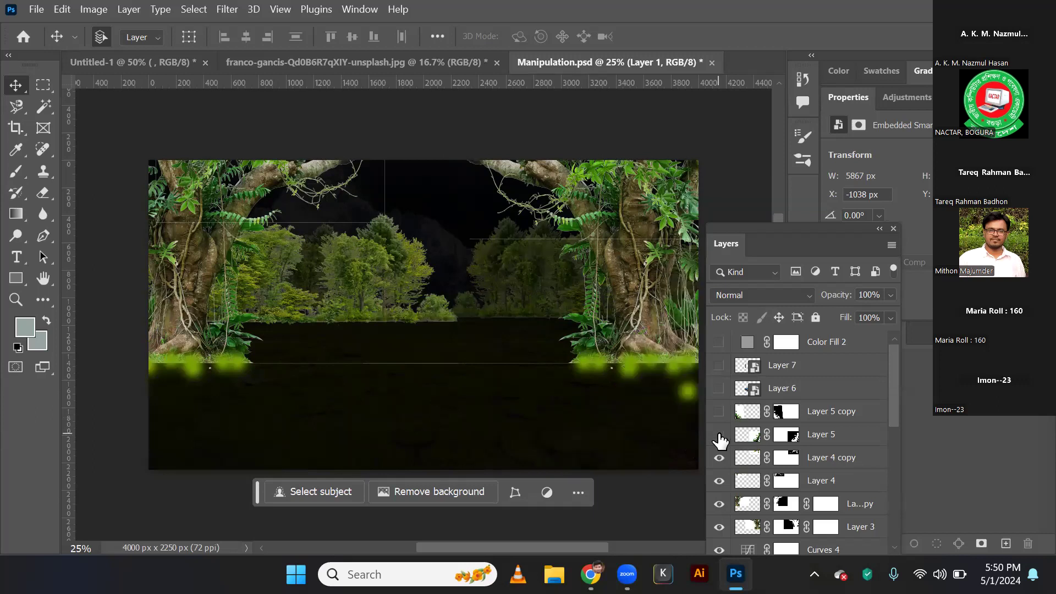
{"action": "left_click", "coordinate": [718, 460]}
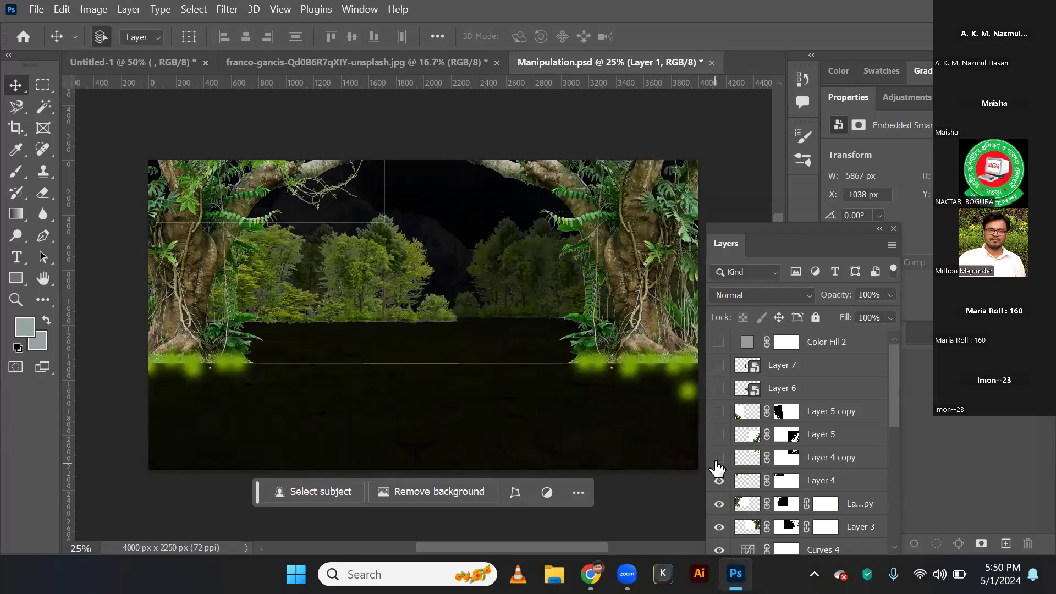
{"action": "left_click", "coordinate": [717, 483]}
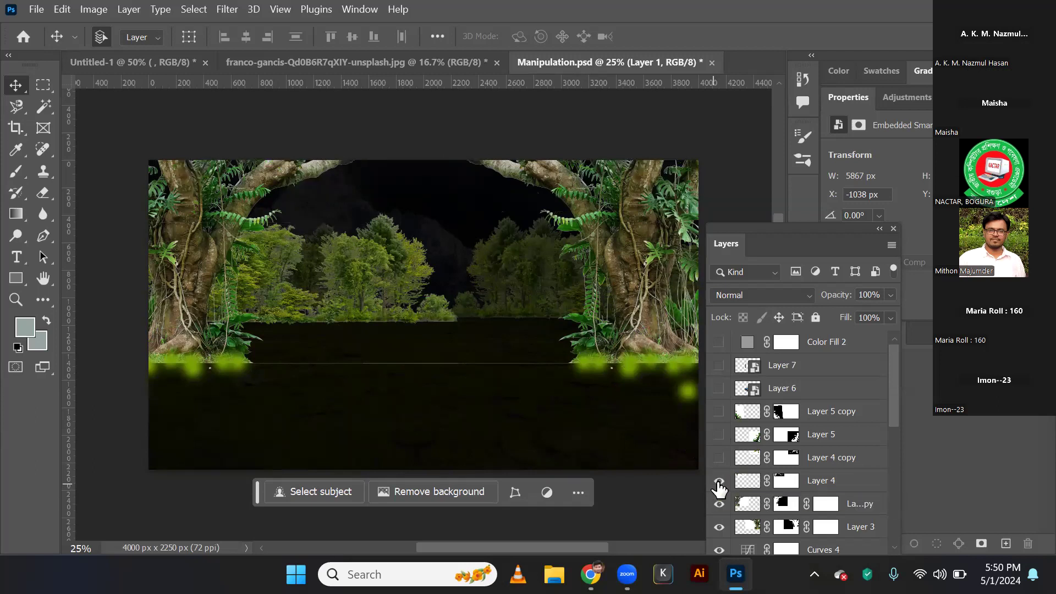
{"action": "left_click", "coordinate": [718, 484]}
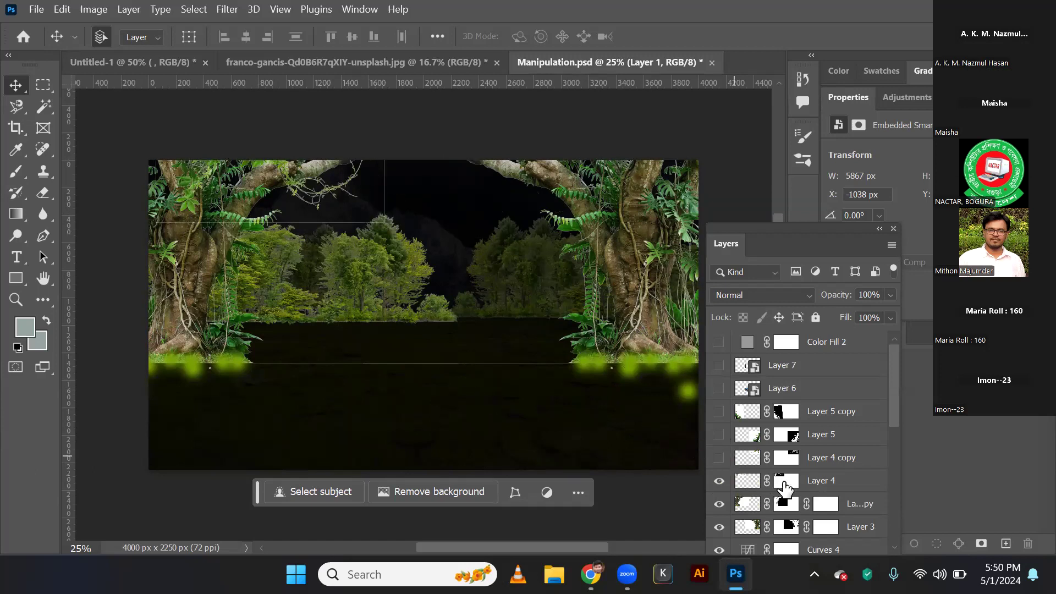
Paint black on Layer 4's mask with a softened 200 px brush to hide the stray line above the left background trees.
{"action": "left_click", "coordinate": [781, 484]}
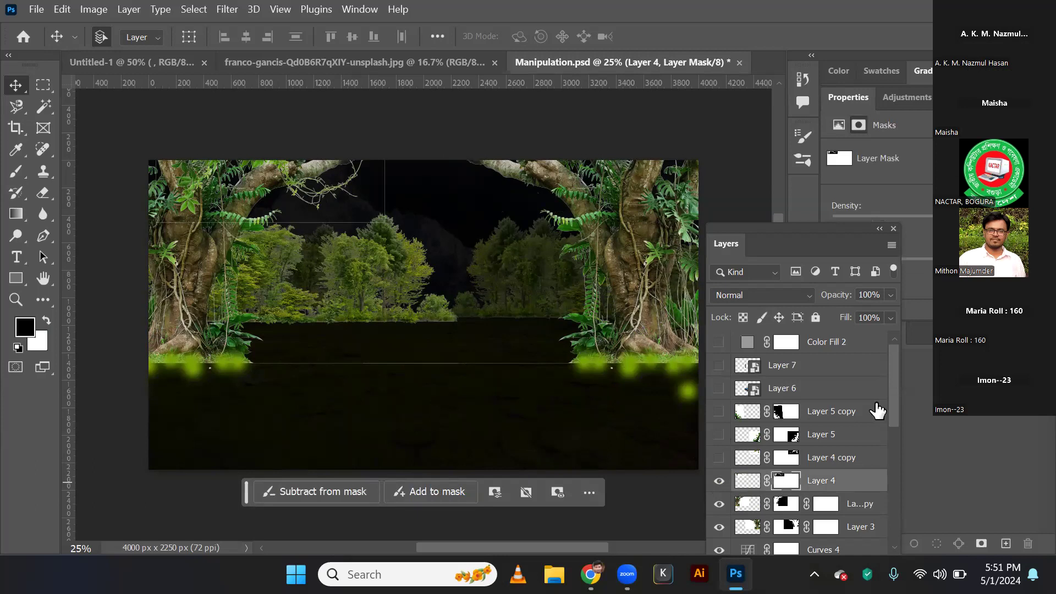
{"action": "left_click", "coordinate": [14, 177]}
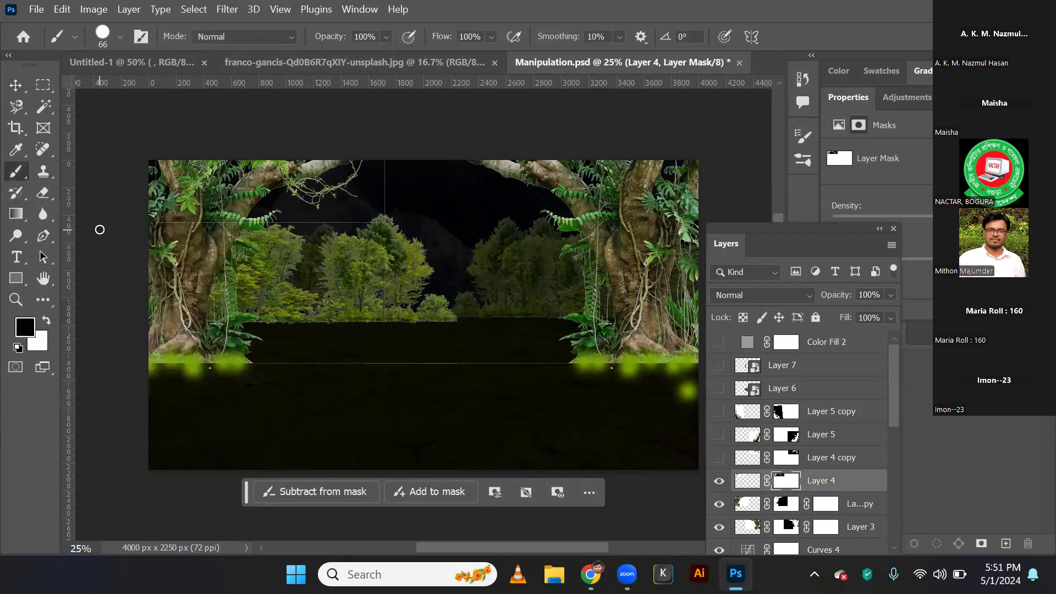
{"action": "left_click", "coordinate": [120, 38]}
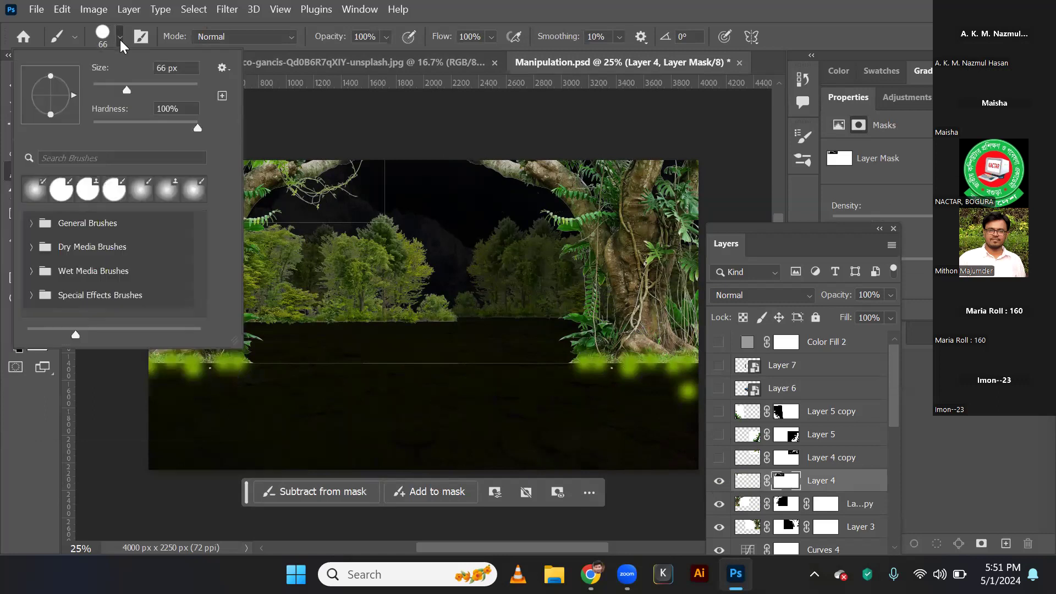
{"action": "left_click_drag", "start_coordinate": [196, 127], "coordinate": [86, 130]}
{"action": "left_click", "coordinate": [336, 84]}
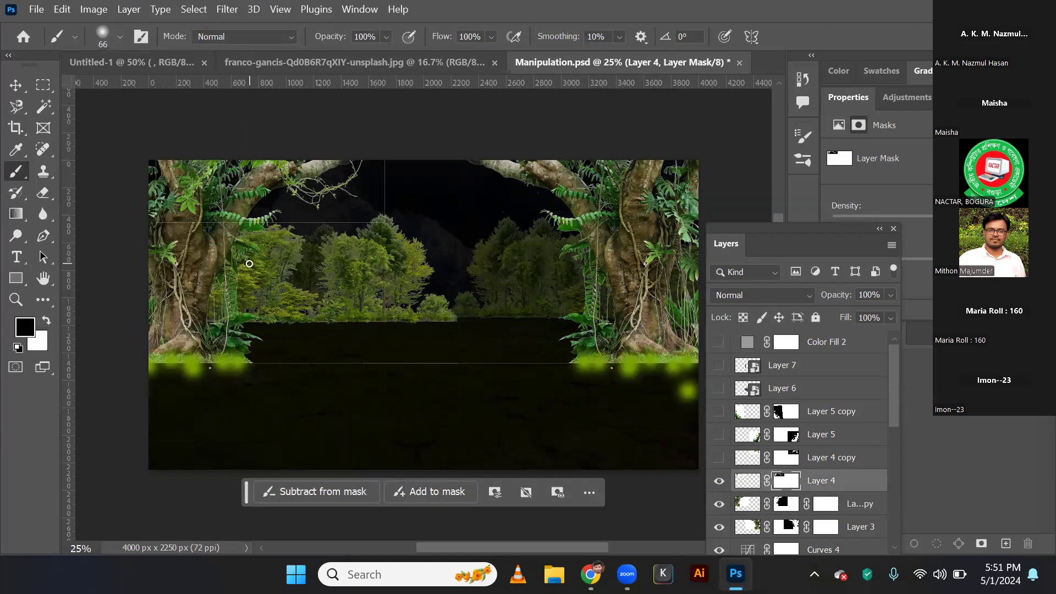
{"action": "key", "text": "bracketright"}
{"action": "key", "text": "bracketright"}
{"action": "key", "text": "bracketright"}
{"action": "key", "text": "bracketright"}
{"action": "key", "text": "bracketright"}
{"action": "key", "text": "bracketright"}
{"action": "key", "text": "bracketright"}
{"action": "key", "text": "bracketright"}
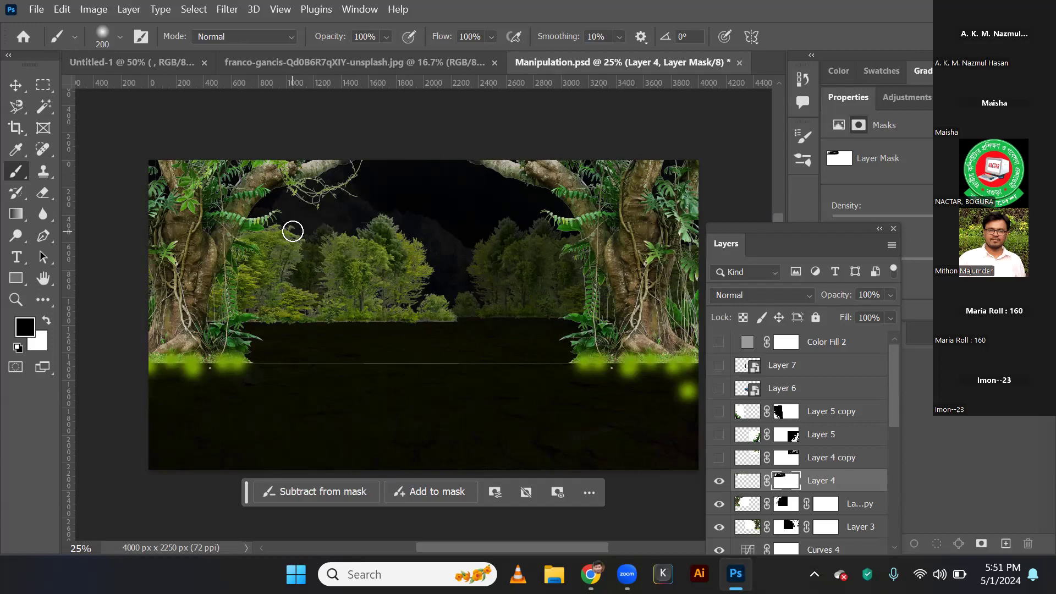
Show Layer 4 copy and paint black on its mask to hide the stray line above the right background trees.
{"action": "left_click", "coordinate": [719, 459]}
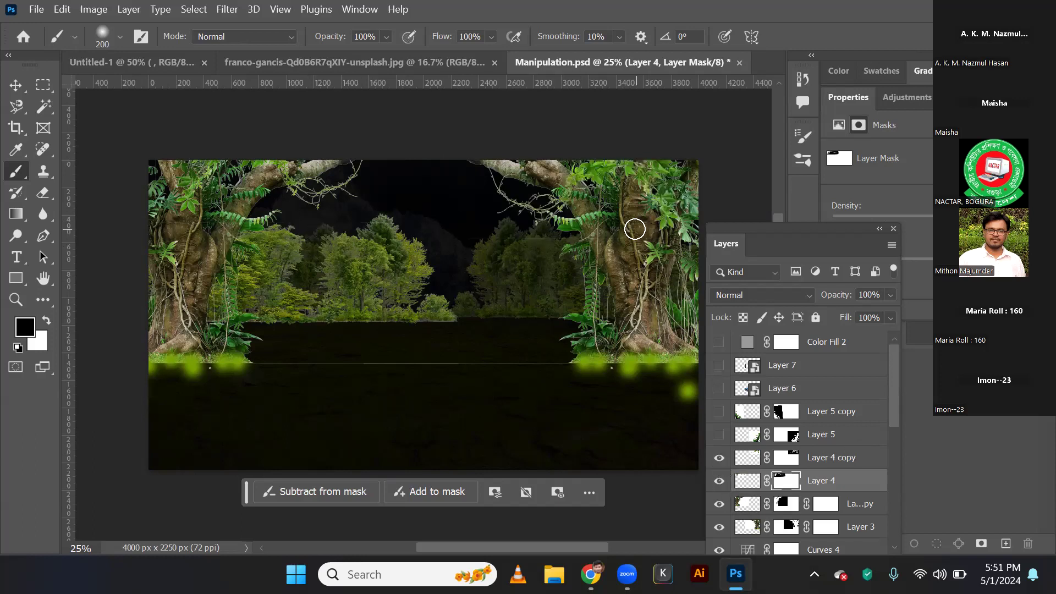
{"action": "left_click", "coordinate": [783, 464]}
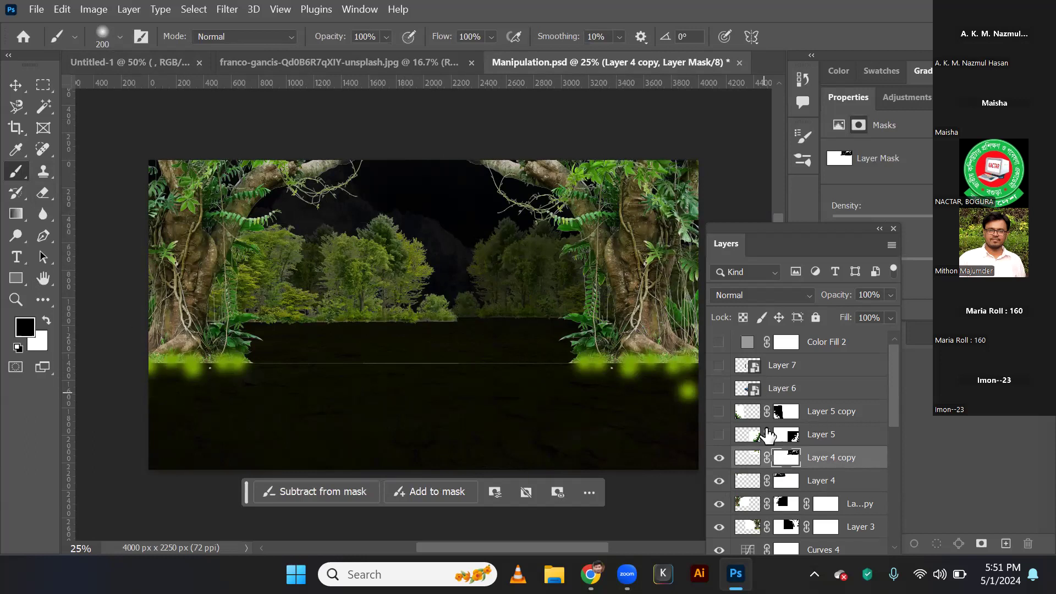
Hide Layer 4 copy and Layer 4, and toggle Layer 3 copy to examine what the left tree adds to the scene.
{"action": "left_click", "coordinate": [717, 459]}
{"action": "left_click", "coordinate": [718, 482]}
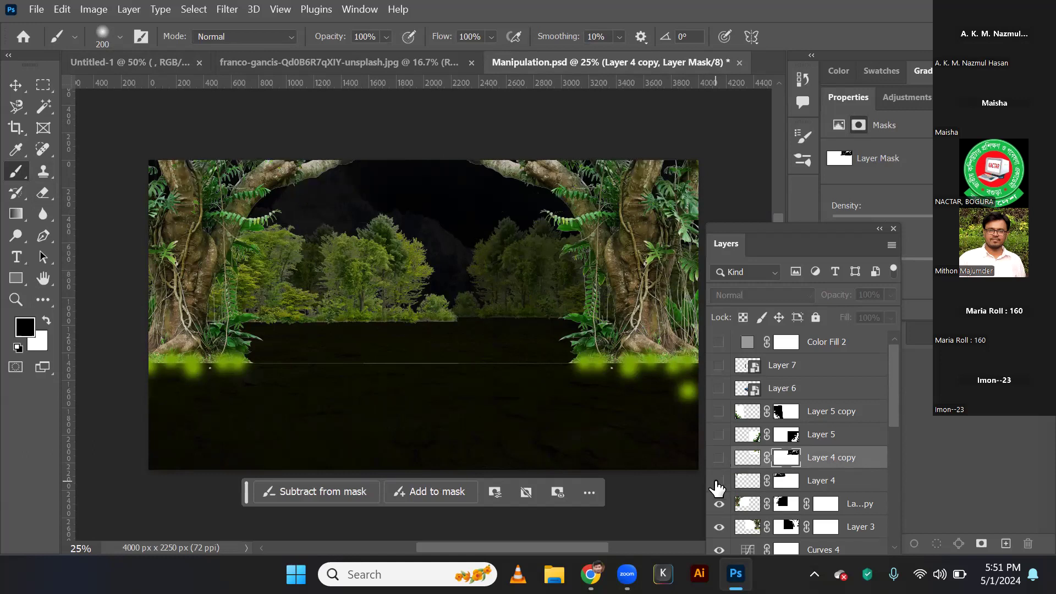
{"action": "left_click", "coordinate": [717, 505]}
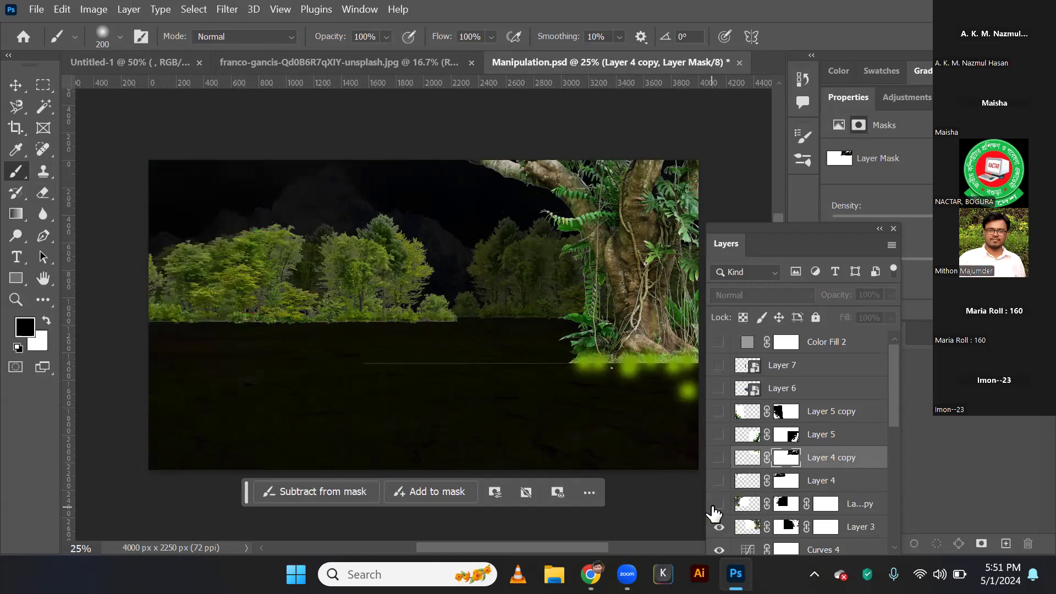
{"action": "left_click", "coordinate": [714, 509]}
{"action": "left_click", "coordinate": [714, 509]}
{"action": "left_click", "coordinate": [714, 508]}
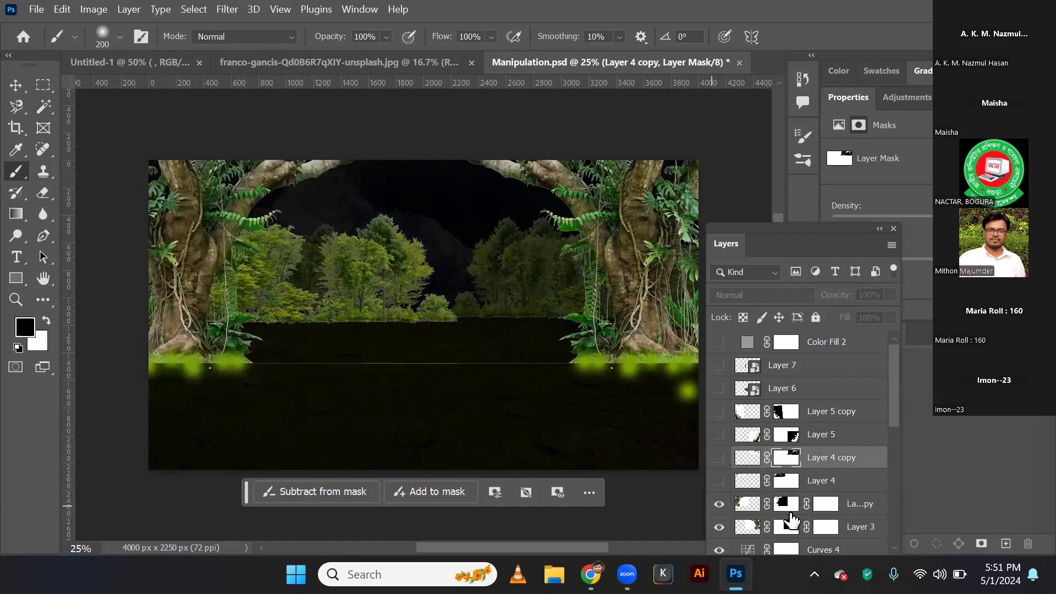
Paint black on Layer 3 copy's layer mask along the left tree's base to hide the glowing grass edge and stray line.
{"action": "left_click", "coordinate": [823, 504]}
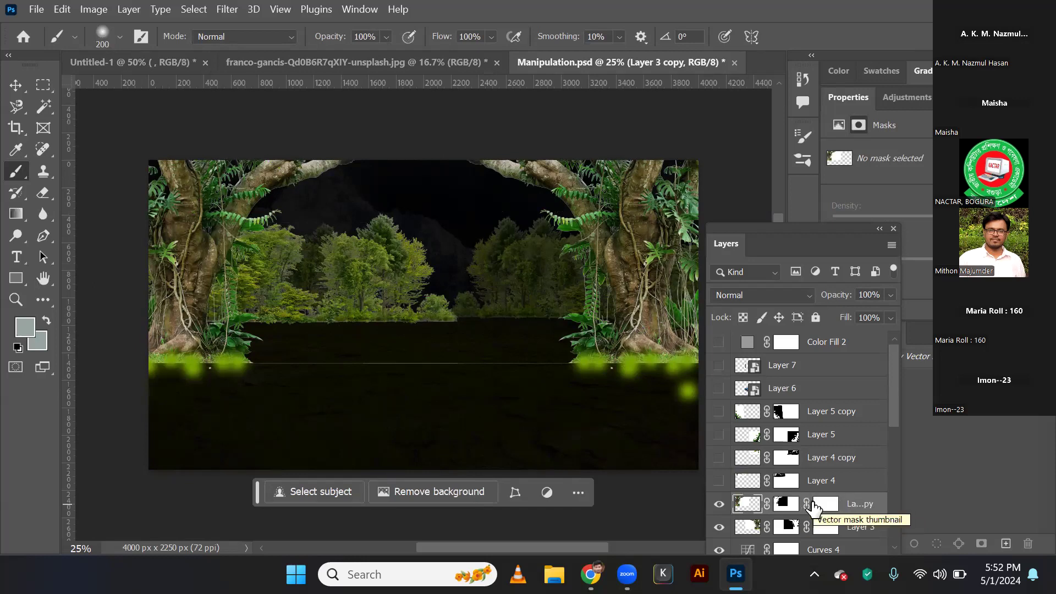
{"action": "left_click", "coordinate": [785, 504]}
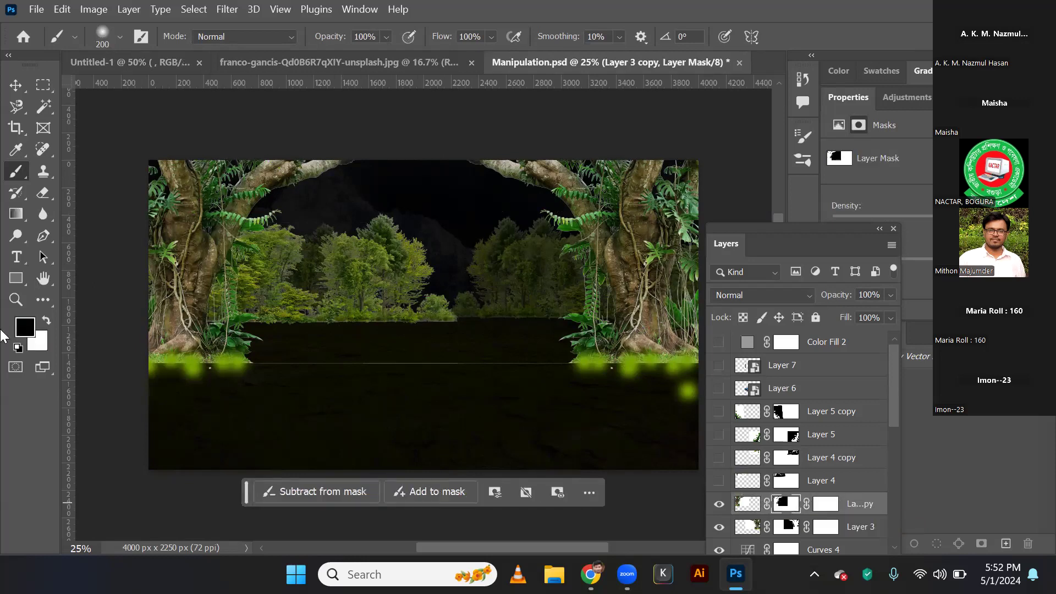
{"action": "left_click_drag", "start_coordinate": [163, 361], "coordinate": [350, 366]}
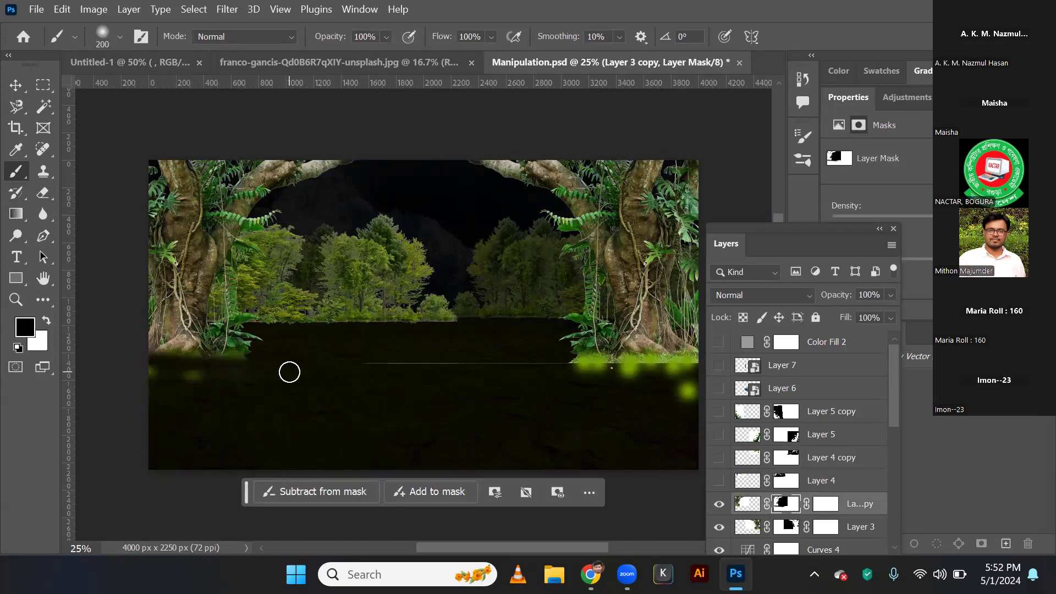
Paint black on Layer 3's layer mask to hide the stray ground line running up to the right tree's base.
{"action": "left_click", "coordinate": [718, 528]}
{"action": "left_click", "coordinate": [719, 527]}
{"action": "left_click", "coordinate": [786, 526]}
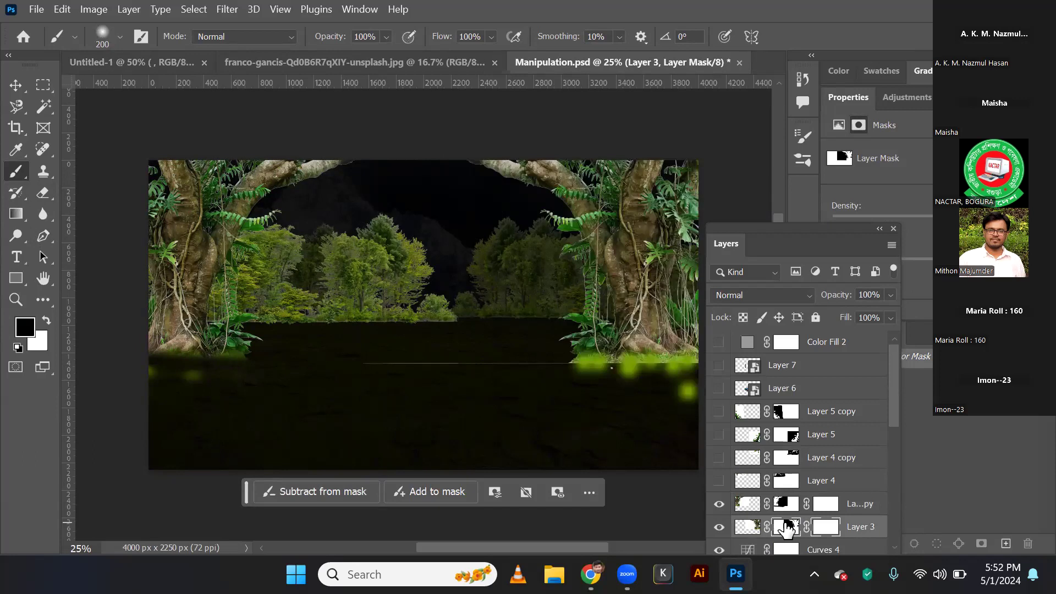
{"action": "left_click_drag", "start_coordinate": [463, 365], "coordinate": [599, 361]}
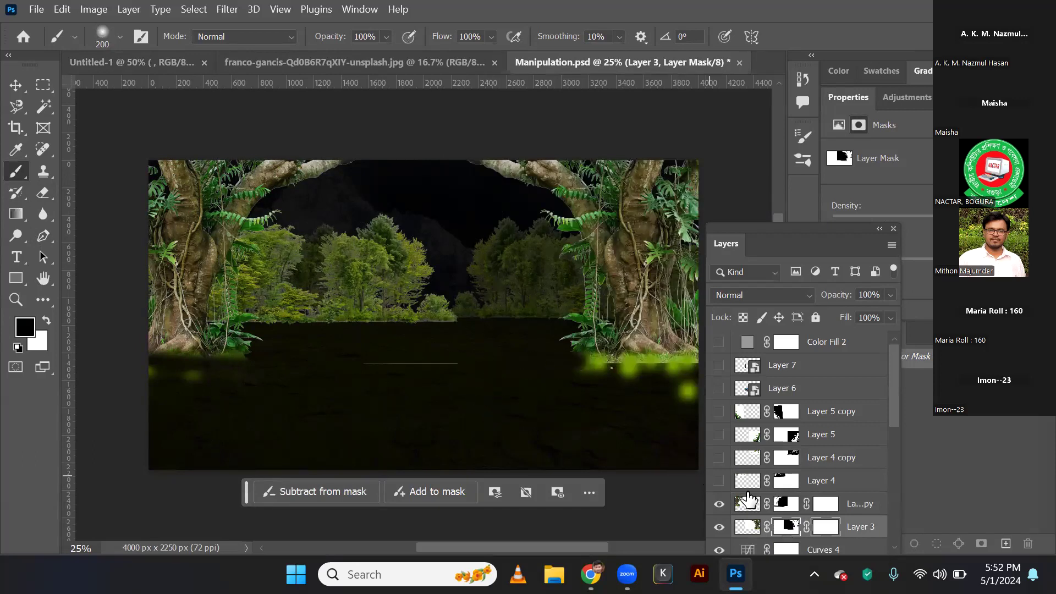
Toggle the visibility of Layer 2 copy 3 and Curves 4 to examine how each affects the background trees.
{"action": "left_click_drag", "start_coordinate": [892, 421], "coordinate": [890, 438]}
{"action": "left_click", "coordinate": [721, 511]}
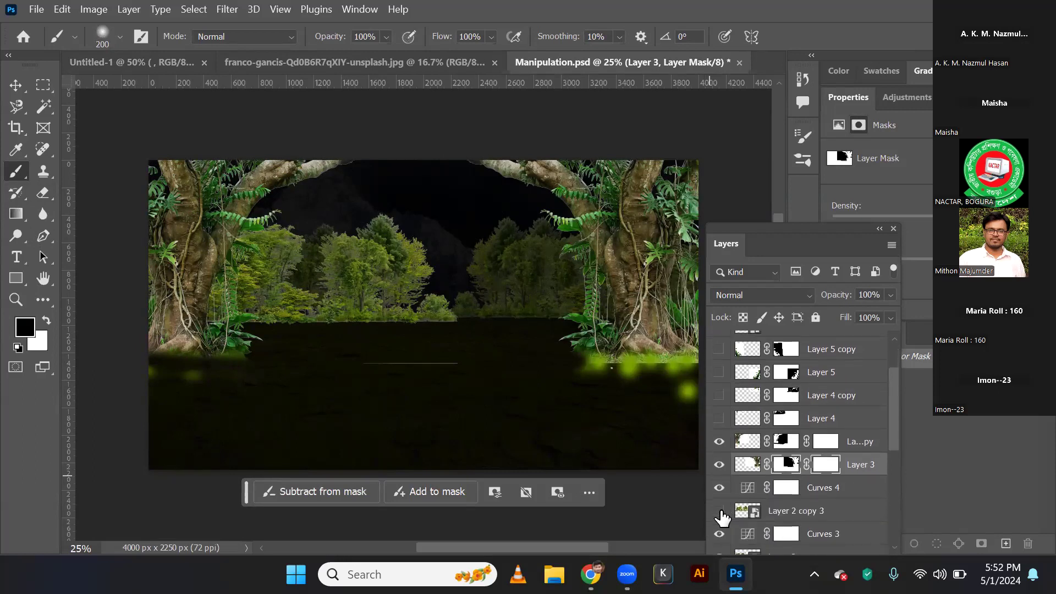
{"action": "left_click", "coordinate": [720, 511]}
{"action": "left_click", "coordinate": [719, 488]}
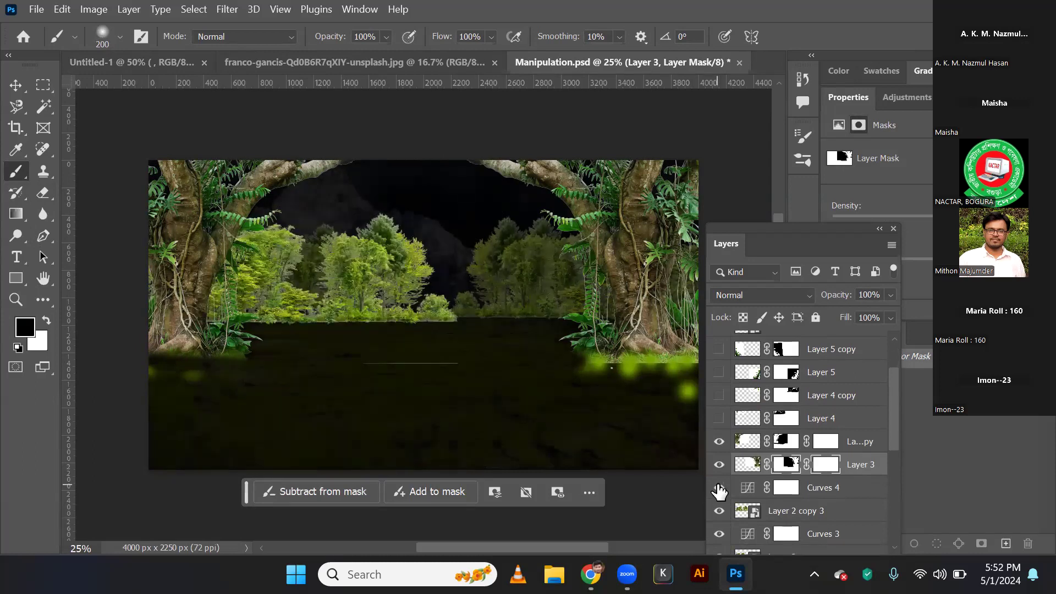
{"action": "left_click", "coordinate": [718, 487]}
Toggle Layer 2 copy 3, Layer 2 copy, Layer 2 copy 2 and Layer 2 in turn to examine each group of background trees.
{"action": "left_click_drag", "start_coordinate": [891, 426], "coordinate": [893, 461]}
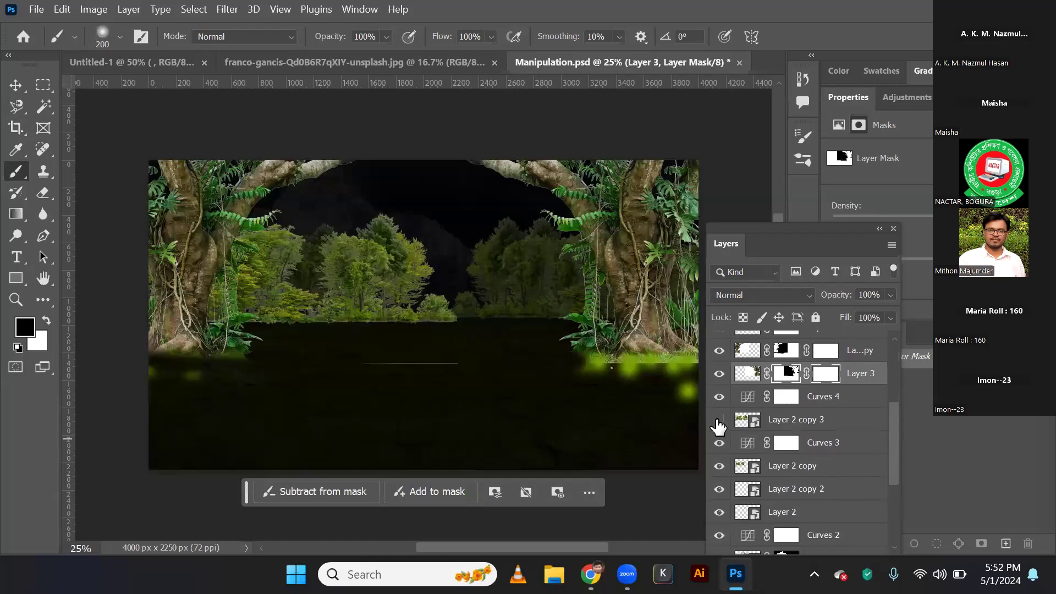
{"action": "left_click", "coordinate": [719, 421]}
{"action": "left_click", "coordinate": [720, 421]}
{"action": "left_click", "coordinate": [720, 466]}
{"action": "left_click", "coordinate": [719, 466]}
{"action": "left_click", "coordinate": [718, 489]}
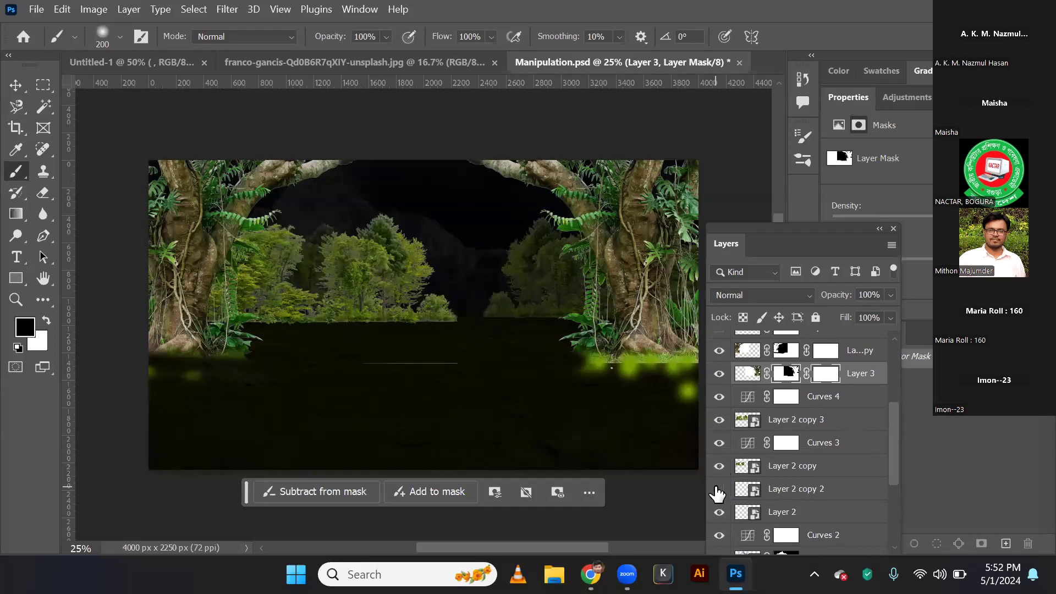
{"action": "left_click", "coordinate": [719, 489]}
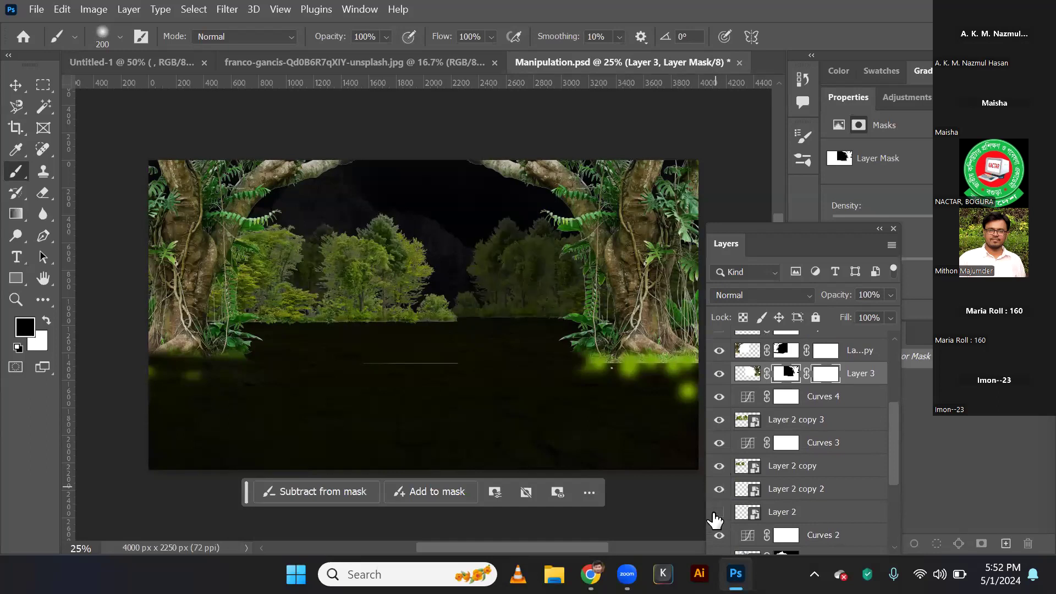
{"action": "left_click", "coordinate": [718, 513]}
{"action": "left_click", "coordinate": [717, 513]}
Toggle Layer 1 and the masked shutterstock ground layer to examine what each adds at the bottom of the layer stack.
{"action": "left_click_drag", "start_coordinate": [891, 457], "coordinate": [880, 522]}
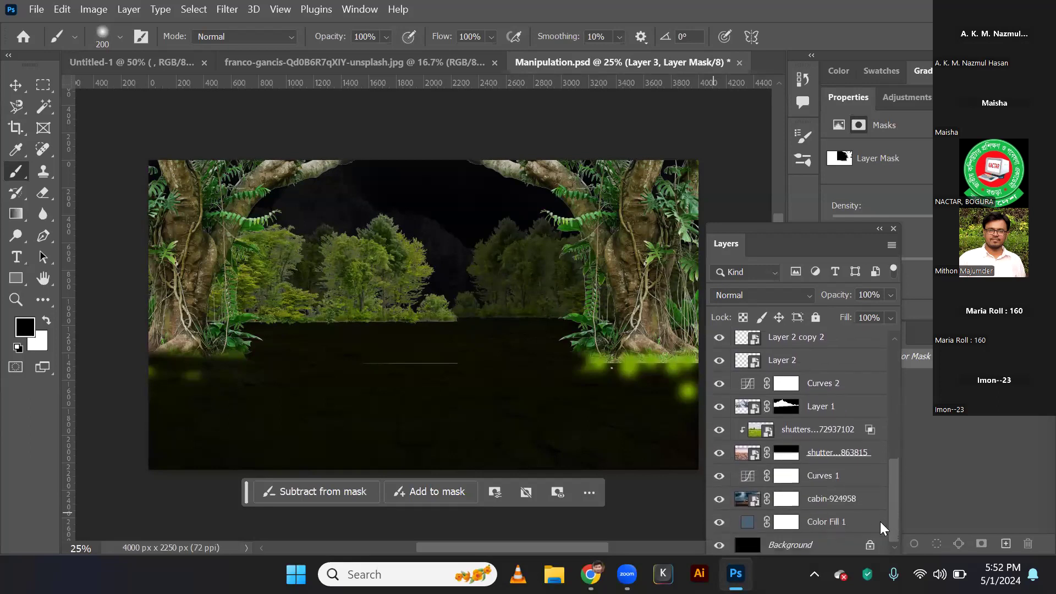
{"action": "left_click", "coordinate": [719, 407]}
{"action": "left_click", "coordinate": [719, 407]}
{"action": "left_click", "coordinate": [719, 454]}
{"action": "left_click", "coordinate": [719, 454]}
Toggle Layer 3 copy once more, and make all the hidden layers from Layer 4 up to Layer 7 visible again.
{"action": "left_click_drag", "start_coordinate": [888, 487], "coordinate": [892, 353]}
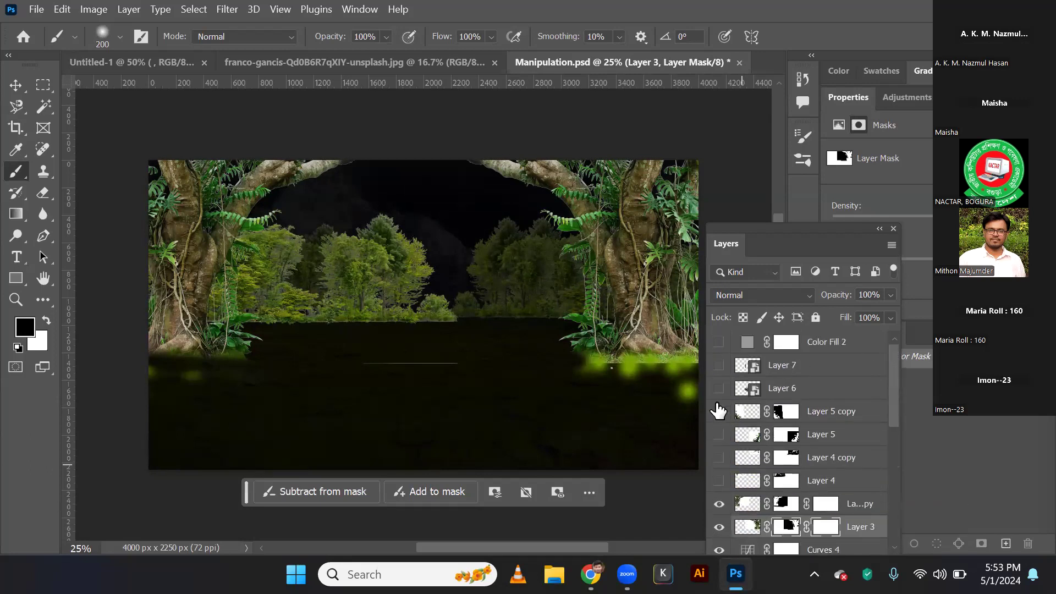
{"action": "left_click", "coordinate": [720, 506]}
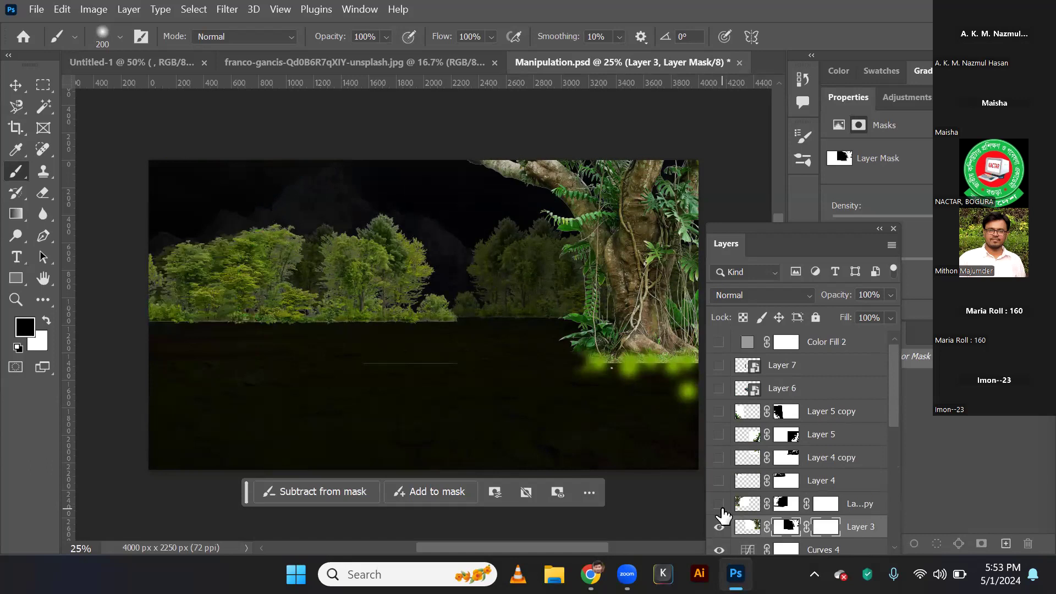
{"action": "left_click", "coordinate": [720, 504]}
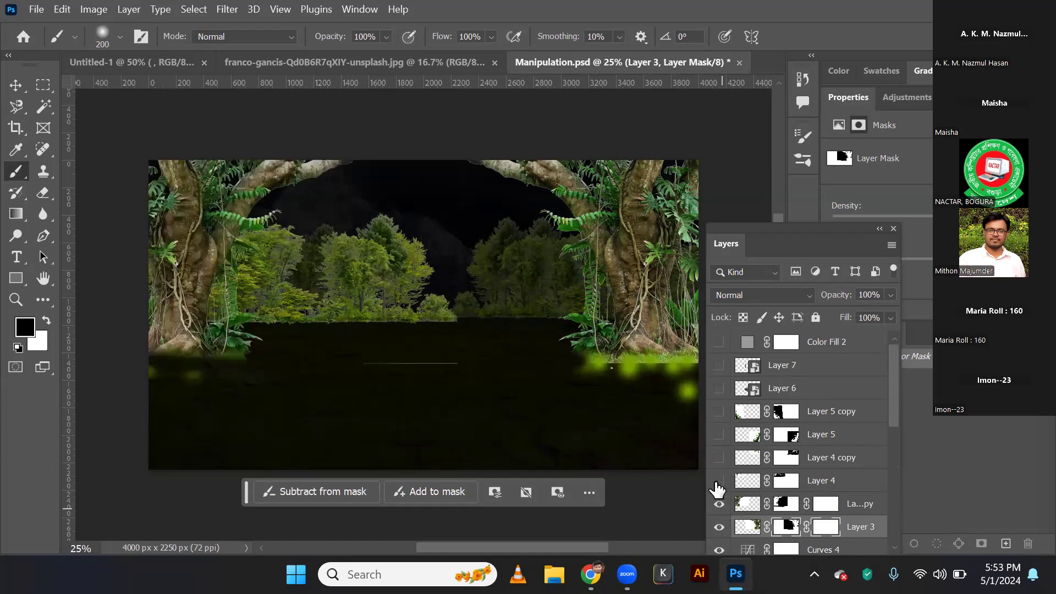
{"action": "left_click", "coordinate": [718, 481]}
{"action": "left_click_drag", "start_coordinate": [718, 484], "coordinate": [719, 374]}
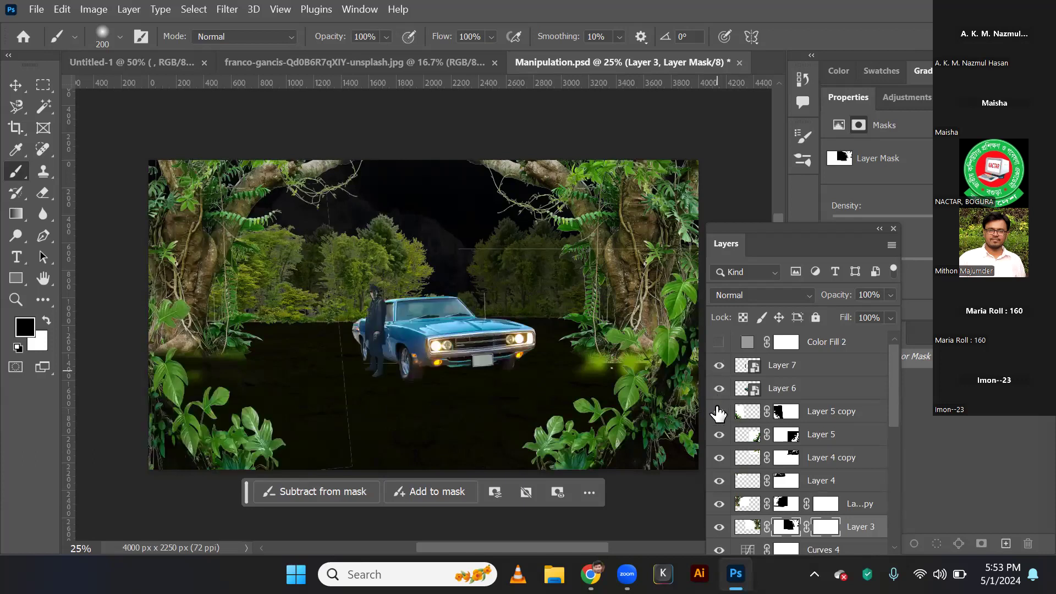
Toggle Layer 7 and Layer 6 to check the man and the car, leaving both layers hidden.
{"action": "left_click", "coordinate": [719, 367]}
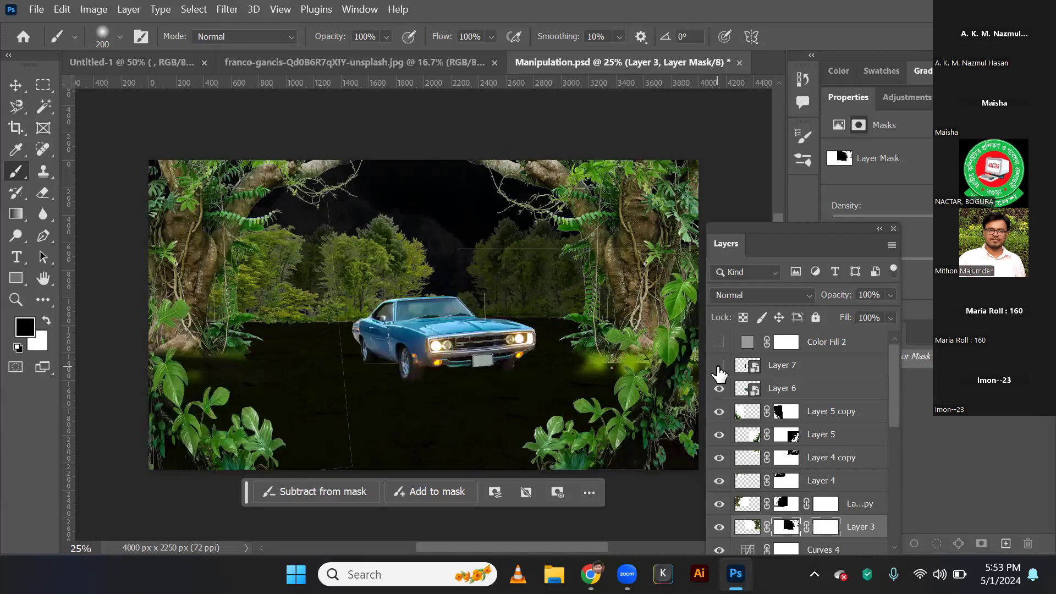
{"action": "left_click", "coordinate": [719, 365]}
{"action": "left_click", "coordinate": [718, 365]}
{"action": "left_click", "coordinate": [718, 389]}
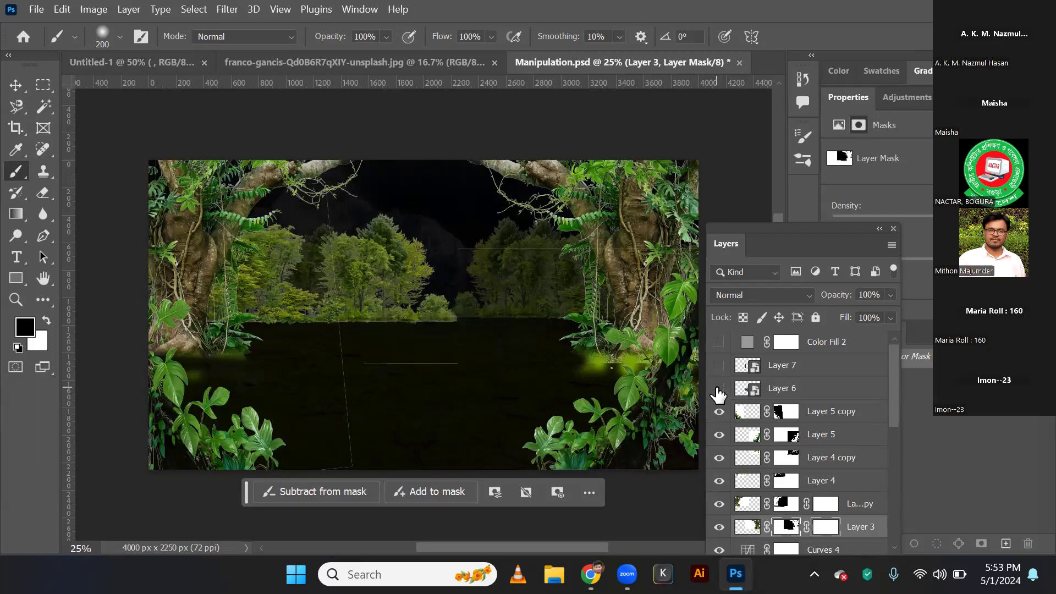
{"action": "left_click", "coordinate": [718, 389]}
{"action": "left_click", "coordinate": [719, 389]}
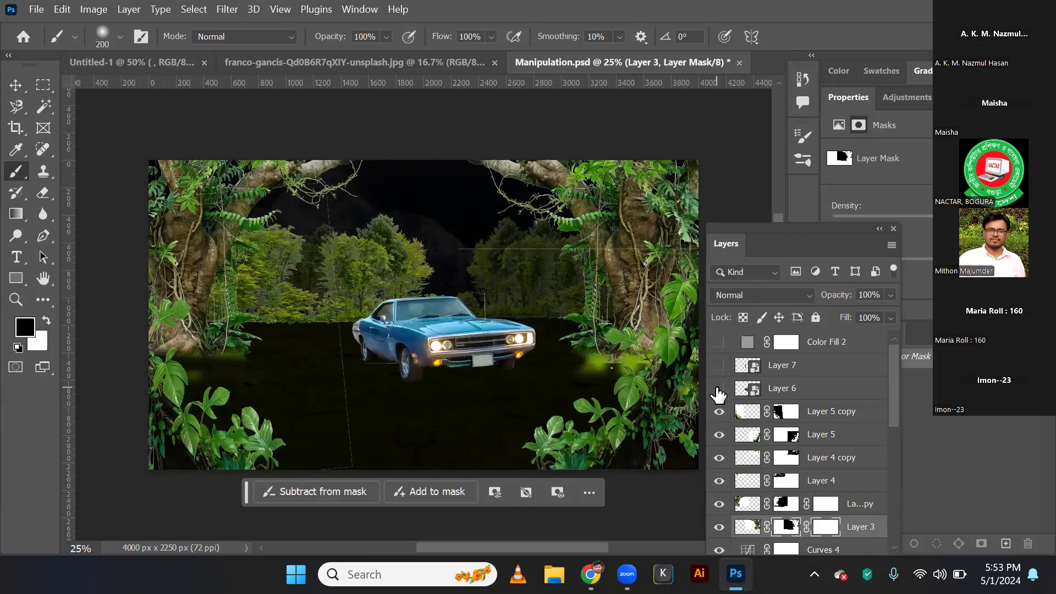
Toggle Layer 5 copy to check its foliage, and paint black on its mask over the stray vertical edge line and beneath the lower-left leaves.
{"action": "left_click", "coordinate": [718, 415]}
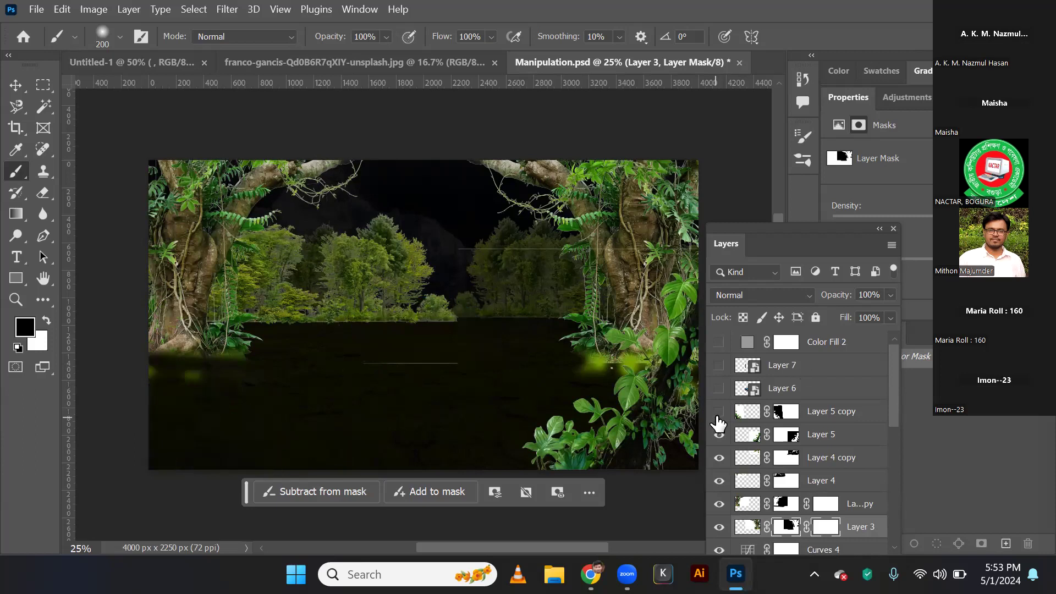
{"action": "left_click", "coordinate": [719, 415]}
{"action": "left_click", "coordinate": [786, 412]}
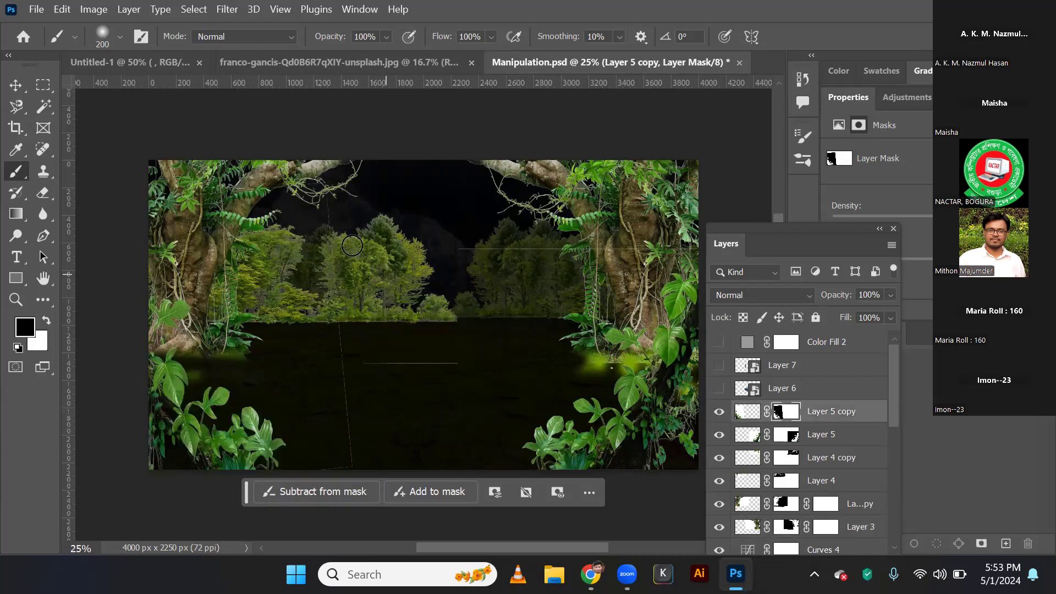
{"action": "left_click_drag", "start_coordinate": [355, 294], "coordinate": [352, 466]}
{"action": "left_click_drag", "start_coordinate": [210, 456], "coordinate": [274, 456]}
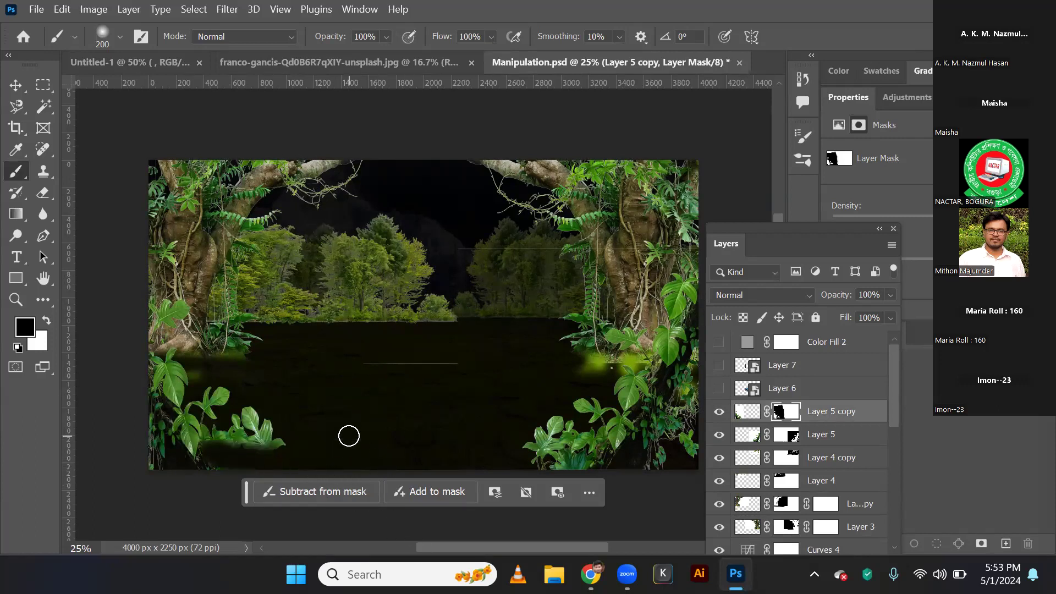